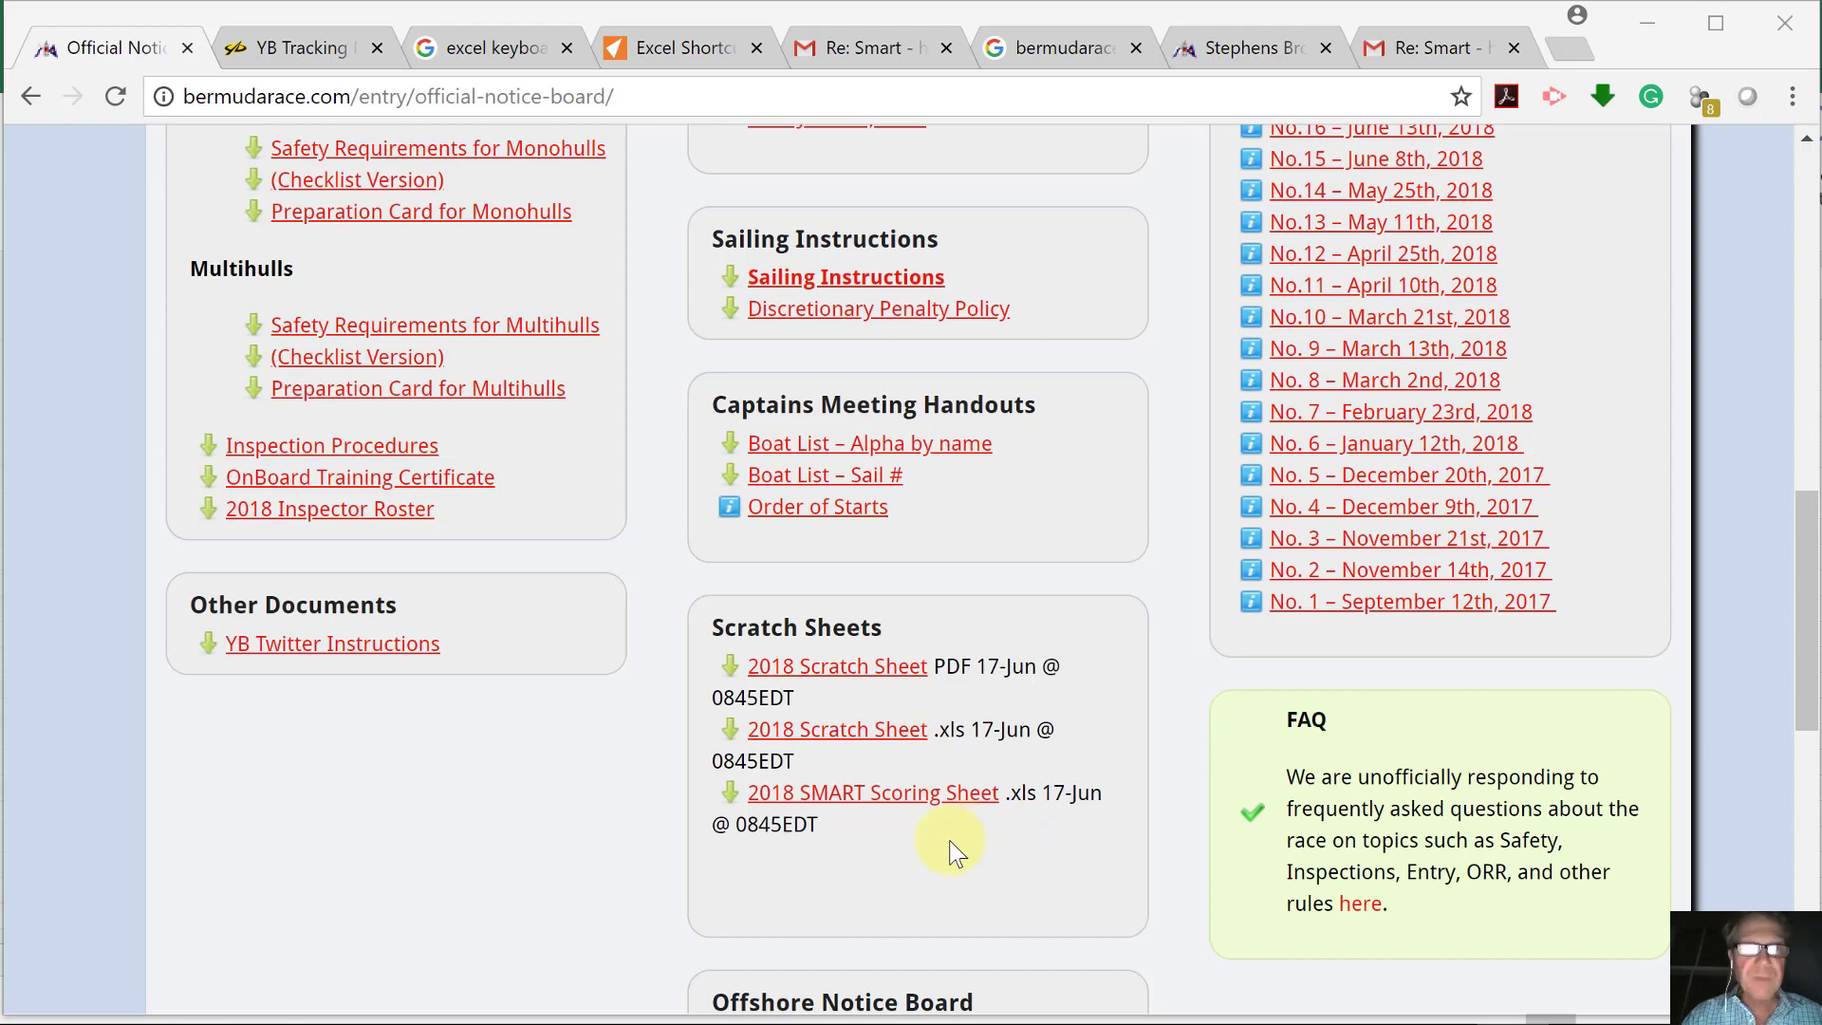
View the race site's Scratch Sheets section, switch to the NBR-2018-SMART-Scoring workbook in Excel and show its ReadMe sheet.
{"action": "left_click_drag", "start_coordinate": [1812, 579], "coordinate": [1788, 672]}
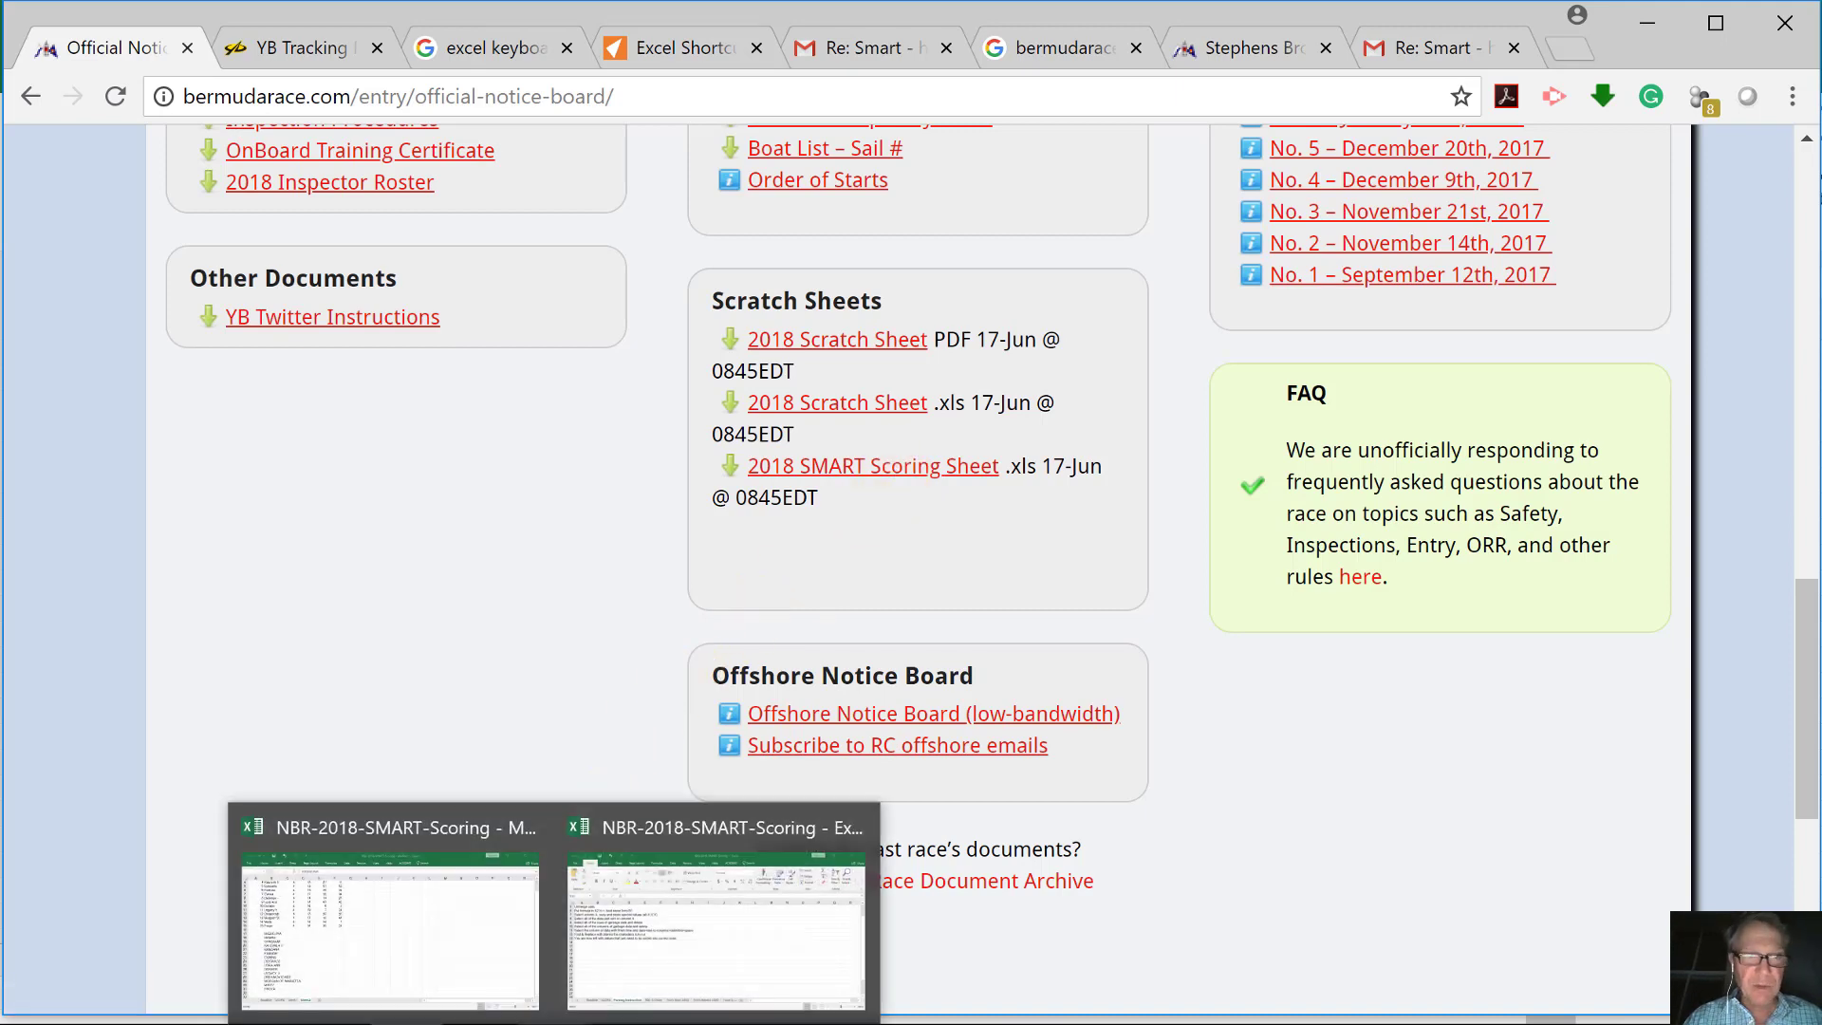
{"action": "left_click", "coordinate": [553, 1024]}
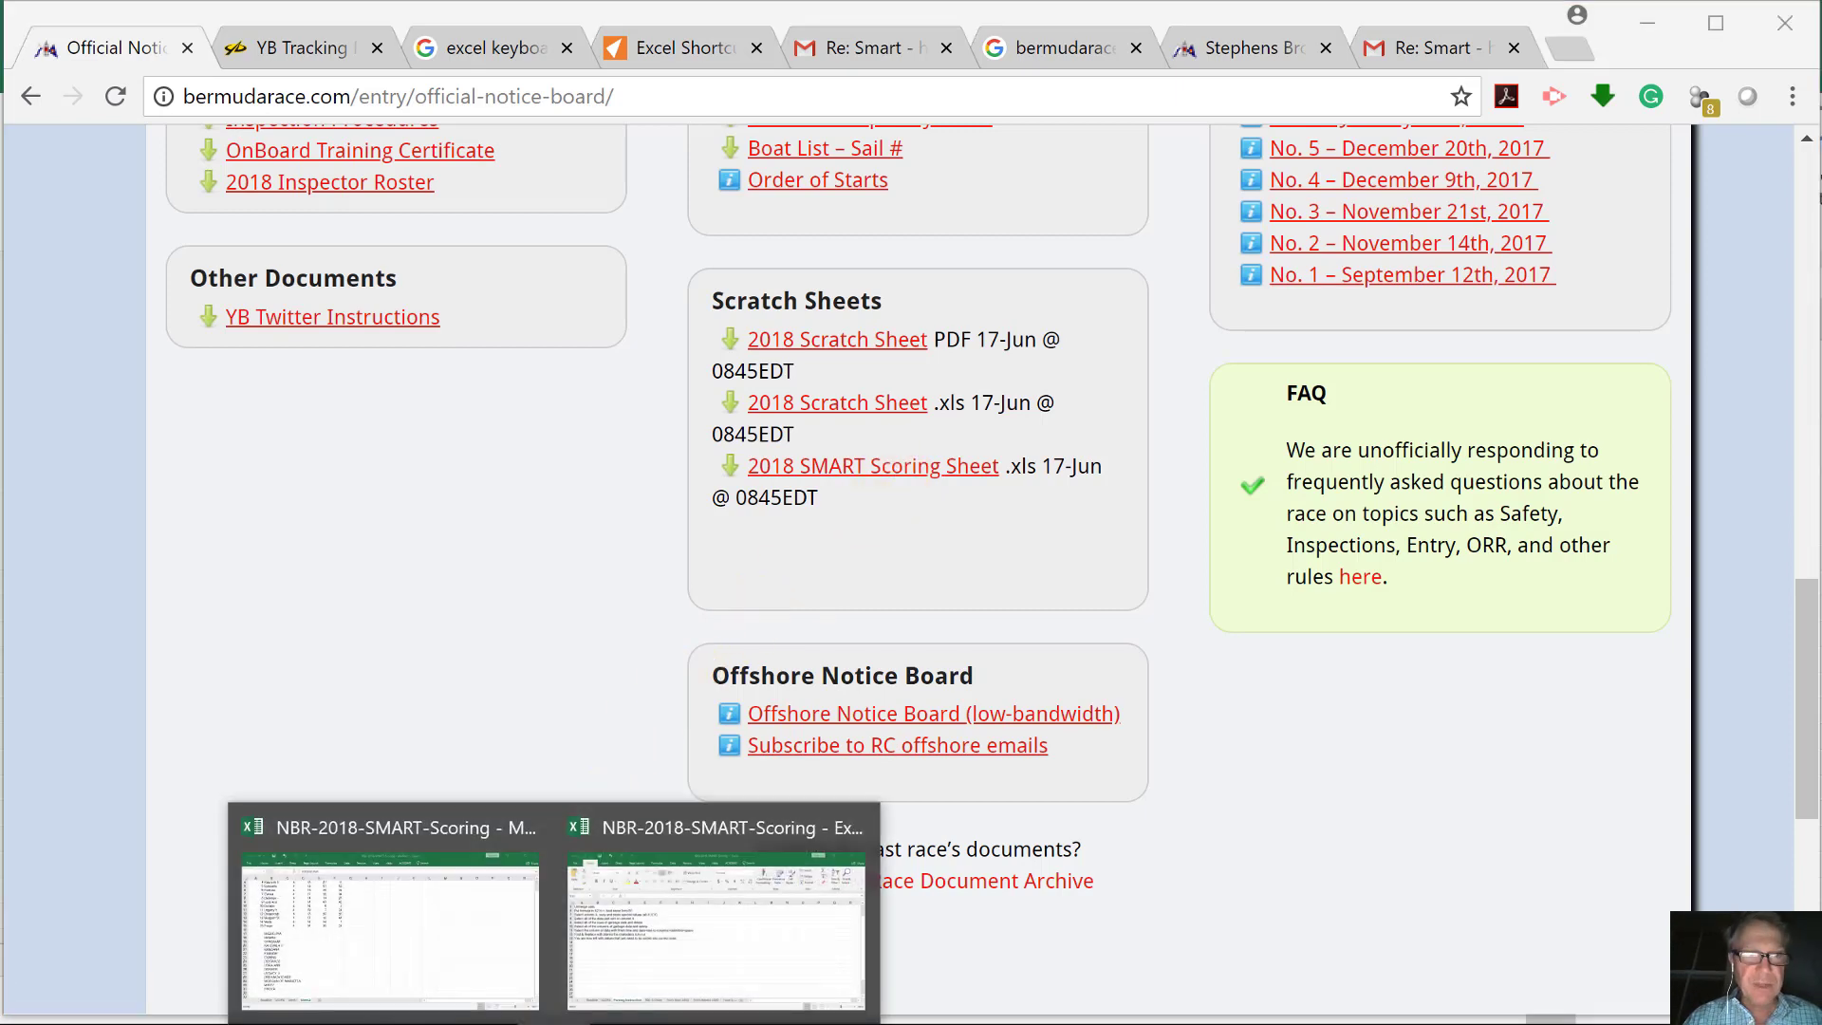
{"action": "left_click", "coordinate": [636, 967]}
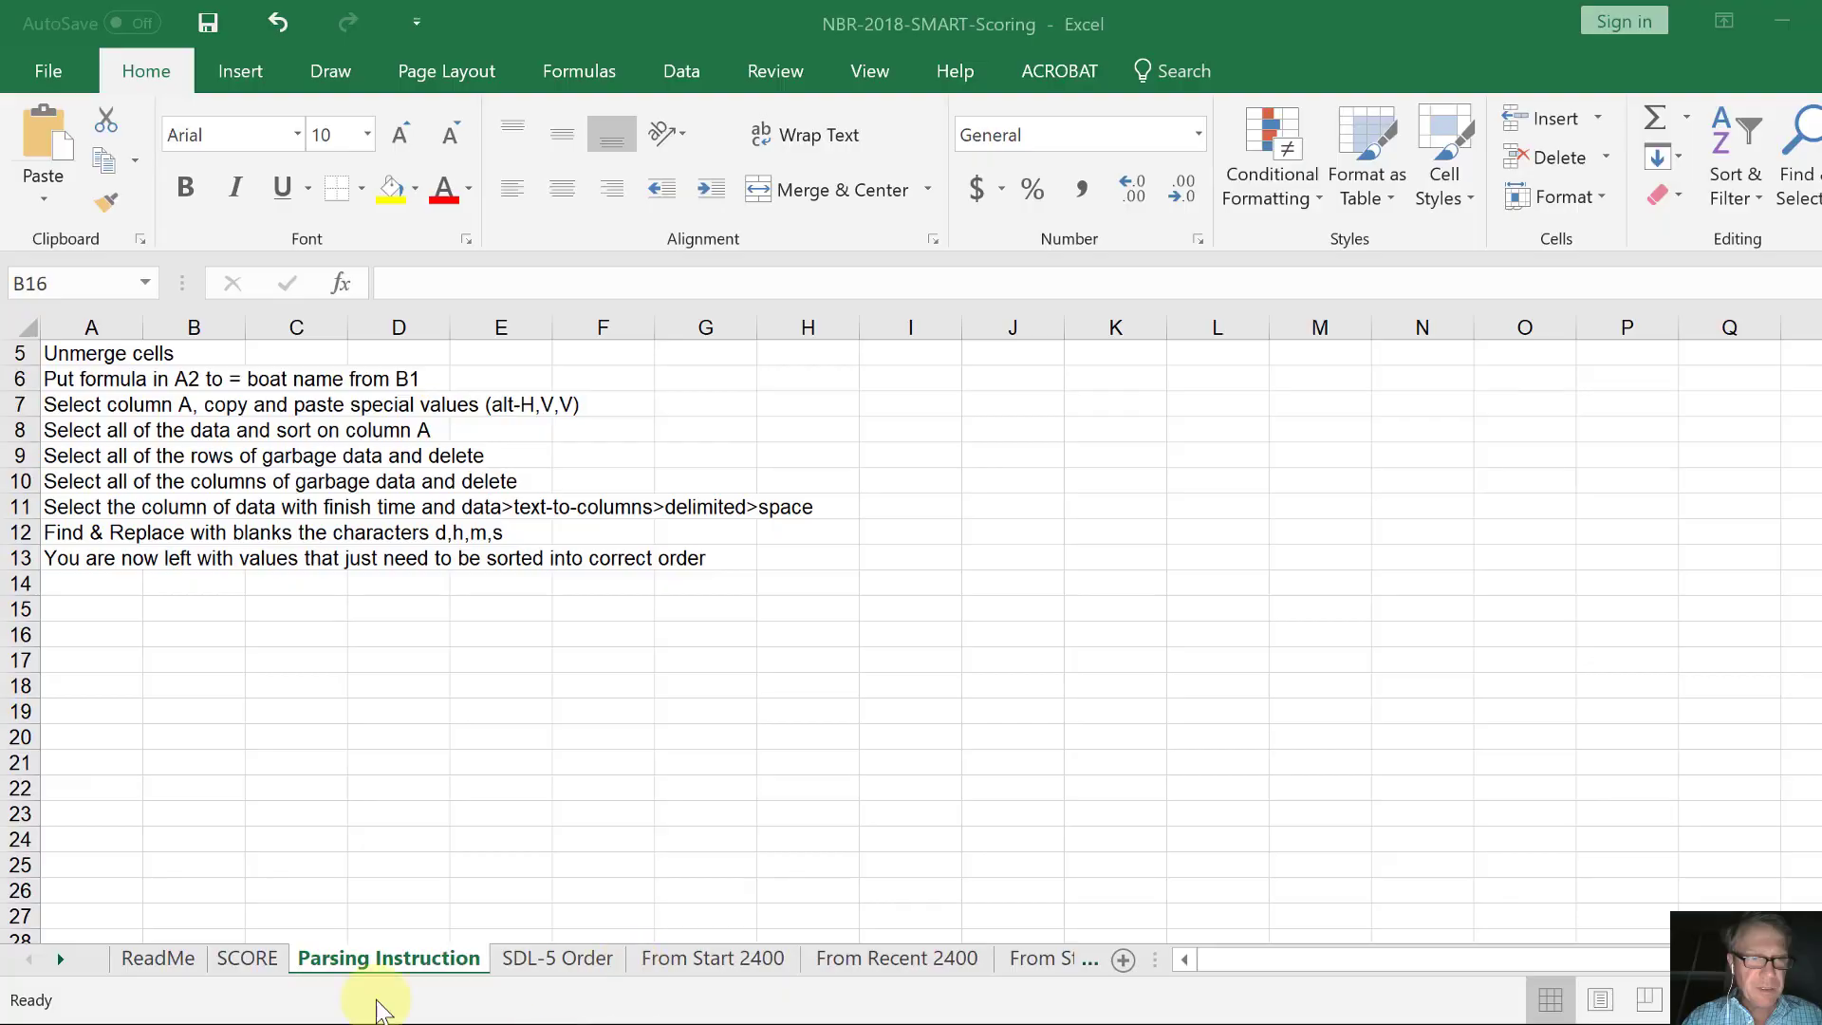
{"action": "left_click", "coordinate": [157, 958]}
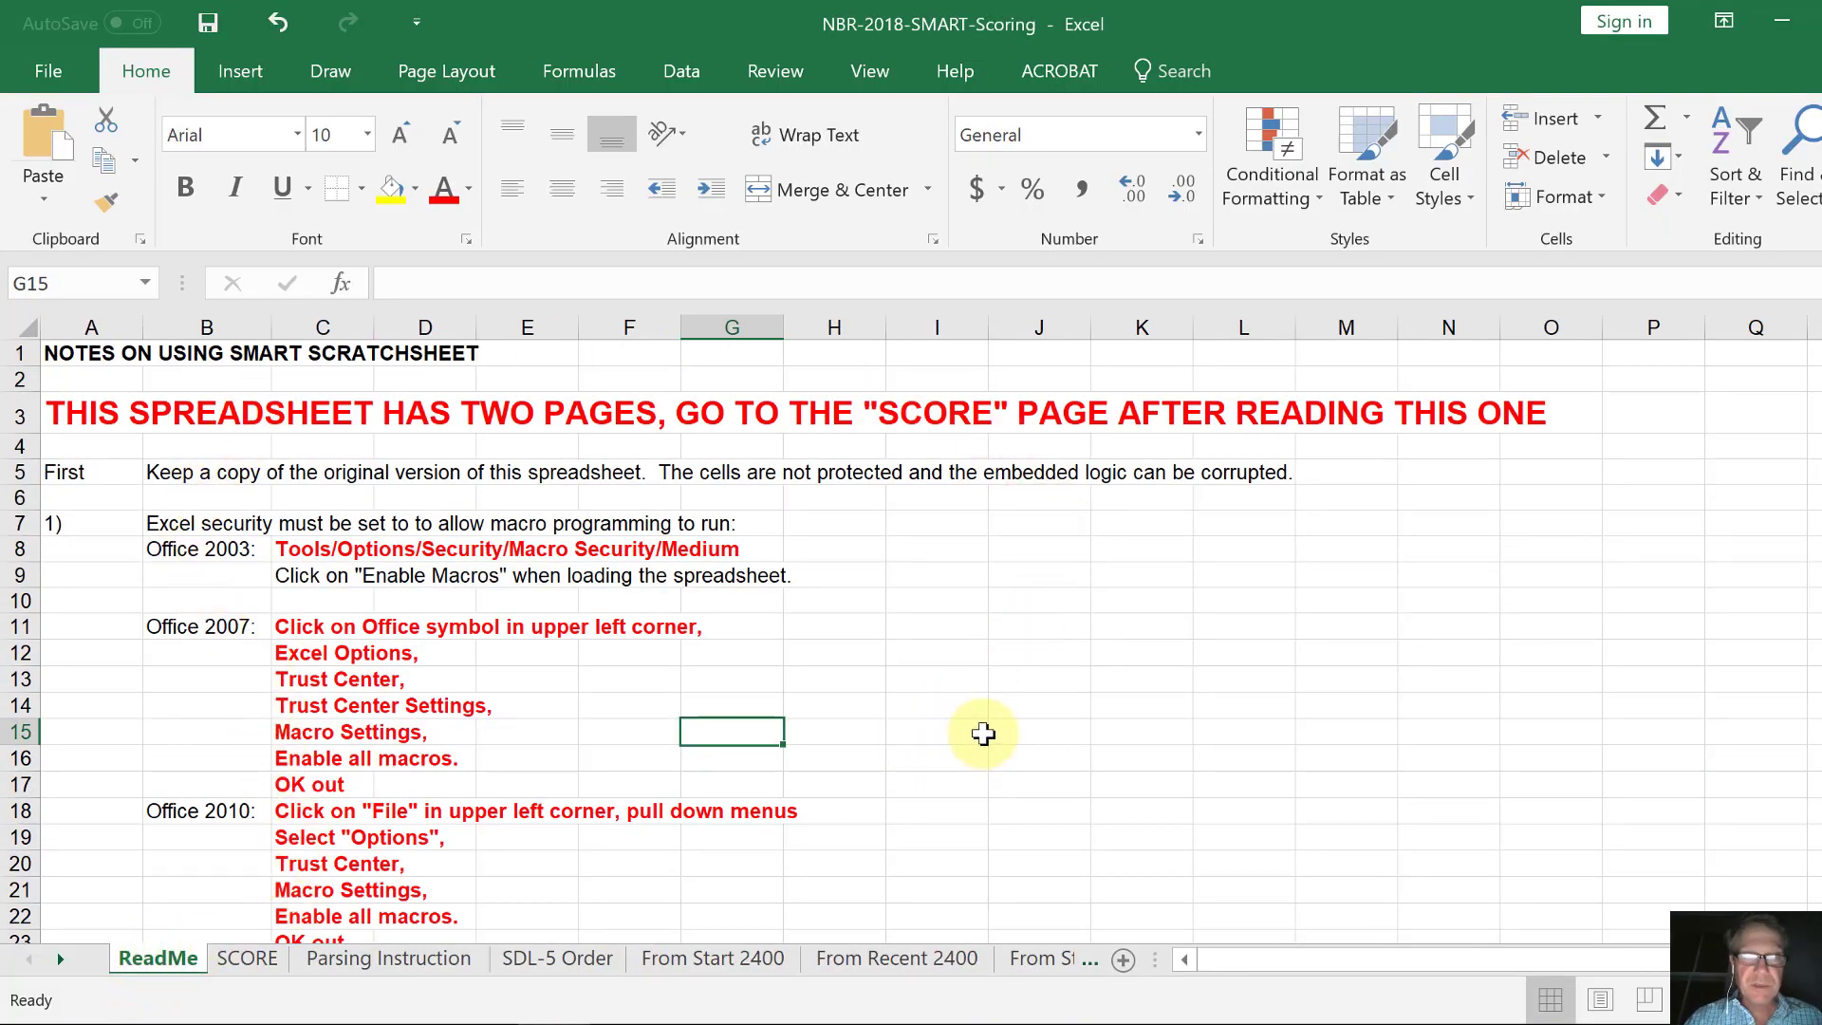
Read through the ReadMe notes on macro security, entering start and finish times, and performance curve scoring.
{"action": "left_click", "coordinate": [977, 678]}
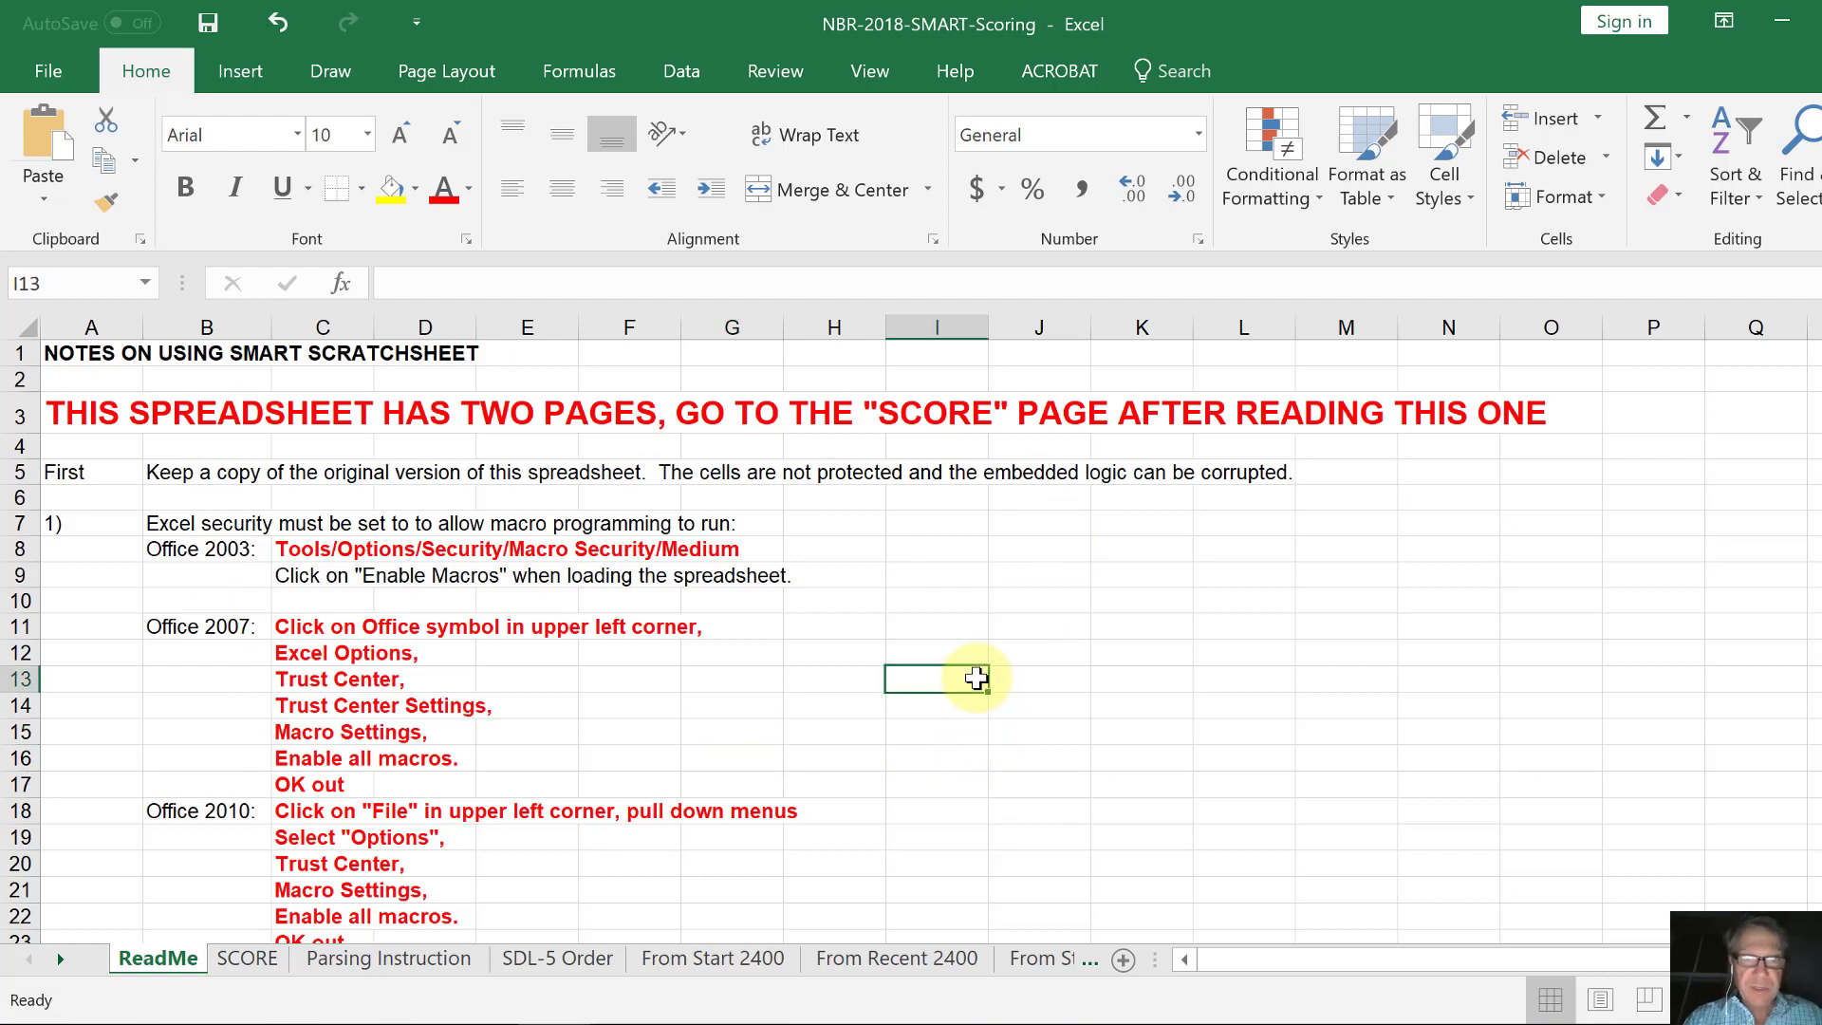
{"action": "scroll", "coordinate": [977, 681], "scroll_direction": "down", "scroll_amount": 2}
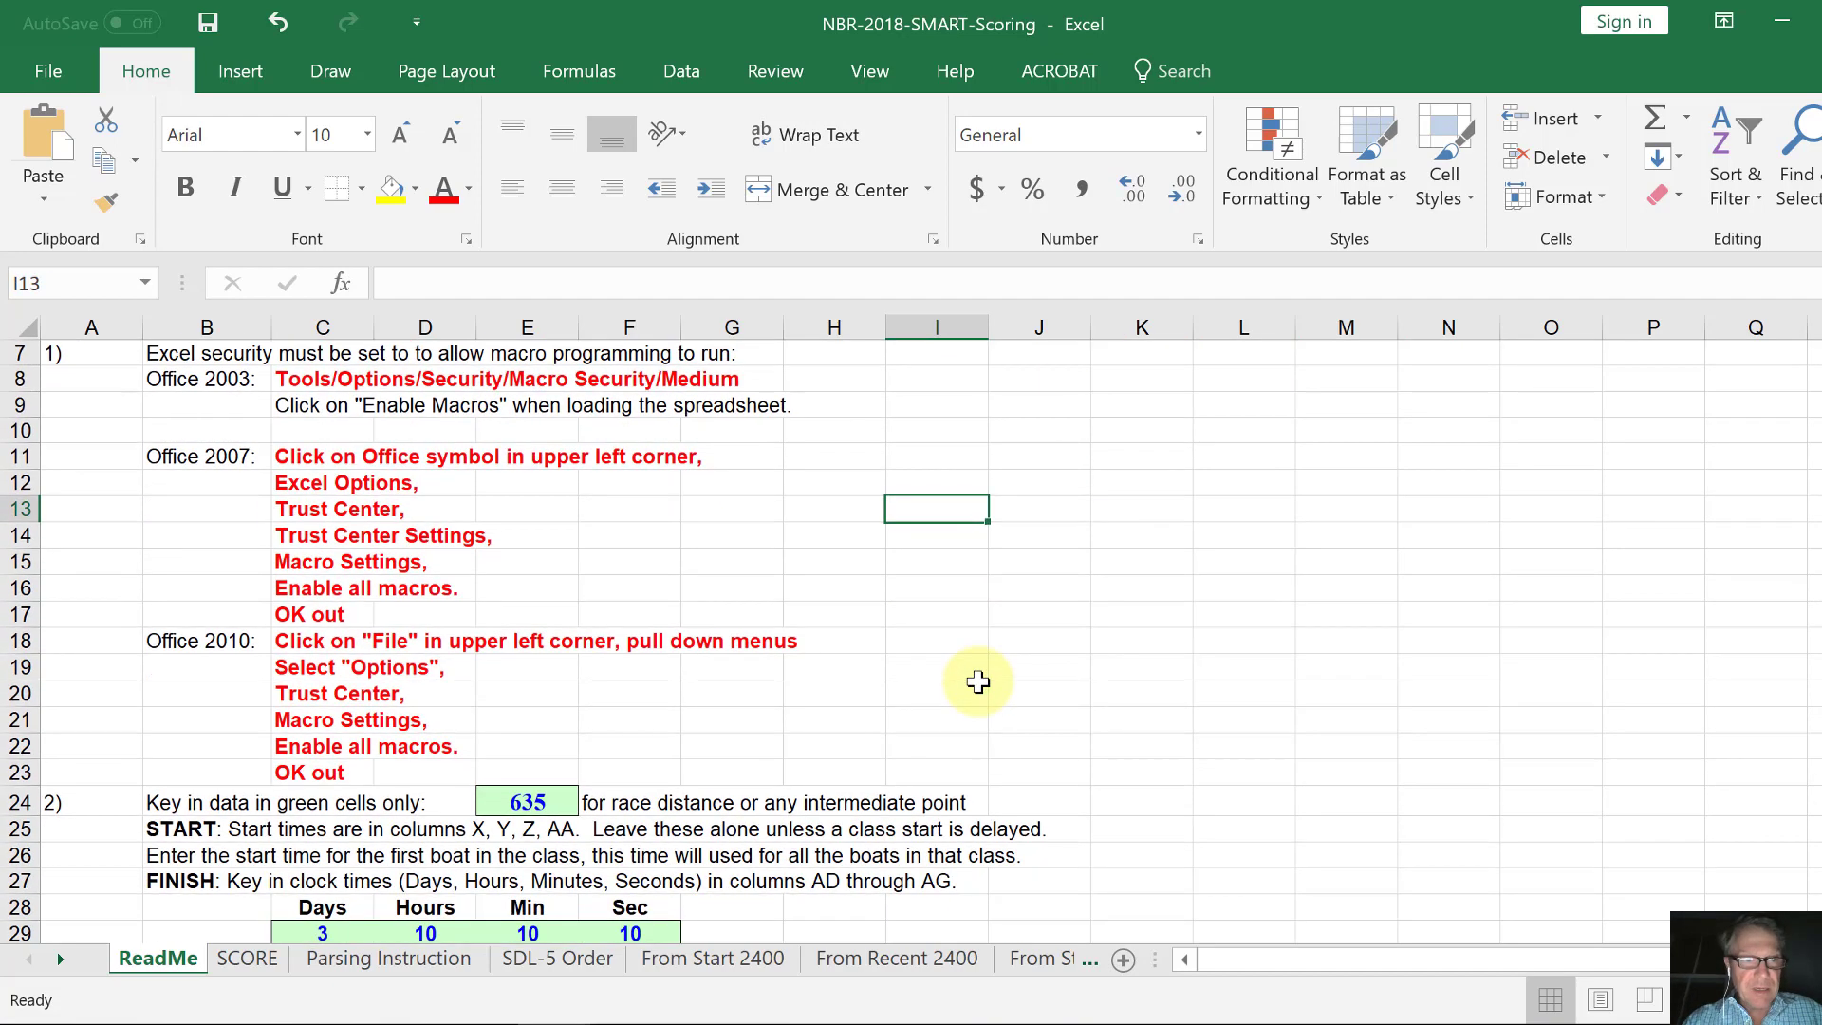
{"action": "scroll", "coordinate": [977, 682], "scroll_direction": "down", "scroll_amount": 1}
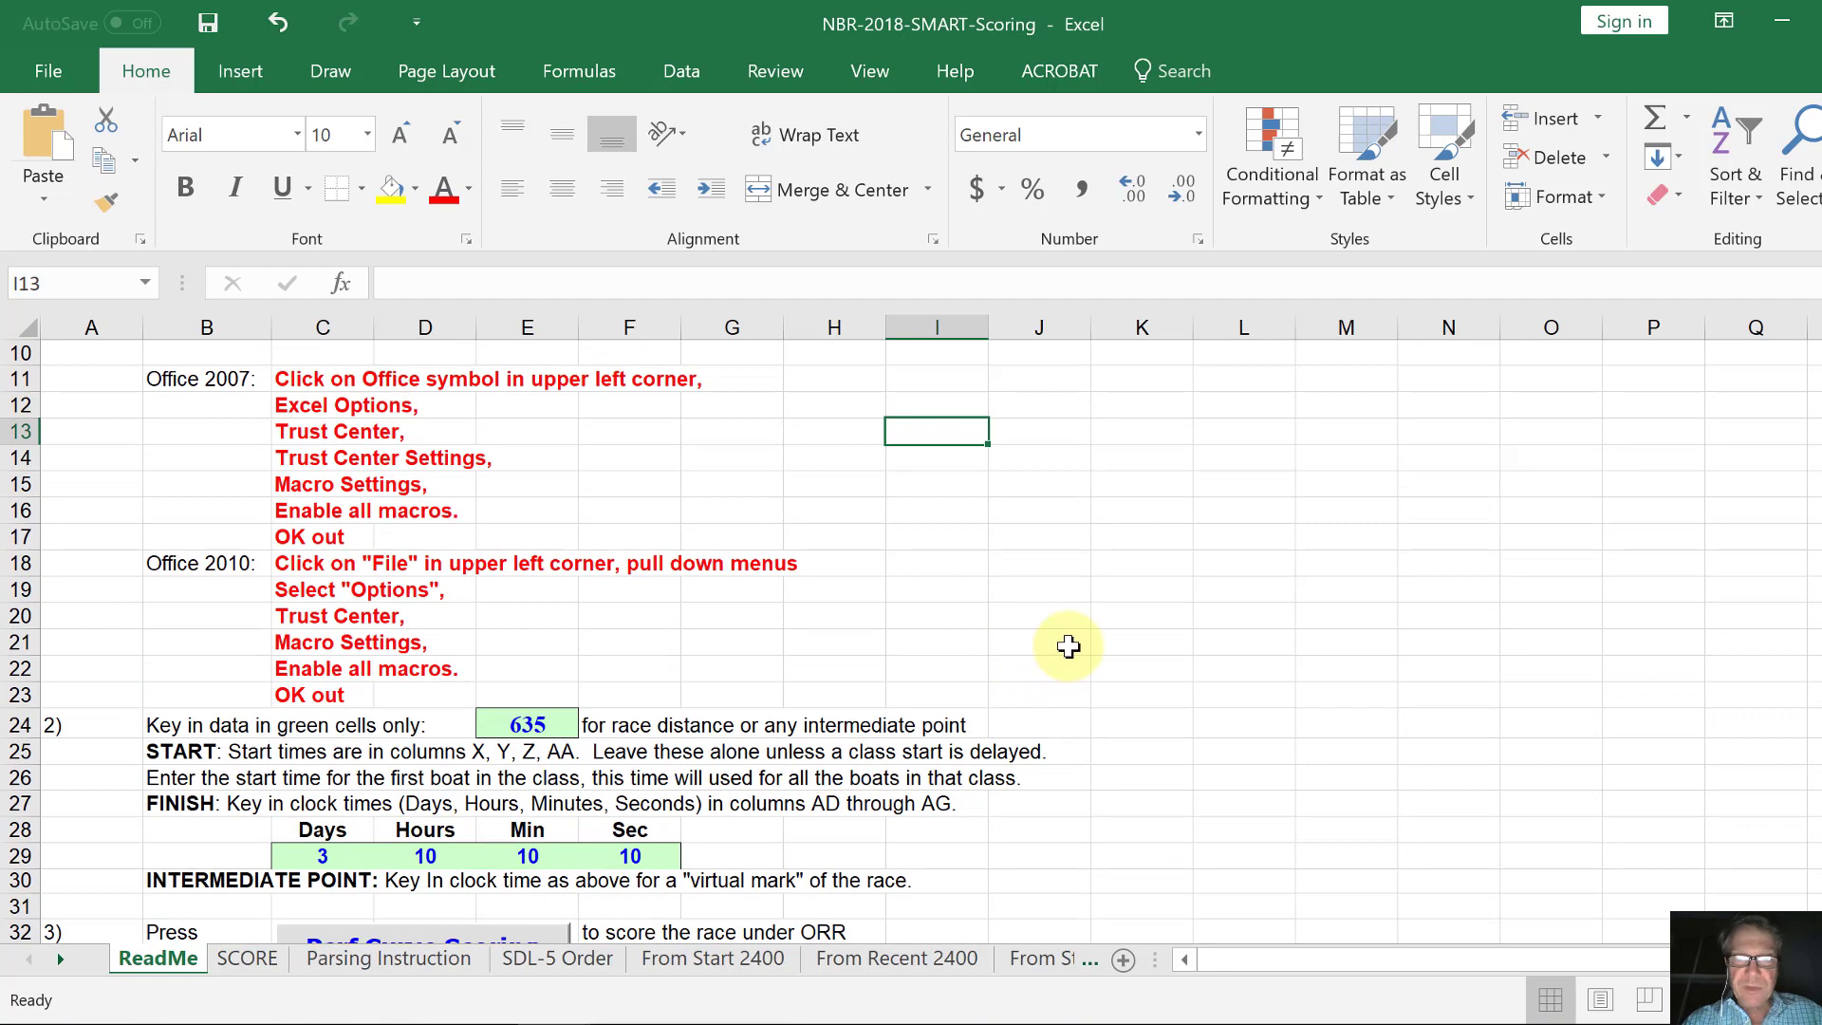
{"action": "scroll", "coordinate": [1068, 647], "scroll_direction": "down", "scroll_amount": 1}
{"action": "scroll", "coordinate": [1072, 648], "scroll_direction": "down", "scroll_amount": 2}
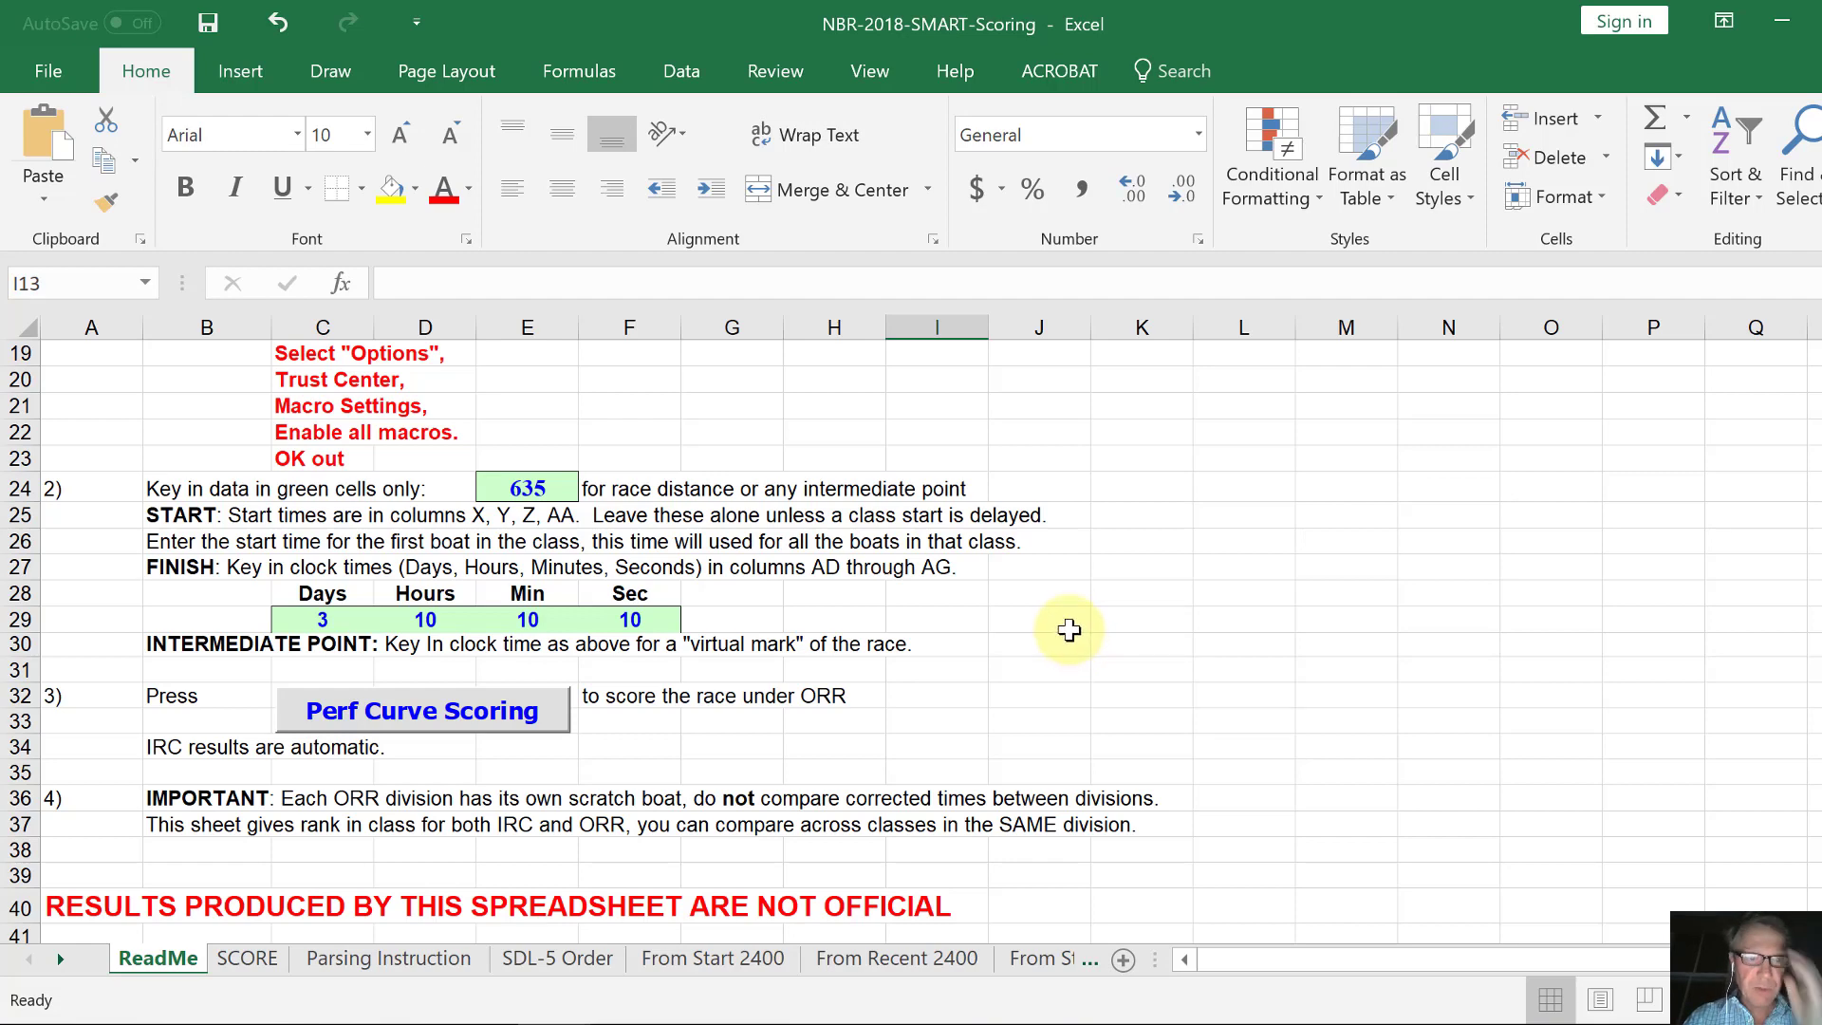
{"action": "left_click", "coordinate": [1080, 569]}
{"action": "scroll", "coordinate": [1143, 560], "scroll_direction": "up", "scroll_amount": 1}
{"action": "scroll", "coordinate": [1143, 560], "scroll_direction": "up", "scroll_amount": 4}
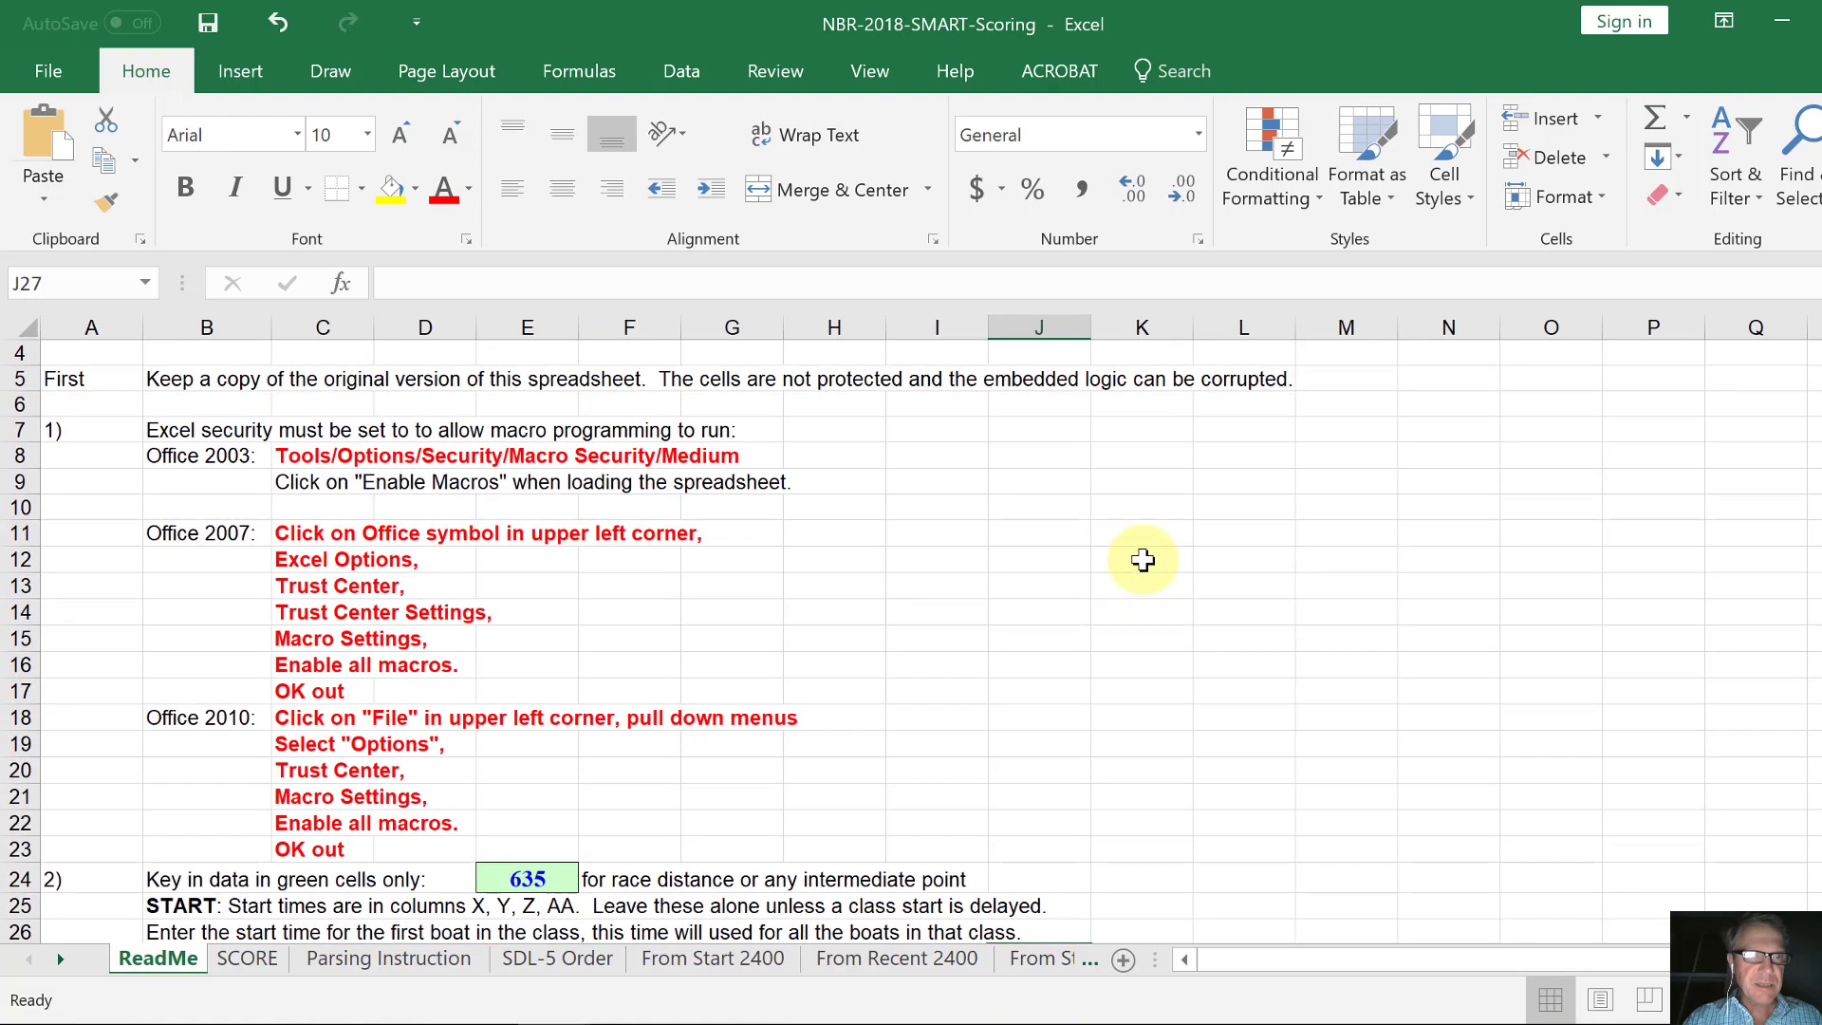
{"action": "scroll", "coordinate": [1143, 560], "scroll_direction": "down", "scroll_amount": 1}
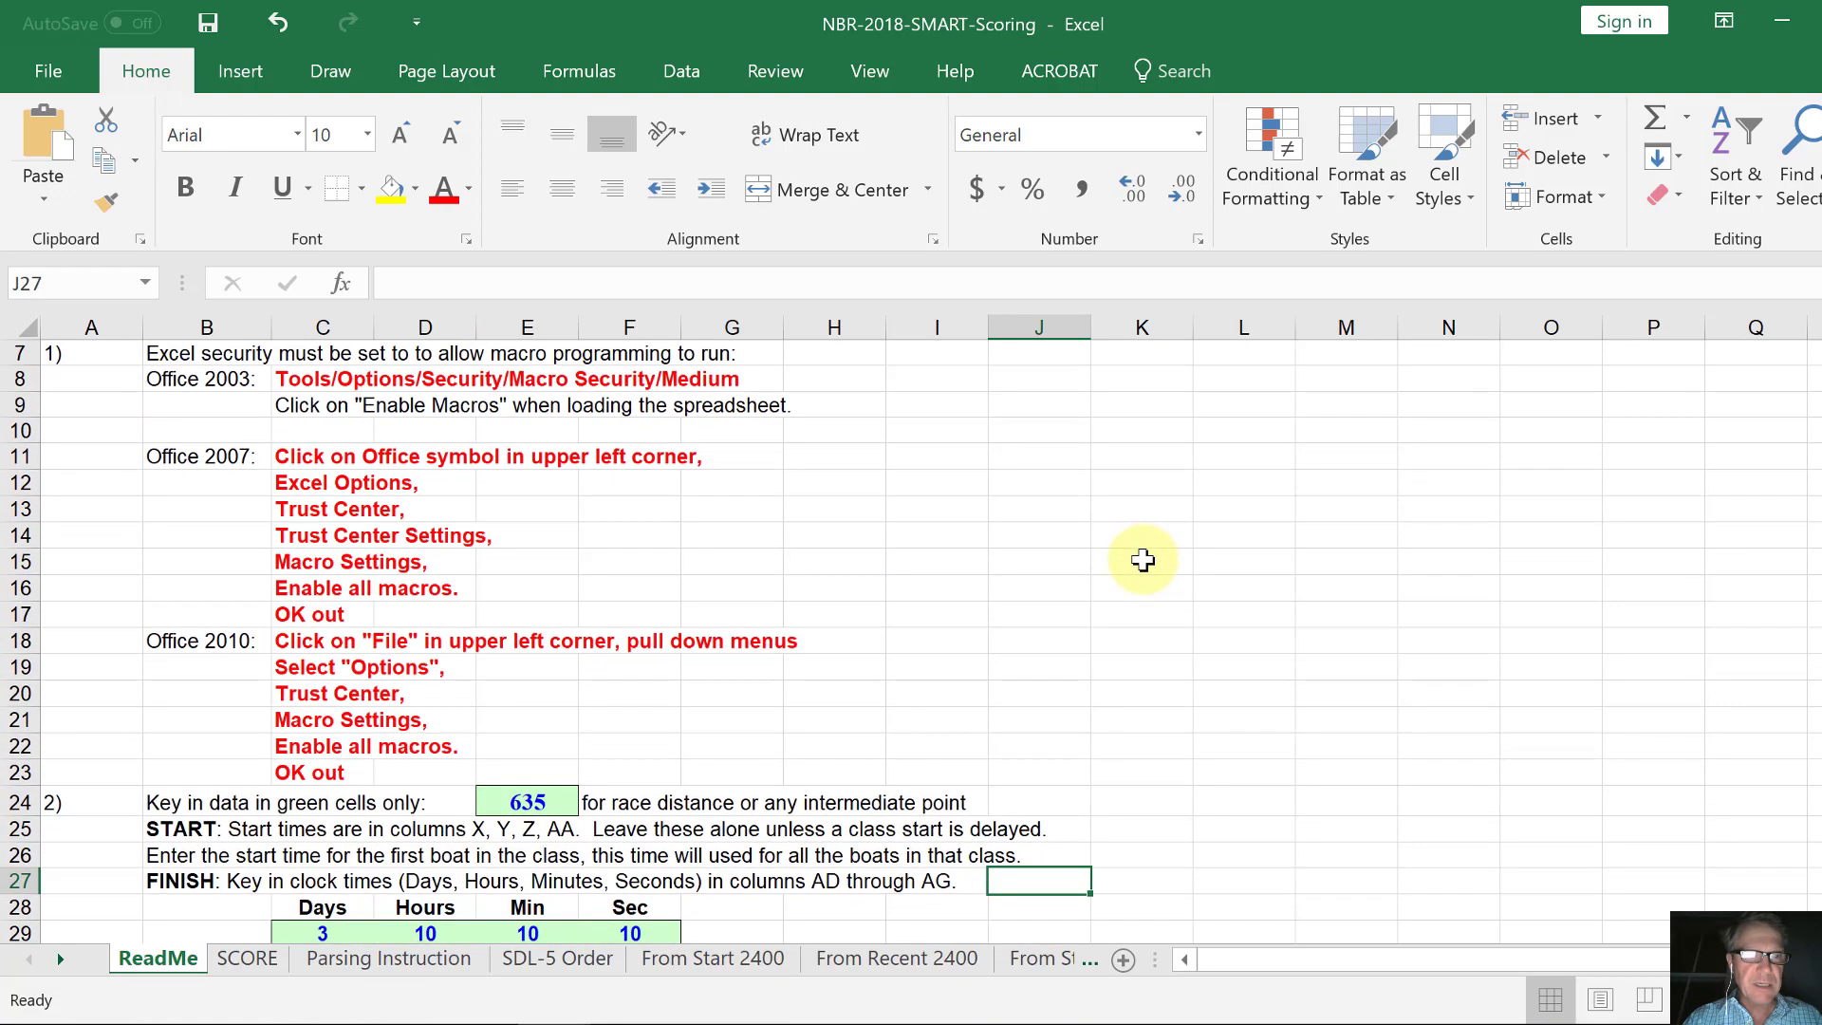
{"action": "scroll", "coordinate": [1142, 560], "scroll_direction": "up", "scroll_amount": 2}
{"action": "scroll", "coordinate": [1143, 560], "scroll_direction": "down", "scroll_amount": 3}
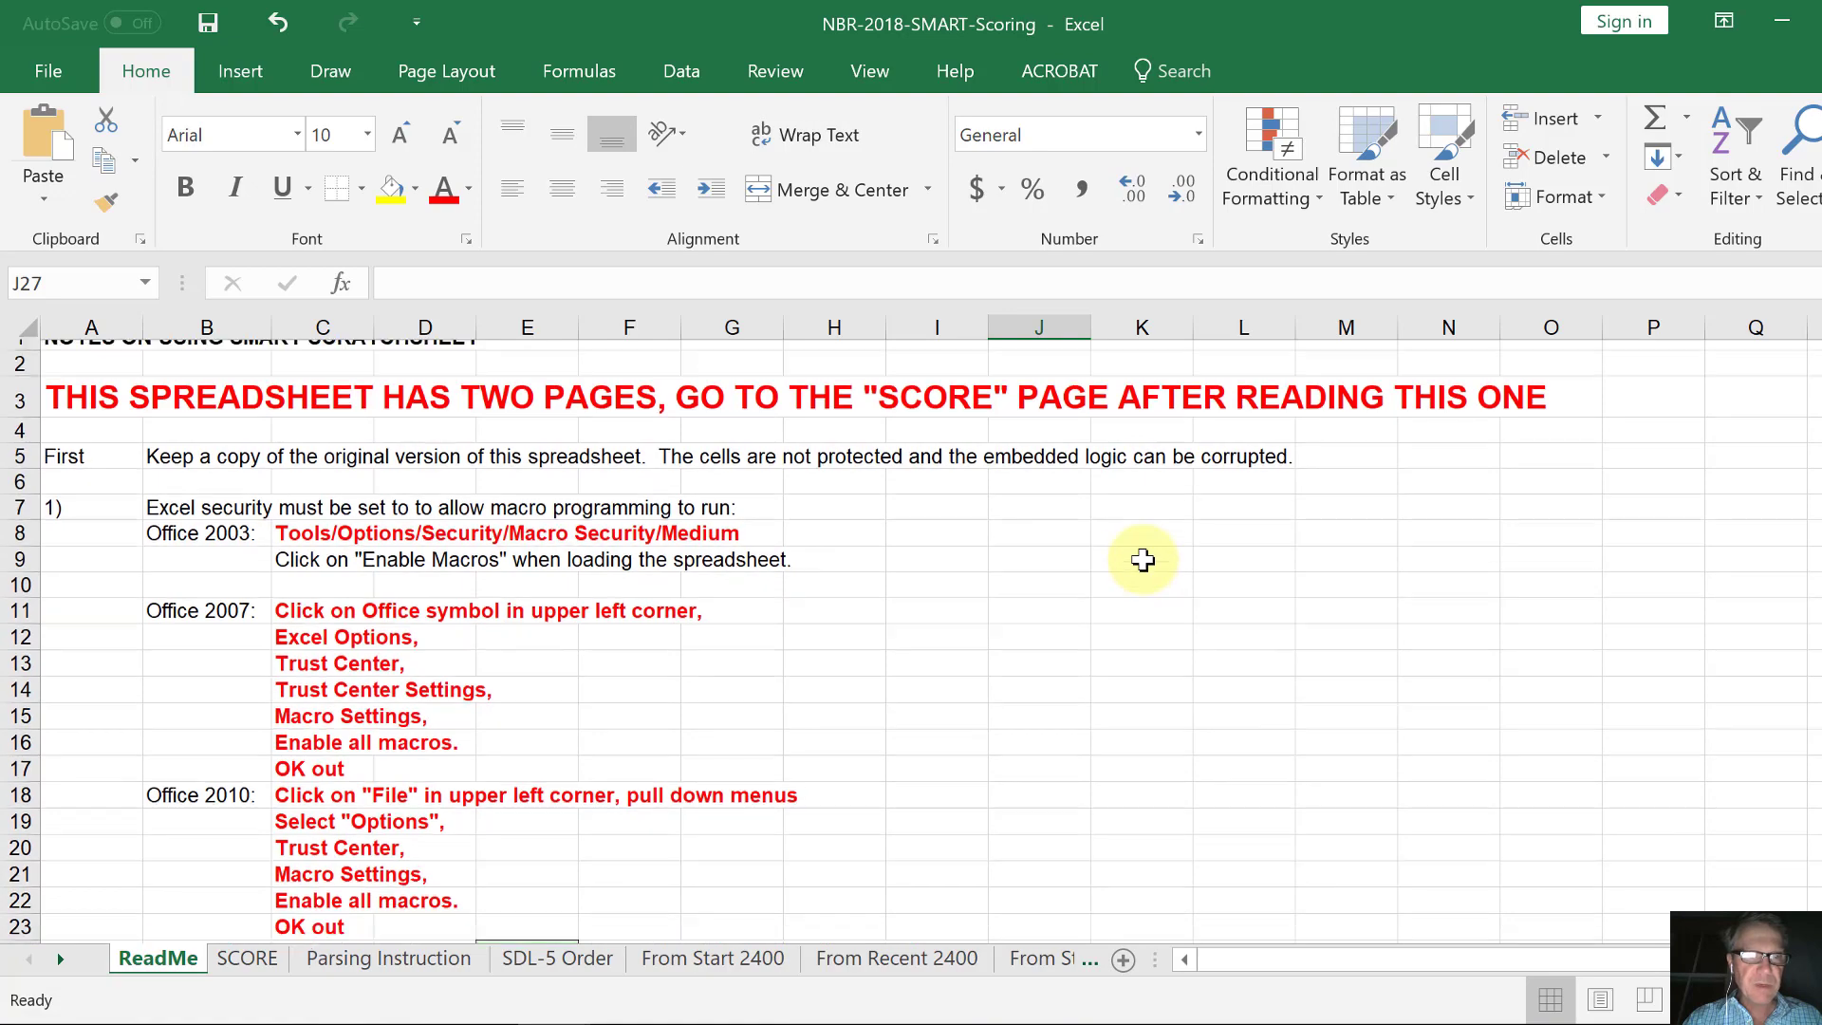
{"action": "scroll", "coordinate": [1143, 560], "scroll_direction": "down", "scroll_amount": 2}
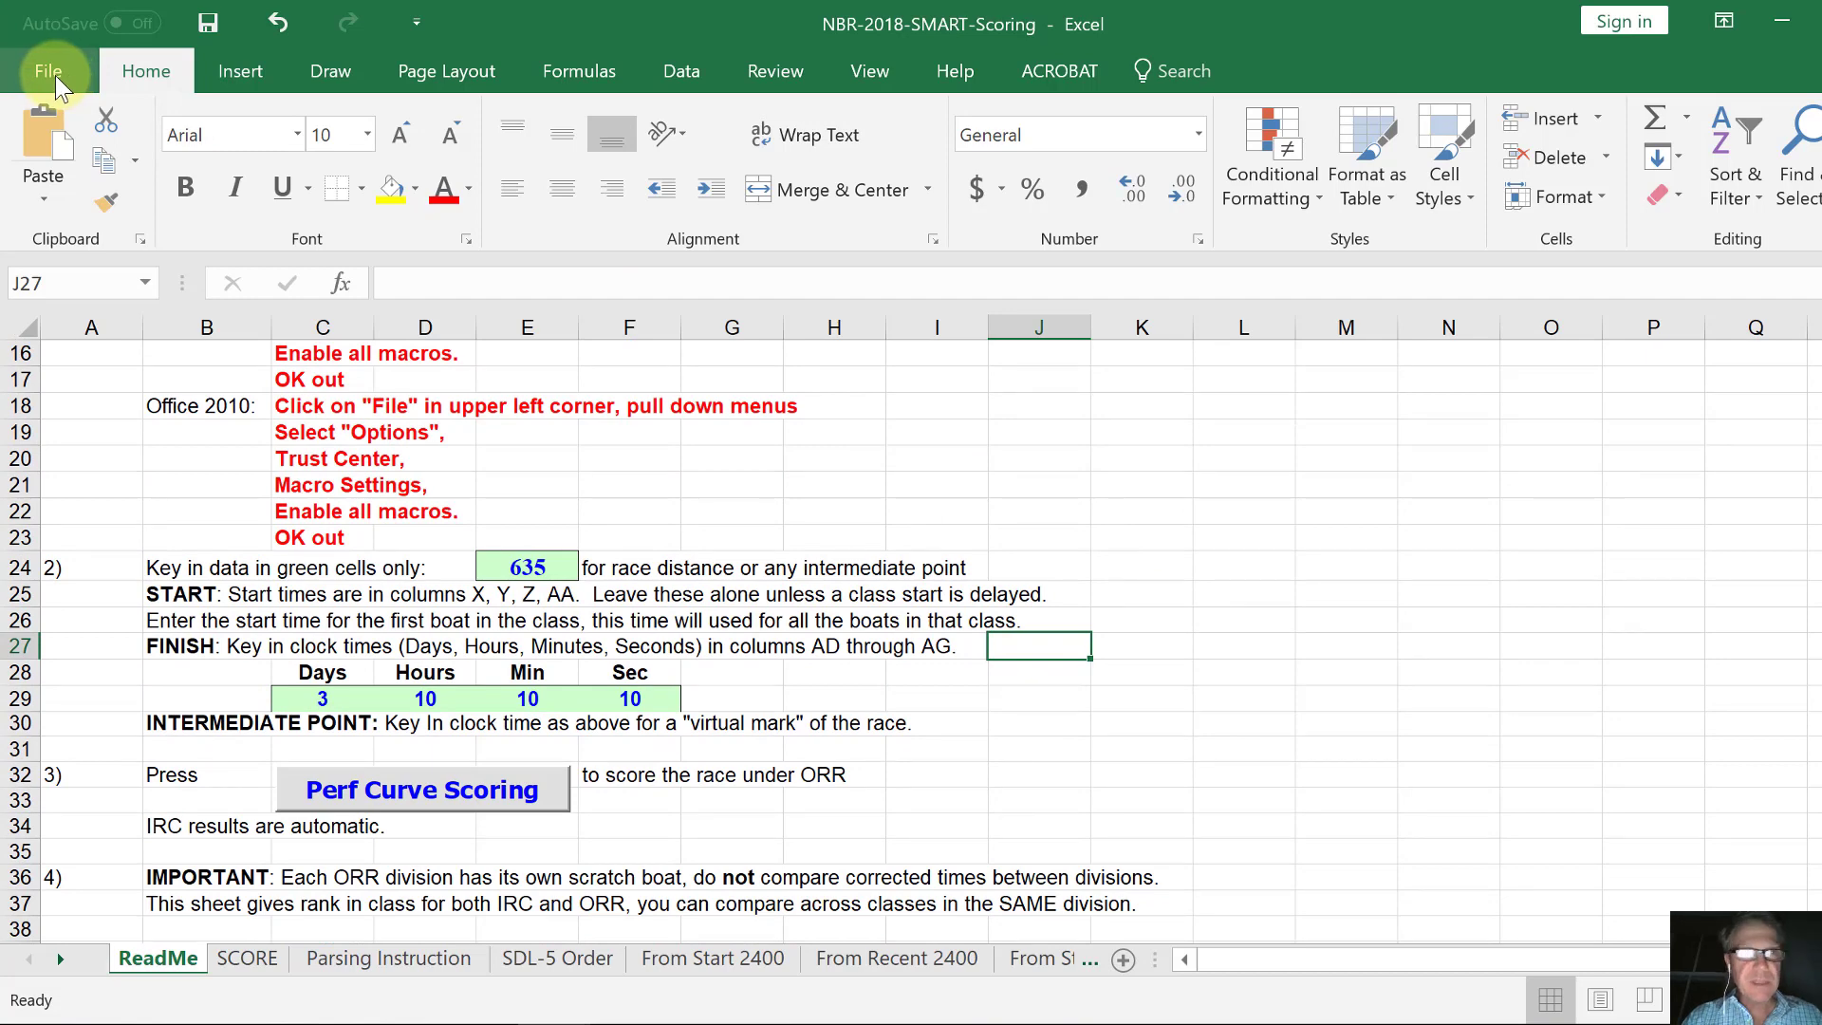
Check in Excel's Trust Center macro settings that all macros are enabled, and accept the settings and options.
{"action": "left_click", "coordinate": [50, 72]}
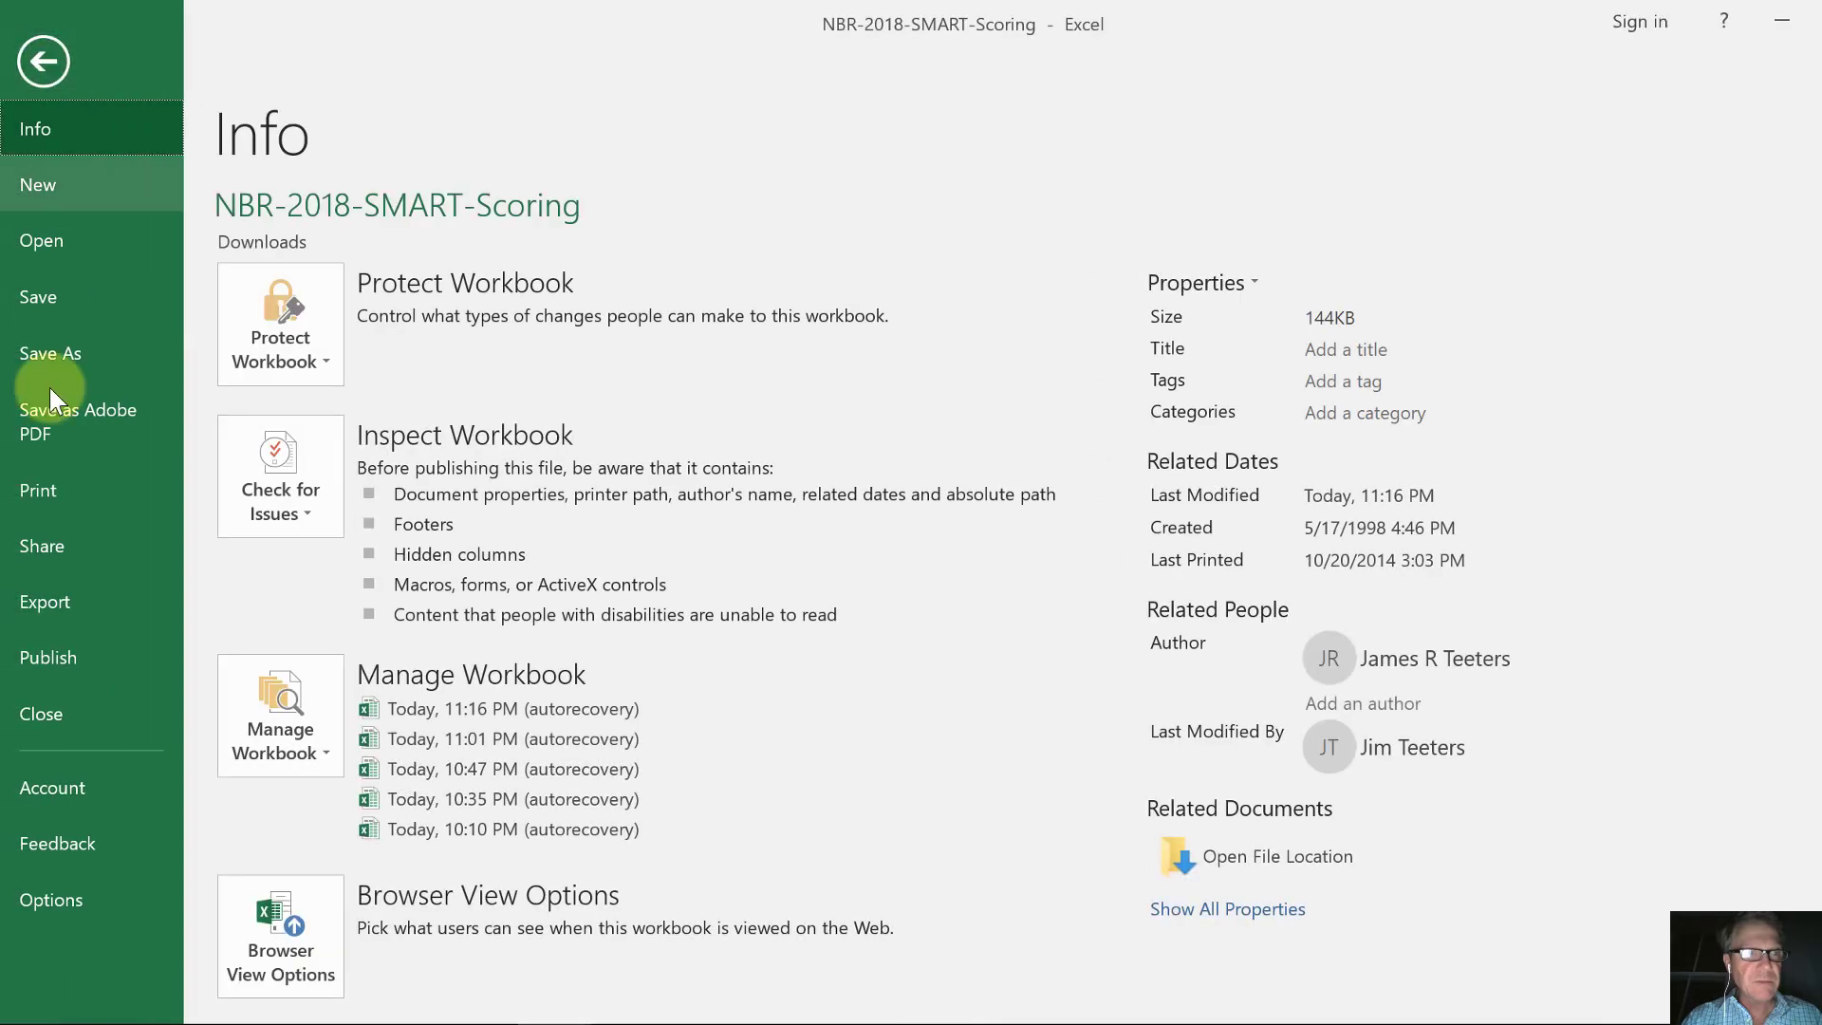
{"action": "left_click", "coordinate": [46, 909]}
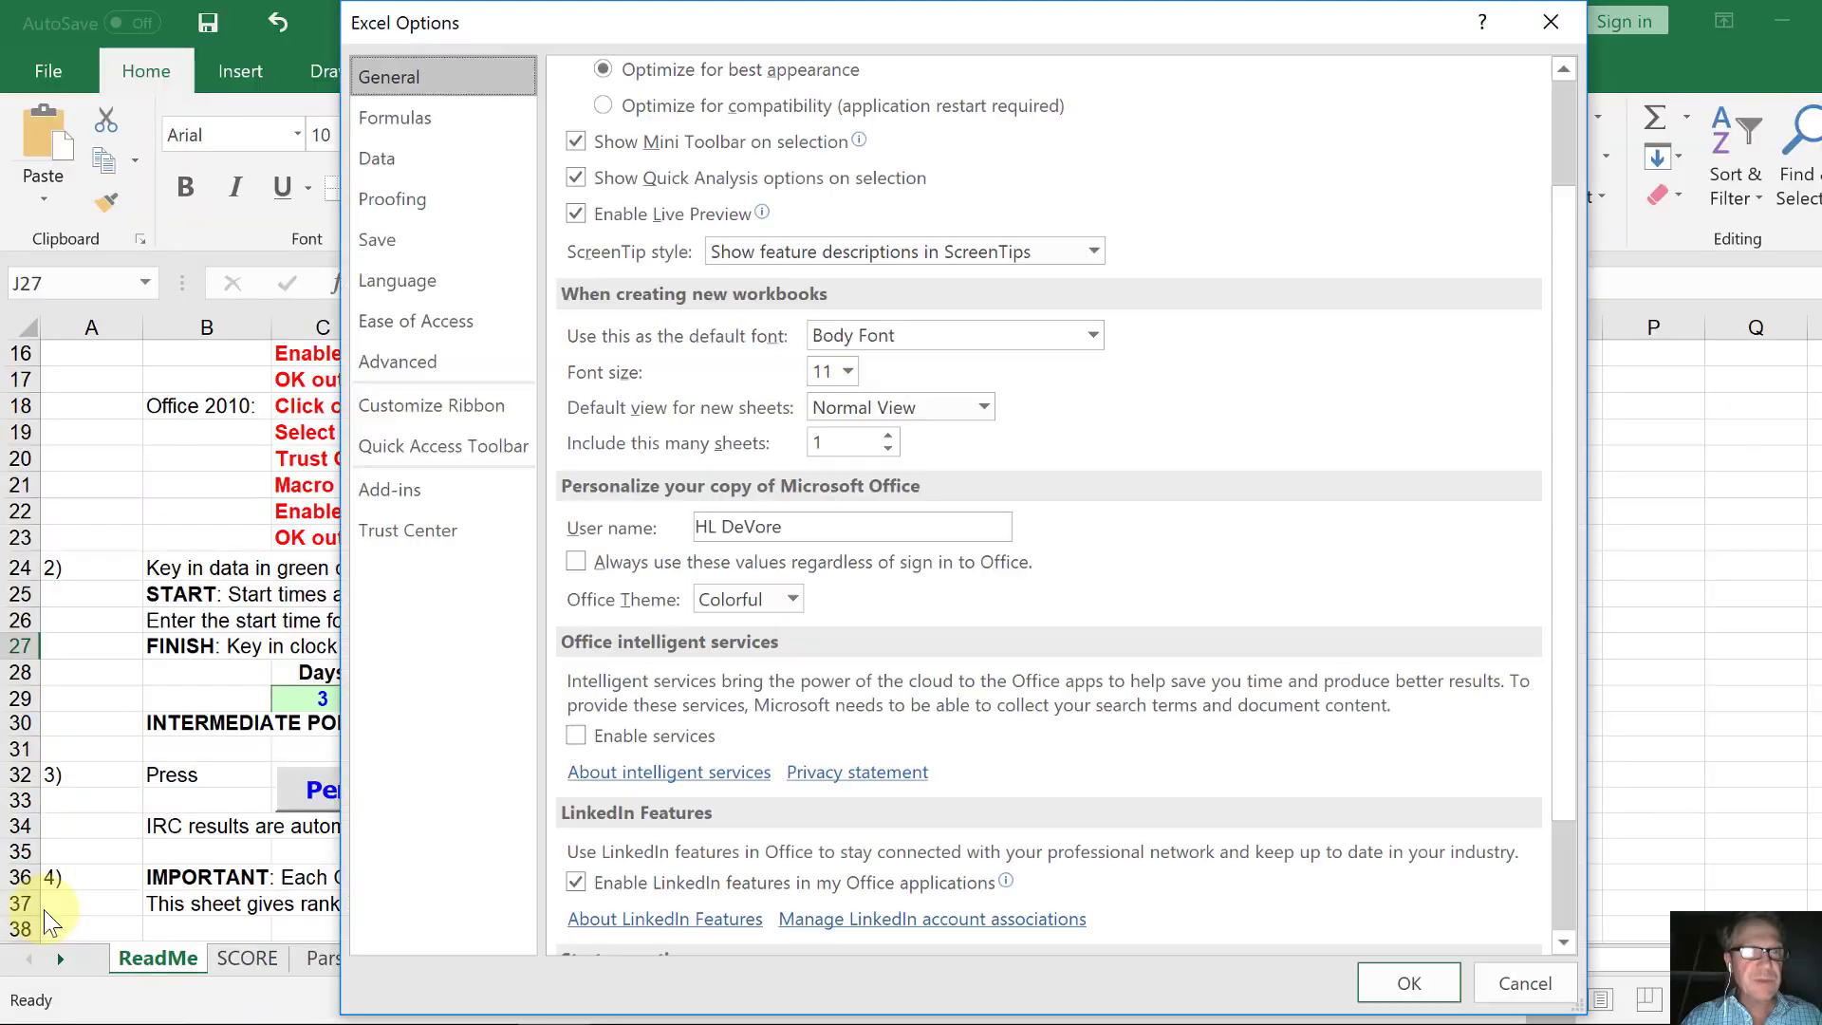
{"action": "left_click", "coordinate": [455, 529]}
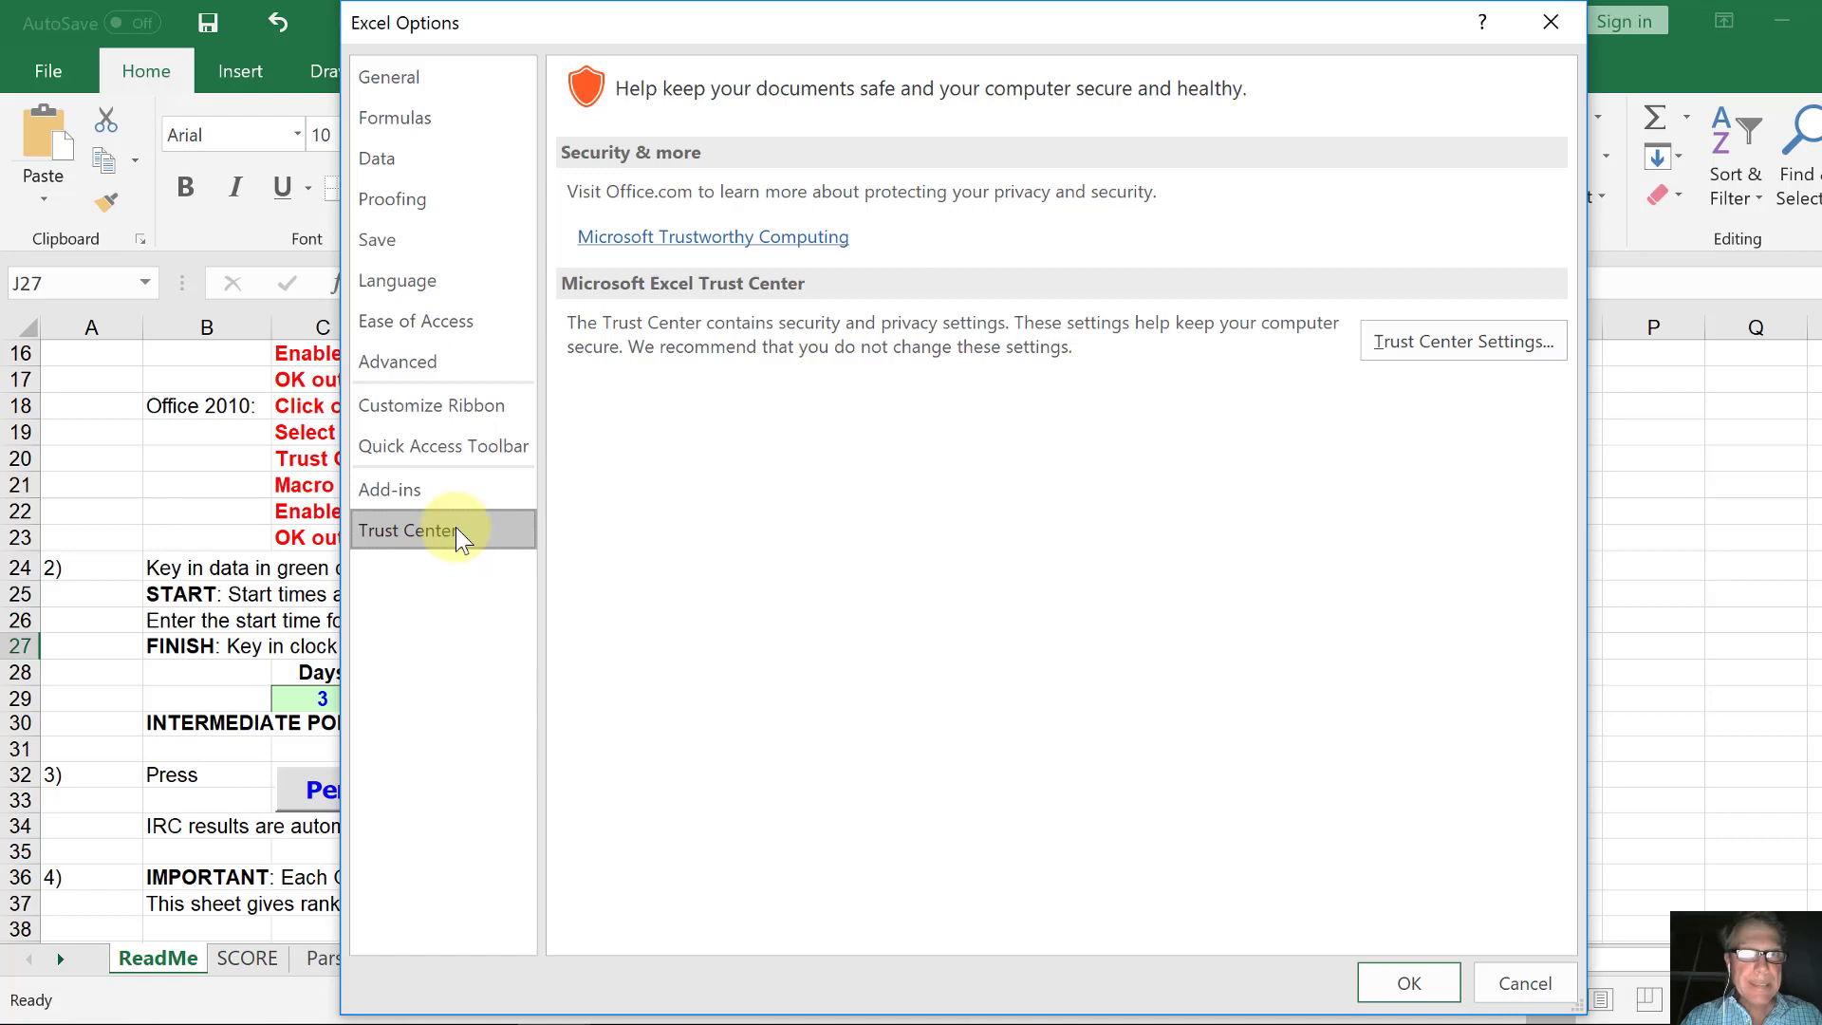
{"action": "left_click", "coordinate": [1387, 337]}
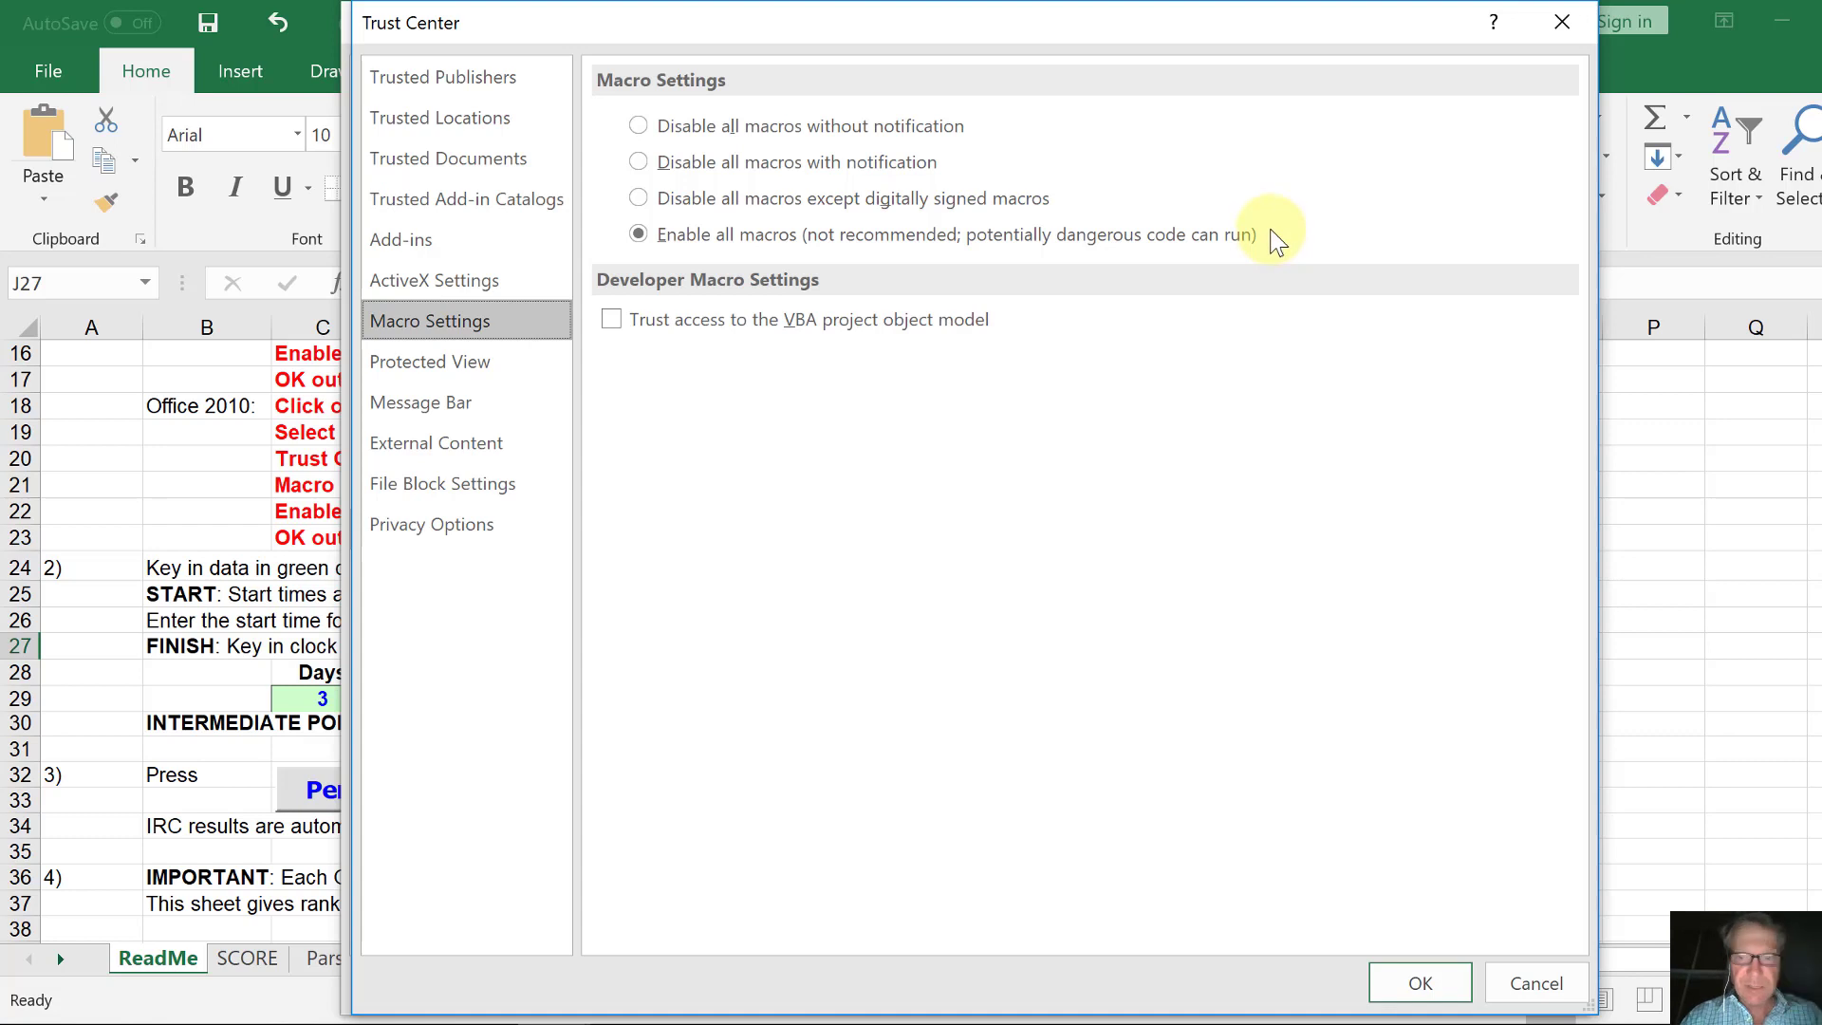
{"action": "left_click", "coordinate": [1421, 984]}
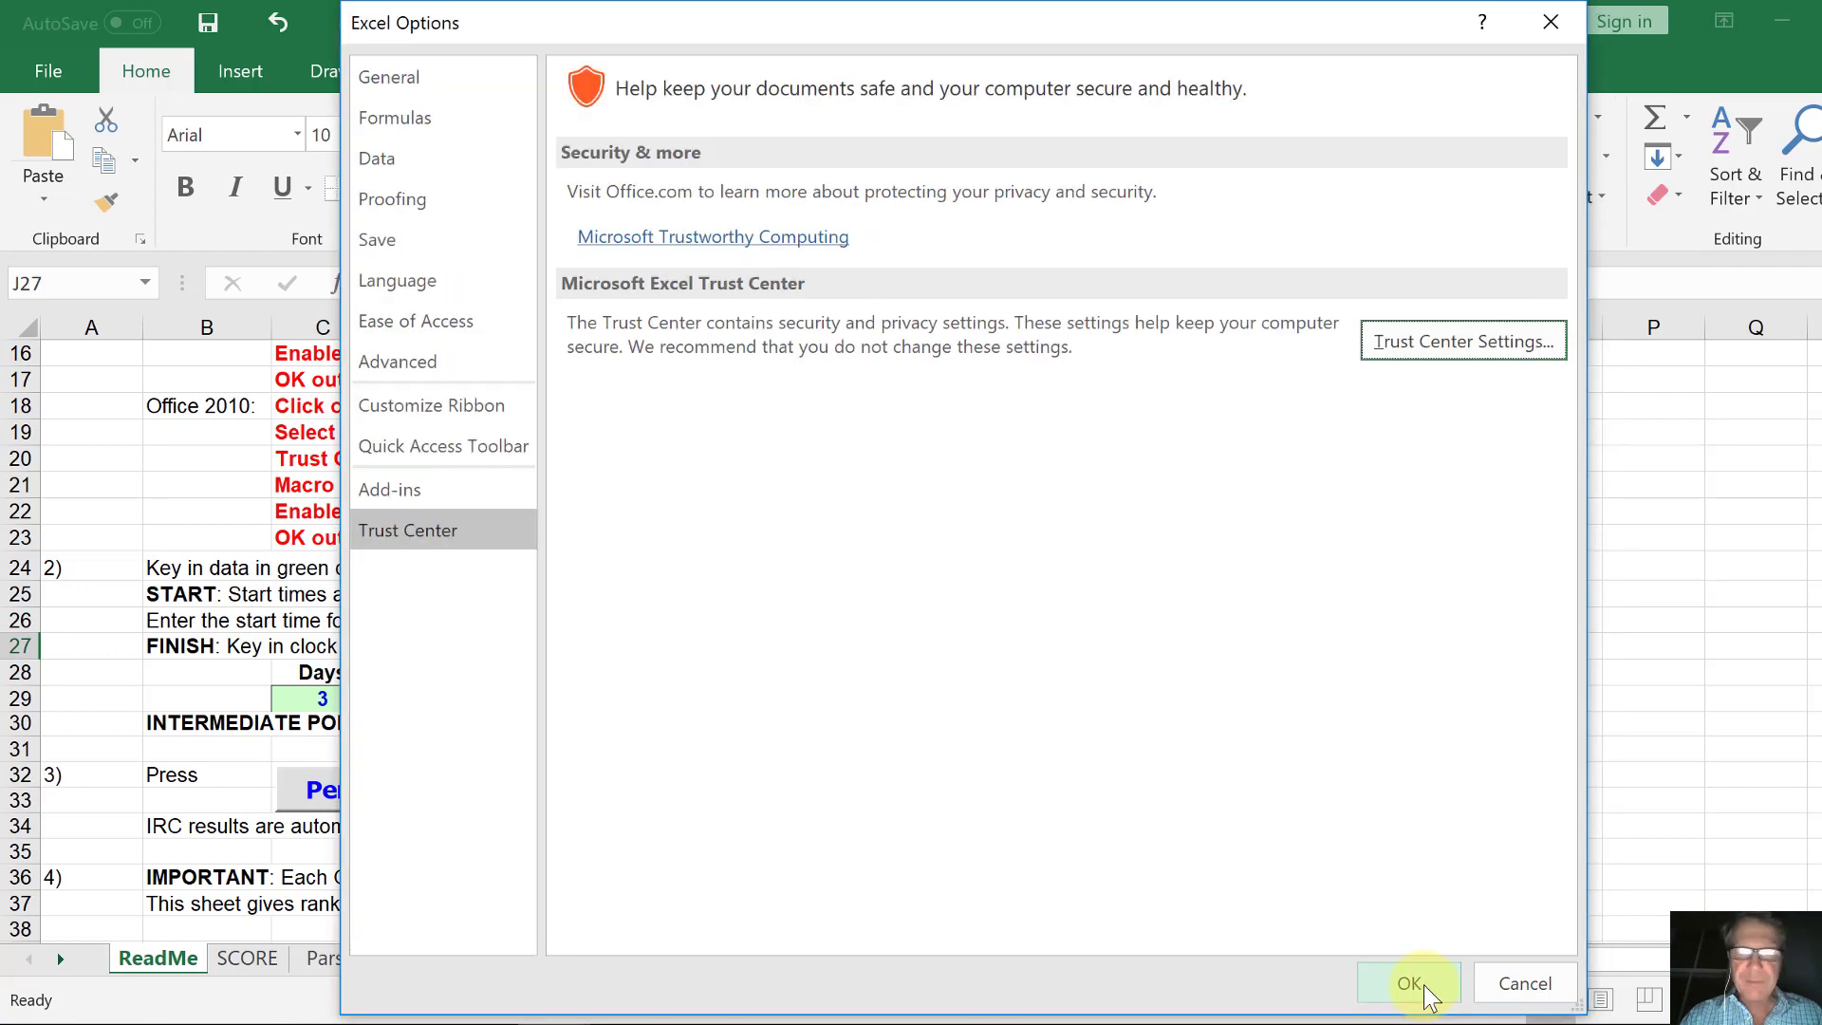
{"action": "left_click", "coordinate": [1421, 983]}
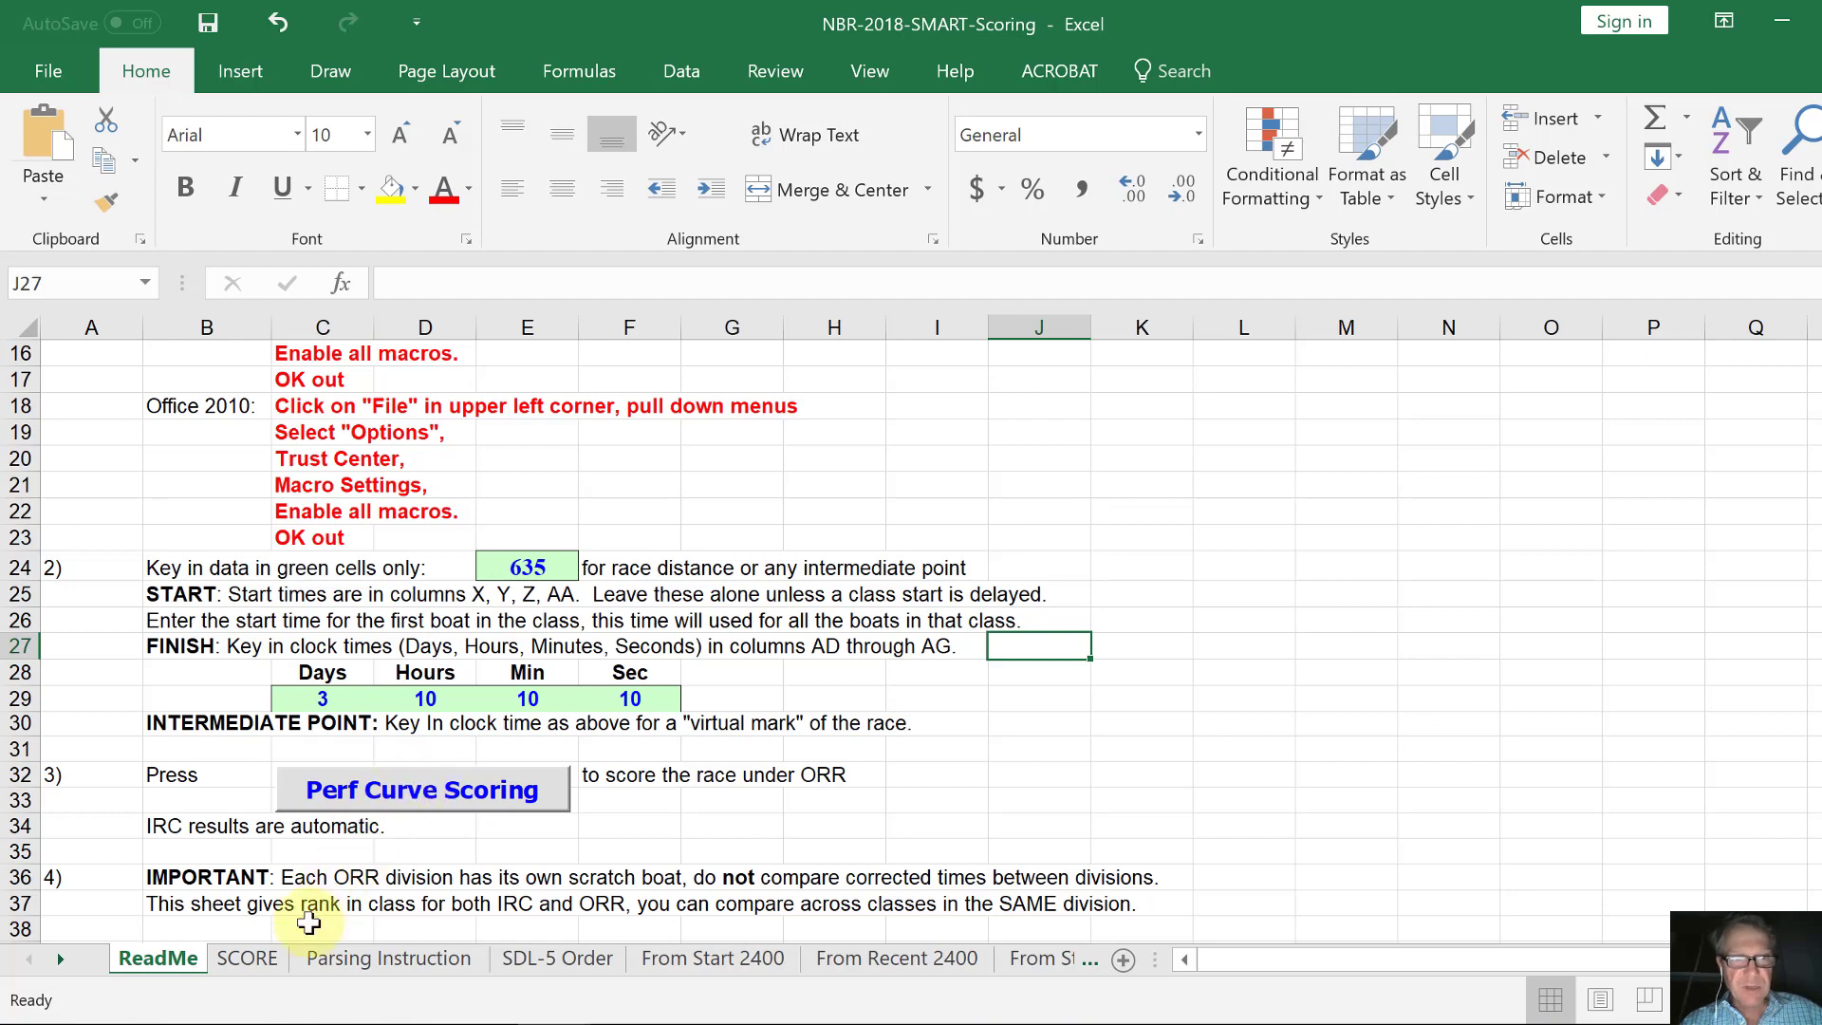
Show the SCORE sheet from its beginning, with the race distance and the first yacht classes in view.
{"action": "left_click", "coordinate": [248, 958]}
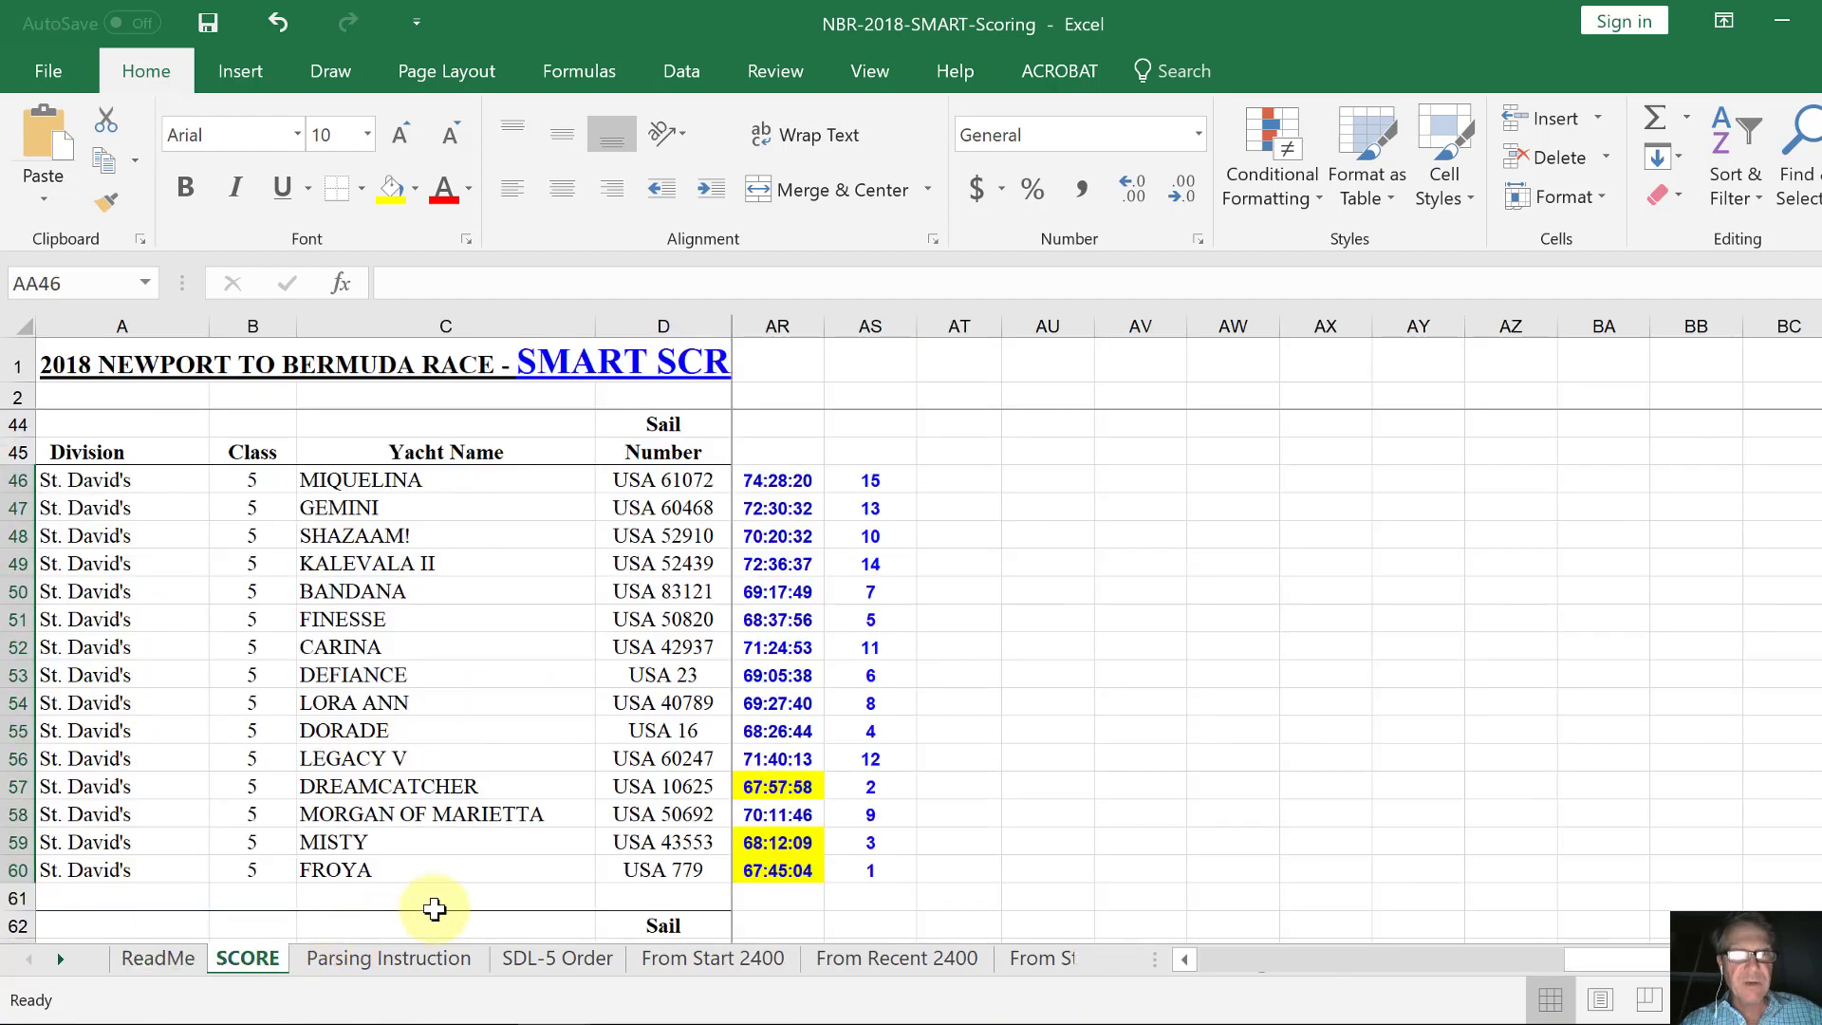
{"action": "left_click", "coordinate": [1075, 672]}
{"action": "key", "text": "ctrl+Home"}
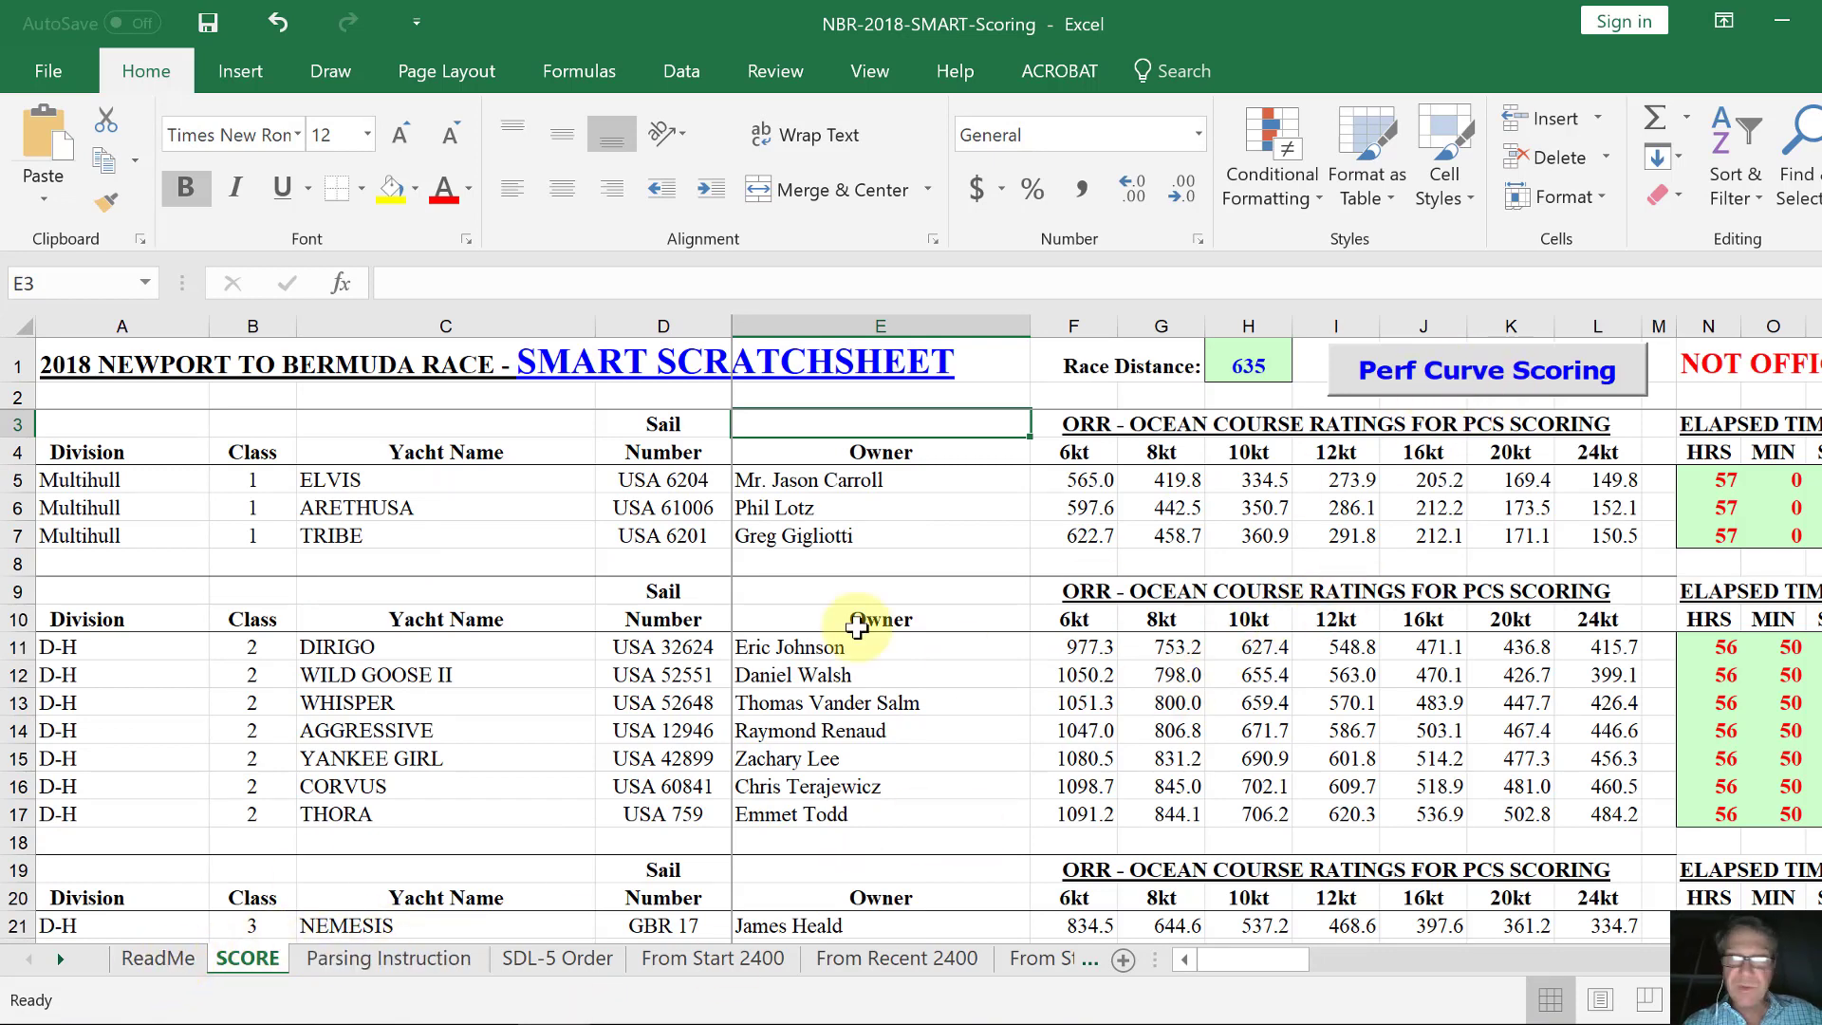
Consult the ReadMe entry instructions, then examine the SCORE sheet's start times, finish times and results down to the St. David's class 5 yachts.
{"action": "left_click", "coordinate": [157, 959]}
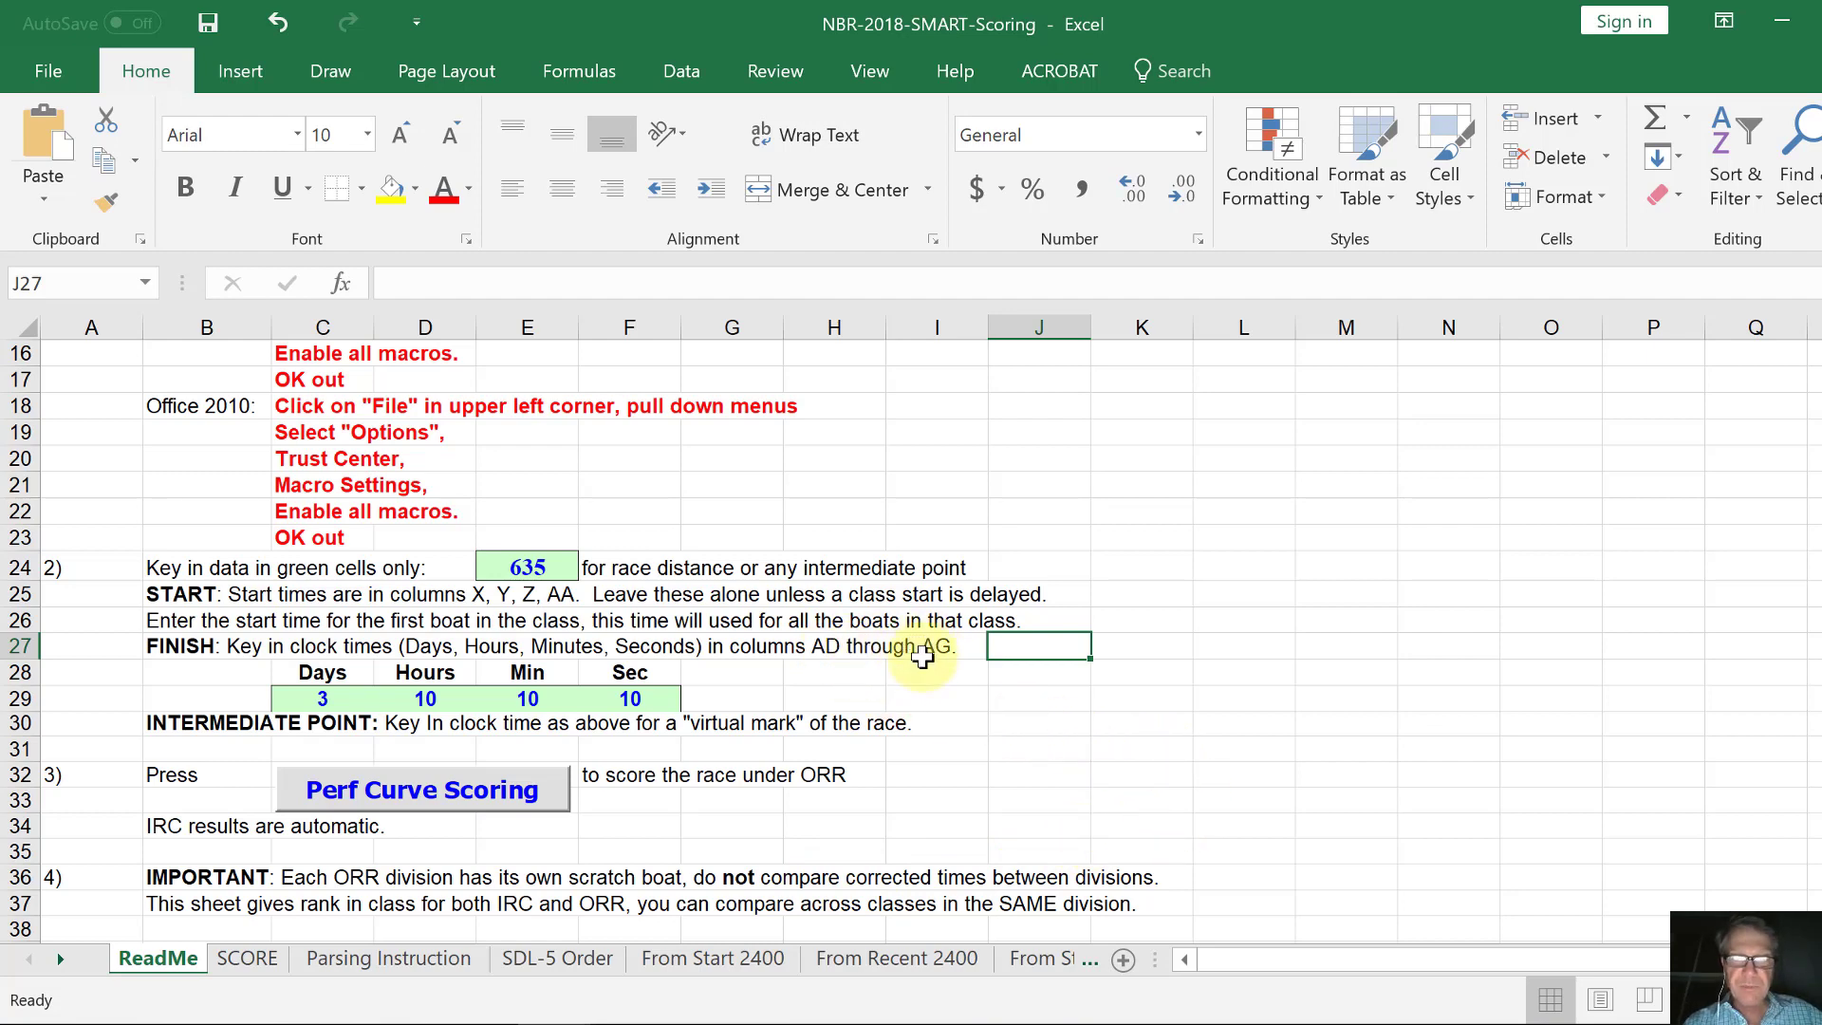
{"action": "left_click", "coordinate": [268, 962]}
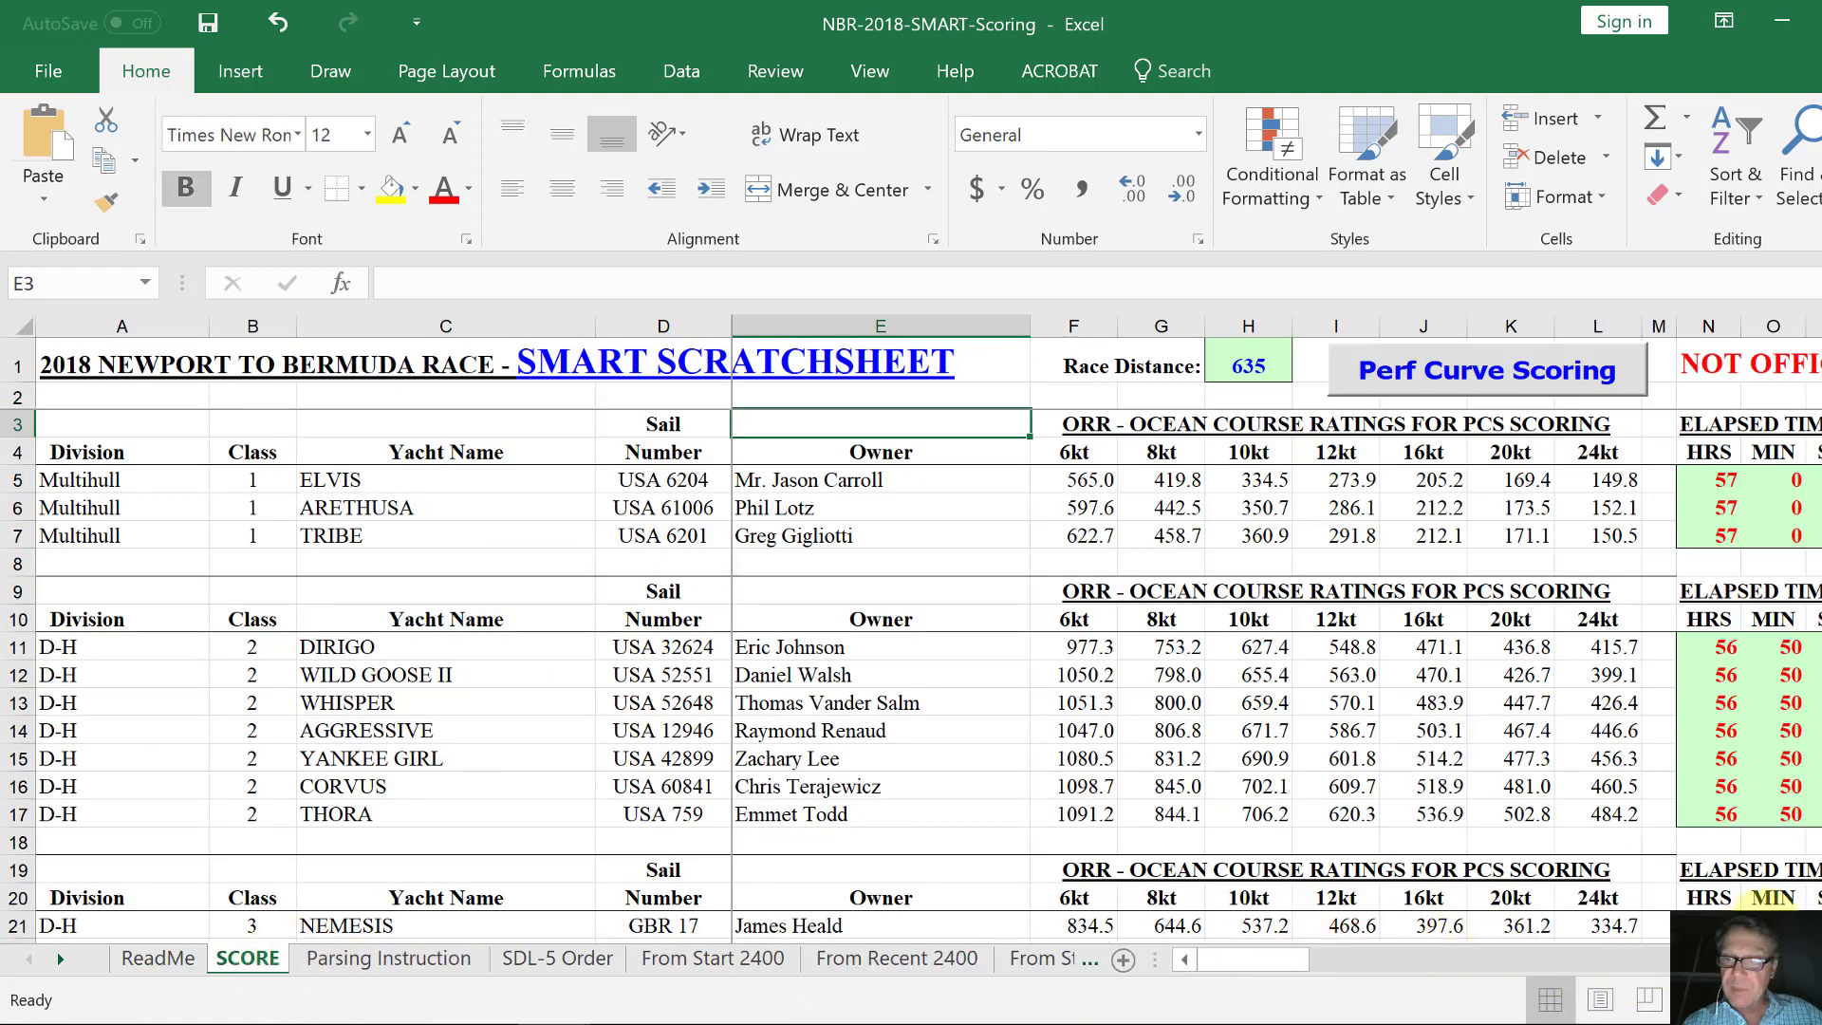
{"action": "scroll", "coordinate": [1505, 948], "scroll_direction": "right", "scroll_amount": 5}
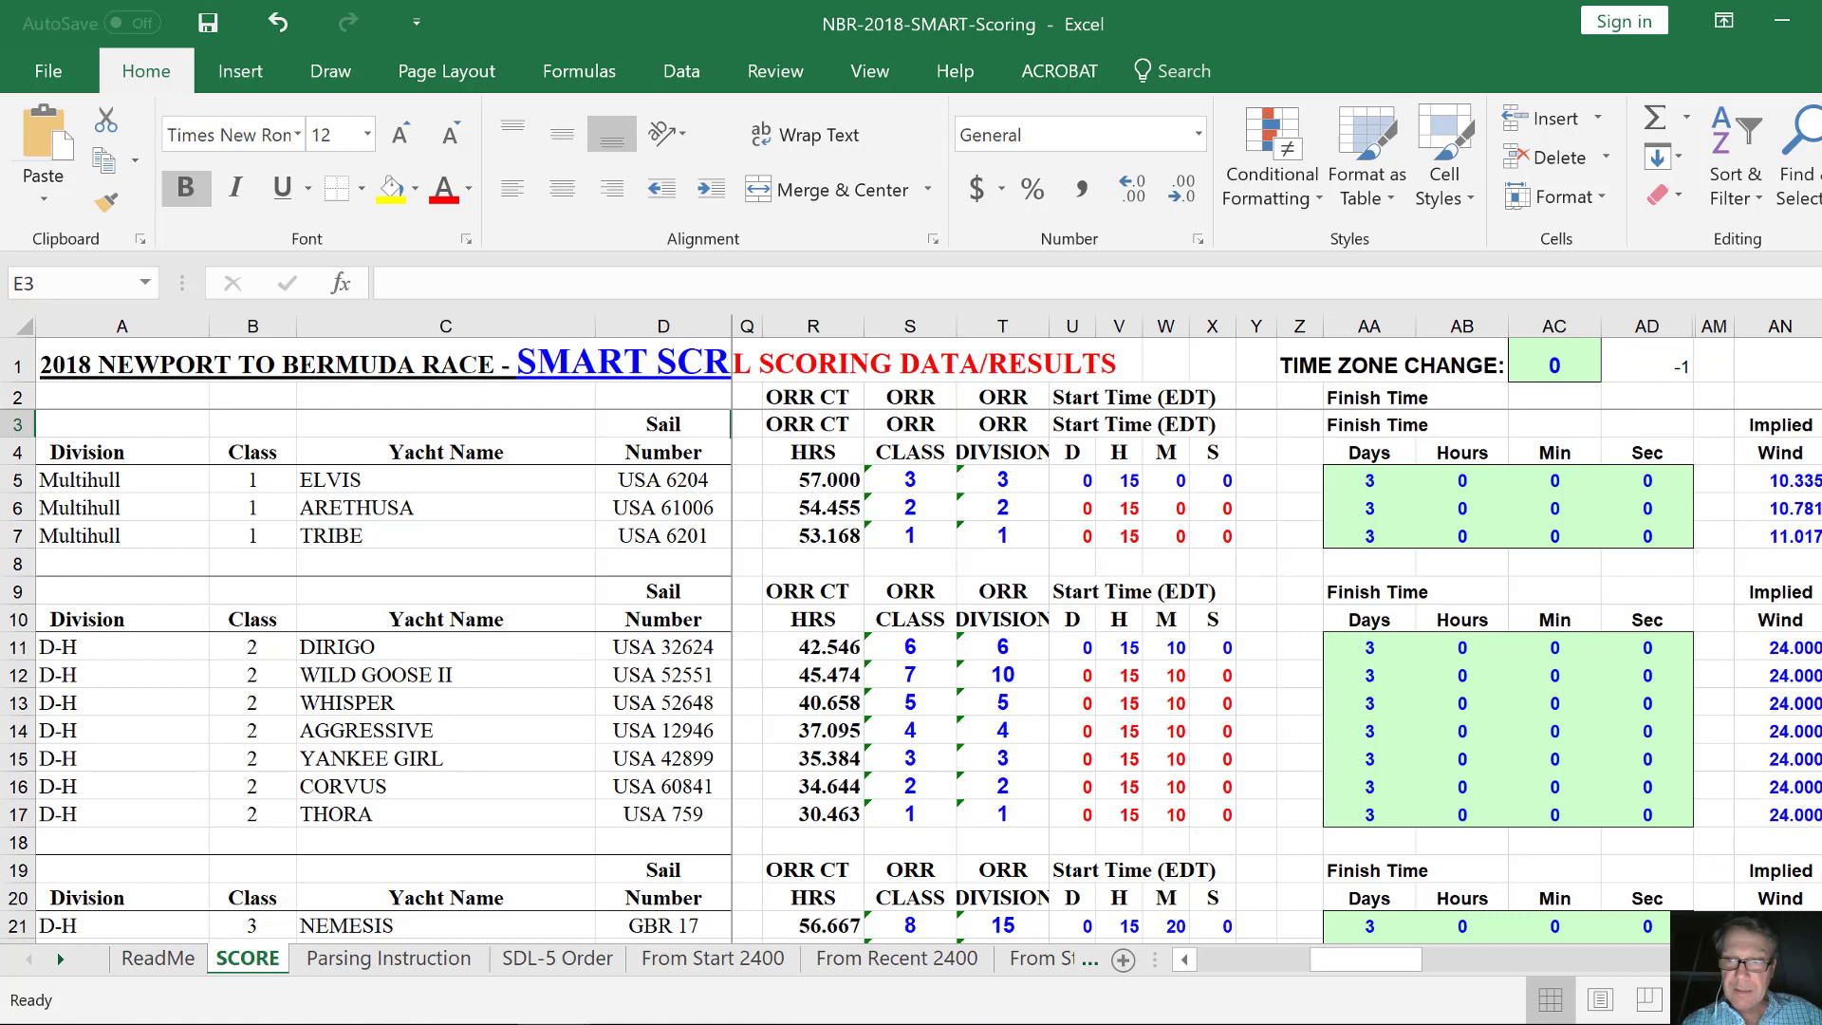
{"action": "scroll", "coordinate": [911, 665], "scroll_direction": "down", "scroll_amount": 3}
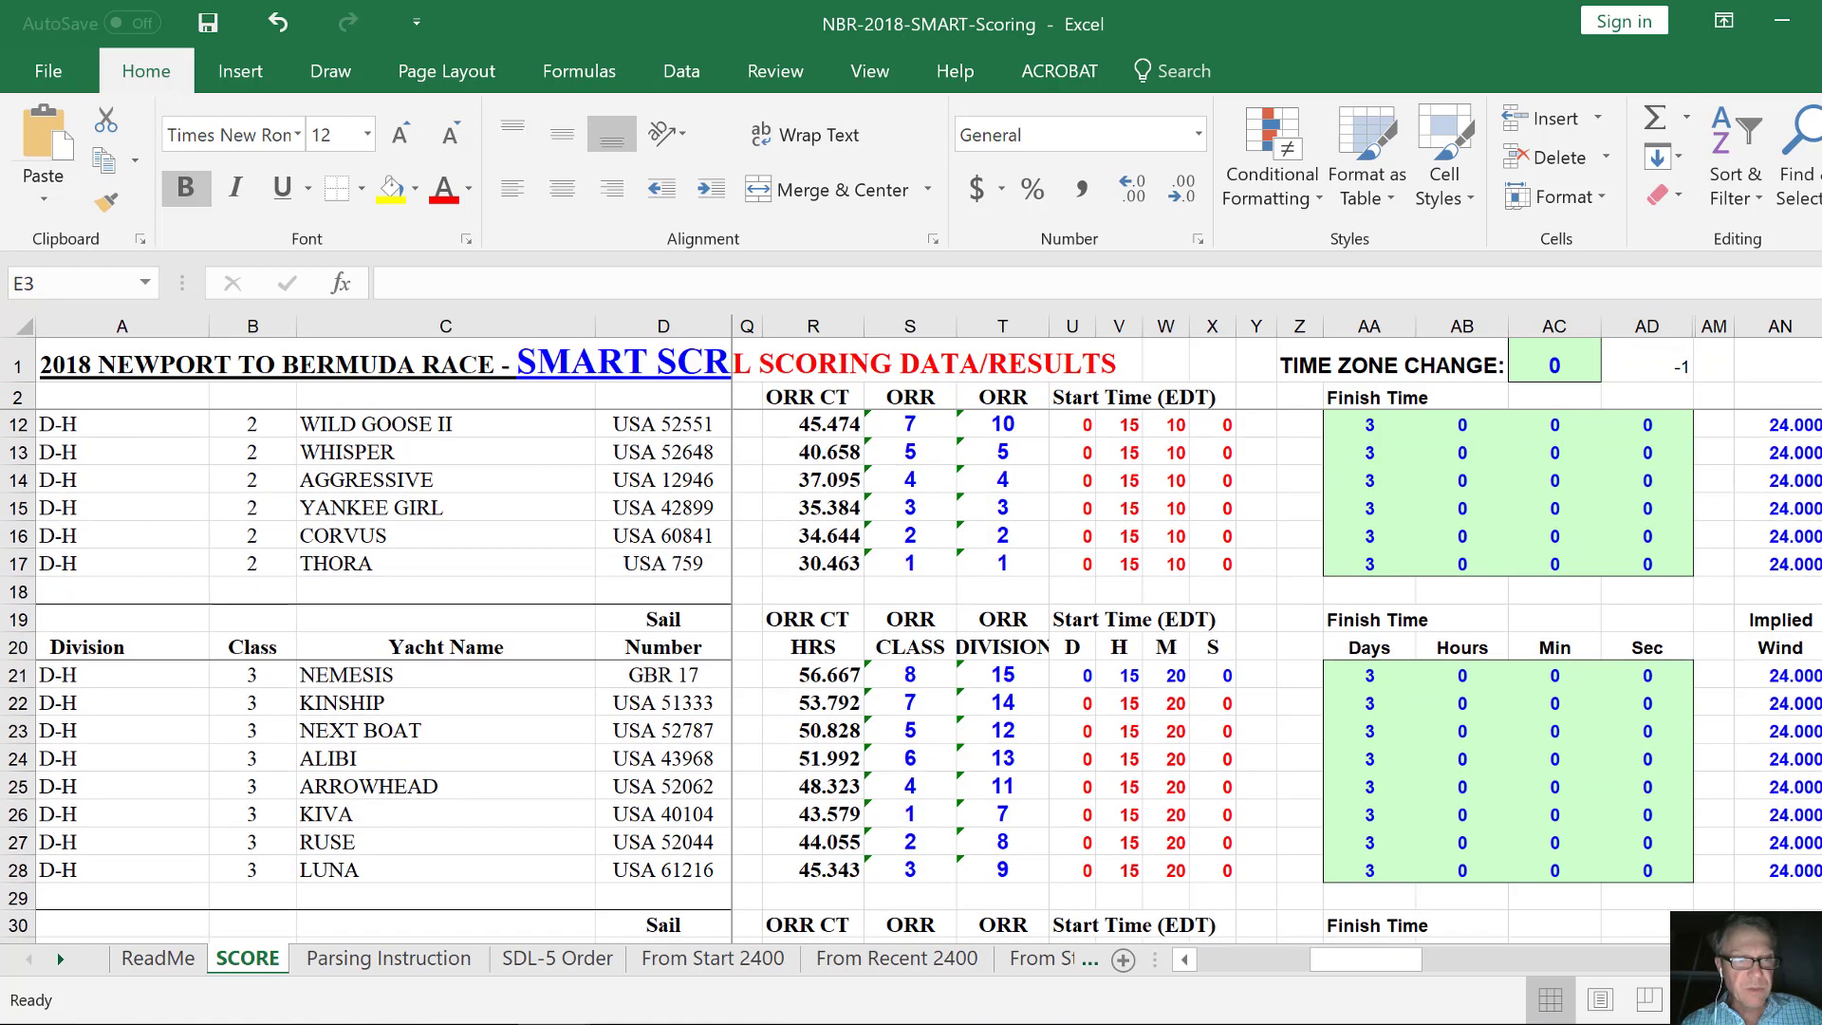
{"action": "scroll", "coordinate": [911, 665], "scroll_direction": "down", "scroll_amount": 3}
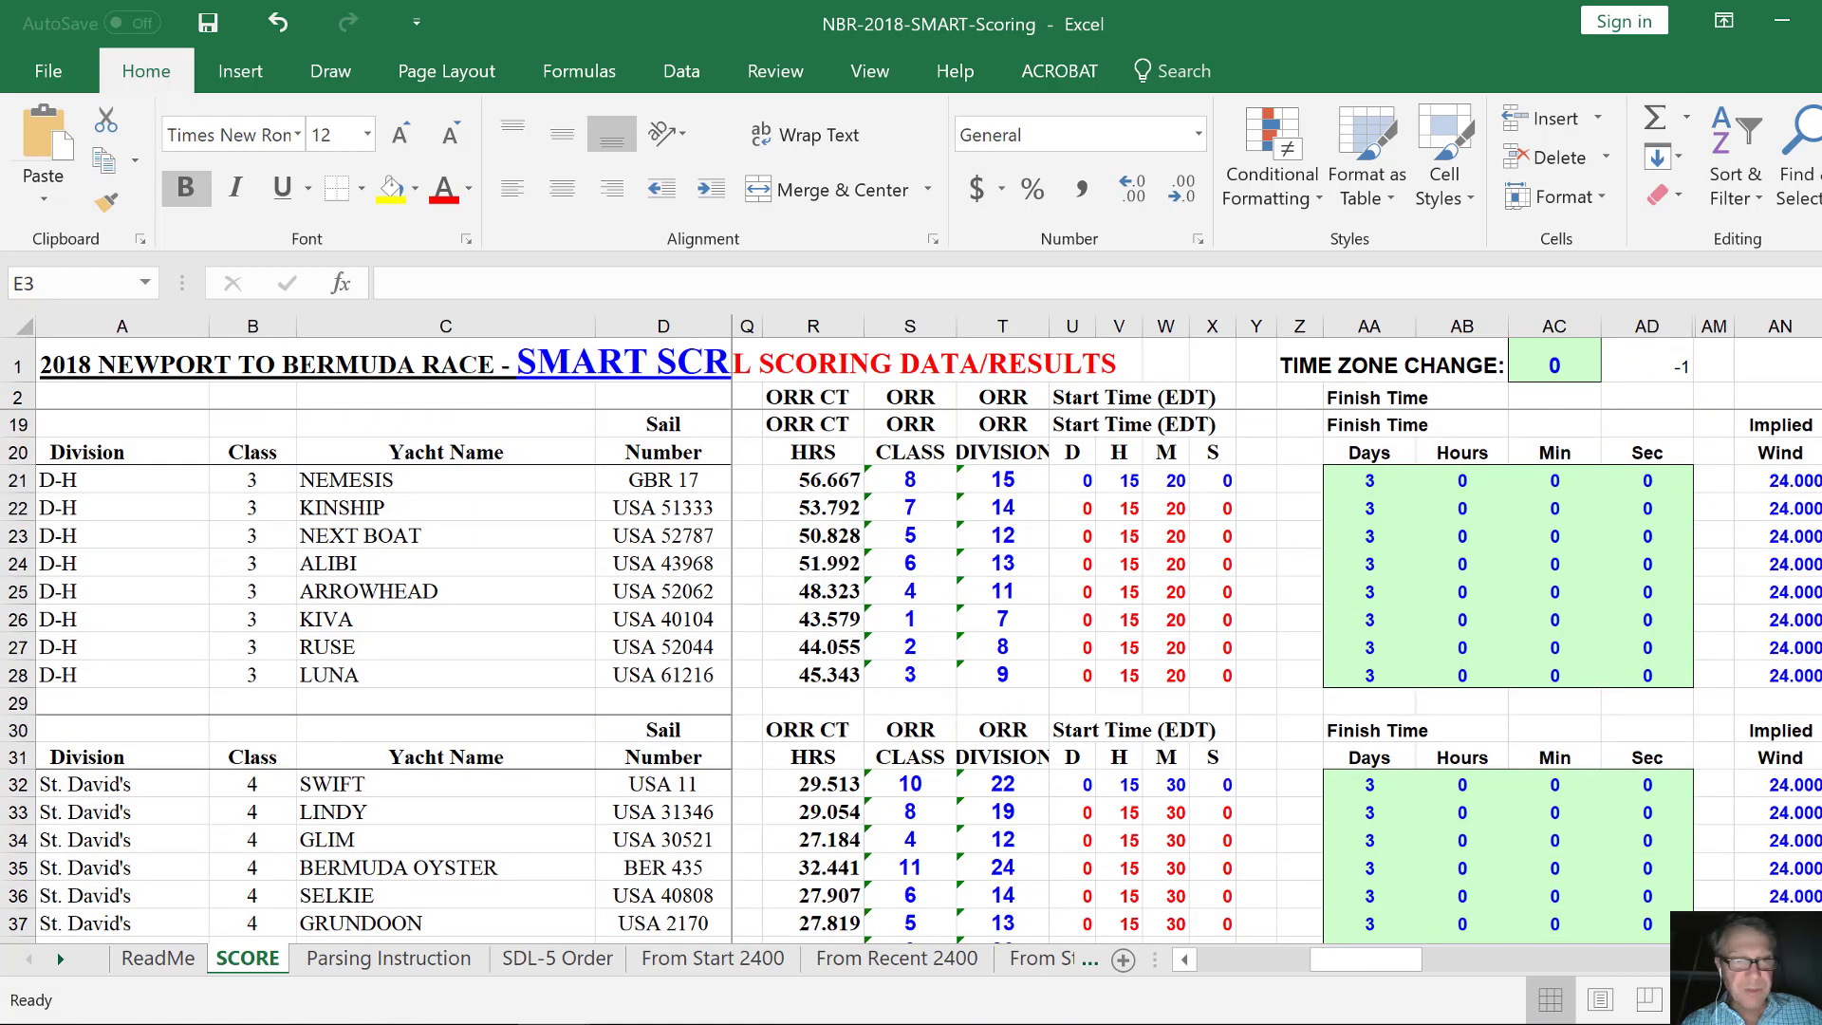
{"action": "scroll", "coordinate": [911, 664], "scroll_direction": "down", "scroll_amount": 1}
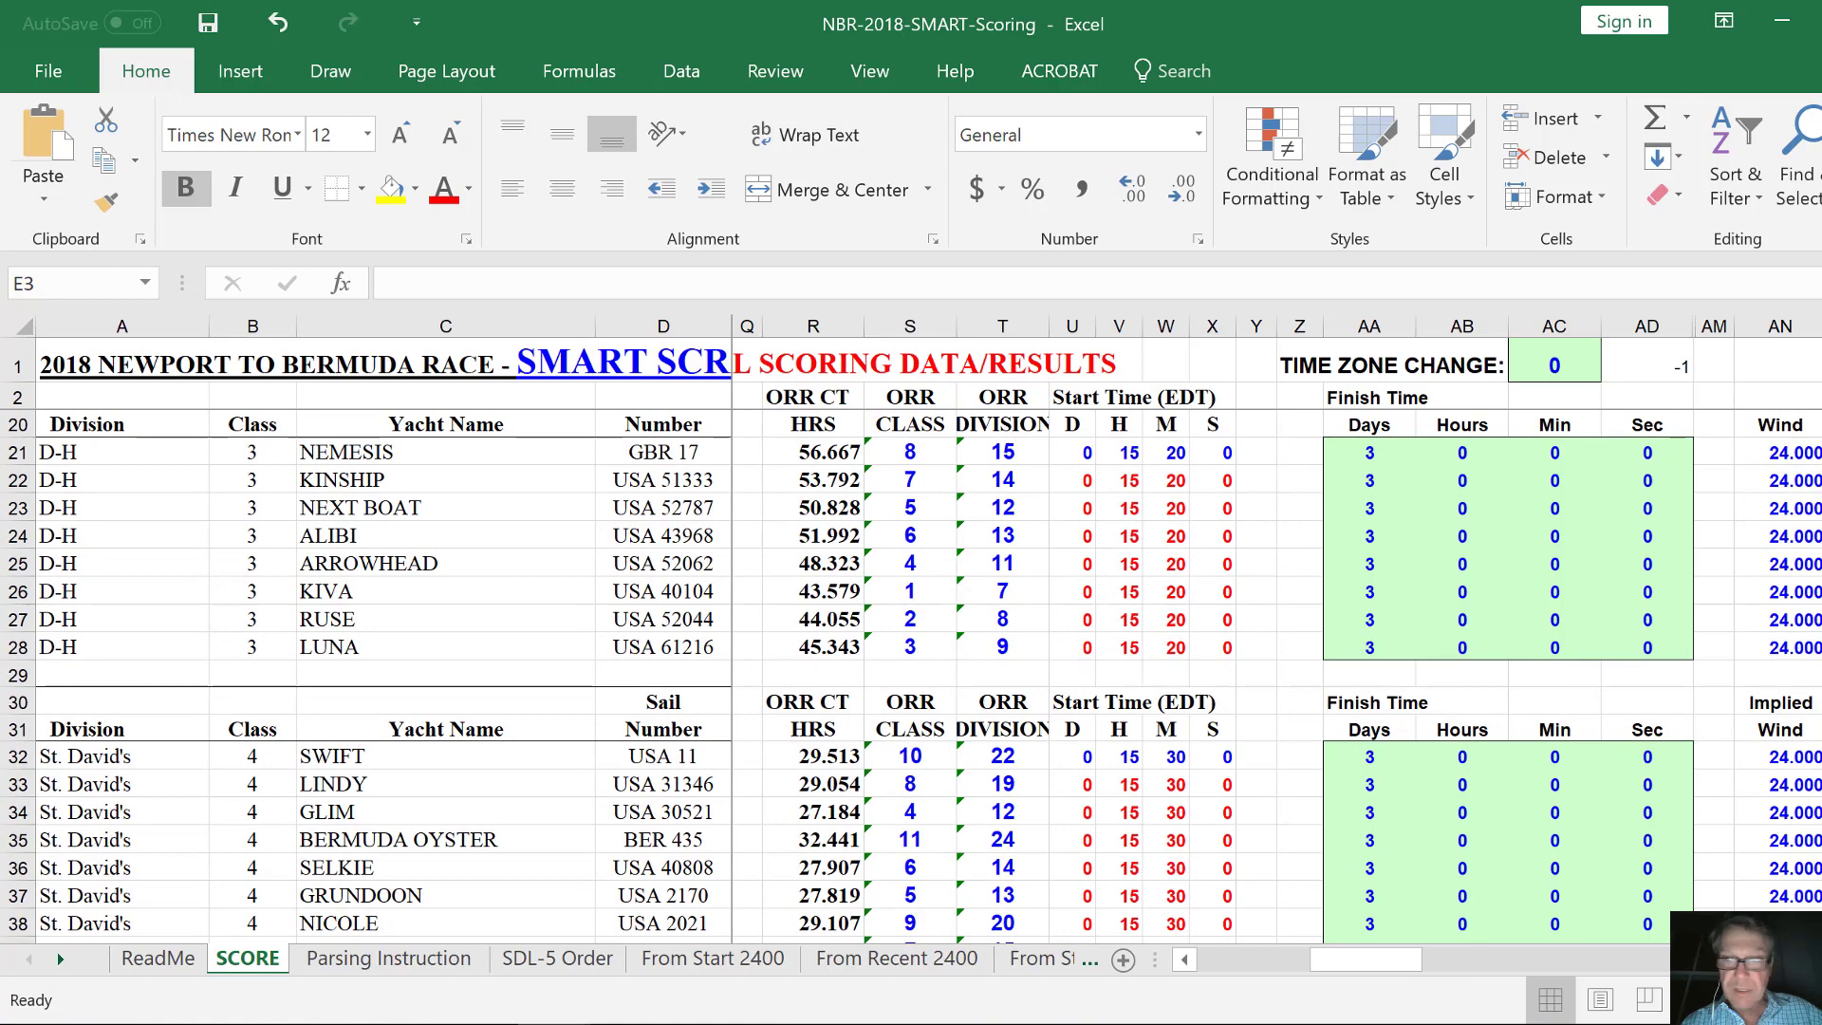
{"action": "scroll", "coordinate": [911, 664], "scroll_direction": "down", "scroll_amount": 2}
{"action": "scroll", "coordinate": [911, 665], "scroll_direction": "down", "scroll_amount": 4}
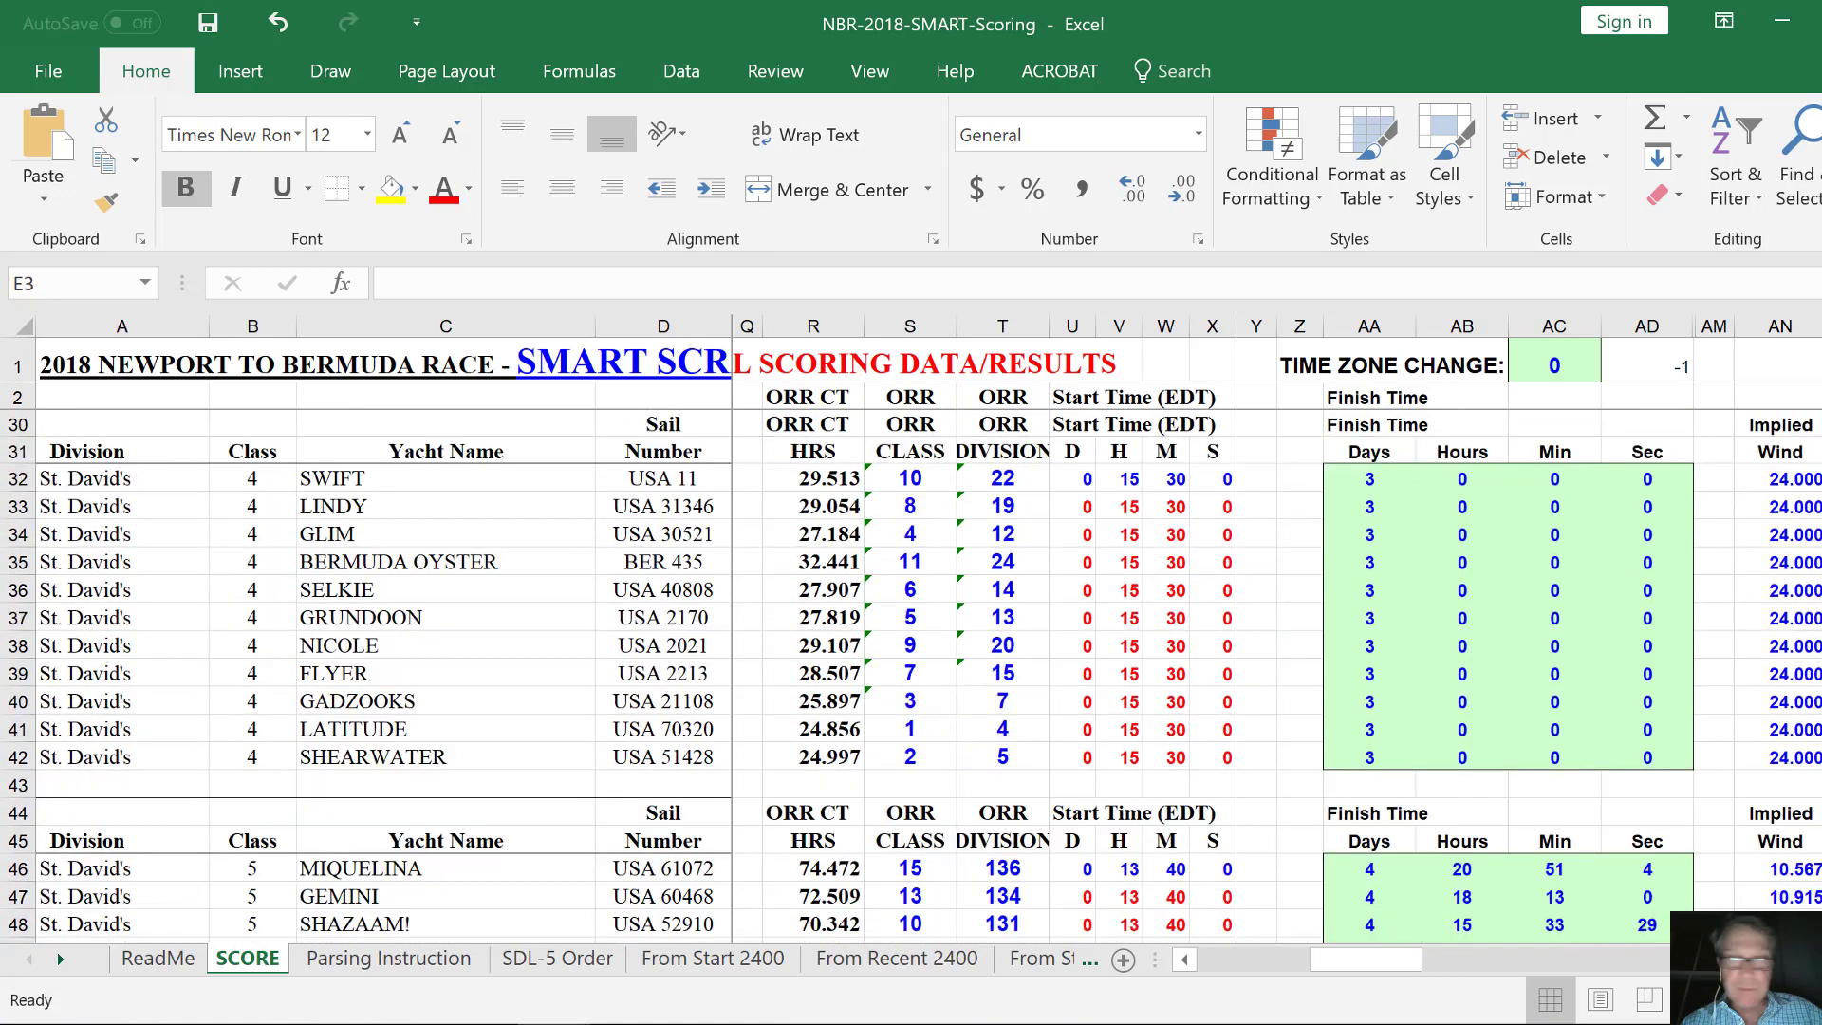
{"action": "scroll", "coordinate": [911, 665], "scroll_direction": "down", "scroll_amount": 4}
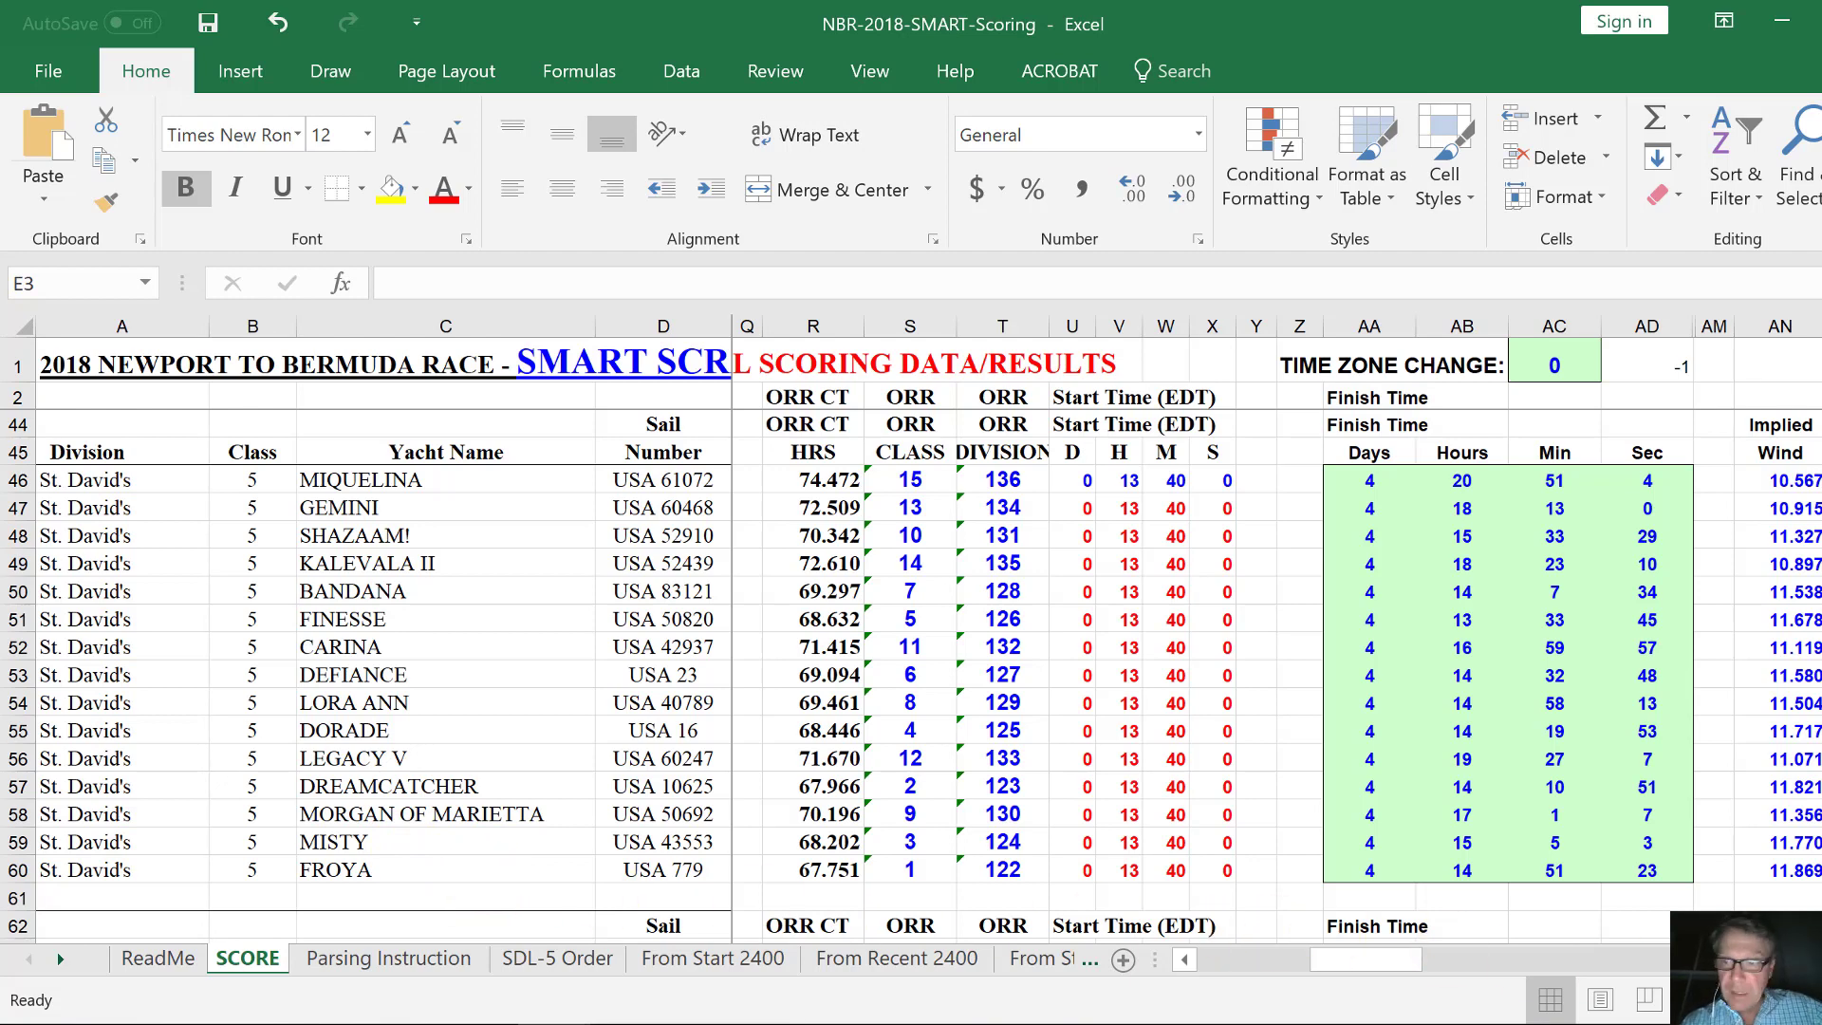
{"action": "scroll", "coordinate": [1276, 645], "scroll_direction": "right", "scroll_amount": 3}
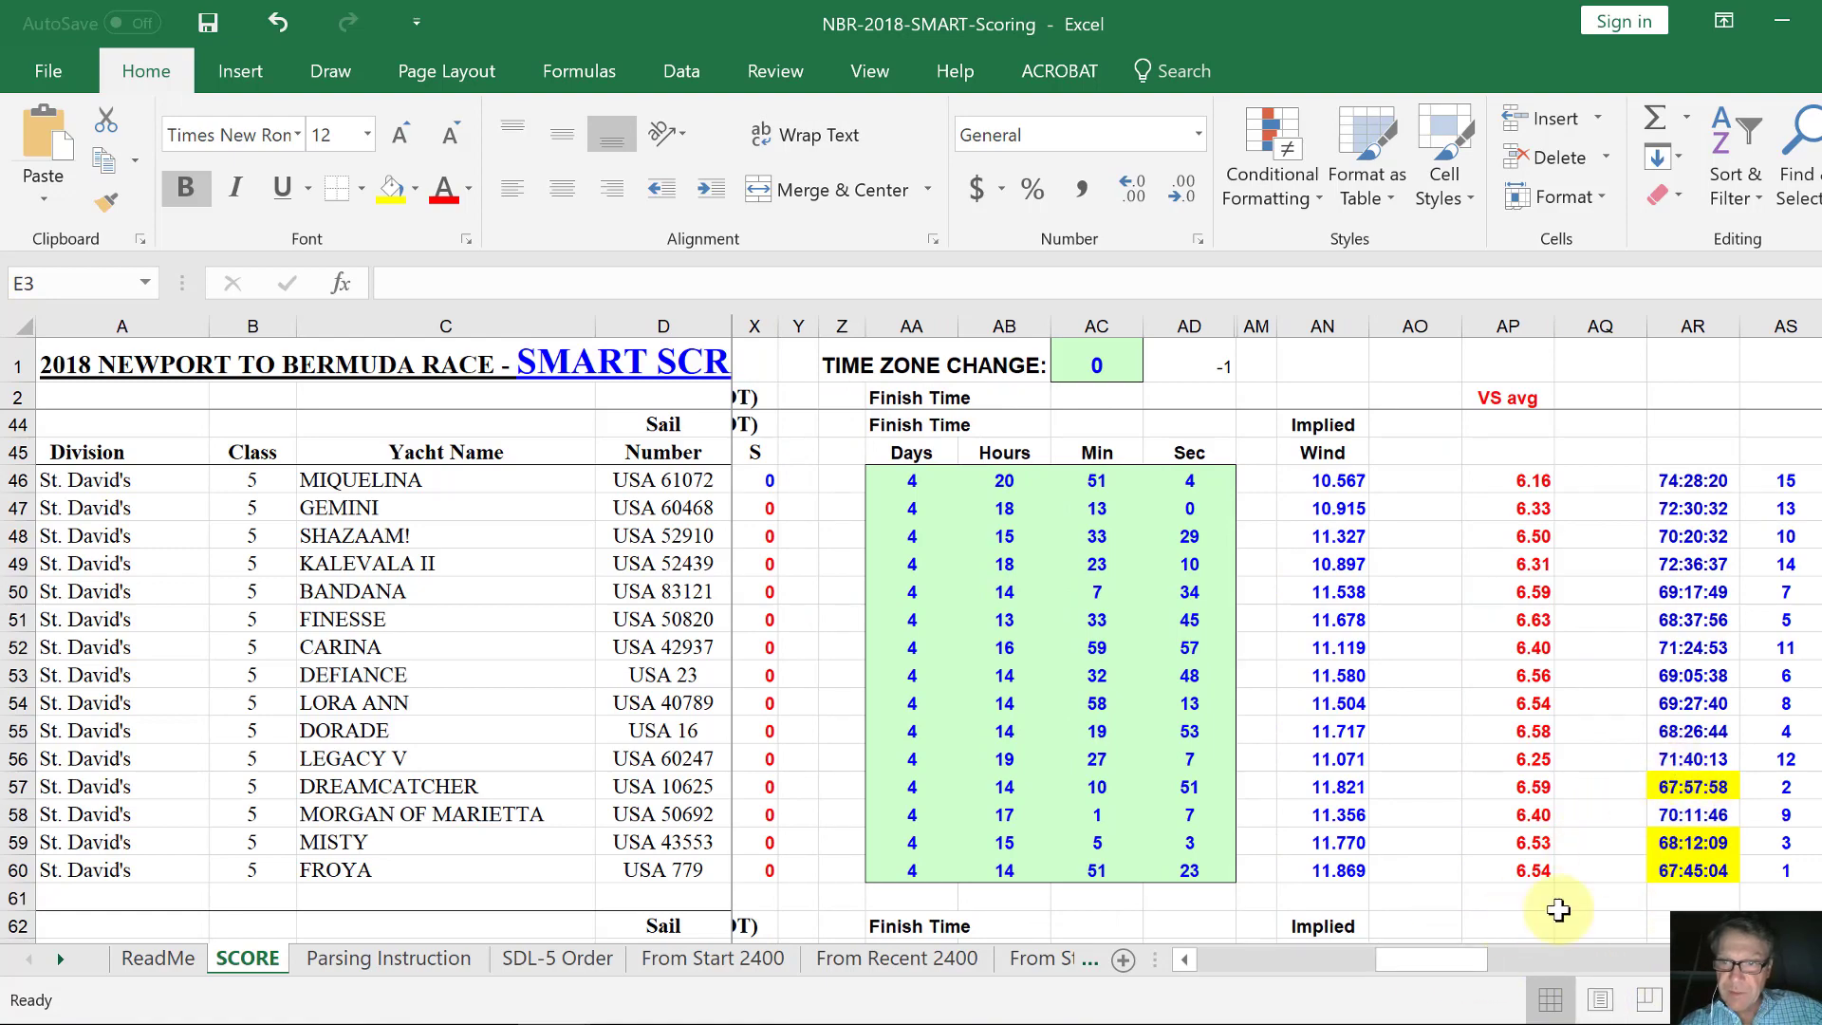
{"action": "left_click_drag", "start_coordinate": [1420, 959], "coordinate": [1230, 962]}
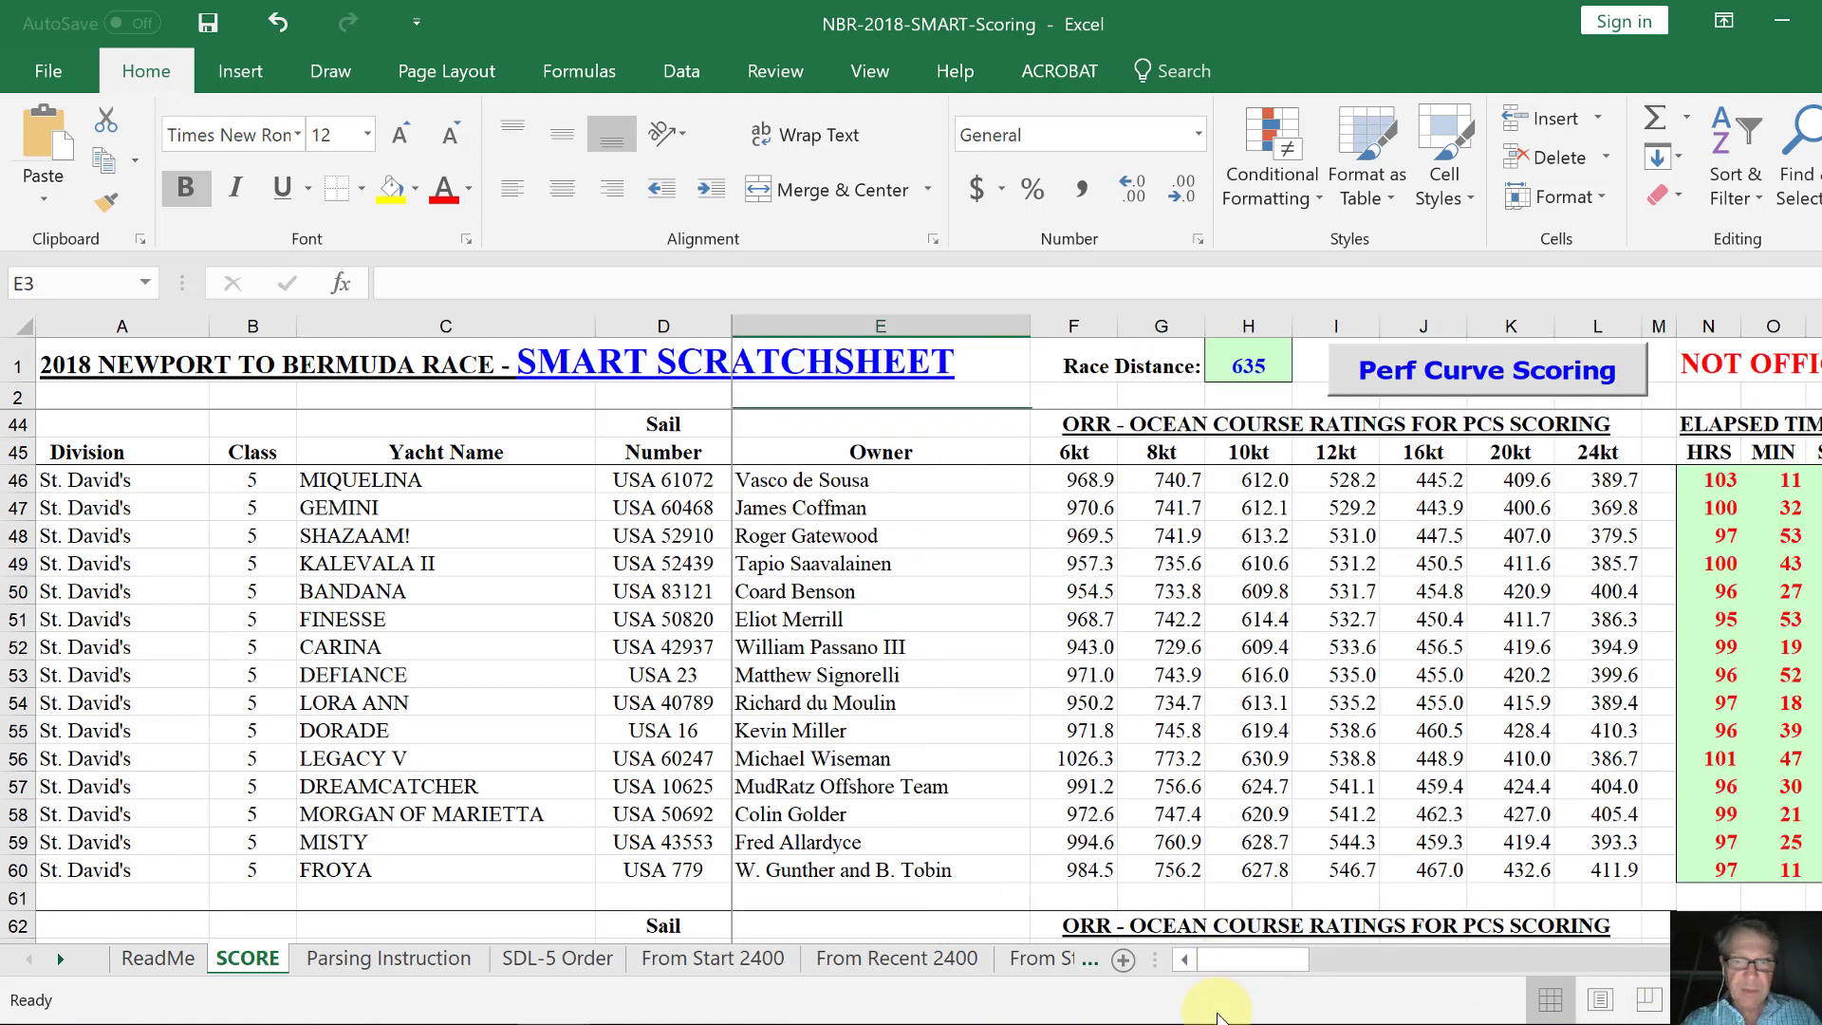
Compare the ReadMe scoring notes with the time zone change, elapsed, start and finish time columns on the SCORE sheet, returning to ReadMe.
{"action": "left_click", "coordinate": [155, 958]}
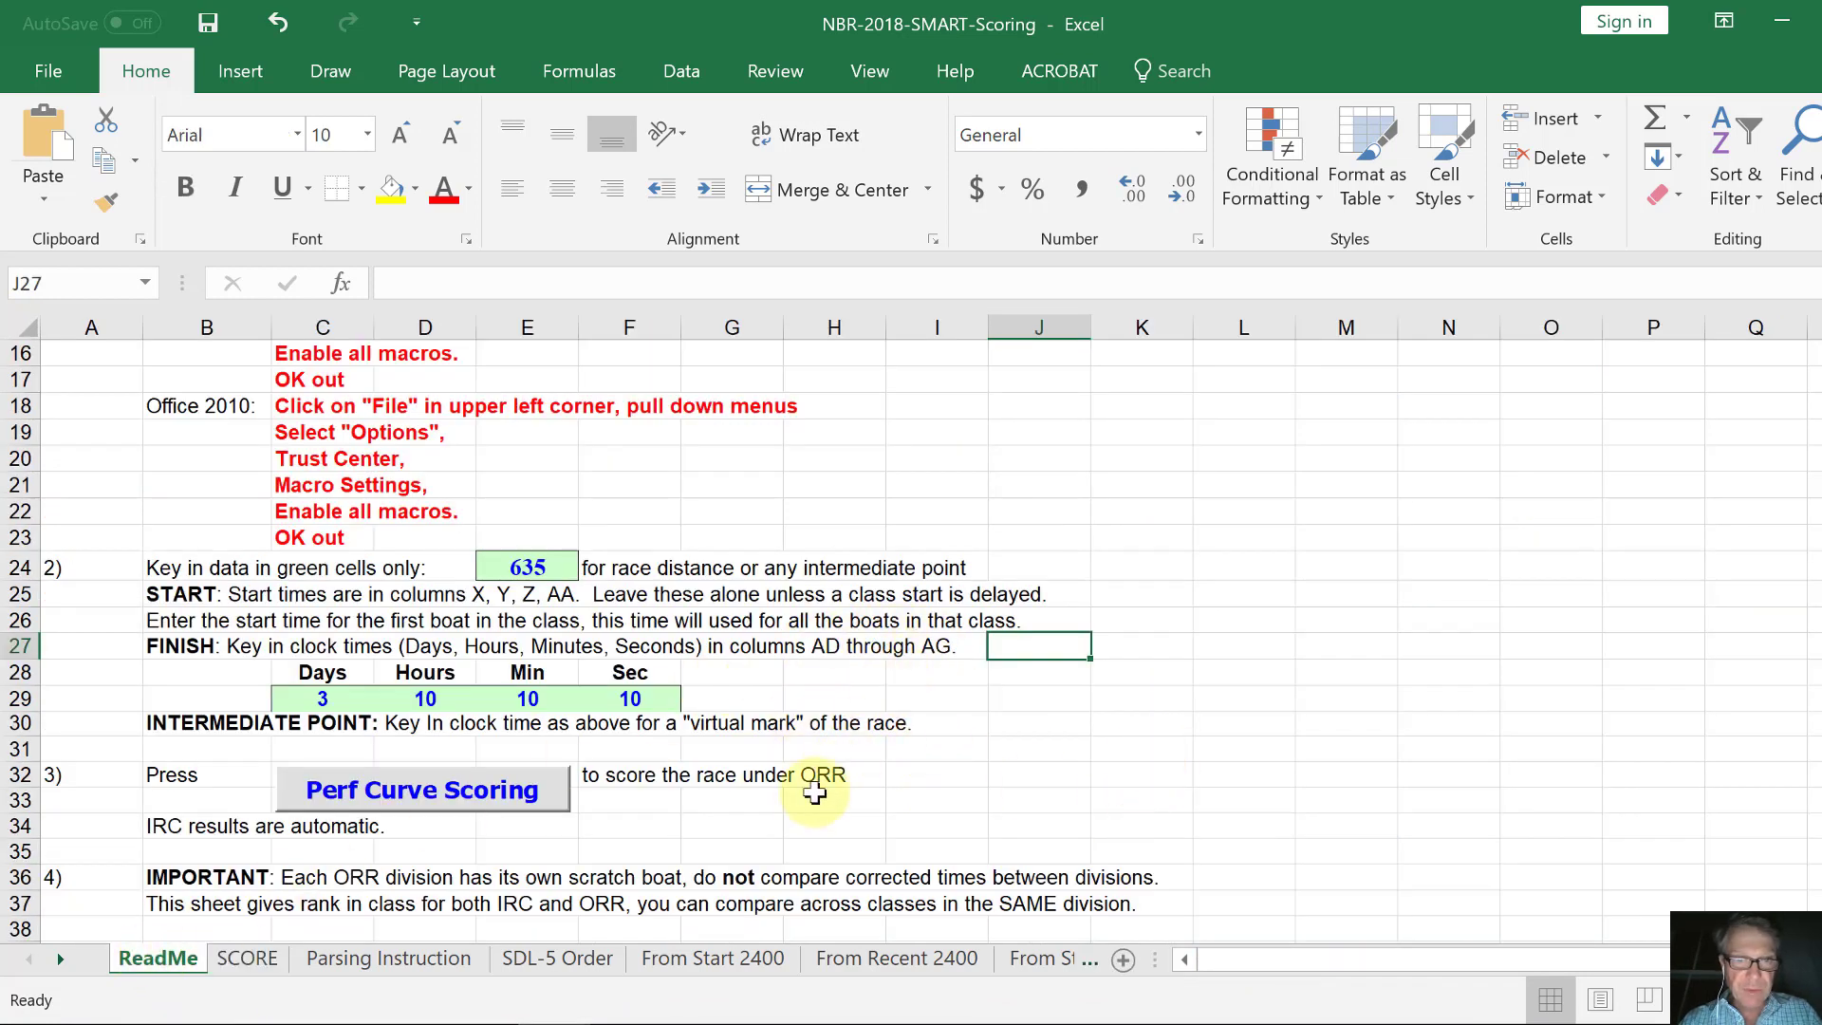
{"action": "left_click", "coordinate": [250, 965]}
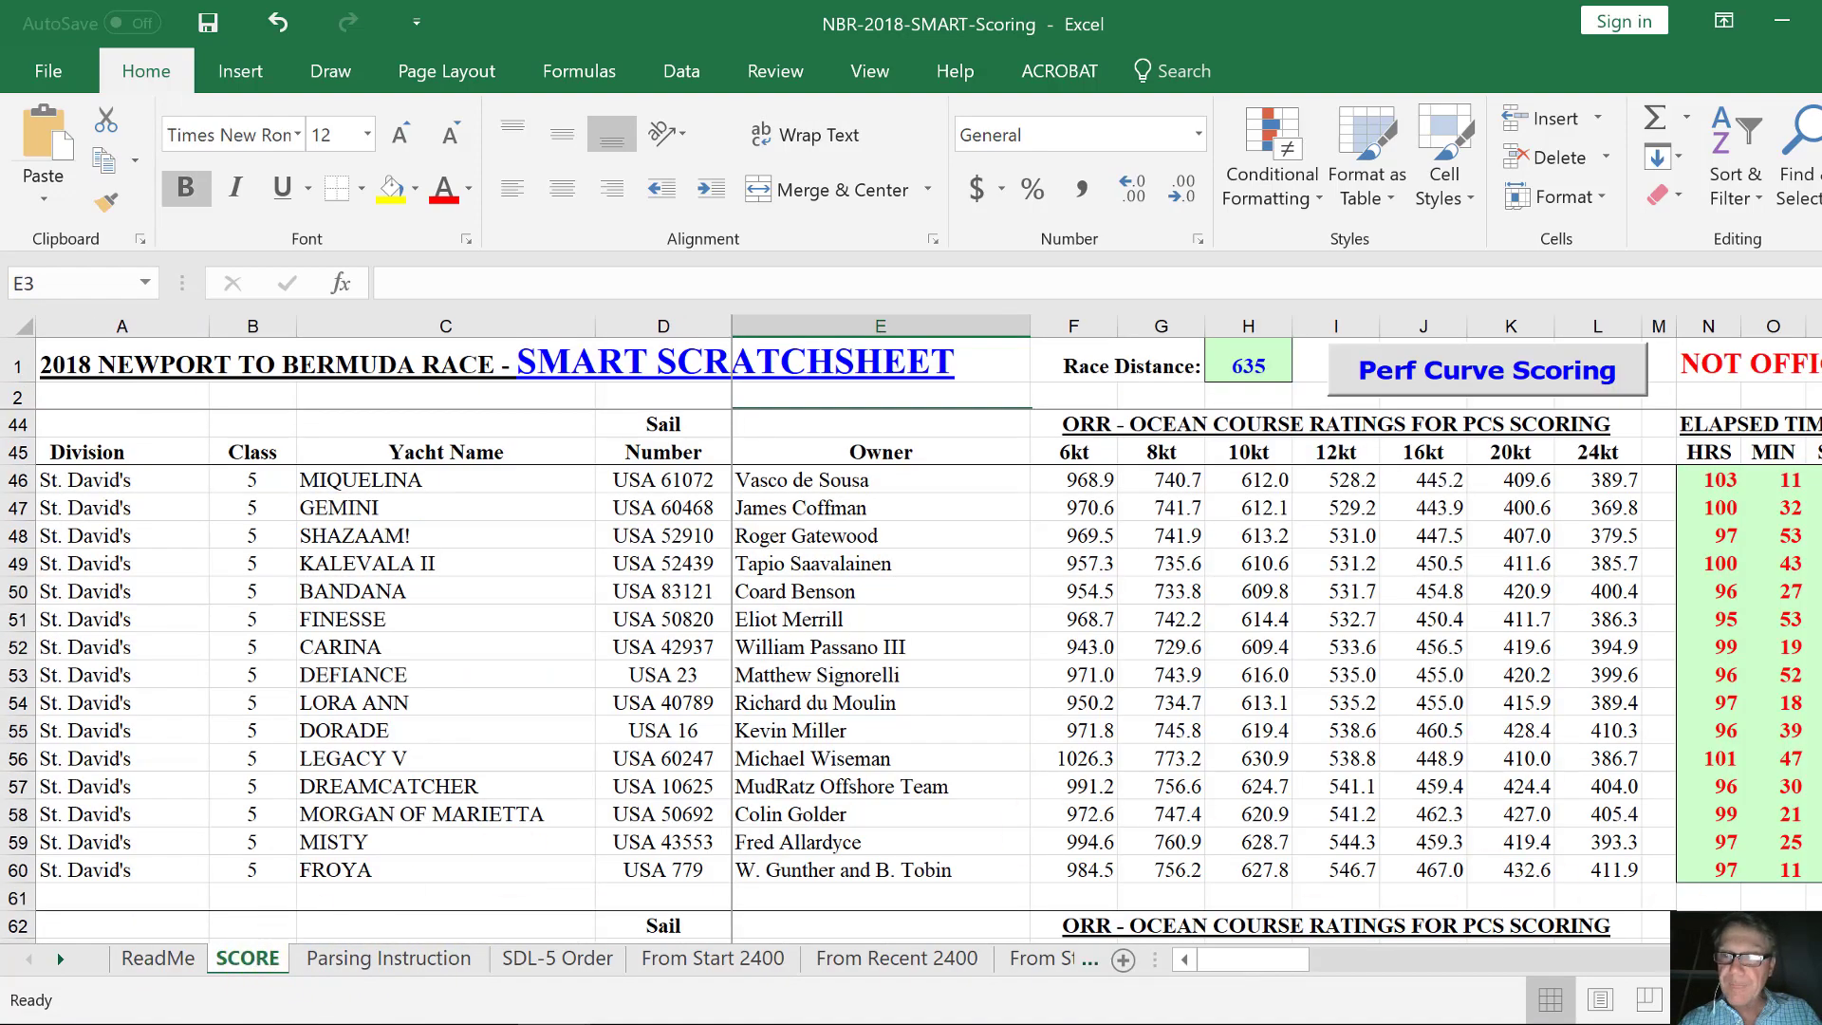
{"action": "scroll", "coordinate": [1402, 406], "scroll_direction": "right", "scroll_amount": 5}
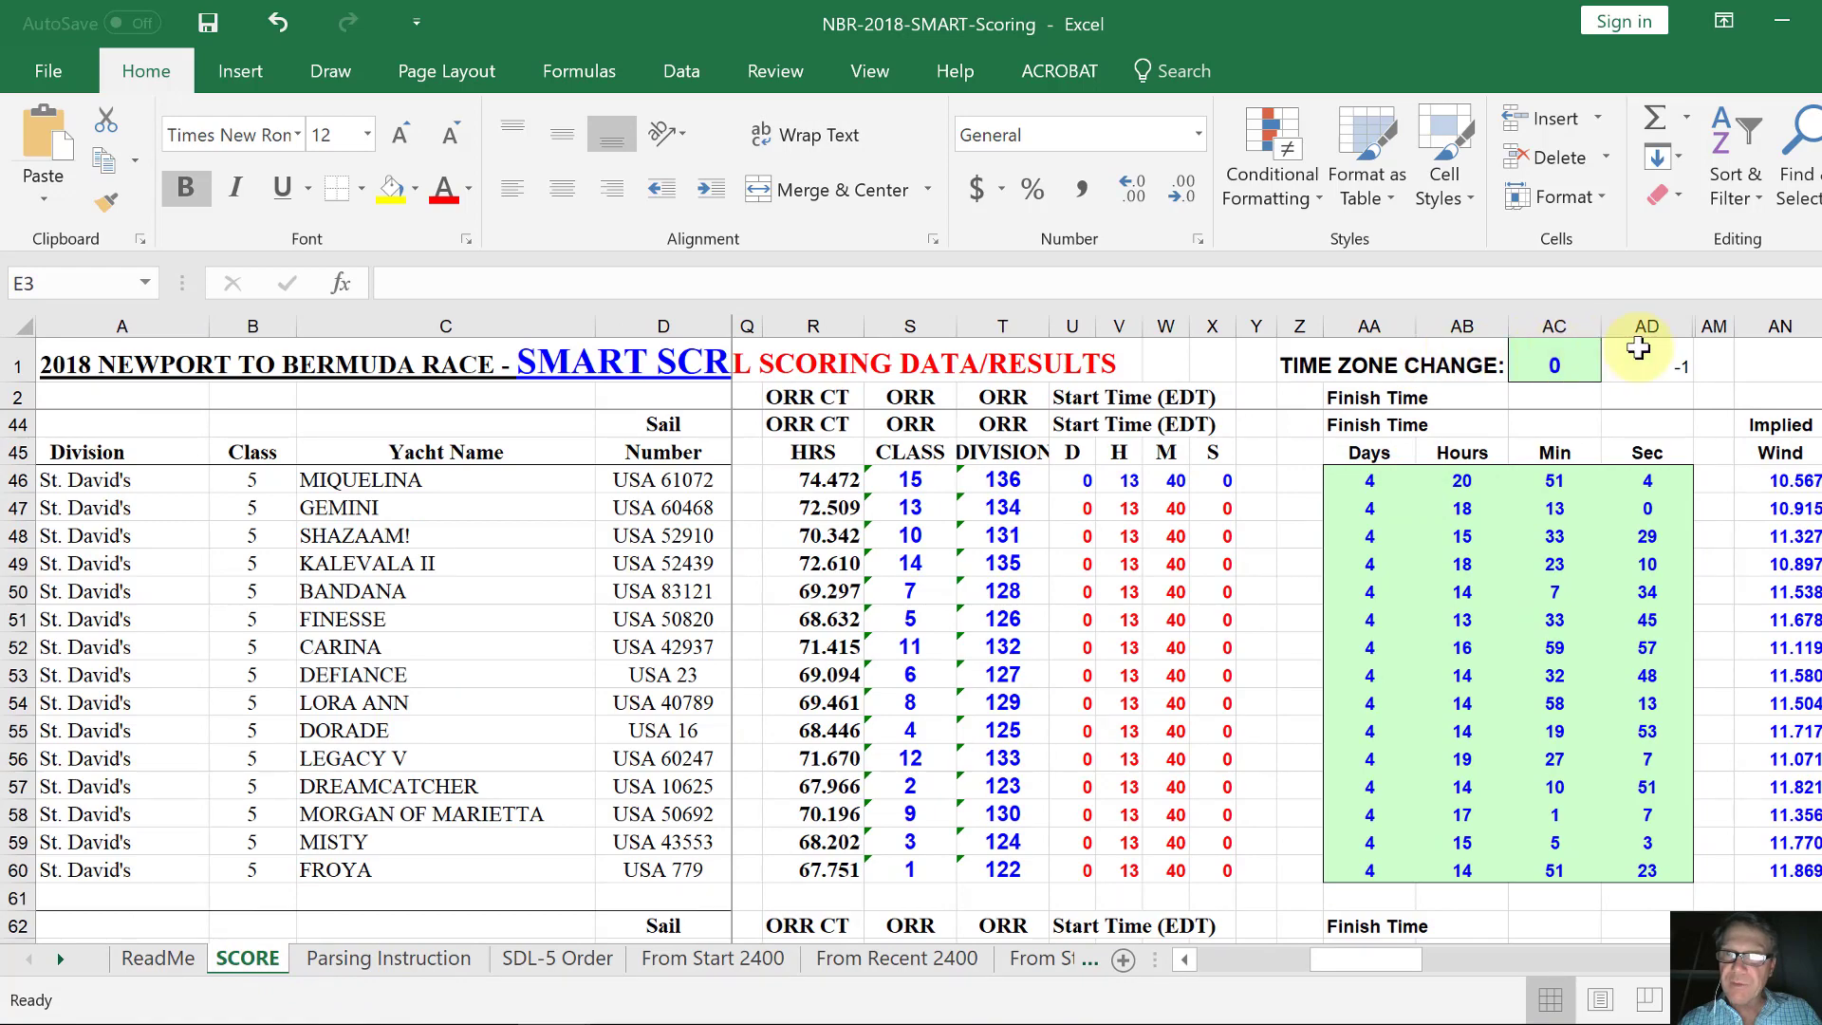
{"action": "mouse_move", "coordinate": [1328, 960]}
{"action": "left_mouse_down"}
{"action": "mouse_move", "coordinate": [1180, 985]}
{"action": "mouse_move", "coordinate": [1367, 977]}
{"action": "mouse_move", "coordinate": [1299, 973]}
{"action": "left_mouse_up"}
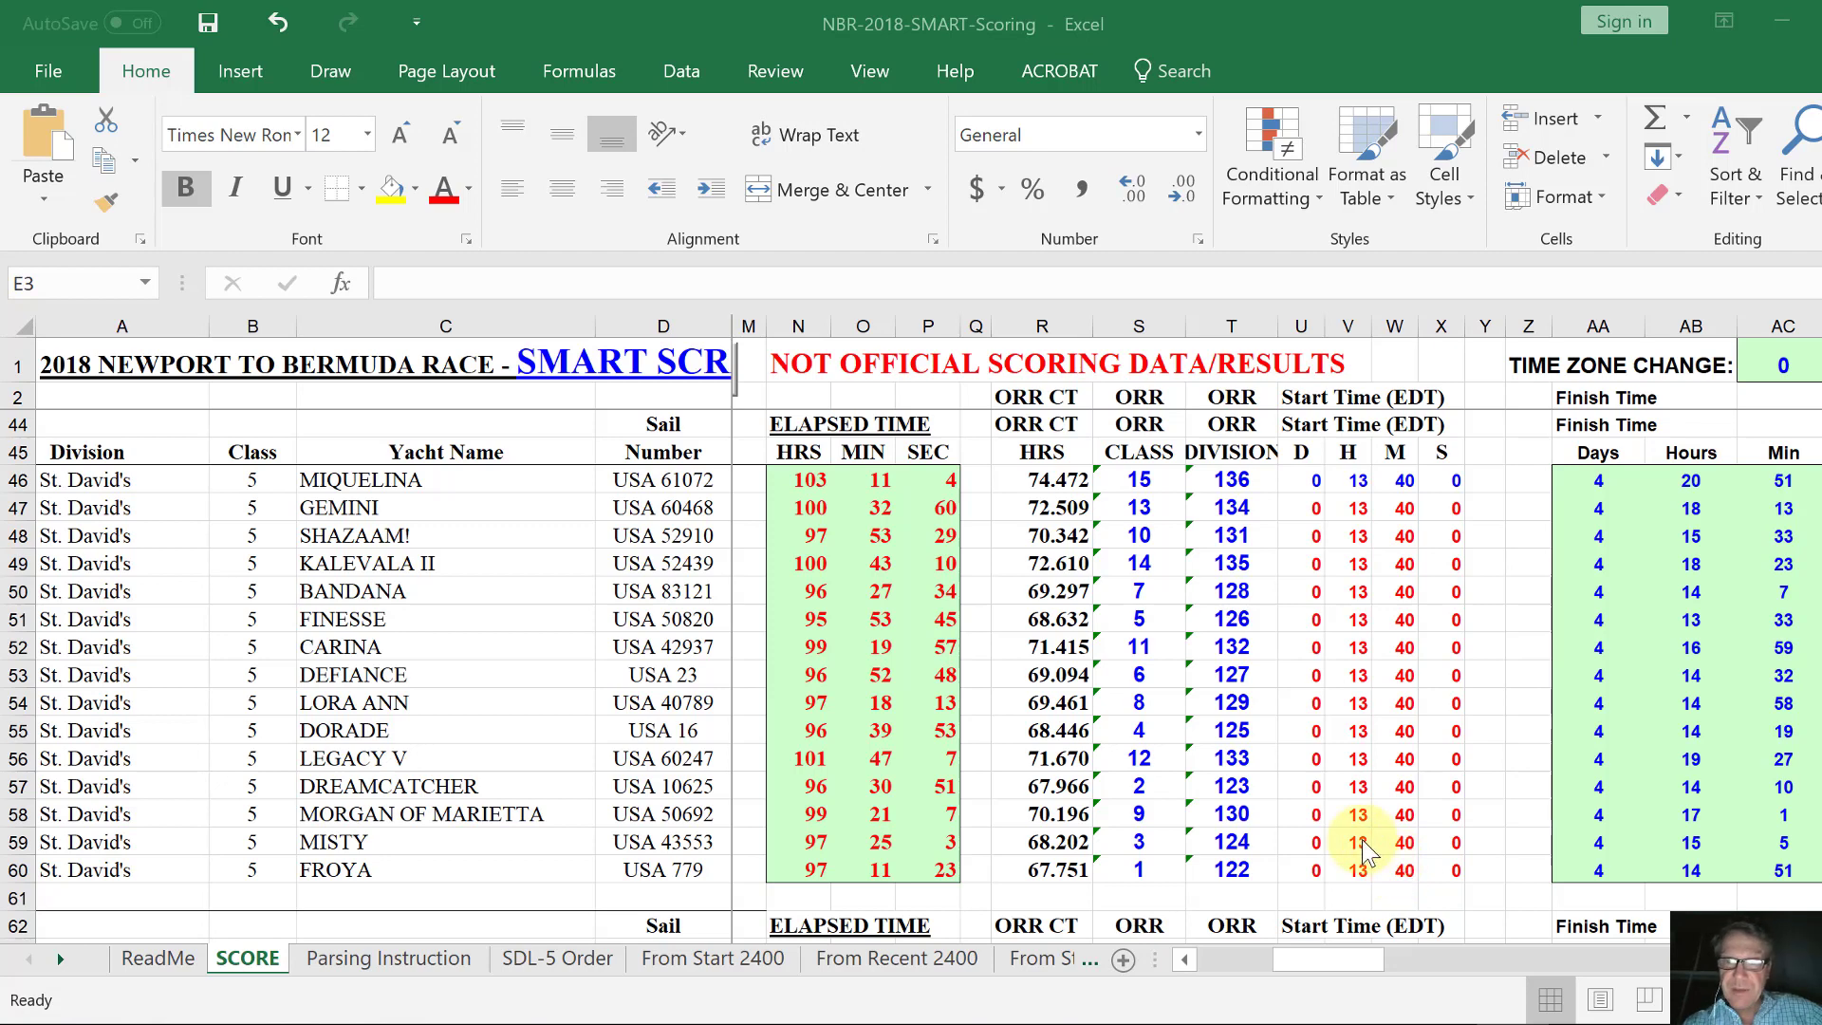
{"action": "left_click", "coordinate": [169, 960]}
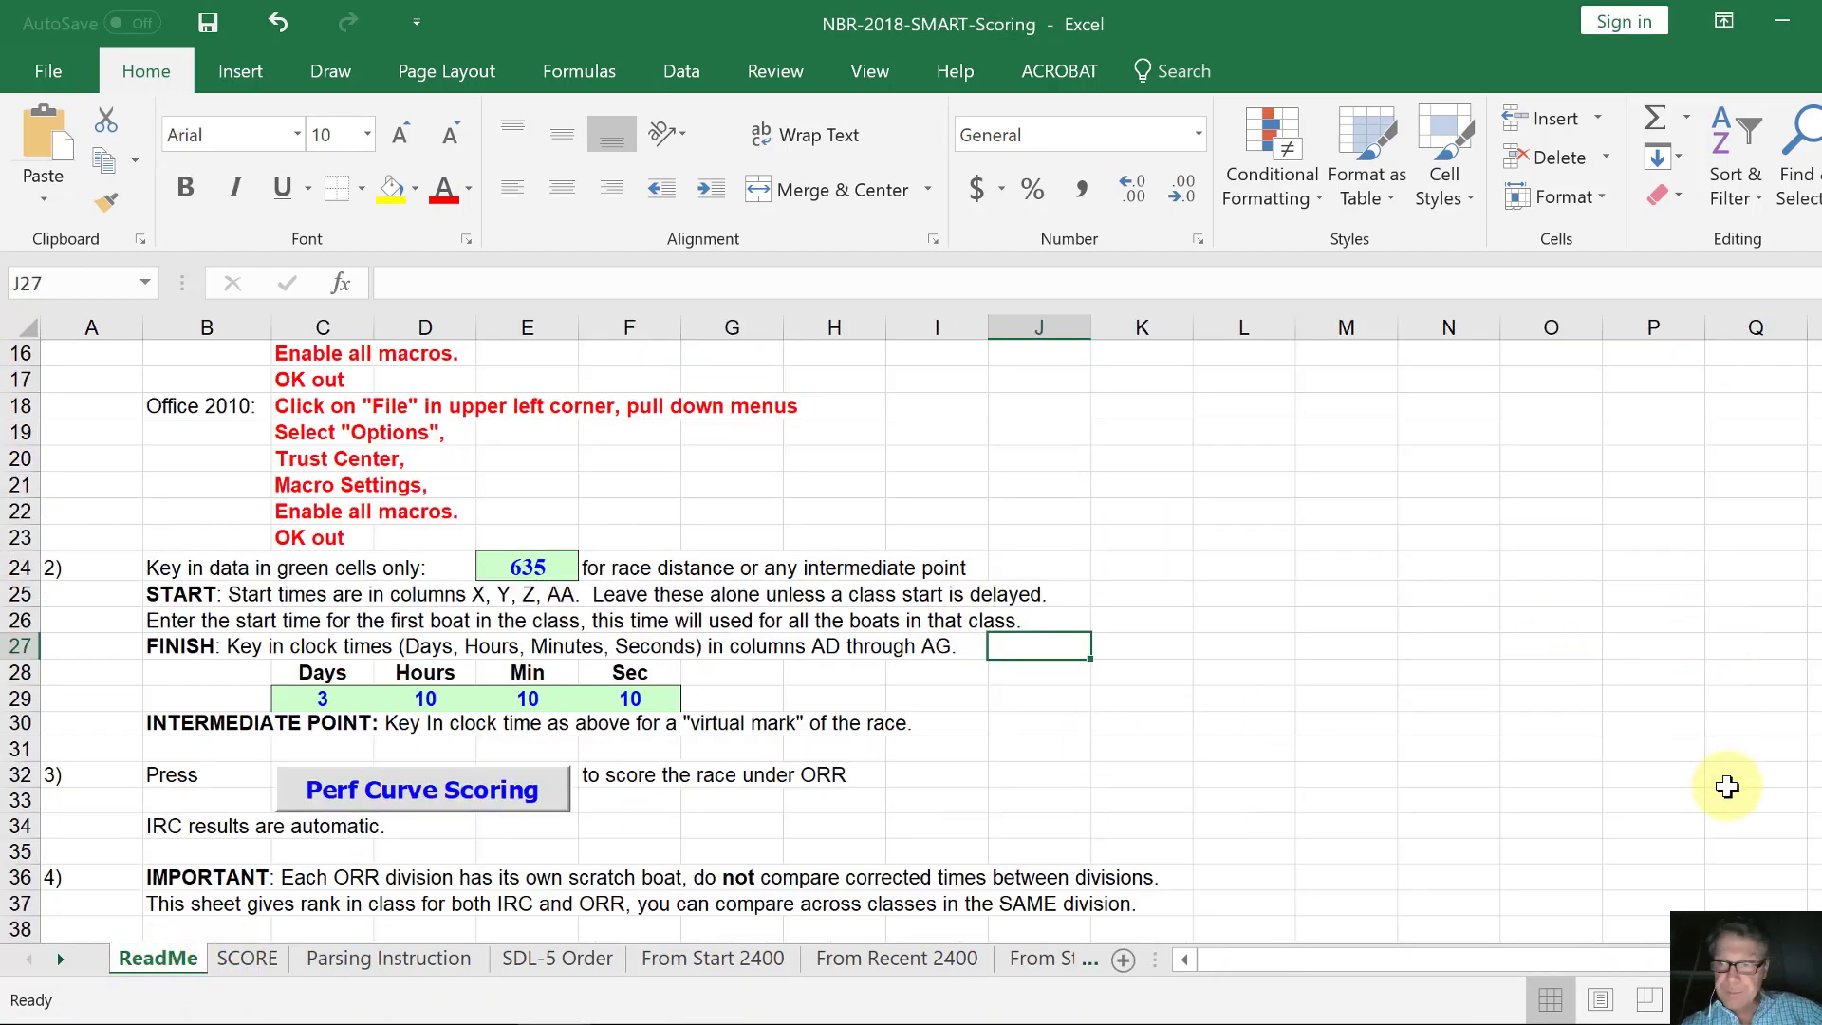
Review the remaining ReadMe scoring notes, then examine the class 5 finish times and implied wind columns on the SCORE sheet.
{"action": "scroll", "coordinate": [1728, 785], "scroll_direction": "down", "scroll_amount": 1}
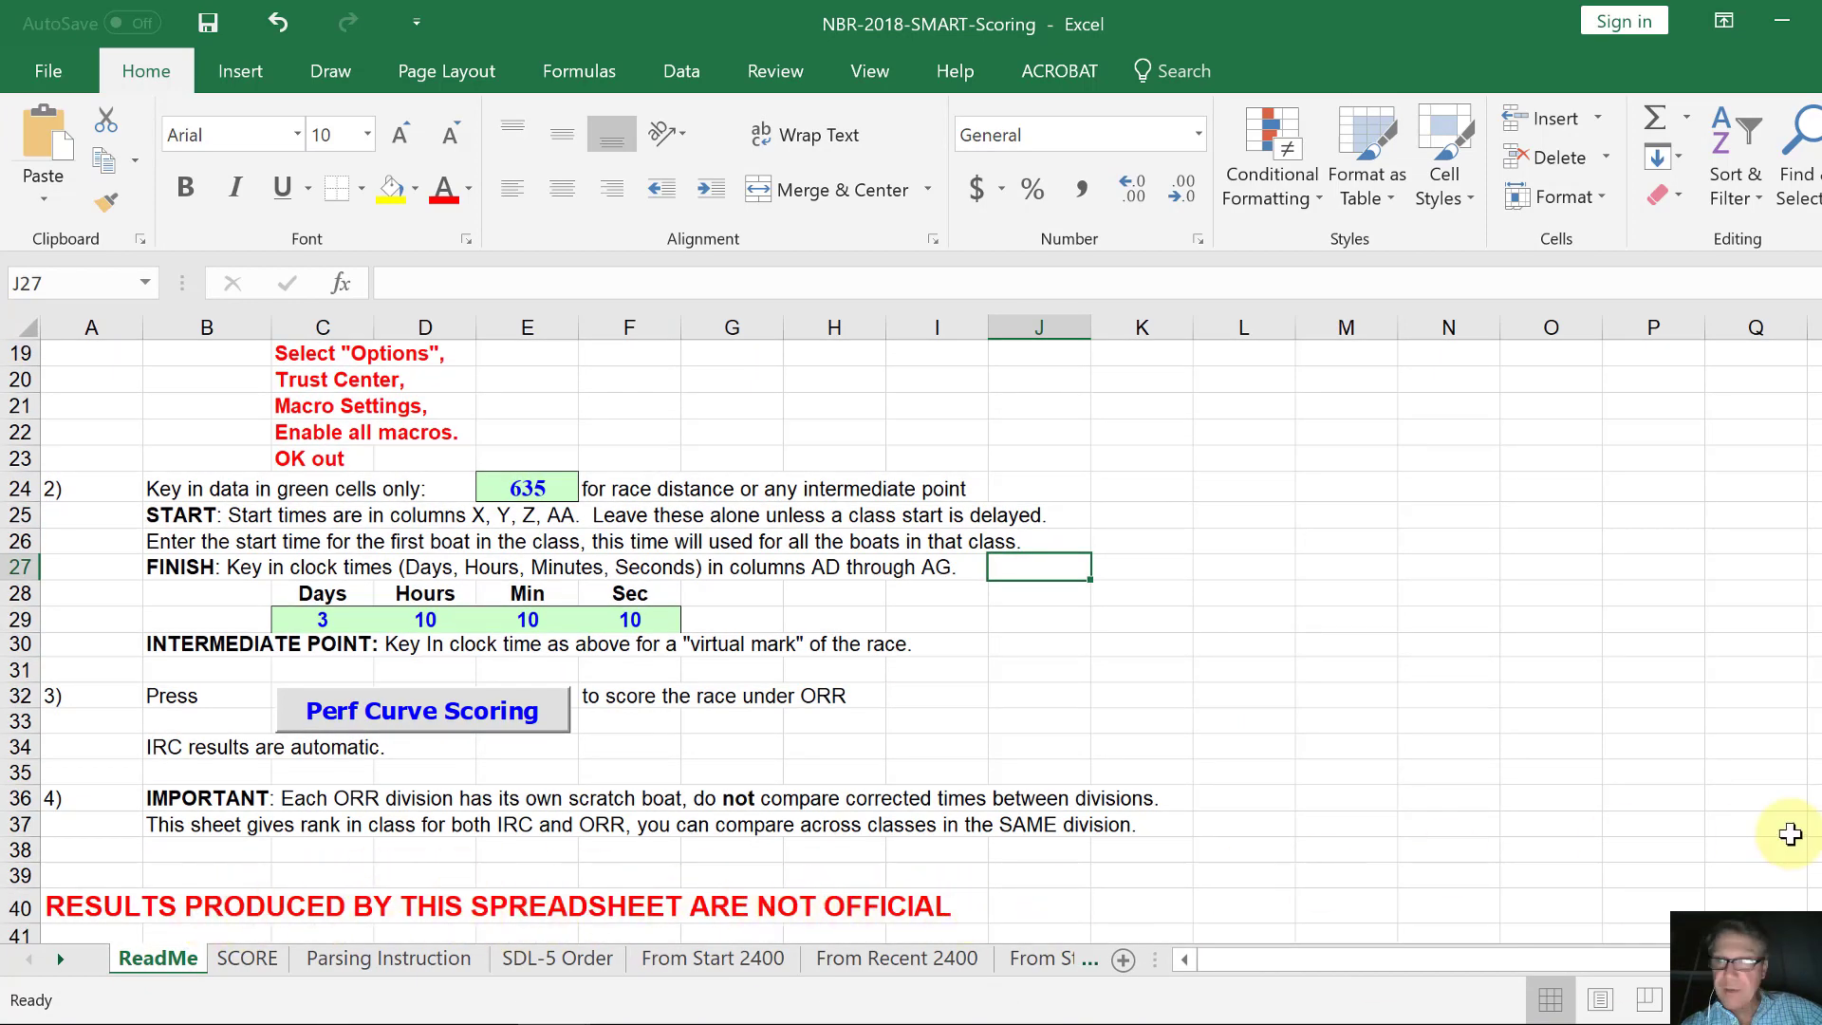
{"action": "scroll", "coordinate": [911, 627], "scroll_direction": "up", "scroll_amount": 1}
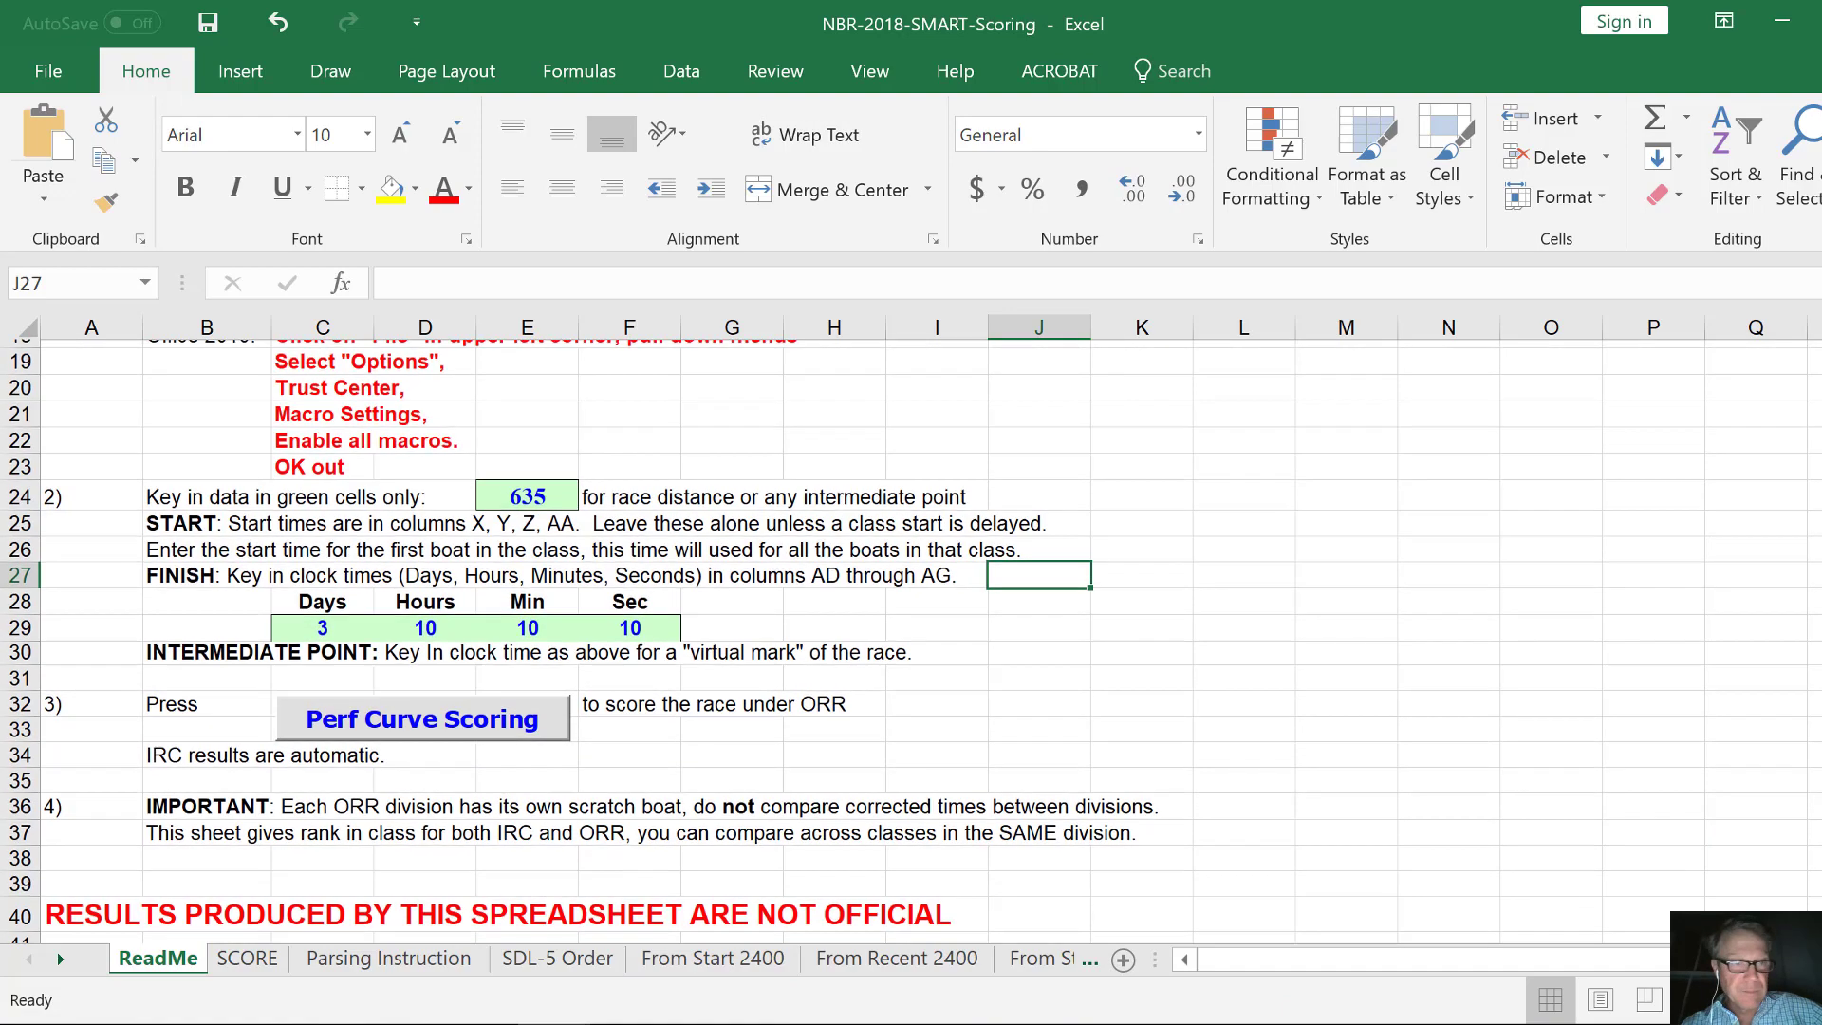
{"action": "scroll", "coordinate": [911, 641], "scroll_direction": "up", "scroll_amount": 2}
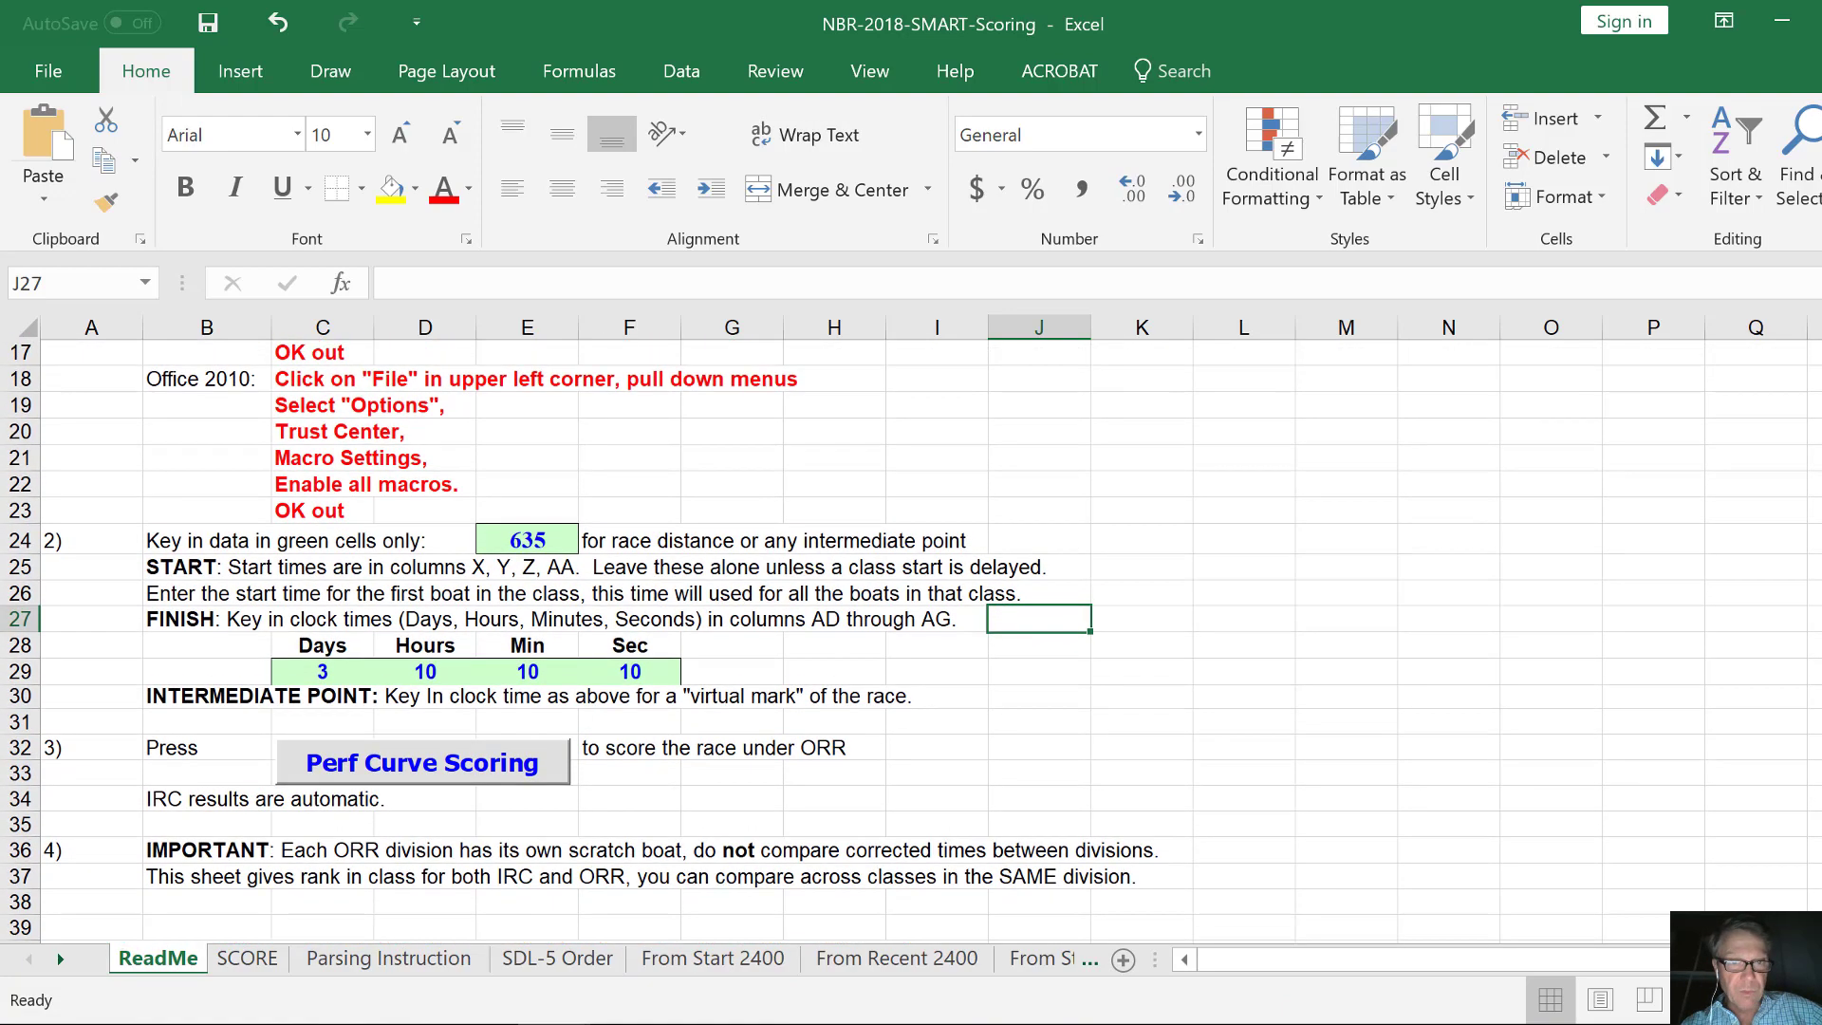
{"action": "scroll", "coordinate": [911, 641], "scroll_direction": "up", "scroll_amount": 5}
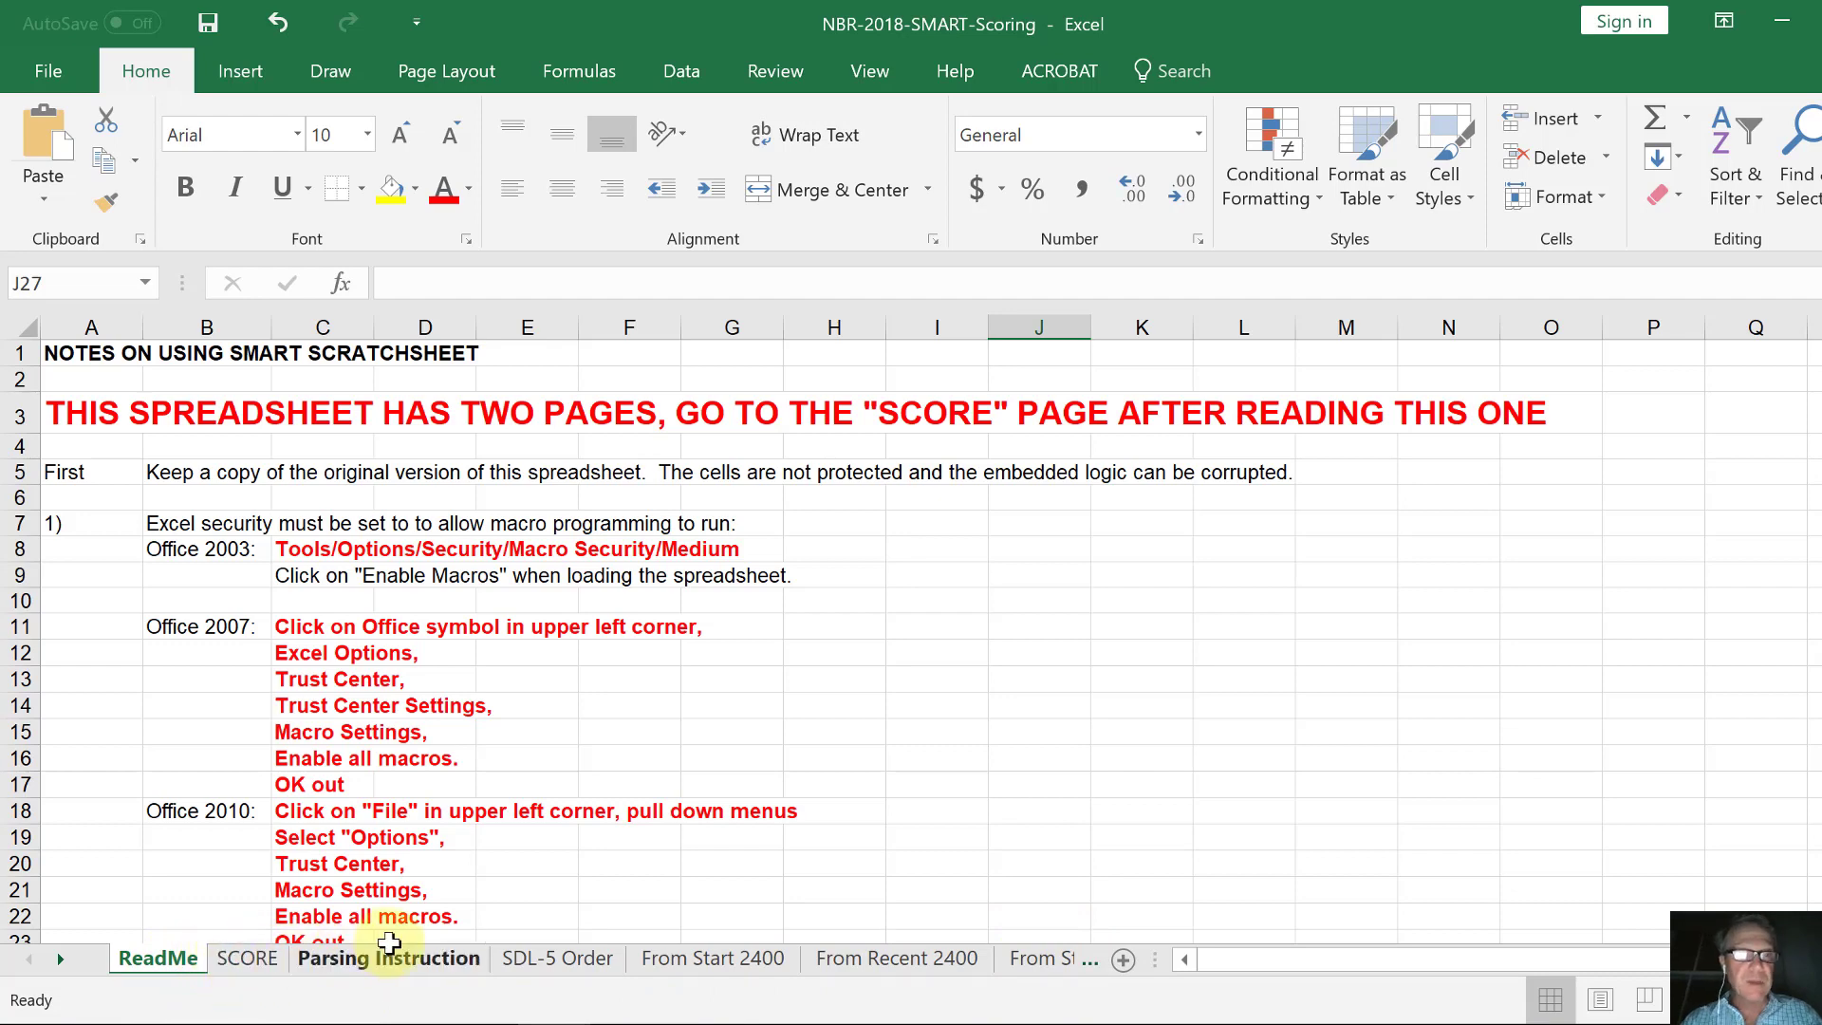
{"action": "left_click", "coordinate": [239, 958]}
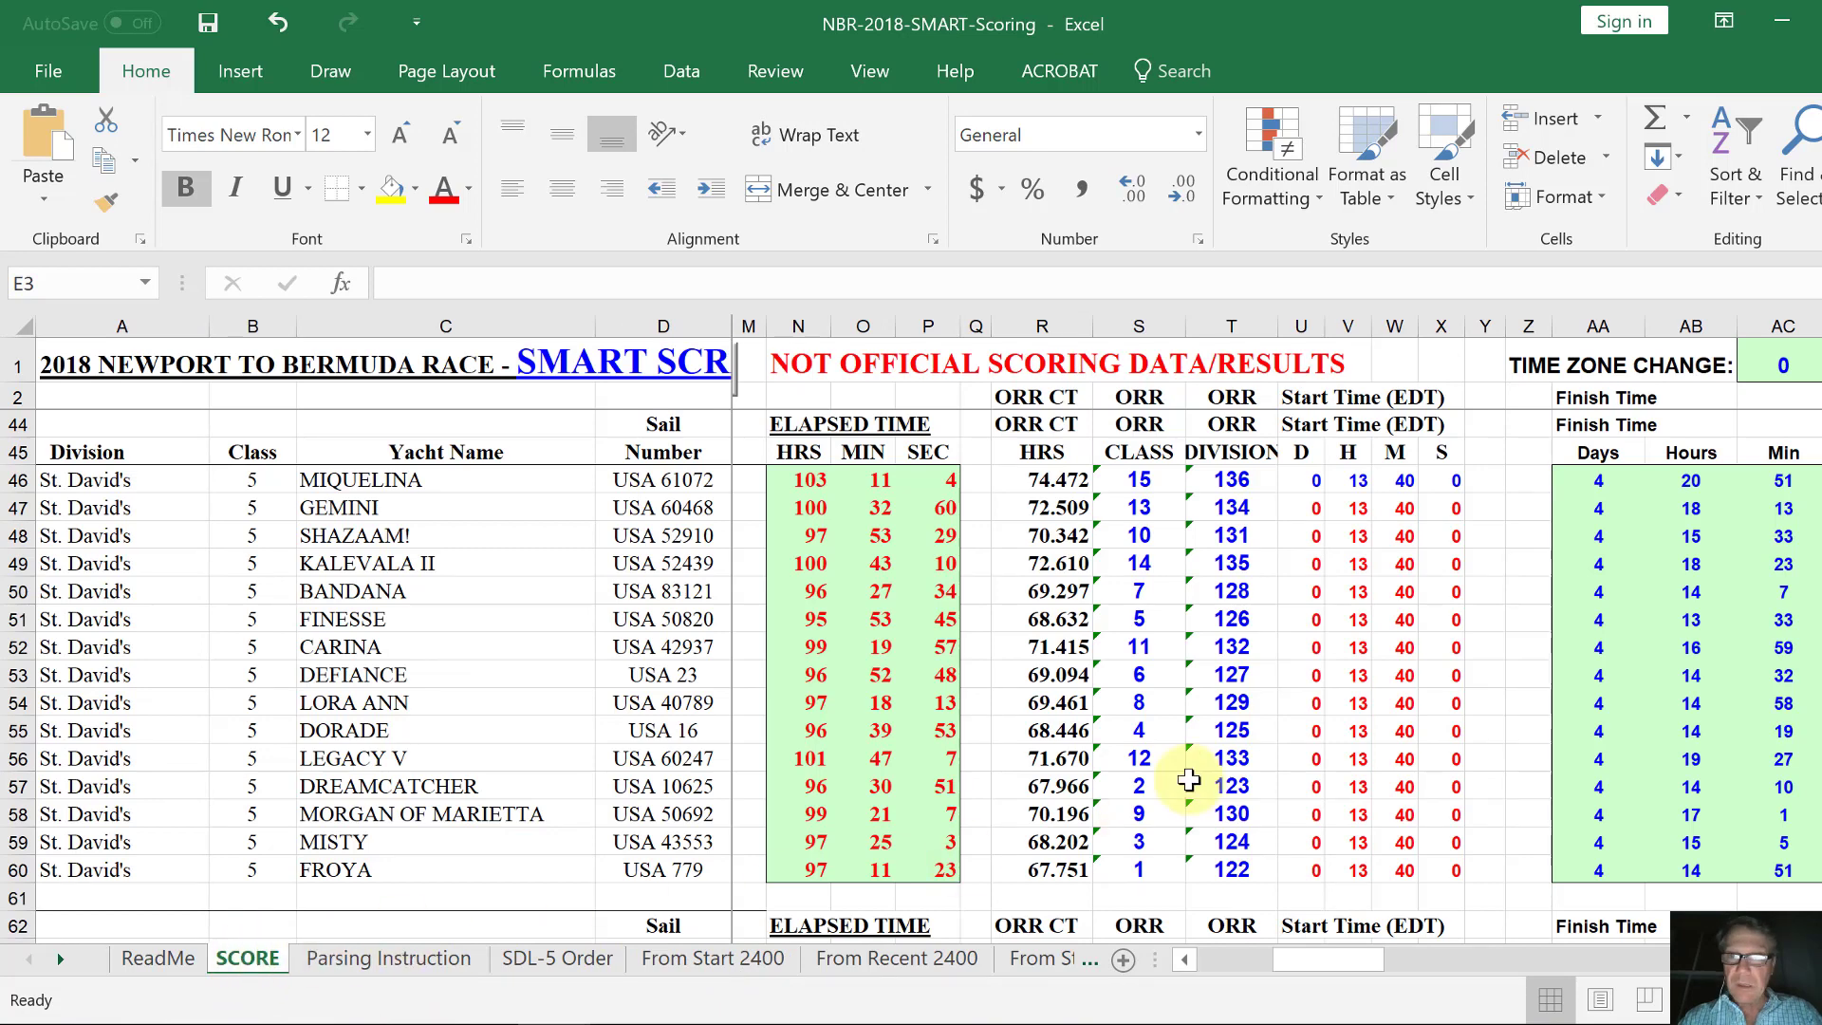
{"action": "scroll", "coordinate": [1277, 645], "scroll_direction": "right", "scroll_amount": 5}
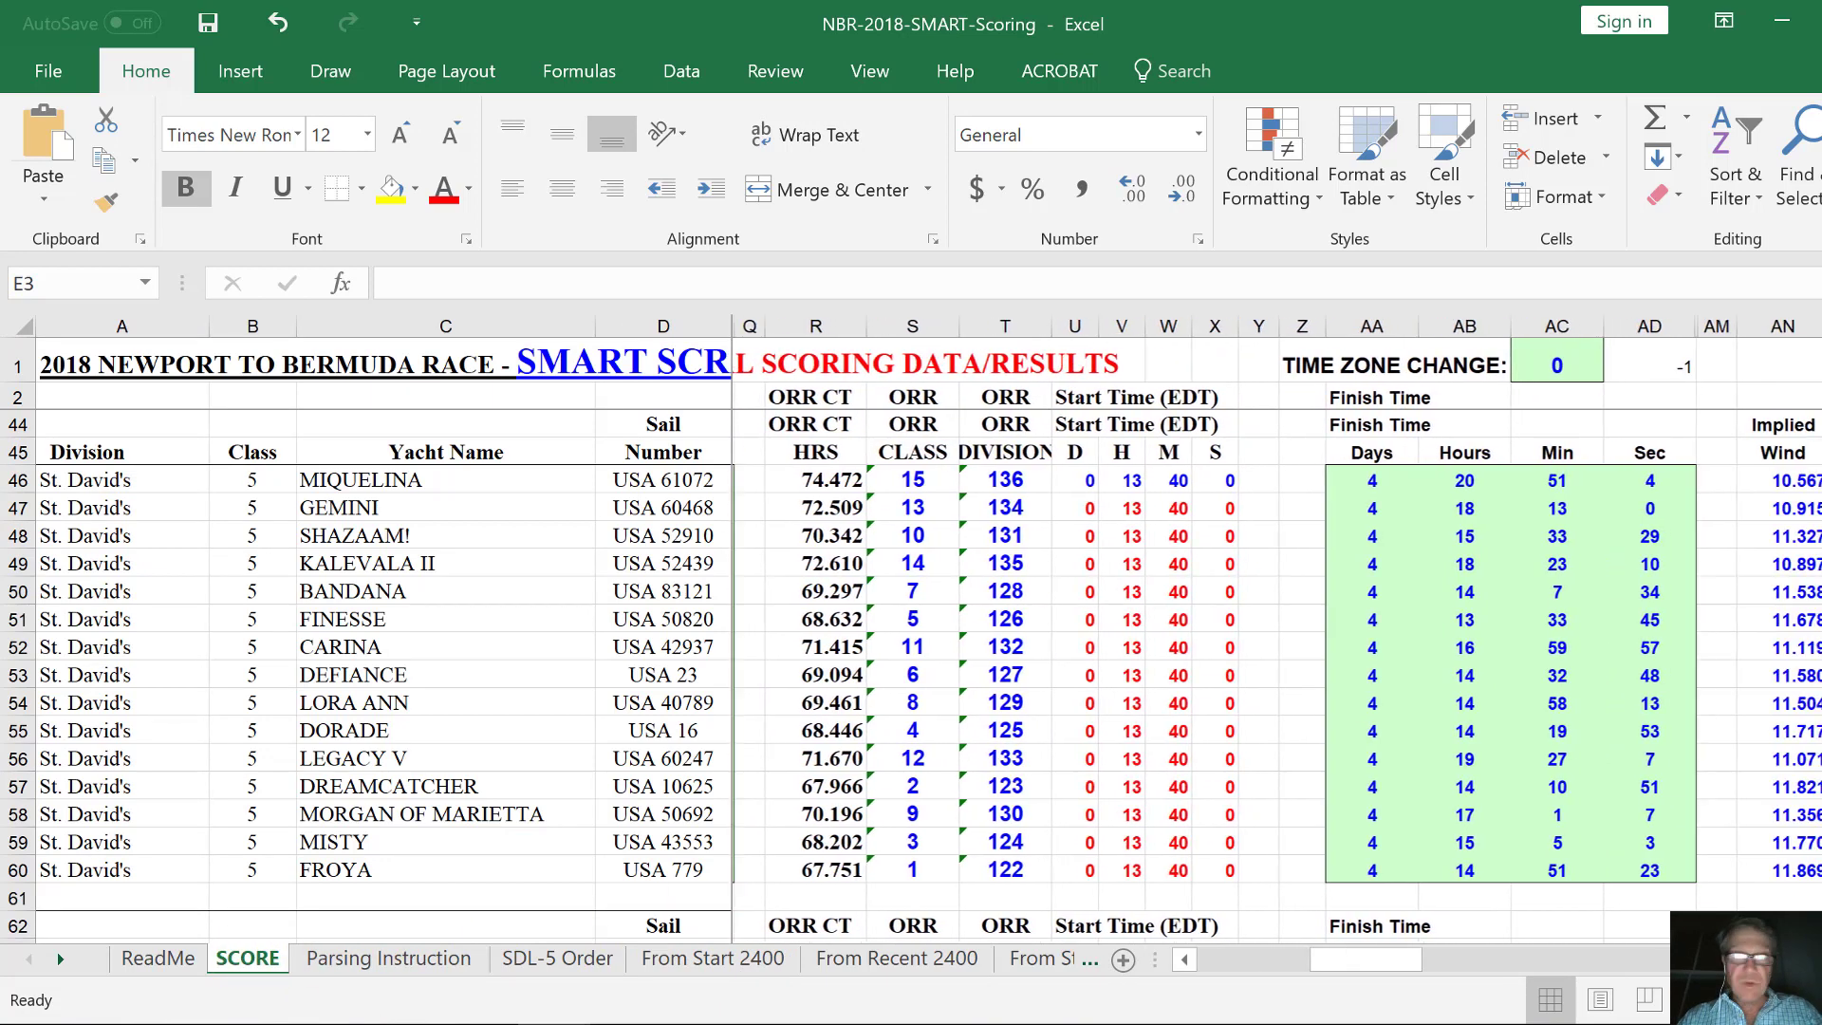
{"action": "scroll", "coordinate": [1044, 569], "scroll_direction": "right", "scroll_amount": 2}
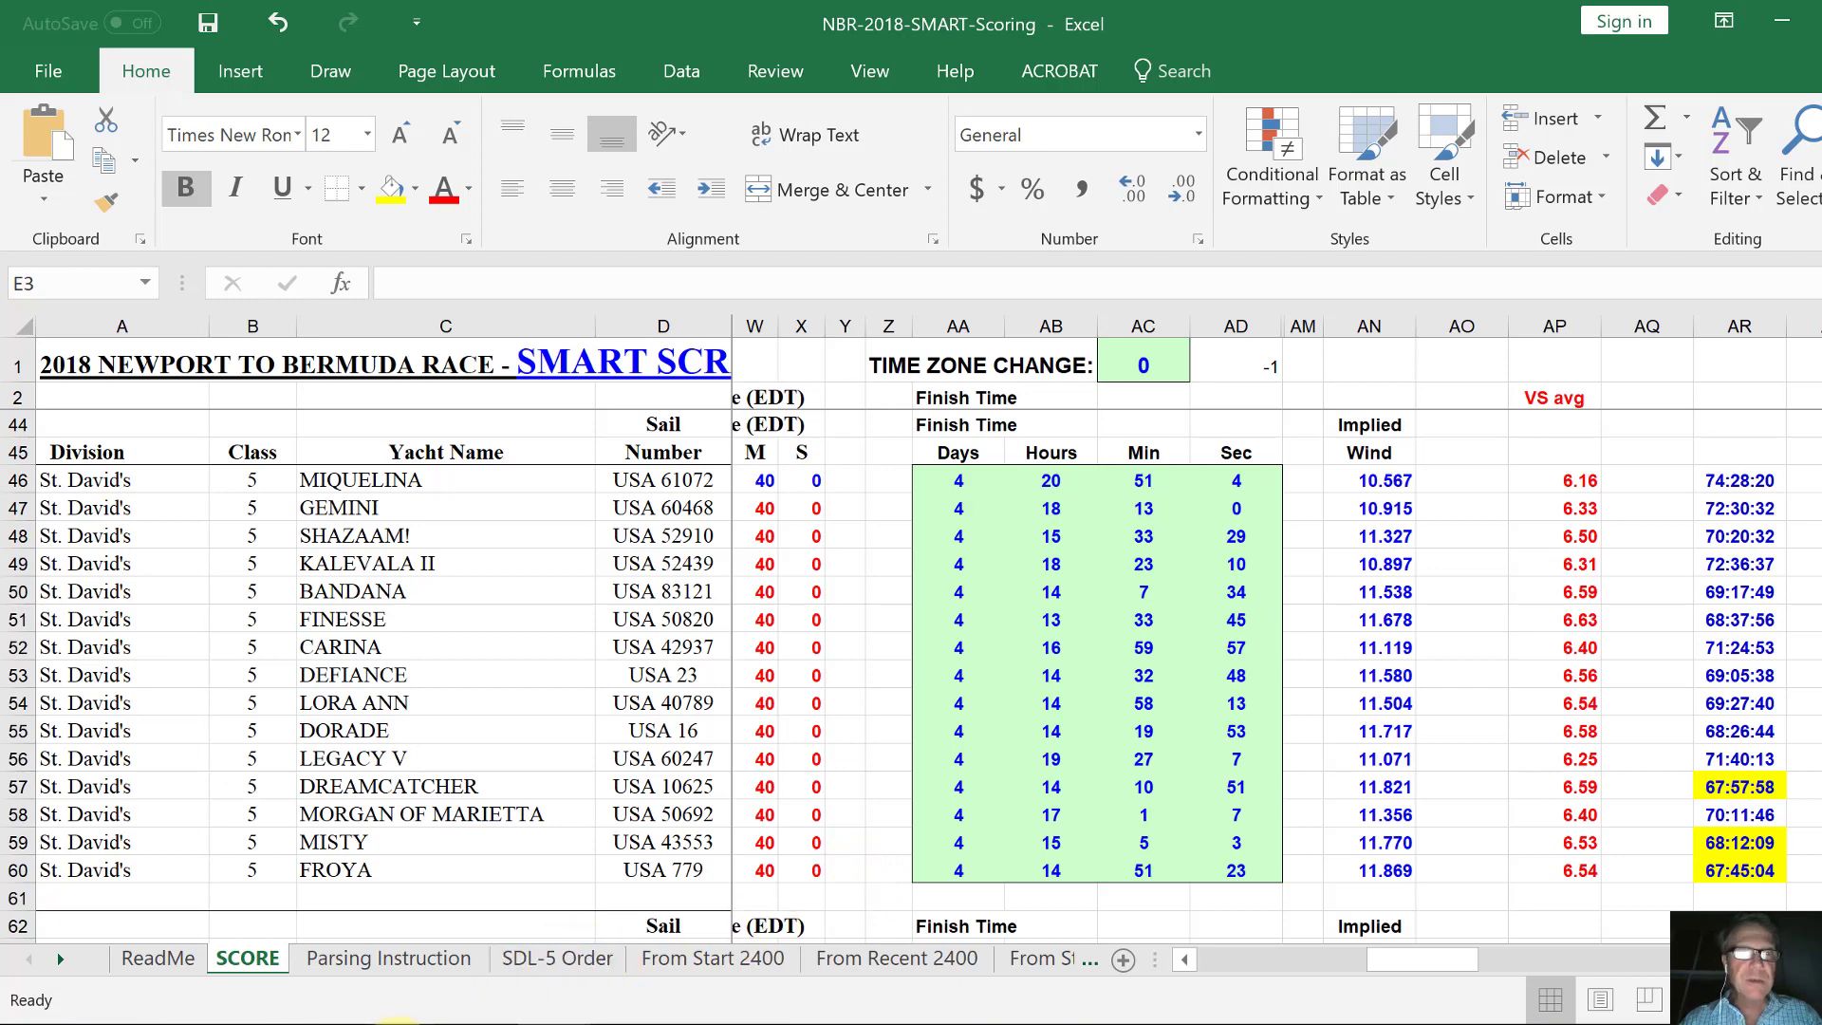
Switch to the YB Tracking page in the browser and show the leaderboard for the SDL - 5 group.
{"action": "left_click", "coordinate": [399, 1021]}
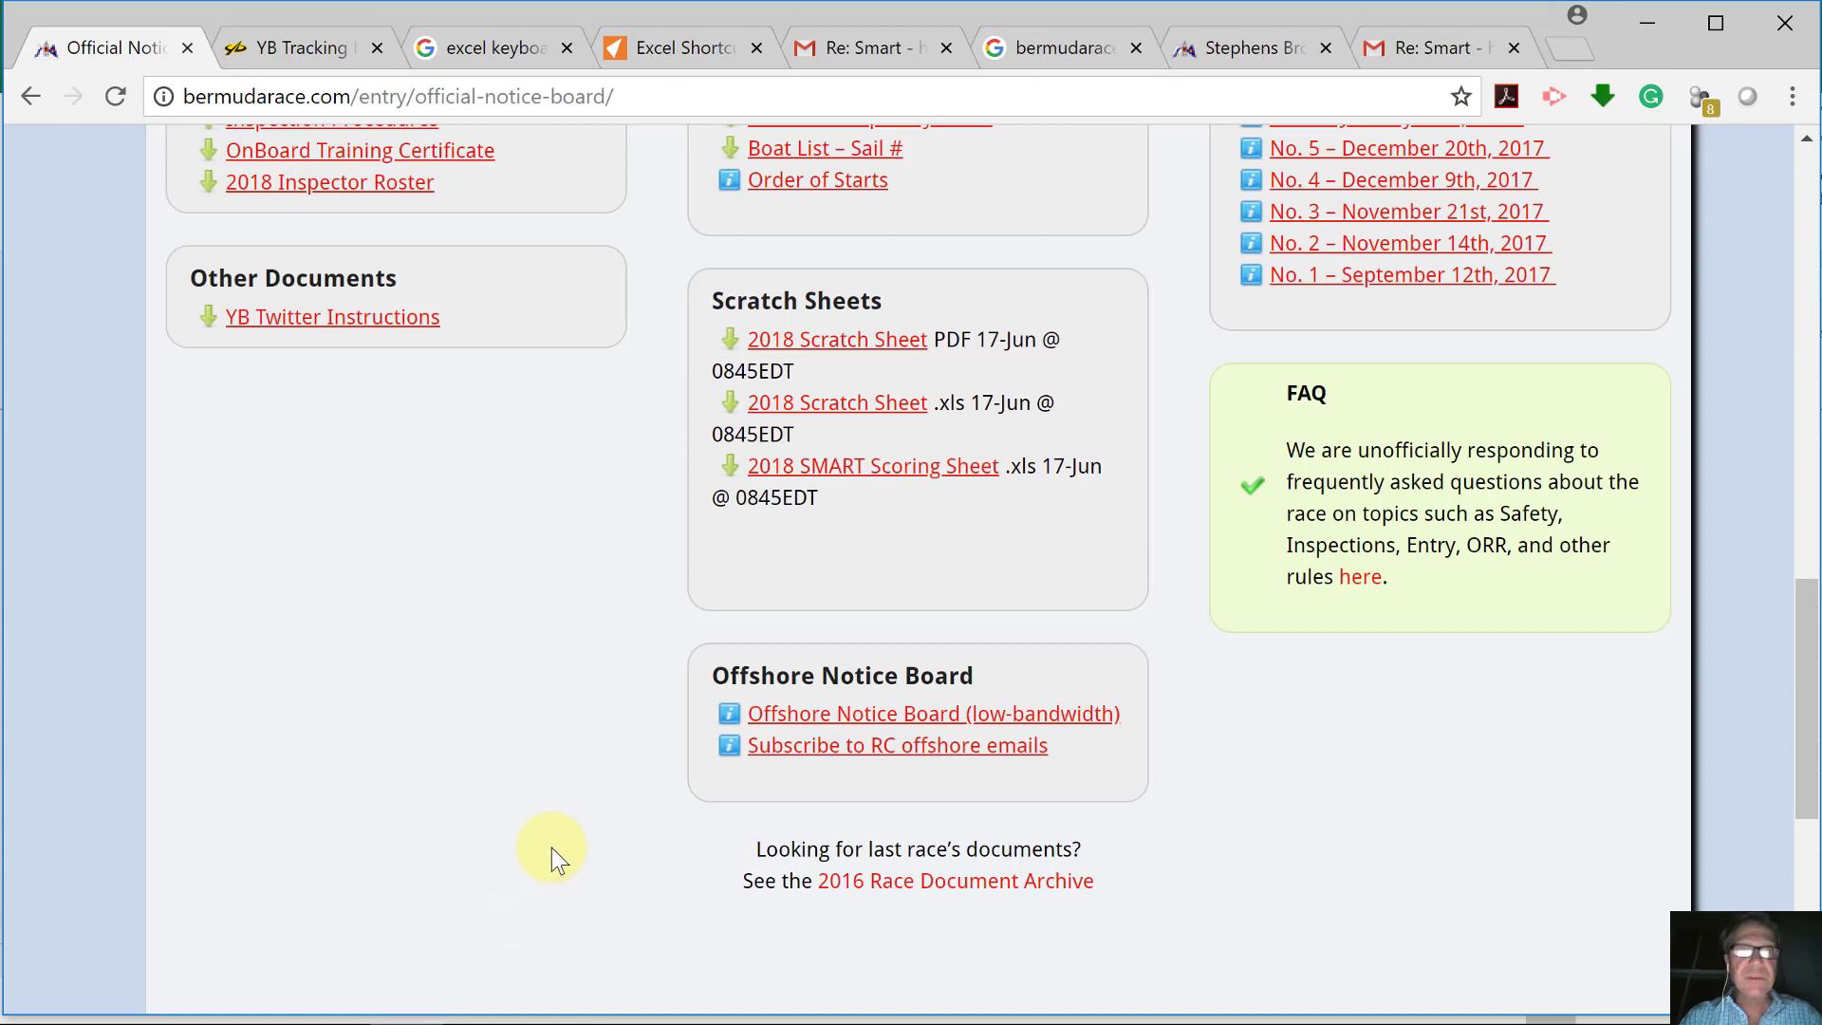
{"action": "left_click", "coordinate": [287, 49]}
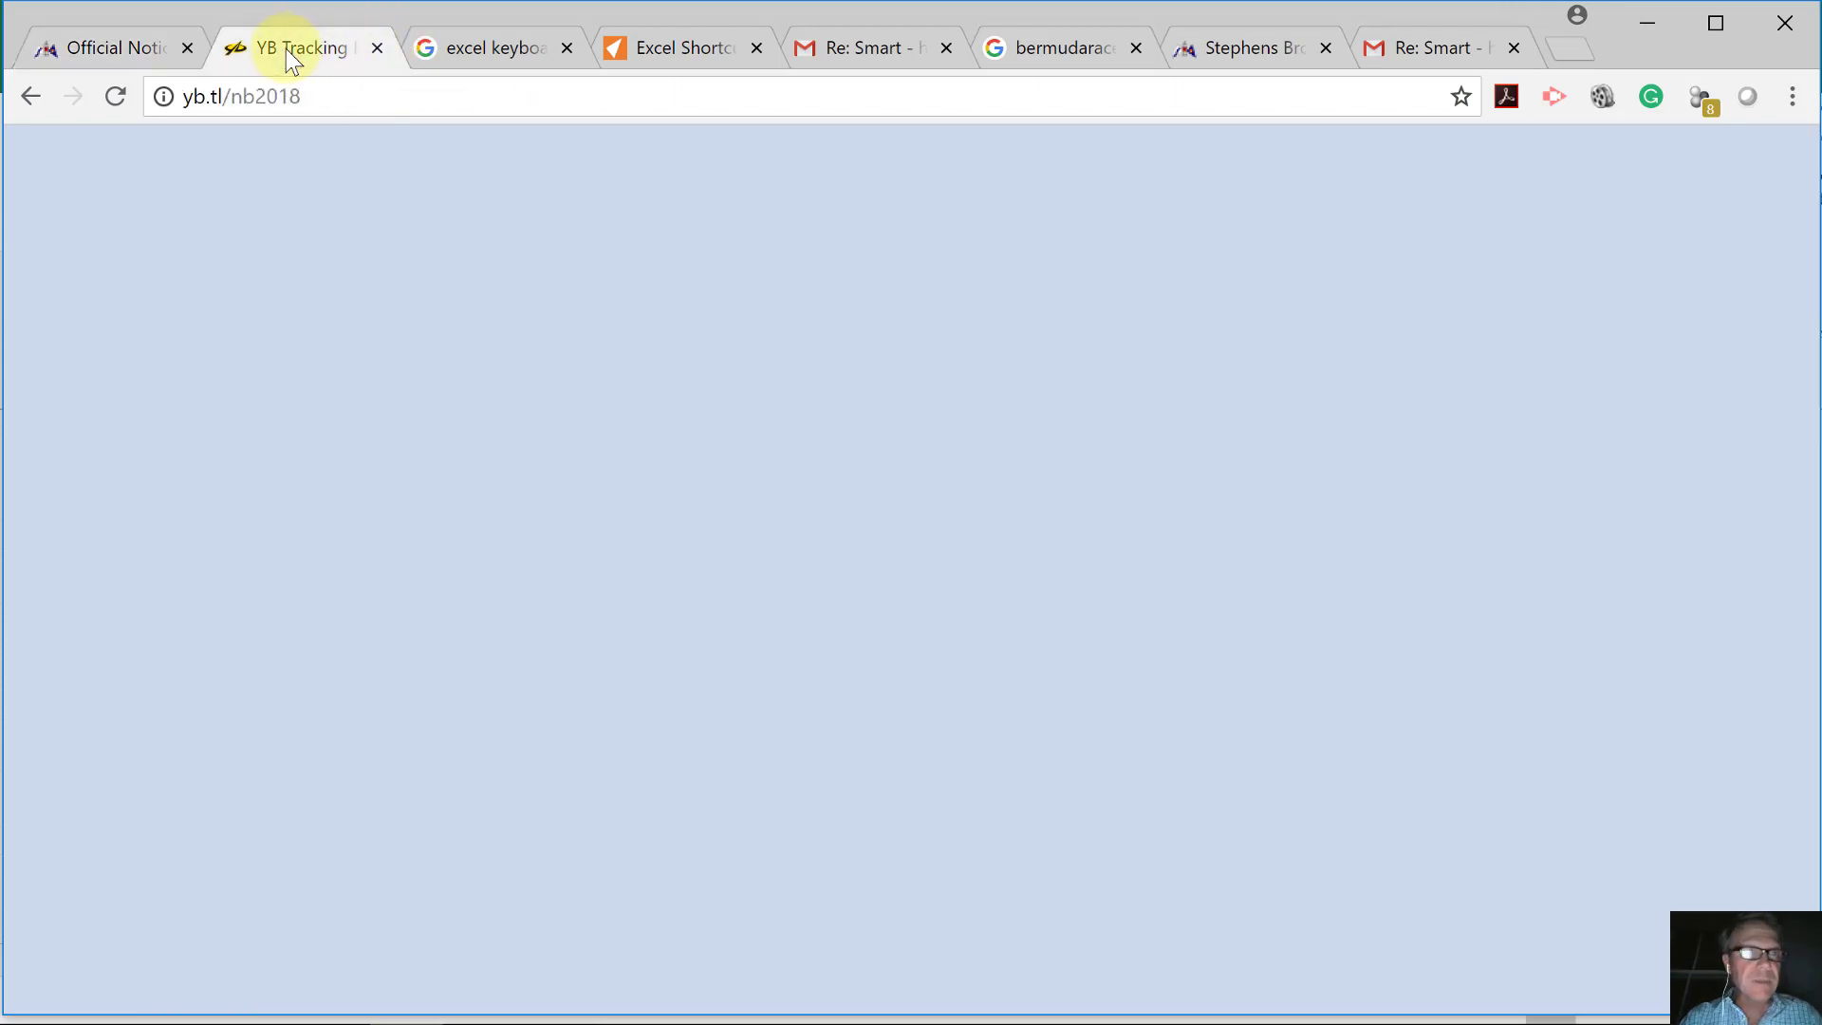
{"action": "left_click", "coordinate": [110, 89]}
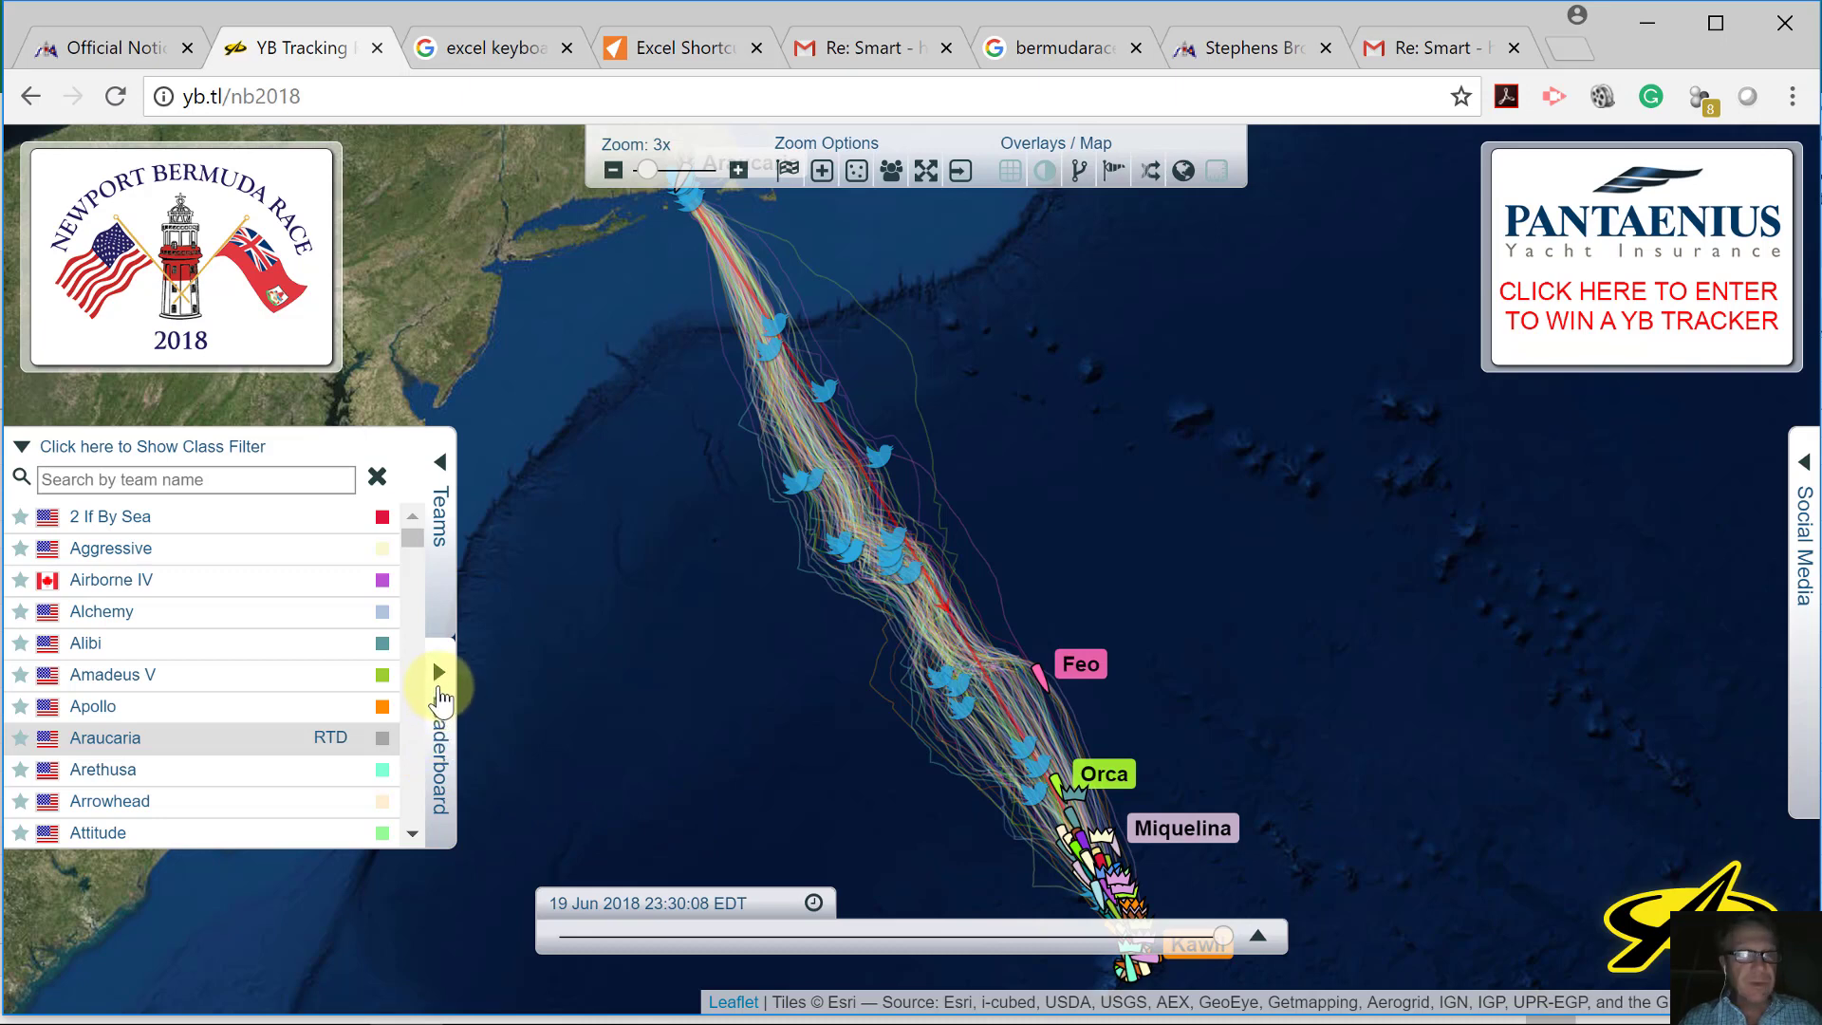
{"action": "left_click", "coordinate": [439, 674]}
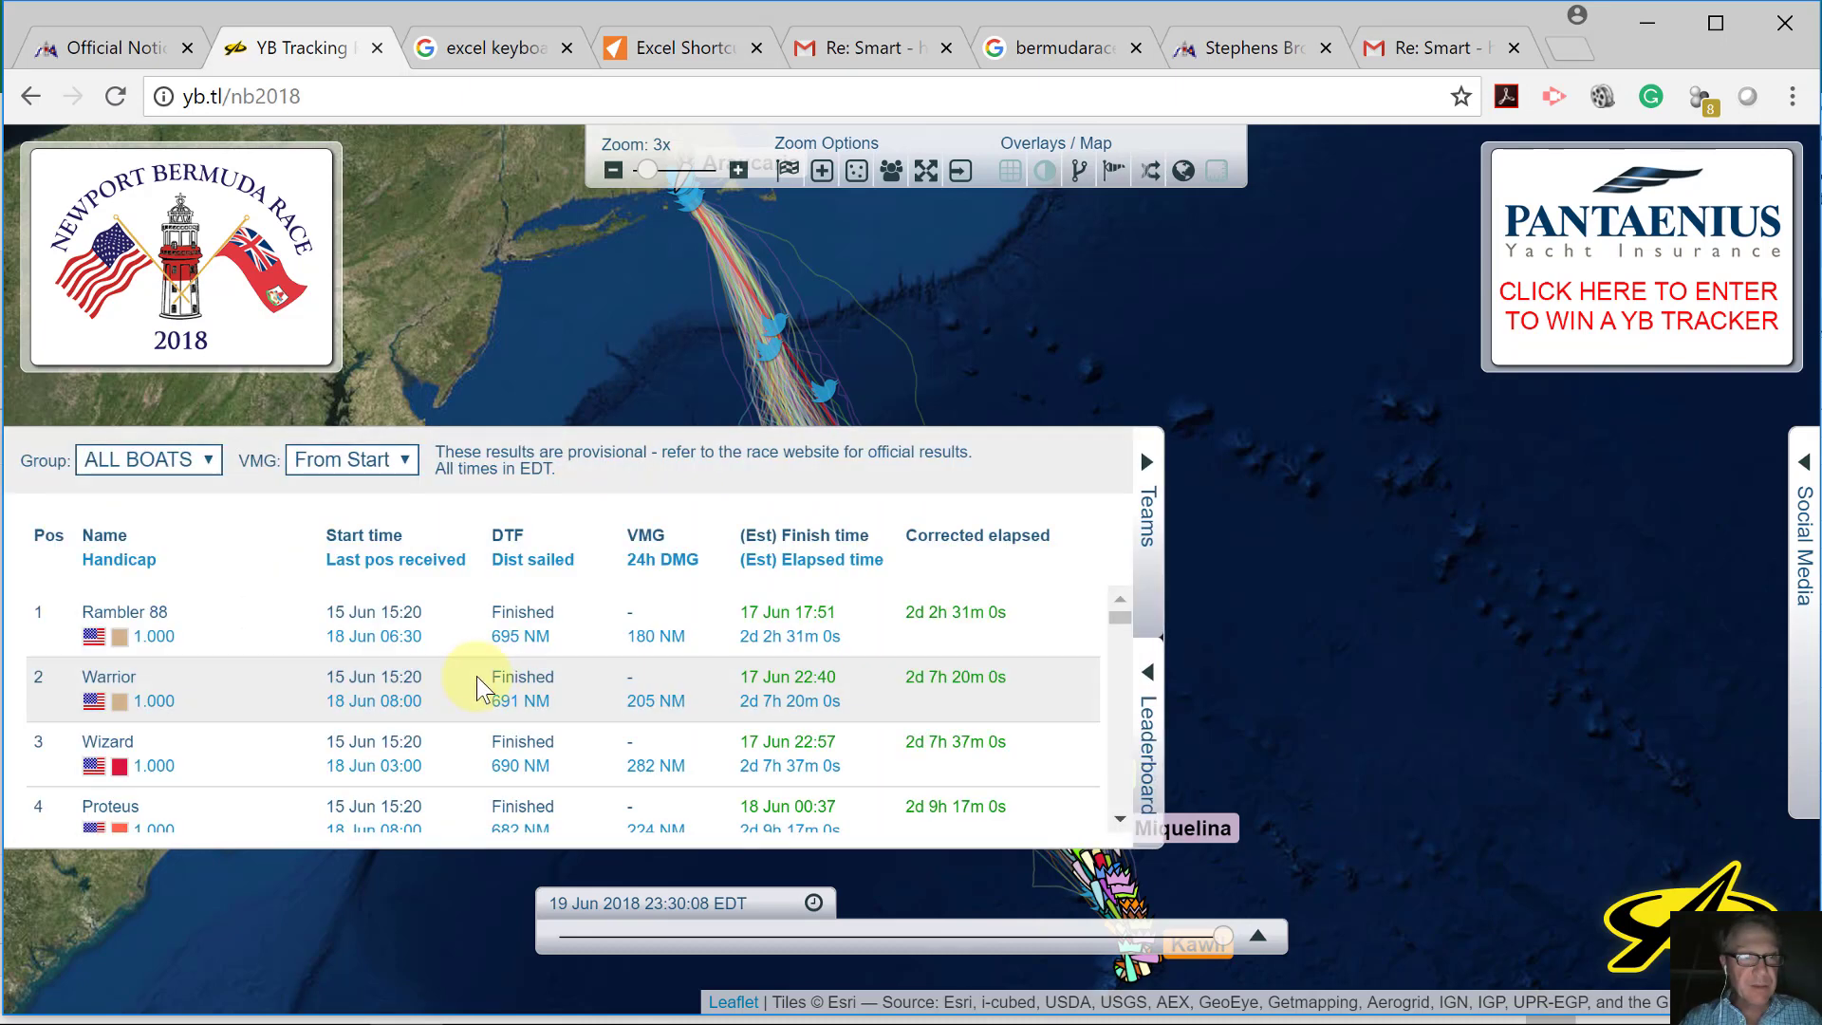
{"action": "left_click", "coordinate": [150, 460]}
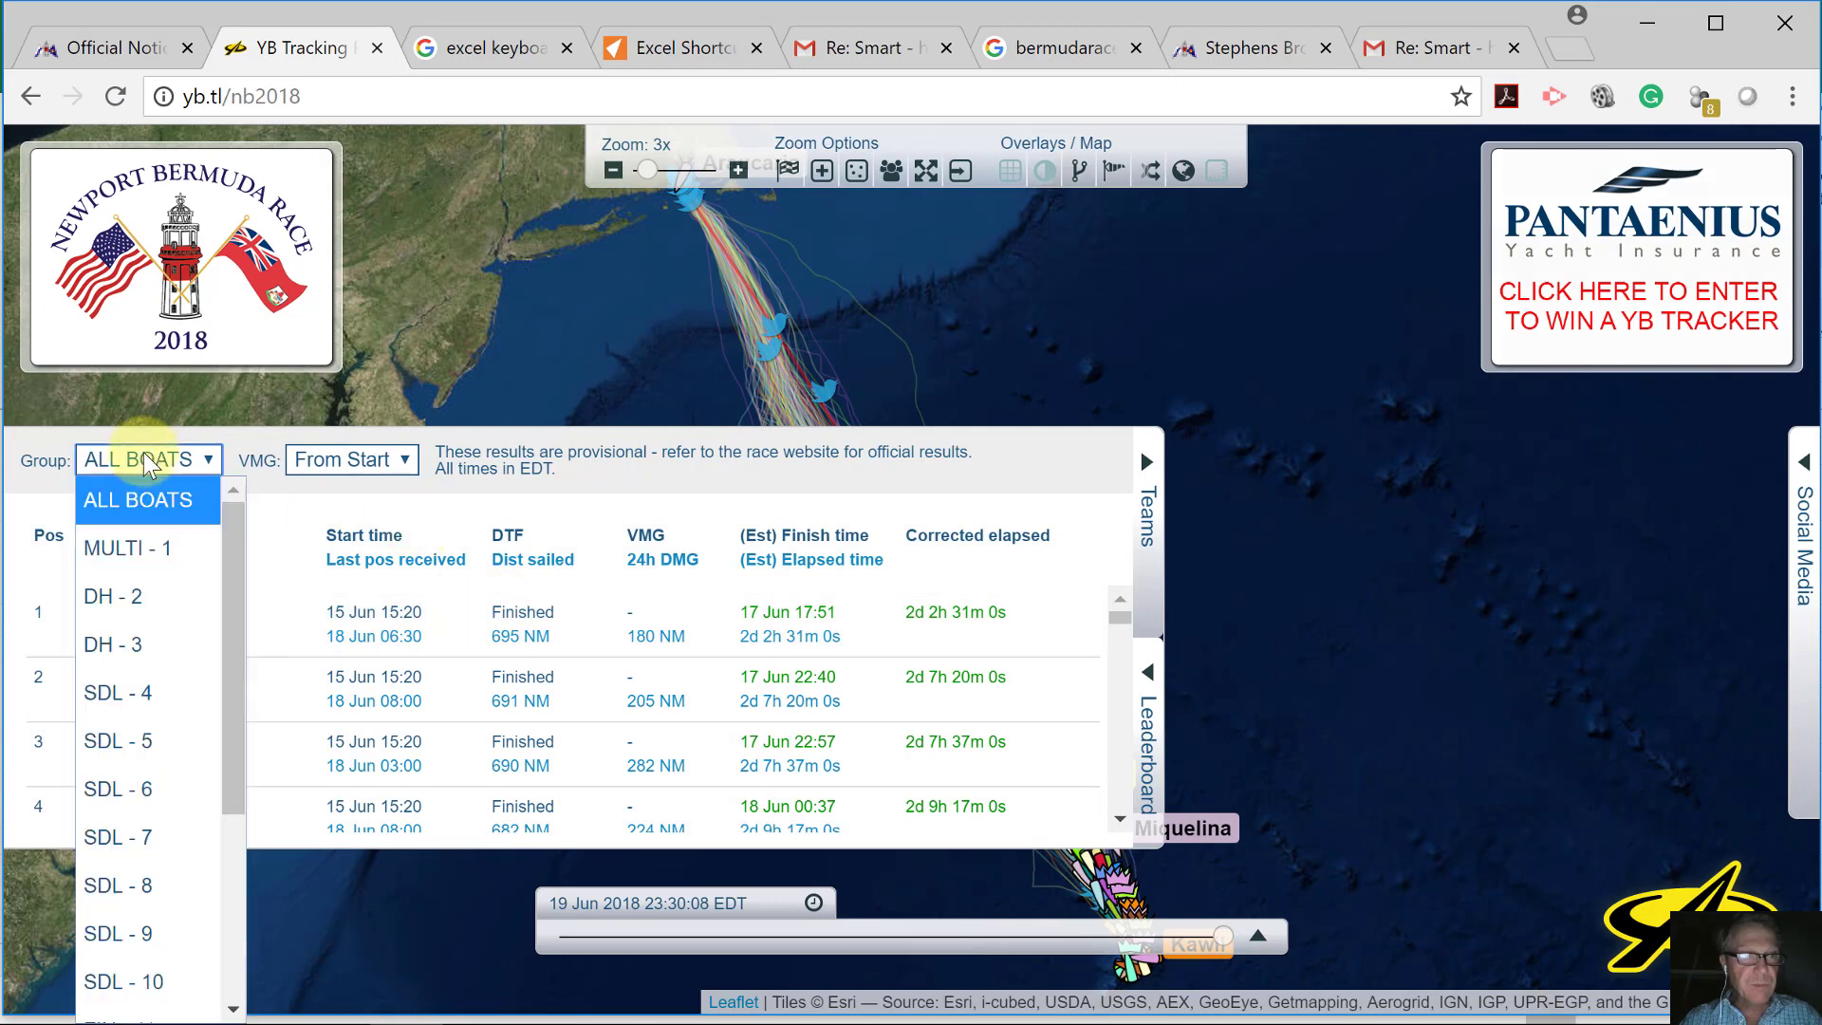
{"action": "left_click", "coordinate": [144, 740]}
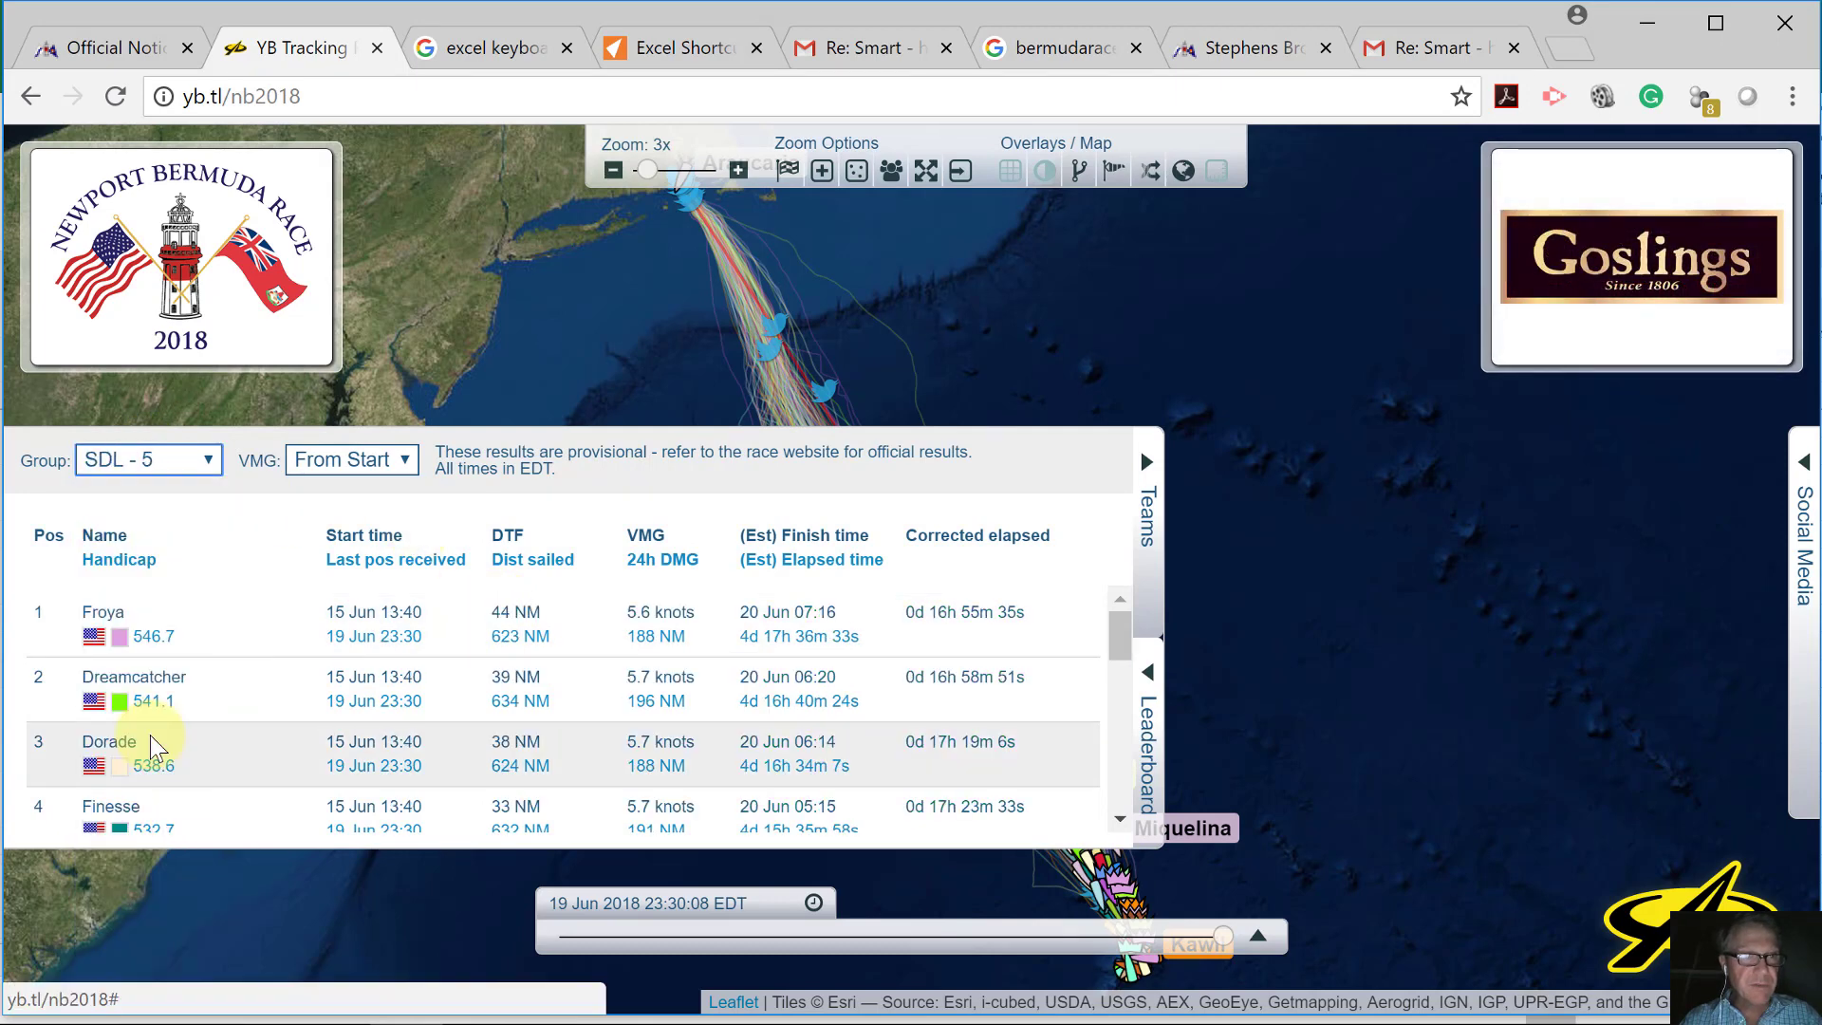
Compare the SDL - 5 estimated finish times under Recent VMG with those under From Start VMG.
{"action": "left_click", "coordinate": [344, 459]}
{"action": "left_click", "coordinate": [332, 550]}
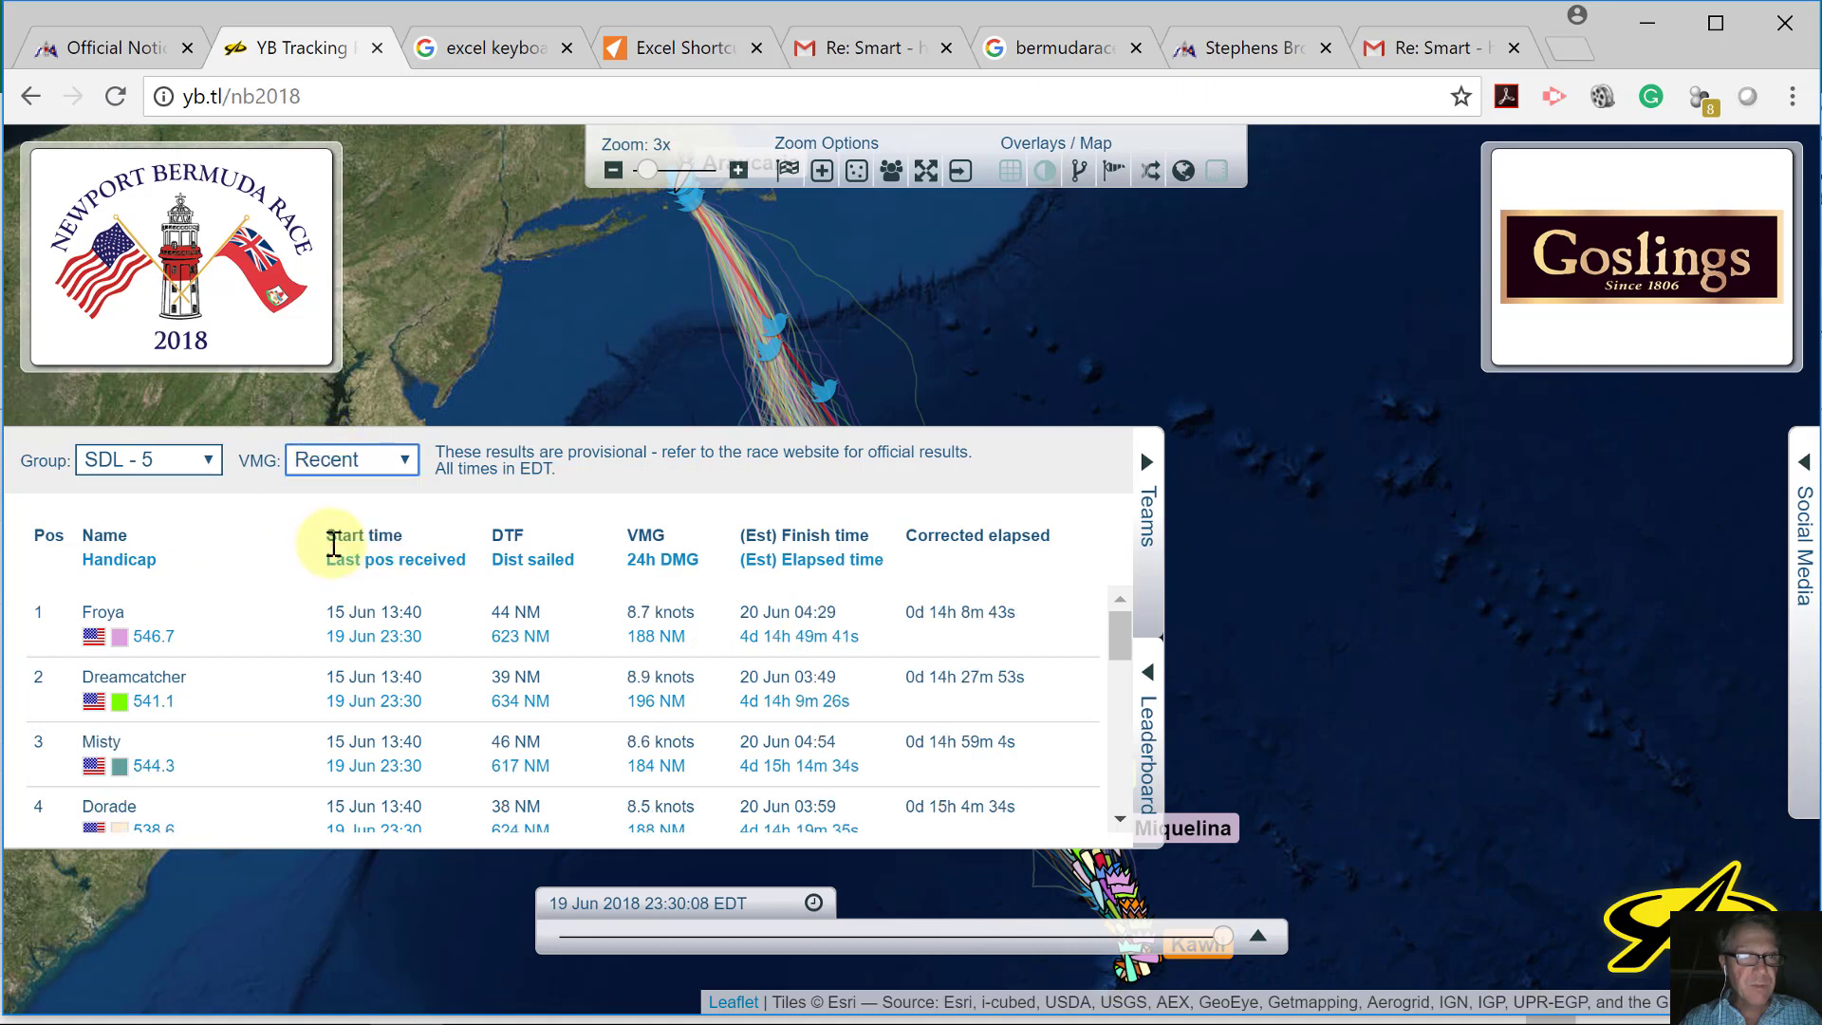
{"action": "left_click", "coordinate": [358, 461]}
{"action": "left_click", "coordinate": [358, 500]}
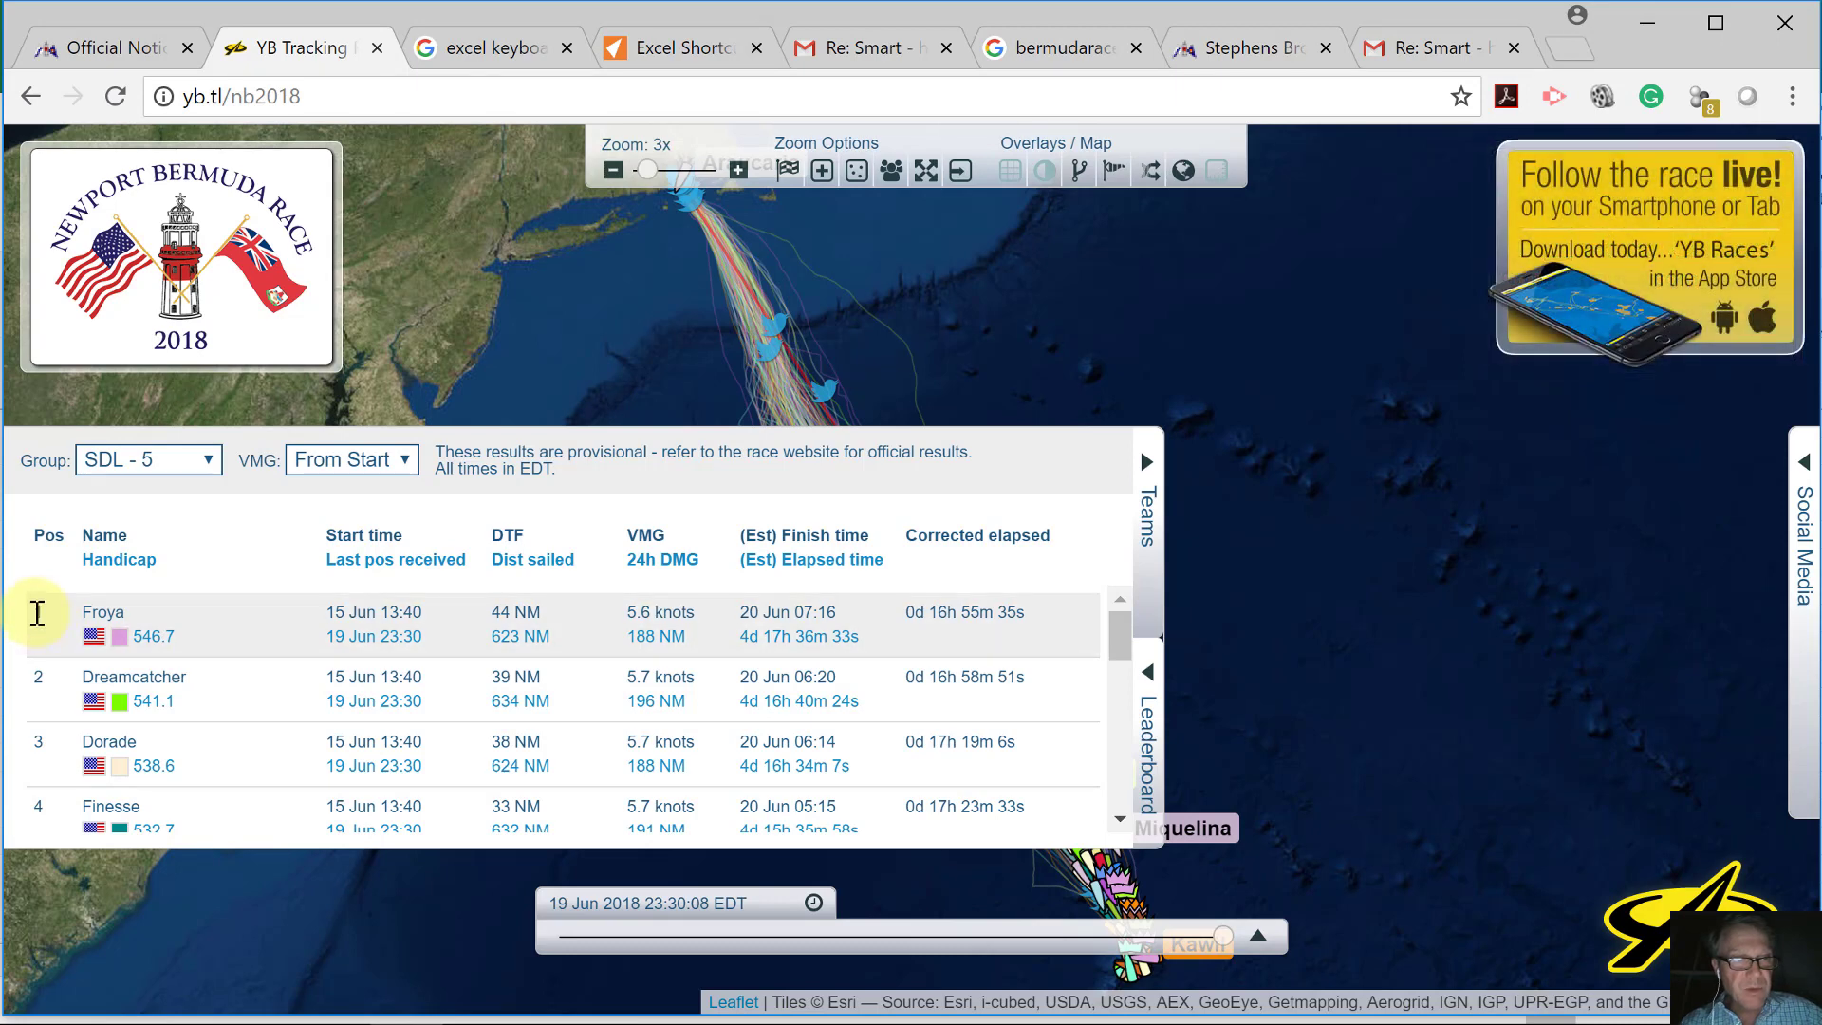
{"action": "left_click_drag", "start_coordinate": [37, 614], "coordinate": [1096, 803]}
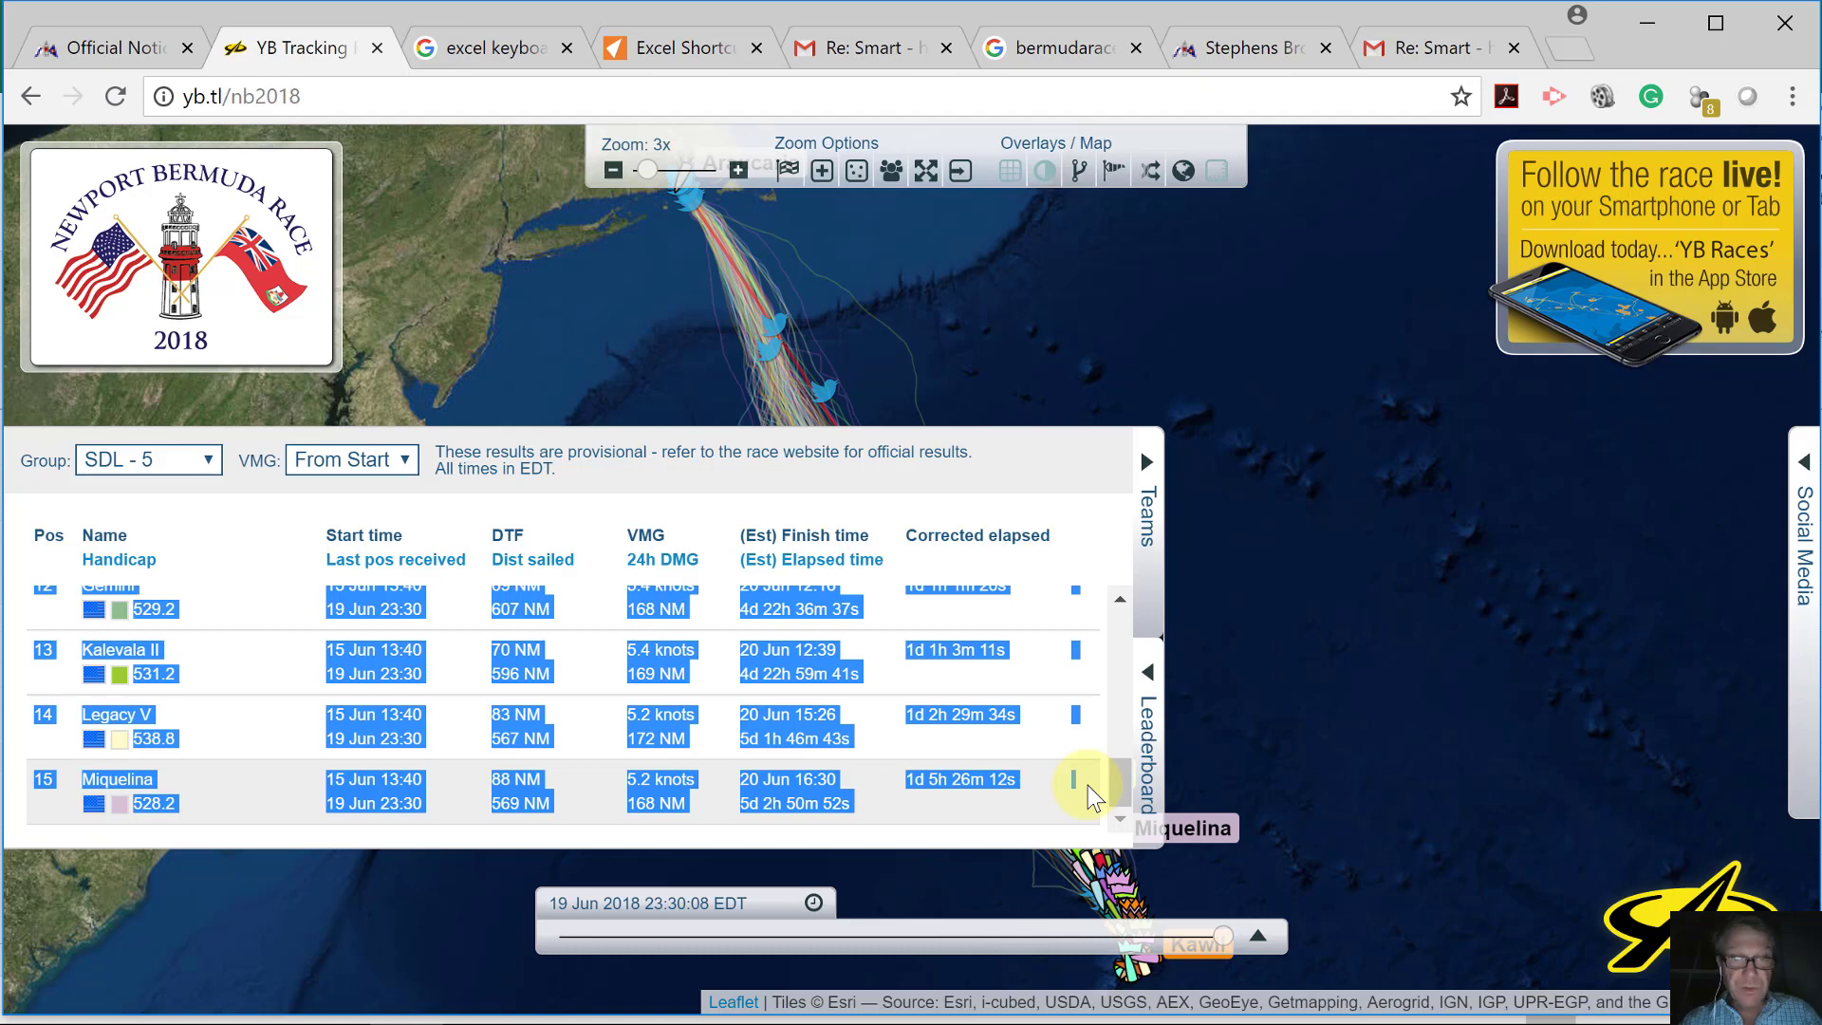
{"action": "left_click", "coordinate": [1089, 795]}
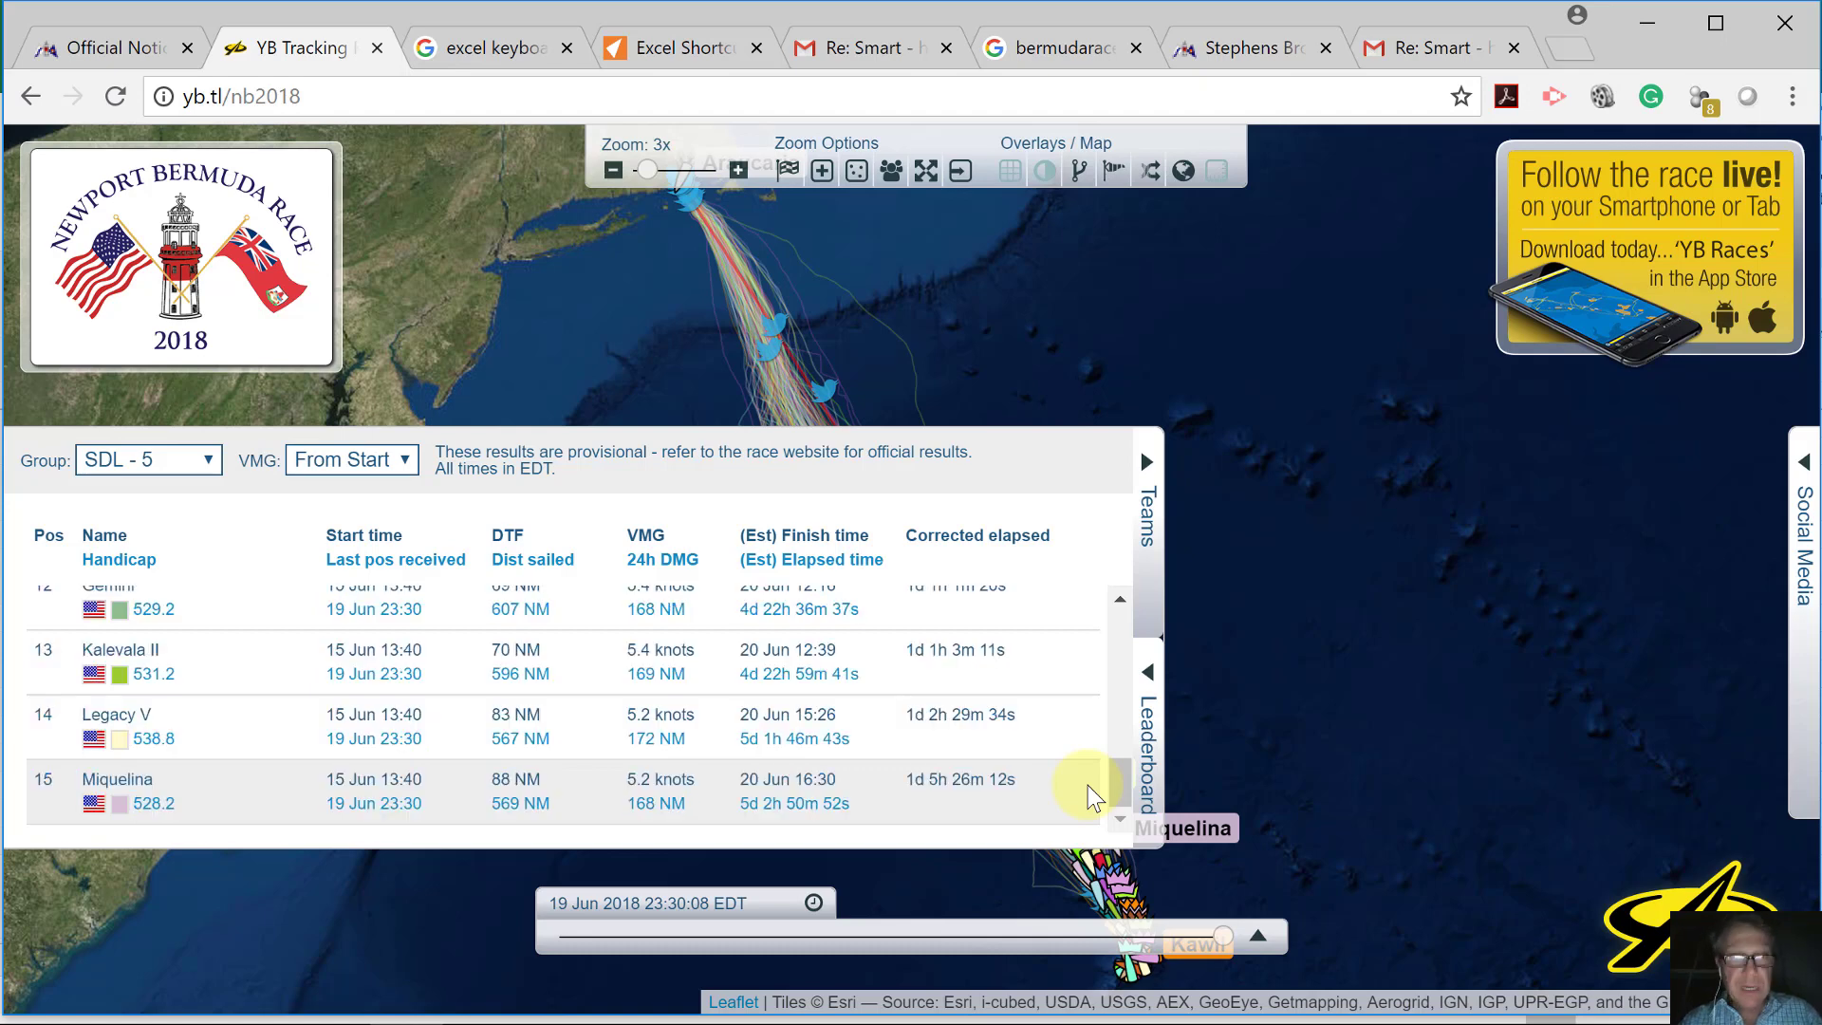
{"action": "key", "text": "alt+Tab"}
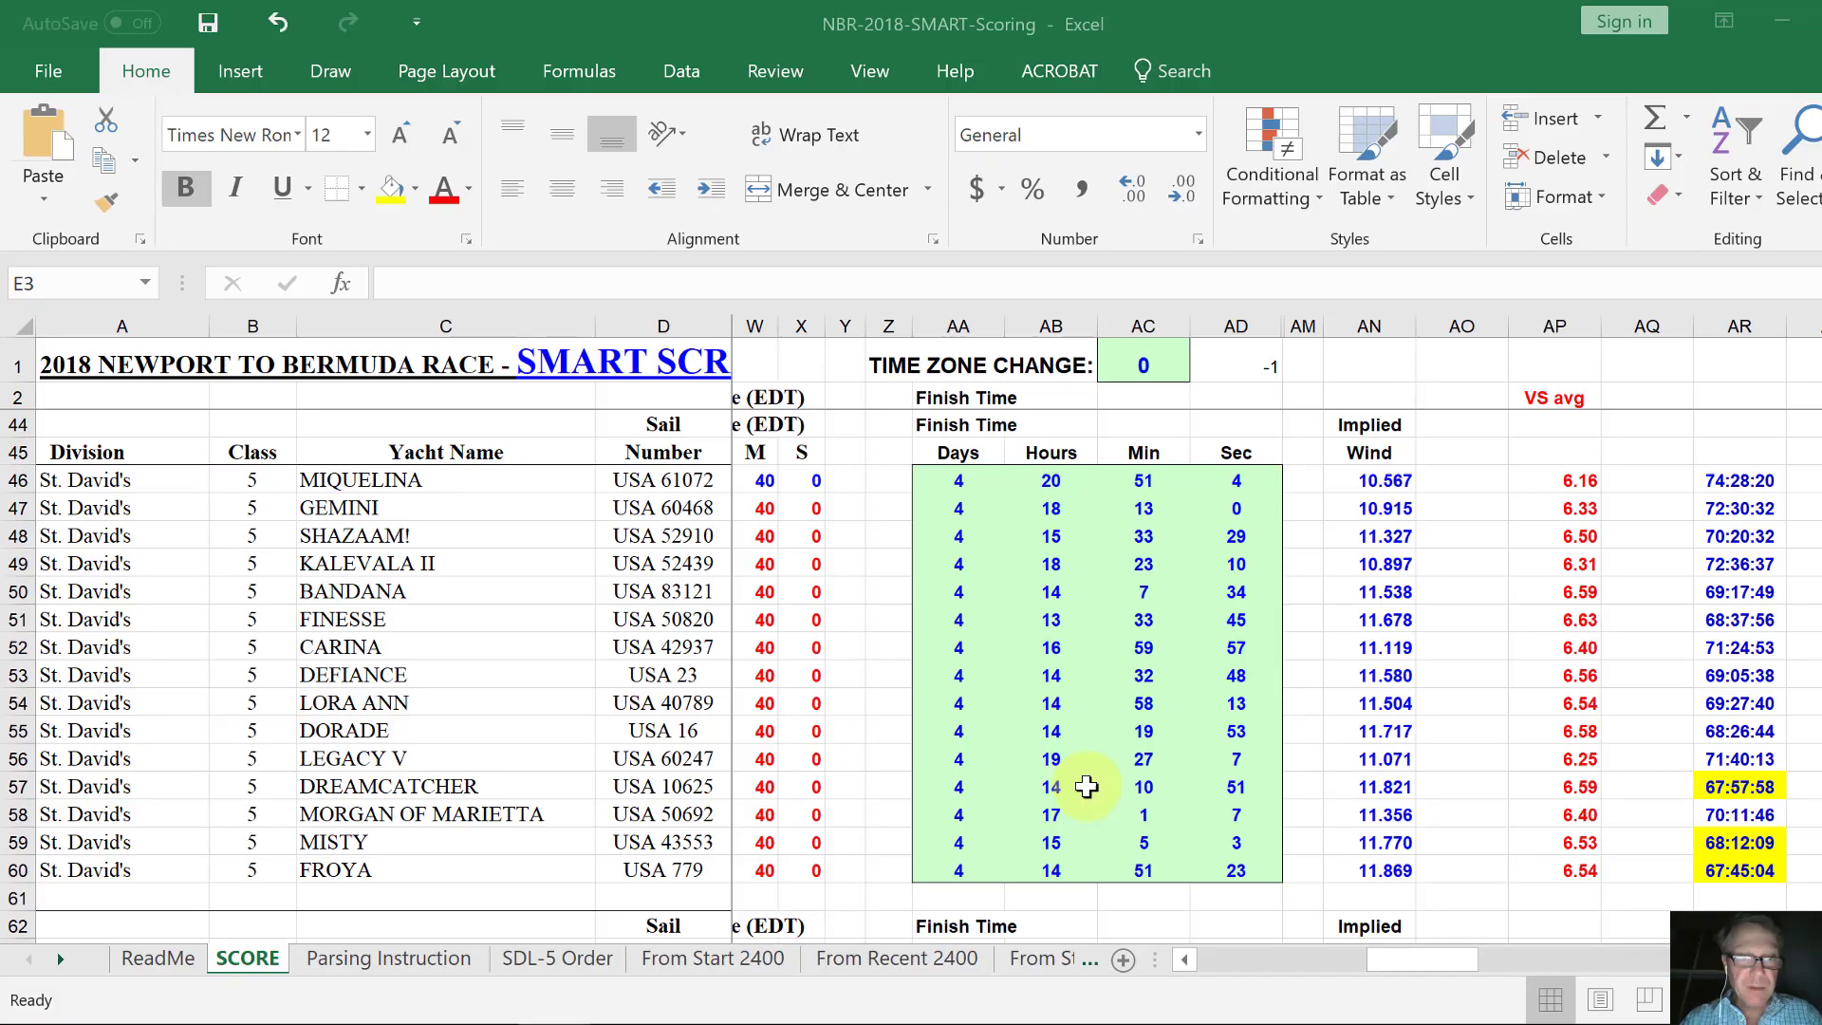
{"action": "left_click", "coordinate": [704, 961]}
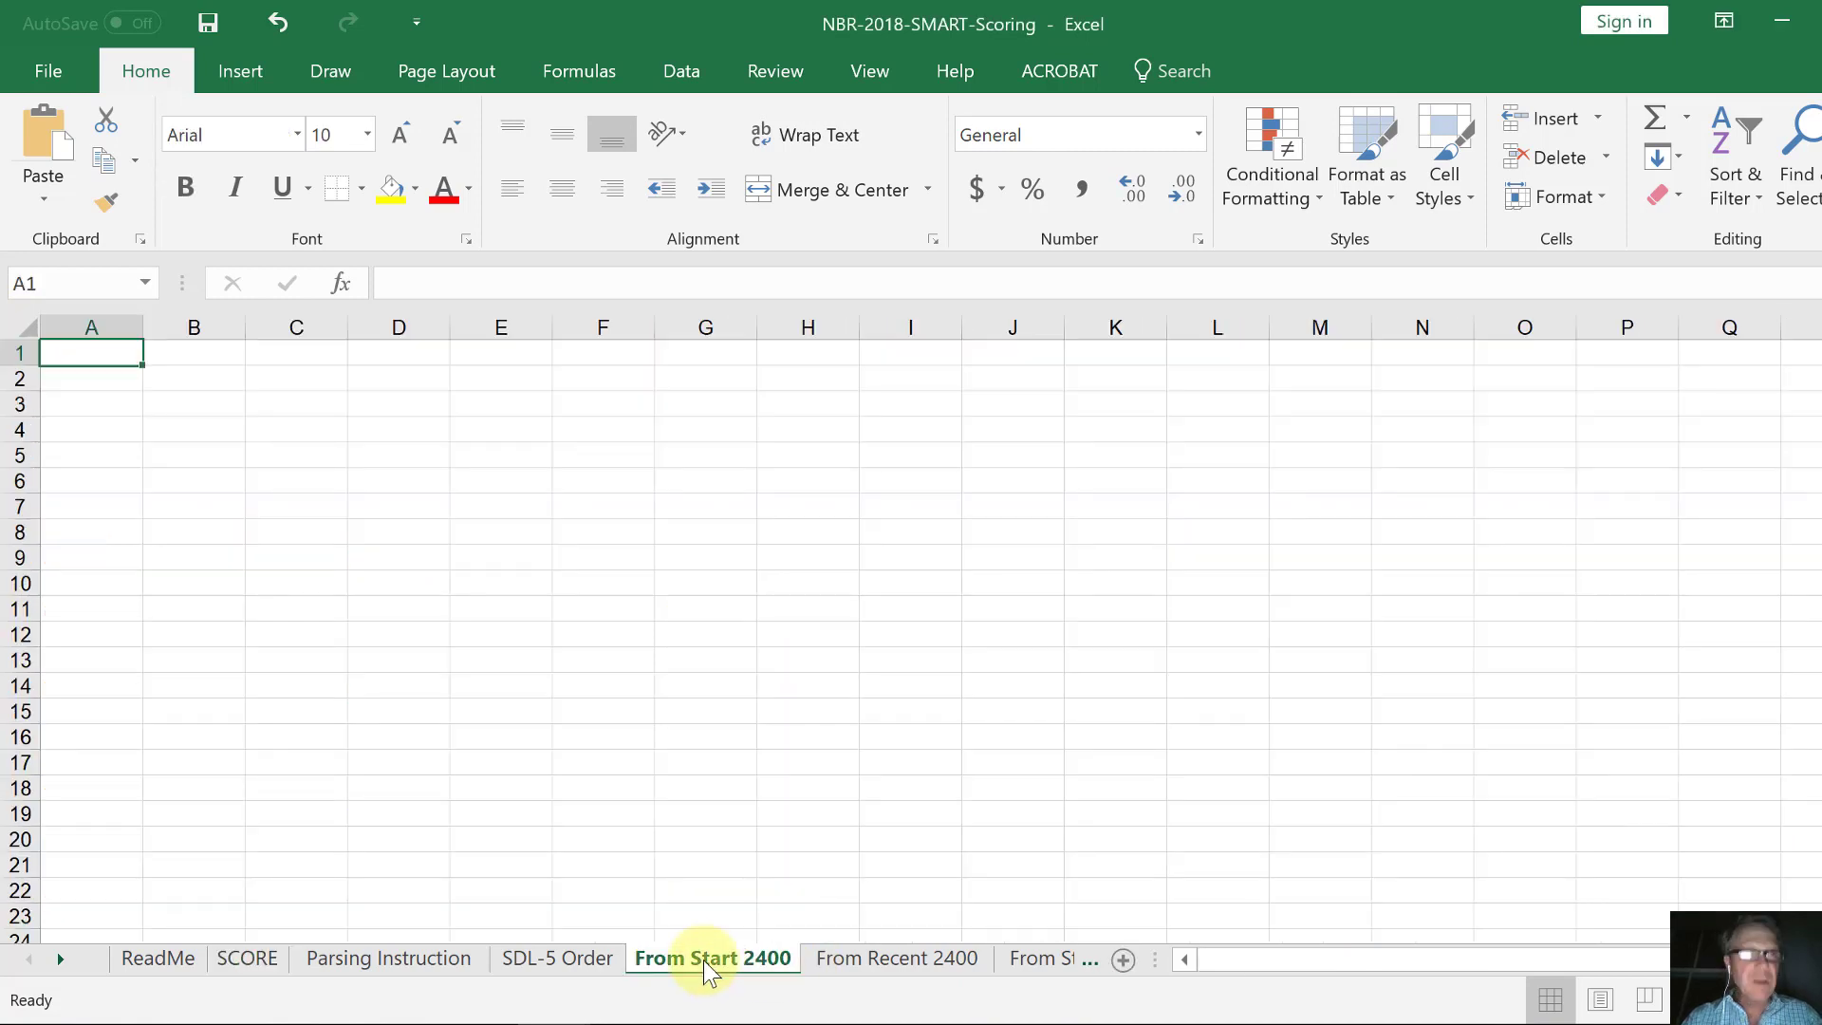
{"action": "type", "text": "http://bermudarace.com/entry/special-entry-prizes/stephens-brothers-youth-prize/"}
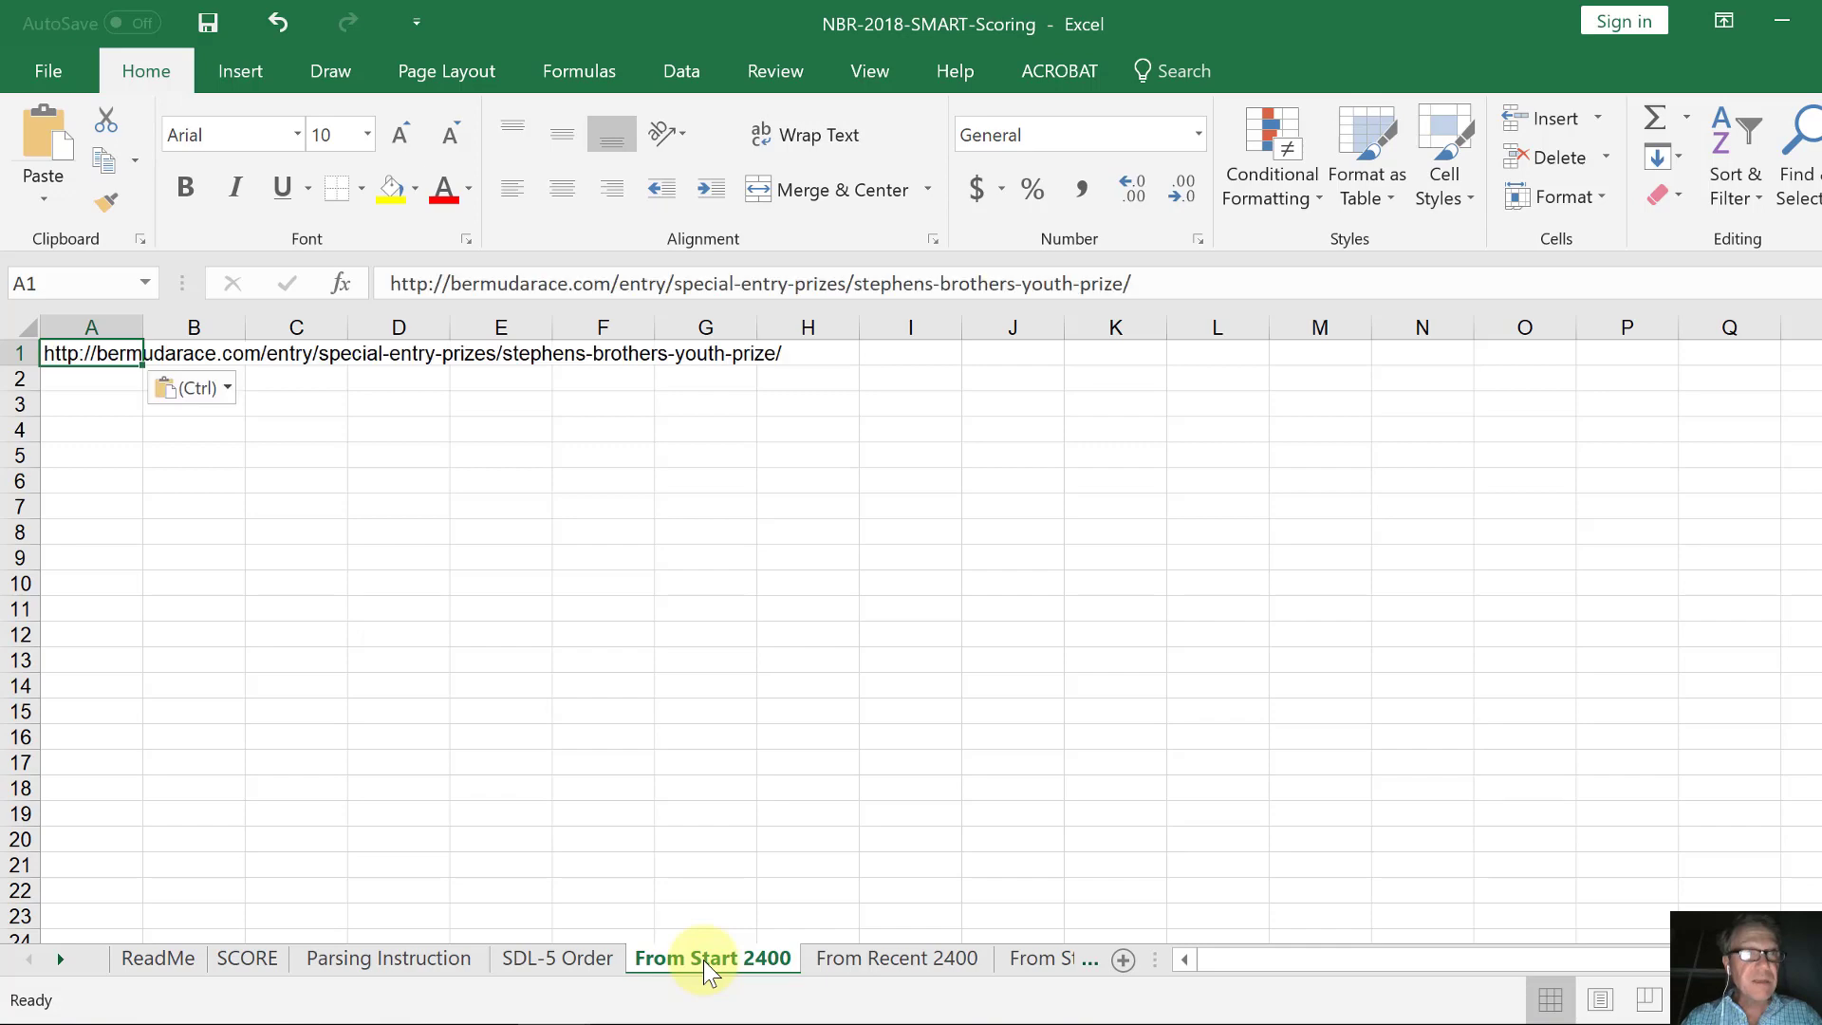
{"action": "key", "text": "ctrl+z"}
{"action": "key", "text": "alt+Tab"}
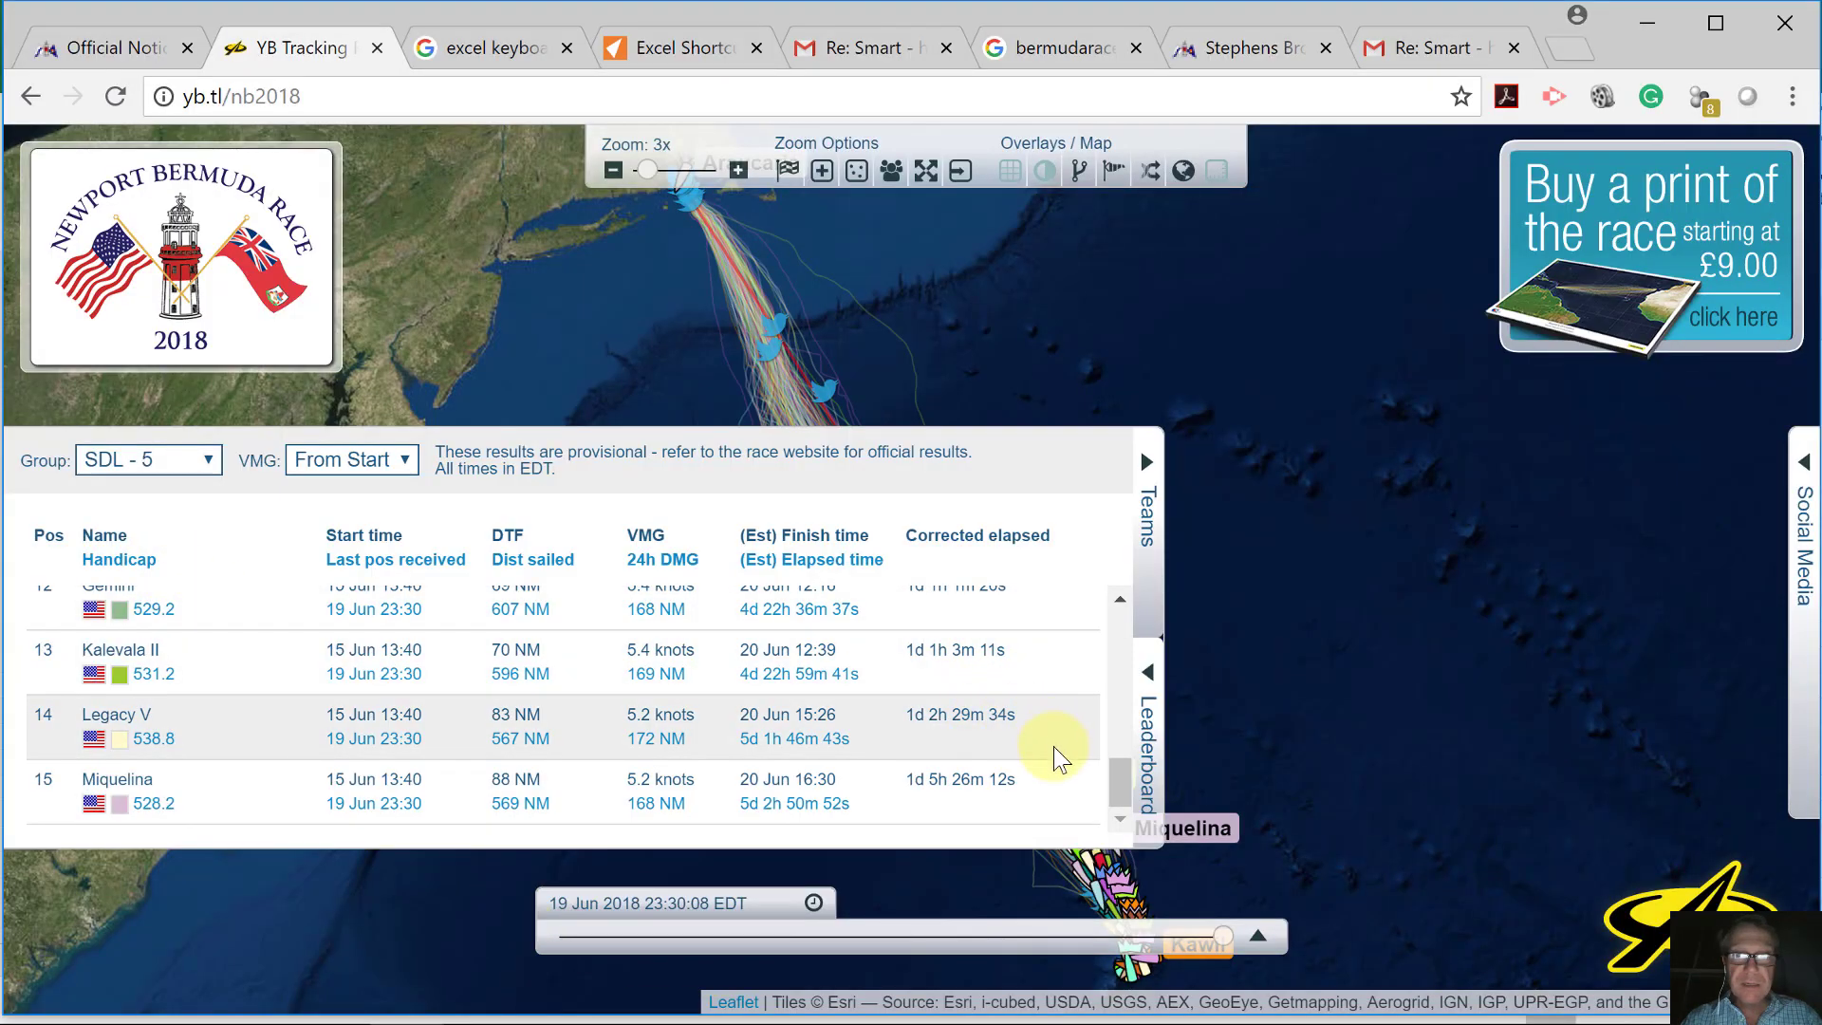
Copy all SDL - 5 leaderboard rows for VMG From Start and paste them at cell A1 of Excel's From Start 2400 sheet.
{"action": "left_click_drag", "start_coordinate": [1119, 765], "coordinate": [1106, 589]}
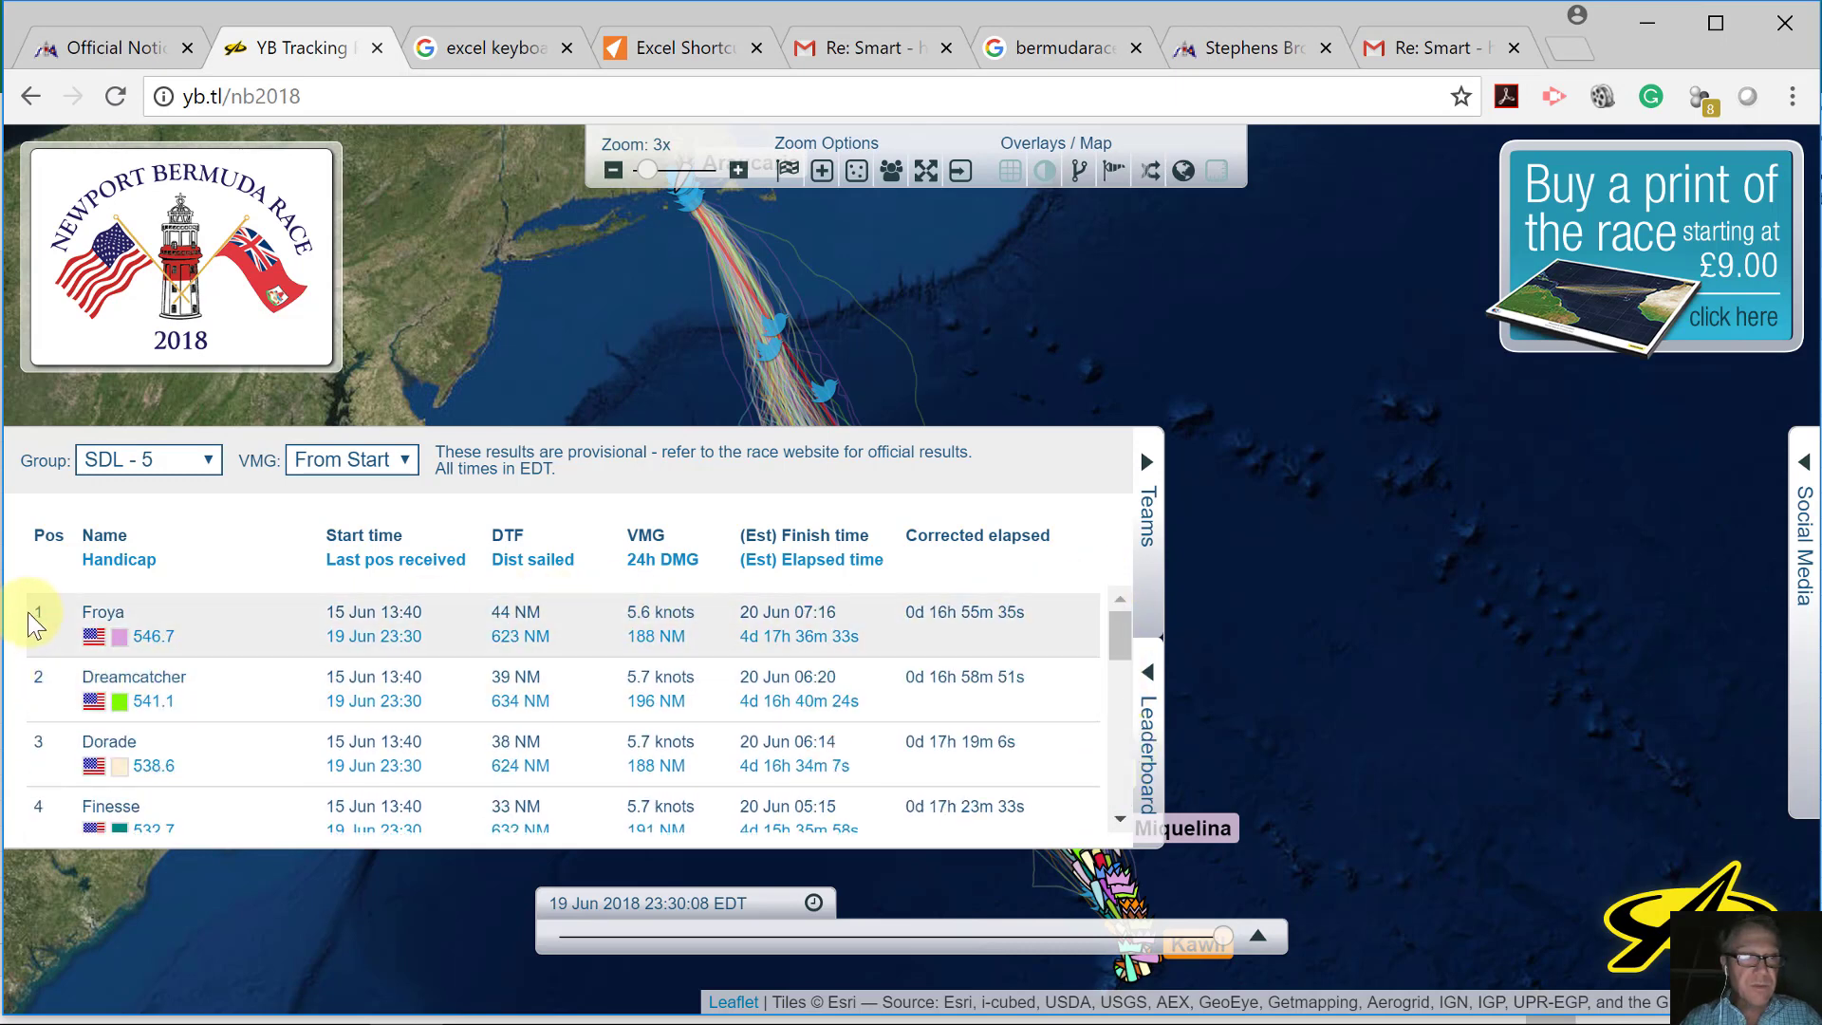
{"action": "left_click_drag", "start_coordinate": [37, 610], "coordinate": [1073, 786]}
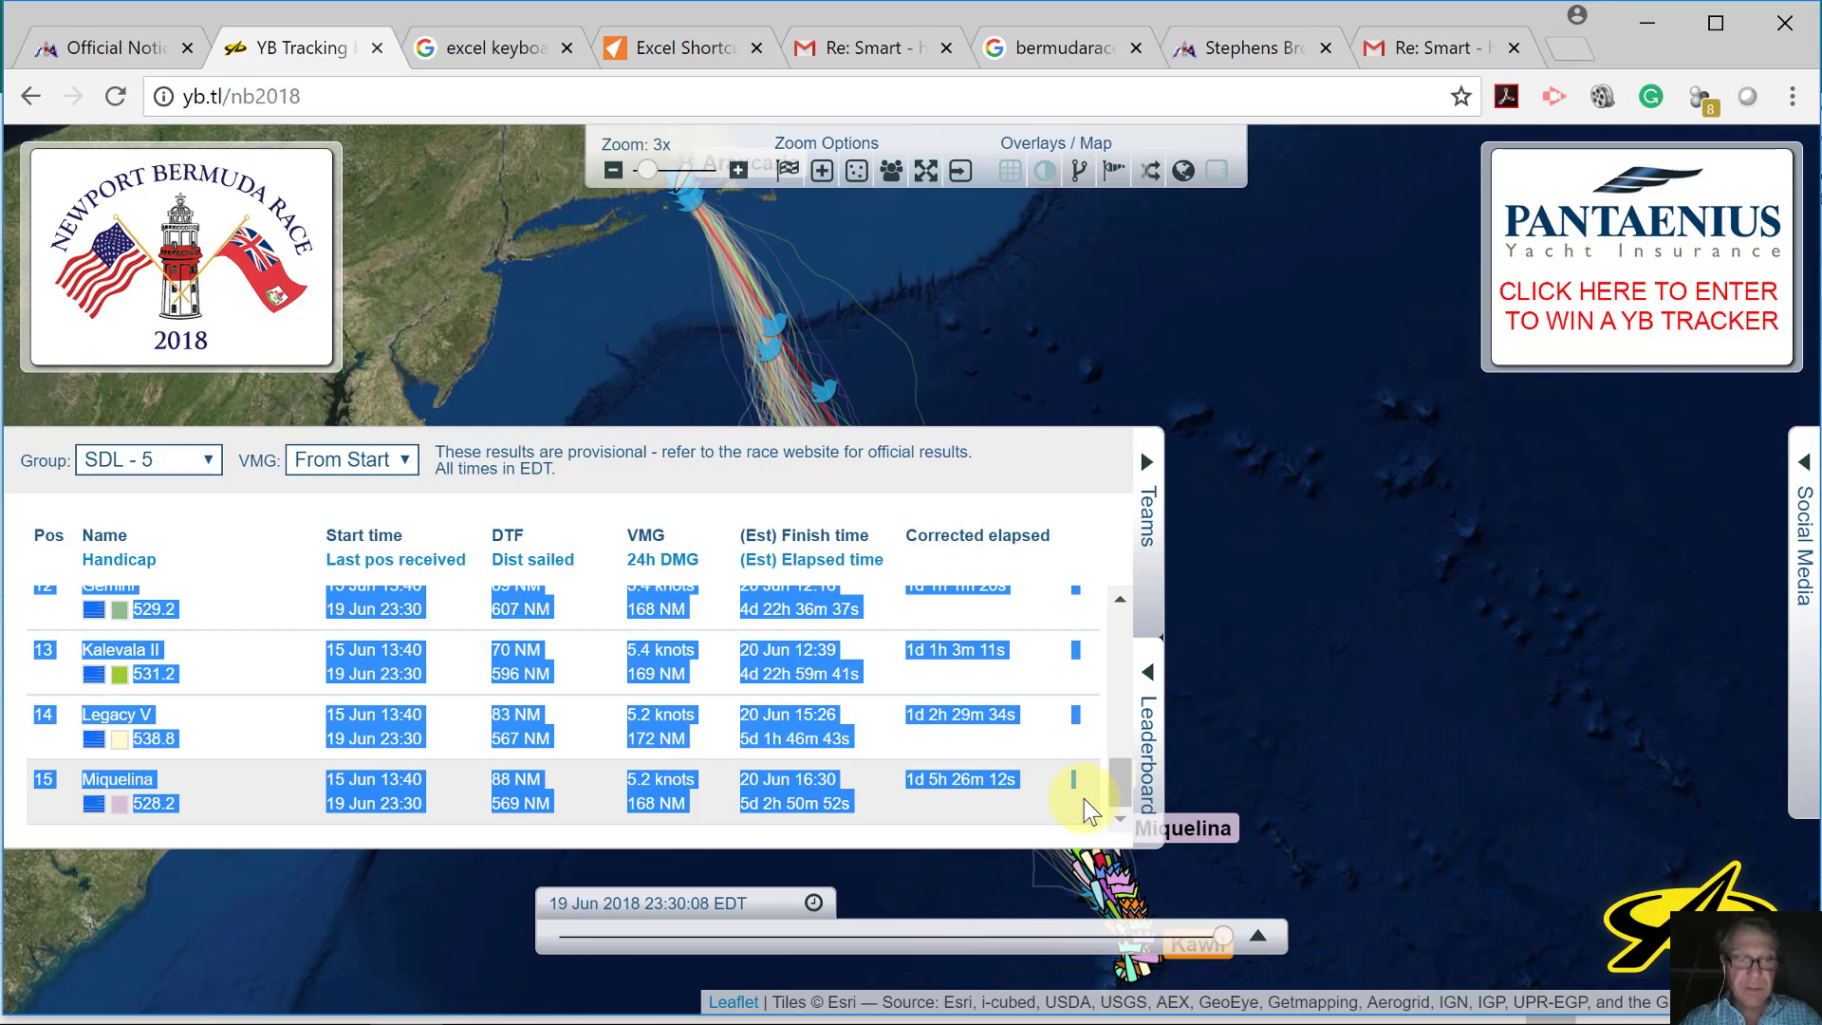
{"action": "key", "text": "alt+Tab"}
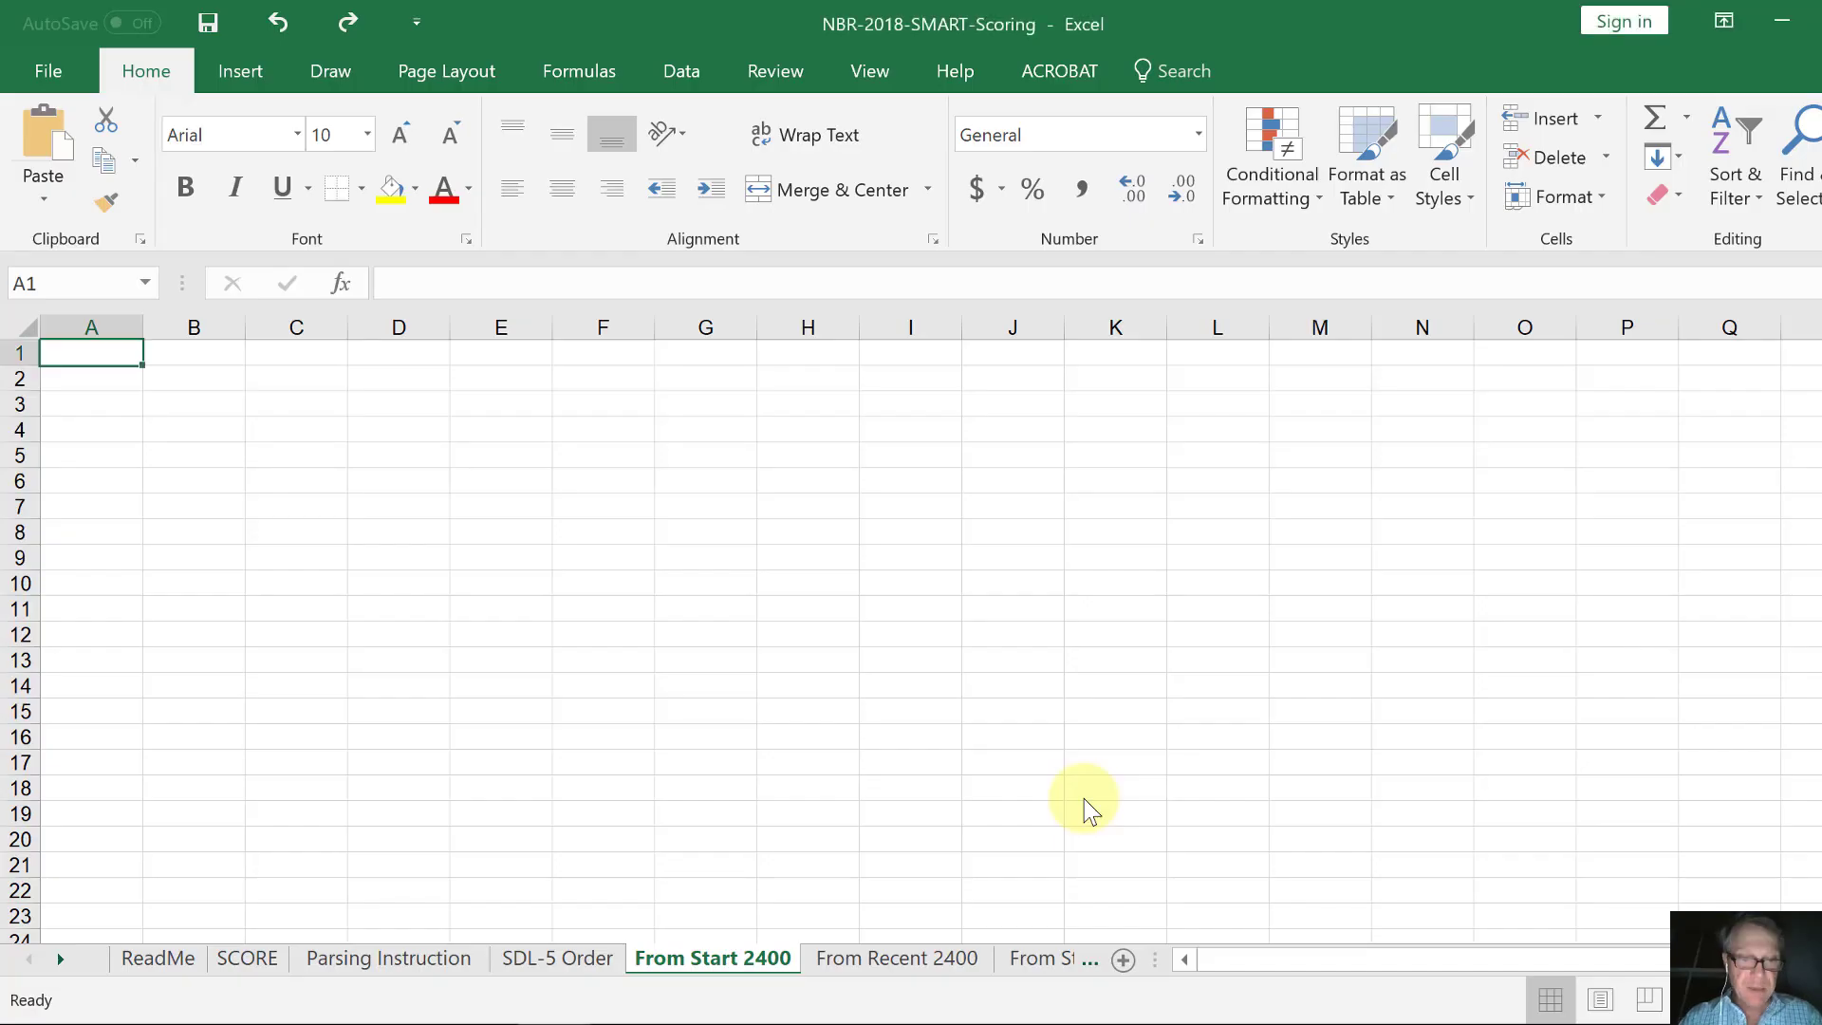
{"action": "key", "text": "ctrl+v"}
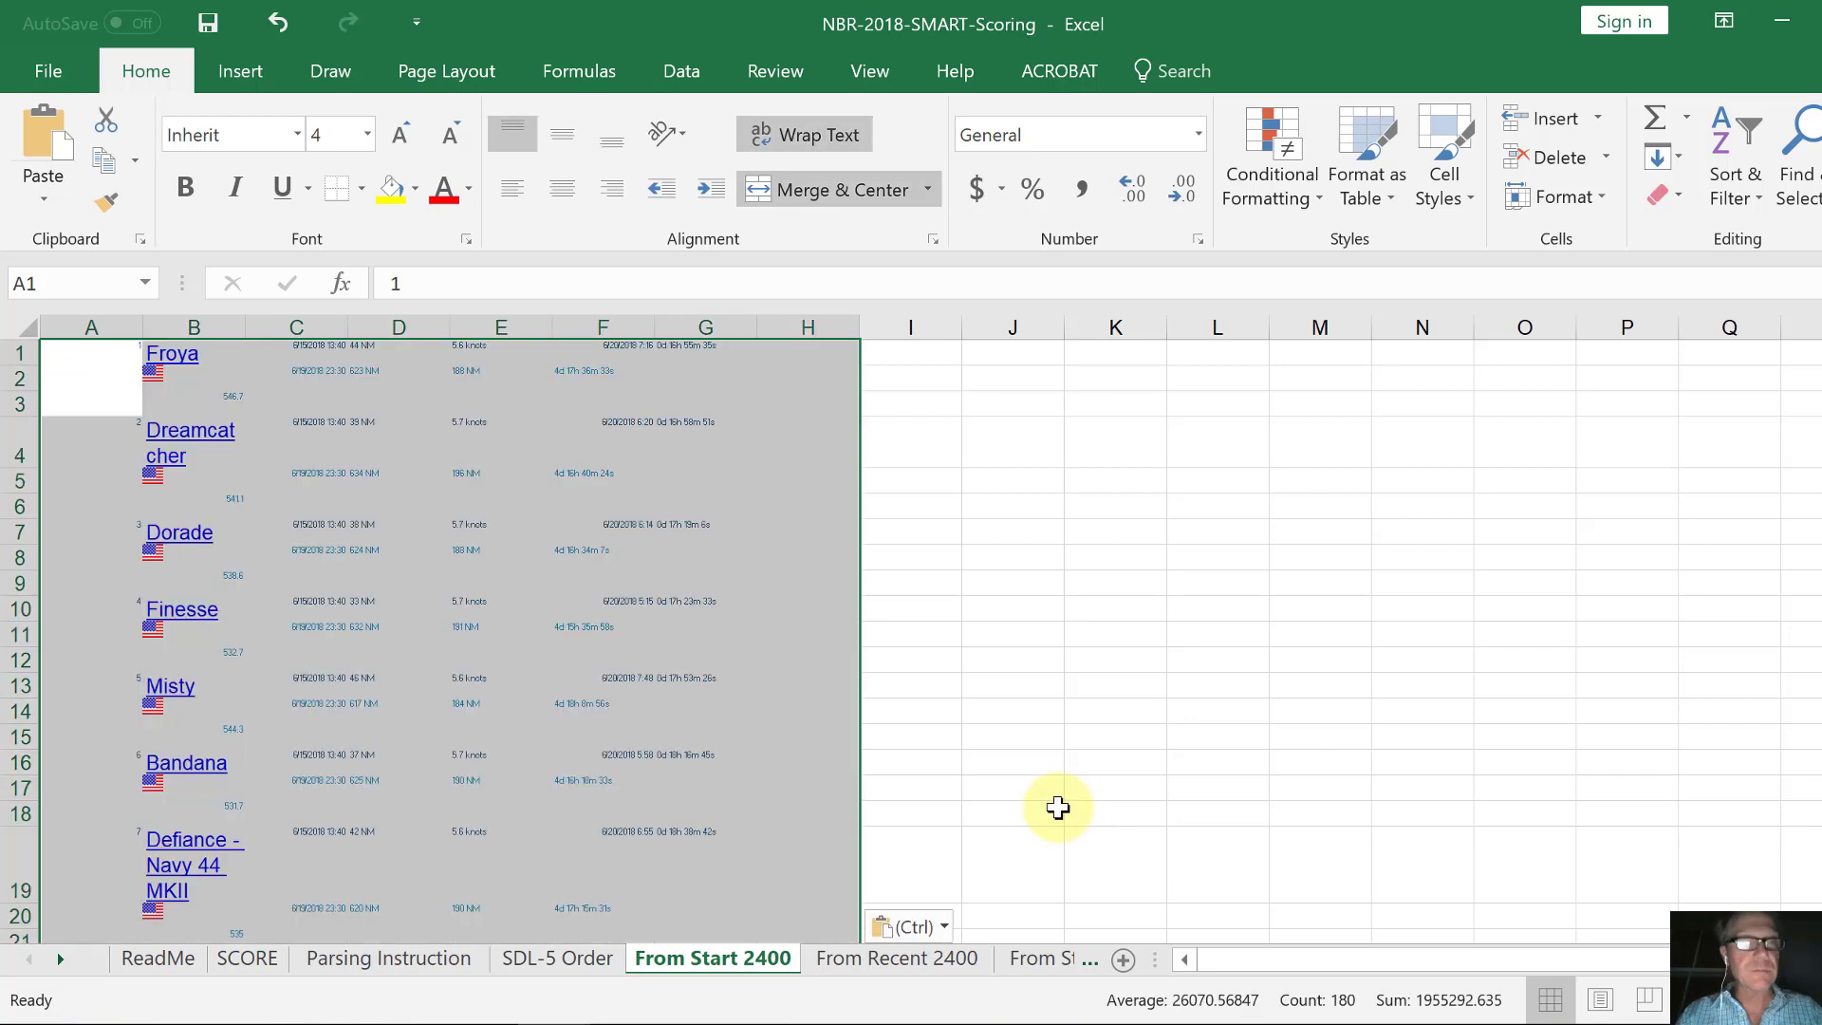
Rename the sheet holding the pasted leaderboard data as From Start 2330.
{"action": "double_click", "coordinate": [754, 964]}
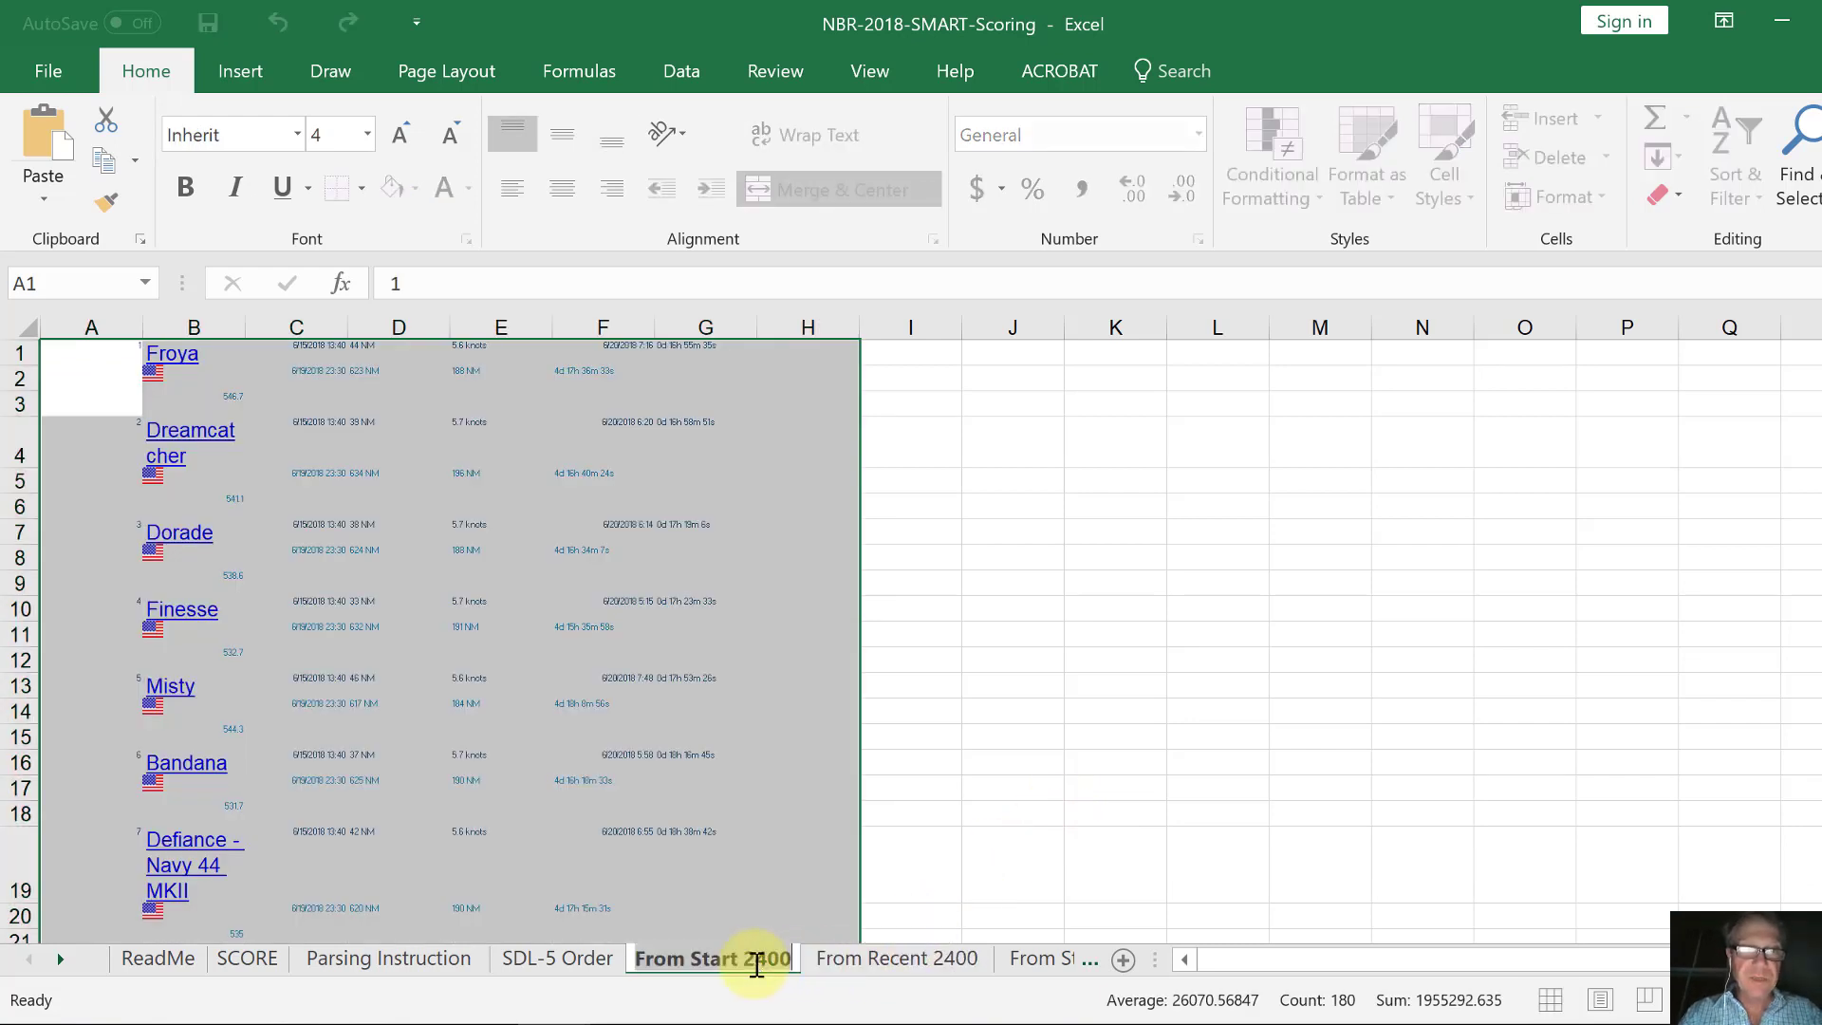
{"action": "left_click_drag", "start_coordinate": [759, 959], "coordinate": [798, 959]}
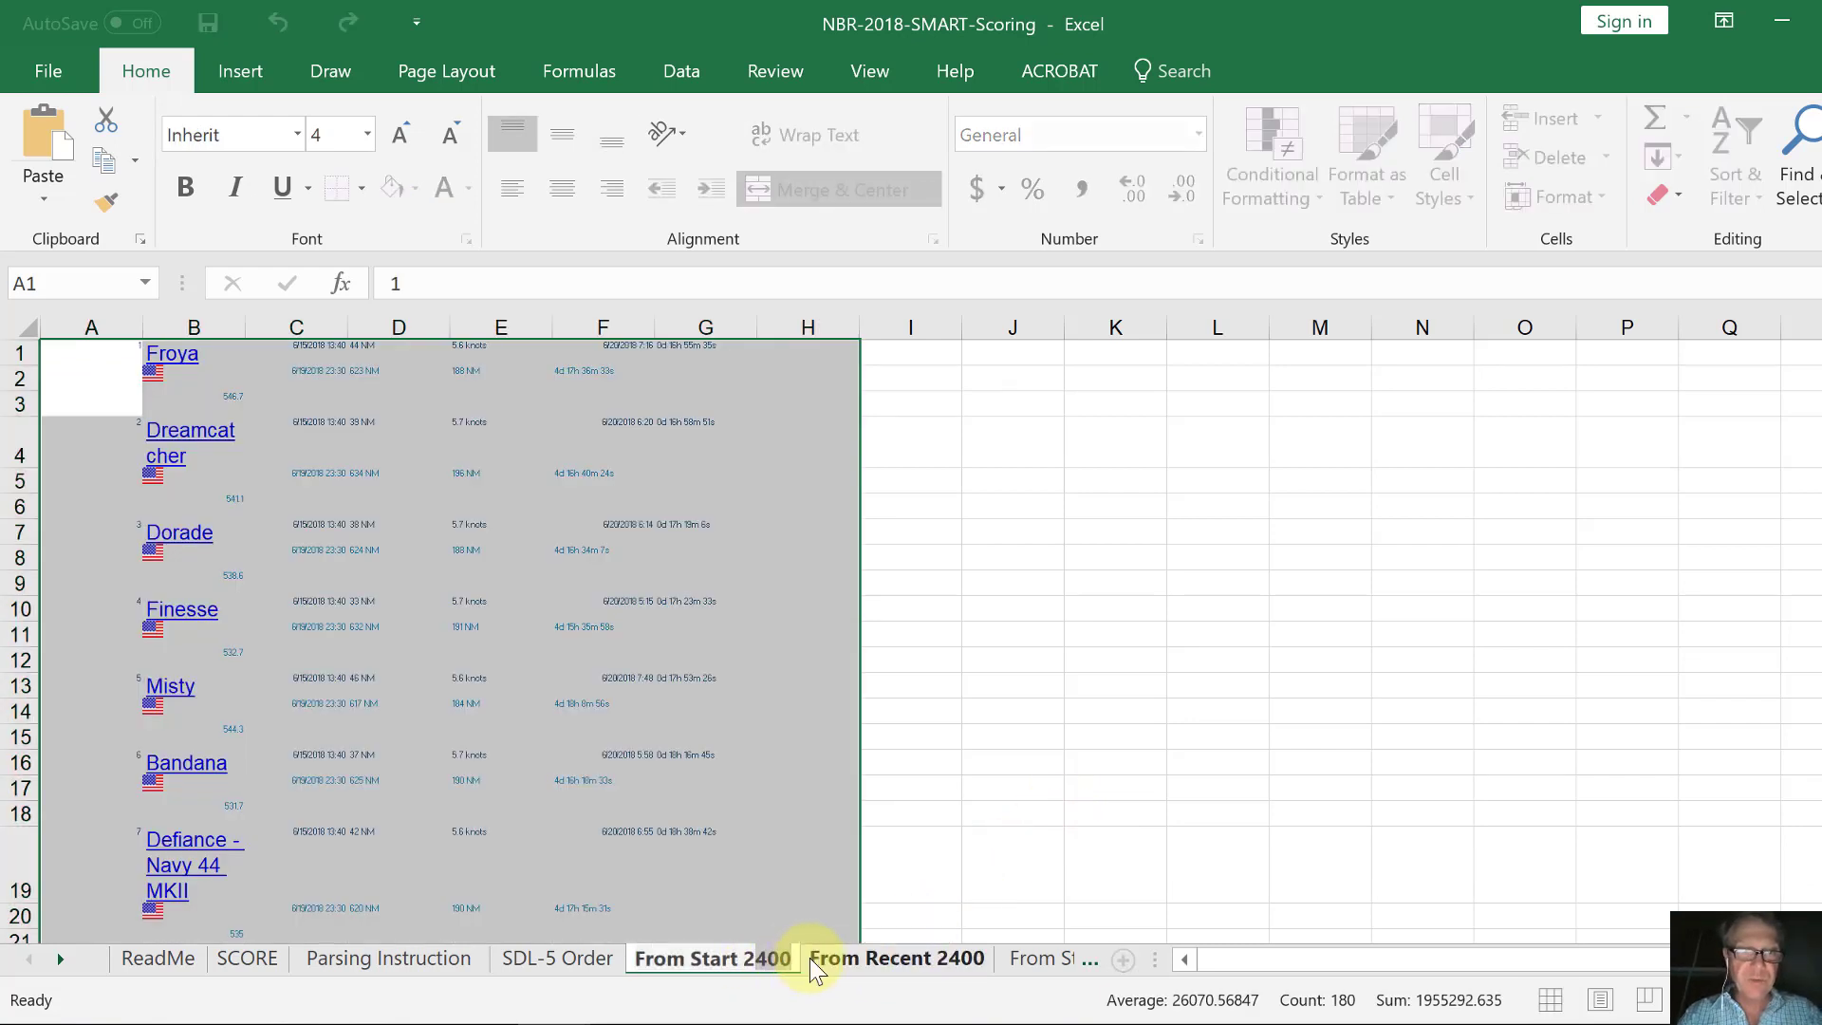
{"action": "type", "text": "330"}
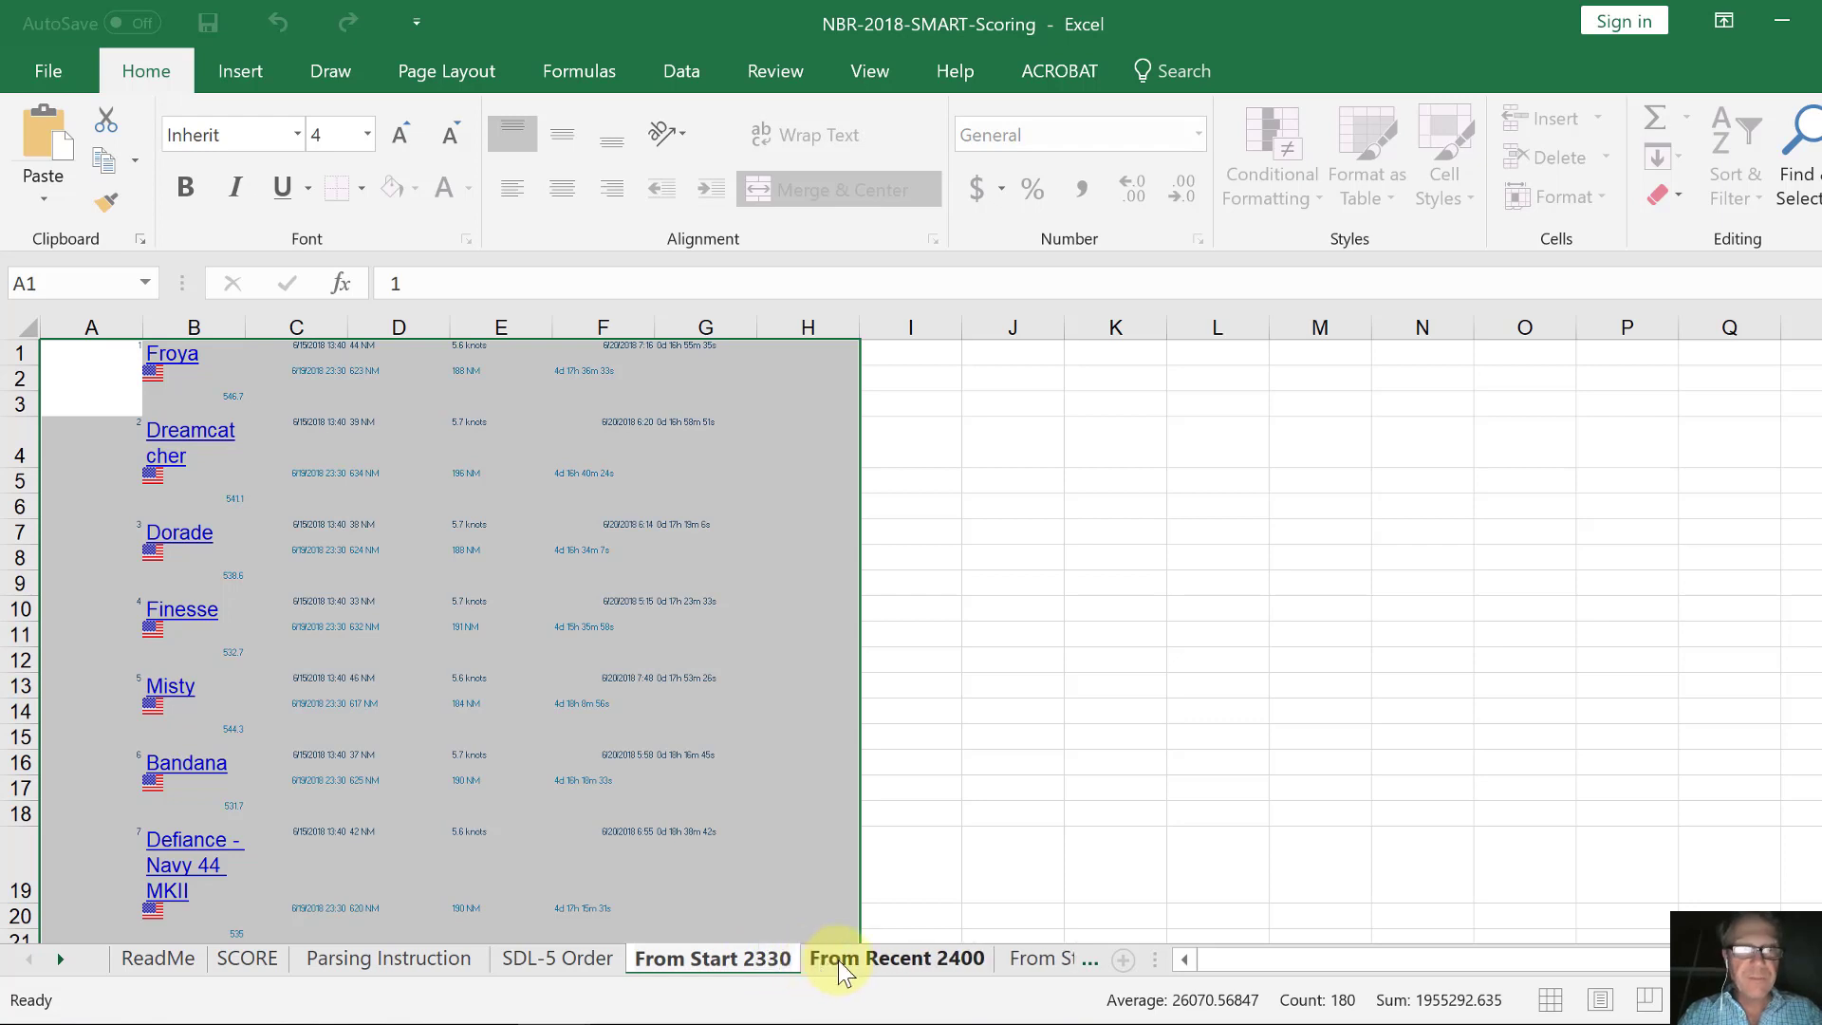
{"action": "left_click", "coordinate": [904, 887]}
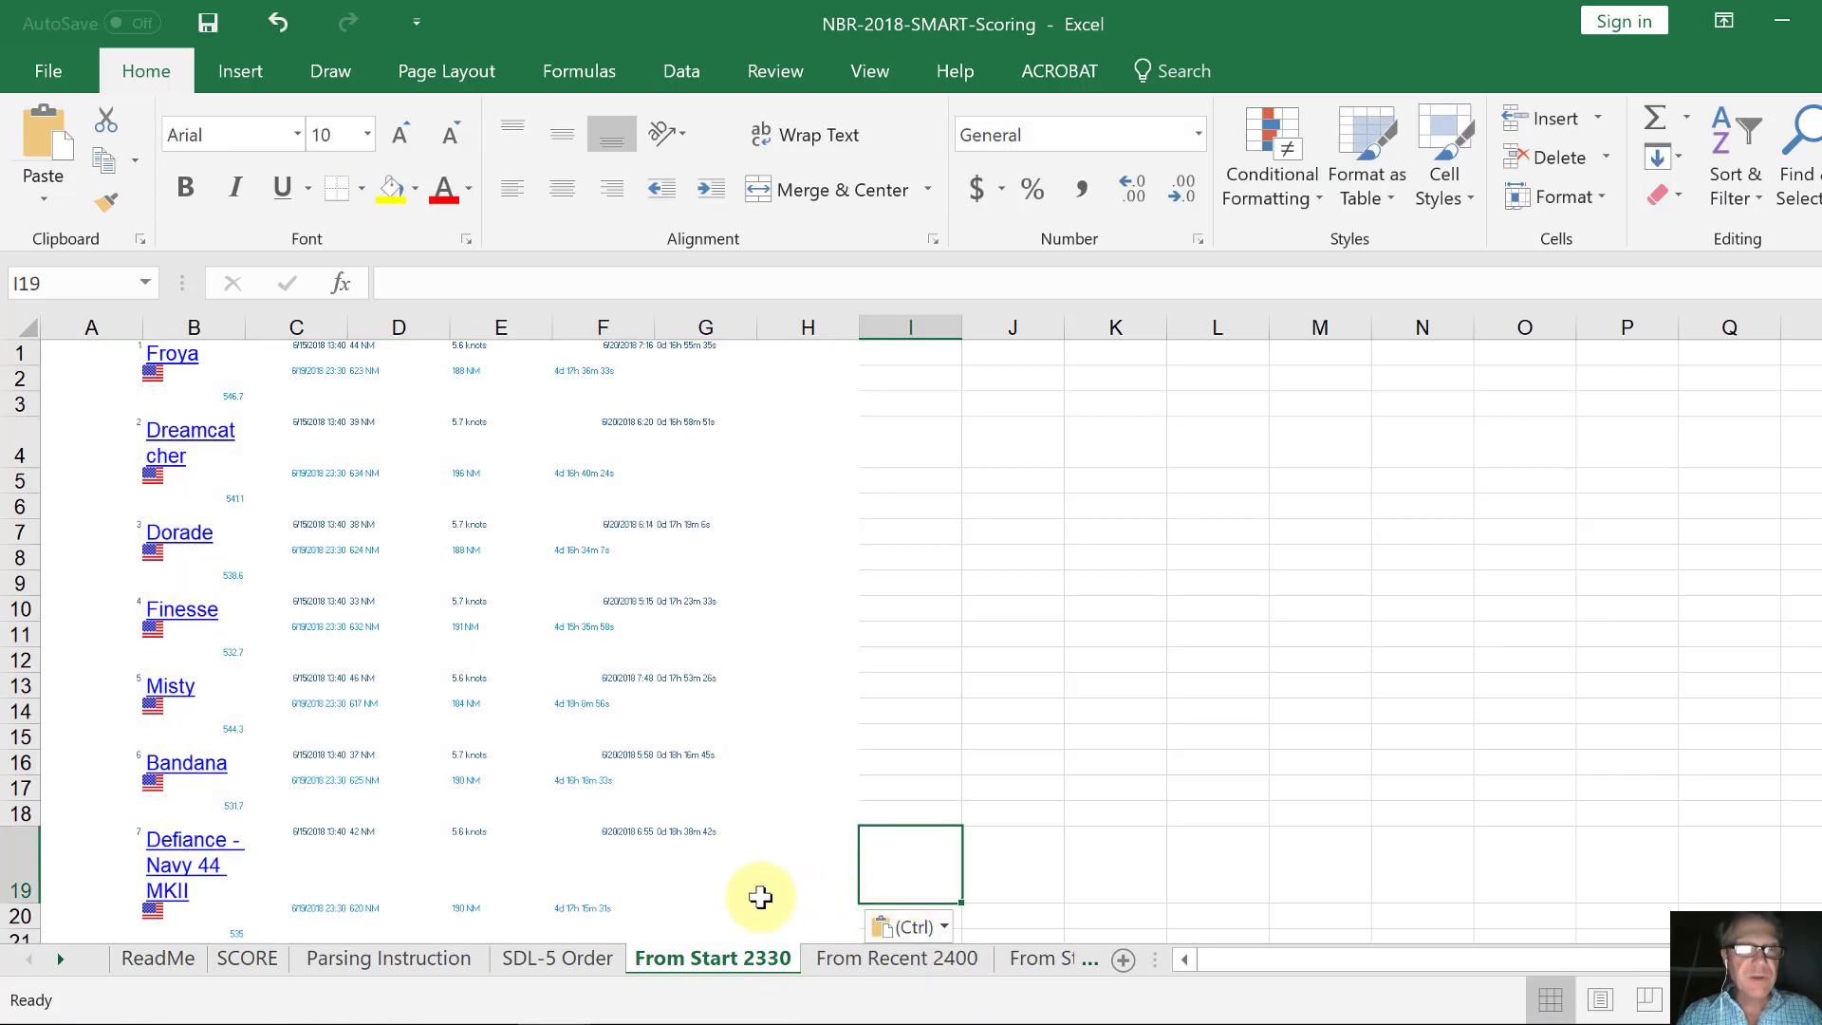
{"action": "left_click", "coordinate": [936, 740]}
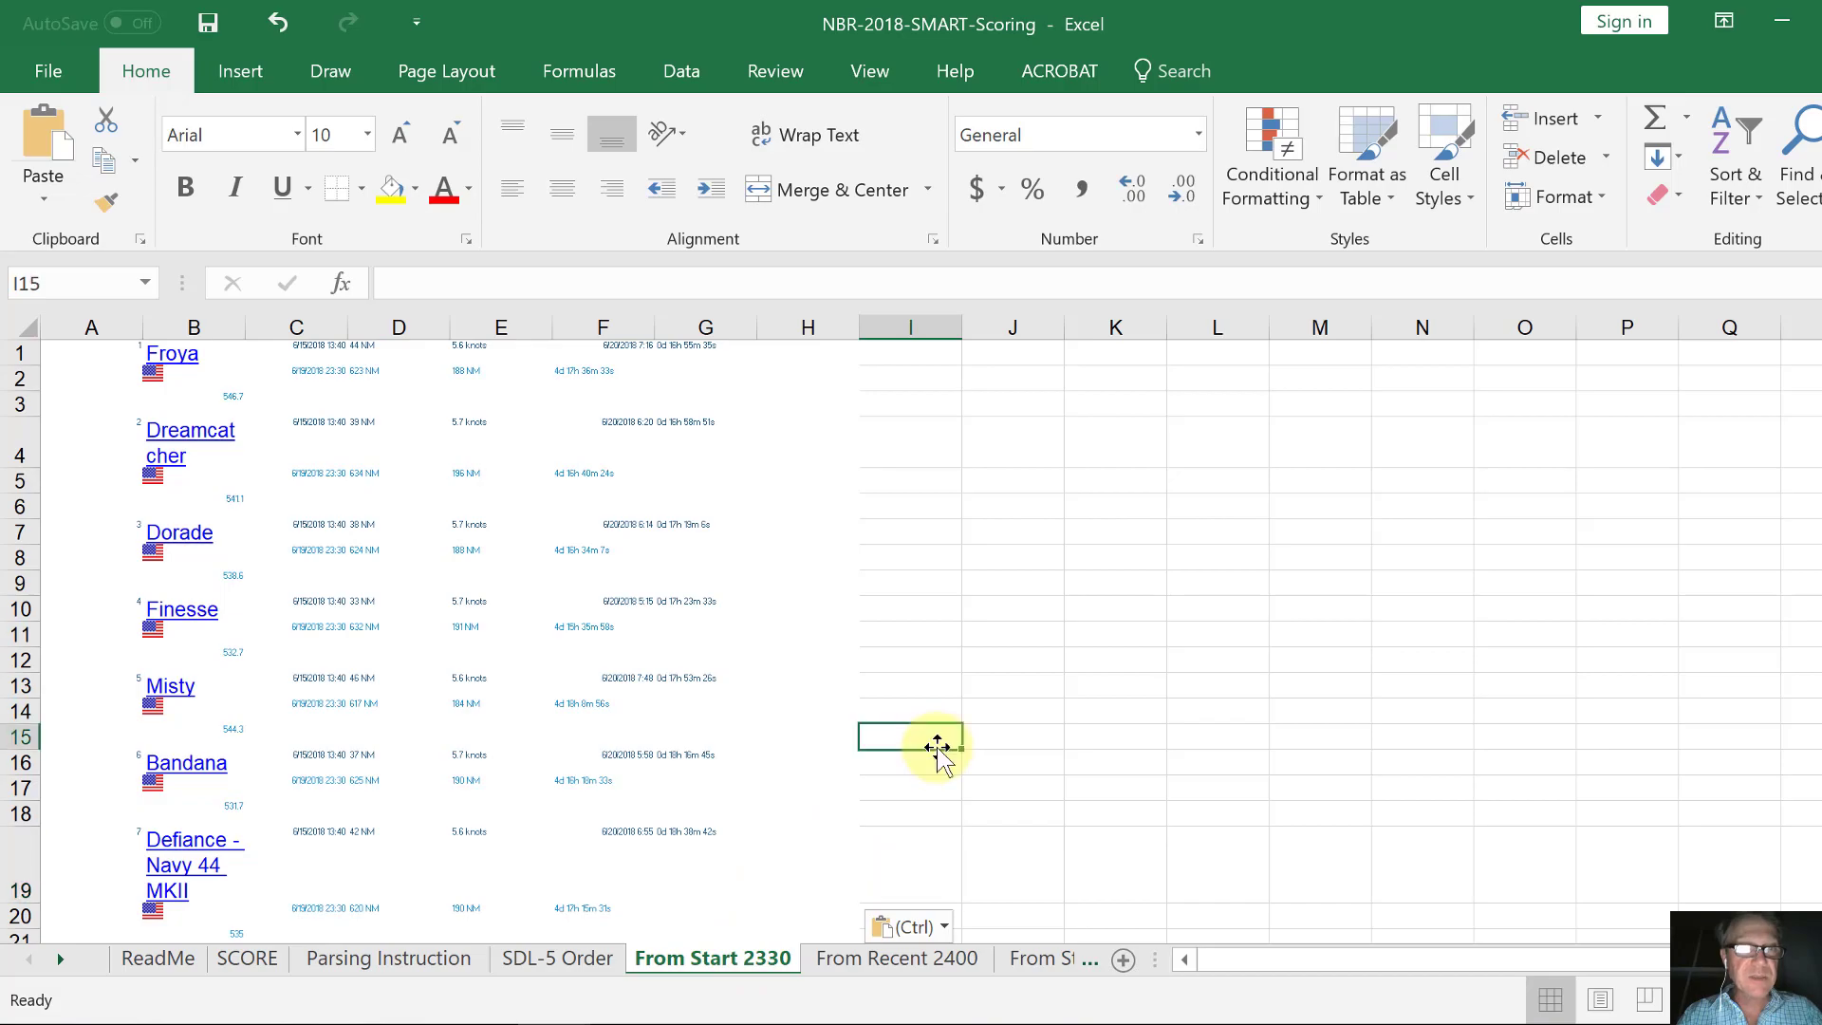
In the YB Tracking leaderboard for SDL - 5, switch VMG to Recent and copy all the rows.
{"action": "key", "text": "alt+Tab"}
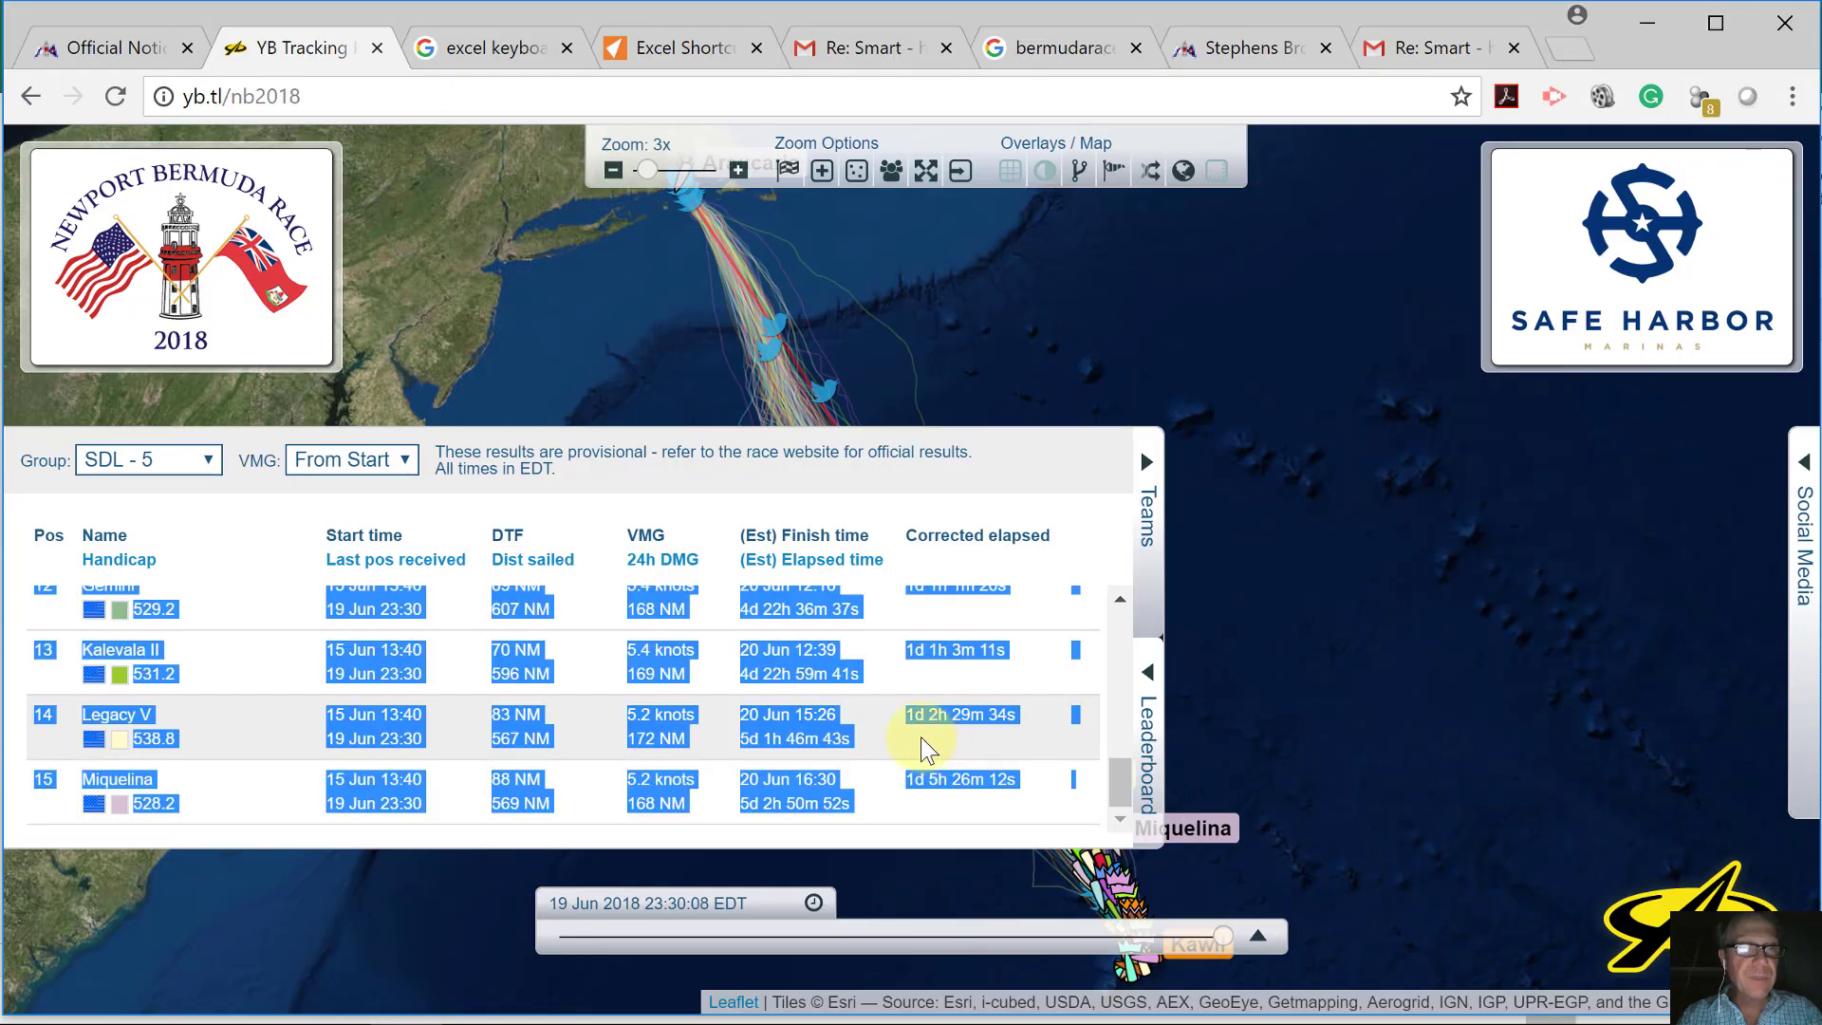
{"action": "left_click", "coordinate": [394, 462]}
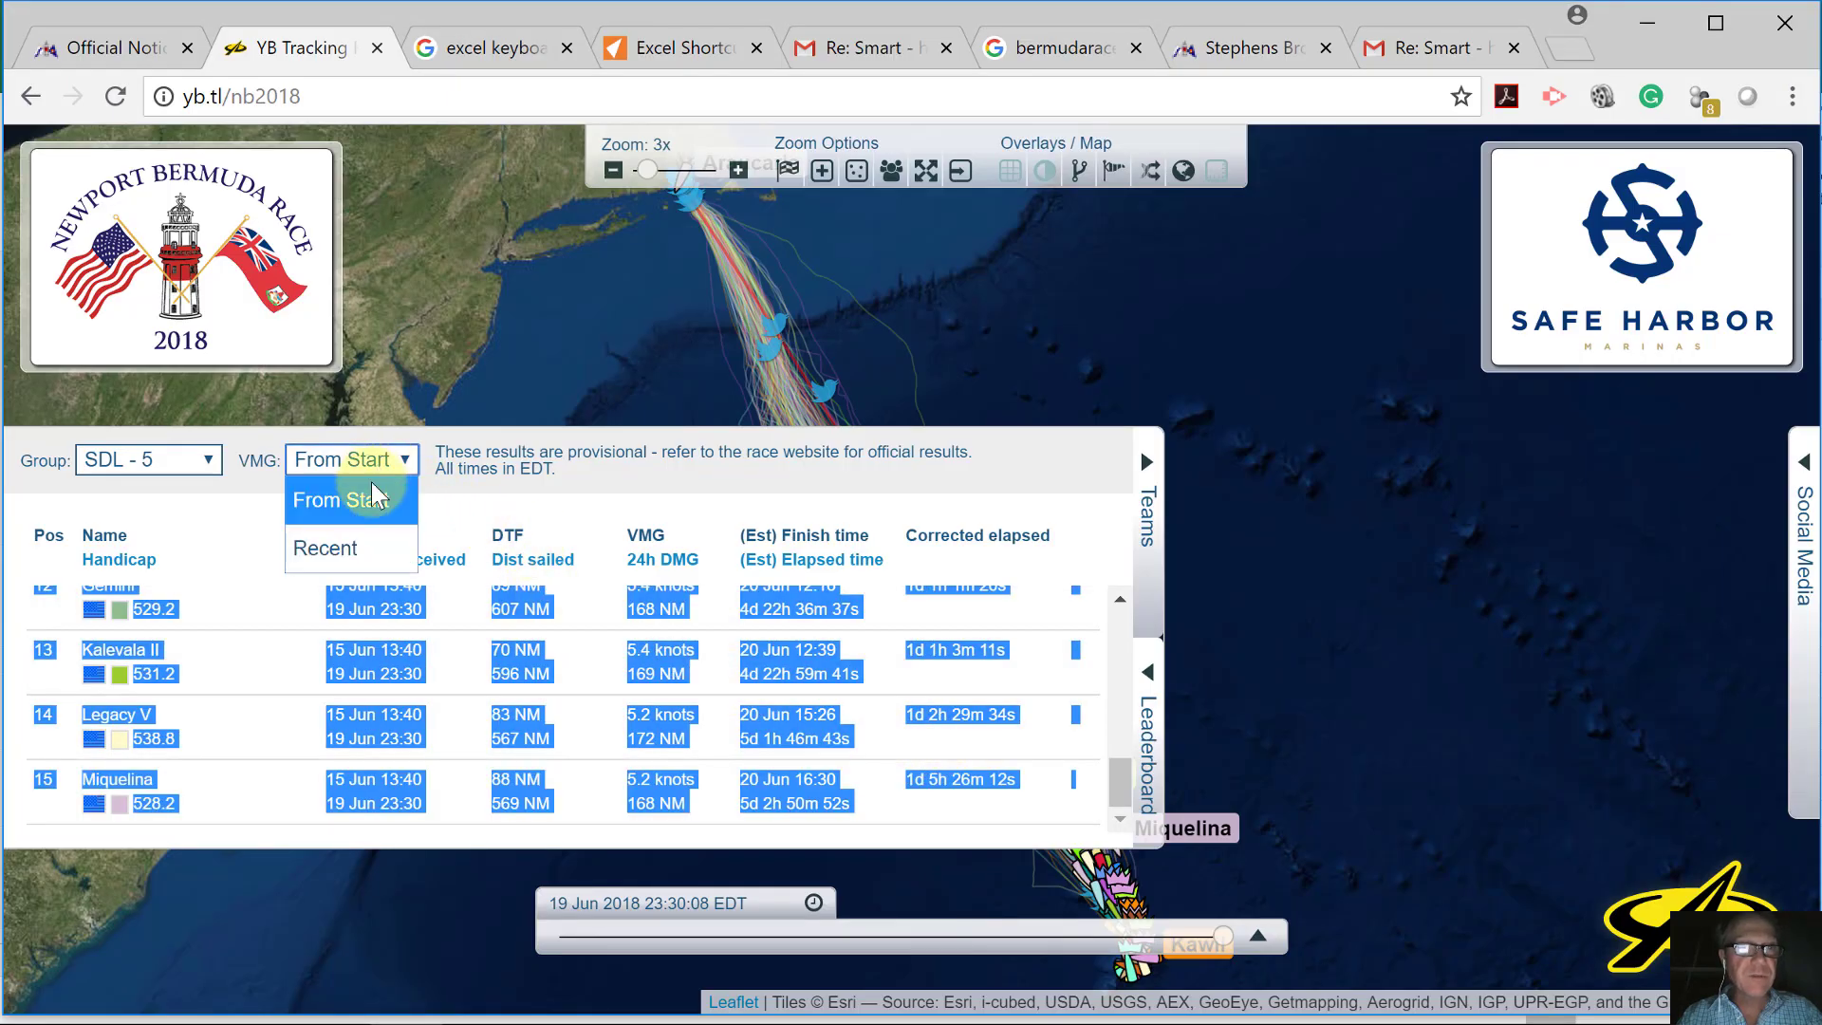
{"action": "left_click", "coordinate": [358, 551]}
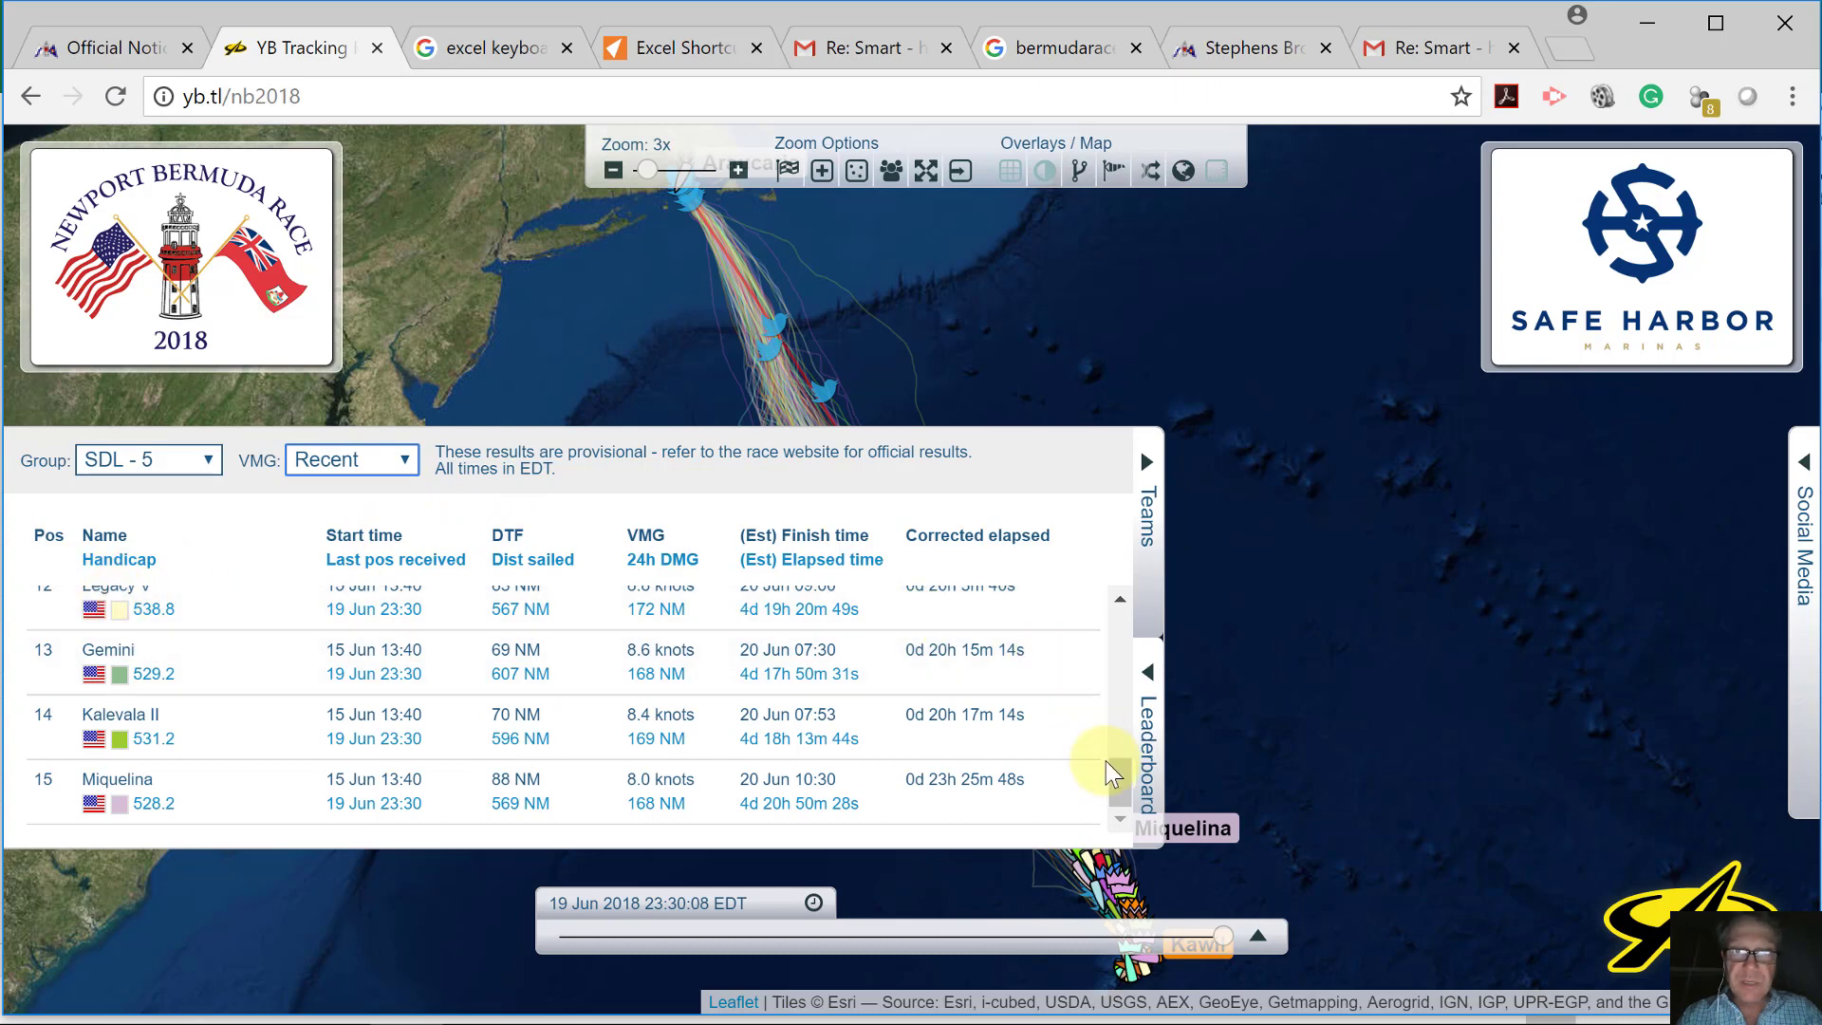
{"action": "left_click_drag", "start_coordinate": [1112, 773], "coordinate": [1118, 605]}
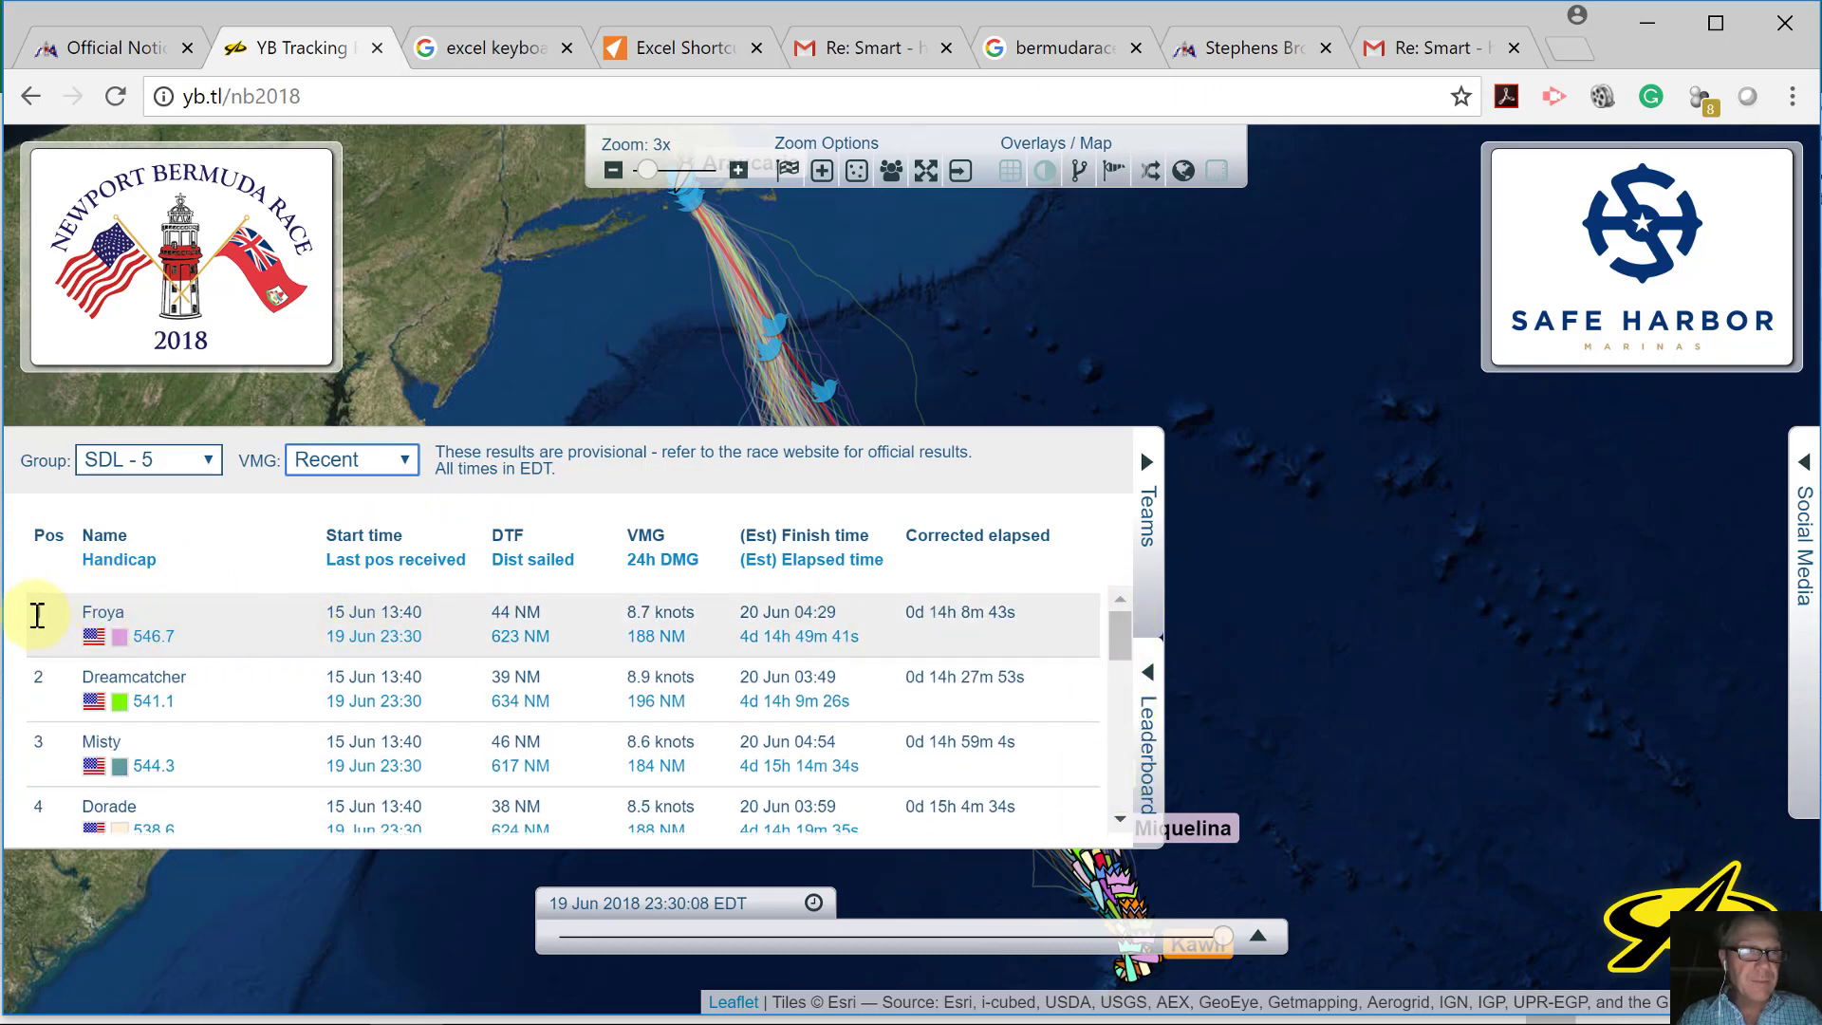
{"action": "left_click_drag", "start_coordinate": [37, 616], "coordinate": [1082, 802]}
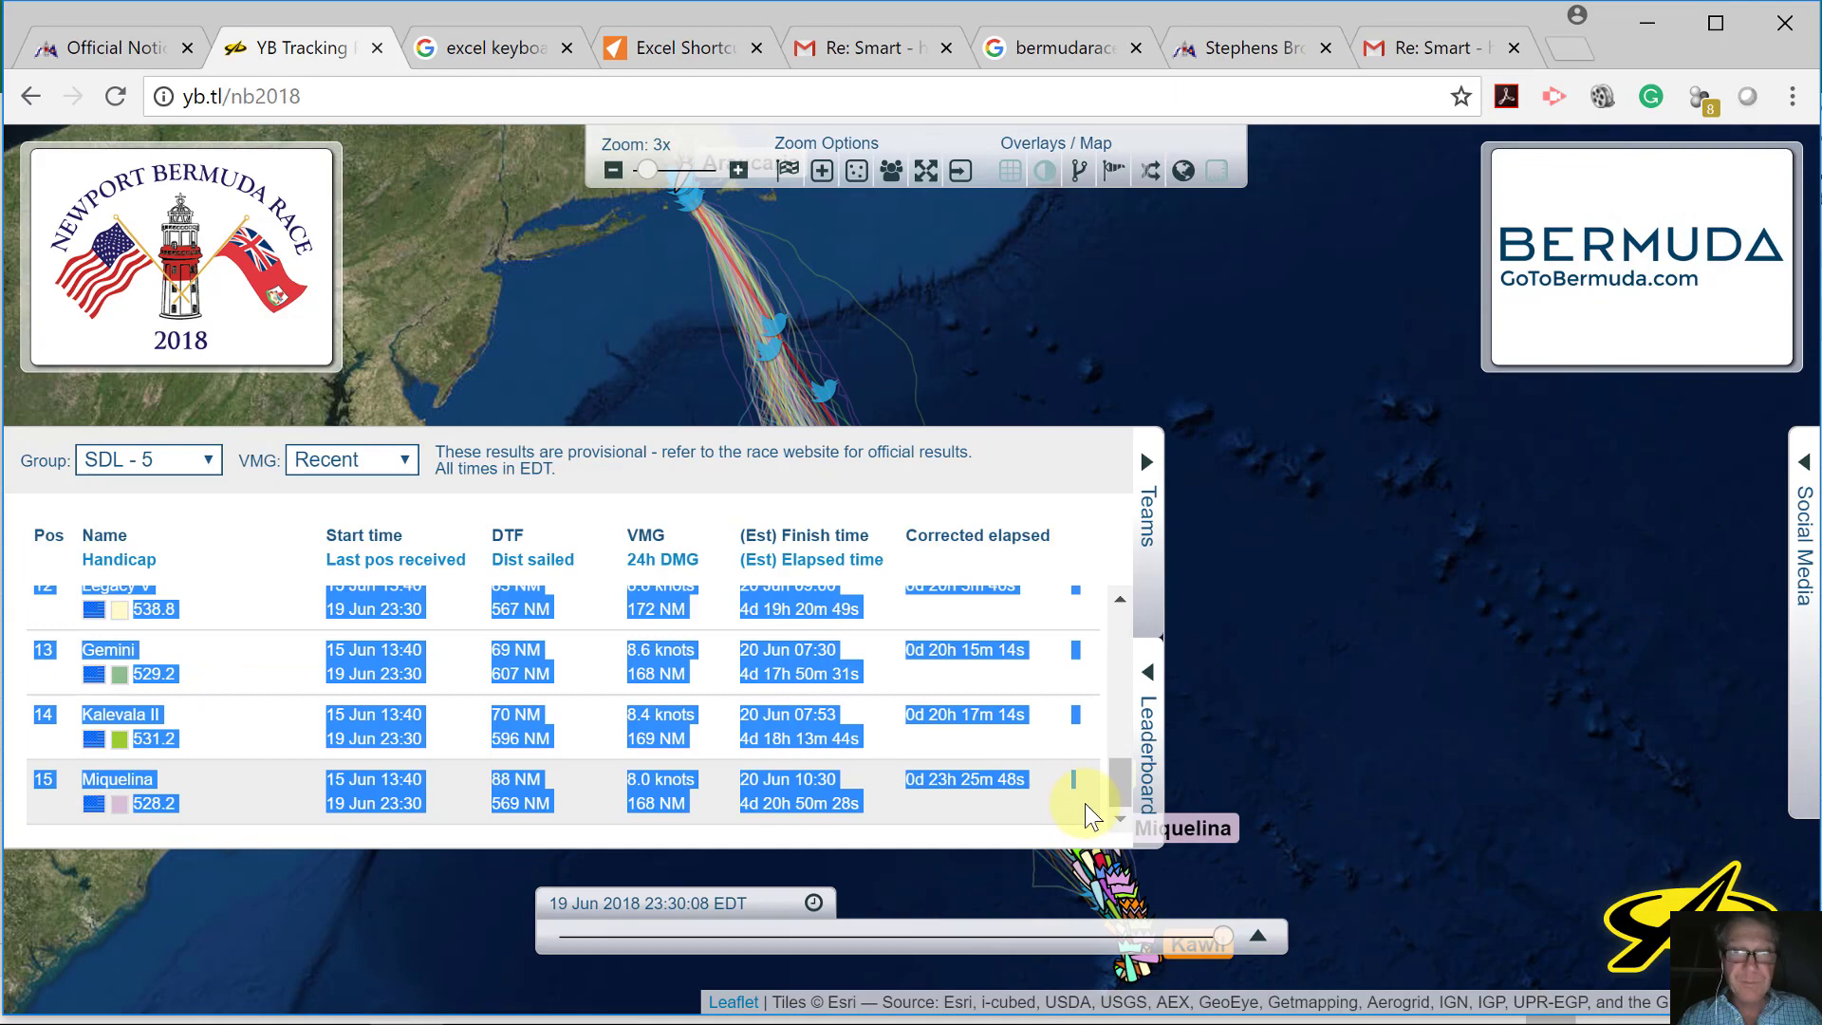
Switch to Excel and paste the Recent VMG leaderboard at cell A1 of the From Recent 2400 sheet.
{"action": "key", "text": "alt+Tab"}
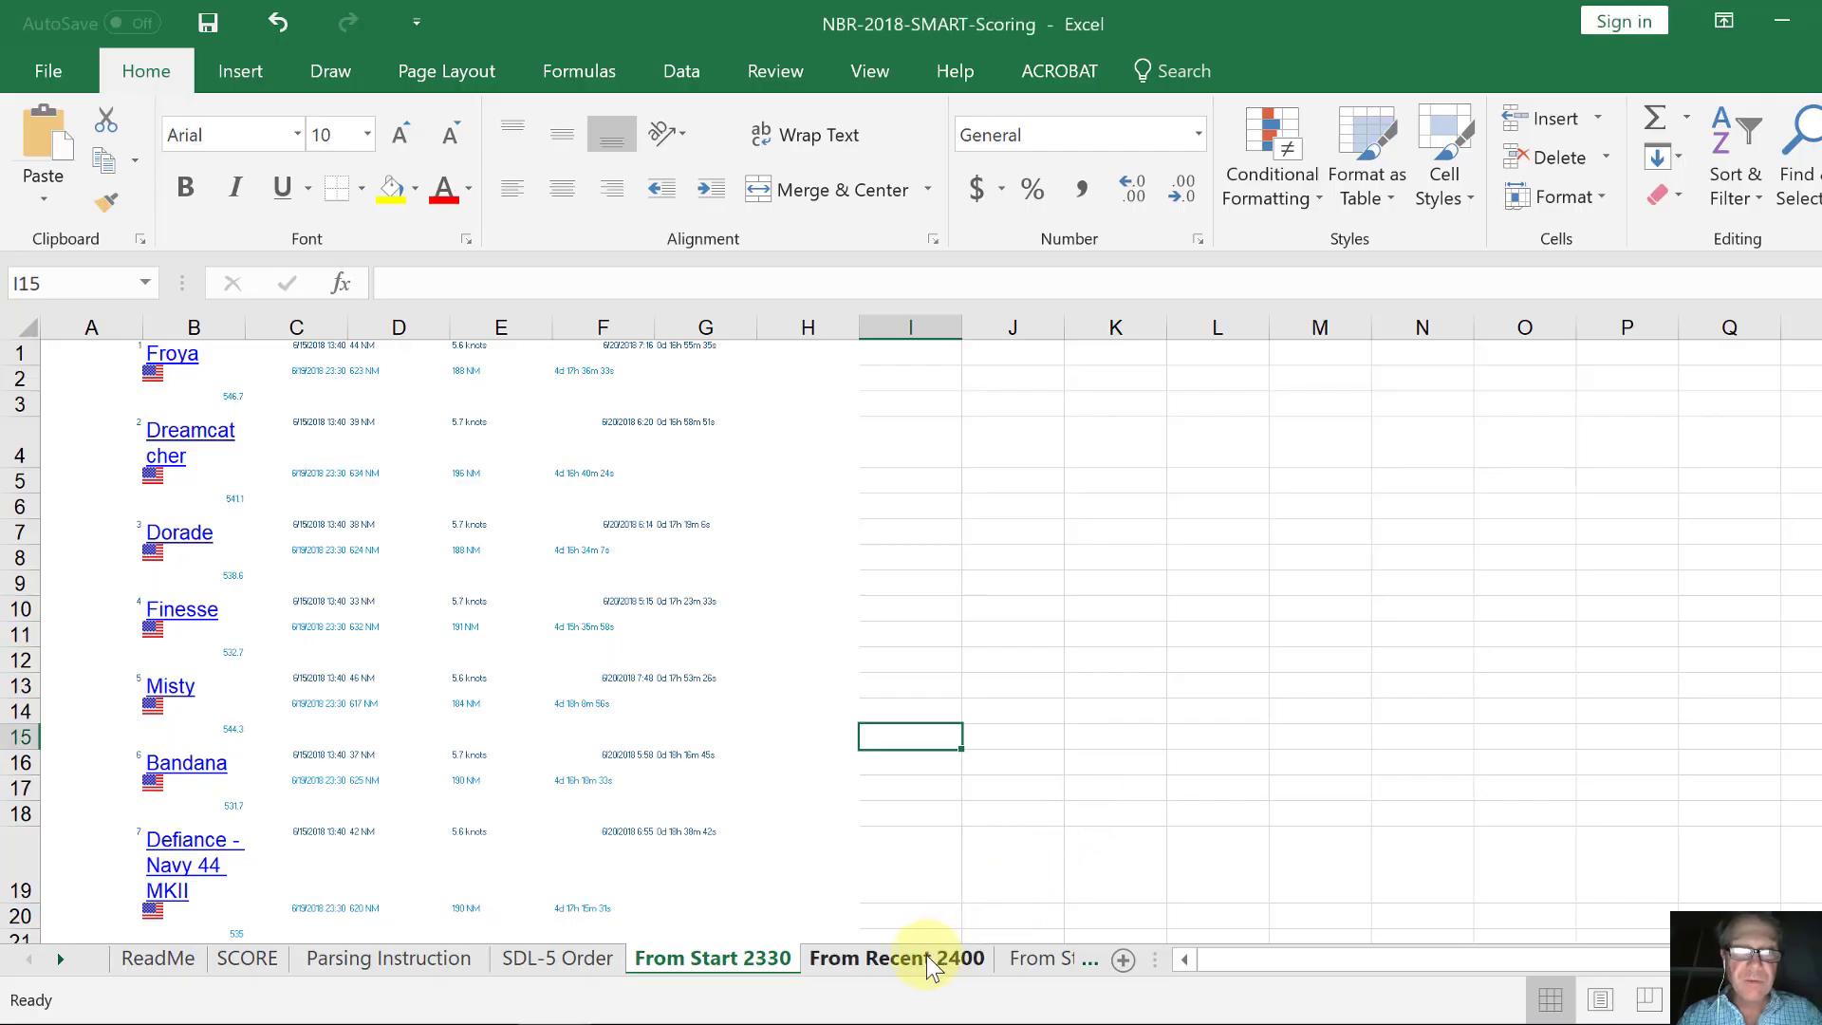
{"action": "left_click", "coordinate": [927, 958]}
{"action": "left_click", "coordinate": [95, 359]}
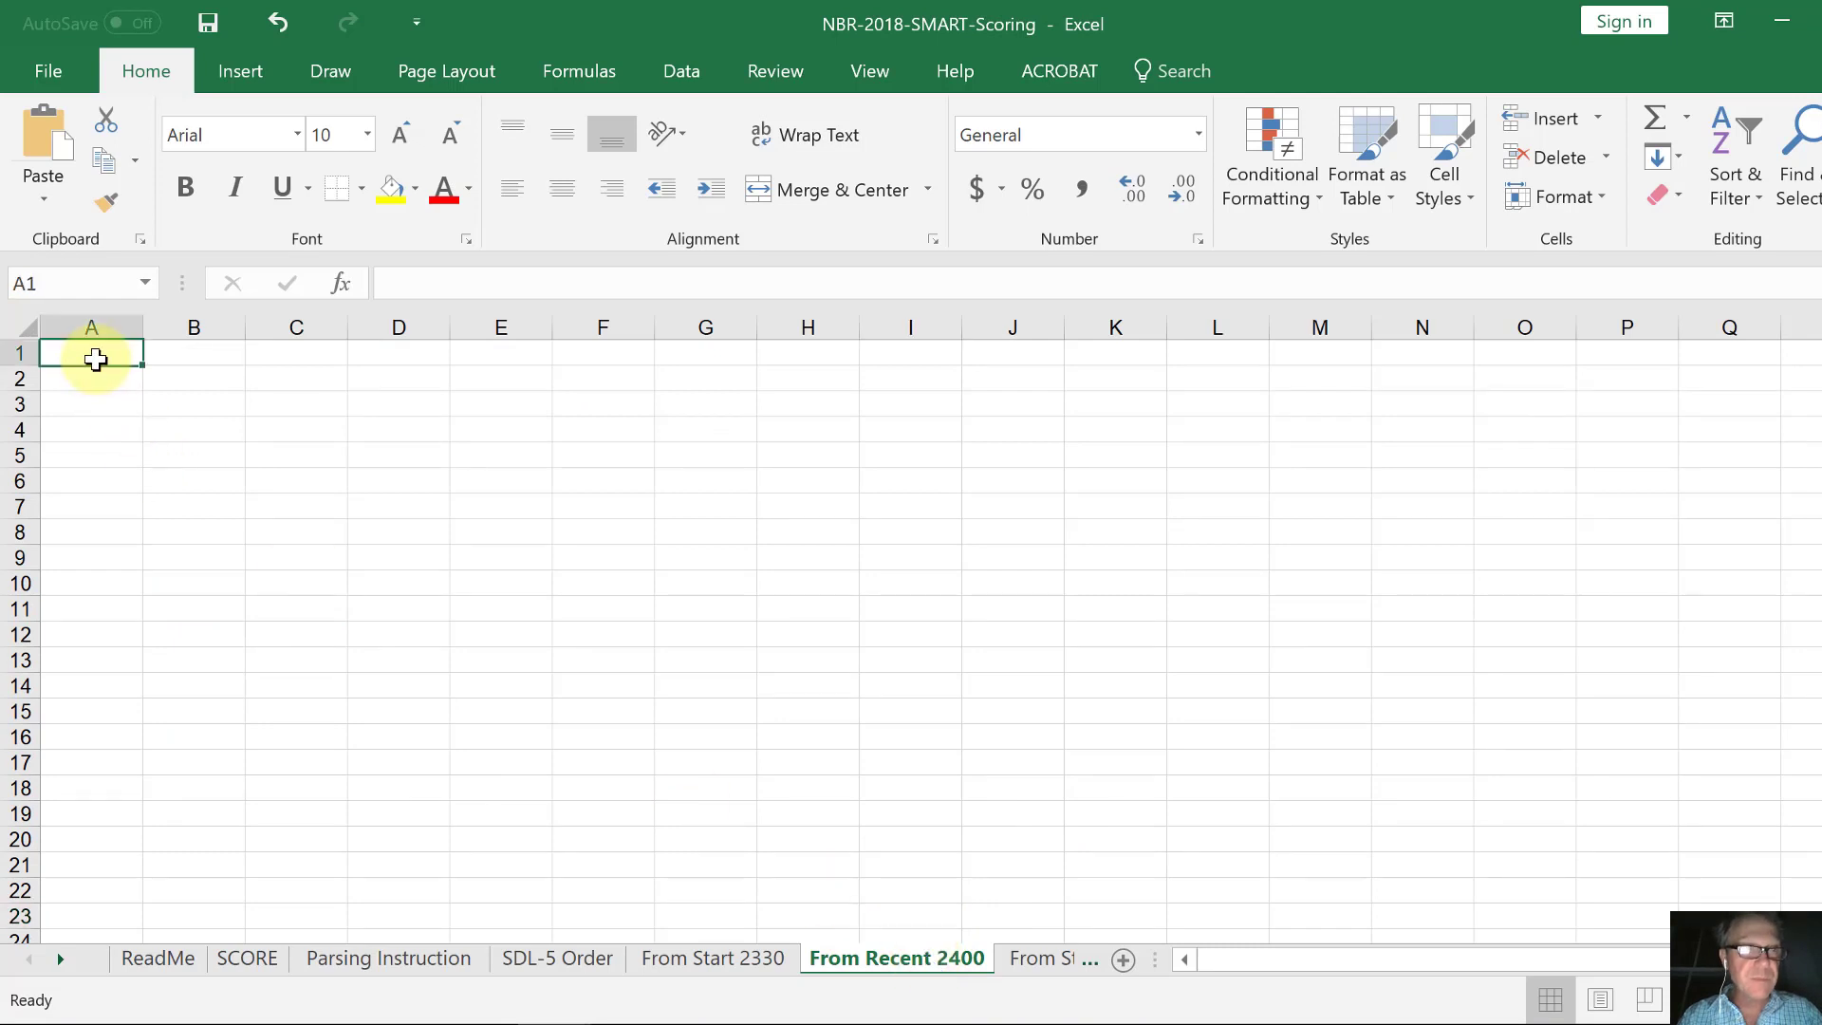
{"action": "key", "text": "ctrl+v"}
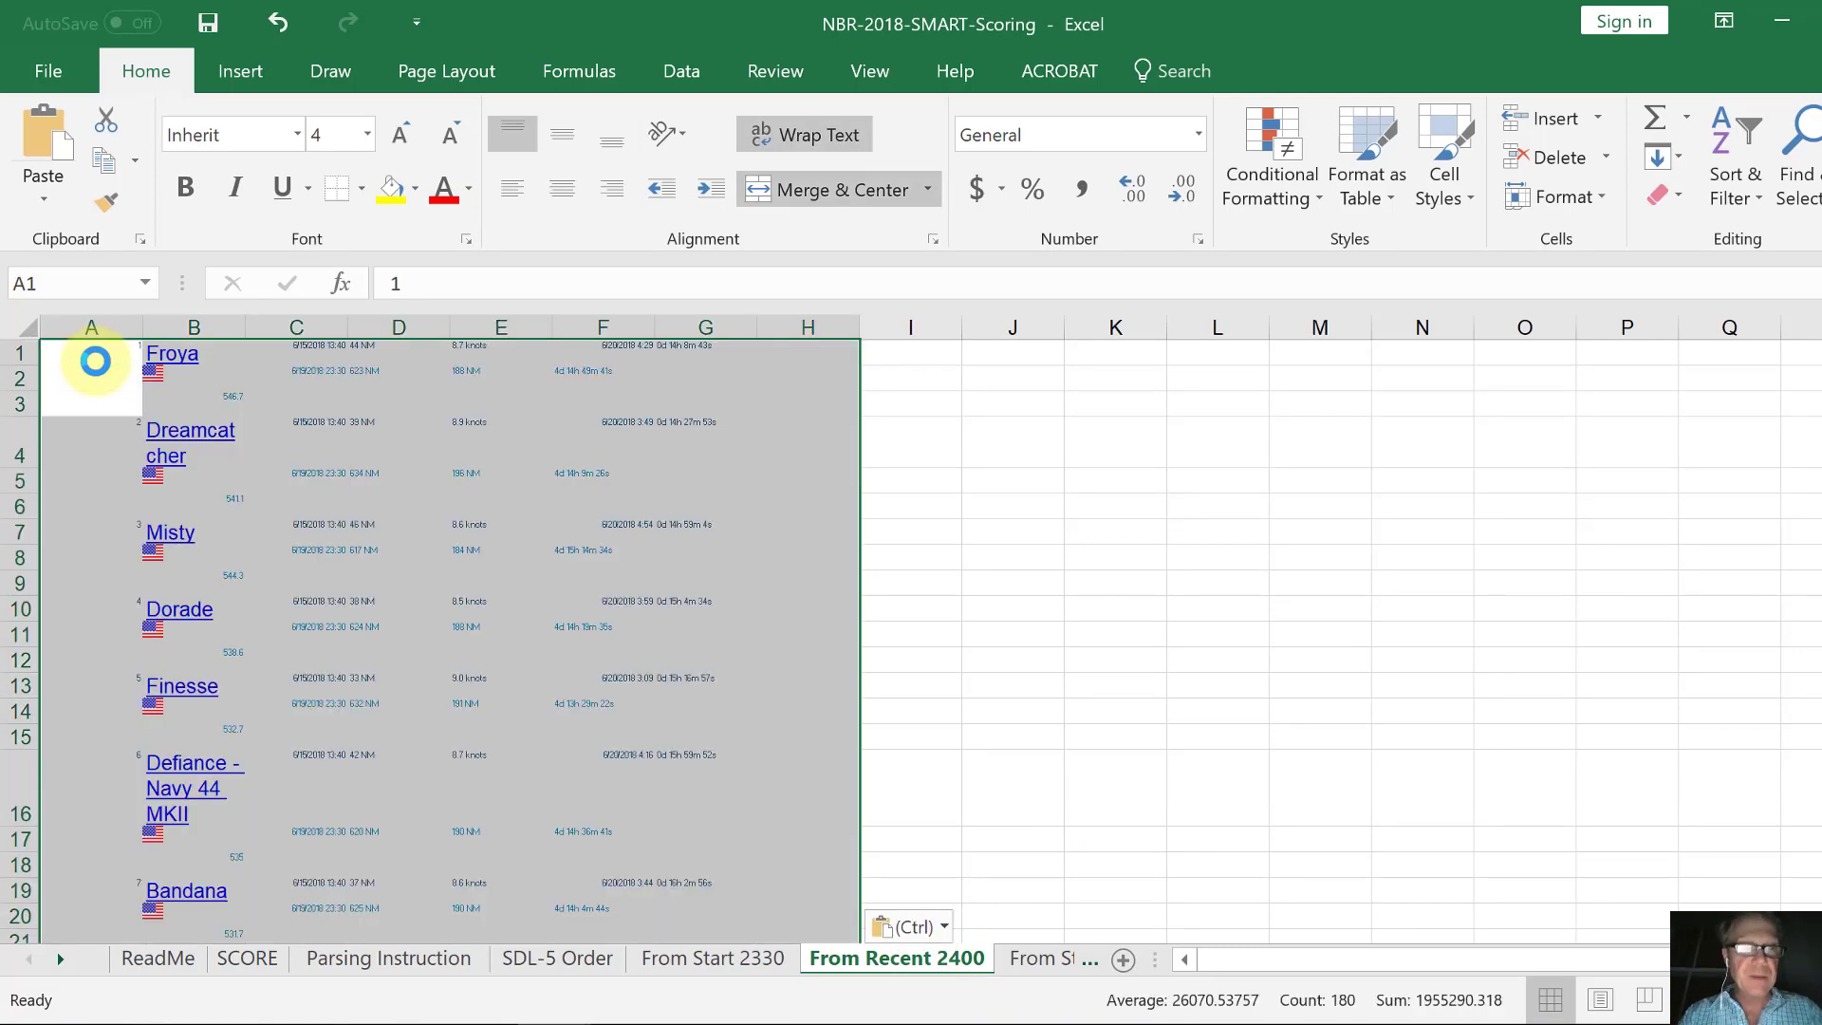
Set the font size of the entire From Start 2330 sheet to 10.
{"action": "left_click", "coordinate": [682, 959]}
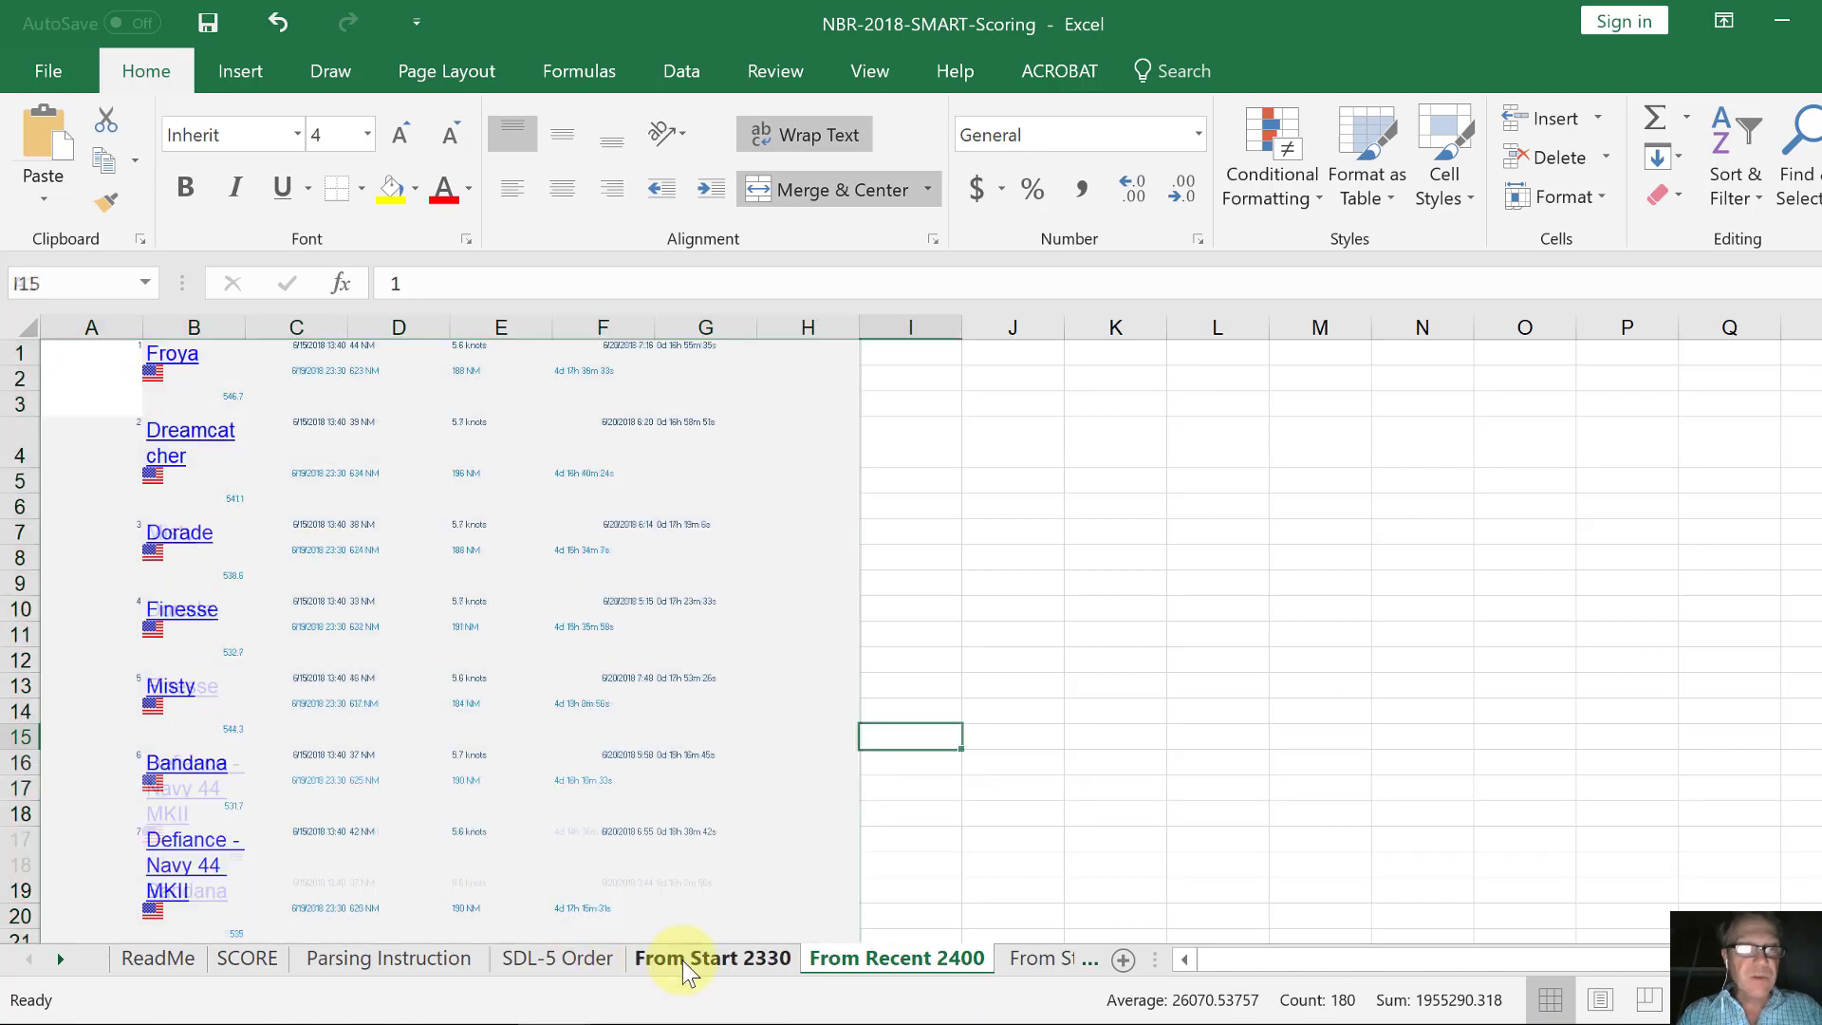
{"action": "left_click", "coordinate": [29, 333]}
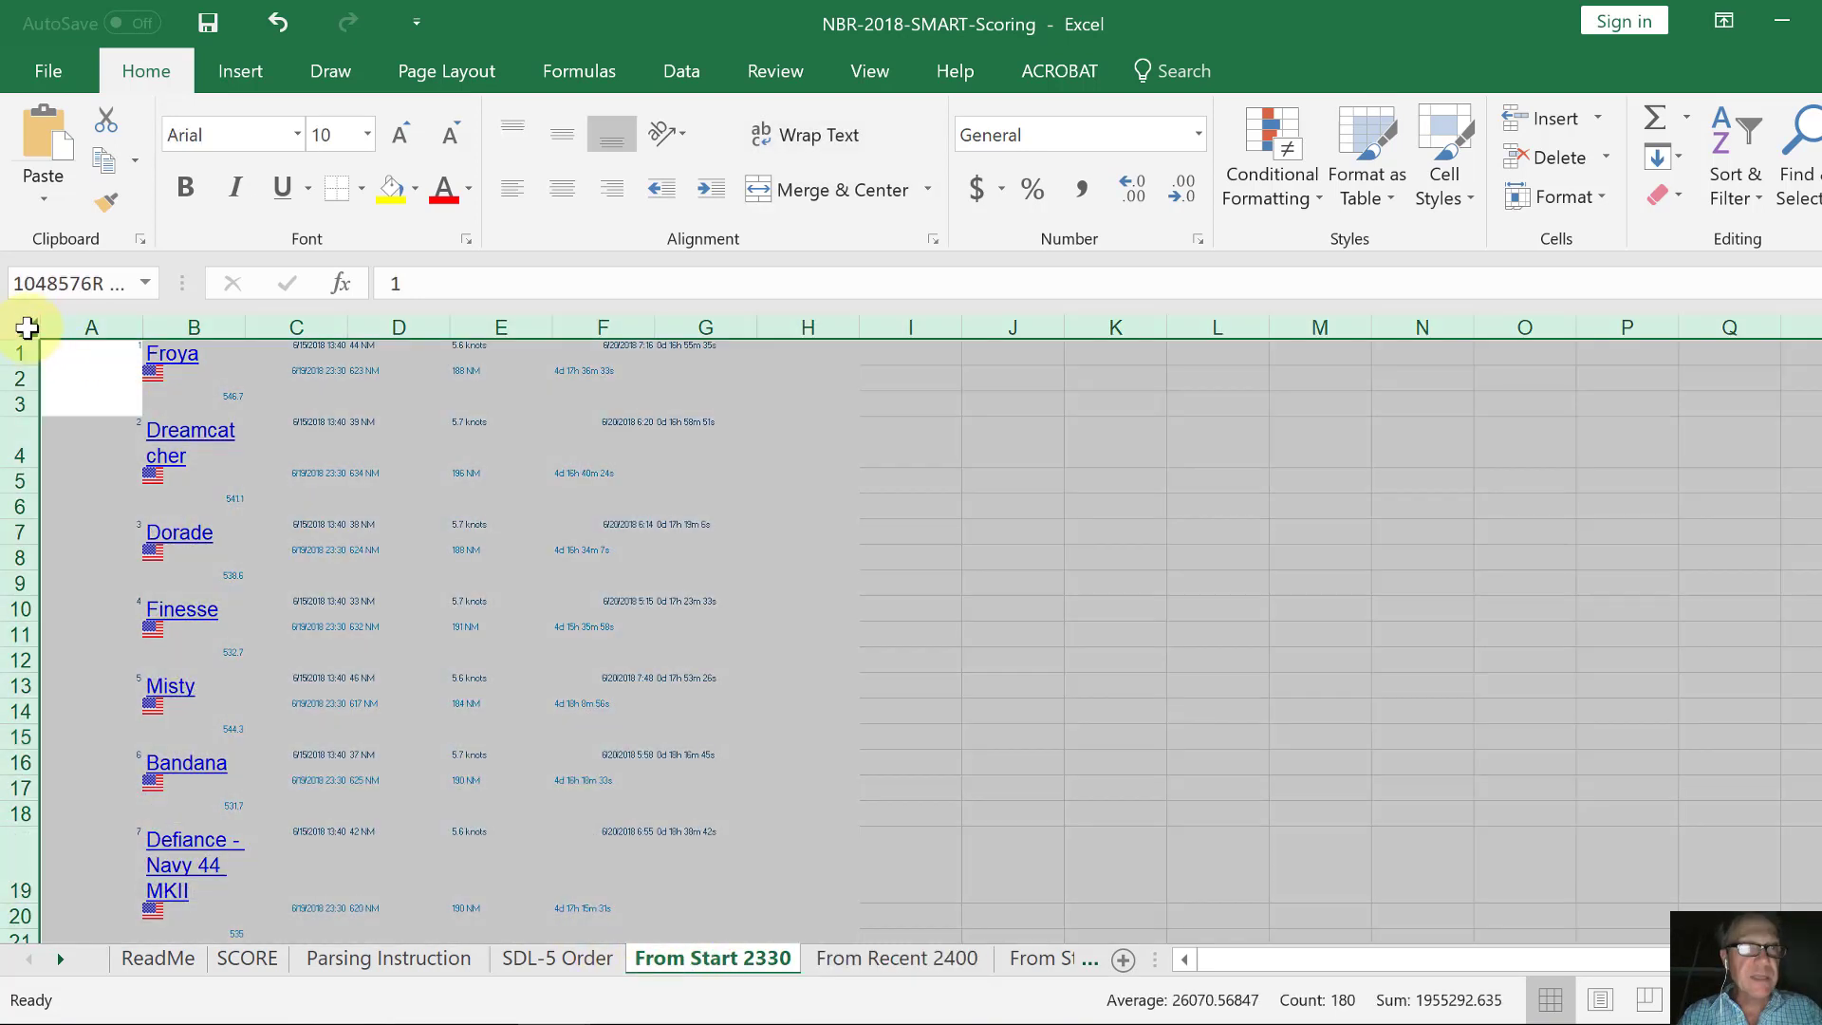
{"action": "left_click", "coordinate": [367, 135]}
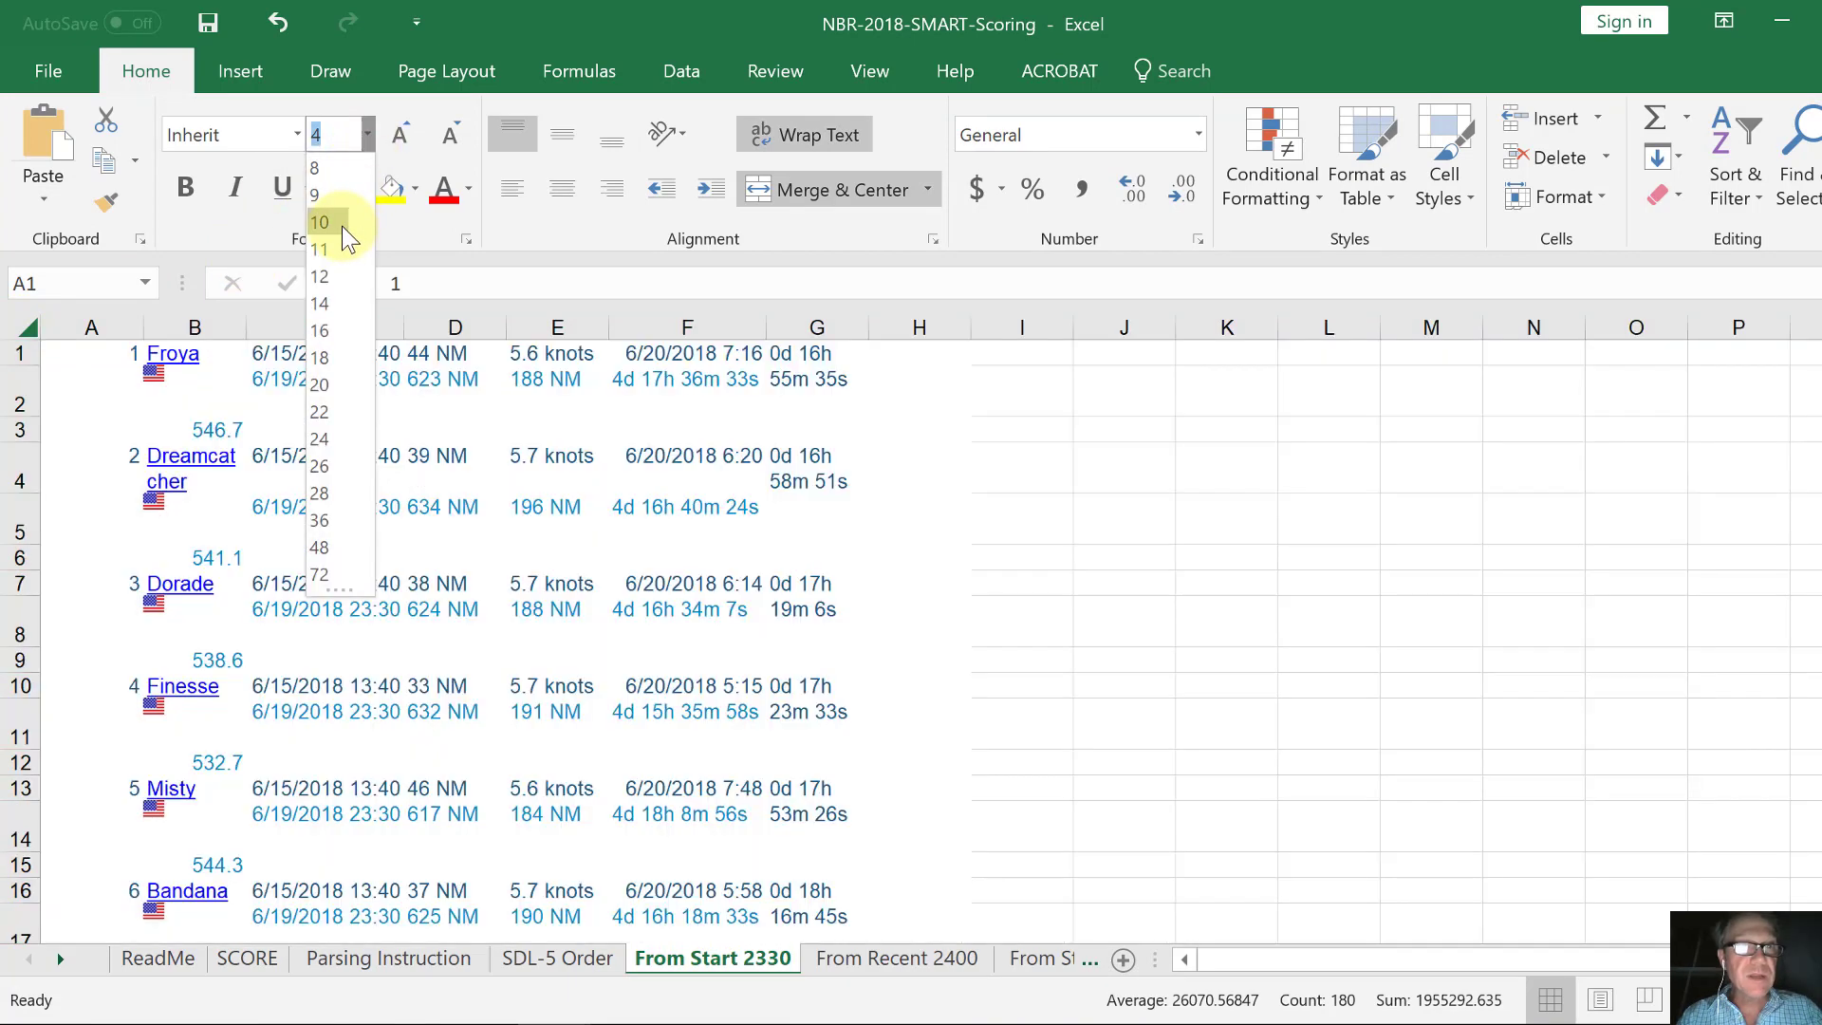
{"action": "left_click", "coordinate": [341, 226]}
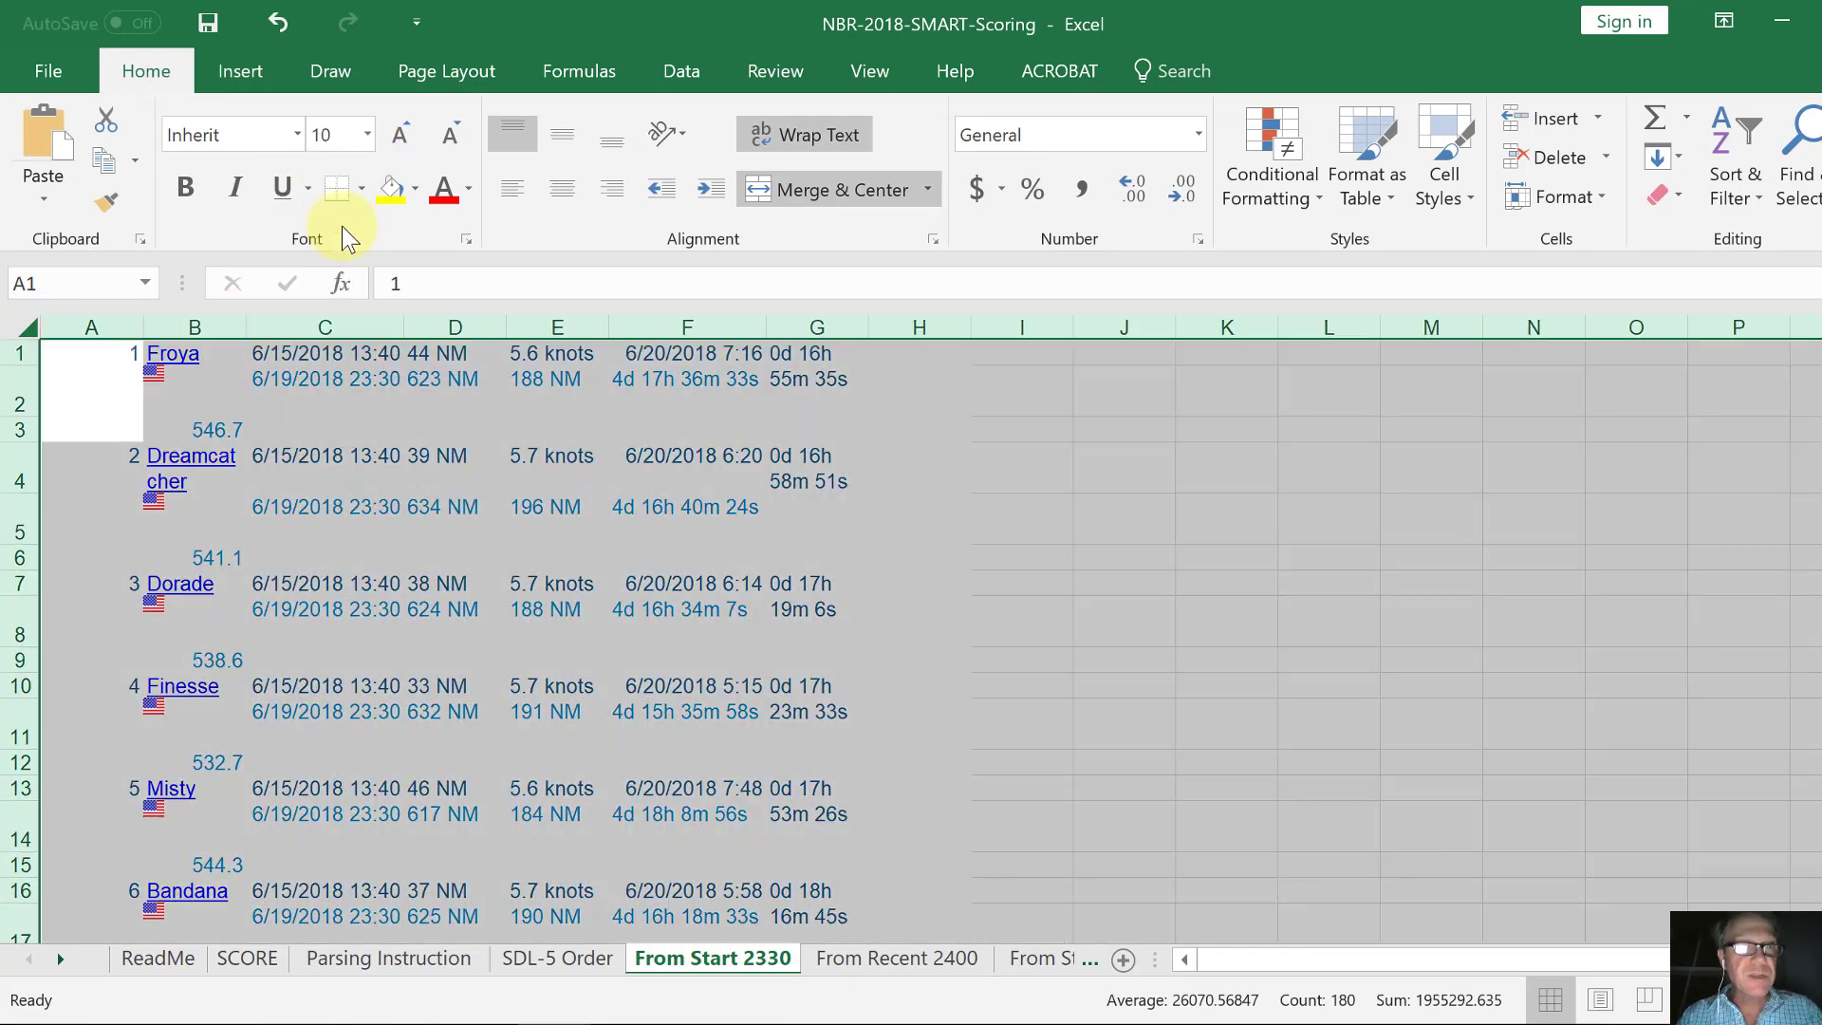
Set the font size of the entire From Recent 2400 sheet to 10.
{"action": "left_click", "coordinate": [945, 961]}
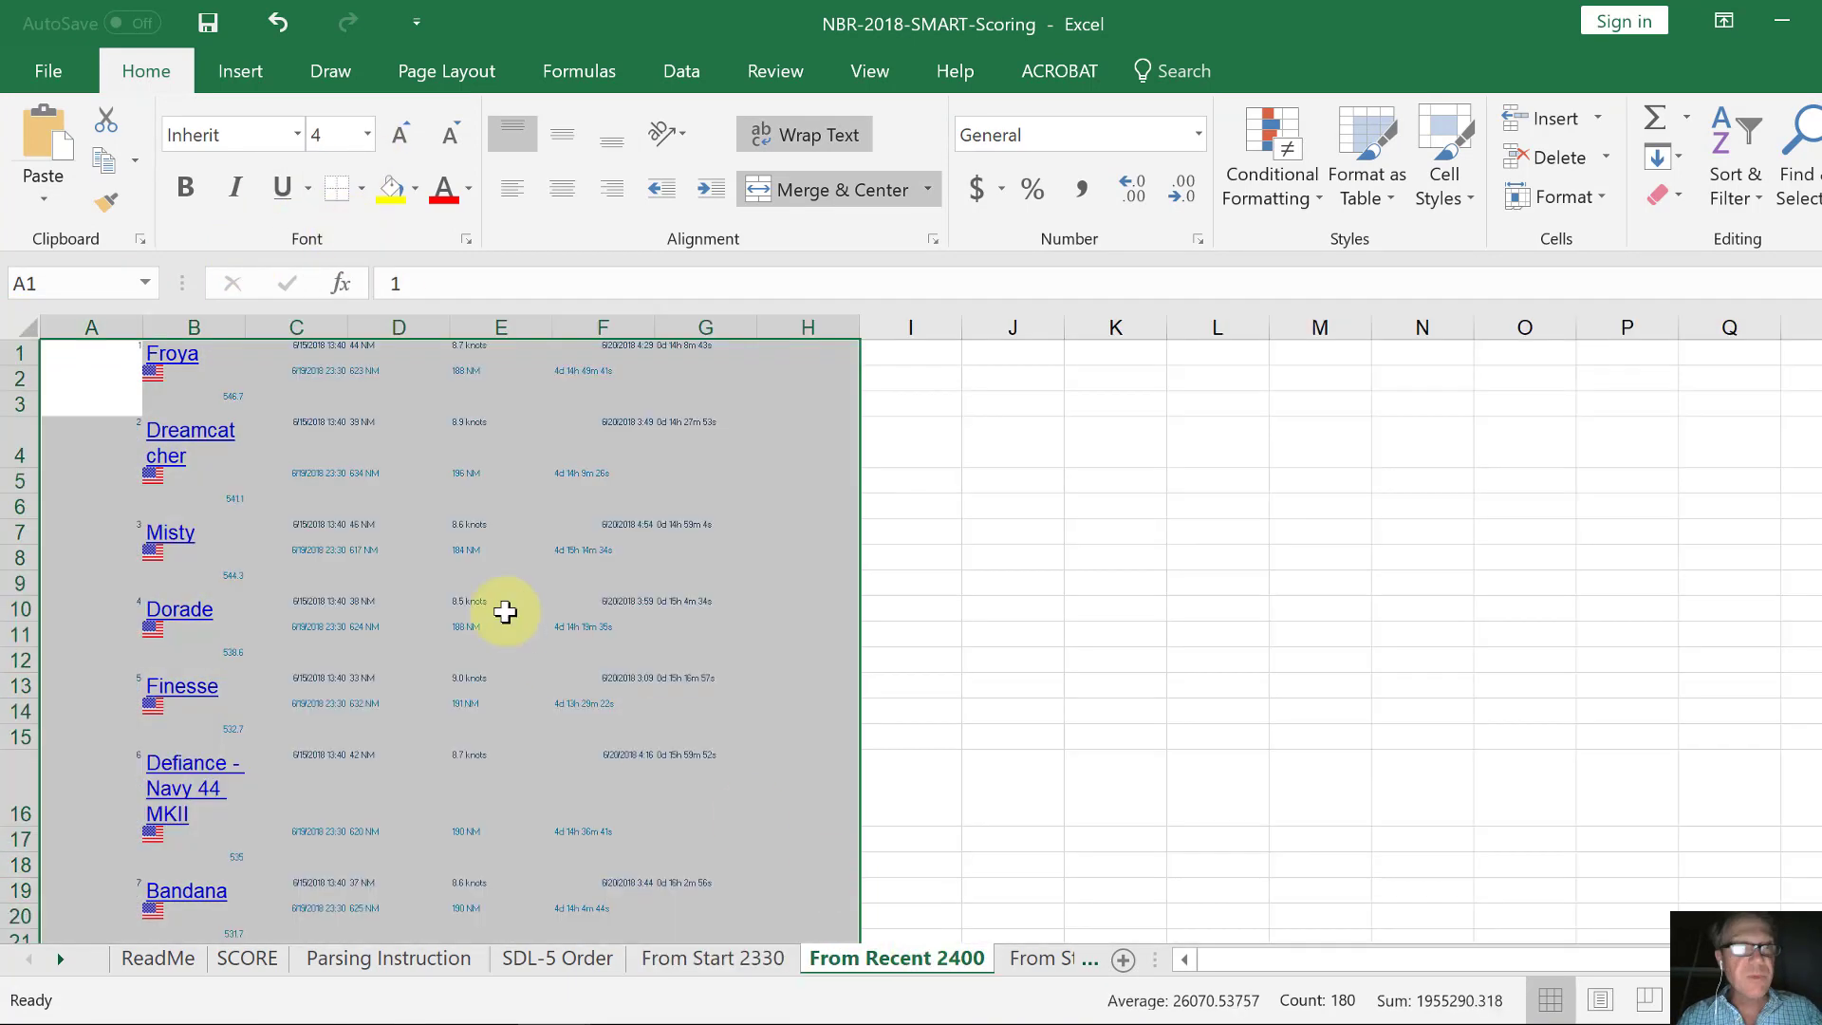
{"action": "left_click", "coordinate": [18, 323]}
{"action": "left_click", "coordinate": [368, 134]}
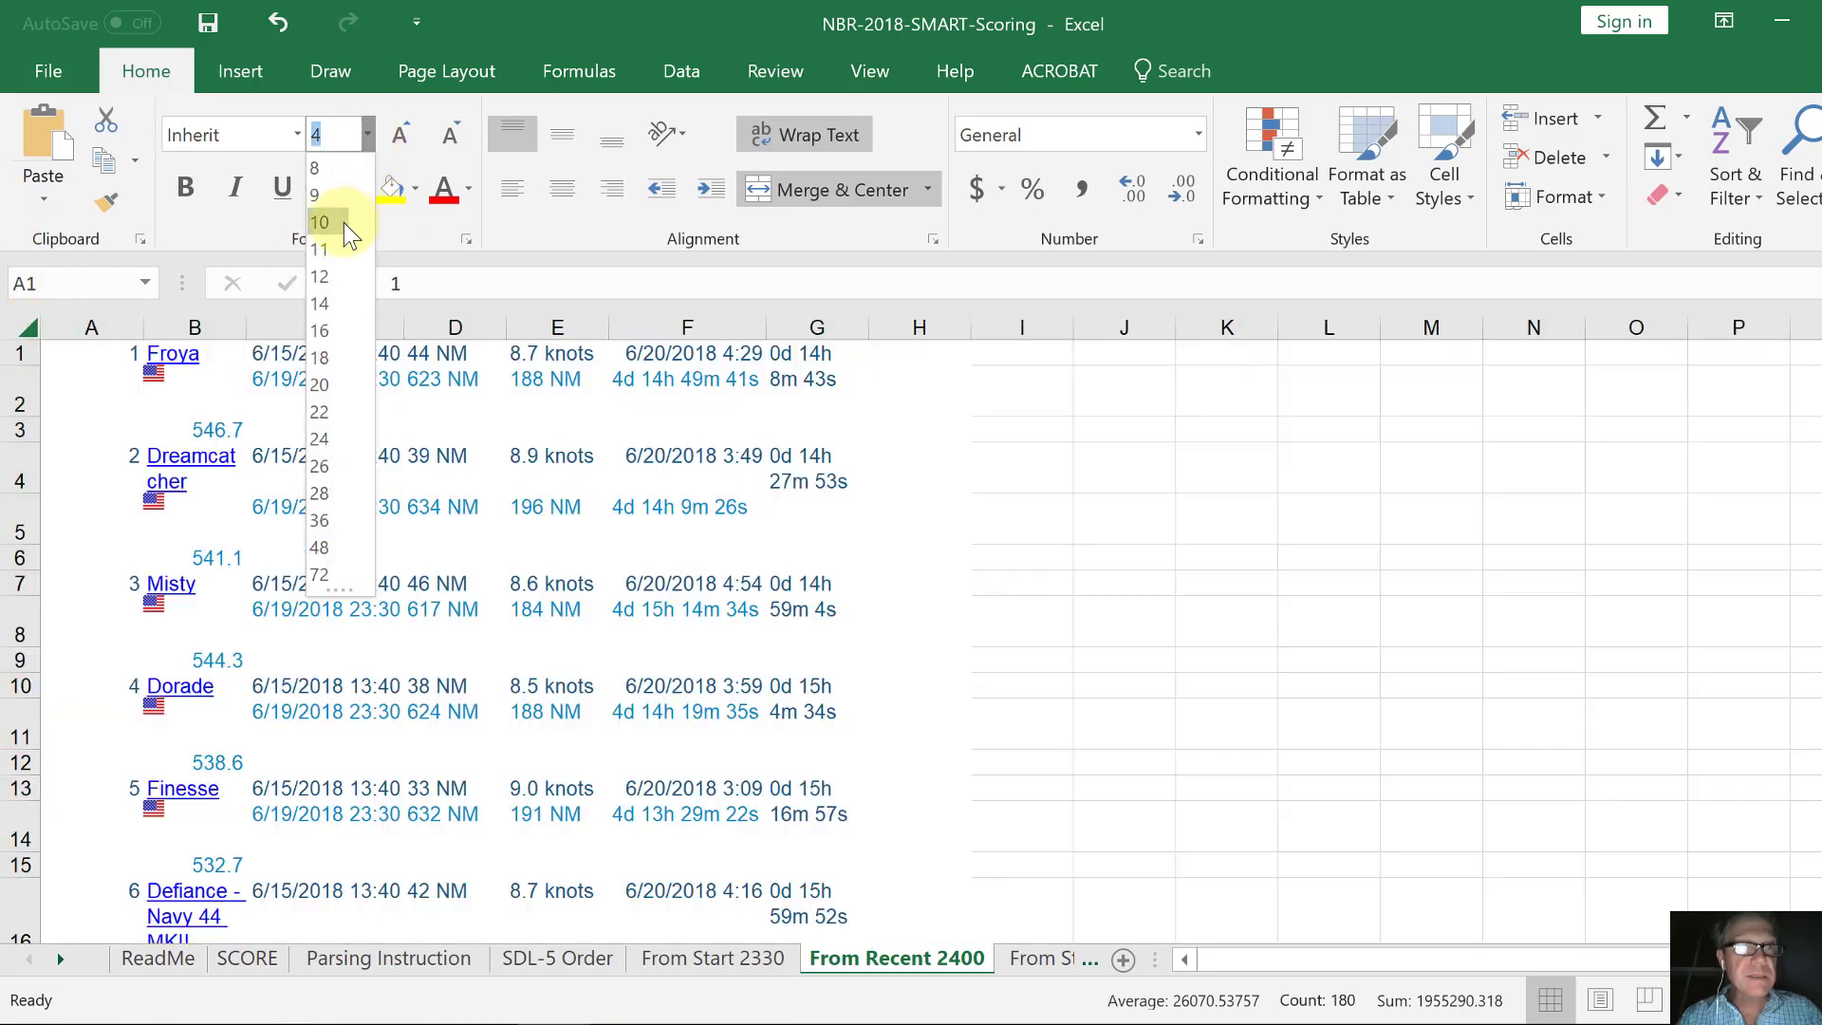
{"action": "left_click", "coordinate": [344, 222]}
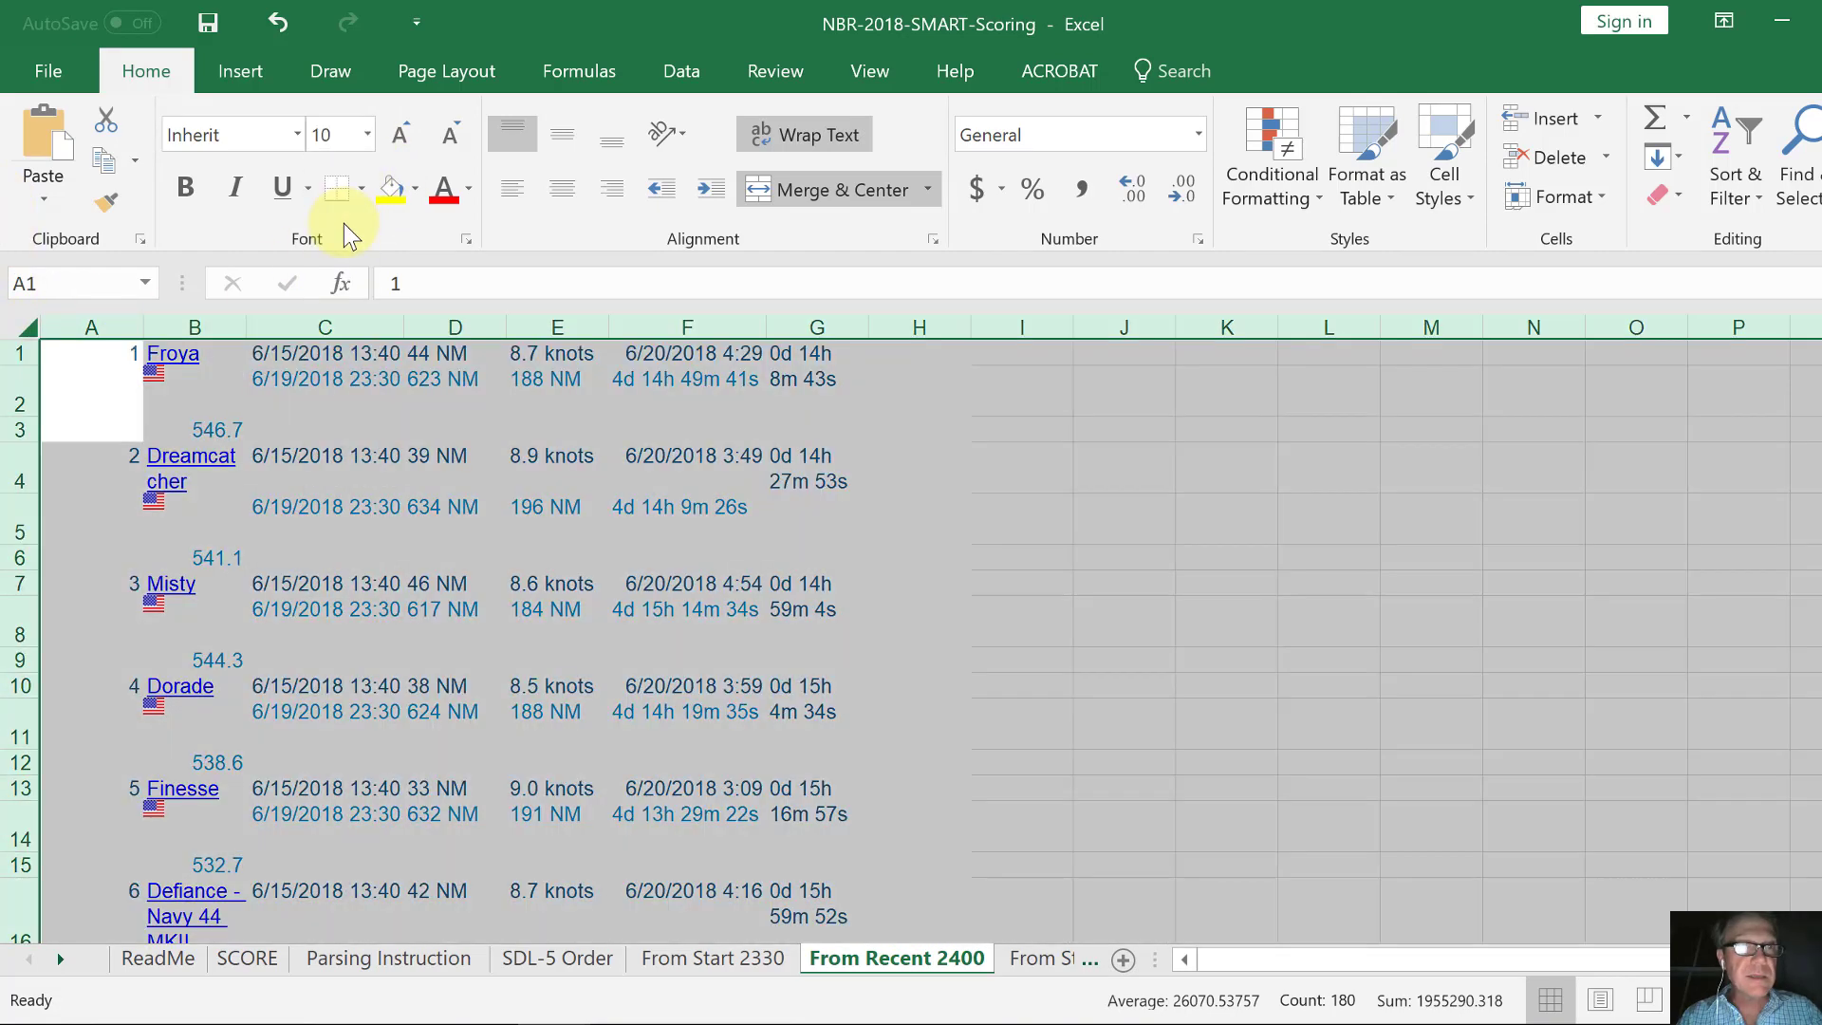
Unmerge all cells and turn off text wrapping across the whole From Start 2330 sheet.
{"action": "left_click", "coordinate": [720, 958]}
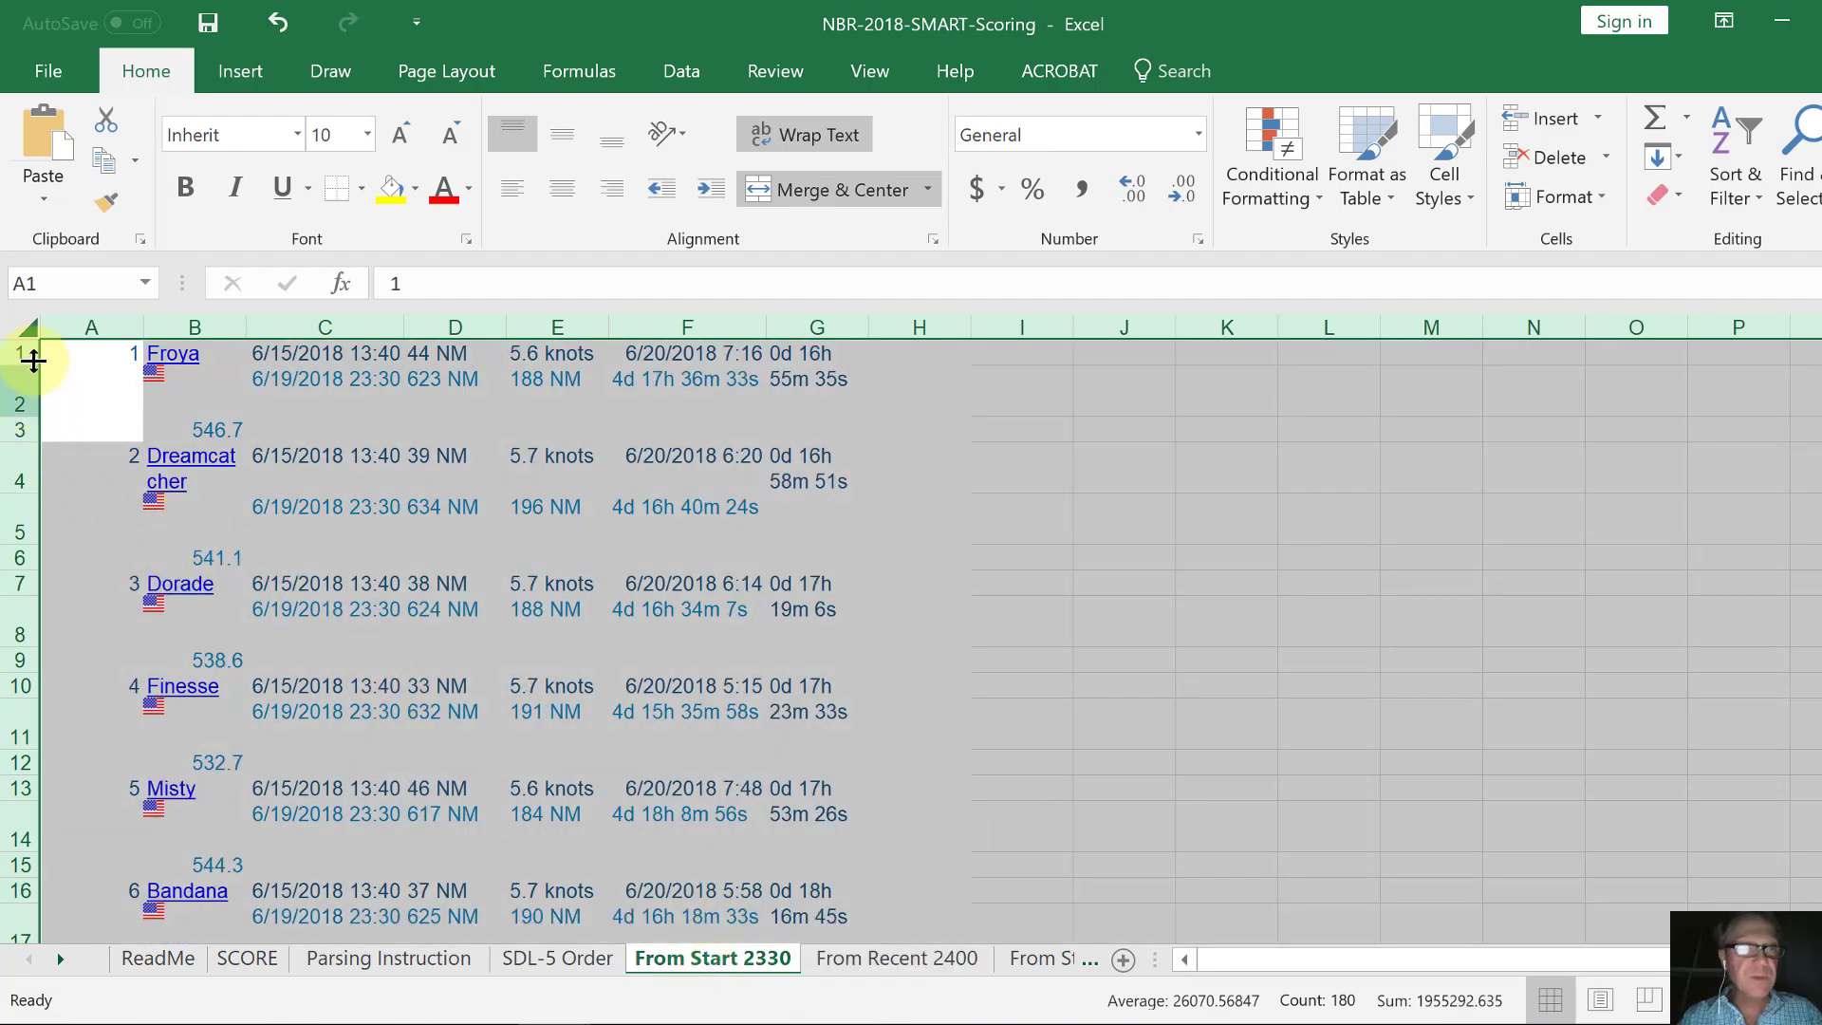
{"action": "left_click", "coordinate": [84, 385]}
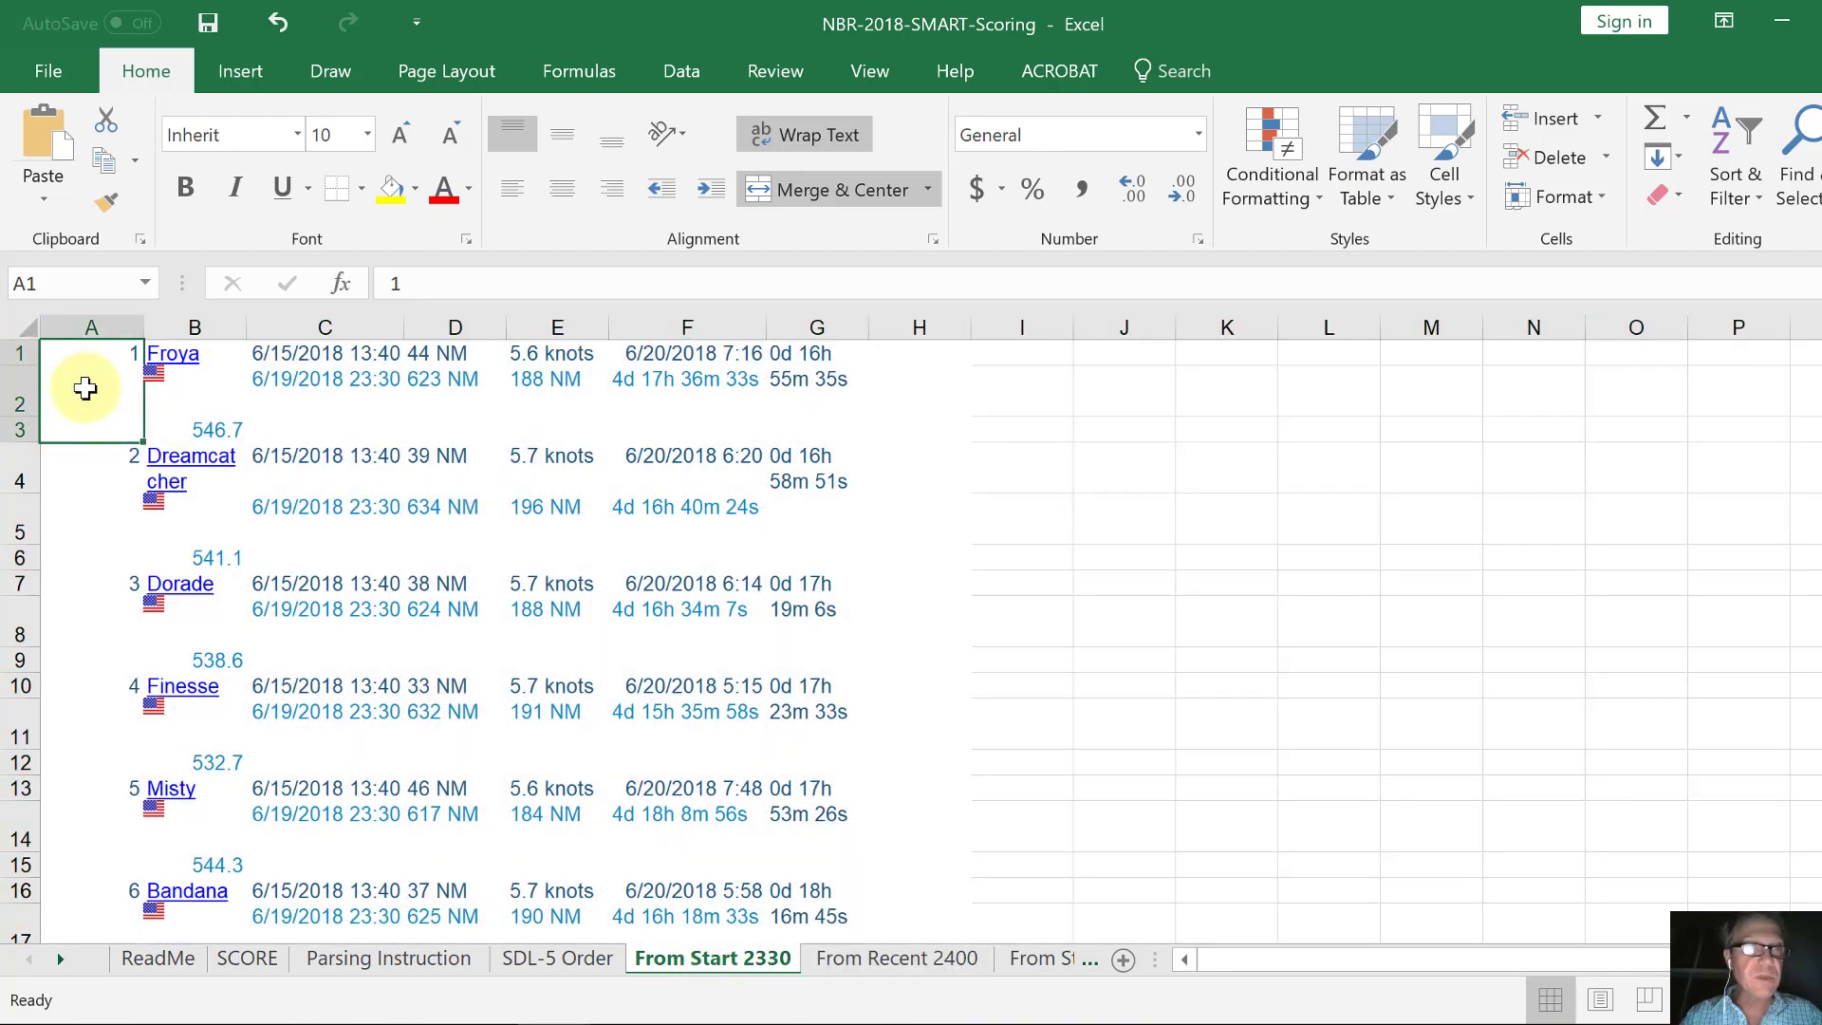
{"action": "left_click", "coordinate": [17, 326]}
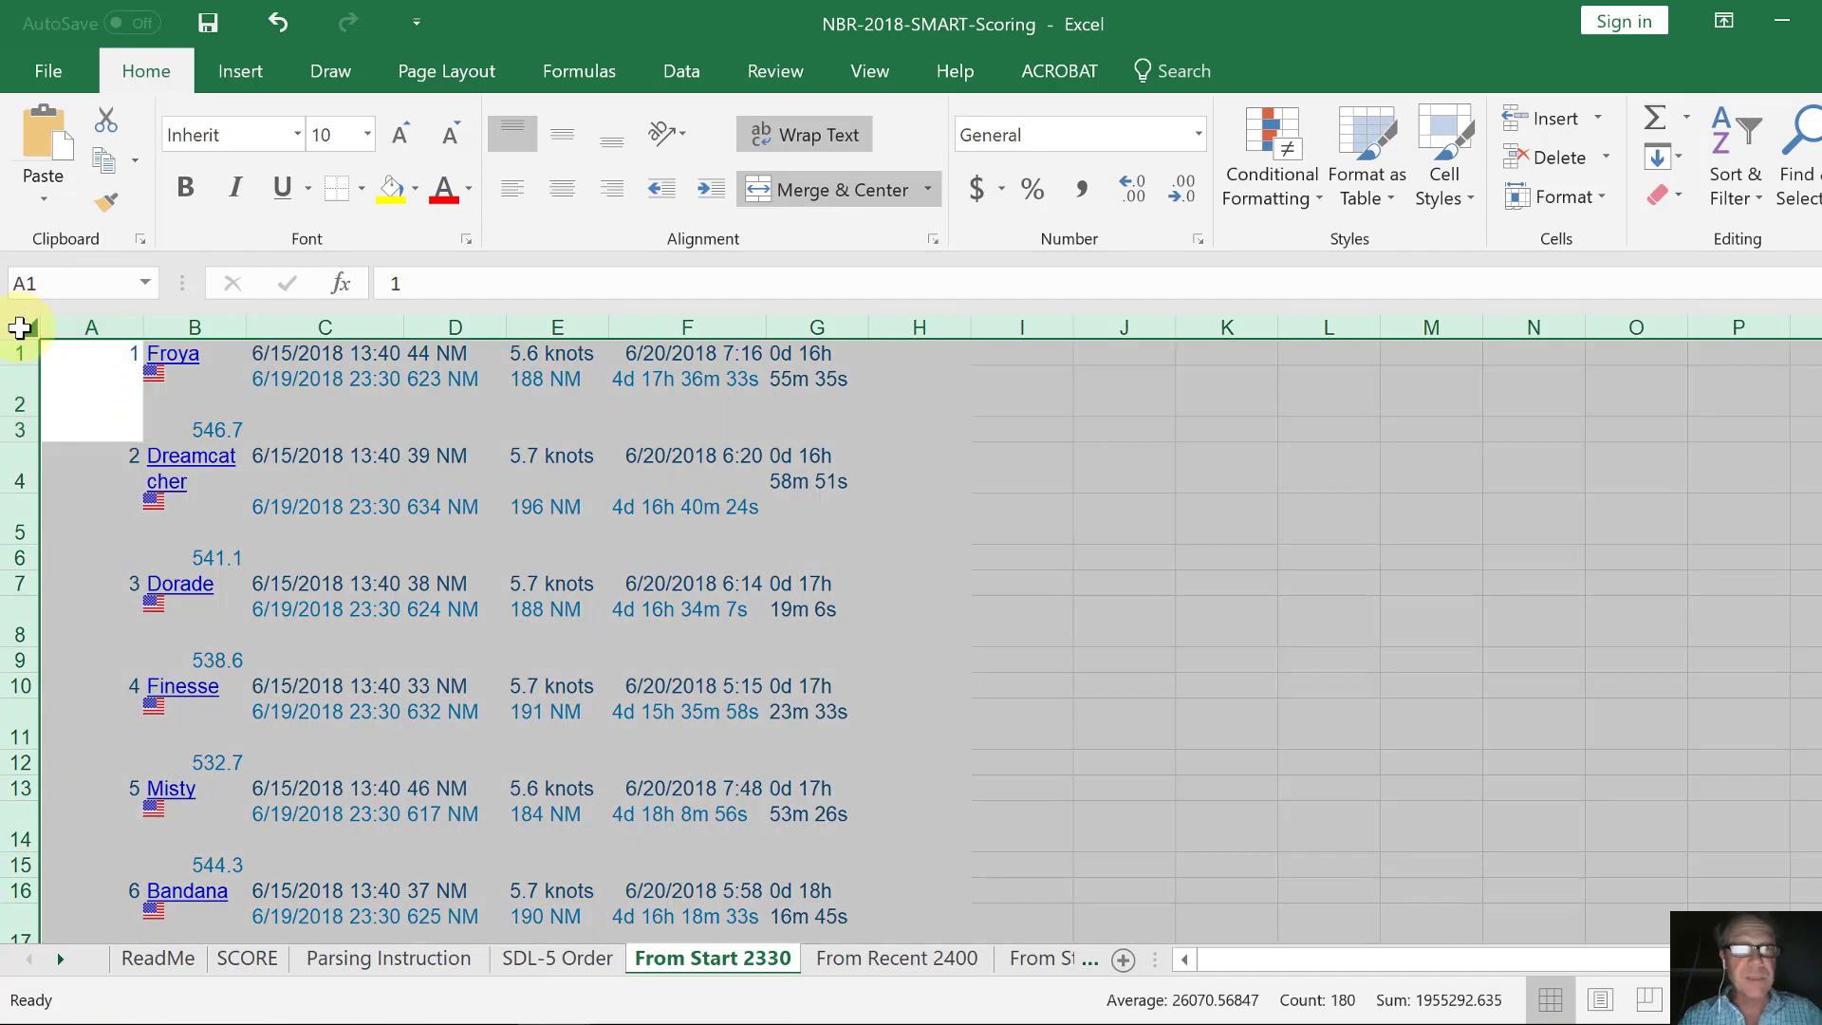
{"action": "left_click", "coordinate": [931, 190]}
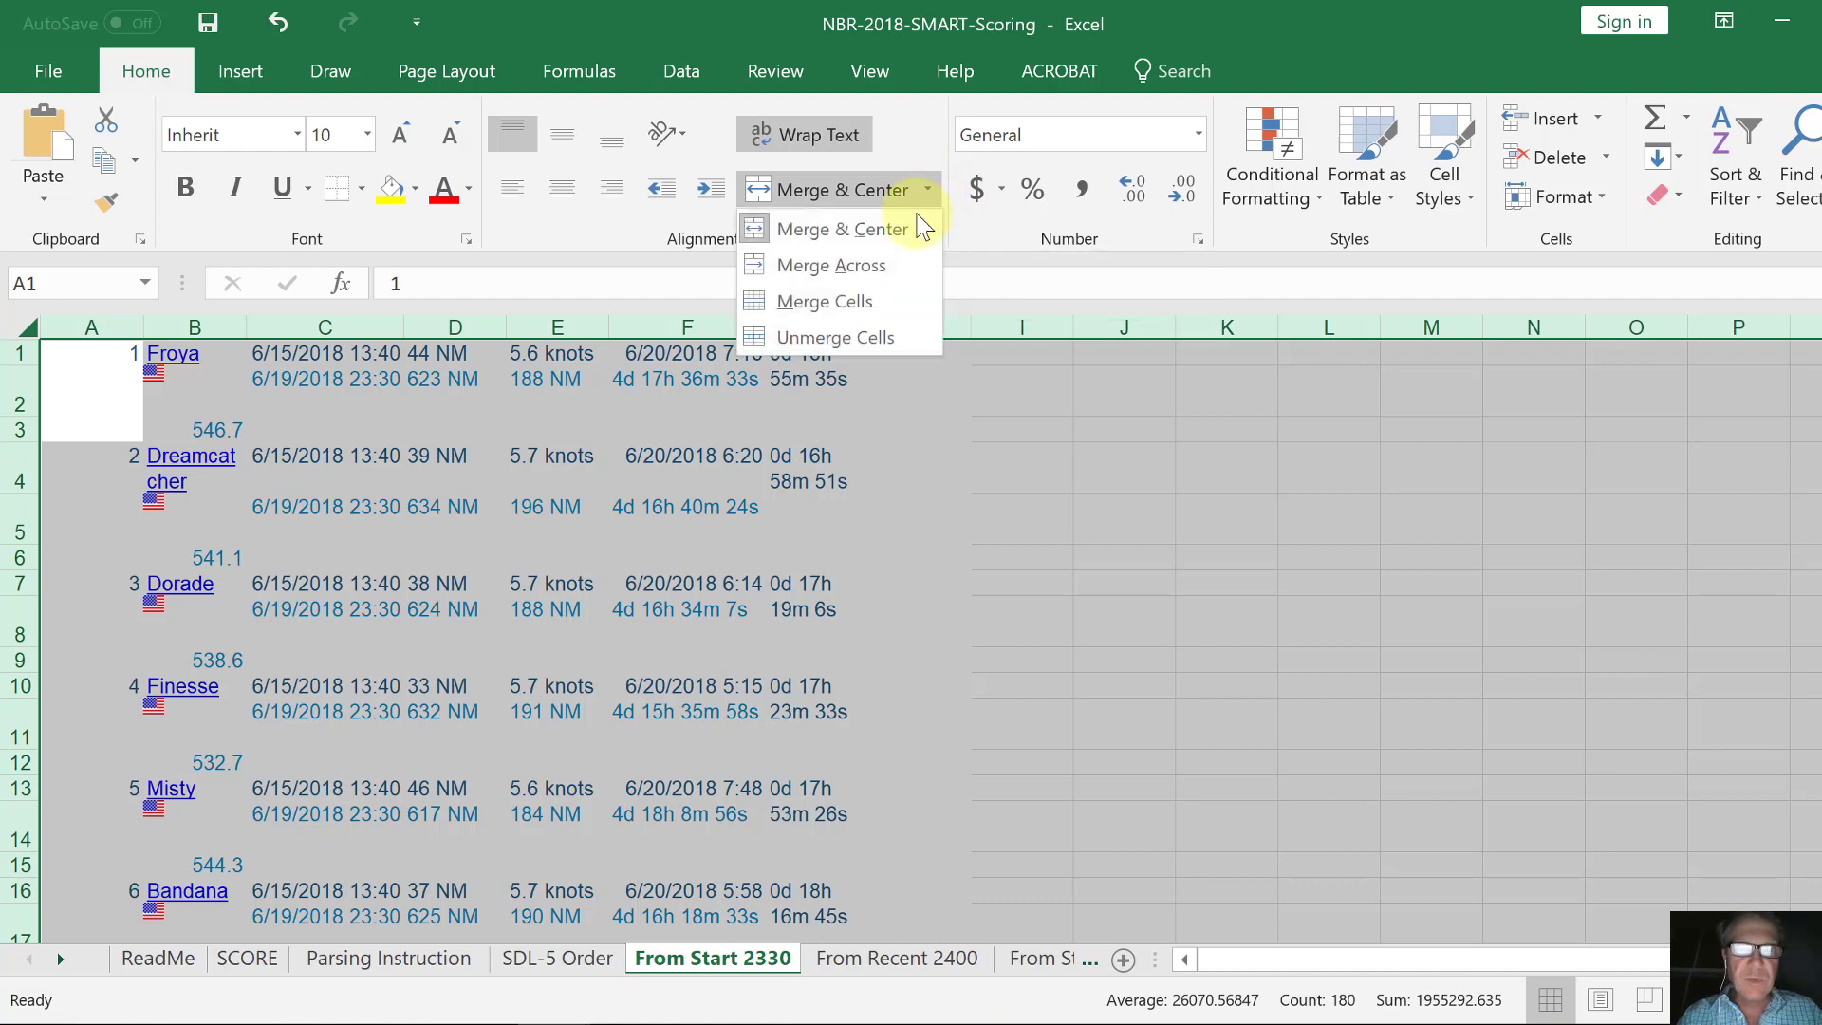
{"action": "left_click", "coordinate": [871, 360]}
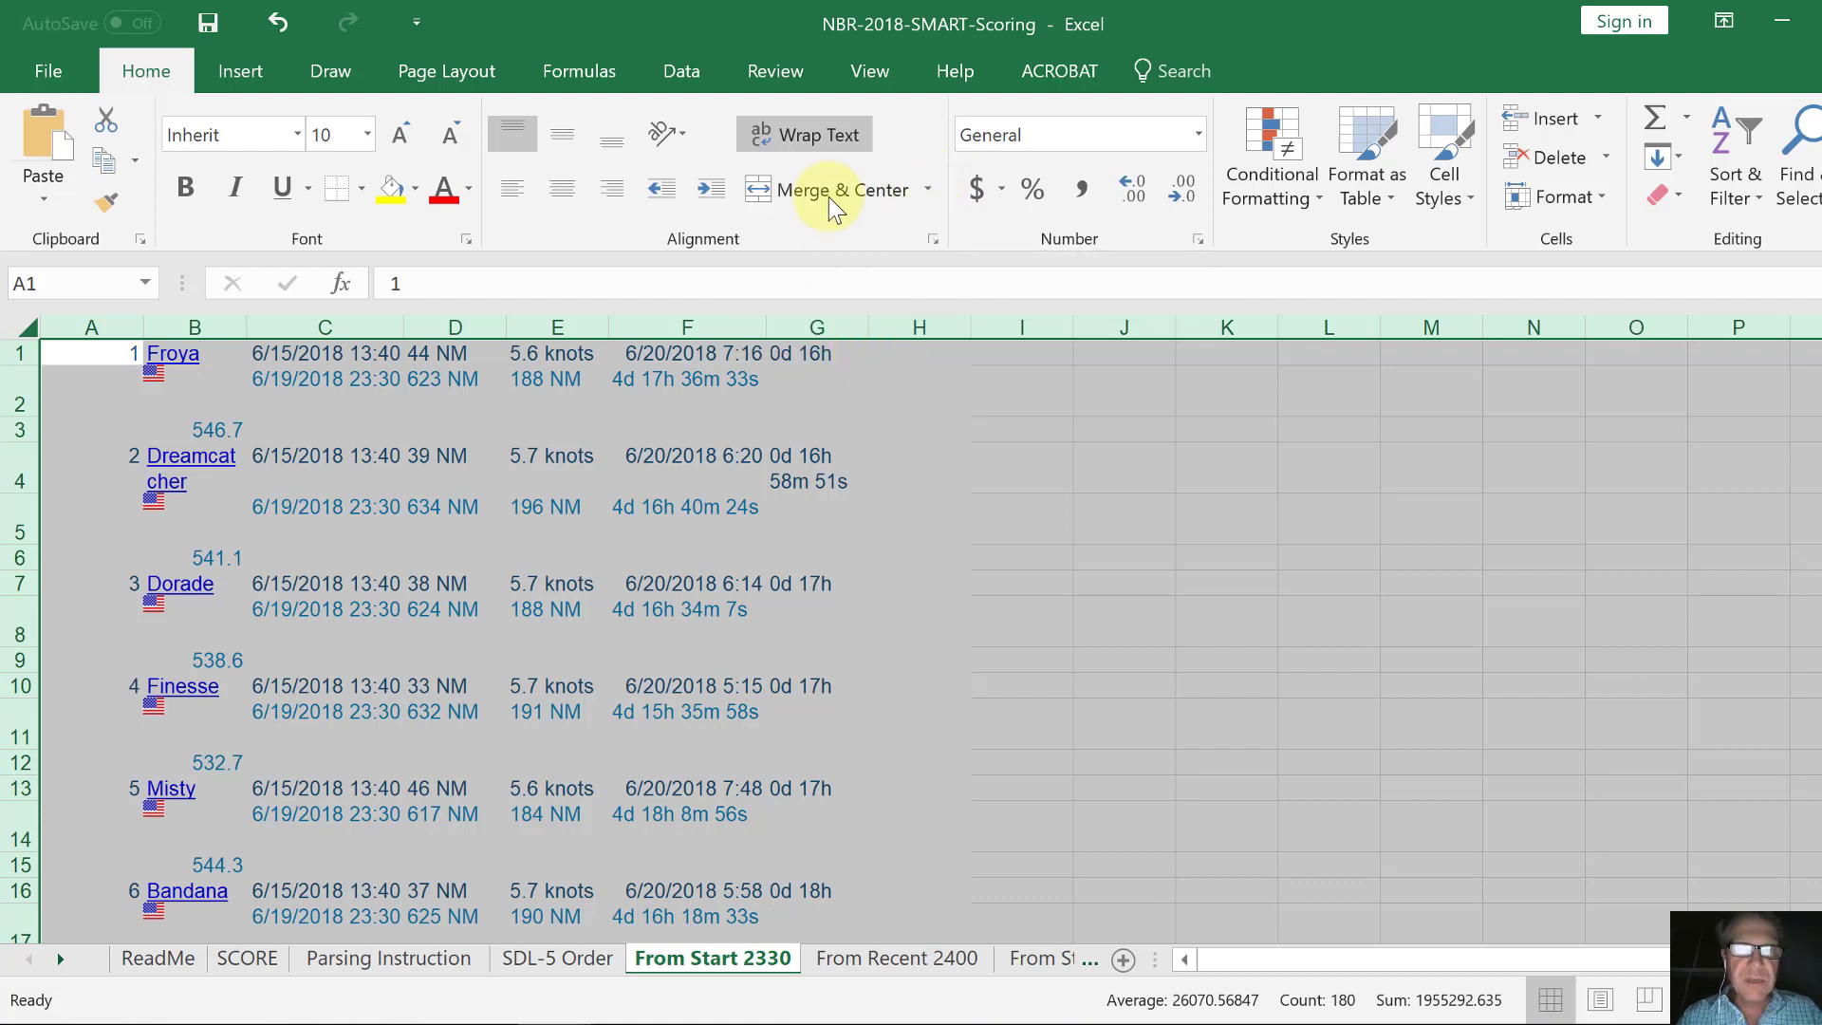
{"action": "left_click", "coordinate": [823, 137]}
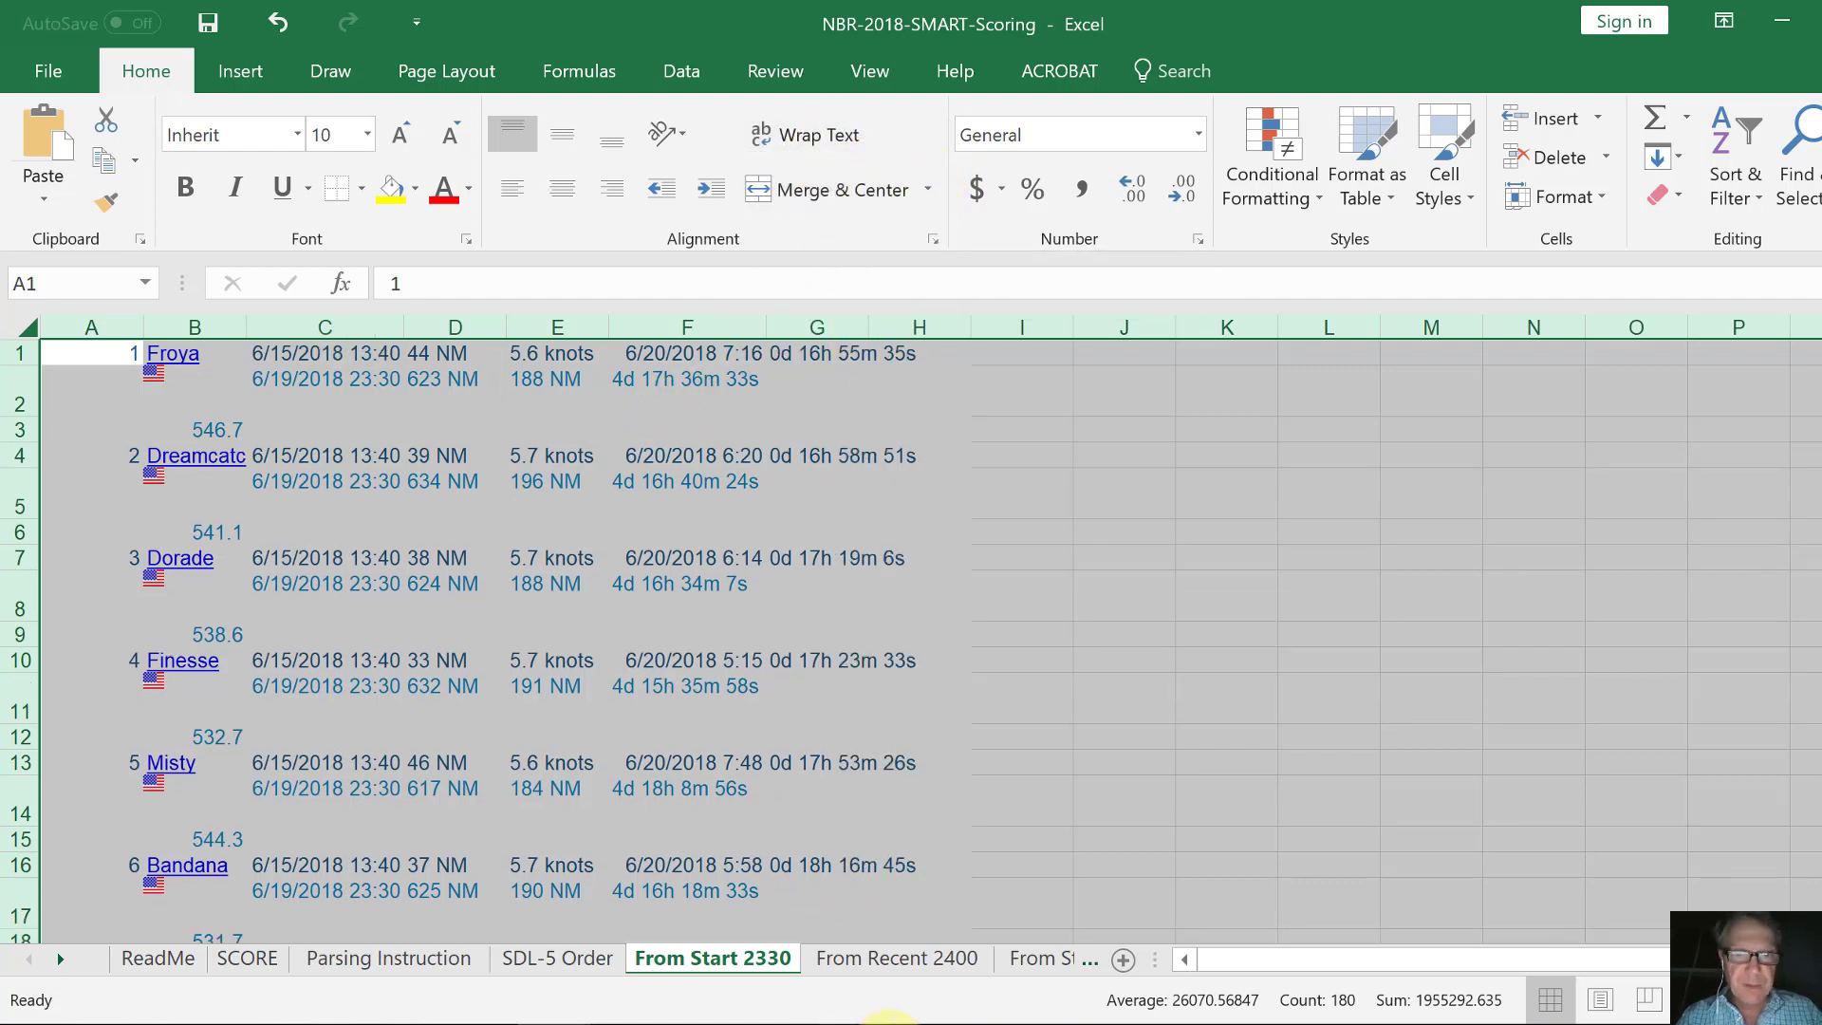
Unmerge all cells and turn off text wrapping across the whole From Recent 2400 sheet.
{"action": "left_click", "coordinate": [897, 959]}
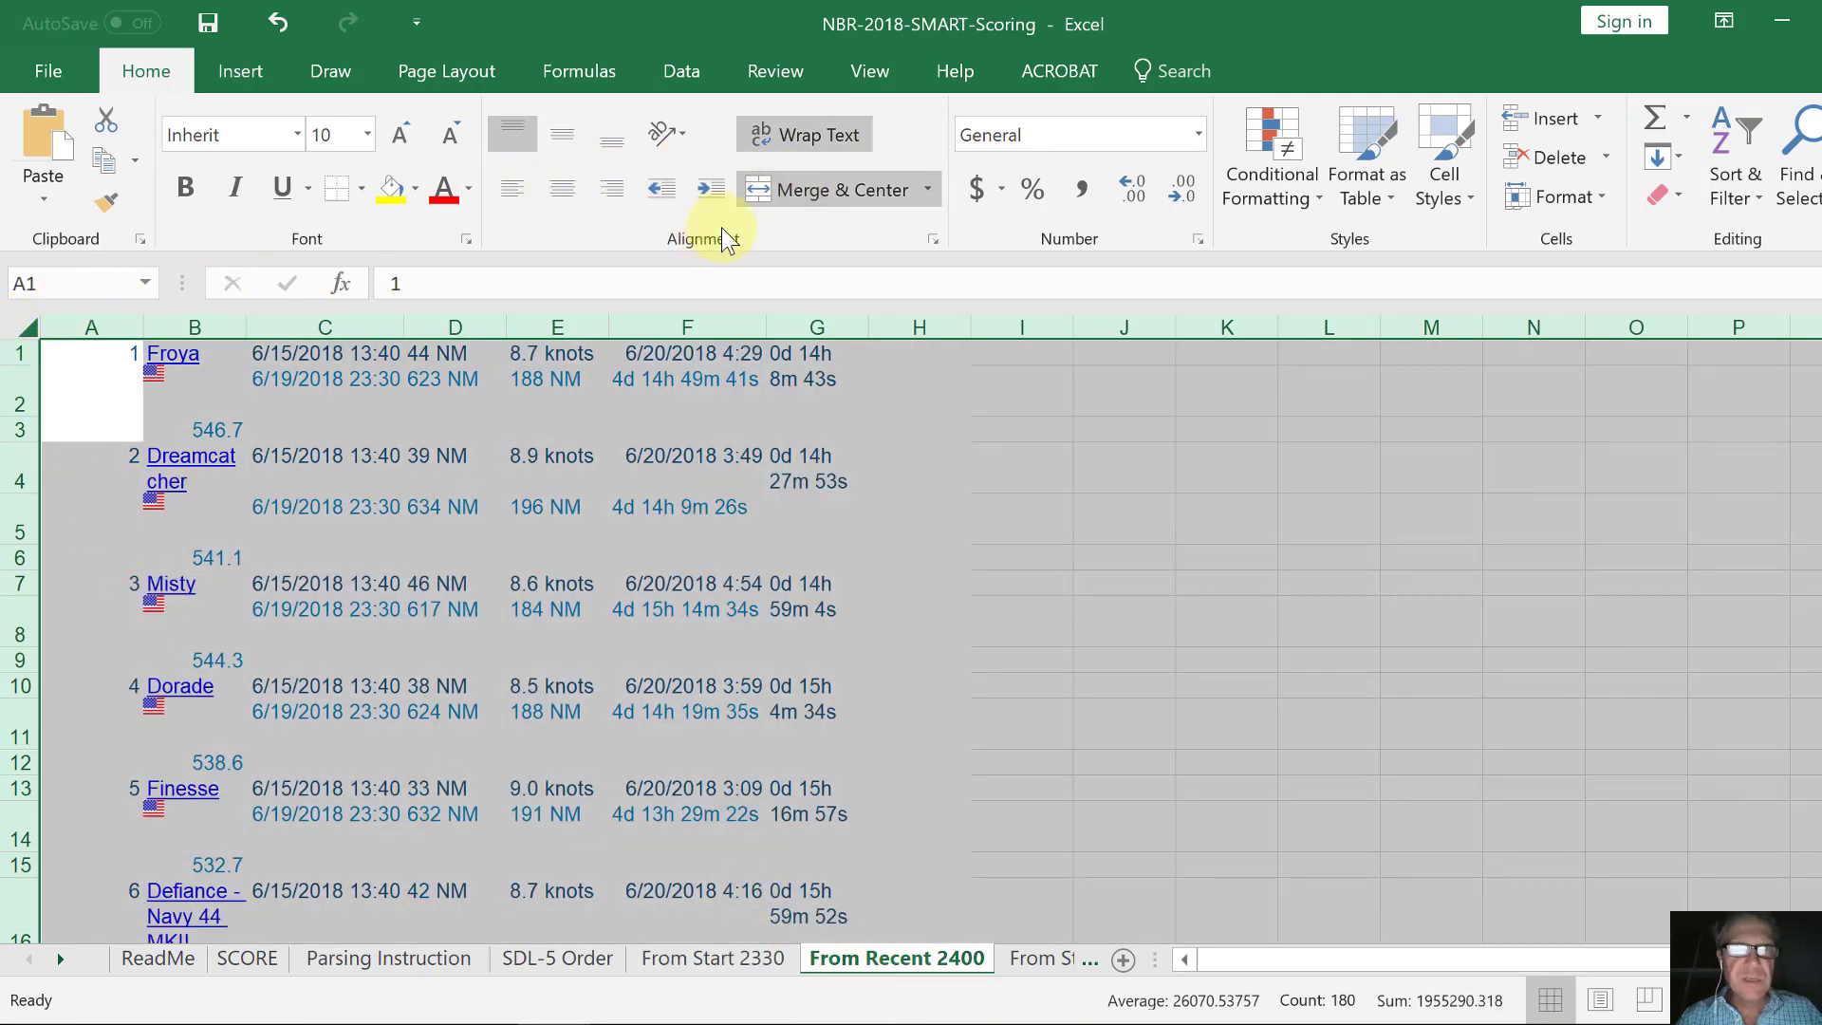
{"action": "left_click", "coordinate": [832, 193]}
{"action": "left_click", "coordinate": [927, 191]}
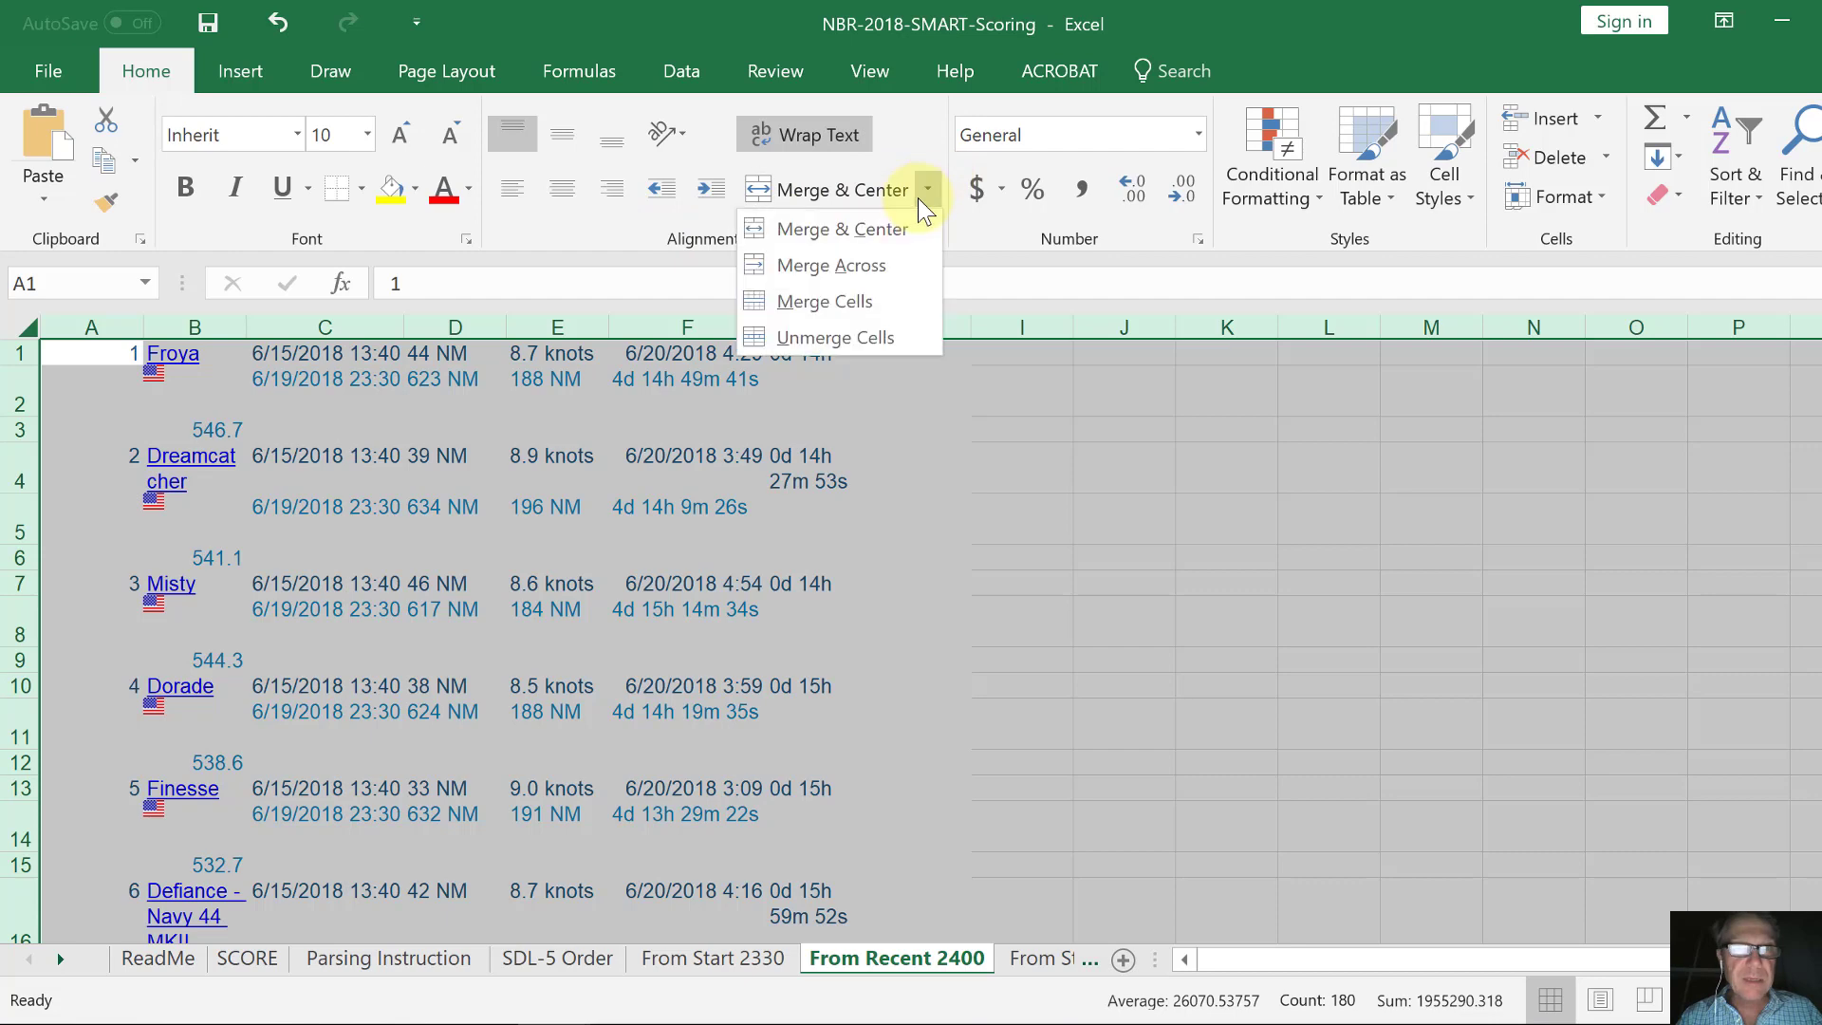
{"action": "left_click", "coordinate": [873, 338]}
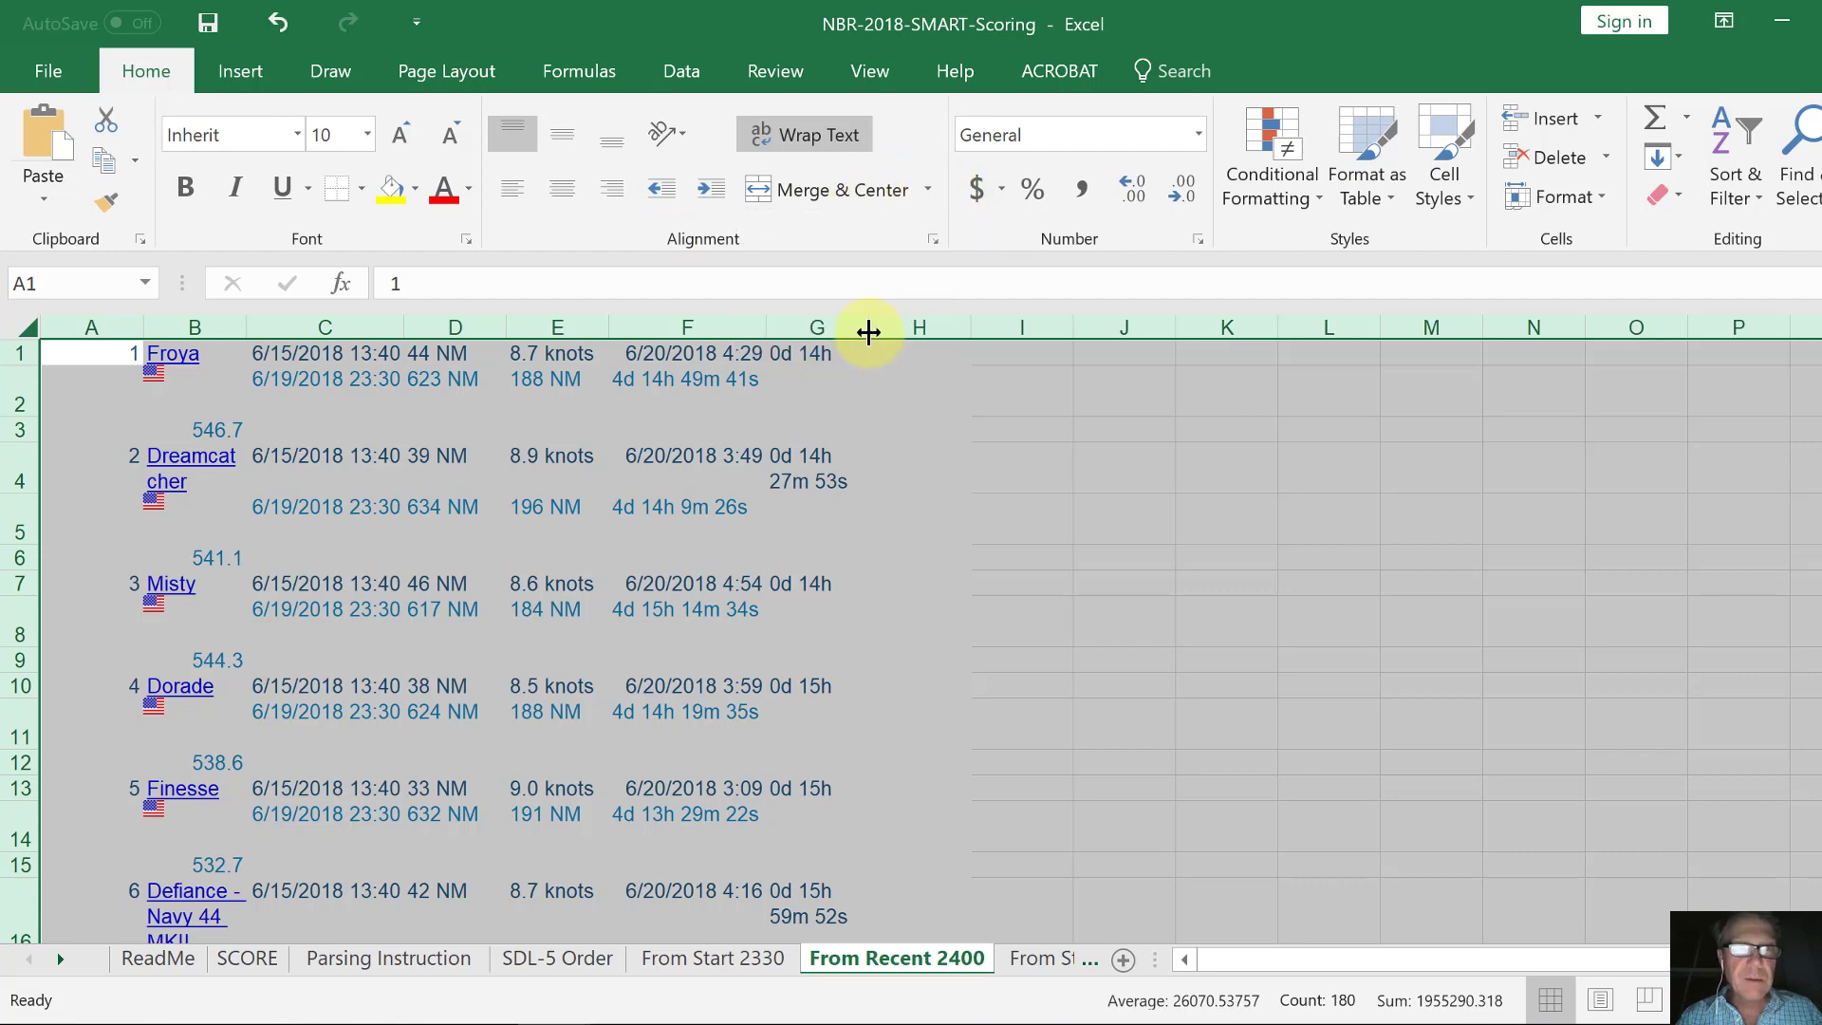
{"action": "left_click", "coordinate": [831, 135]}
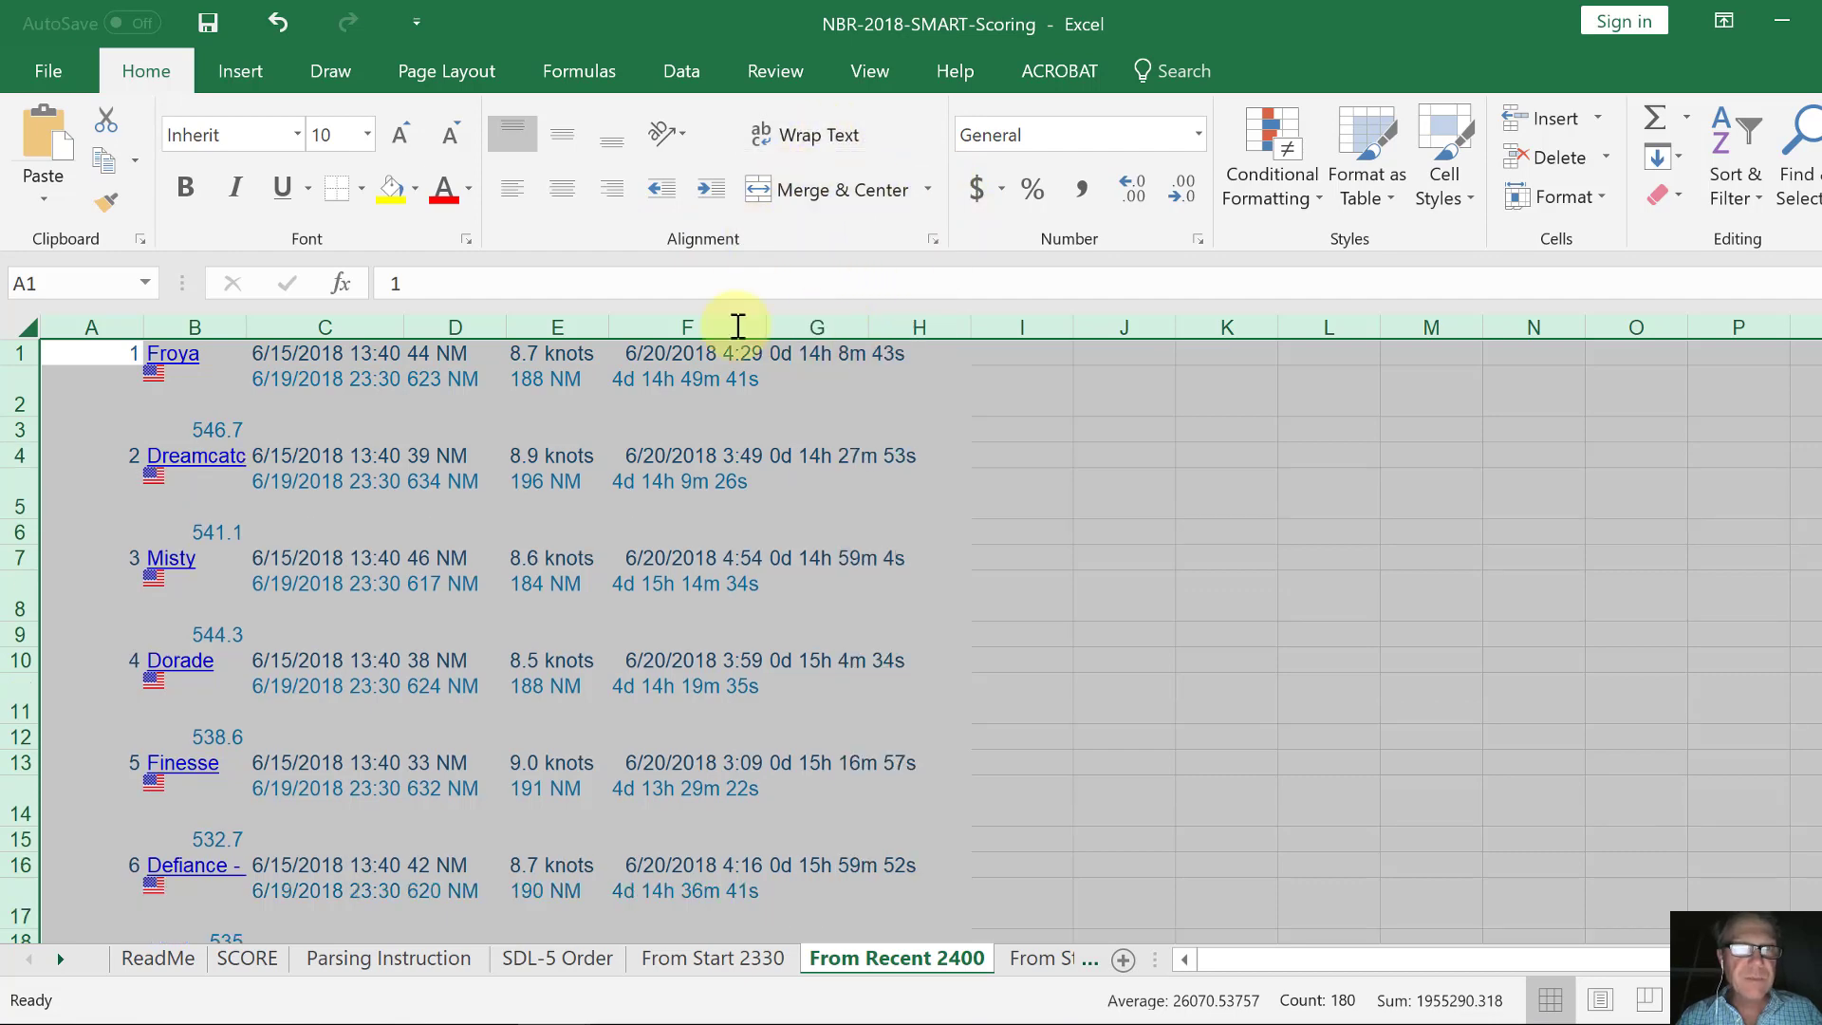
On the From Start 2330 sheet, enter the formula =B1 in cell A2 to bring in the boat name.
{"action": "left_click", "coordinate": [680, 957]}
{"action": "left_click", "coordinate": [92, 382]}
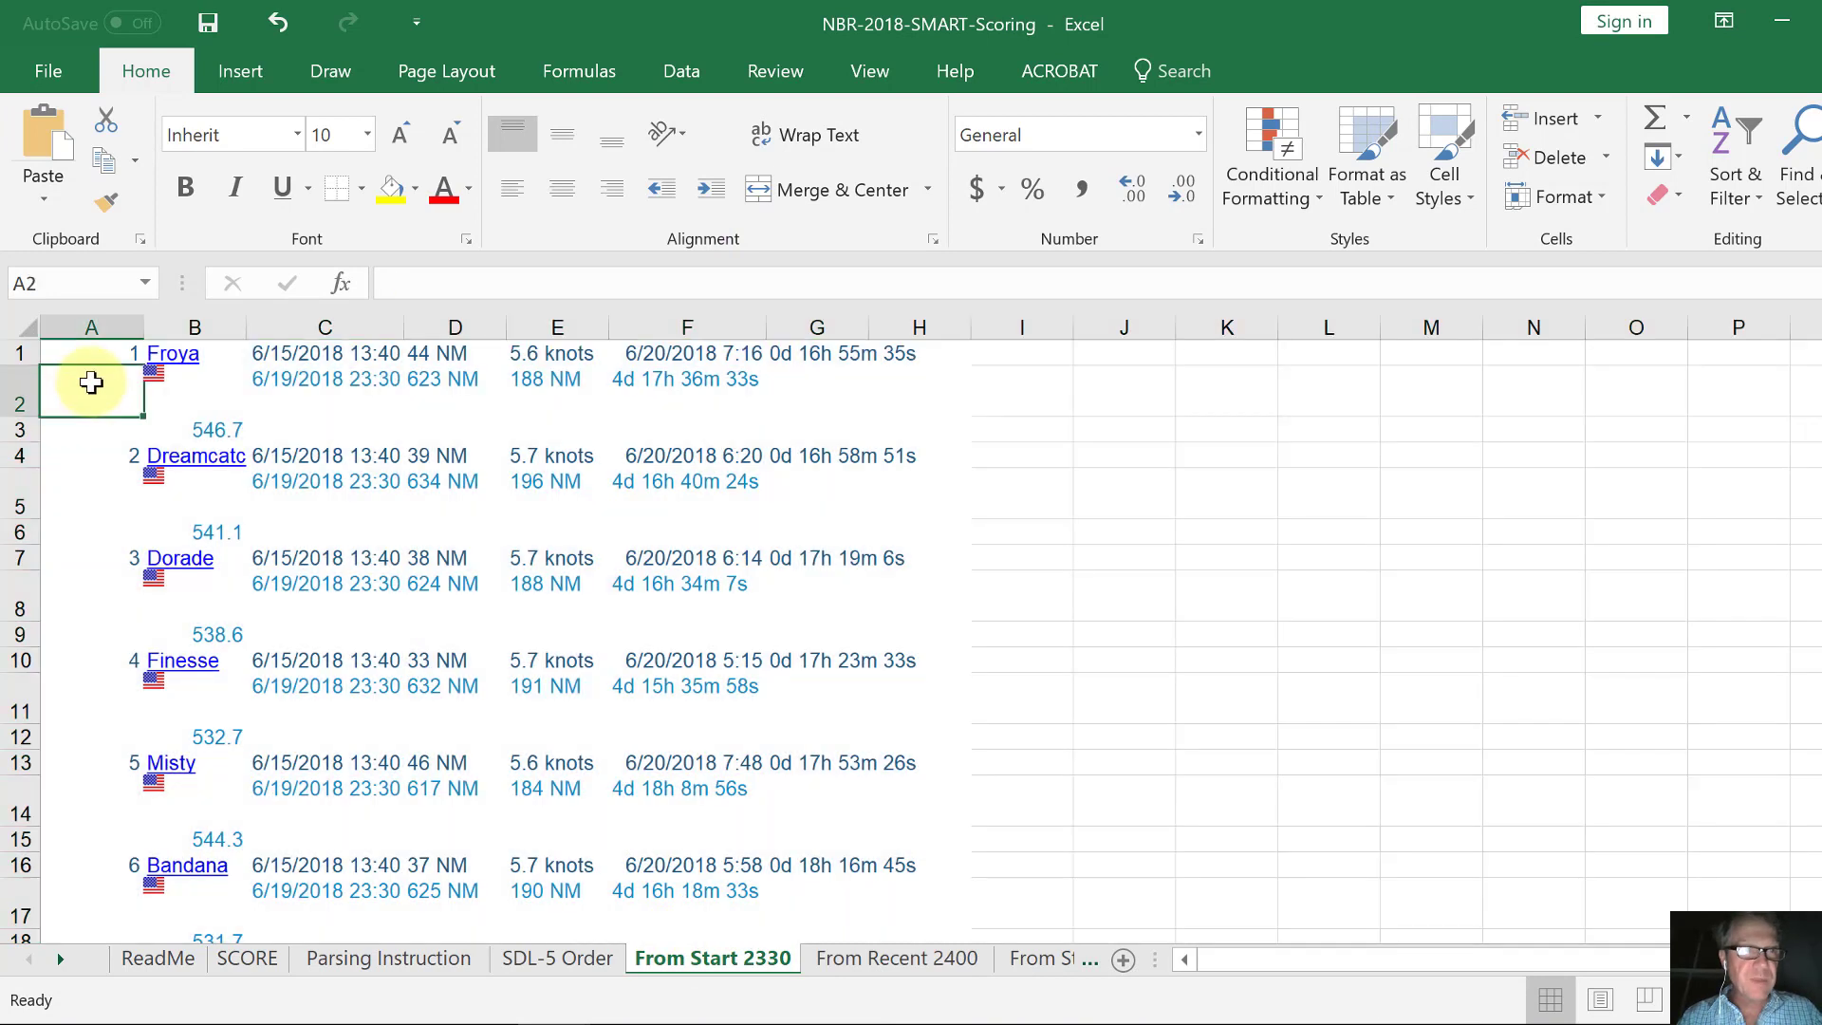
{"action": "left_click", "coordinate": [678, 387]}
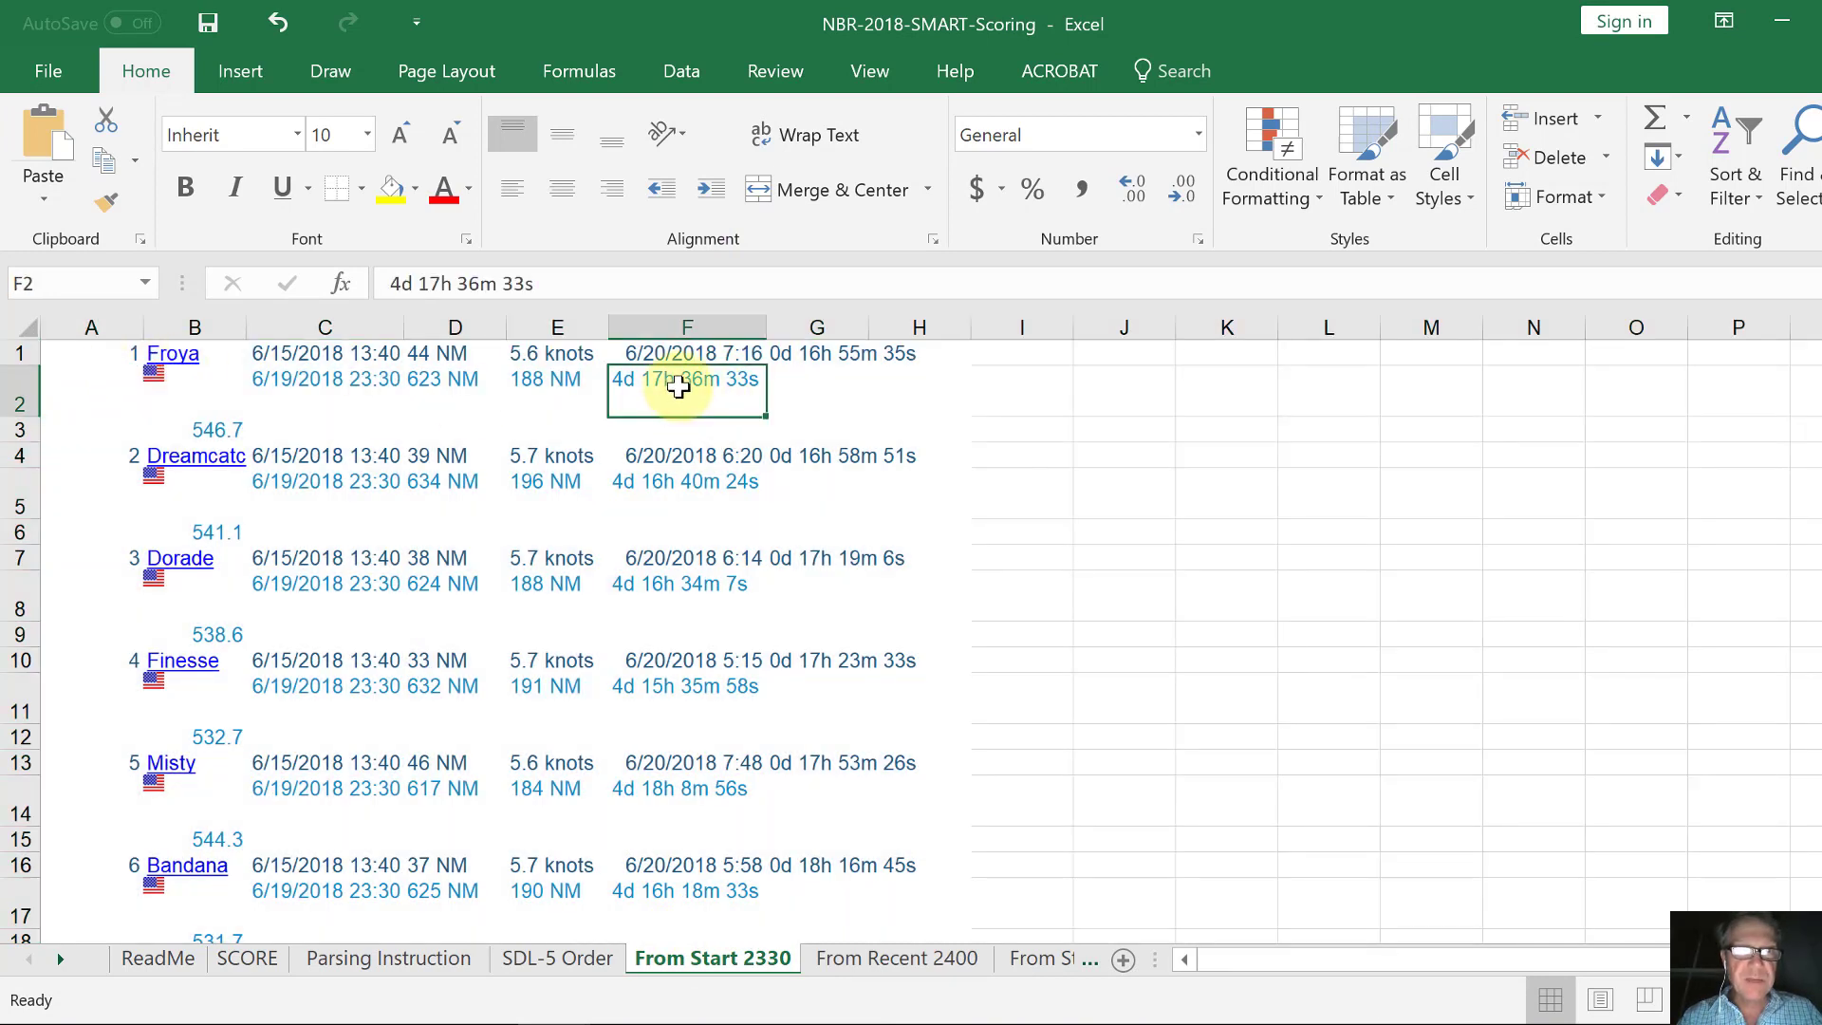
{"action": "left_click", "coordinate": [19, 402]}
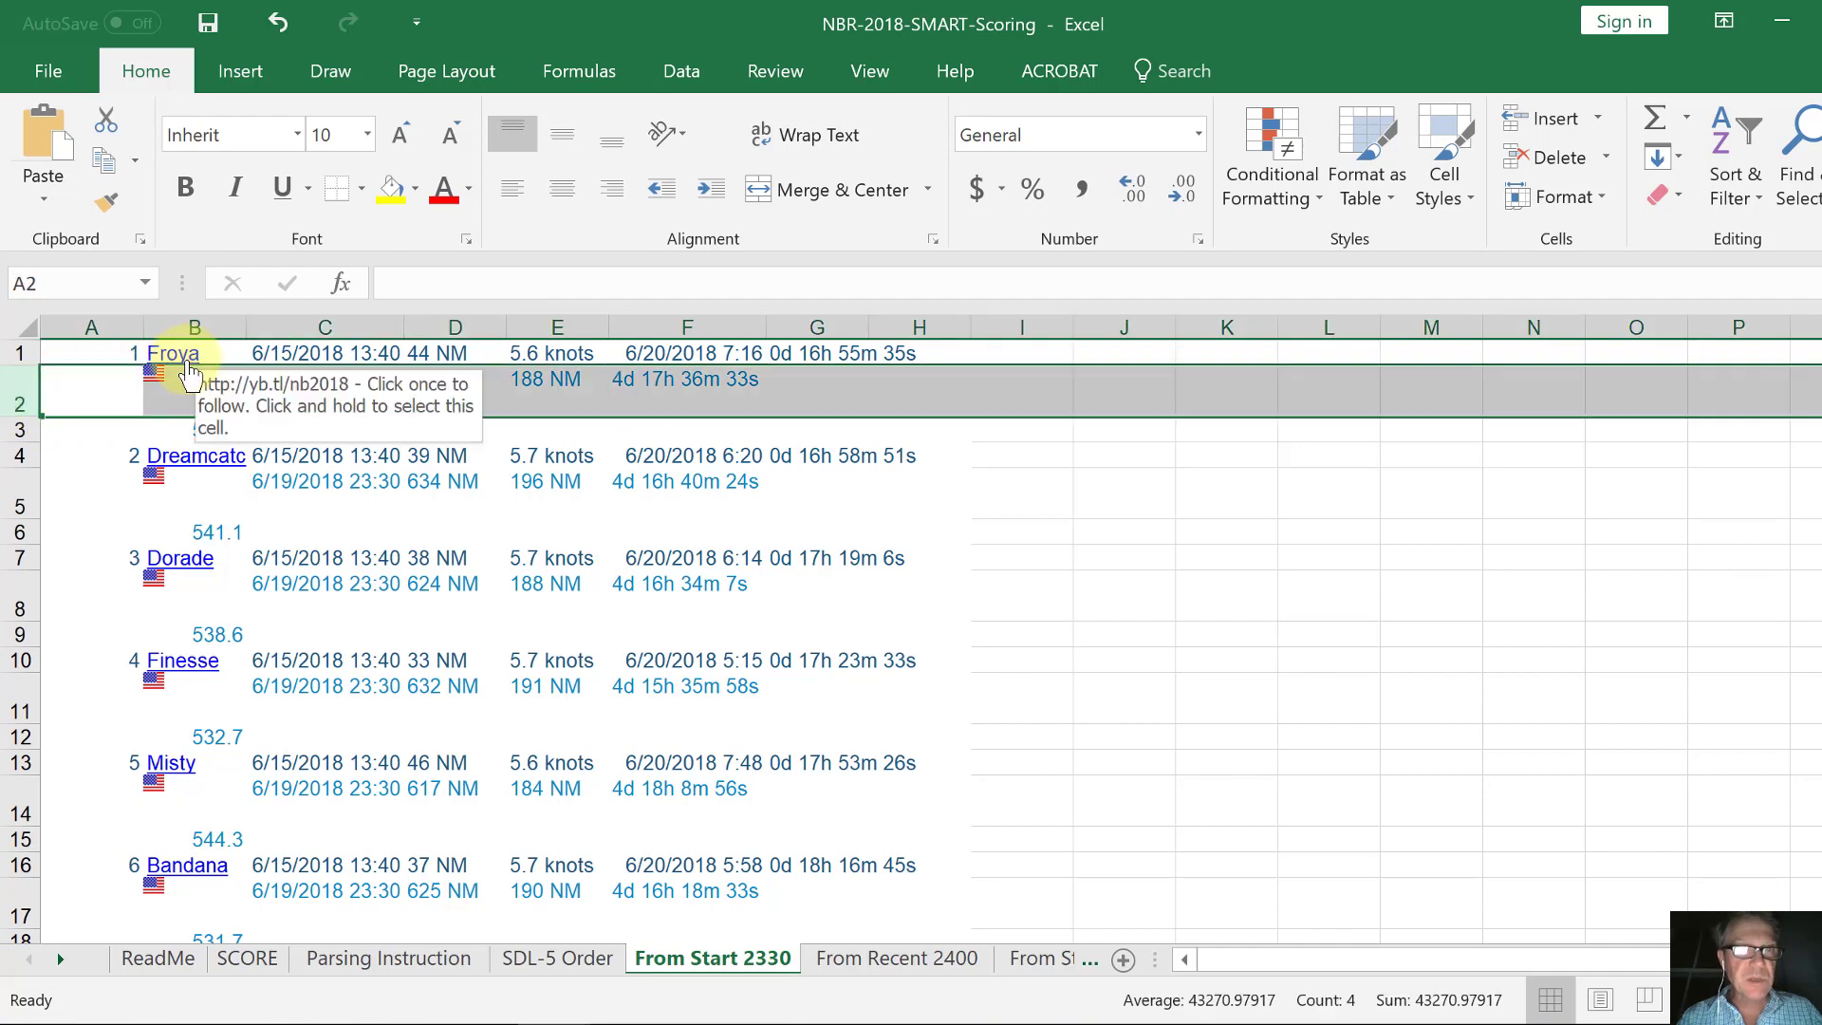
{"action": "left_click", "coordinate": [112, 390]}
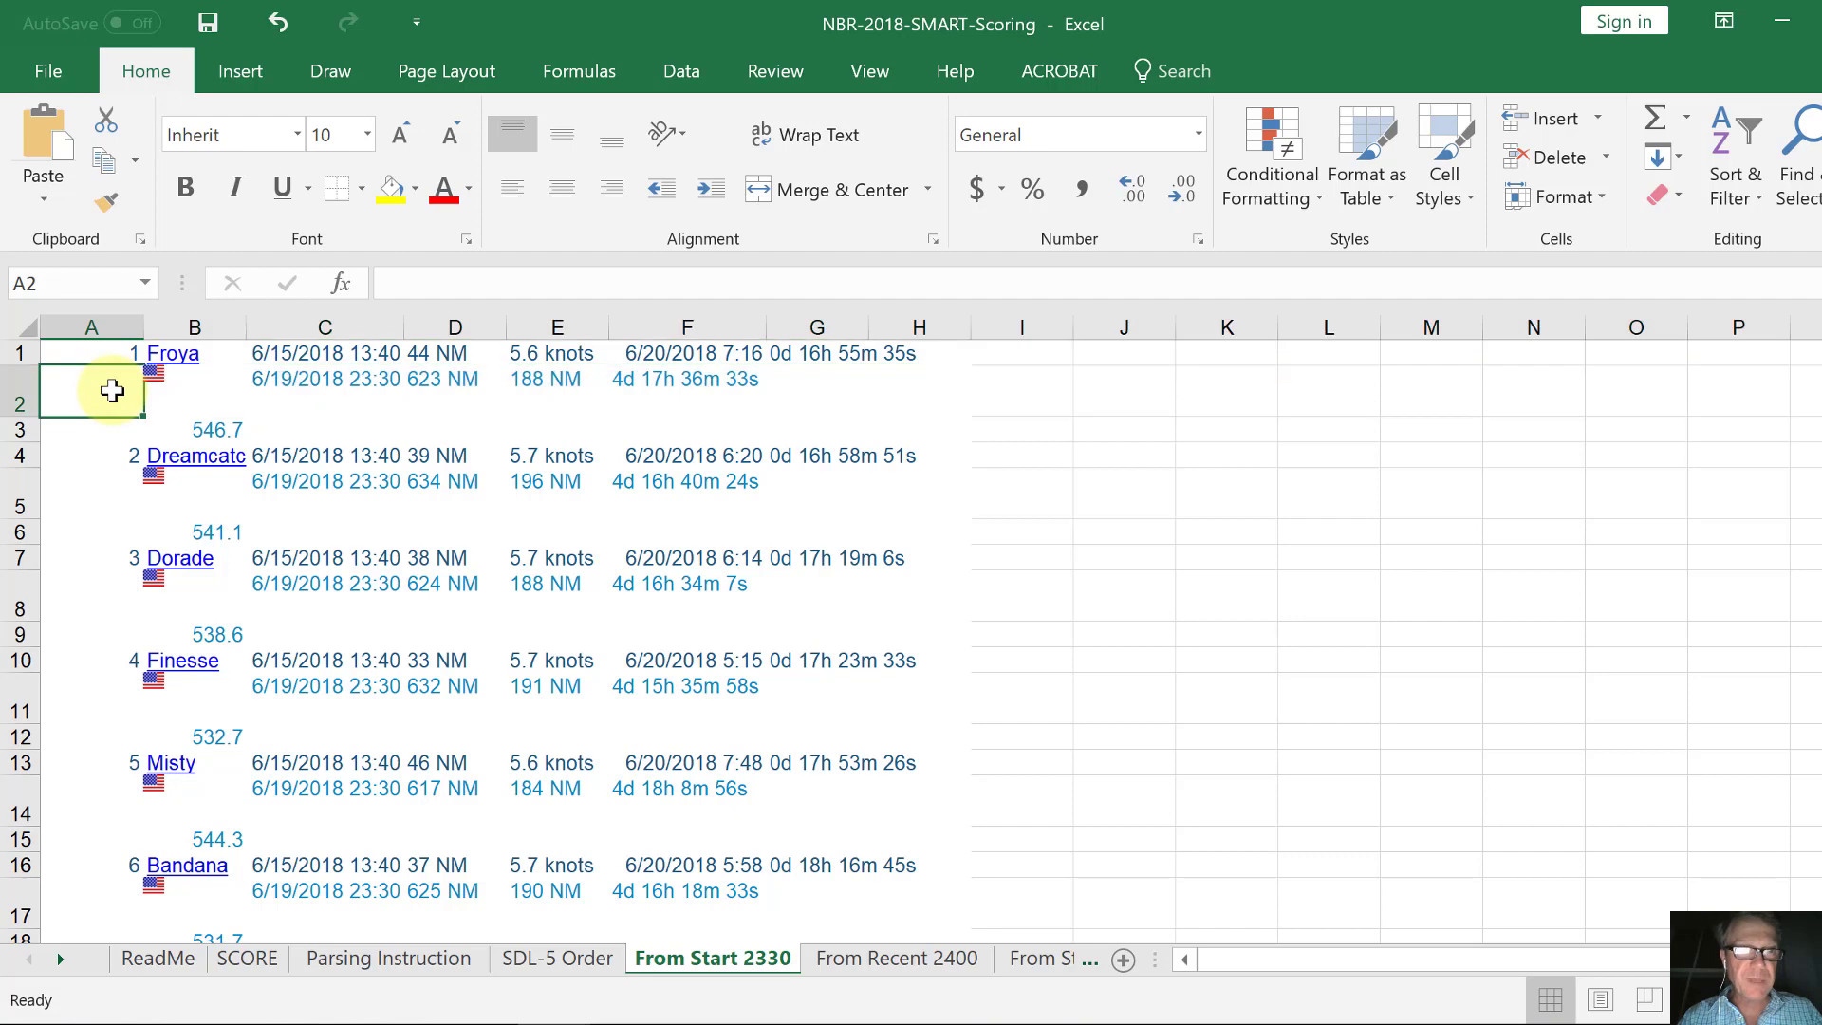
{"action": "type", "text": "="}
{"action": "key", "text": "Up"}
{"action": "key", "text": "Right"}
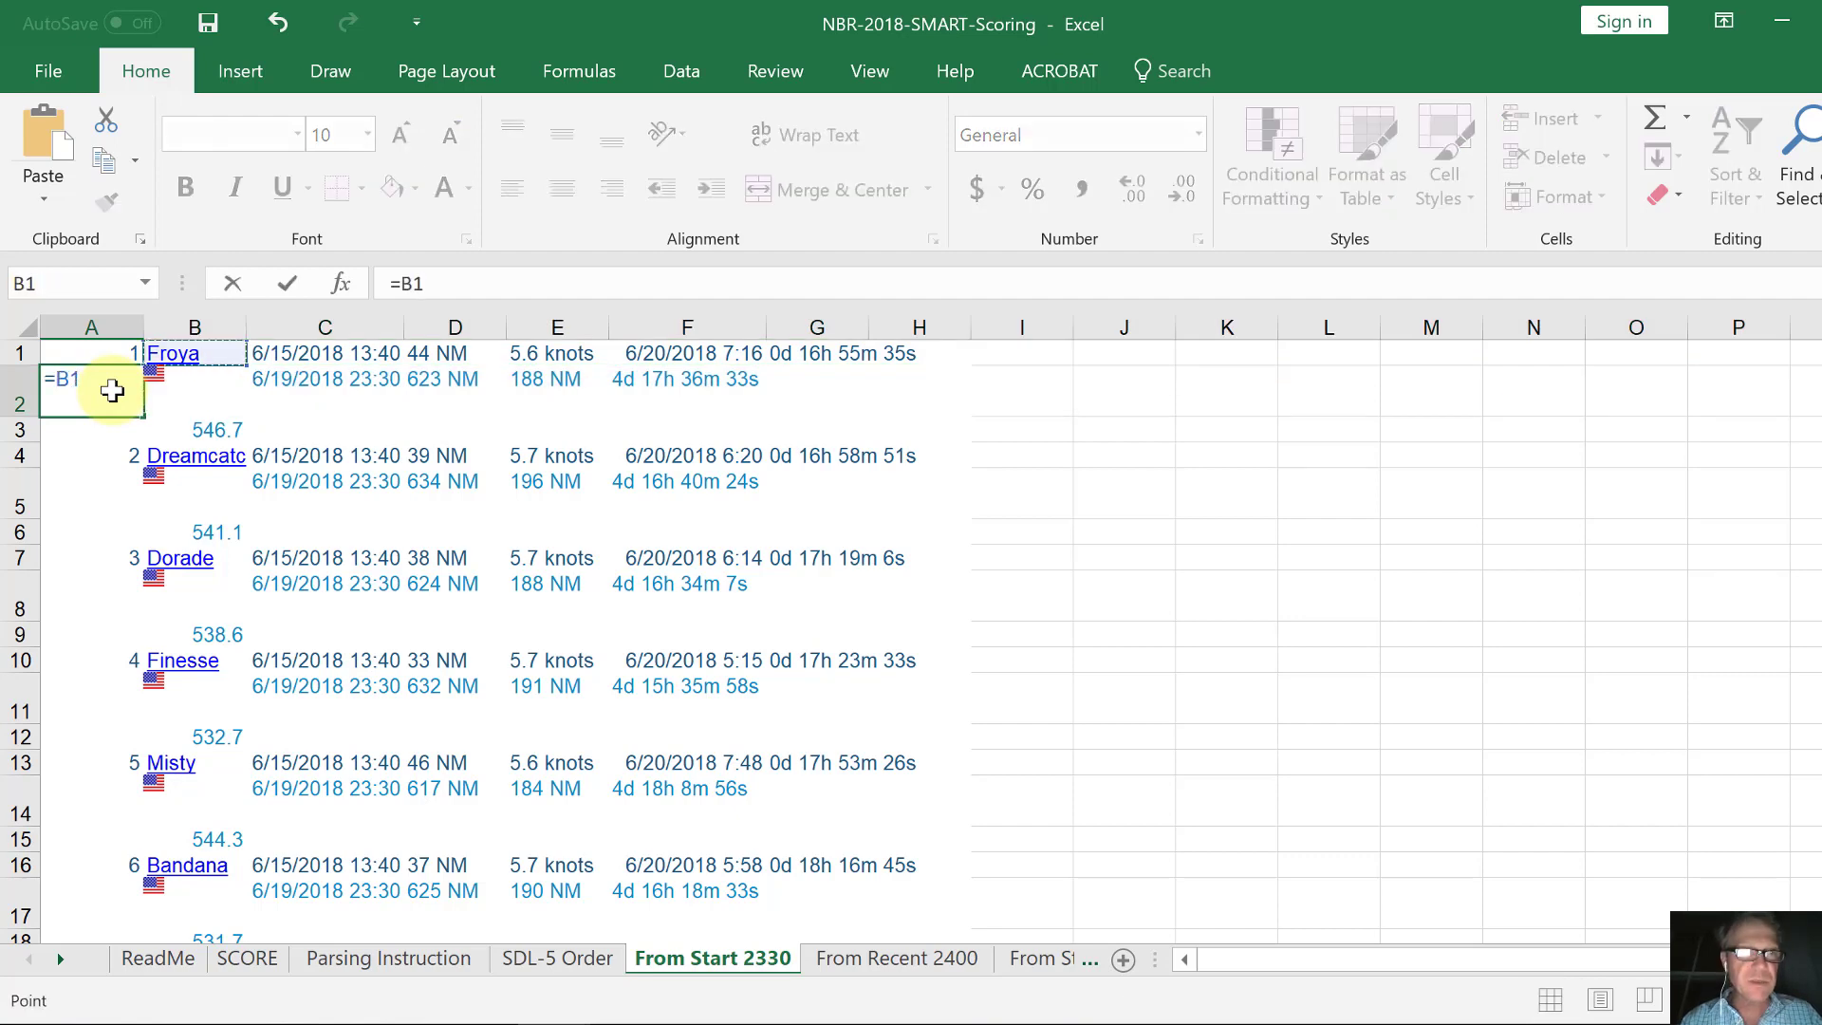
{"action": "key", "text": "Return"}
{"action": "key", "text": "Up"}
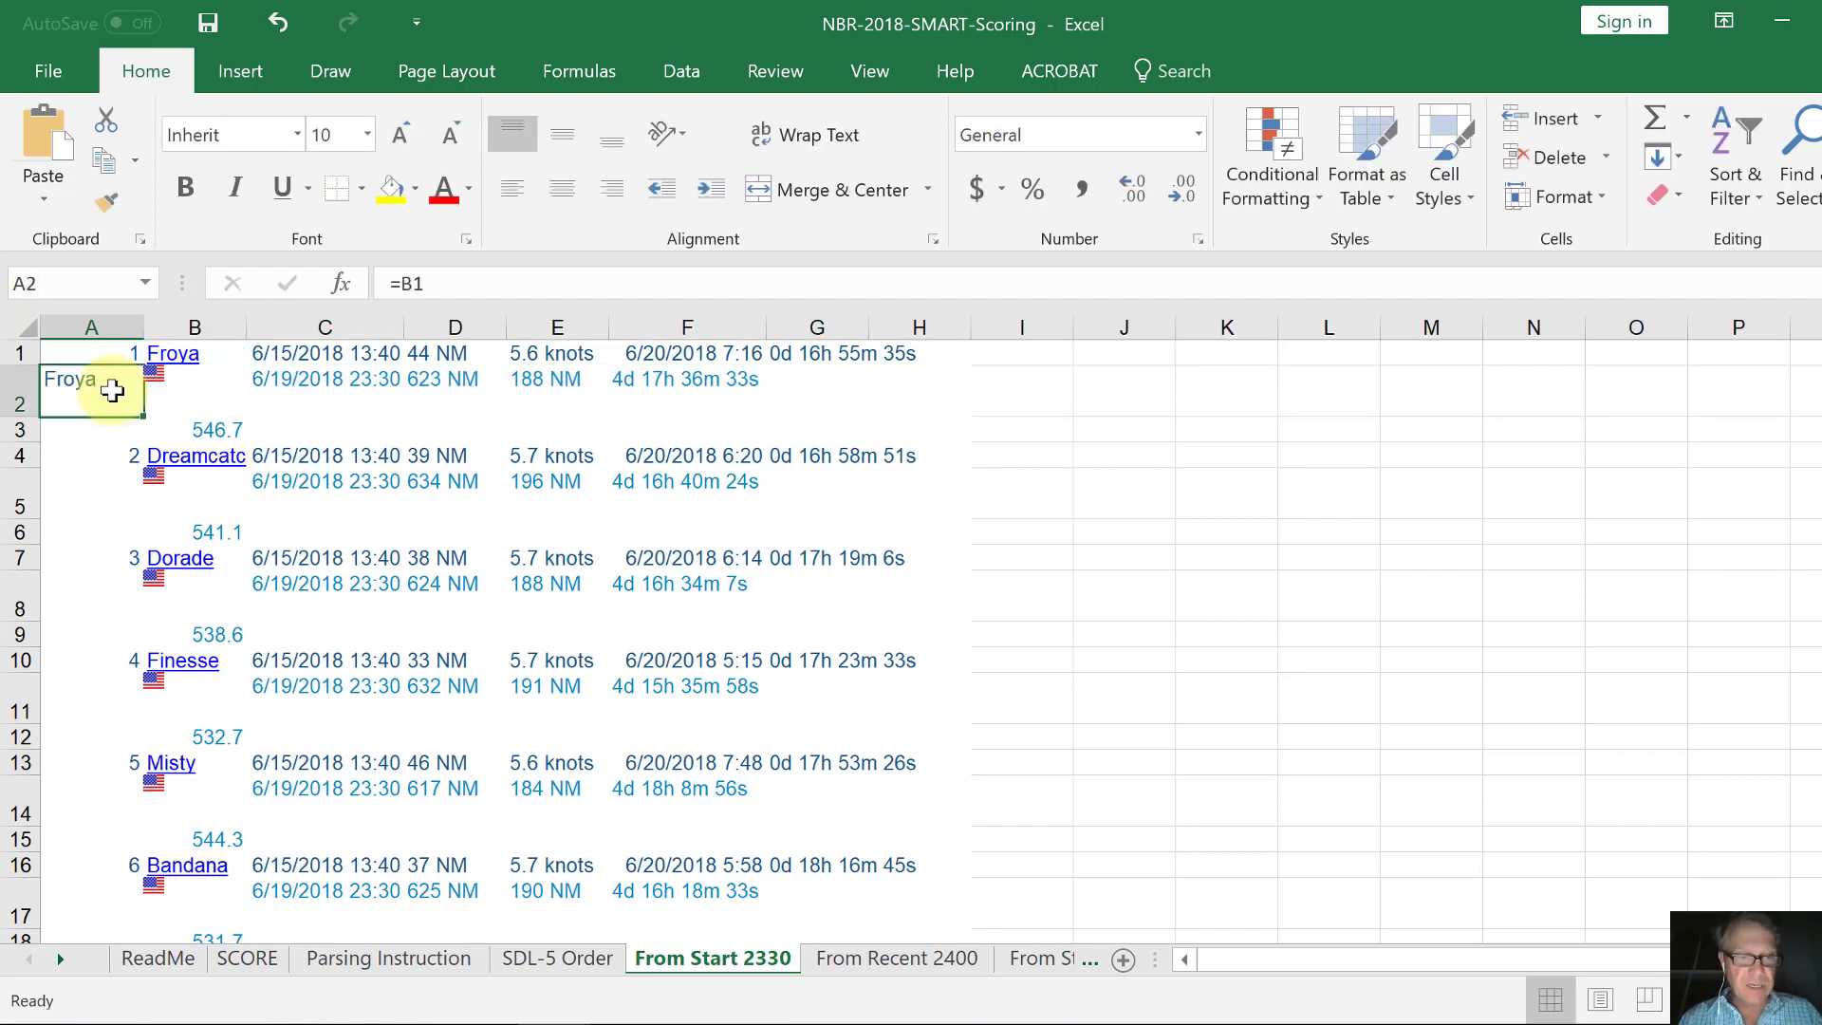
Fill the boat-name formula from A2 down through A45 on the From Start 2330 sheet.
{"action": "key", "text": "ctrl+shift+Down"}
{"action": "key", "text": "ctrl+shift+Down"}
{"action": "key", "text": "ctrl+shift+Down"}
{"action": "key", "text": "ctrl+shift+Down"}
{"action": "key", "text": "ctrl+shift+Down"}
{"action": "key", "text": "ctrl+shift+Down"}
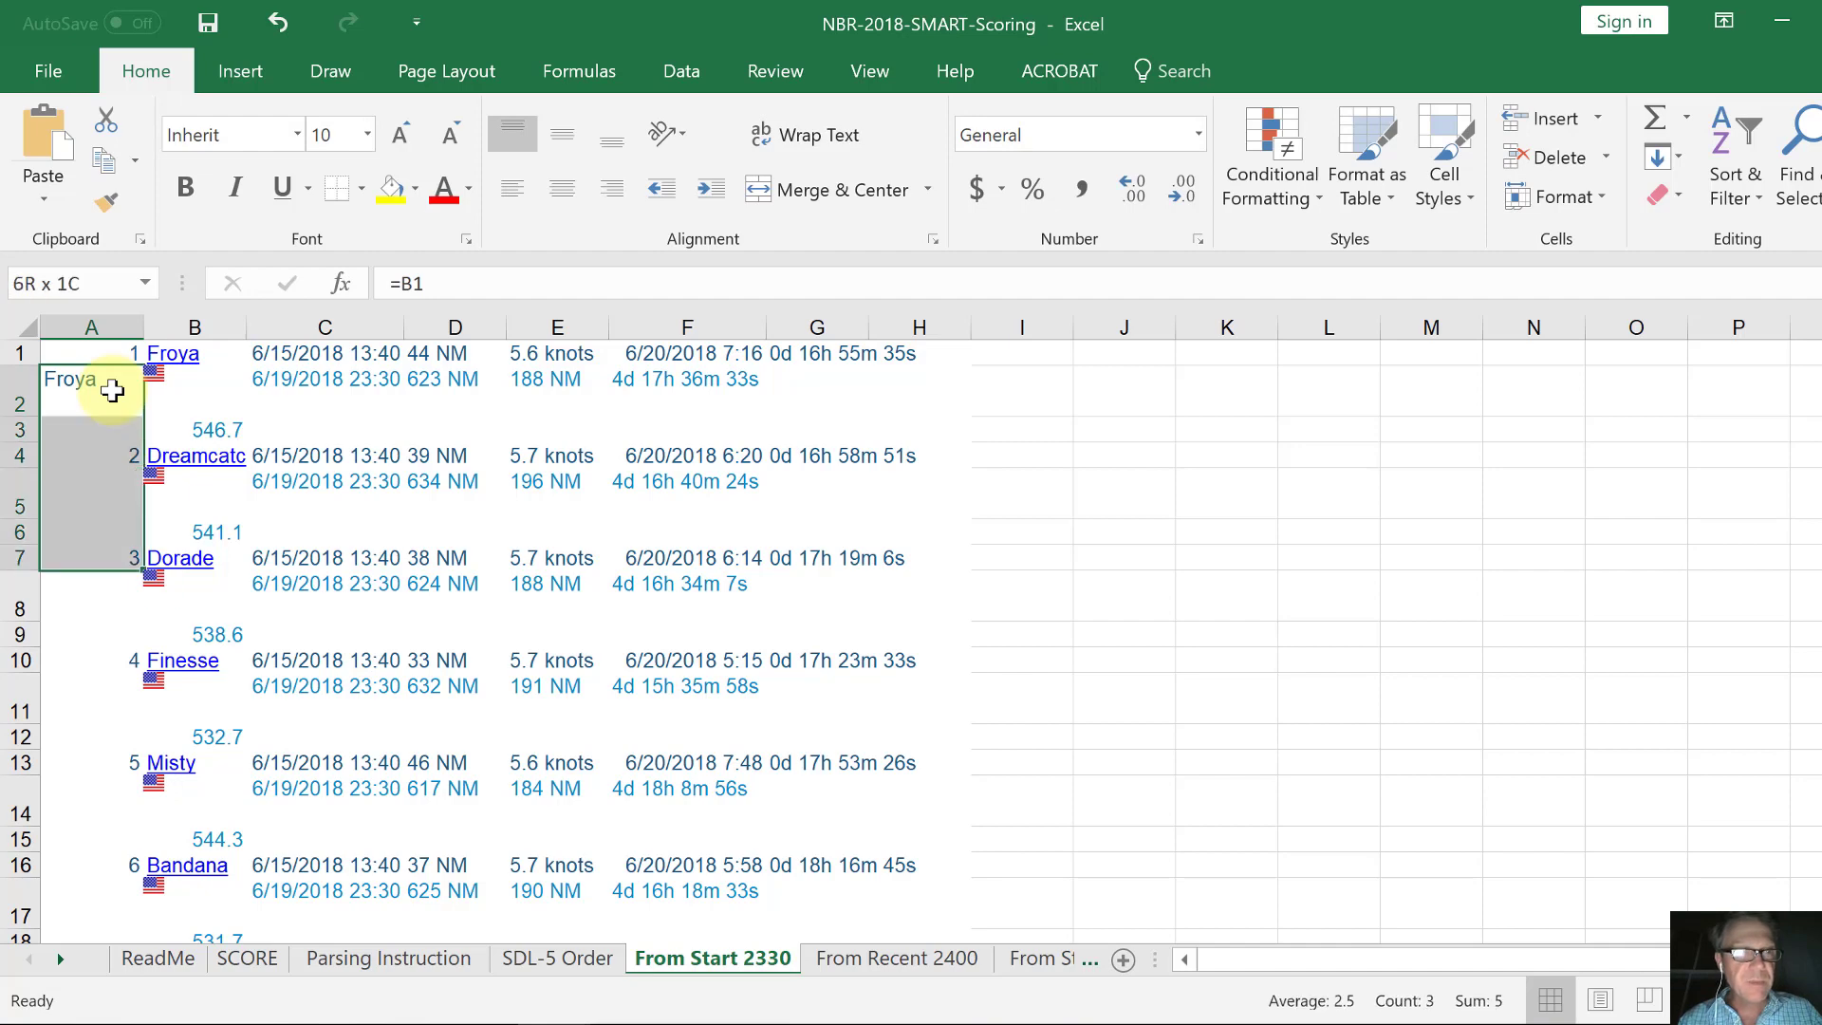
{"action": "key", "text": "ctrl+shift+Down"}
{"action": "key", "text": "ctrl+shift+Down"}
{"action": "key", "text": "ctrl+shift+Down"}
{"action": "key", "text": "ctrl+shift+Down"}
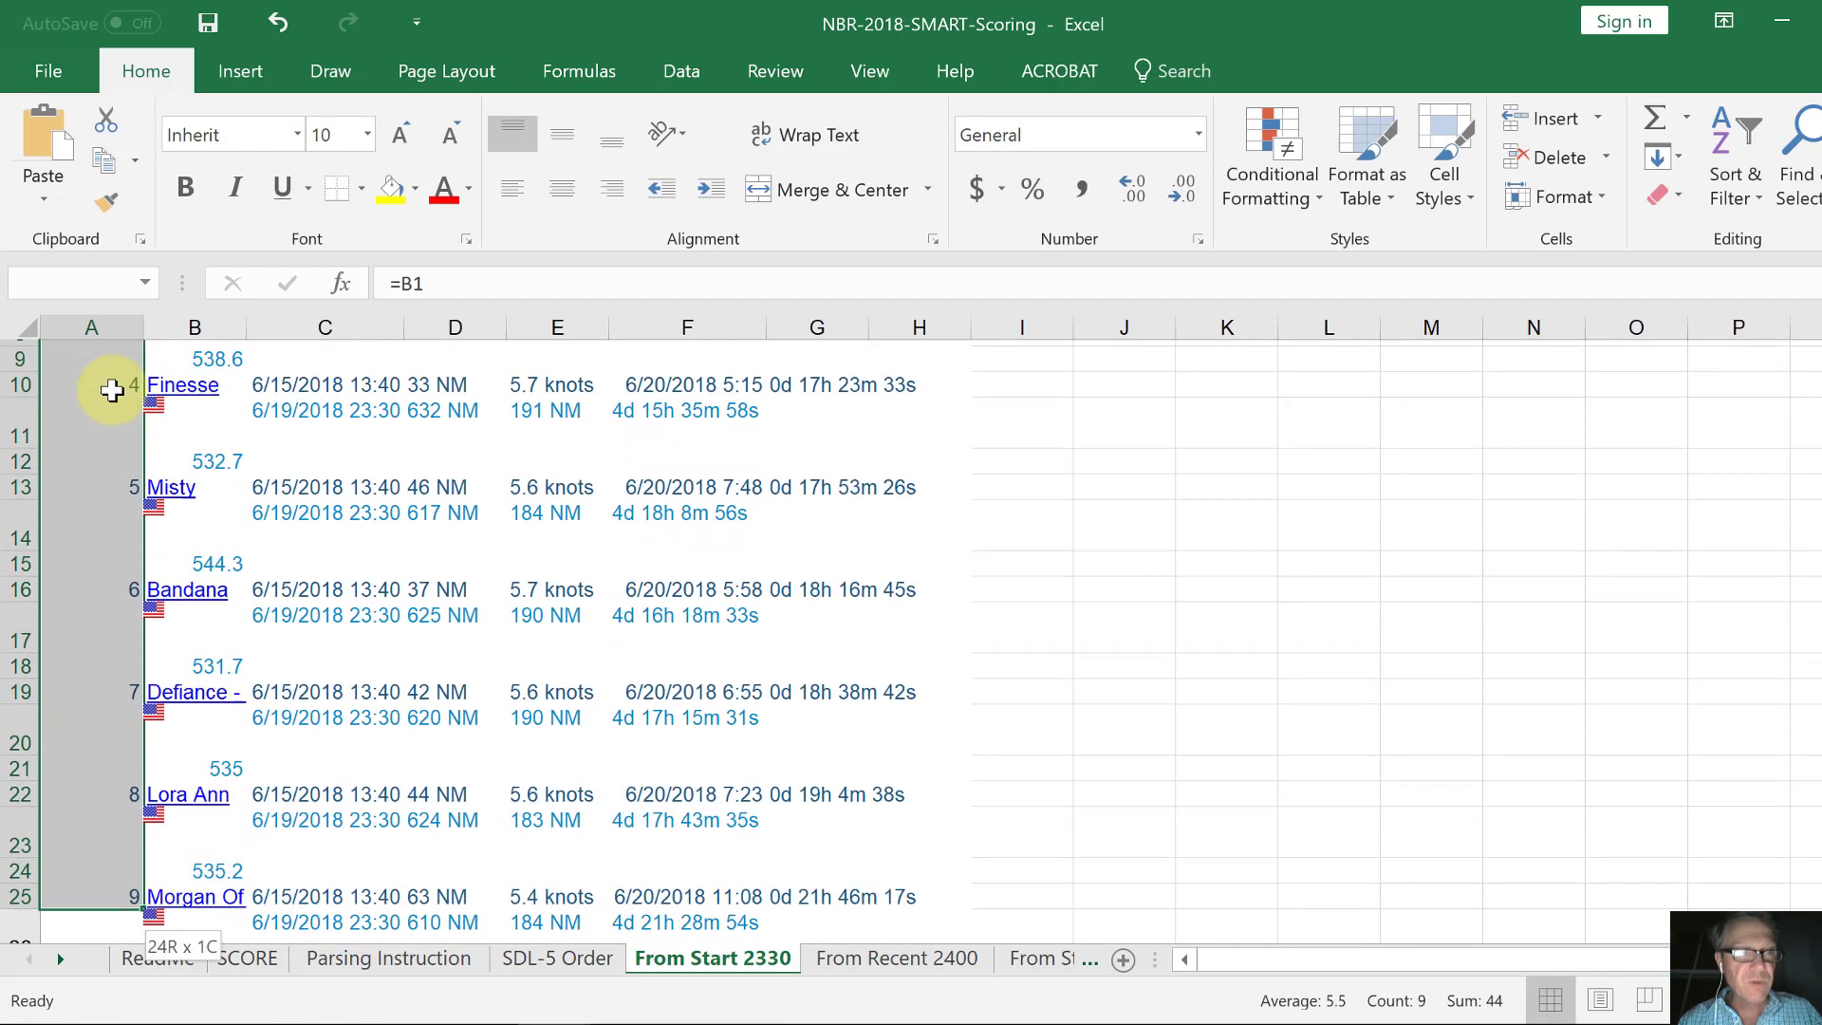
{"action": "key", "text": "ctrl+shift+Down"}
{"action": "key", "text": "ctrl+shift+Down"}
{"action": "key", "text": "ctrl+shift+Down"}
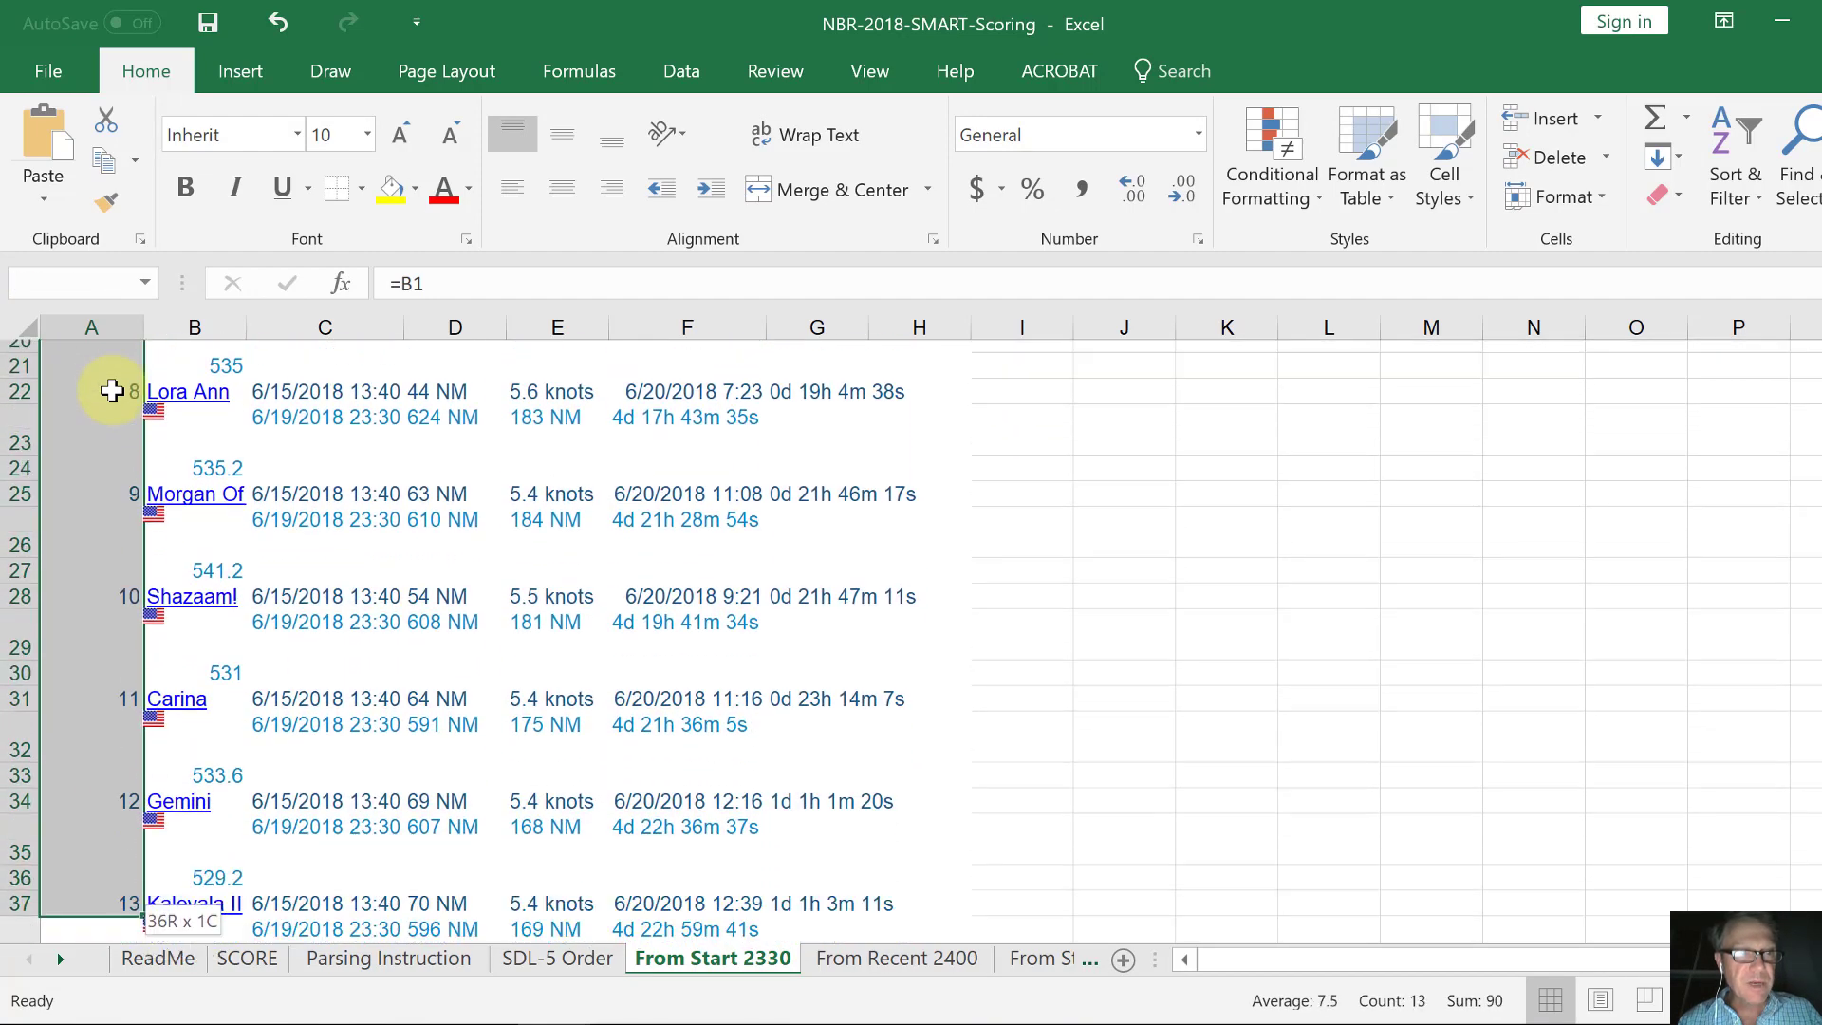
{"action": "key", "text": "ctrl+shift+Down"}
{"action": "key", "text": "ctrl+shift+Down"}
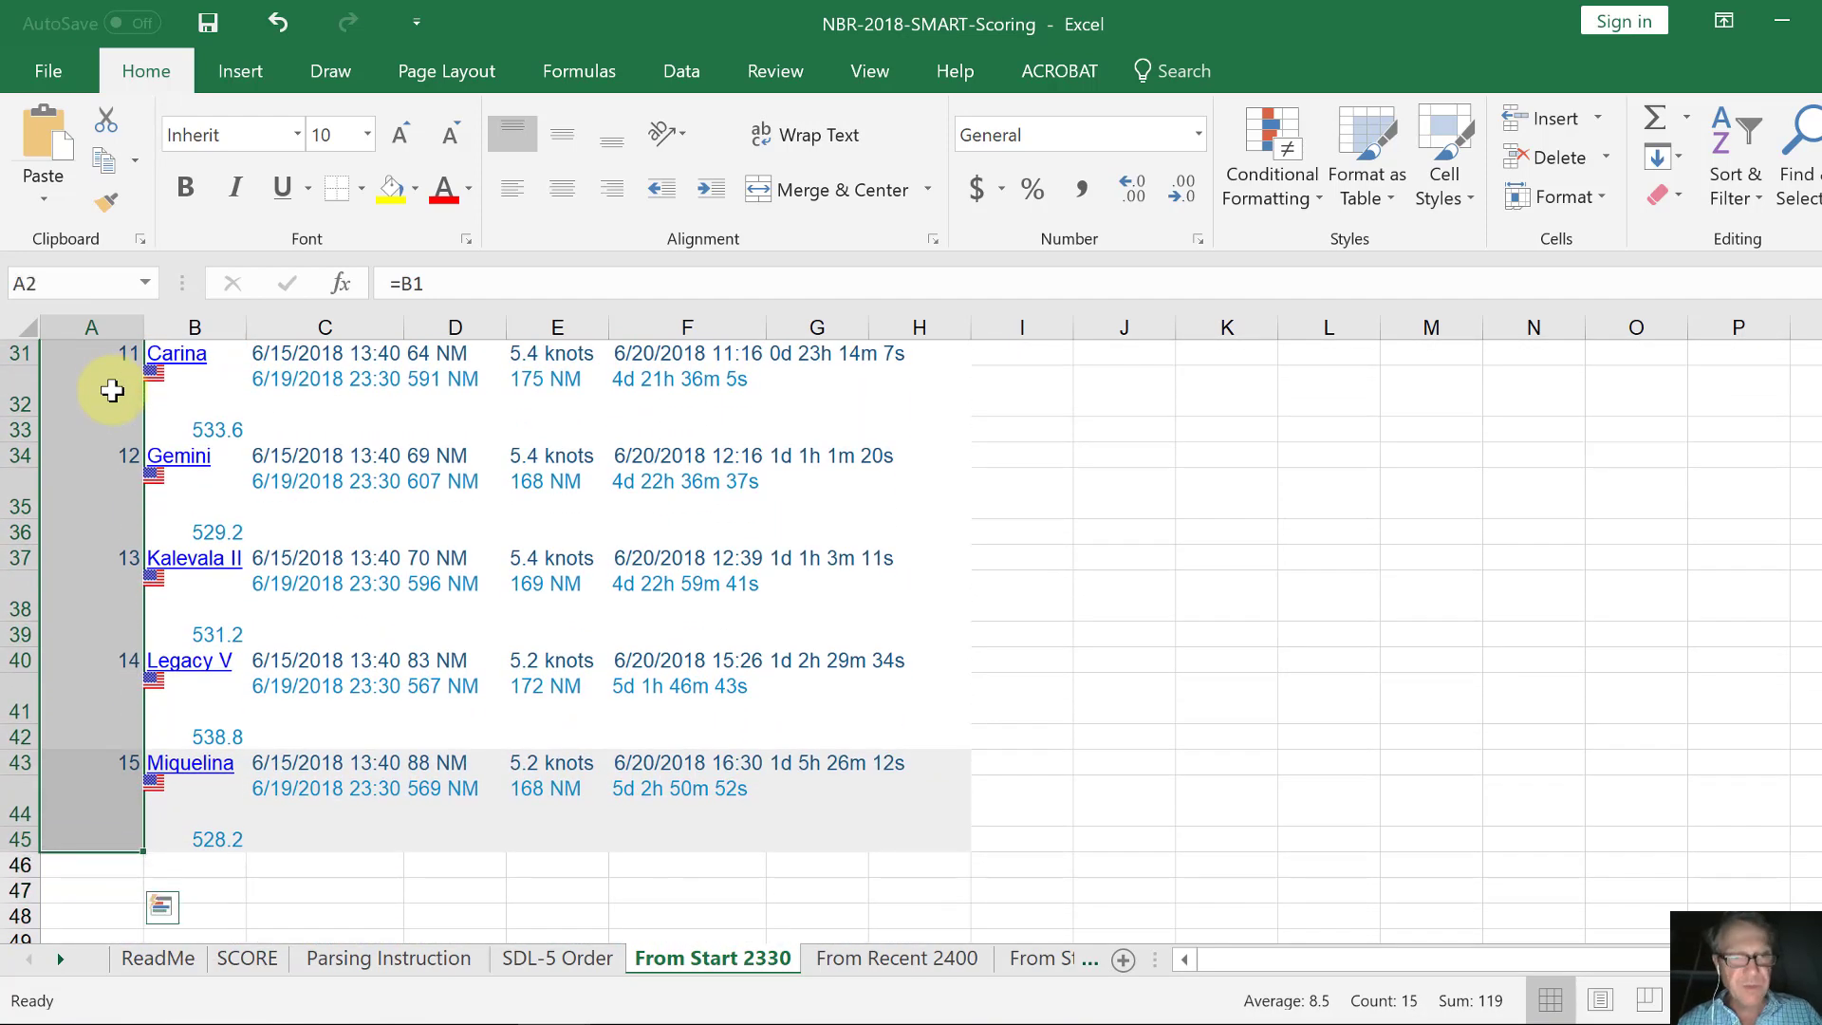
{"action": "key", "text": "ctrl+d"}
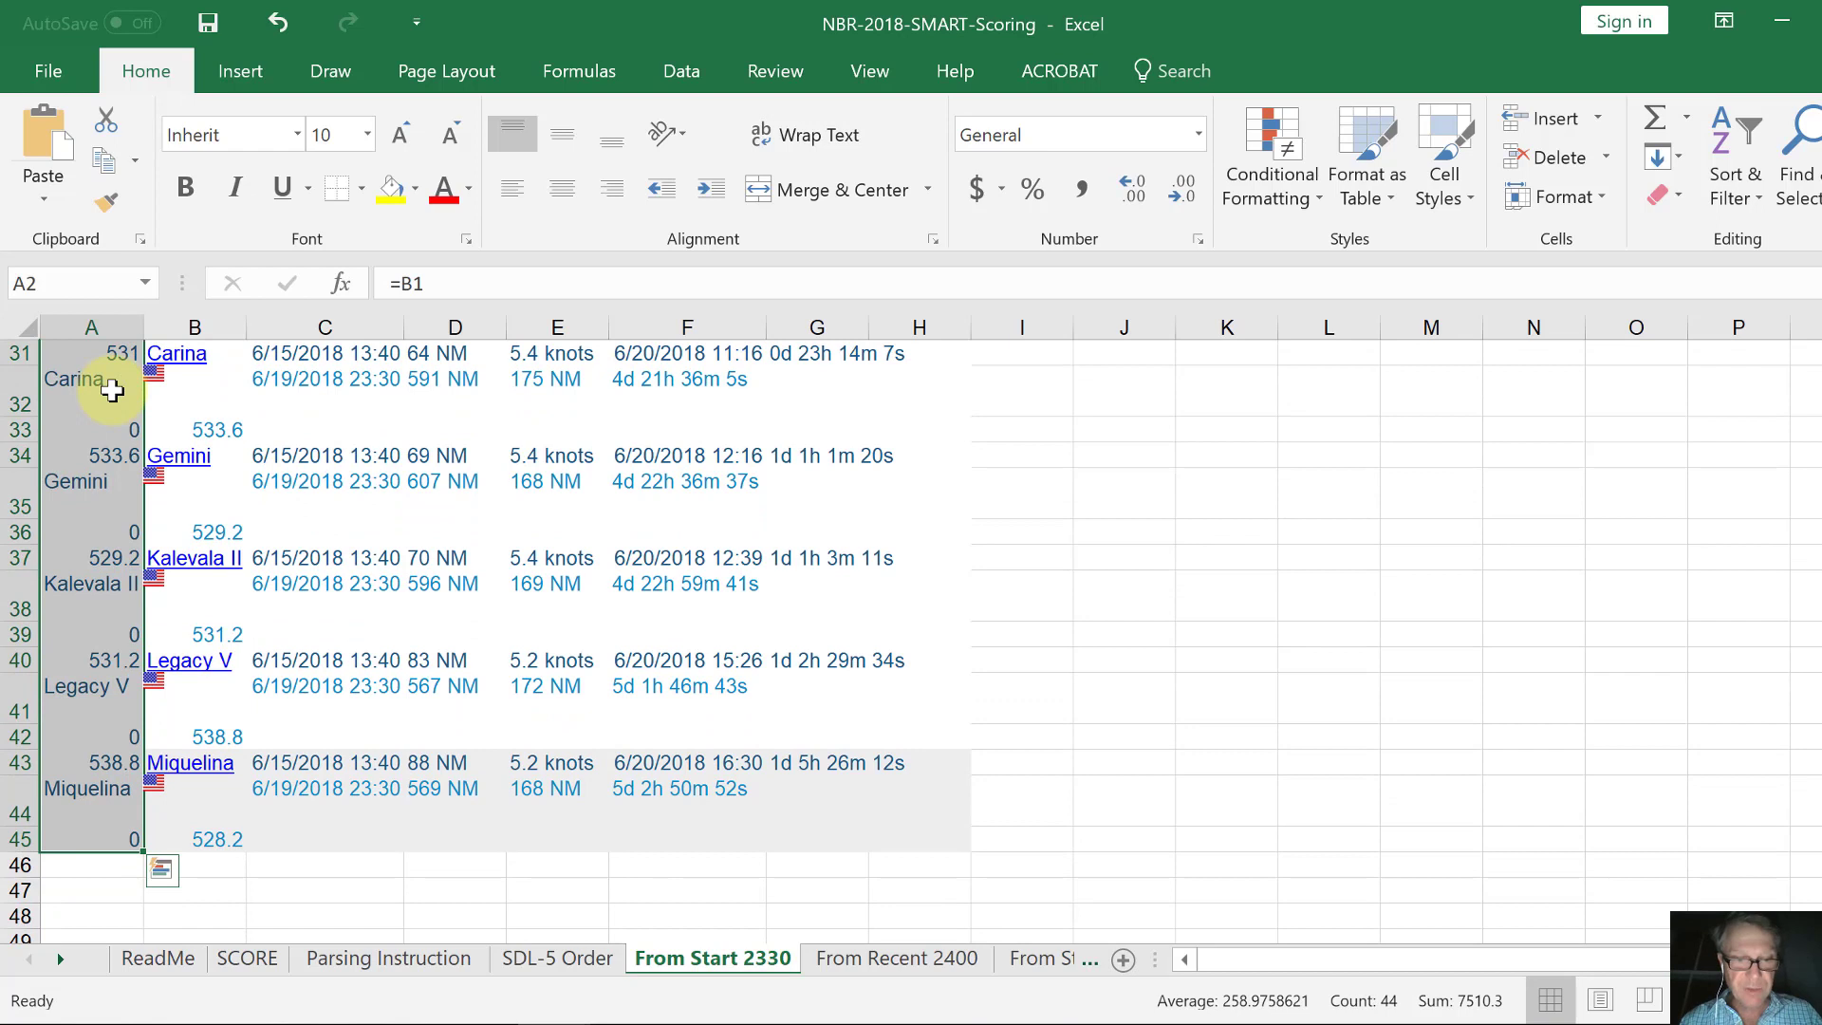
Convert the formulas in A2:A45 to static values by copying them and pasting values over the same cells.
{"action": "key", "text": "ctrl+c"}
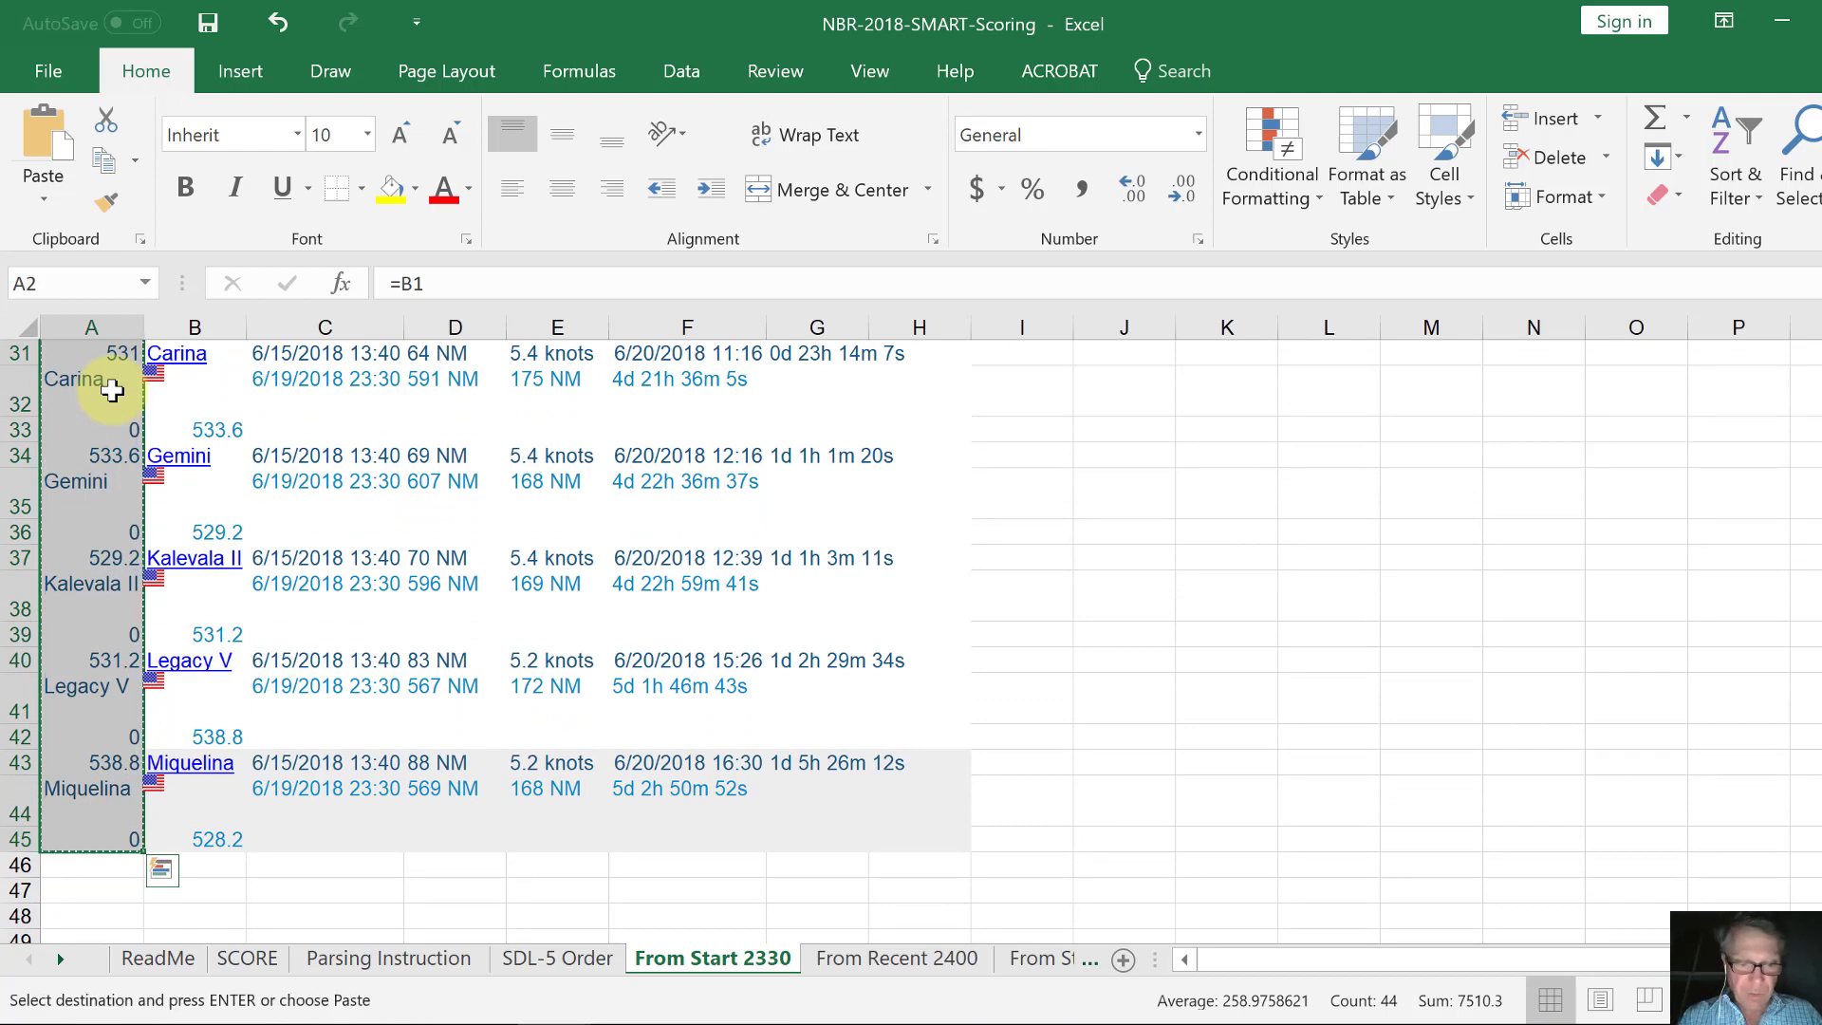
{"action": "key", "text": "alt"}
{"action": "key", "text": "h"}
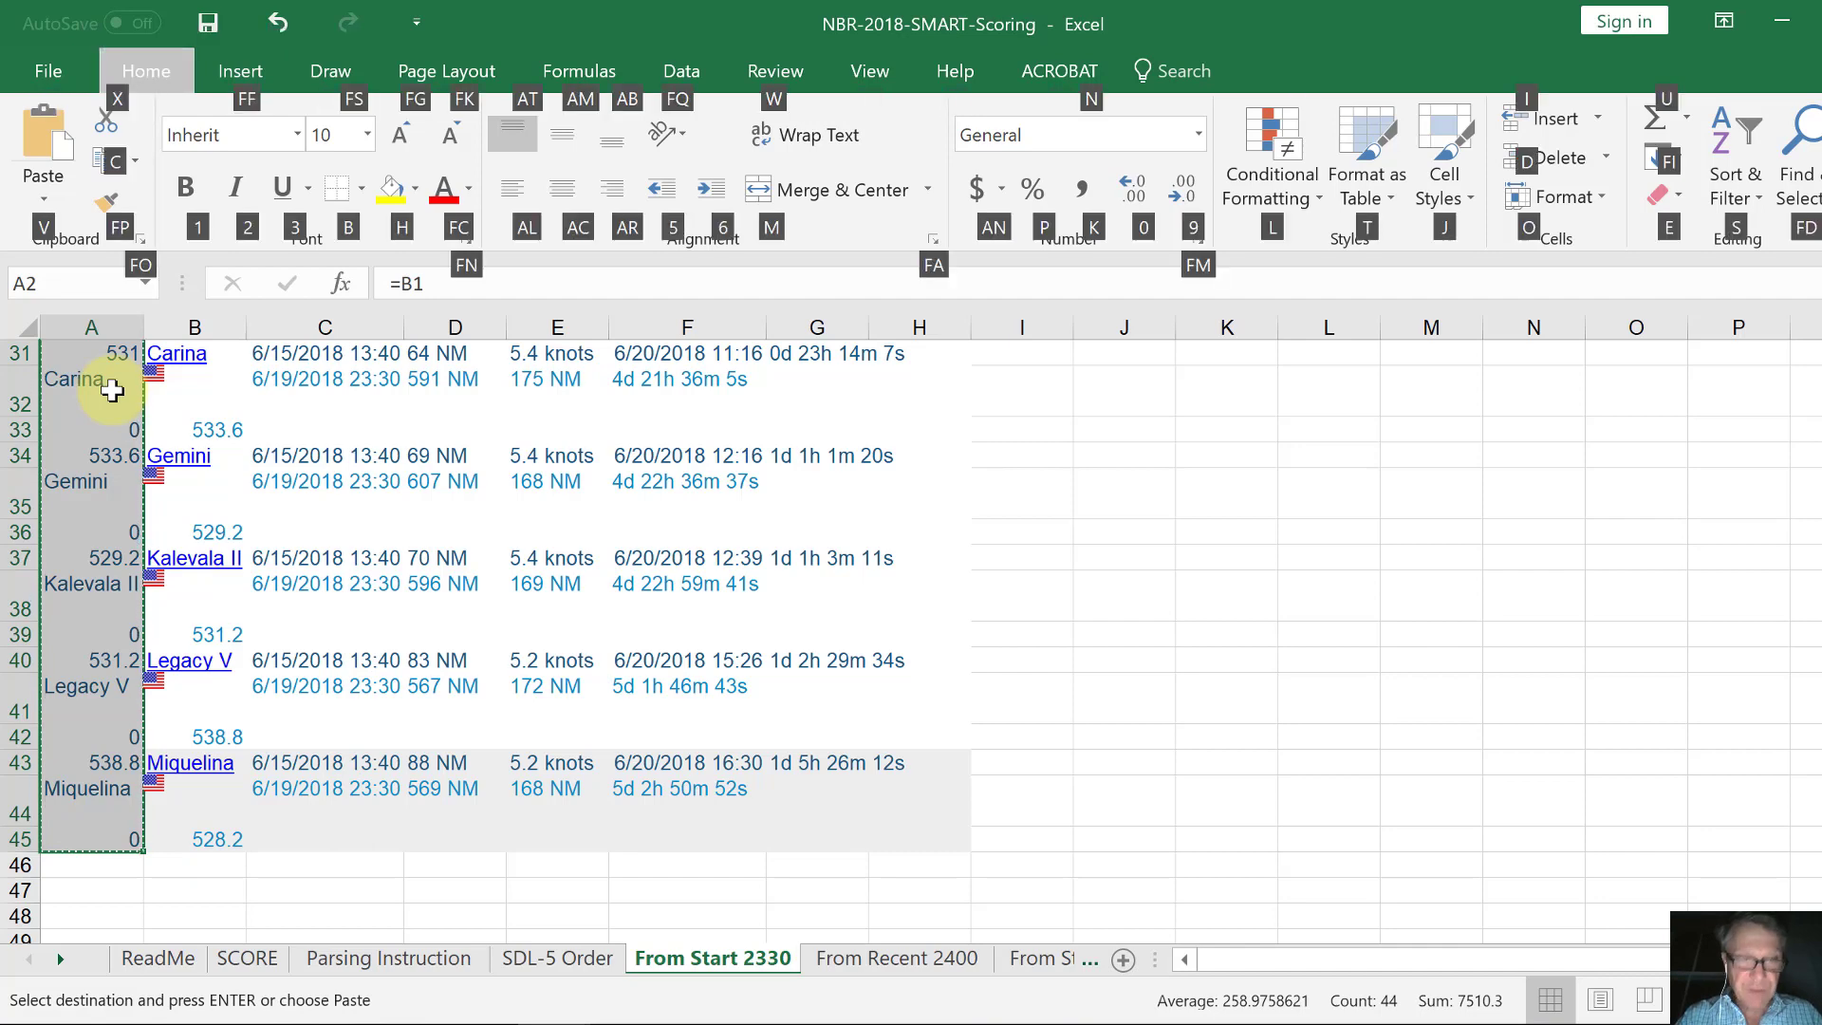
{"action": "key", "text": "v"}
{"action": "key", "text": "v"}
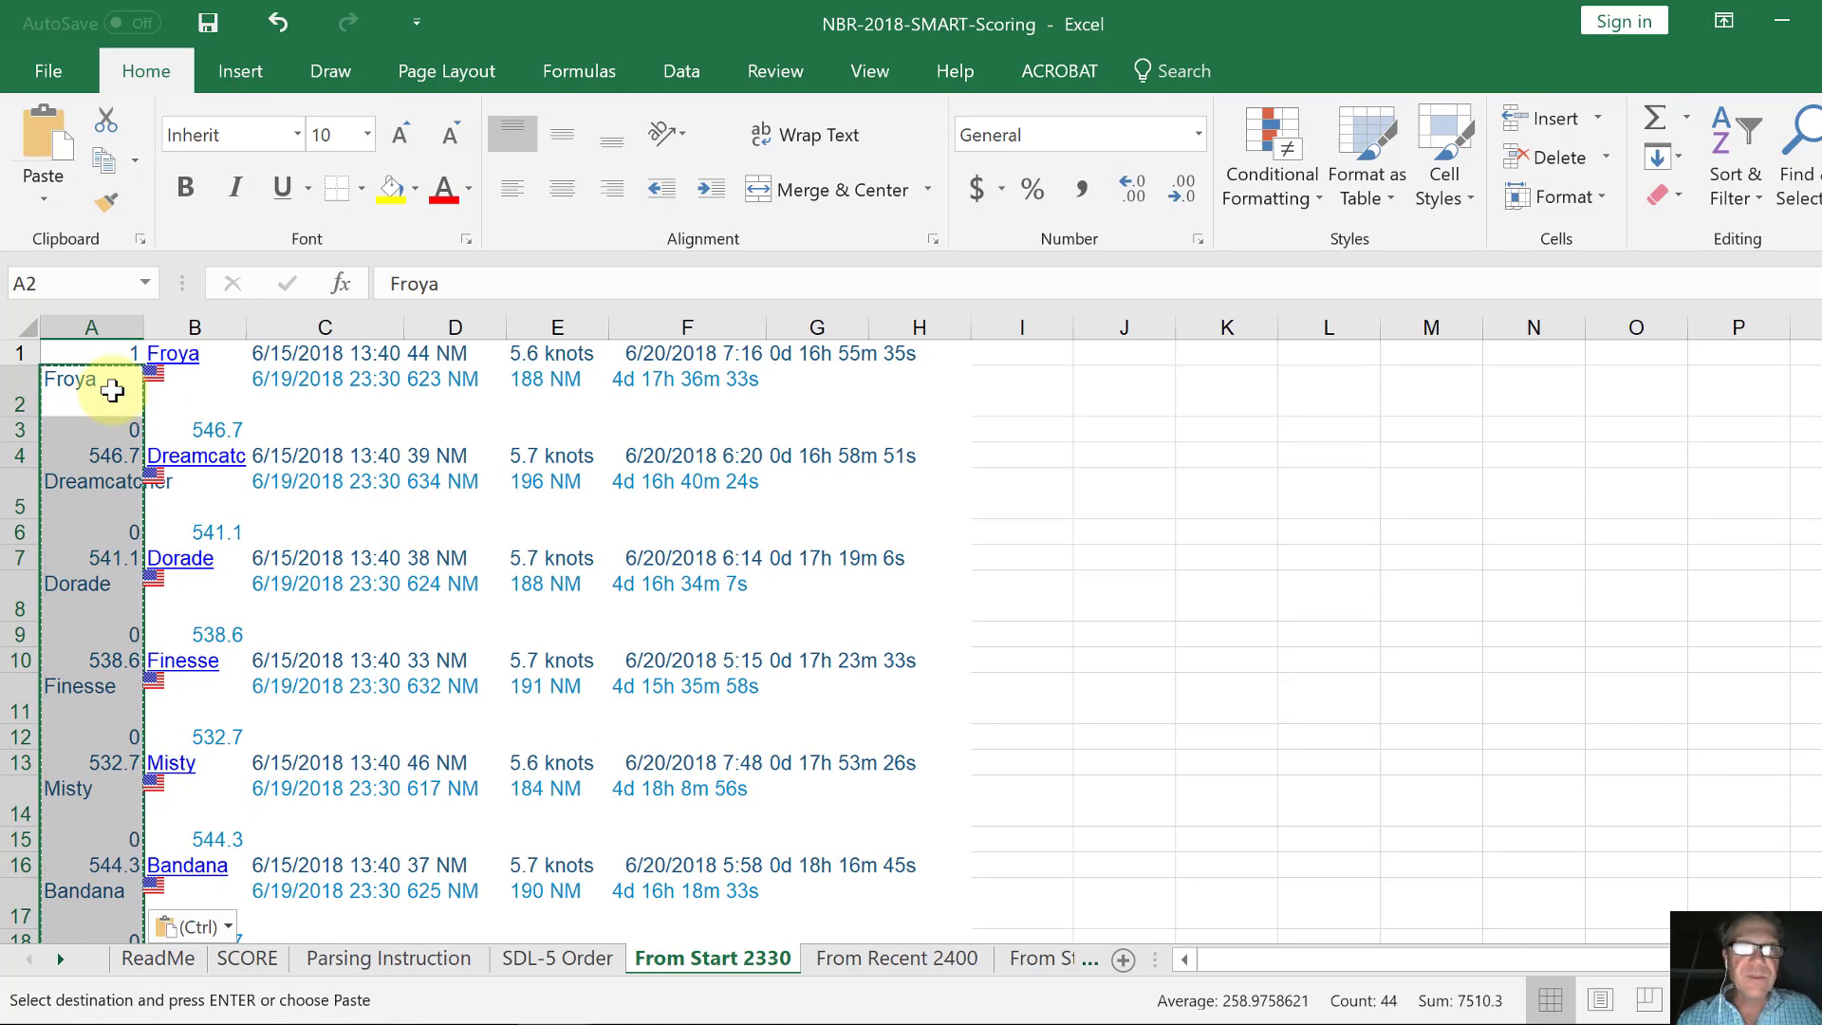
{"action": "key", "text": "ctrl+Home"}
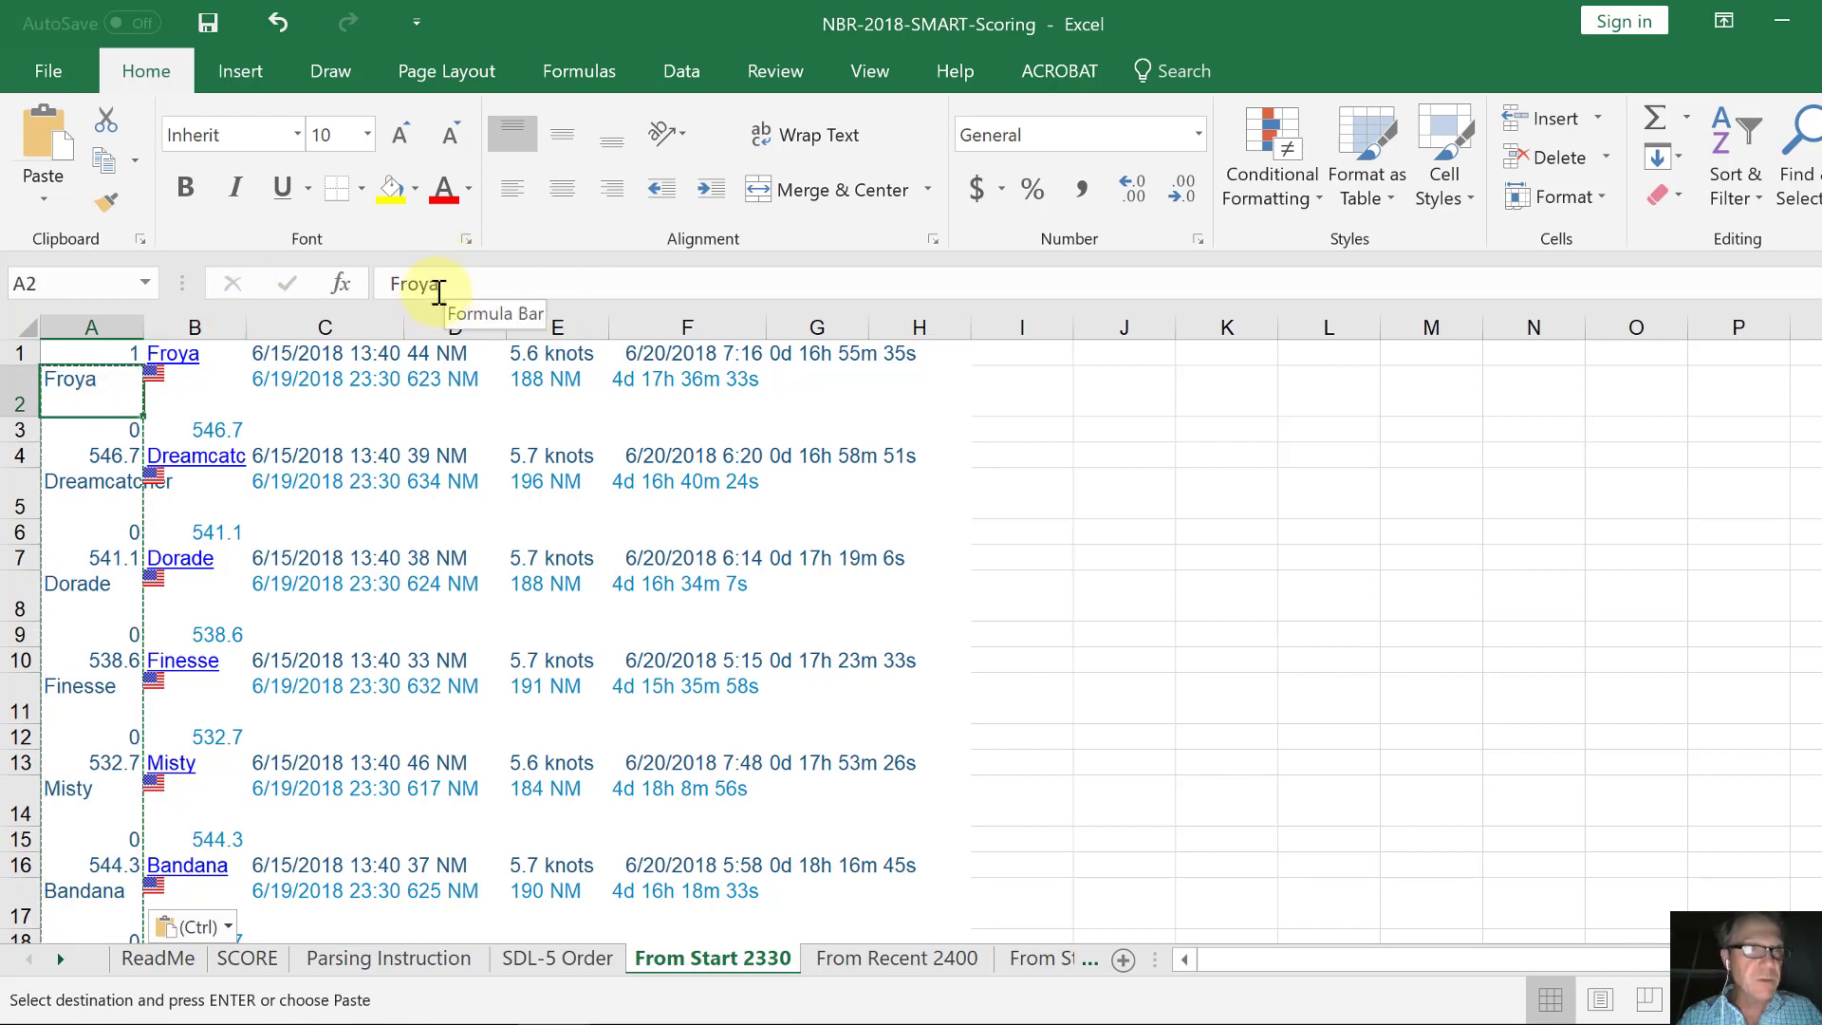
Sort rows 1 to 45 by Column A on cell values, smallest to largest, treating the data as having no headers.
{"action": "left_click", "coordinate": [21, 356]}
{"action": "key", "text": "shift+Down"}
{"action": "key", "text": "shift+Down"}
{"action": "key", "text": "shift+Down"}
{"action": "key", "text": "shift+Down"}
{"action": "key", "text": "shift+Down"}
{"action": "key", "text": "shift+Down"}
{"action": "key", "text": "shift+Down"}
{"action": "key", "text": "shift+Down"}
{"action": "key", "text": "shift+Down"}
{"action": "key", "text": "shift+Down"}
{"action": "key", "text": "shift+Down"}
{"action": "key", "text": "shift+Down"}
{"action": "key", "text": "shift+Down"}
{"action": "key", "text": "shift+Down"}
{"action": "key", "text": "shift+Down"}
{"action": "key", "text": "shift+Down"}
{"action": "key", "text": "shift+Down"}
{"action": "key", "text": "shift+Down"}
{"action": "key", "text": "shift+Down"}
{"action": "key", "text": "shift+Down"}
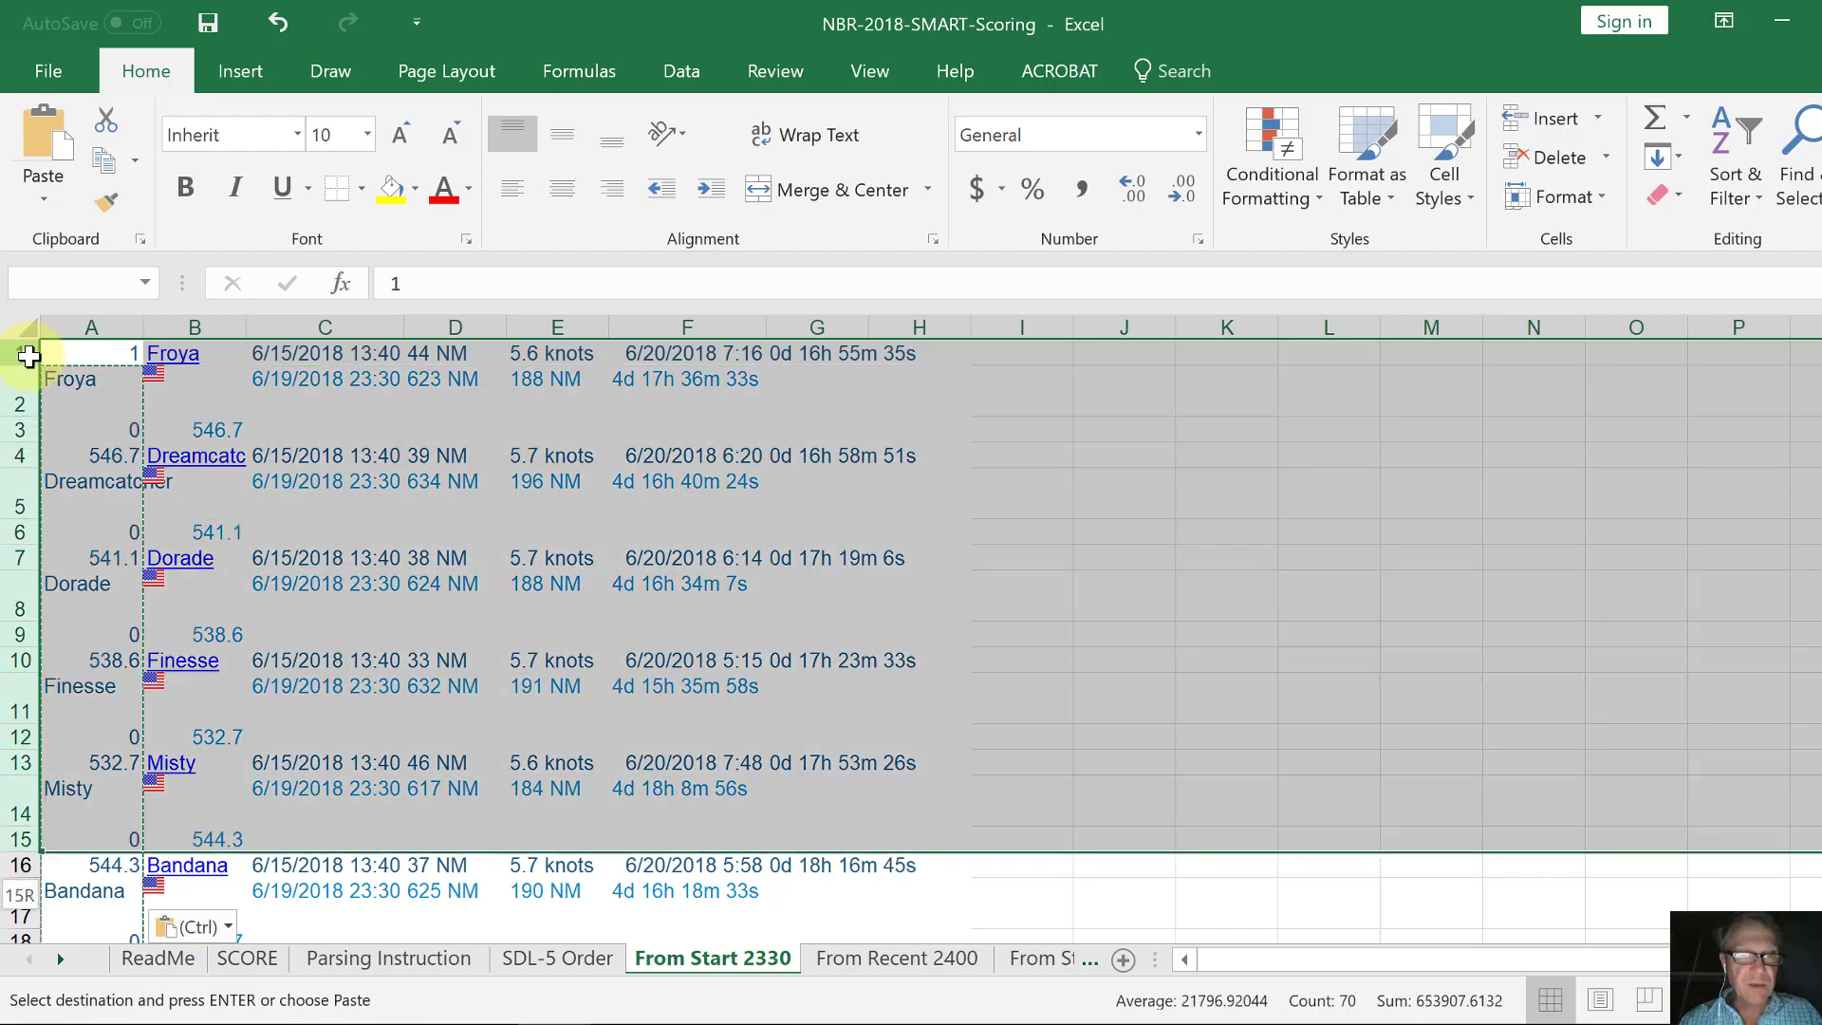
{"action": "key", "text": "shift+Down"}
{"action": "key", "text": "shift+Down"}
{"action": "key", "text": "shift+Down"}
{"action": "key", "text": "shift+Down"}
{"action": "key", "text": "shift+Down"}
{"action": "key", "text": "shift+Down"}
{"action": "key", "text": "shift+Down"}
{"action": "key", "text": "shift+Down"}
{"action": "key", "text": "shift+Down"}
{"action": "key", "text": "shift+Down"}
{"action": "key", "text": "shift+Down"}
{"action": "key", "text": "shift+Down"}
{"action": "key", "text": "shift+Down"}
{"action": "key", "text": "shift+Down"}
{"action": "key", "text": "shift+Down"}
{"action": "key", "text": "shift+Down"}
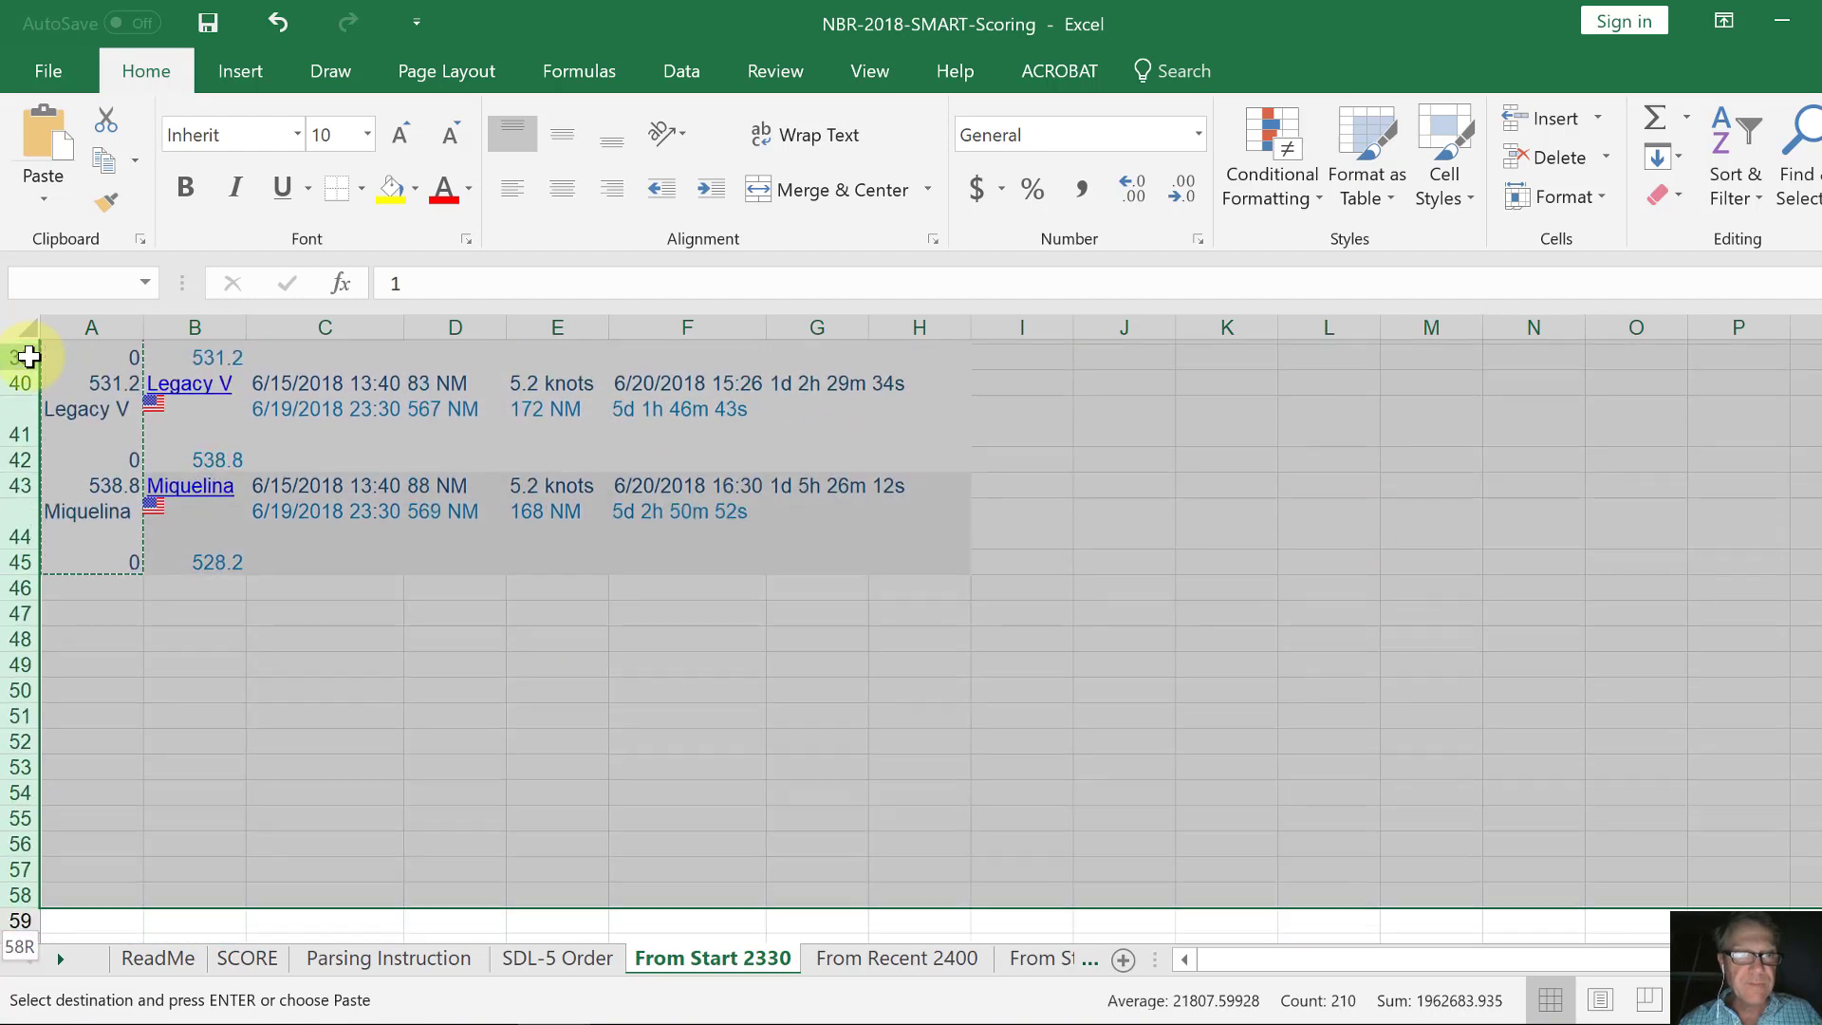
{"action": "key", "text": "shift+Up"}
{"action": "key", "text": "shift+Up"}
{"action": "key", "text": "shift+Up"}
{"action": "key", "text": "shift+Up"}
{"action": "key", "text": "shift+Up"}
{"action": "key", "text": "shift+Up"}
{"action": "key", "text": "shift+Up"}
{"action": "key", "text": "shift+Up"}
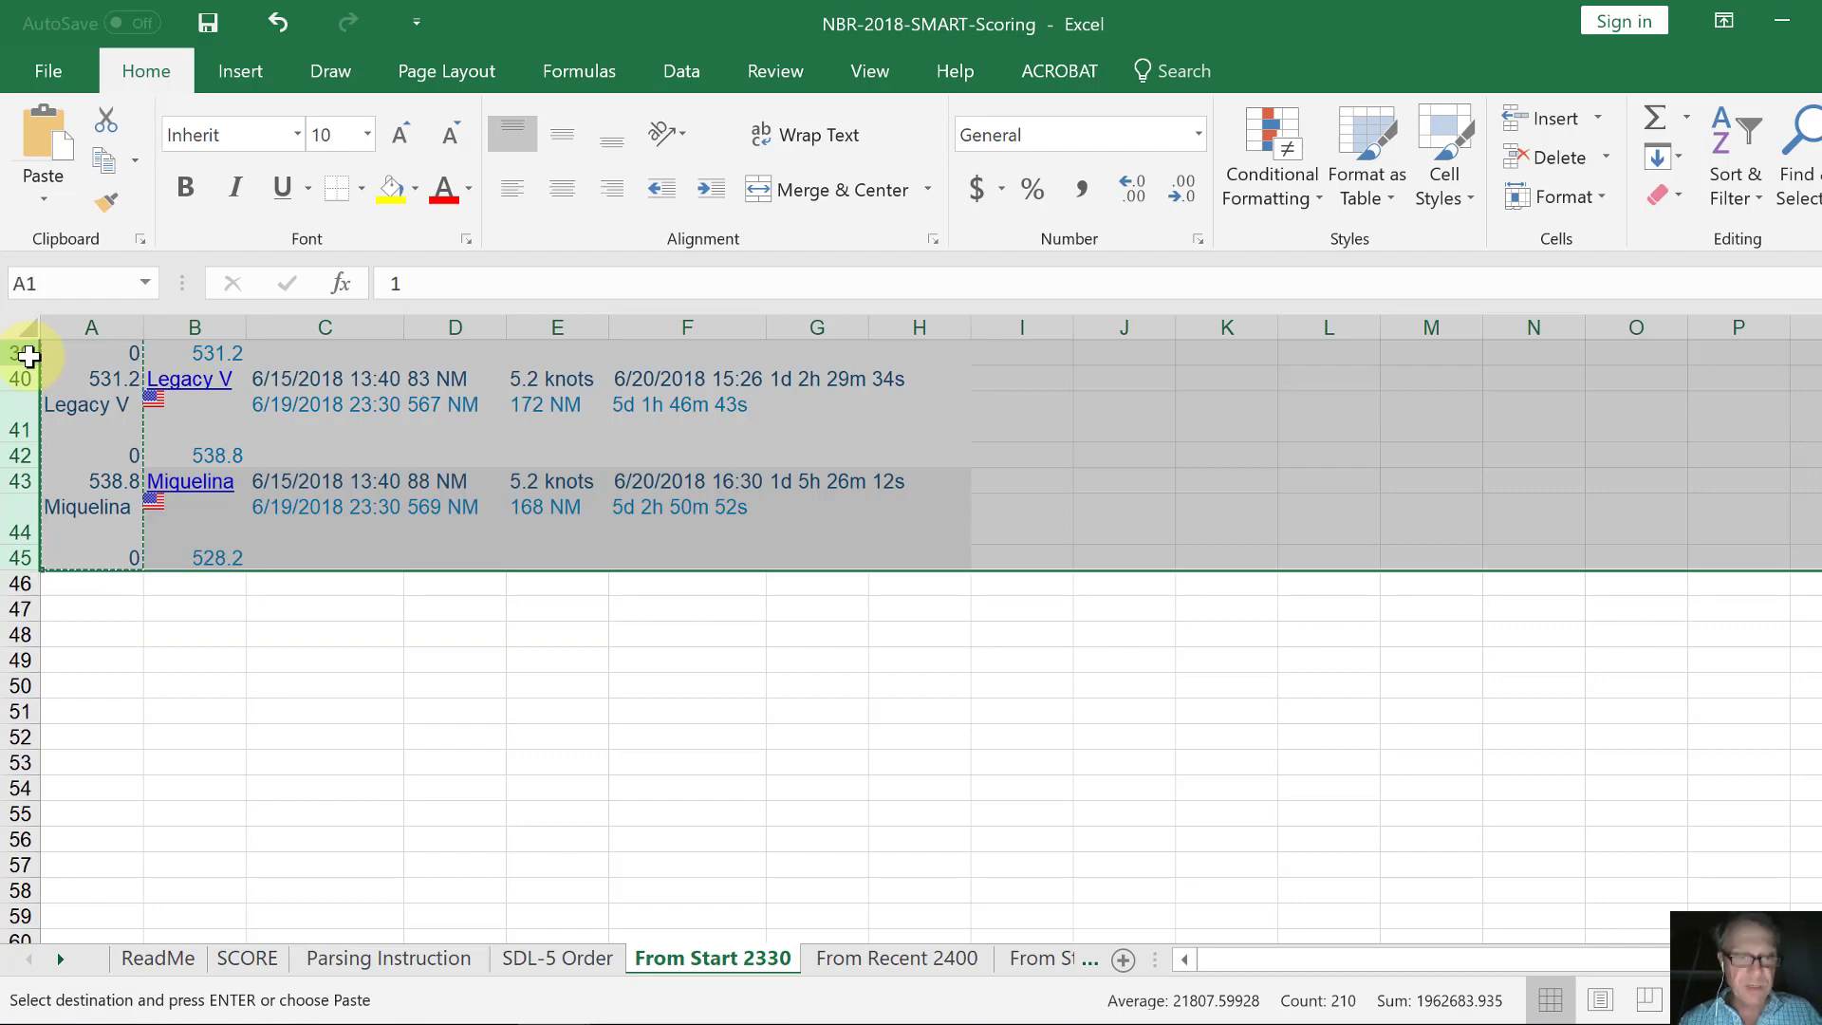
{"action": "key", "text": "alt"}
{"action": "key", "text": "a"}
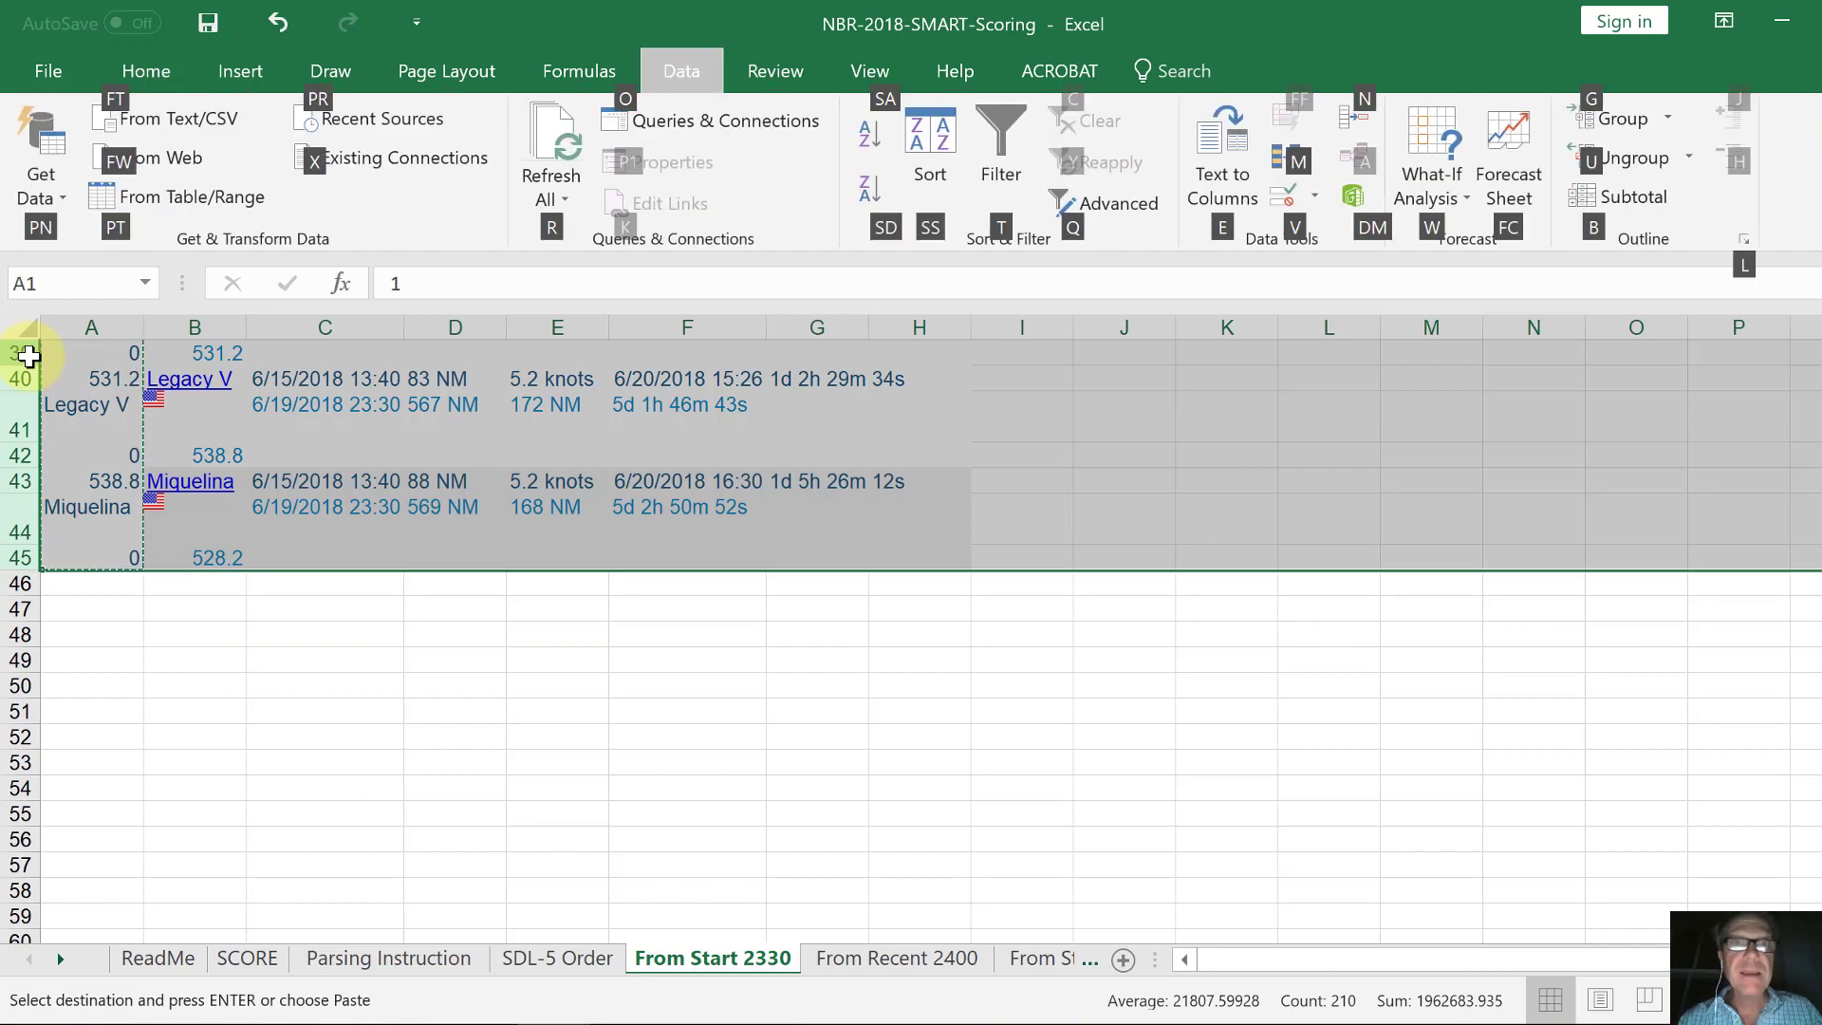
{"action": "key", "text": "s"}
{"action": "key", "text": "s"}
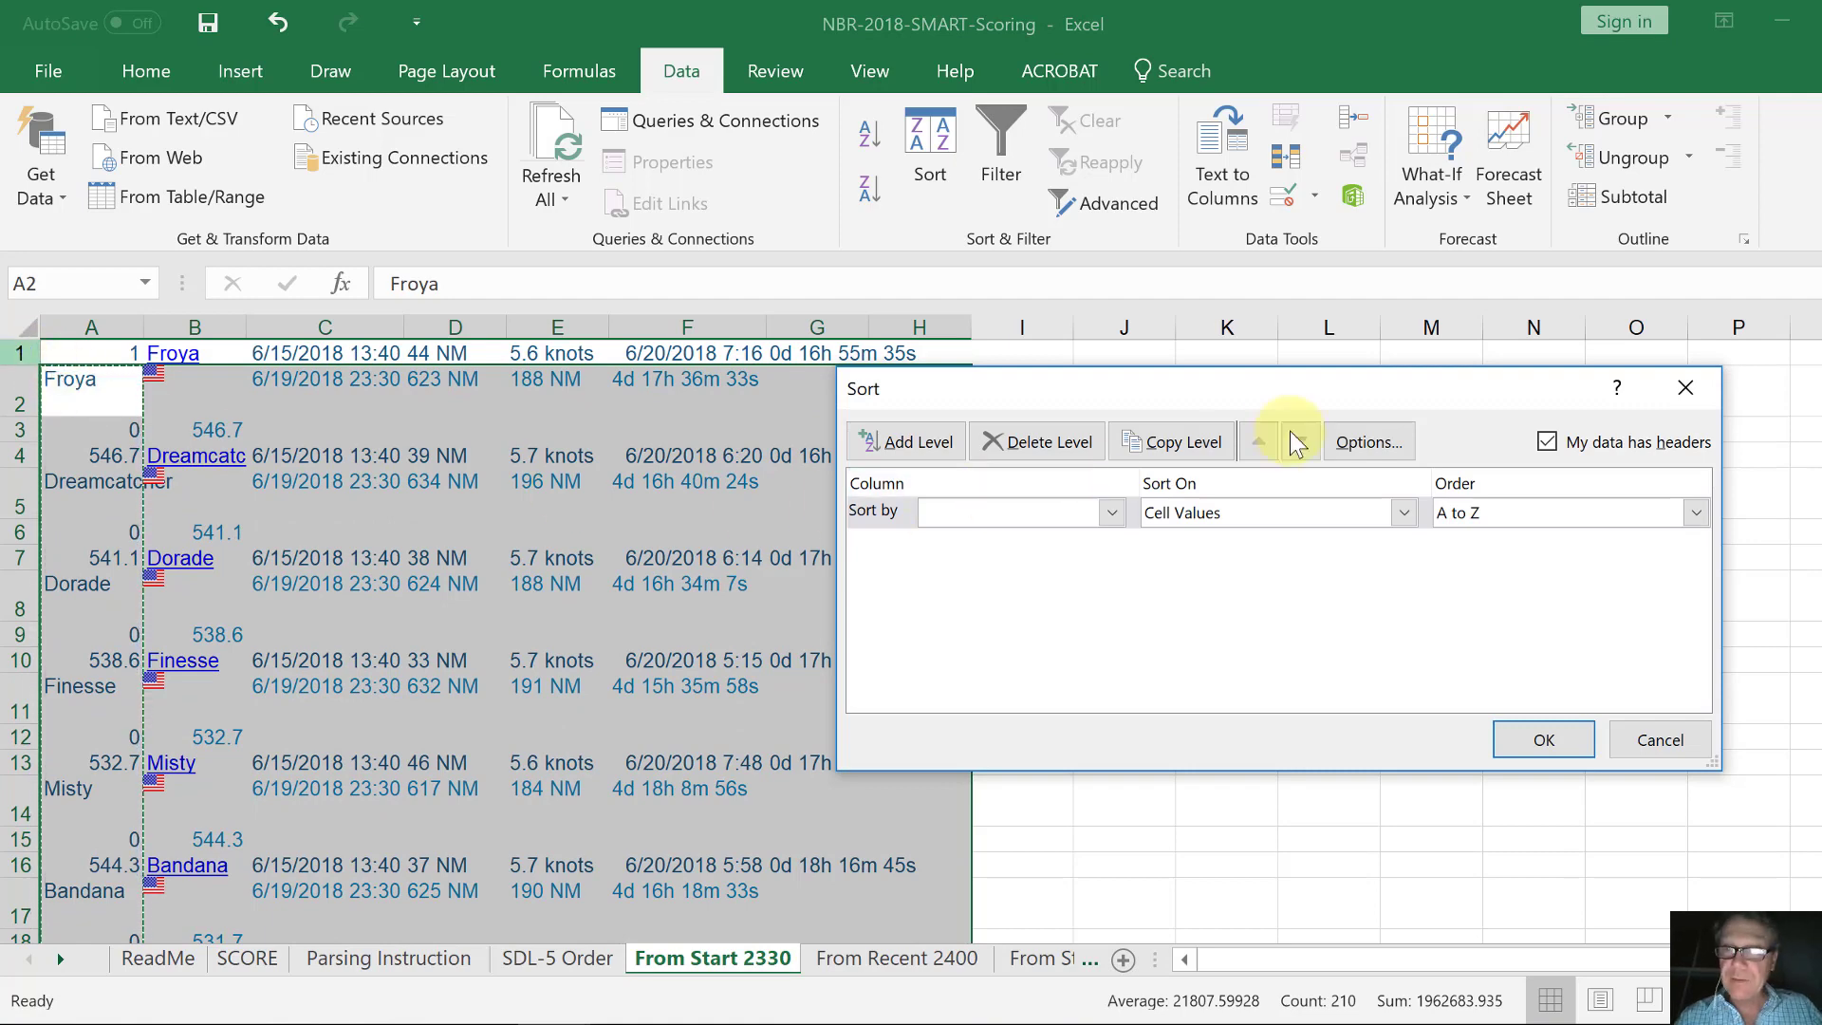
{"action": "left_click", "coordinate": [1546, 441]}
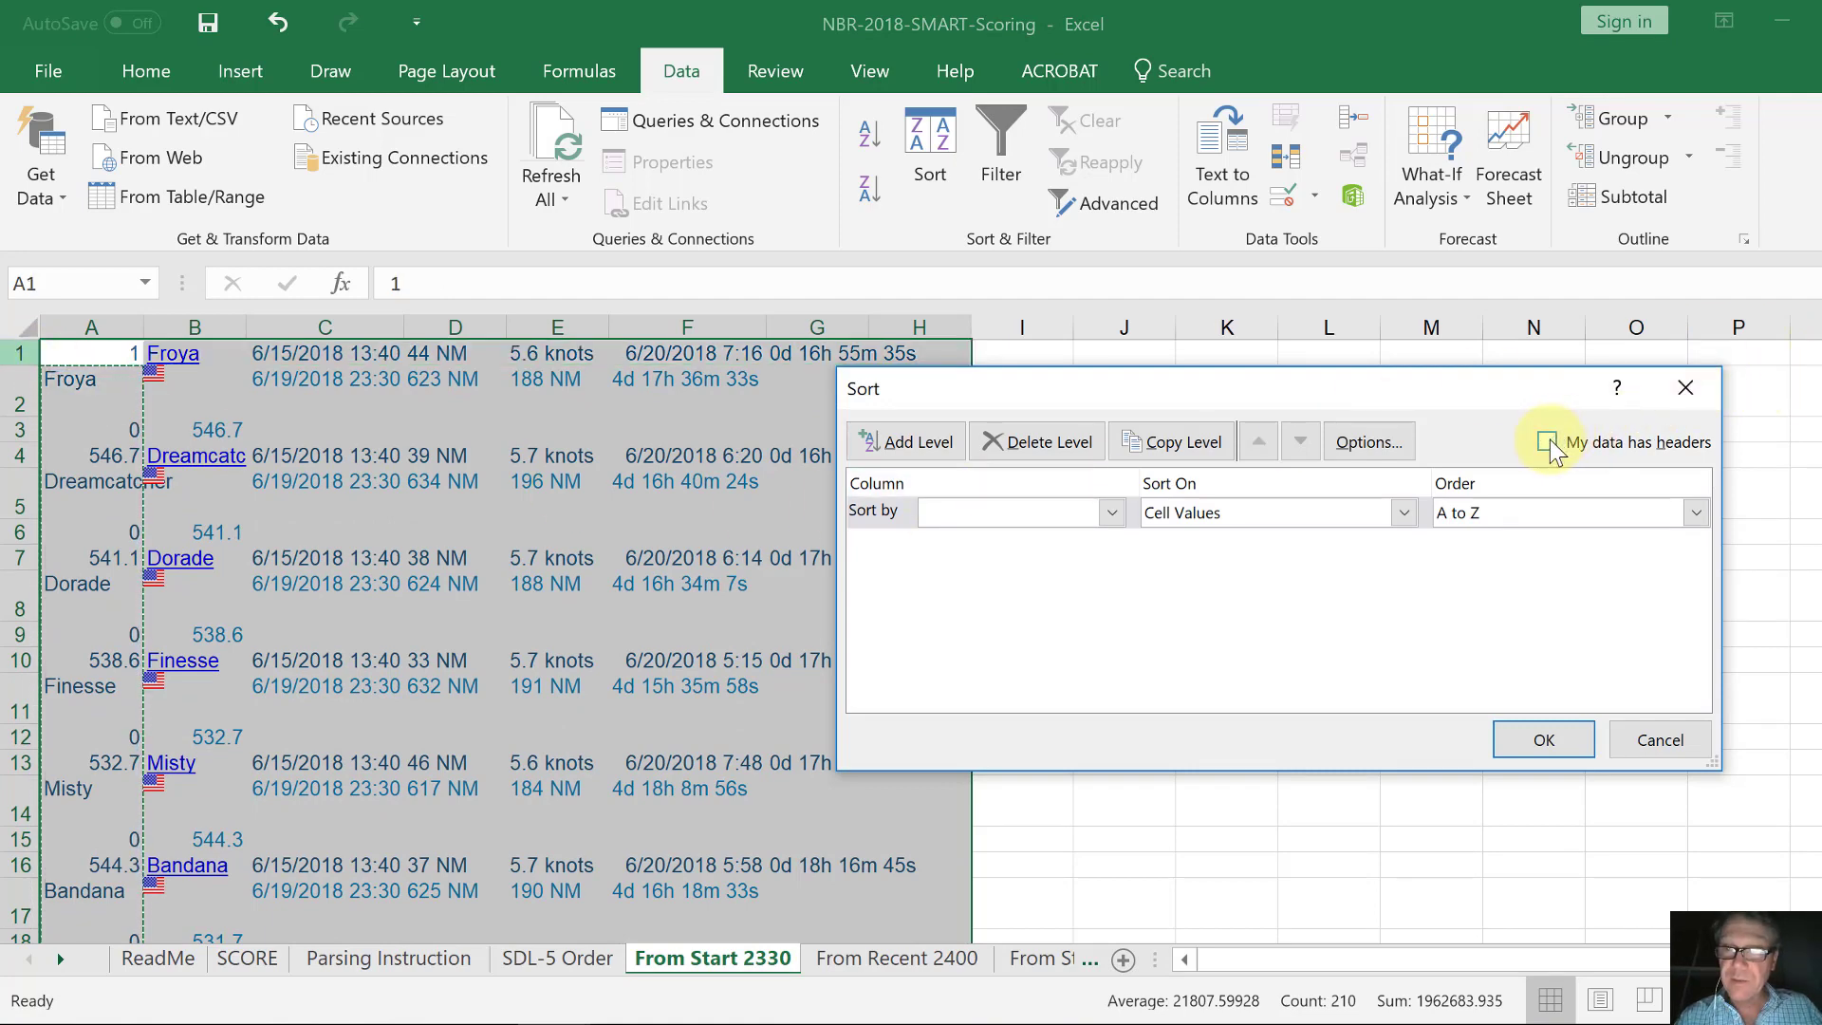
{"action": "left_click", "coordinate": [1112, 515]}
{"action": "left_click", "coordinate": [1072, 544]}
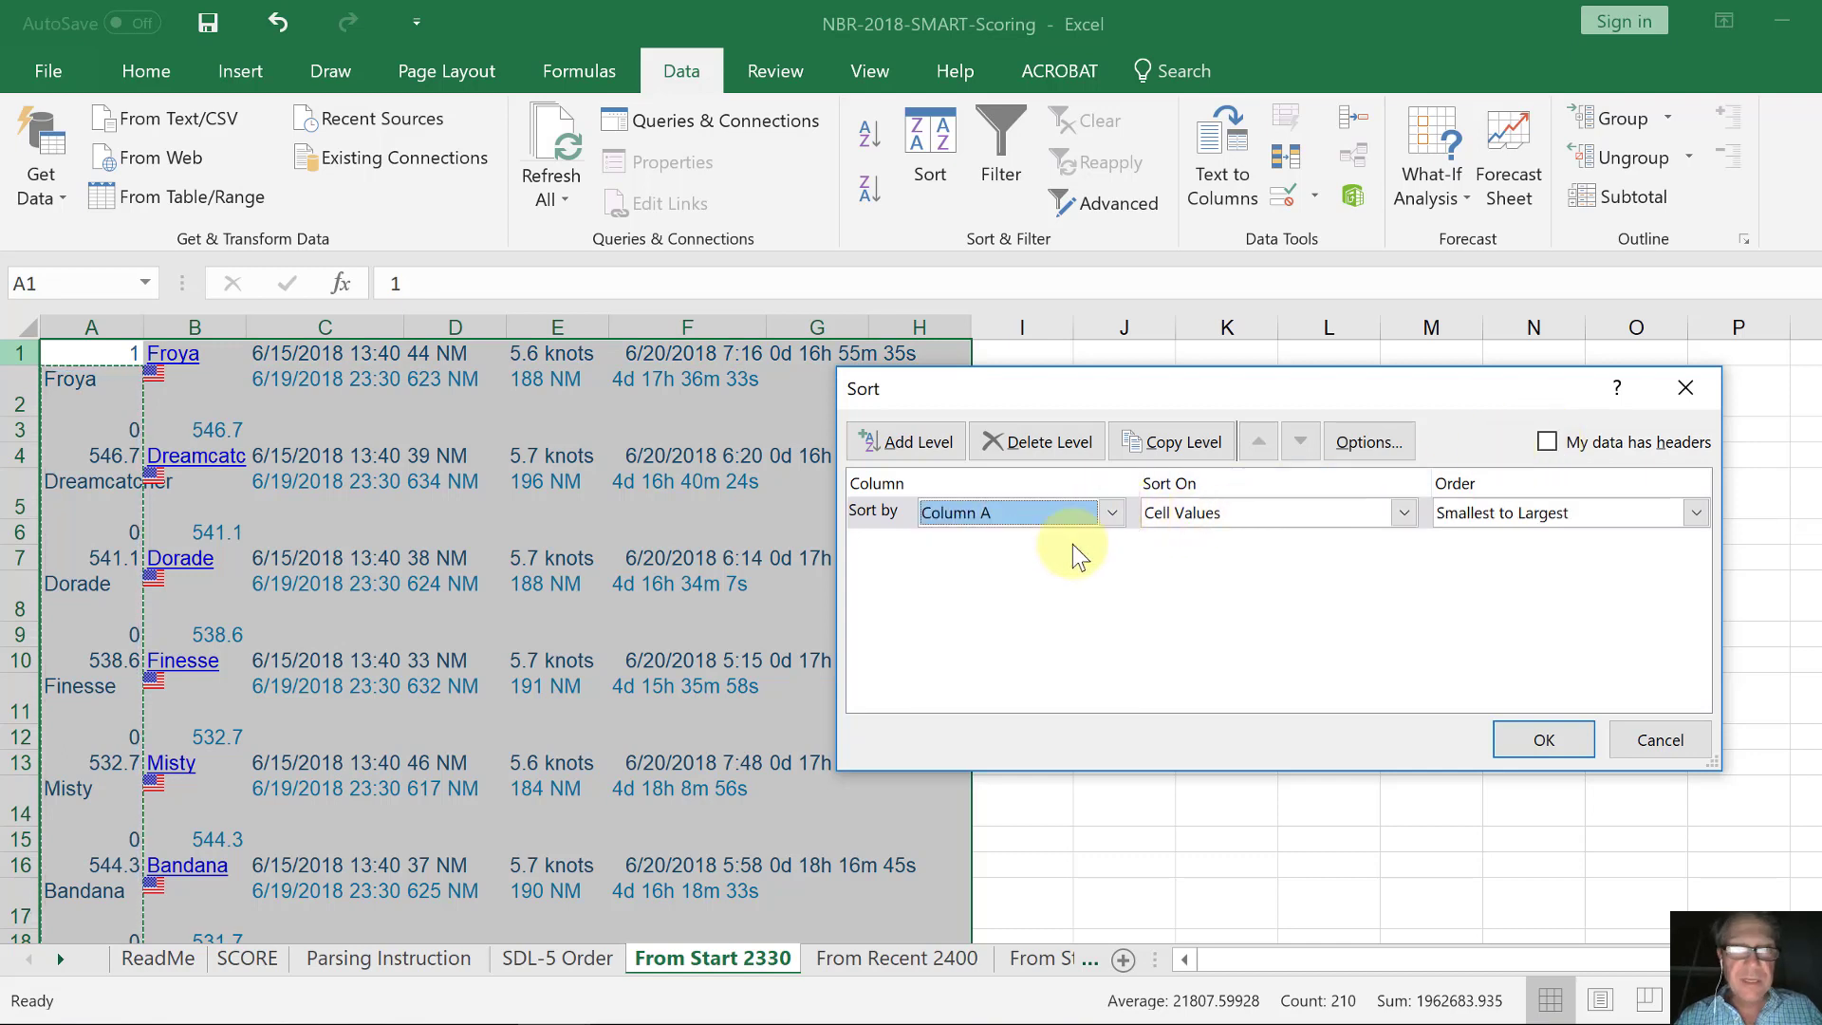
{"action": "left_click", "coordinate": [1528, 750]}
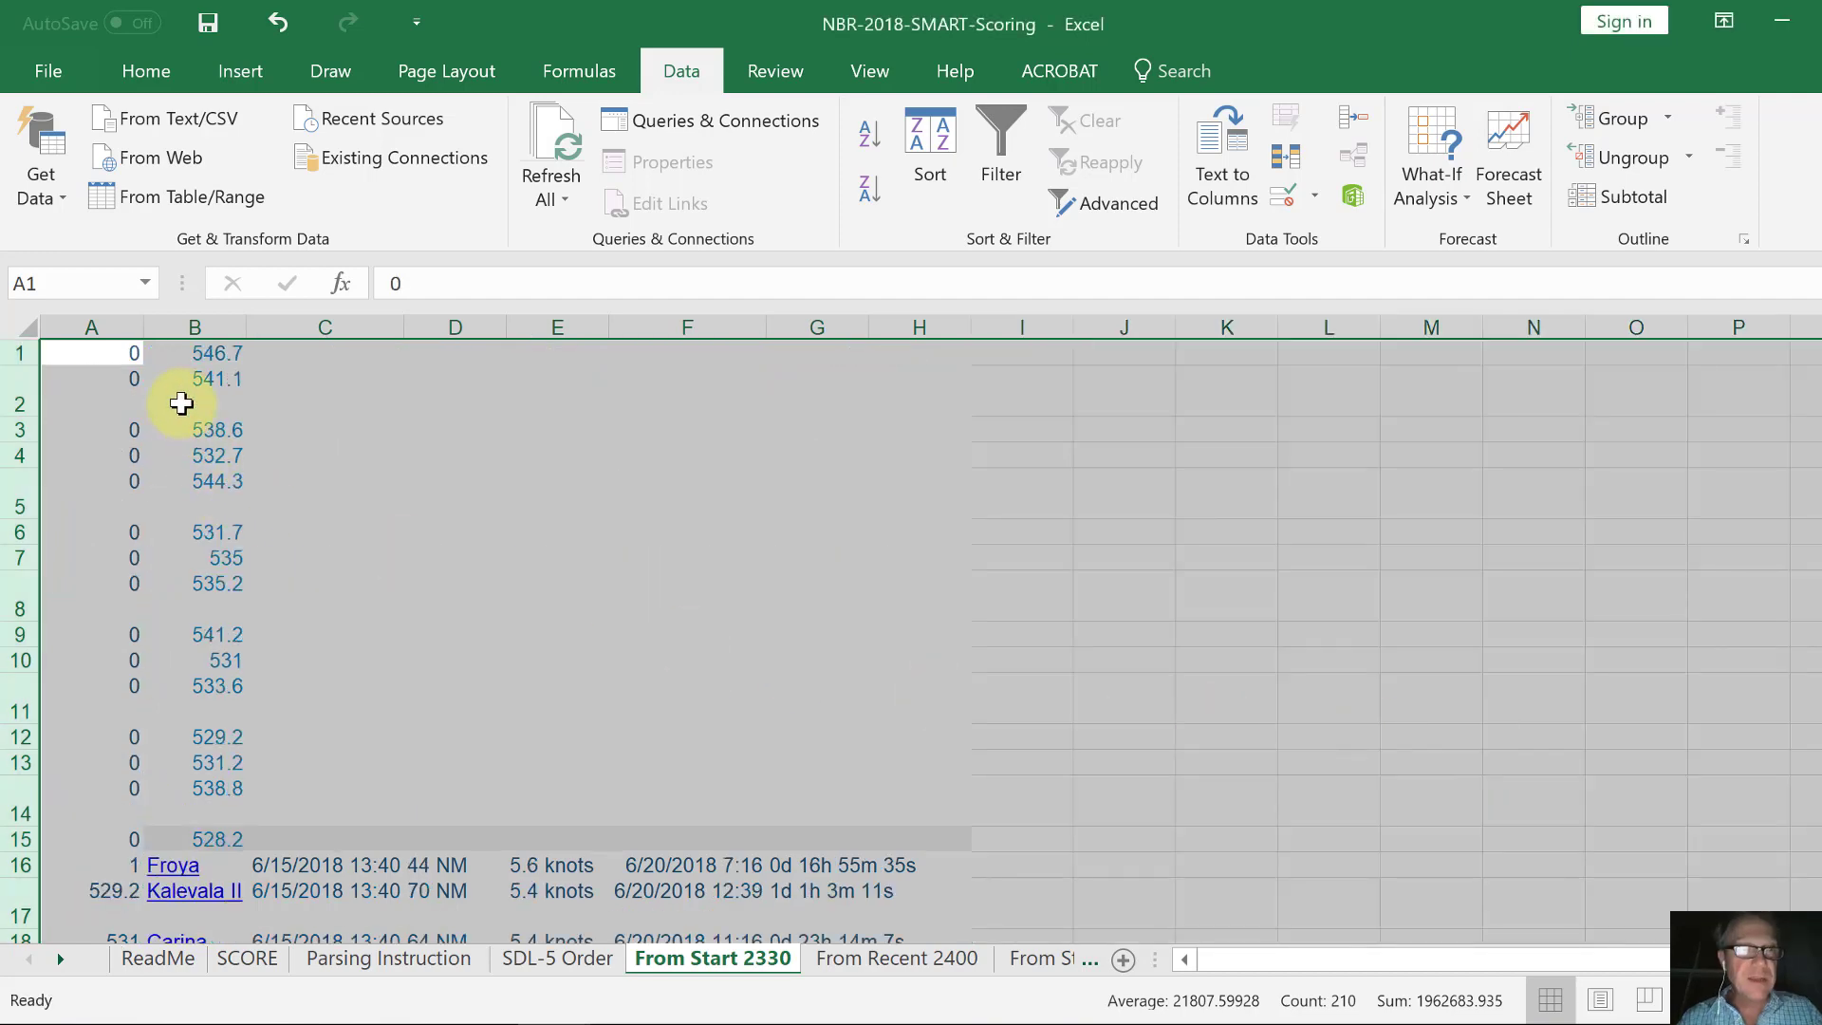
Delete rows 1 to 30, keeping only the rows that start with a boat name in column A.
{"action": "left_click", "coordinate": [97, 379]}
{"action": "key", "text": "Up"}
{"action": "key", "text": "shift+space"}
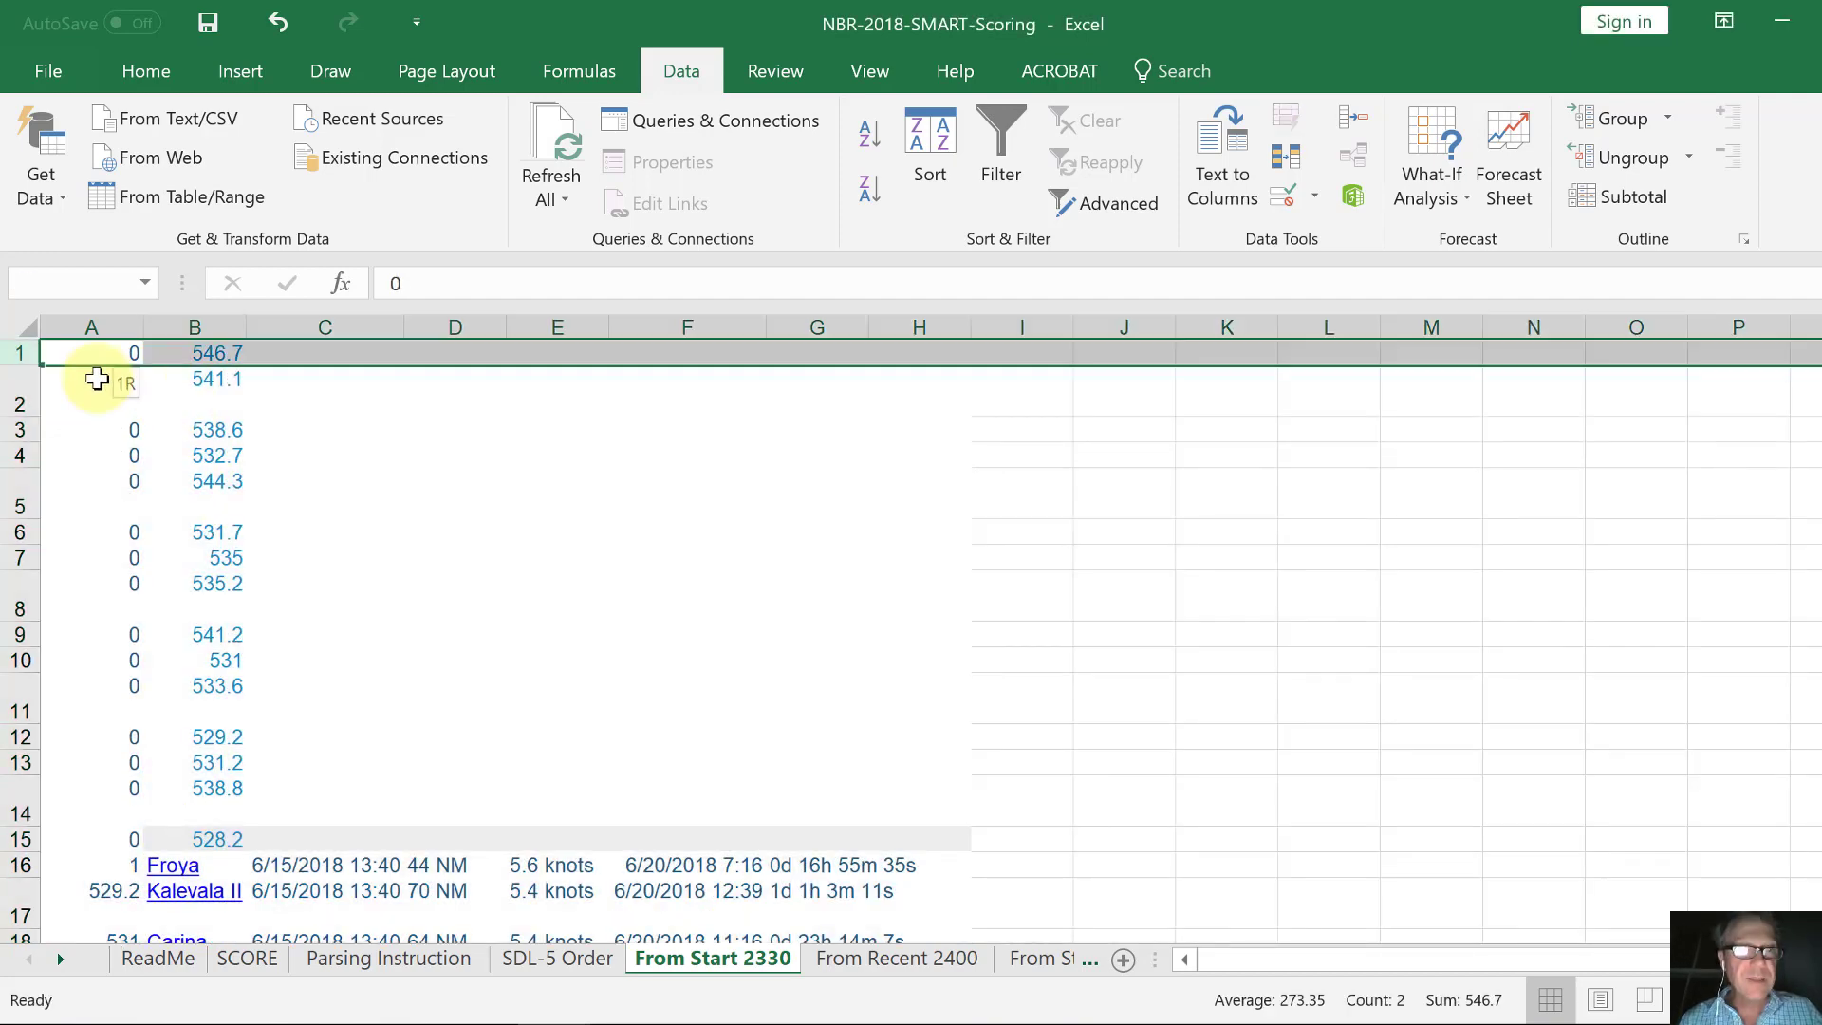
{"action": "key", "text": "shift+Down"}
{"action": "key", "text": "shift+Down"}
{"action": "key", "text": "shift+Down"}
{"action": "key", "text": "shift+Down"}
{"action": "key", "text": "shift+Down"}
{"action": "key", "text": "shift+Down"}
{"action": "key", "text": "shift+Down"}
{"action": "key", "text": "shift+Down"}
{"action": "key", "text": "shift+Down"}
{"action": "key", "text": "shift+Down"}
{"action": "key", "text": "shift+Down"}
{"action": "key", "text": "shift+Down"}
{"action": "key", "text": "shift+Down"}
{"action": "key", "text": "shift+Down"}
{"action": "key", "text": "shift+Down"}
{"action": "key", "text": "shift+Down"}
{"action": "key", "text": "shift+Down"}
{"action": "key", "text": "shift+Down"}
{"action": "key", "text": "shift+Down"}
{"action": "key", "text": "shift+Down"}
{"action": "key", "text": "shift+Down"}
{"action": "key", "text": "shift+Down"}
{"action": "key", "text": "shift+Down"}
{"action": "key", "text": "shift+Down"}
{"action": "key", "text": "shift+Down"}
{"action": "key", "text": "shift+Down"}
{"action": "key", "text": "shift+Down"}
{"action": "key", "text": "shift+Down"}
{"action": "key", "text": "shift+Down"}
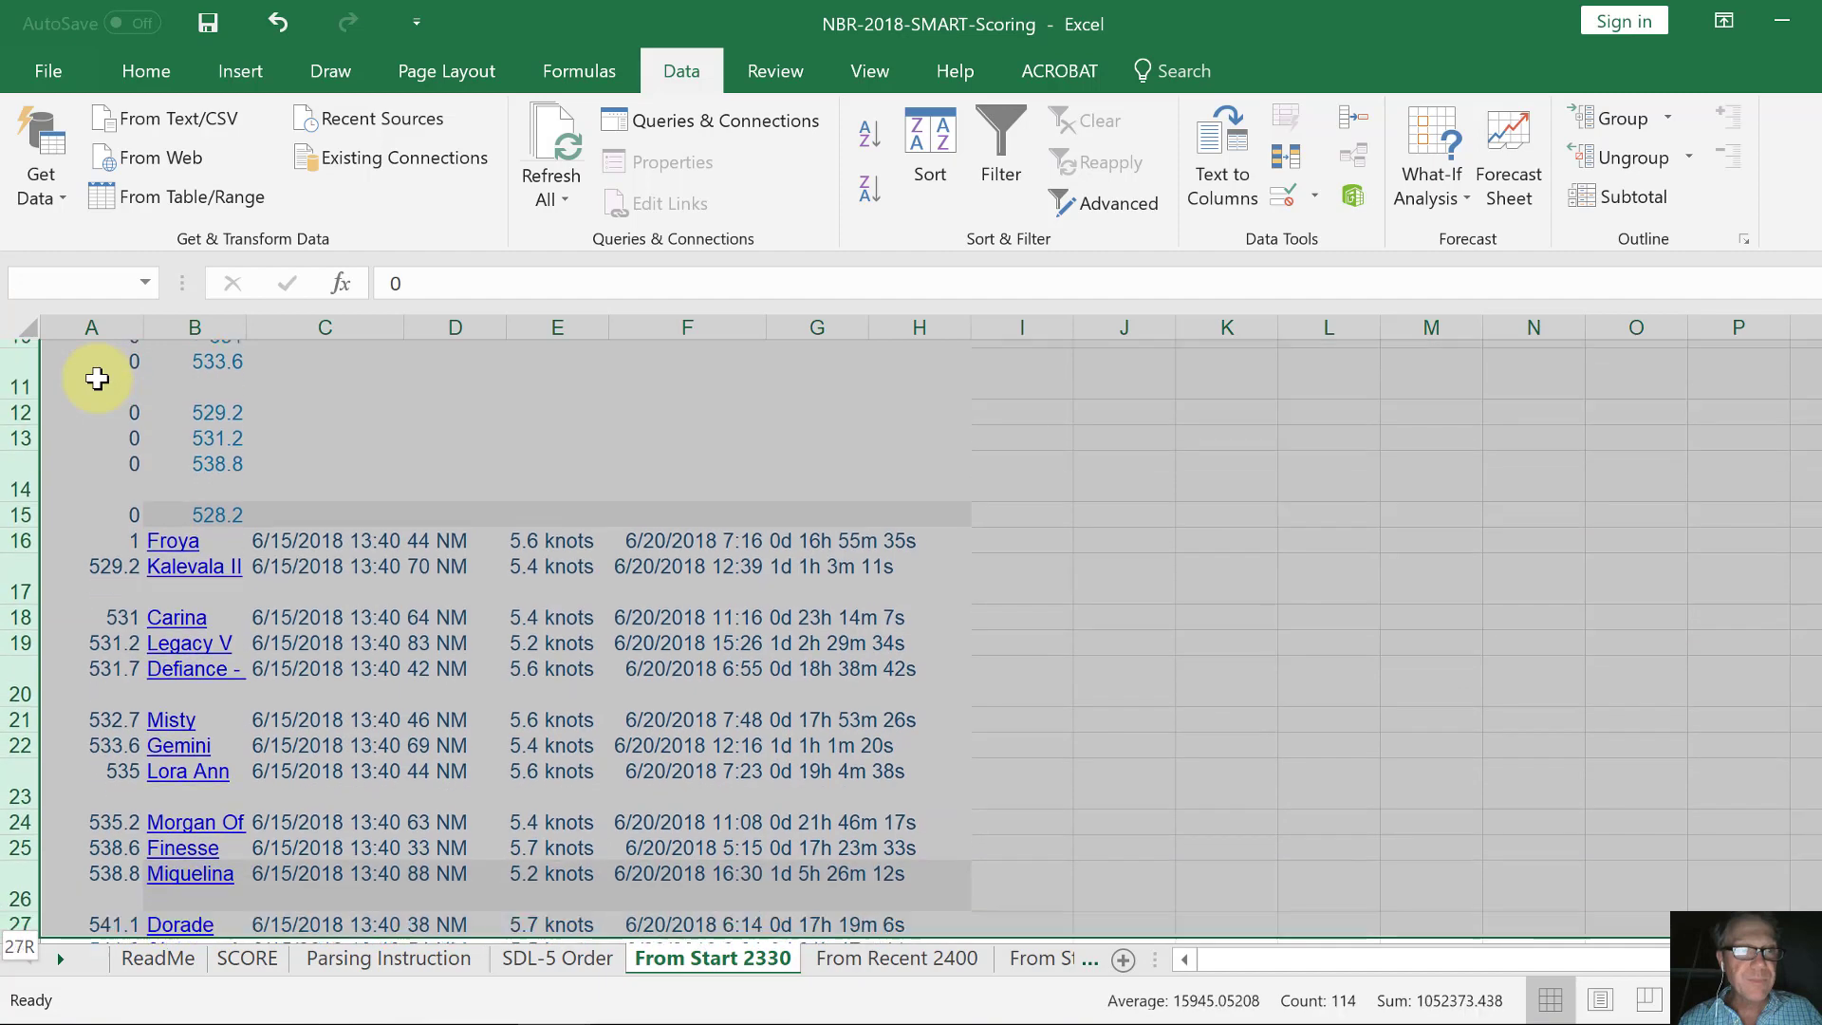
{"action": "key", "text": "shift+Down"}
{"action": "key", "text": "shift+Down"}
{"action": "key", "text": "shift+Down"}
{"action": "key", "text": "shift+Down"}
{"action": "key", "text": "shift+Up"}
{"action": "key", "text": "shift+Up"}
{"action": "key", "text": "shift+Up"}
{"action": "key", "text": "shift+Up"}
{"action": "key", "text": "shift+Up"}
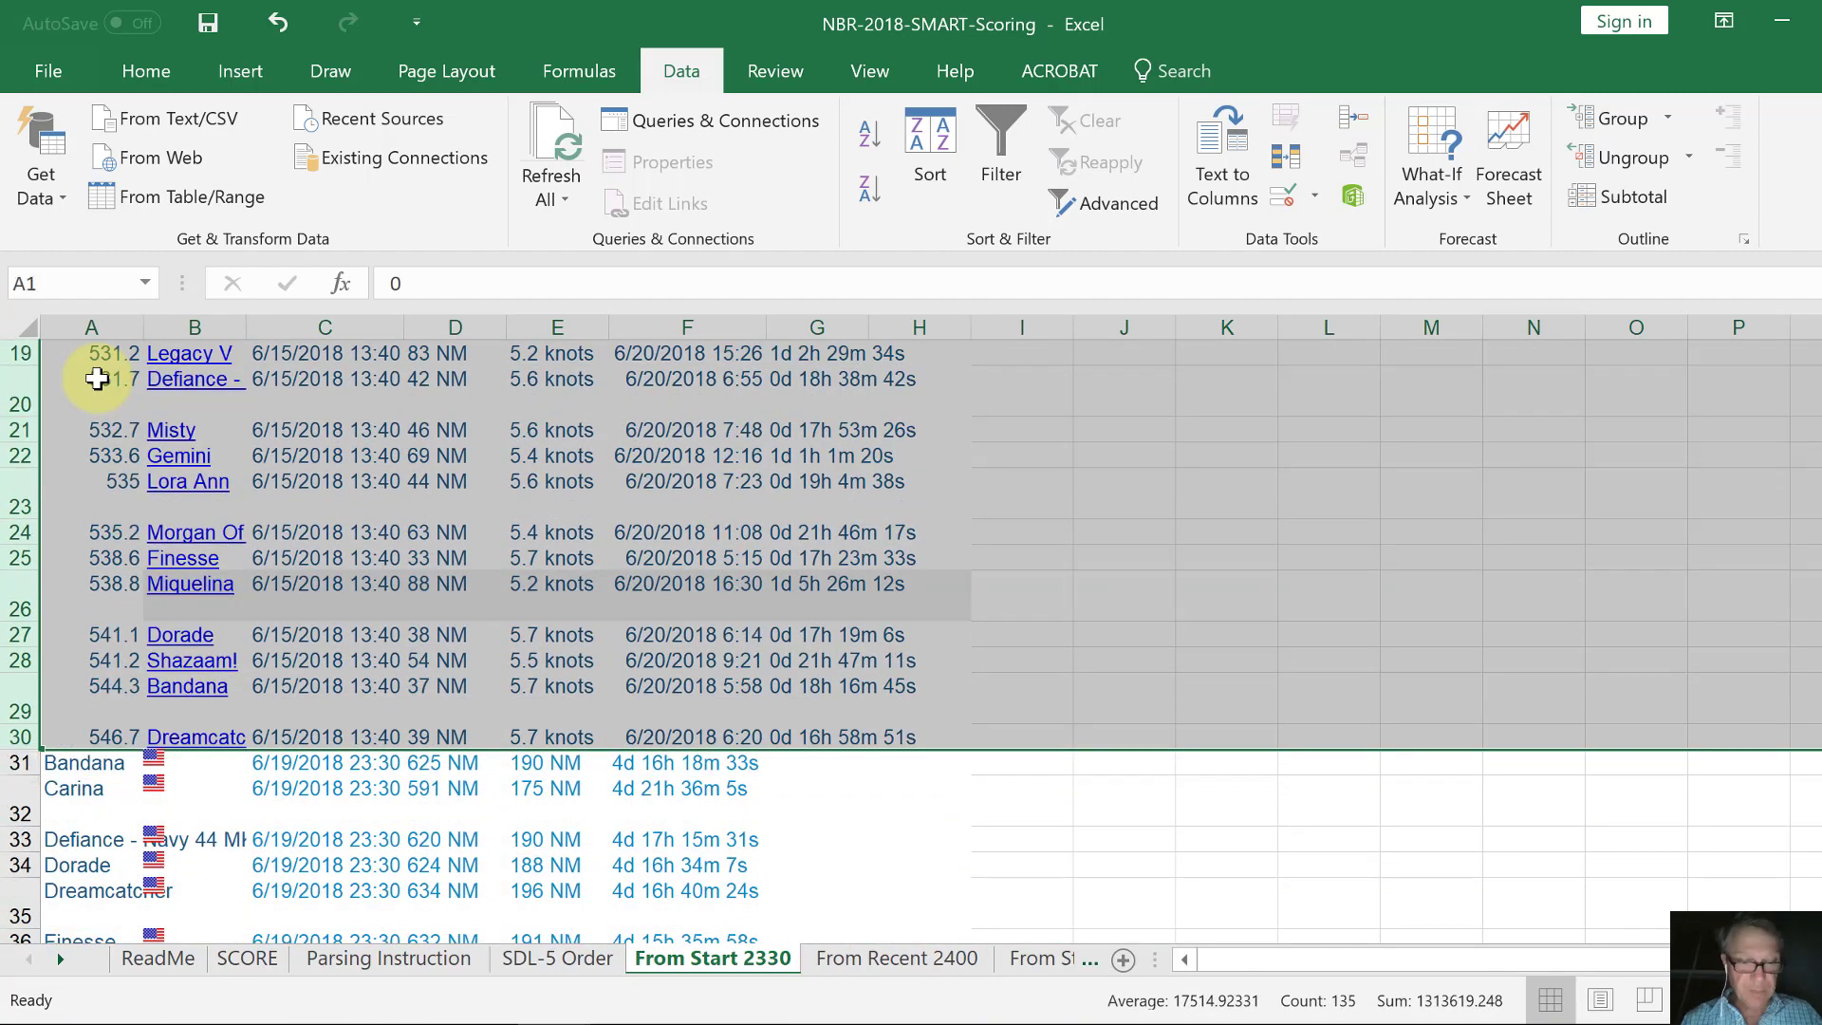
{"action": "key", "text": "alt"}
{"action": "key", "text": "h"}
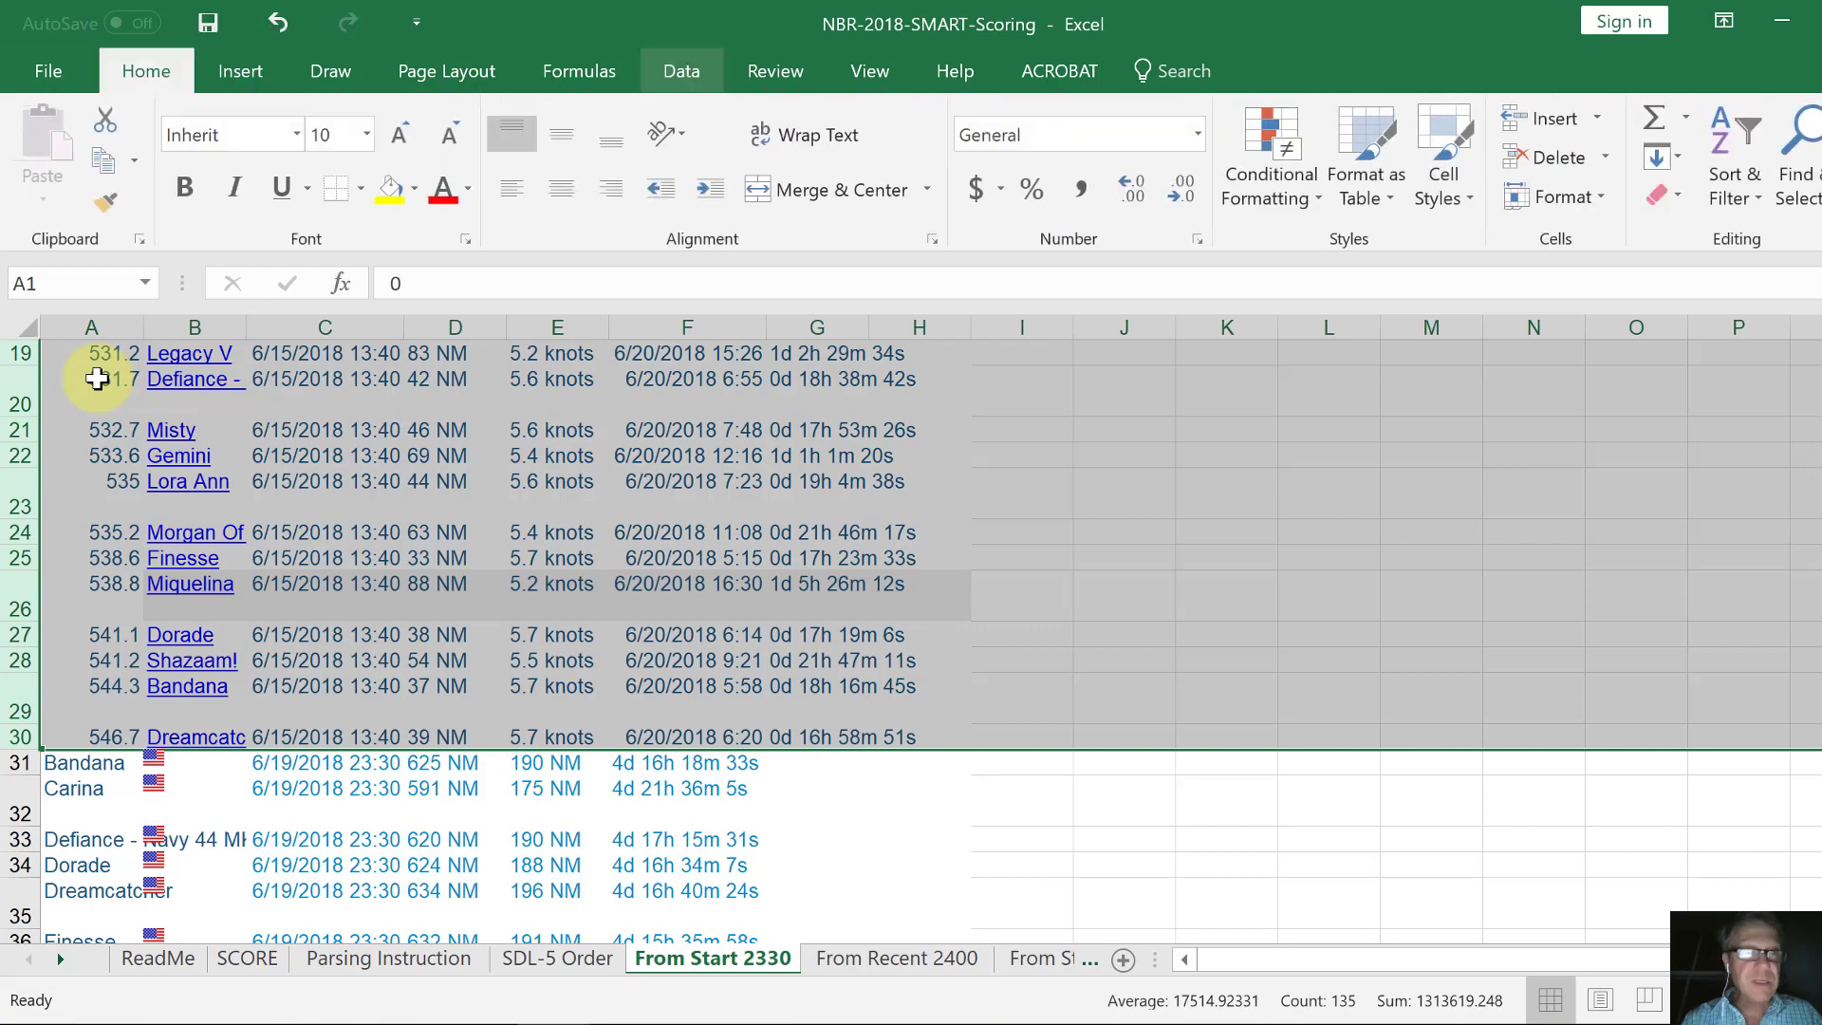
{"action": "key", "text": "d"}
{"action": "key", "text": "r"}
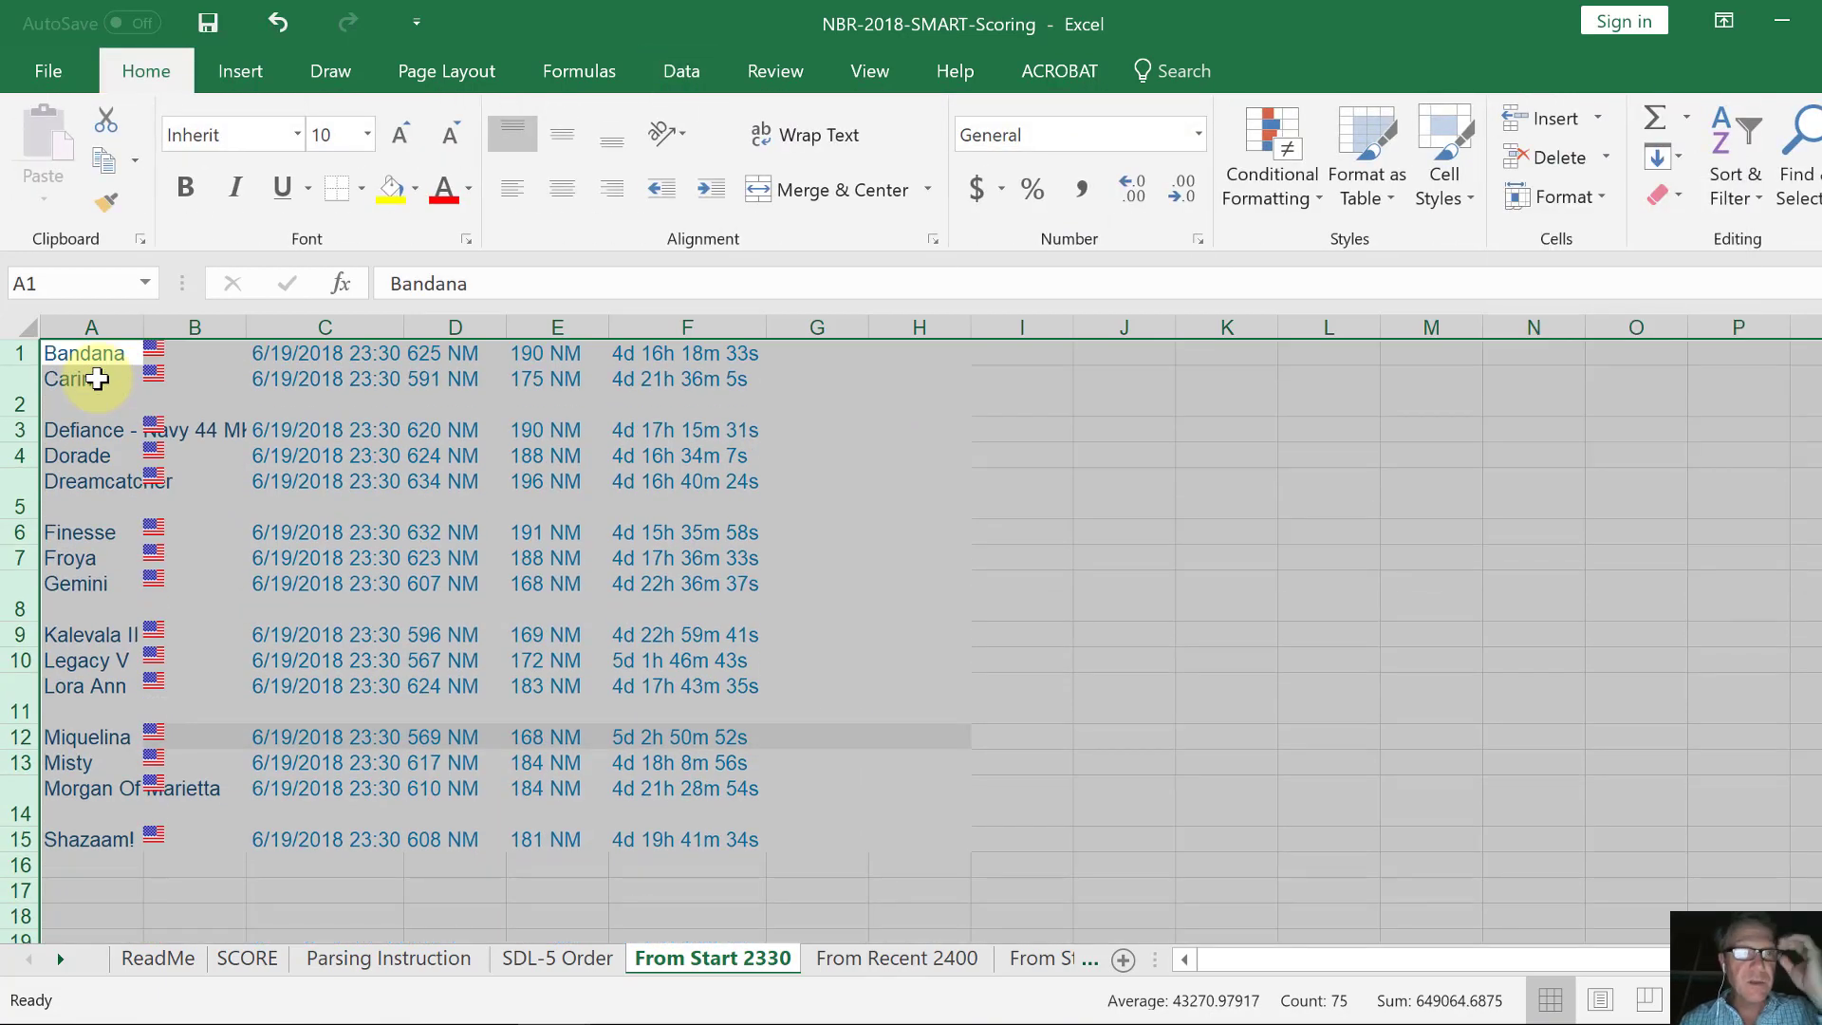
Split the elapsed times in column F into separate columns with Text to Columns, delimited by spaces, replacing the existing data.
{"action": "left_click", "coordinate": [98, 379]}
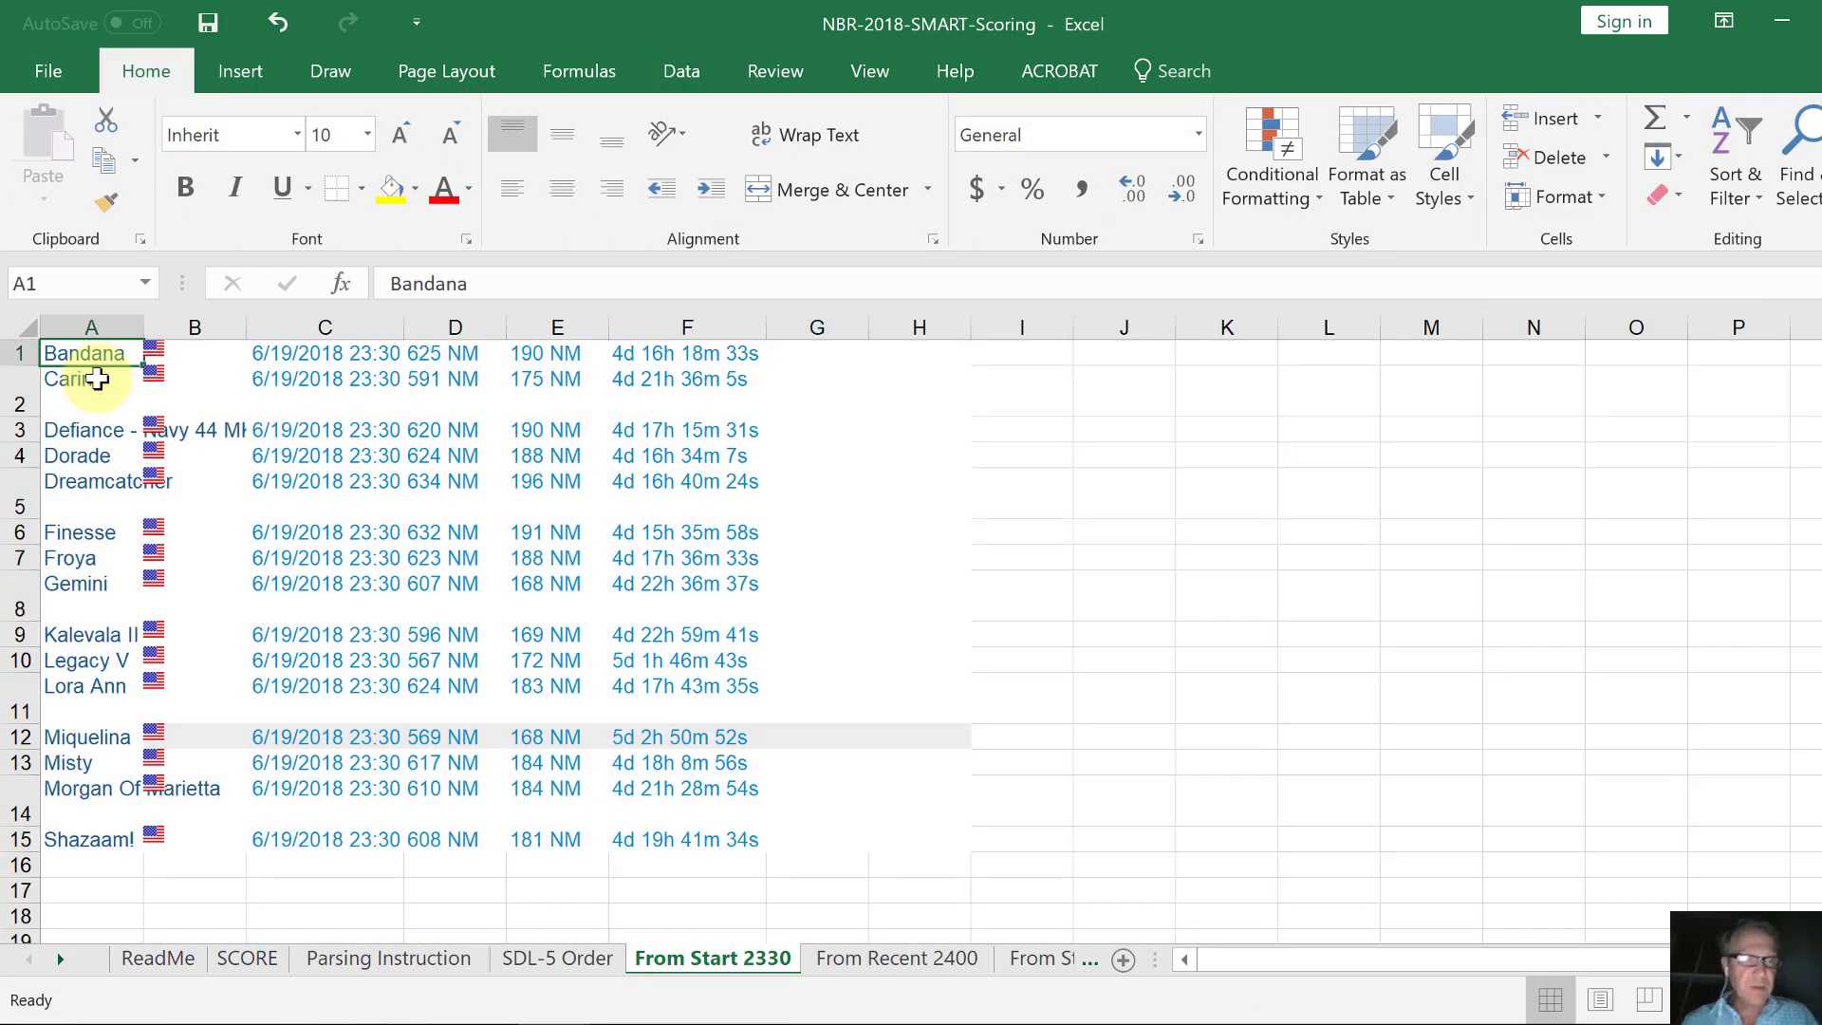
{"action": "key", "text": "Right"}
{"action": "key", "text": "Right"}
{"action": "key", "text": "Right"}
{"action": "key", "text": "Right"}
{"action": "key", "text": "Right"}
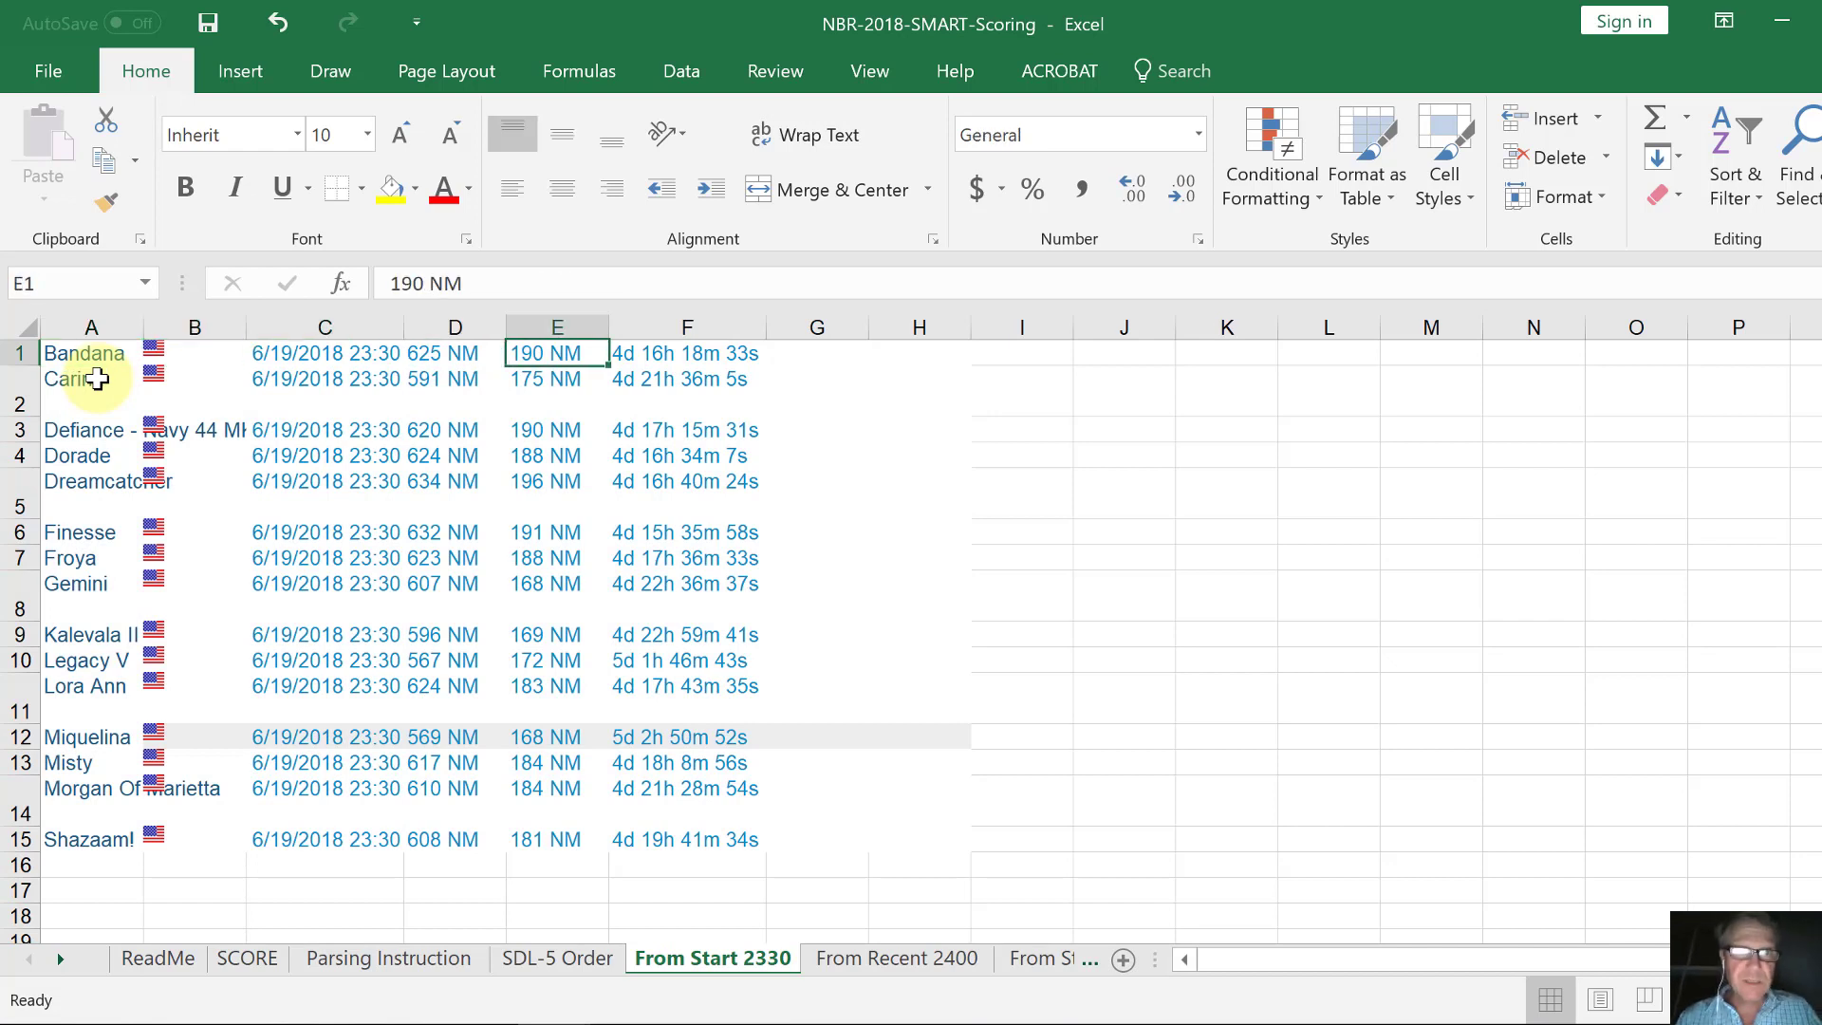
{"action": "key", "text": "ctrl+space"}
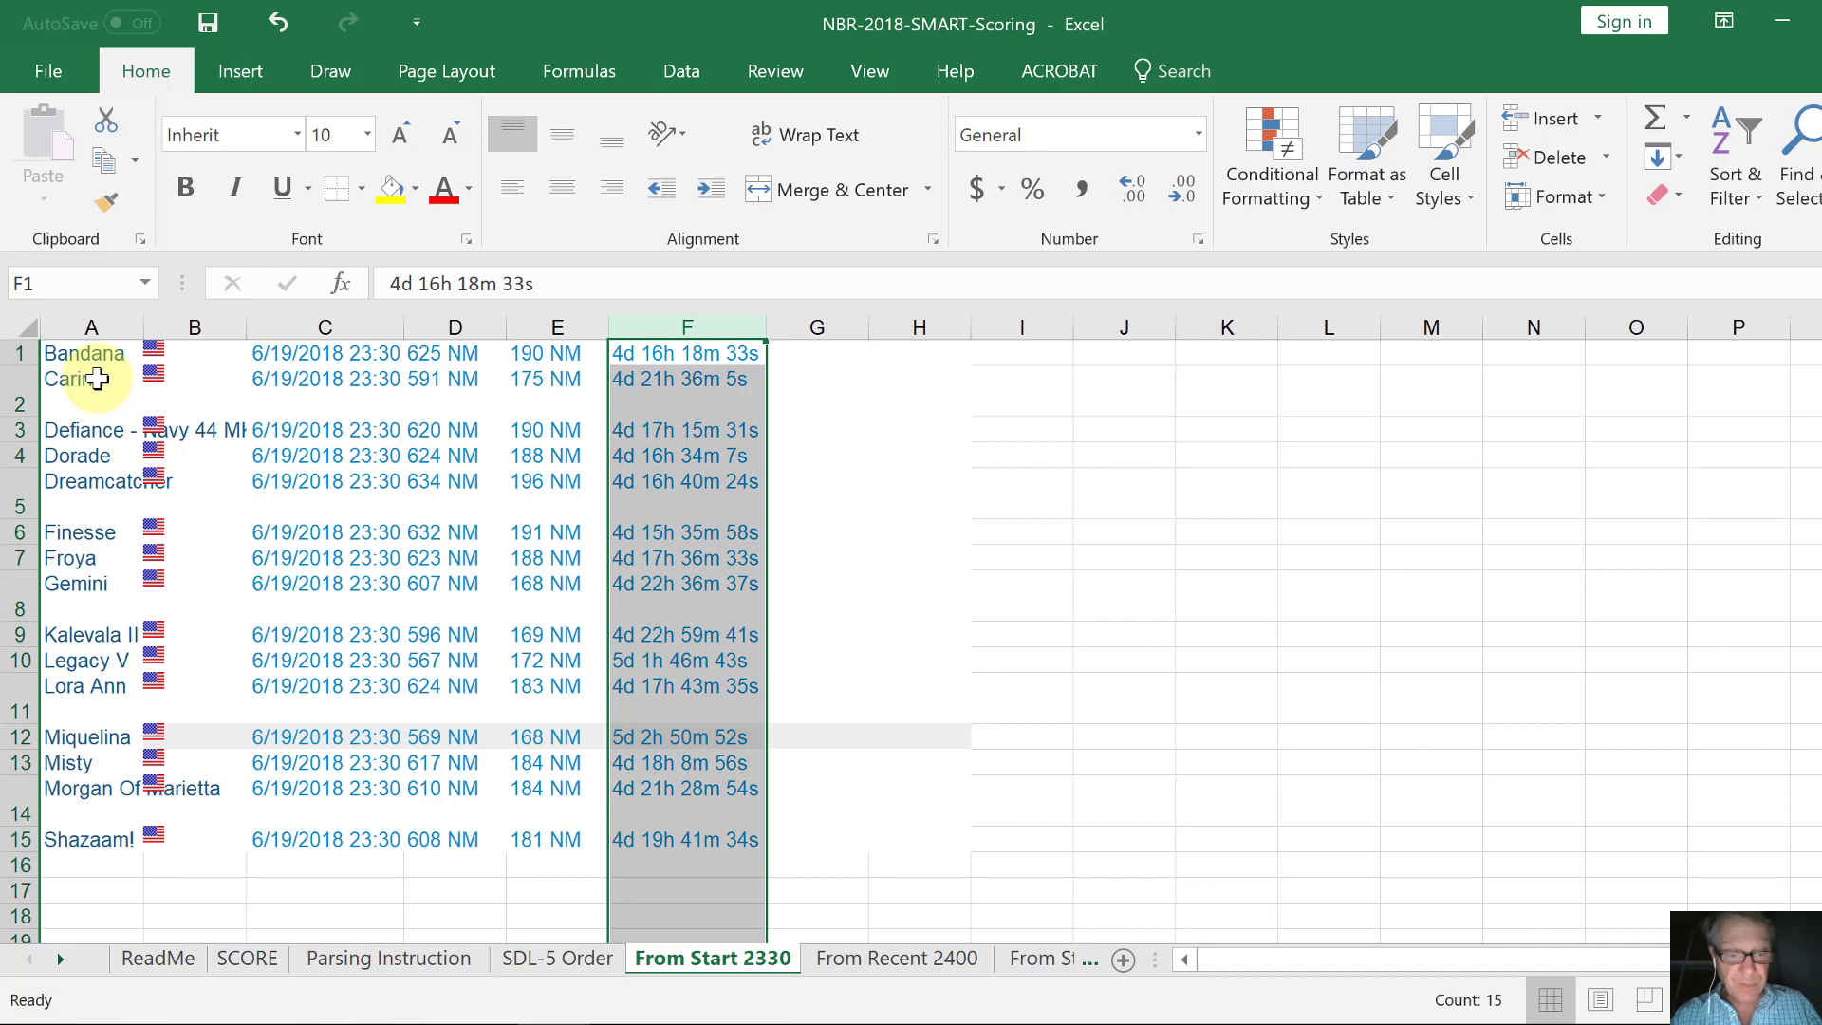
{"action": "key", "text": "alt"}
{"action": "key", "text": "d"}
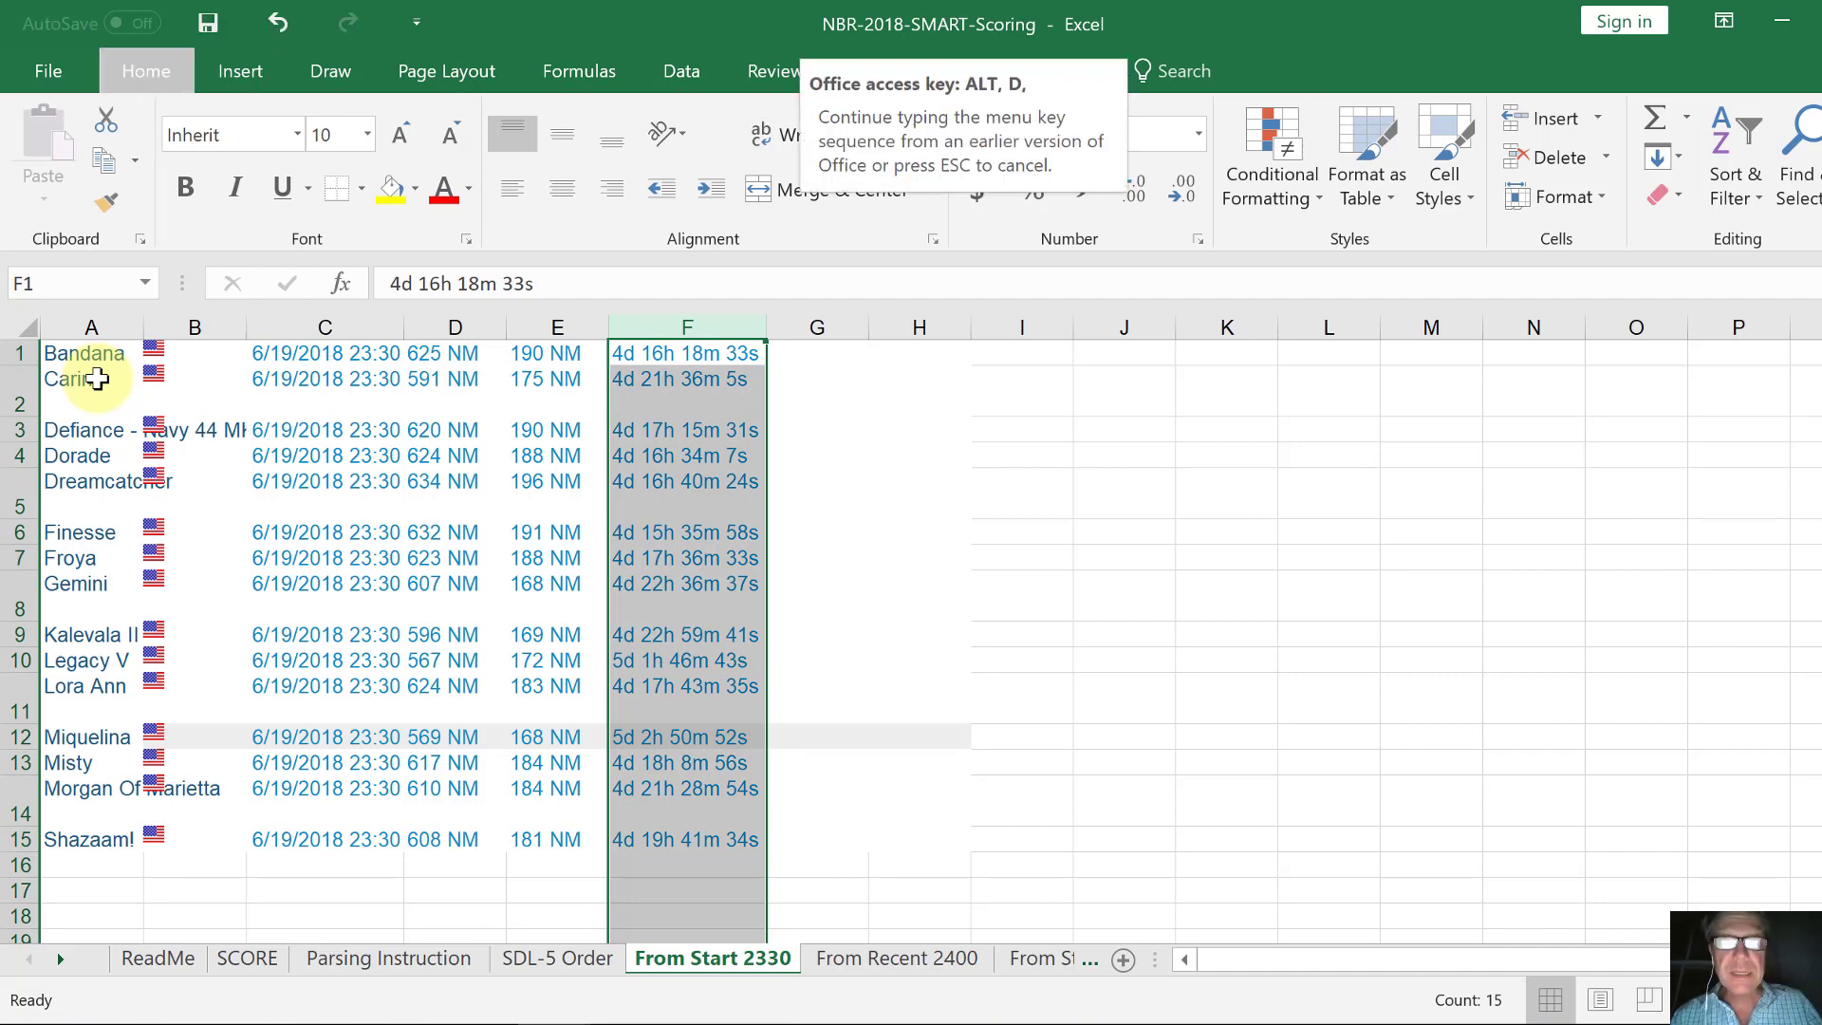
{"action": "key", "text": "e"}
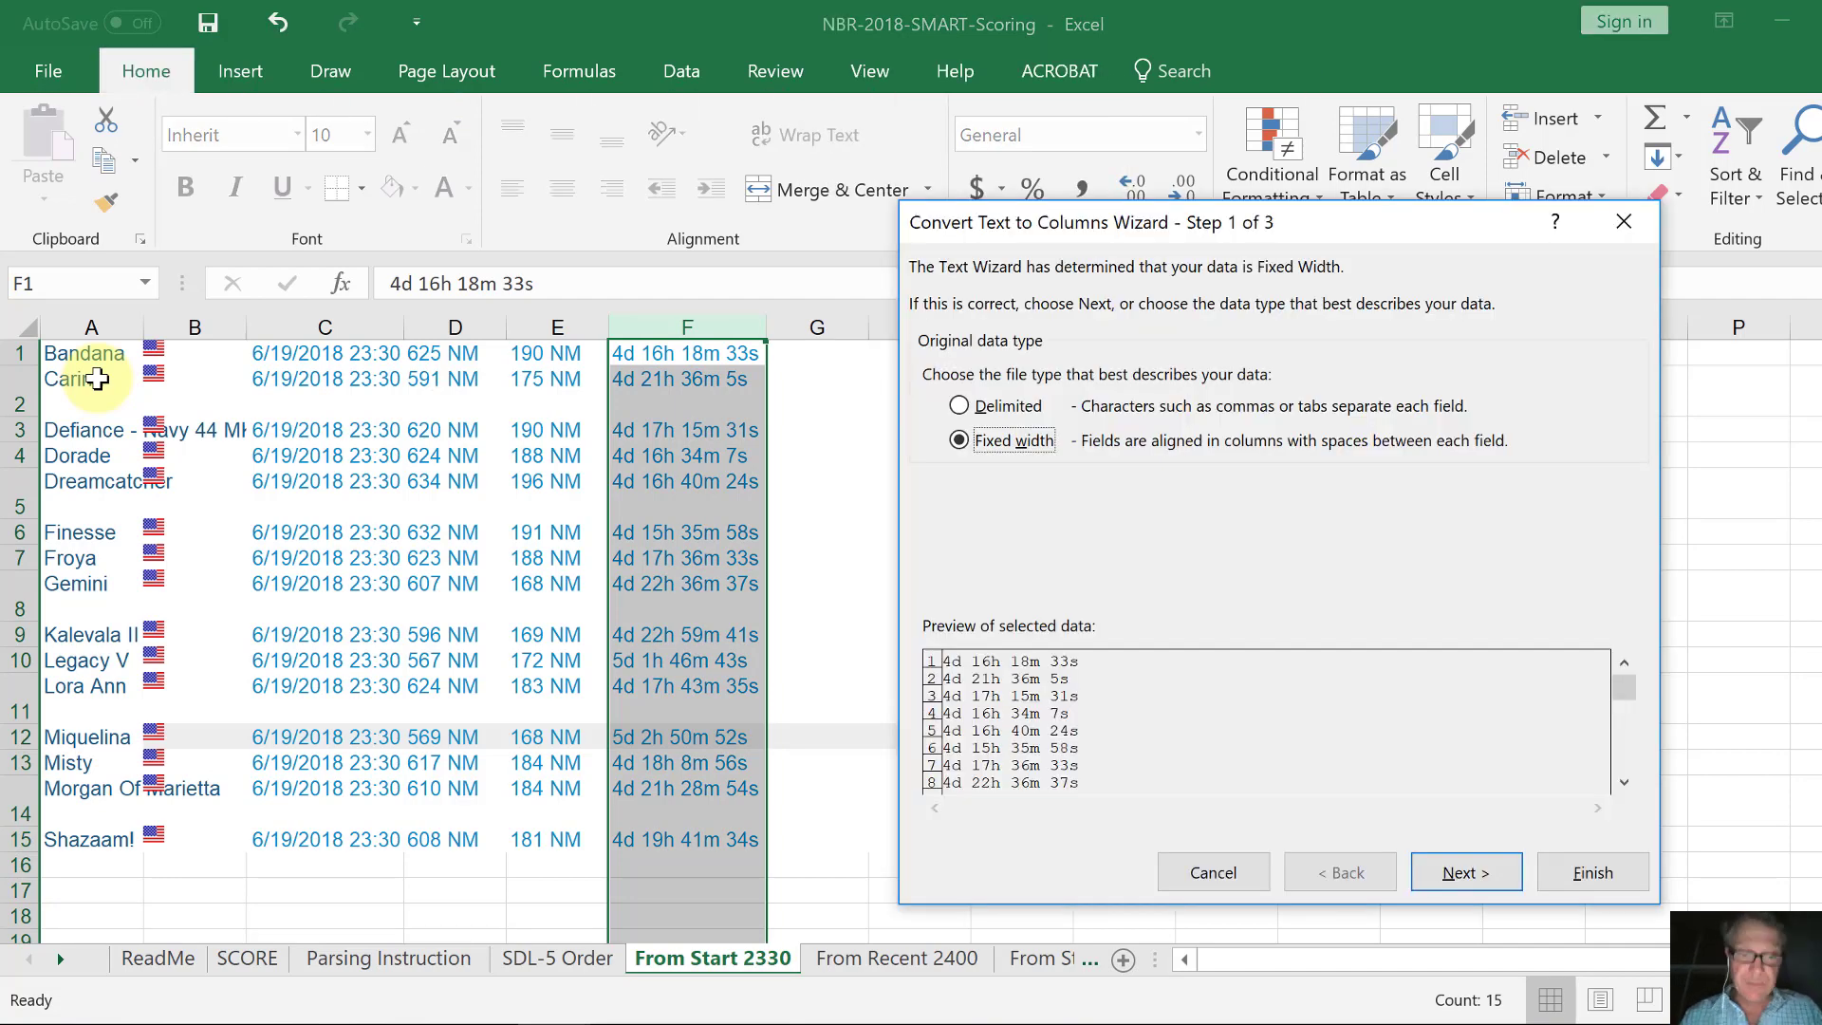
{"action": "key", "text": "alt+d"}
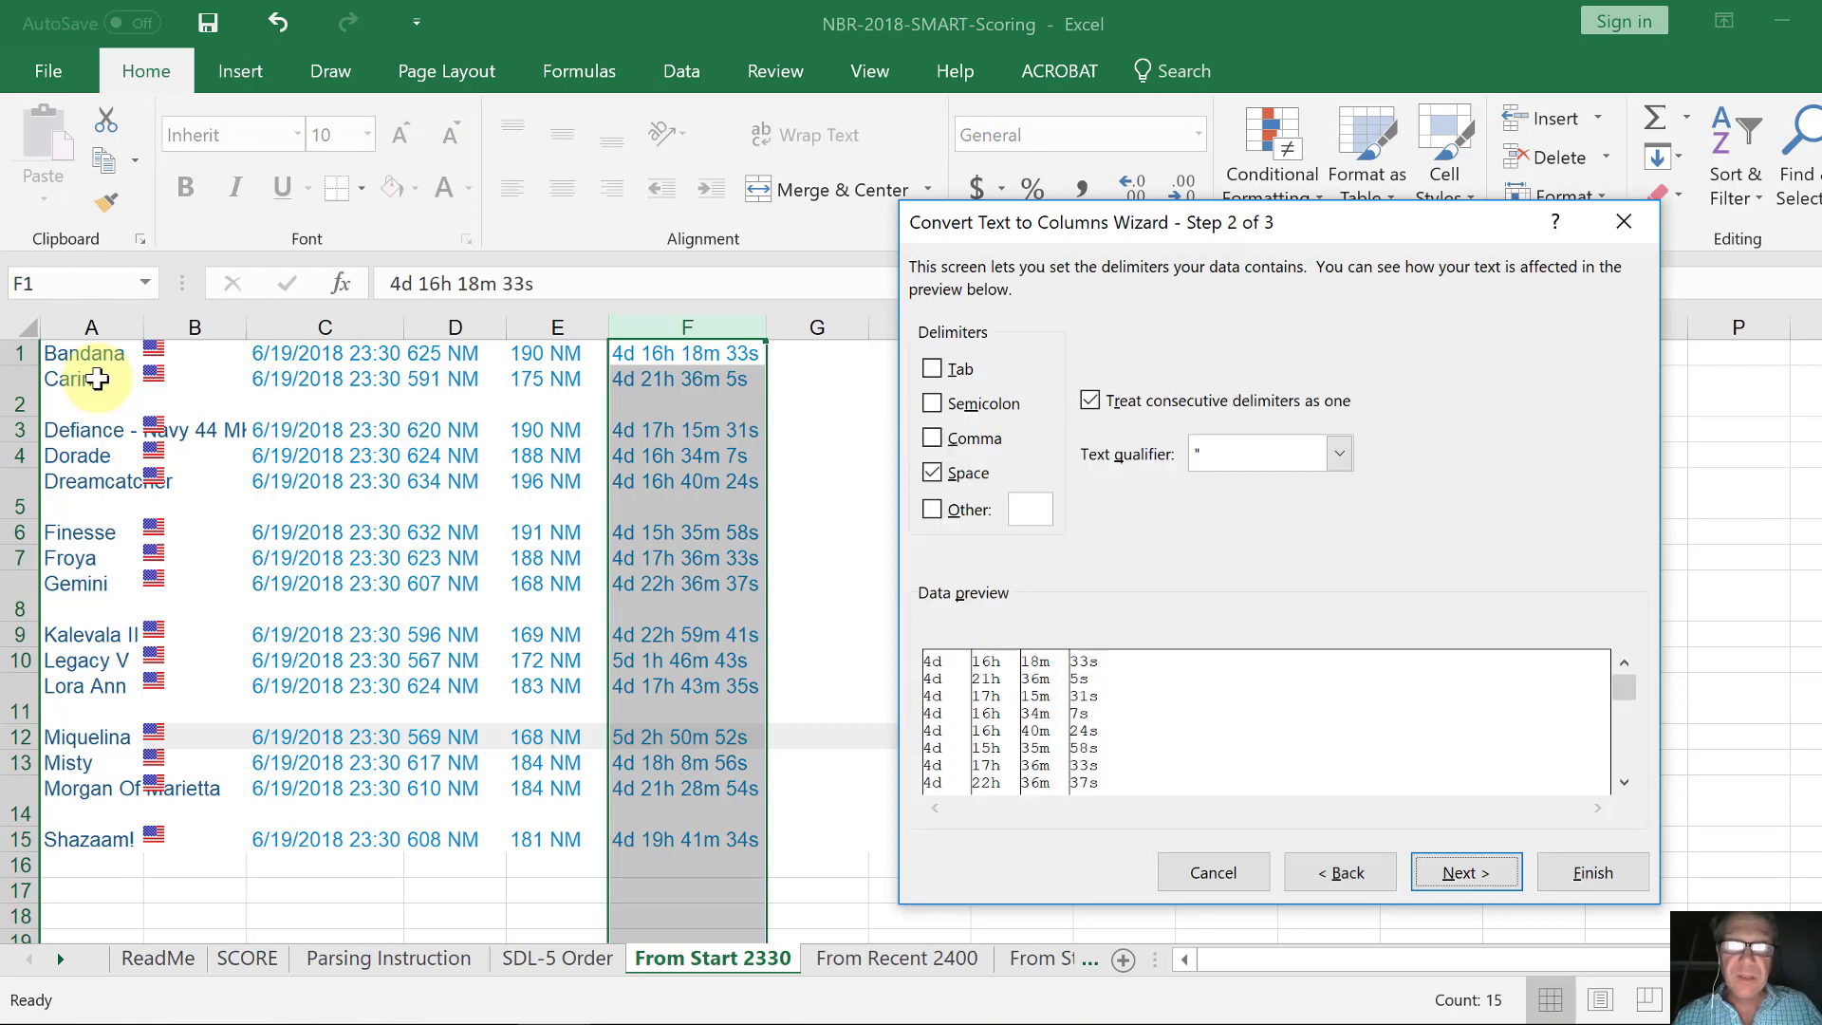
{"action": "key", "text": "Return"}
{"action": "key", "text": "Return"}
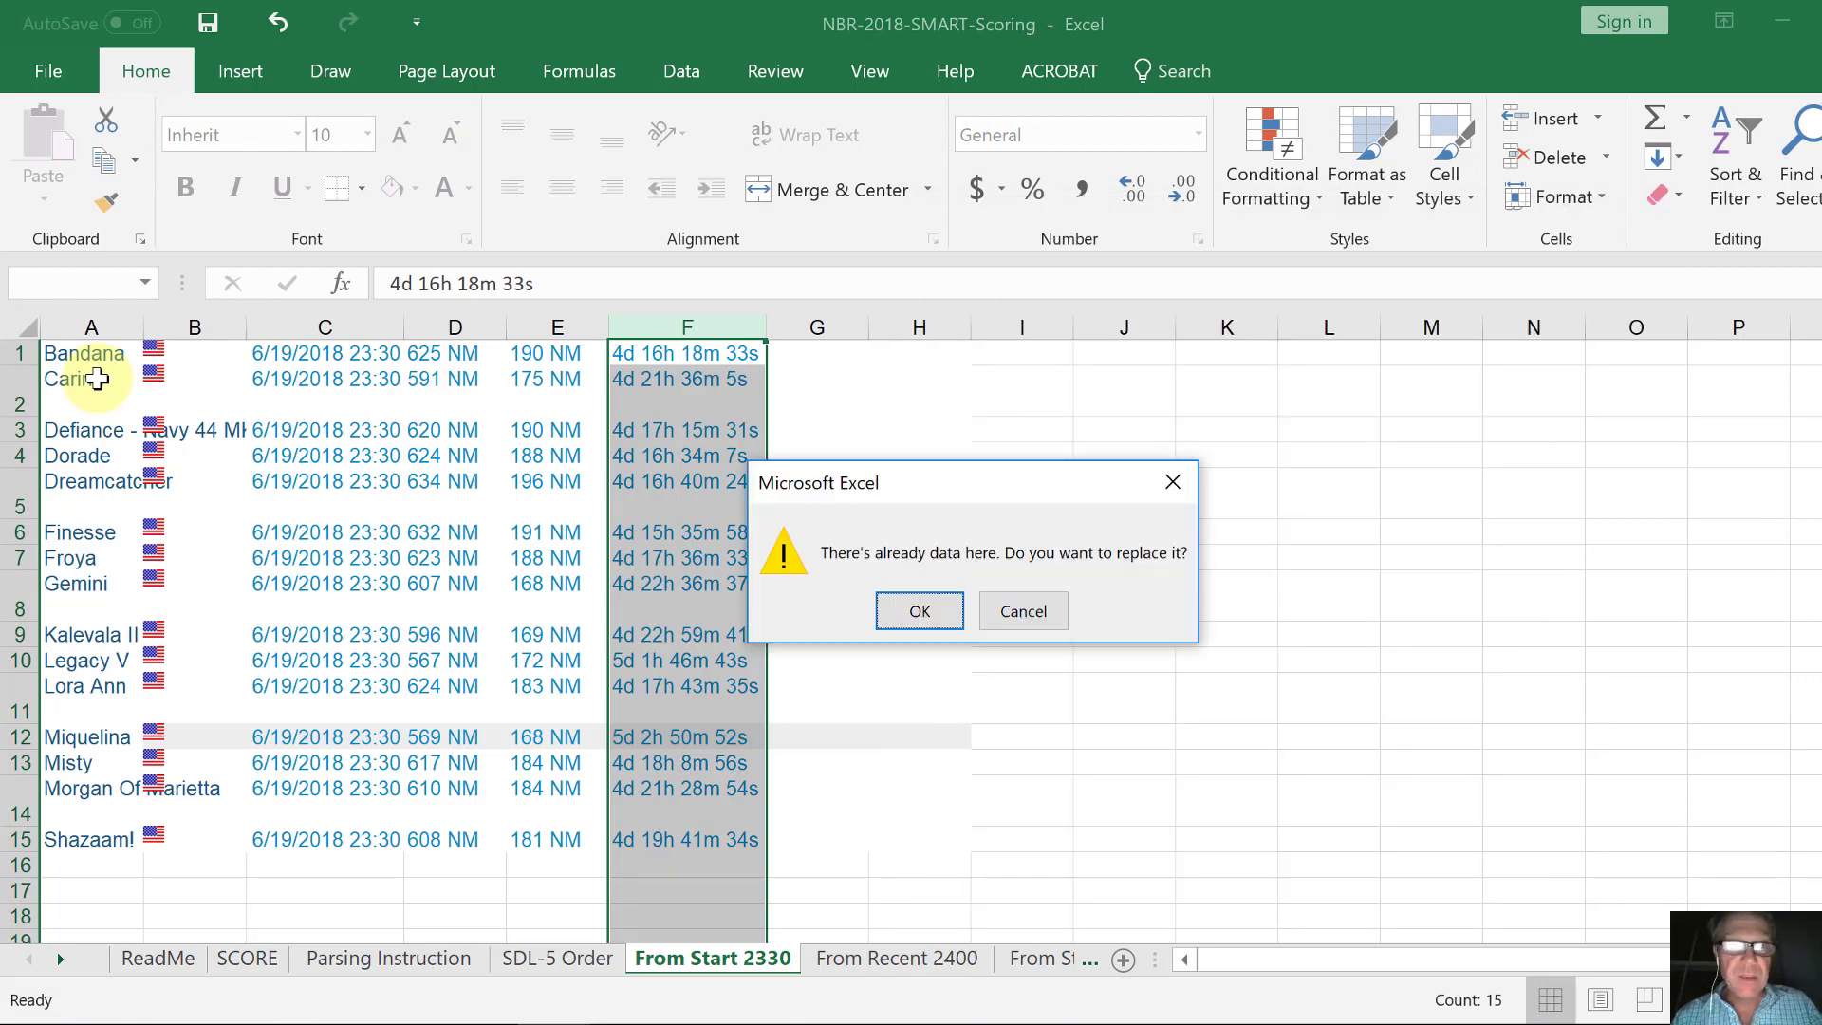
{"action": "key", "text": "Return"}
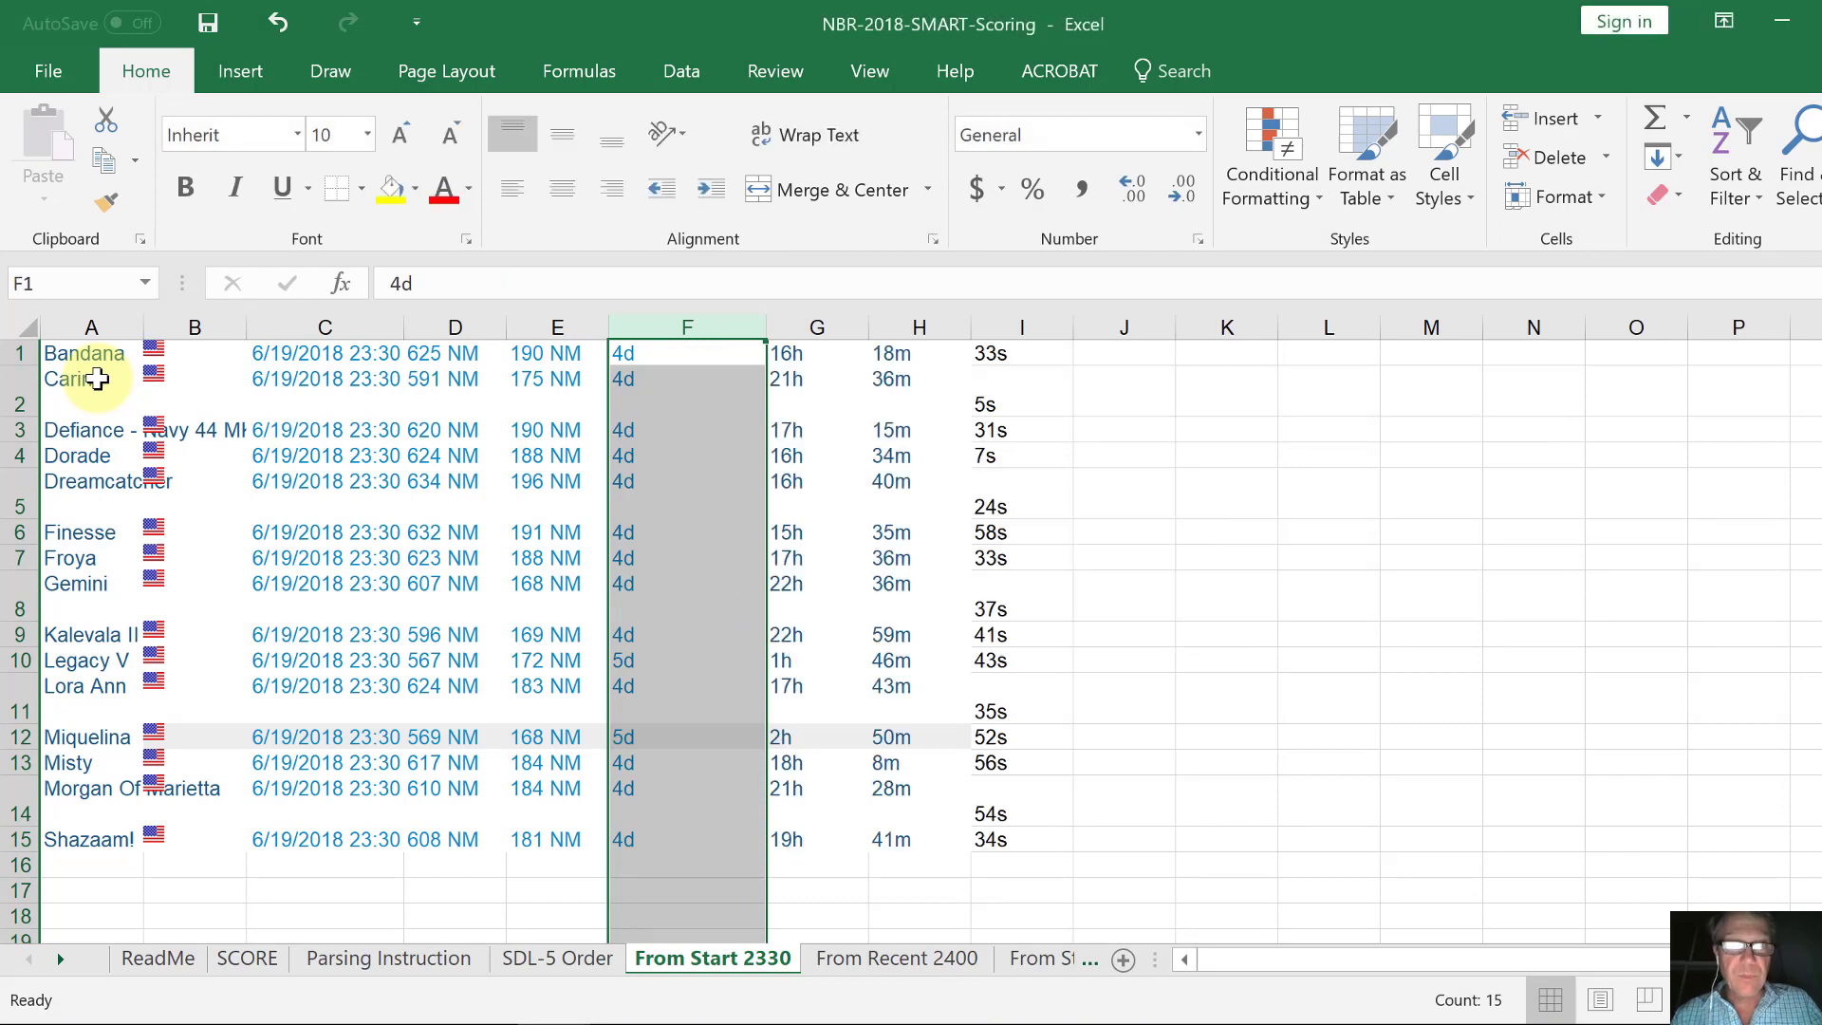
Remove every "d" from the elapsed time columns F to I by replacing it with nothing.
{"action": "key", "text": "Right"}
{"action": "key", "text": "Left"}
{"action": "key", "text": "shift+Right"}
{"action": "key", "text": "shift+Right"}
{"action": "key", "text": "shift+Right"}
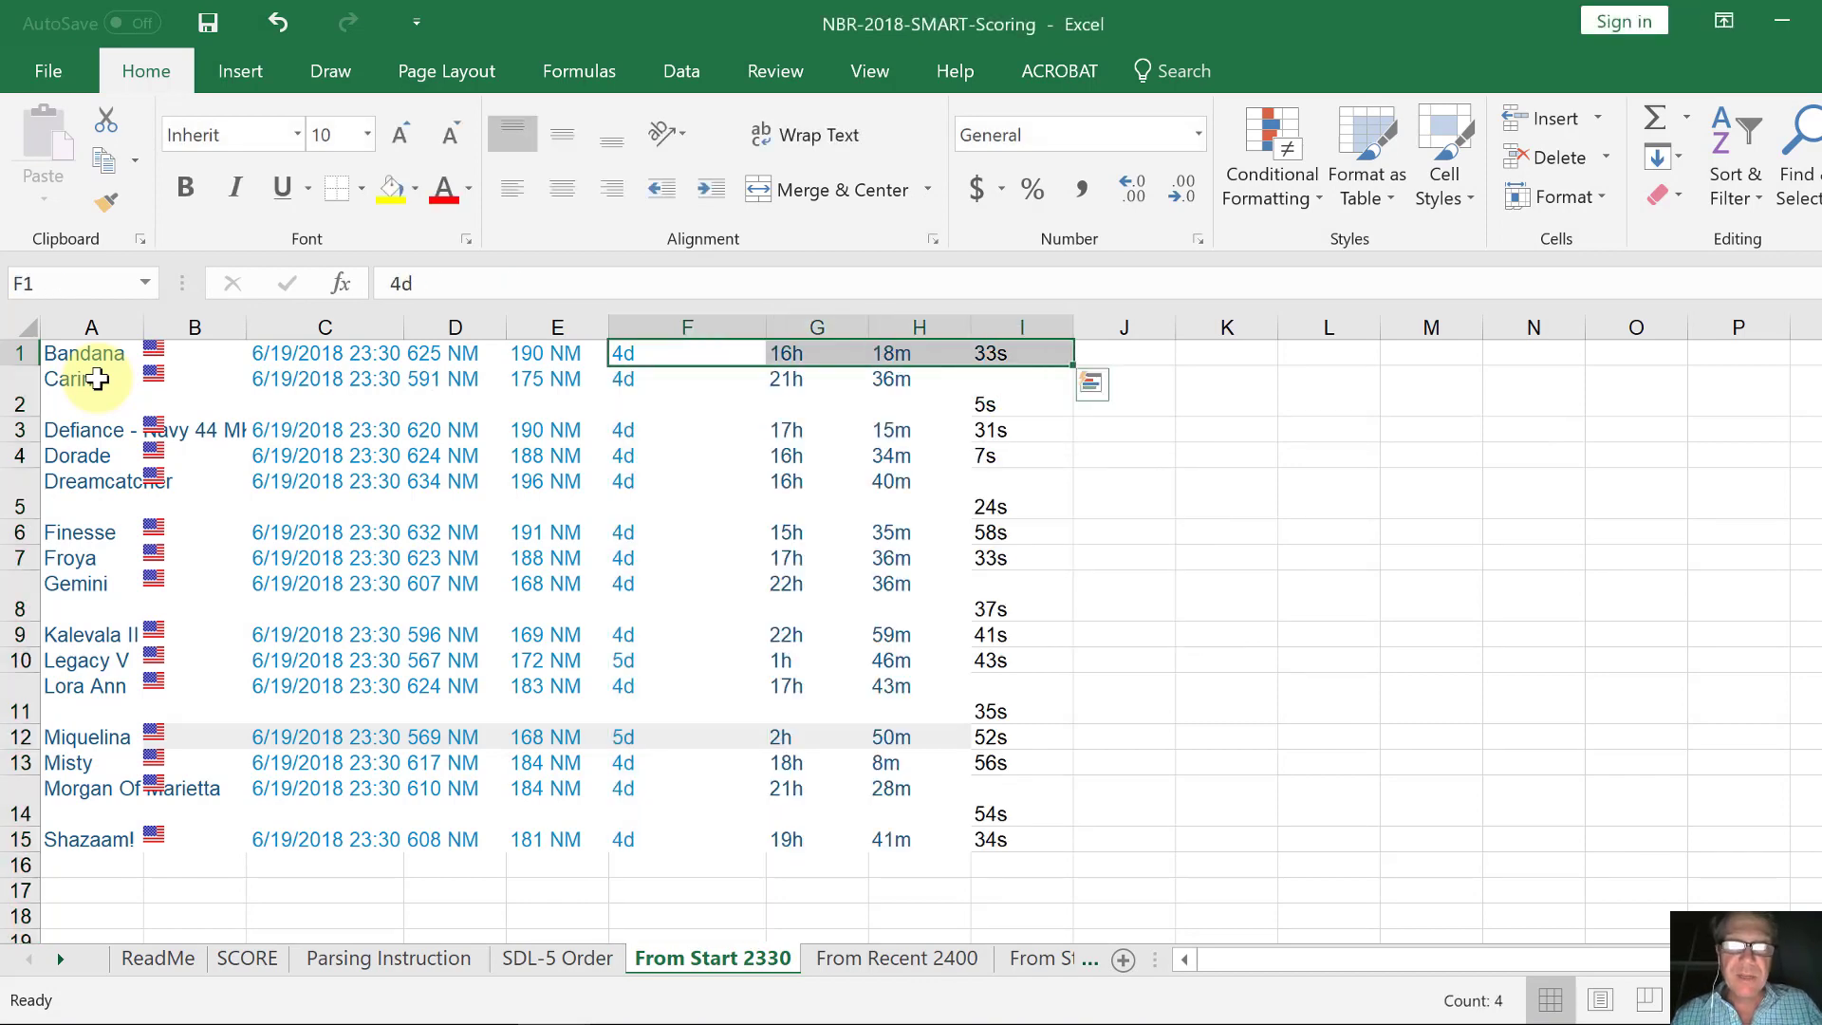
{"action": "key", "text": "ctrl+shift+Down"}
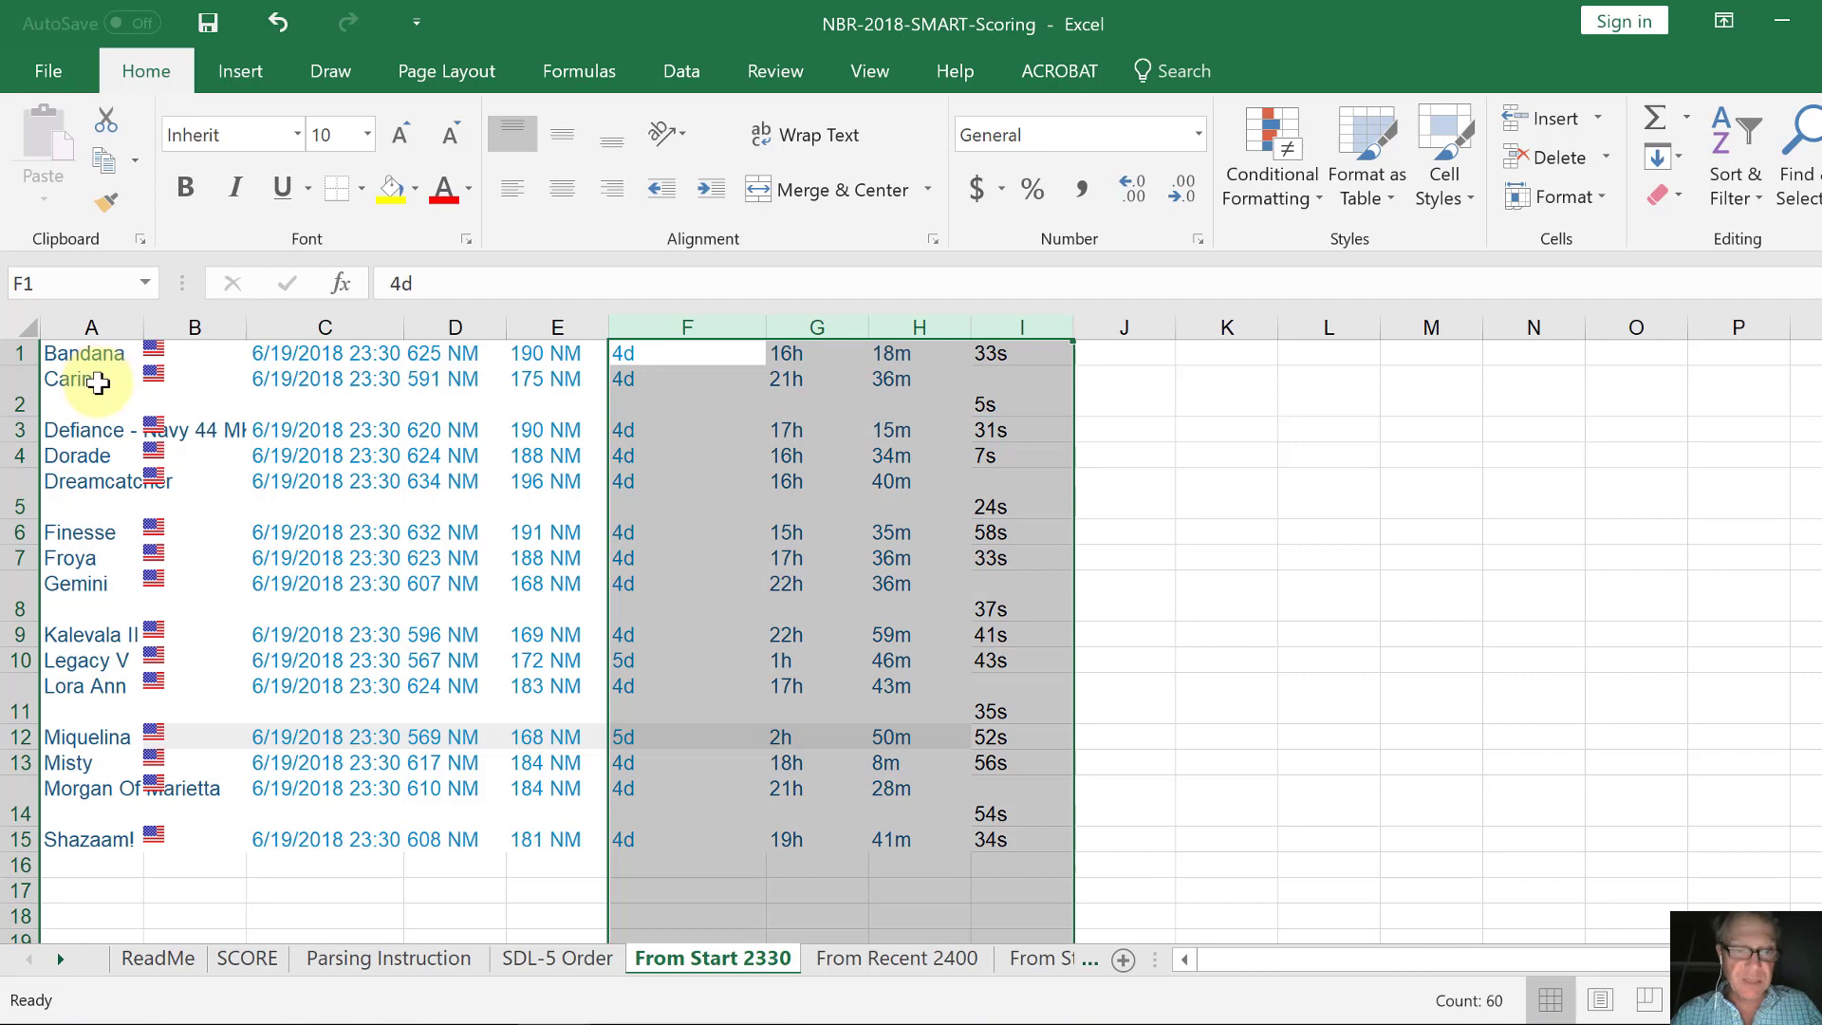
{"action": "key", "text": "ctrl+f"}
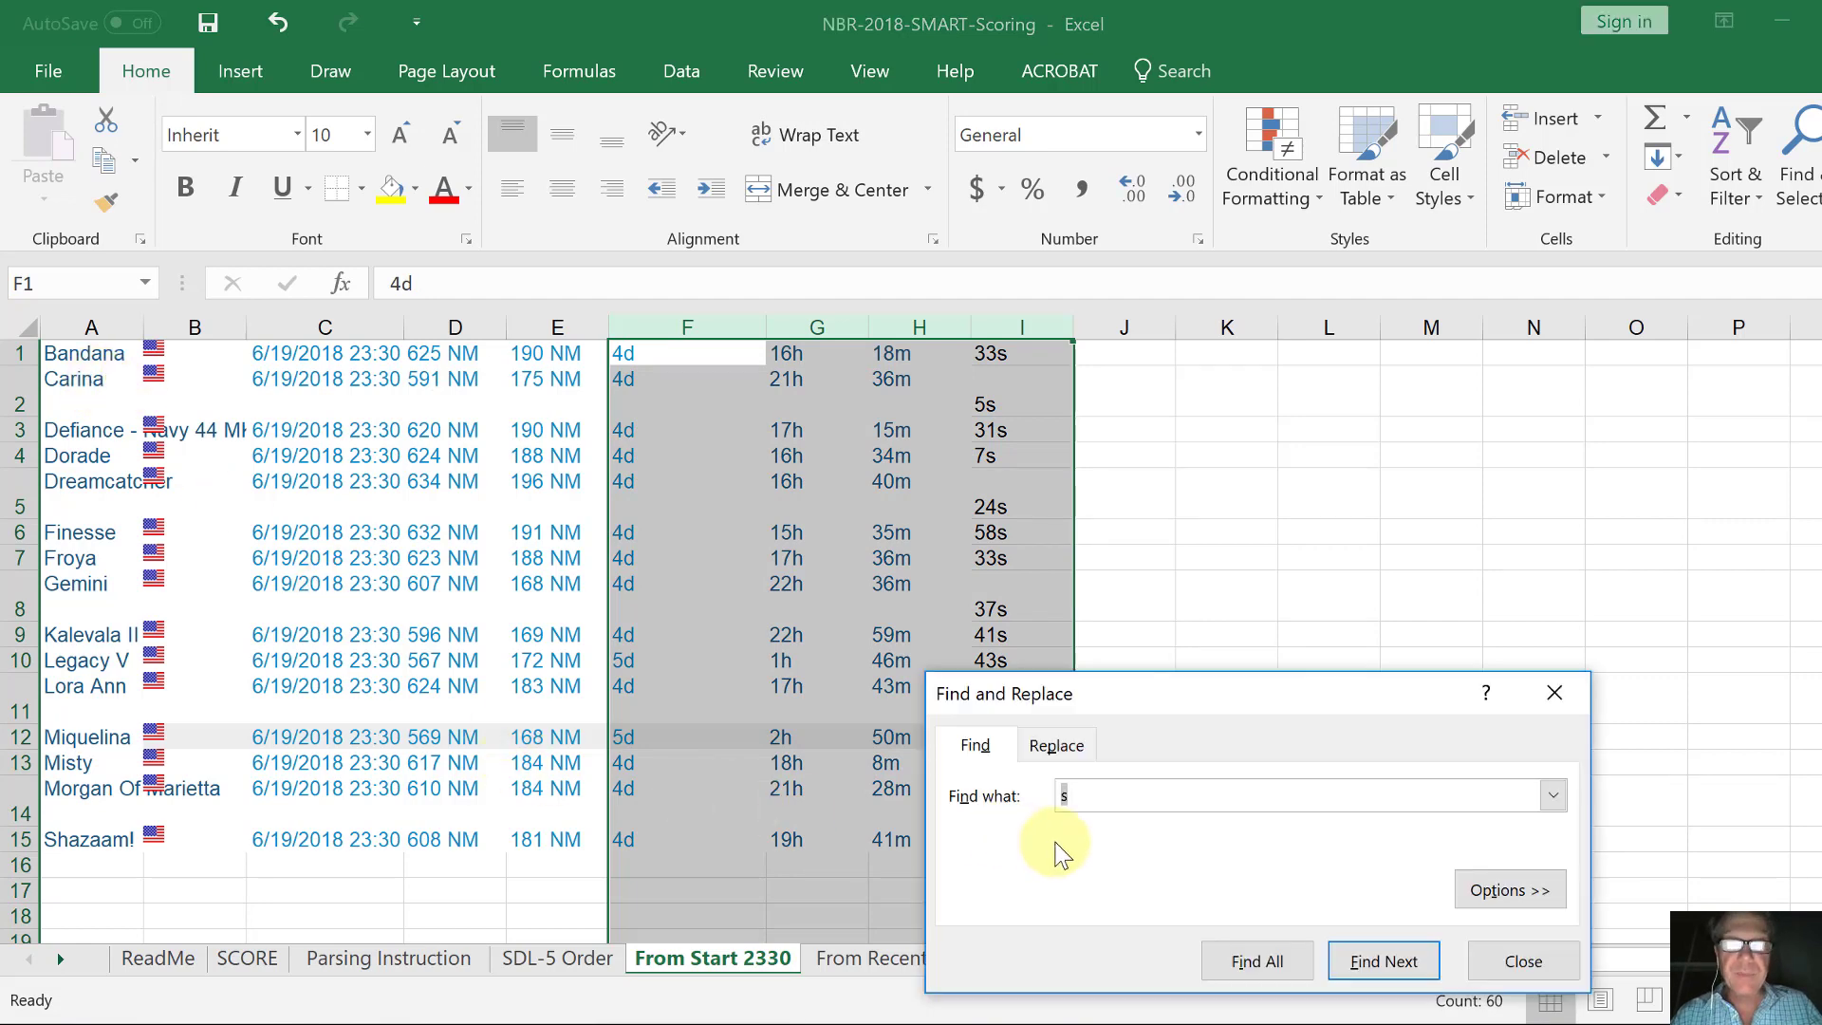
{"action": "left_click", "coordinate": [1054, 746]}
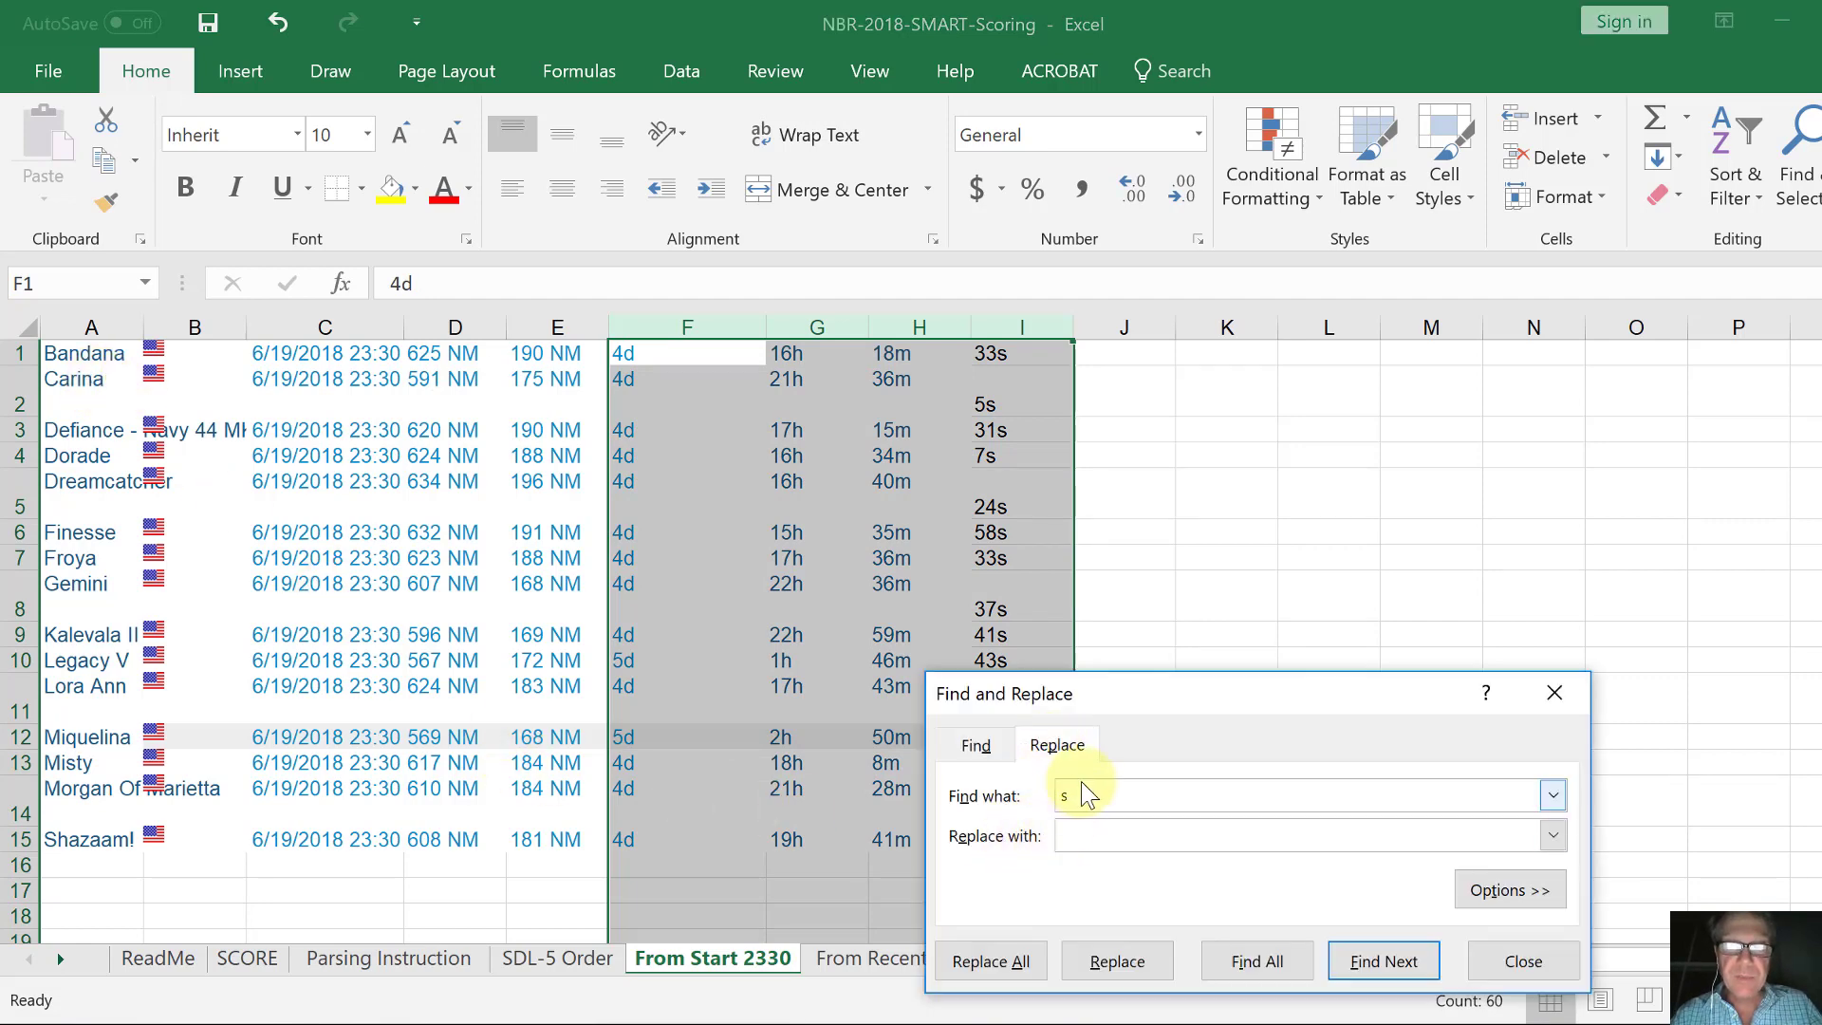
{"action": "type", "text": "d"}
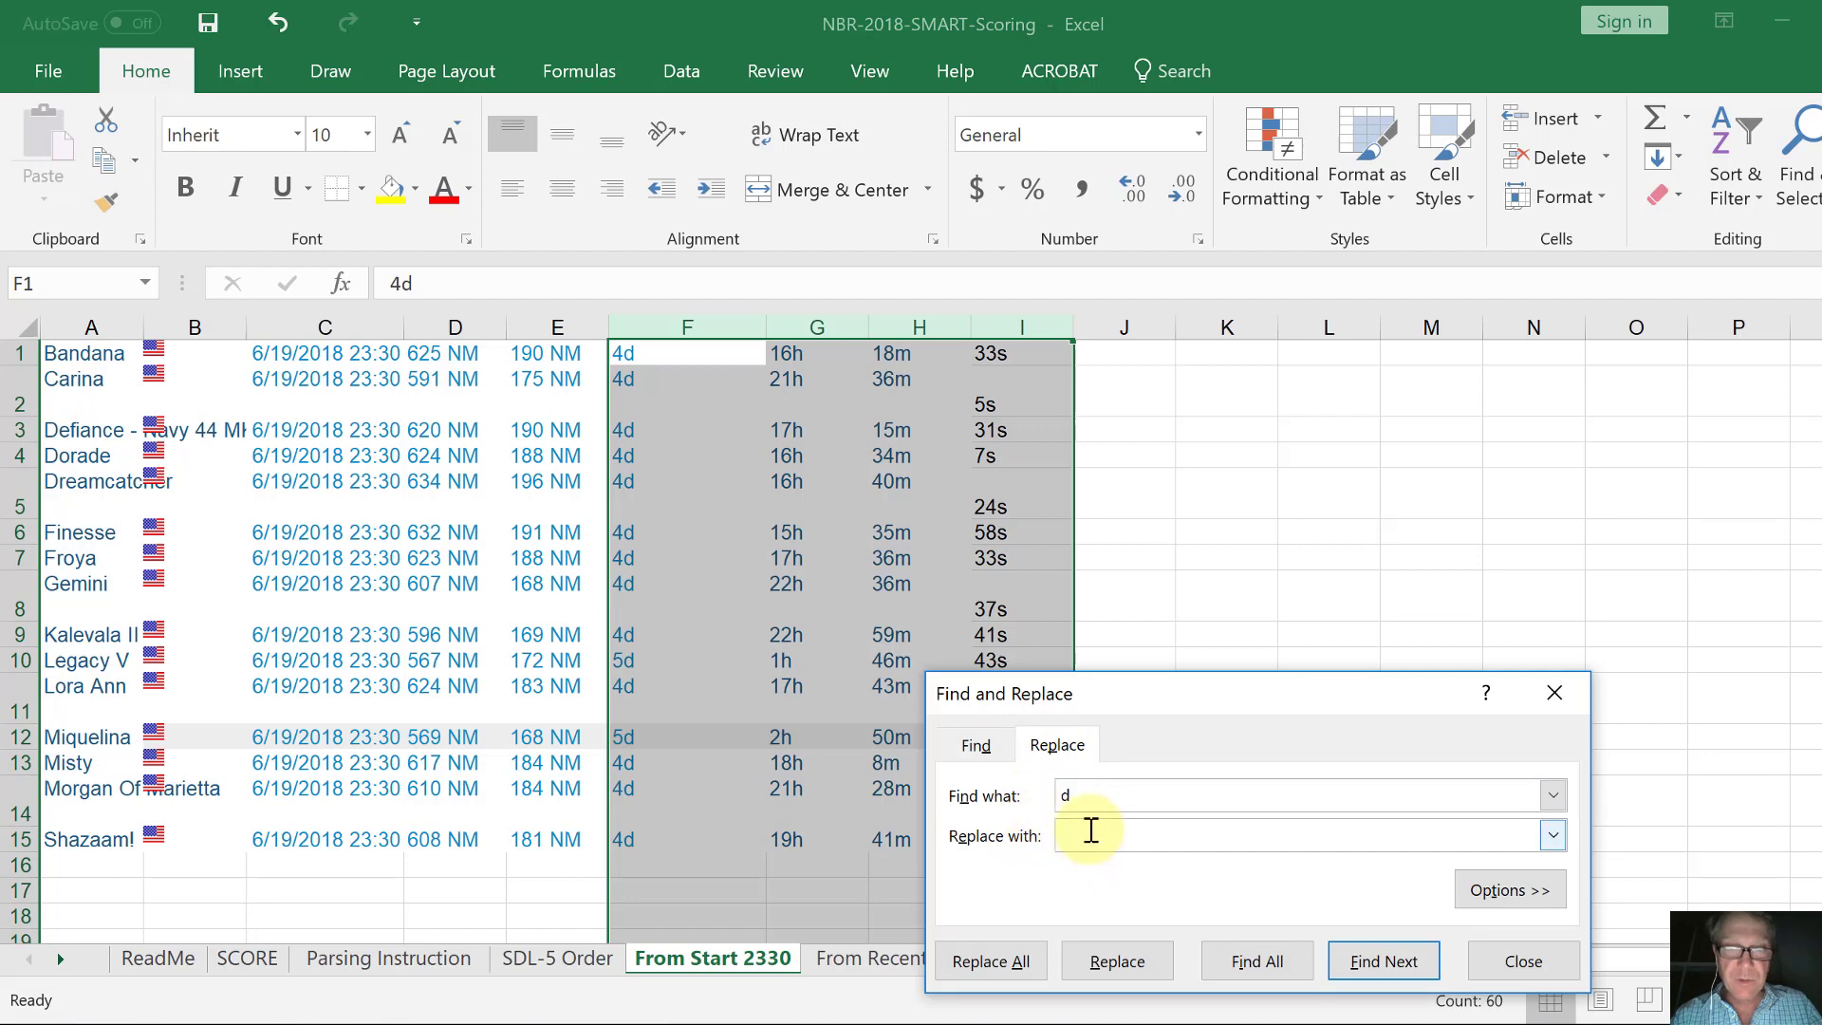
{"action": "left_click", "coordinate": [1089, 833]}
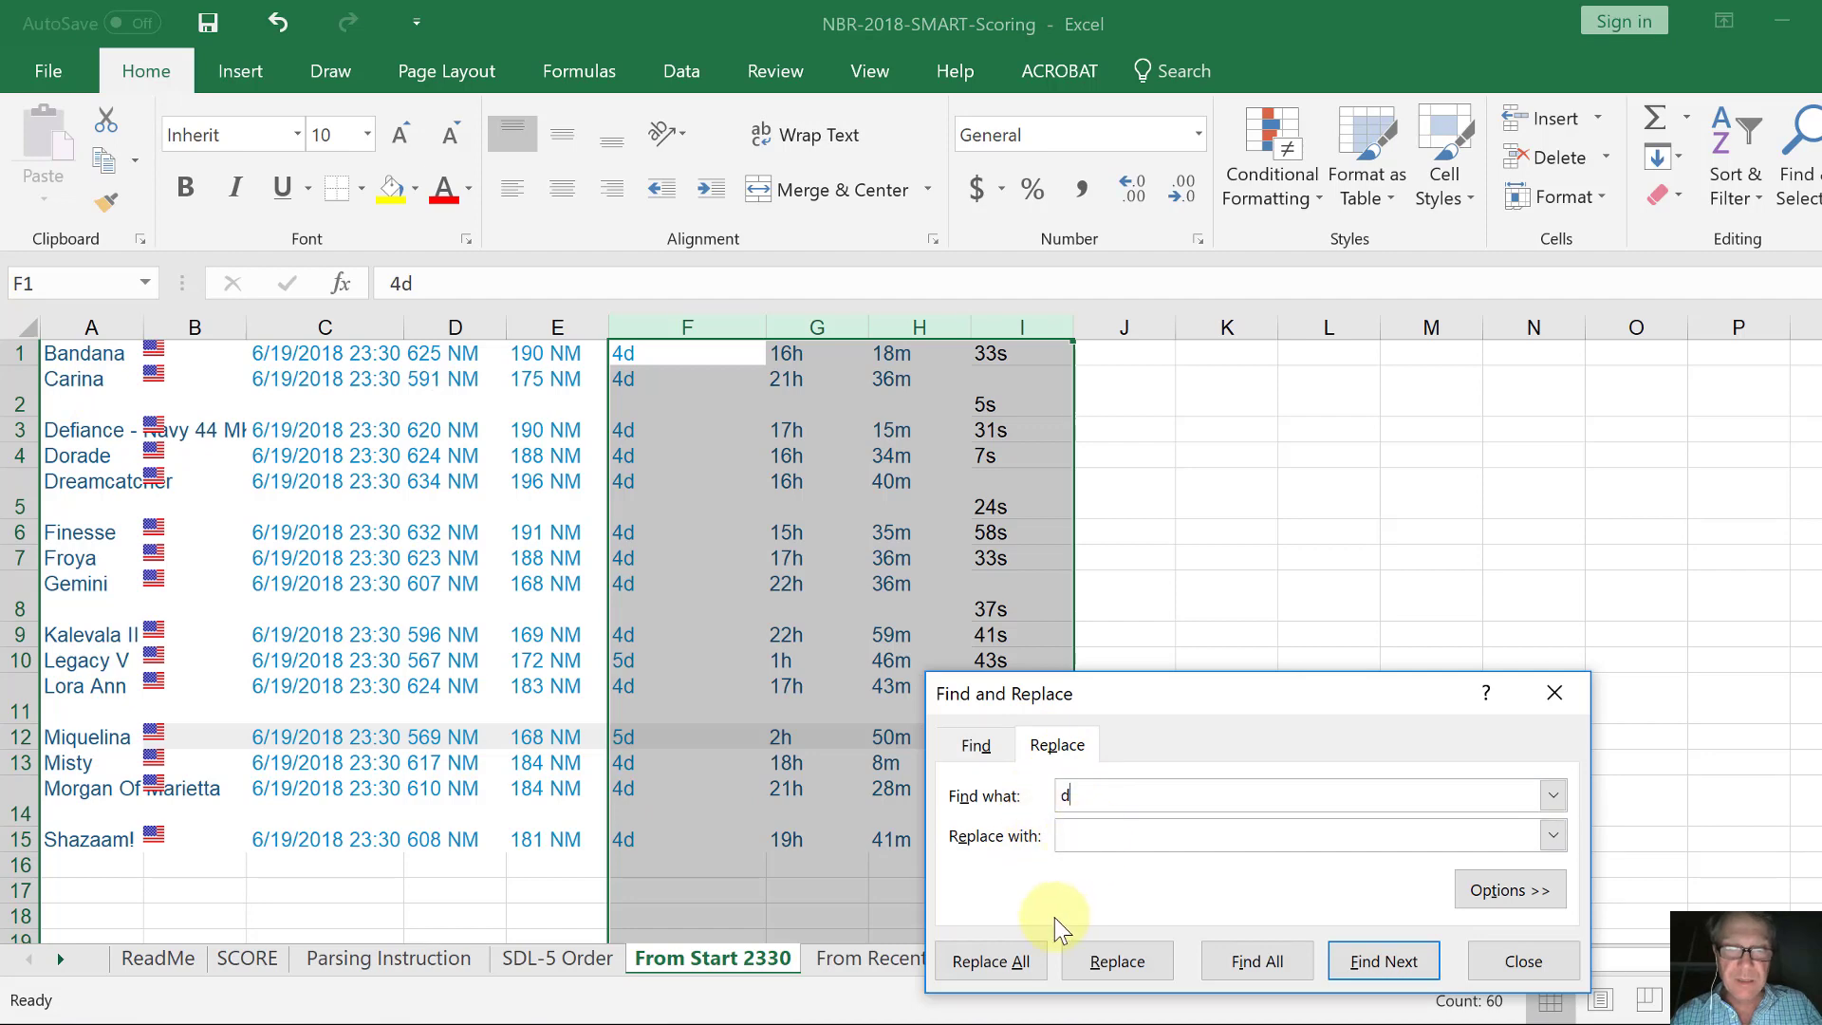
{"action": "left_click", "coordinate": [1010, 960]}
{"action": "key", "text": "Return"}
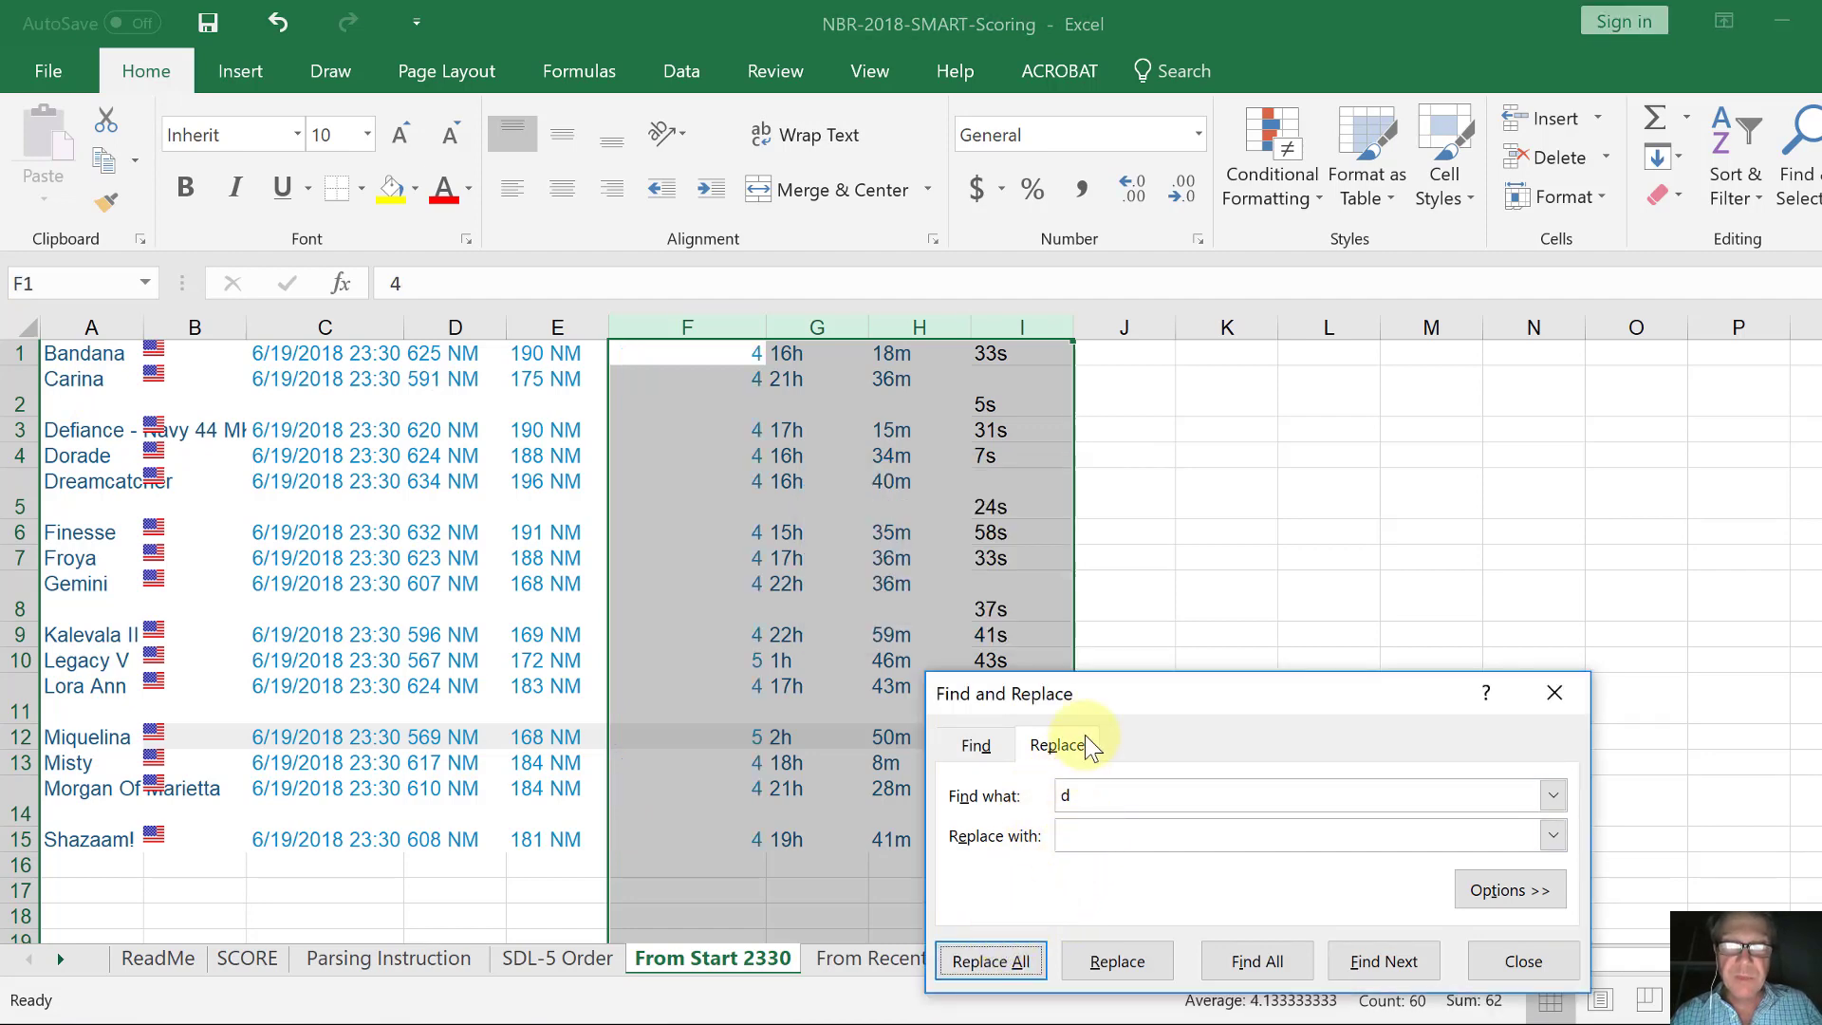
Remove every "m" from the selected time columns by replacing it with nothing.
{"action": "left_click", "coordinate": [1055, 805]}
{"action": "double_click", "coordinate": [1056, 805]}
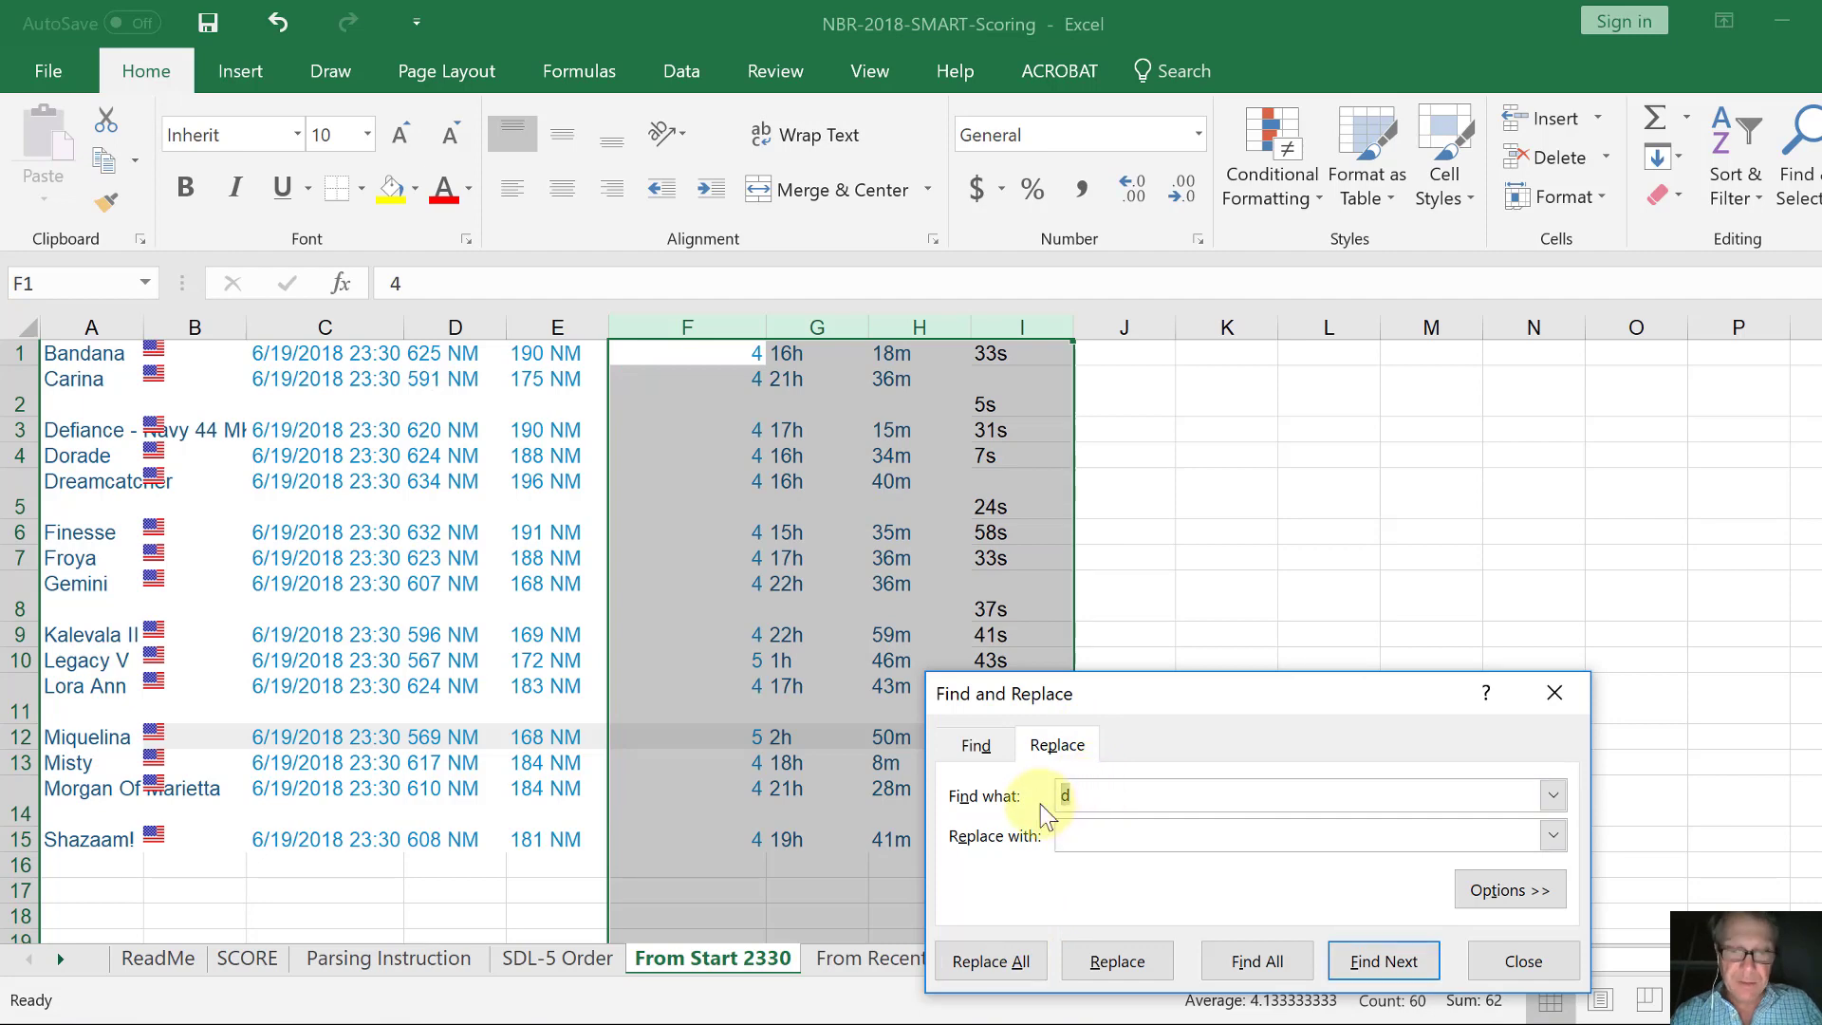
{"action": "type", "text": "m"}
{"action": "left_click", "coordinate": [1111, 824]}
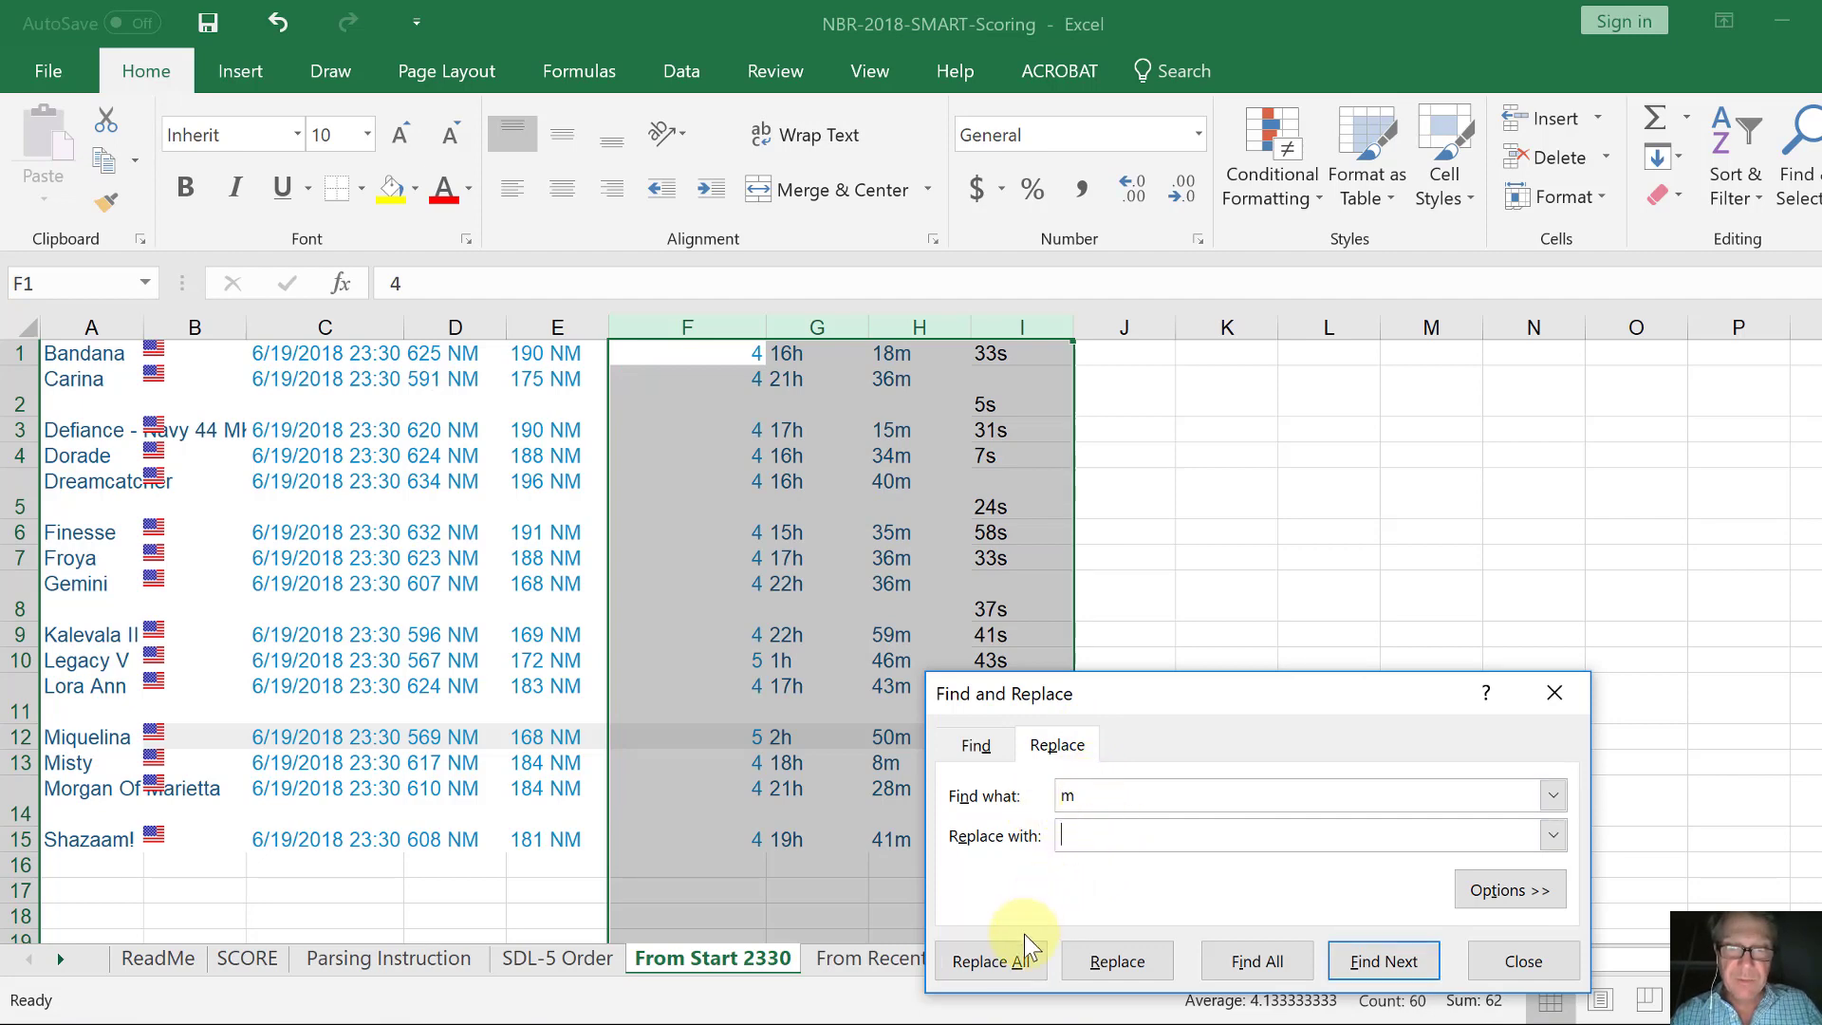
{"action": "left_click", "coordinate": [1011, 960]}
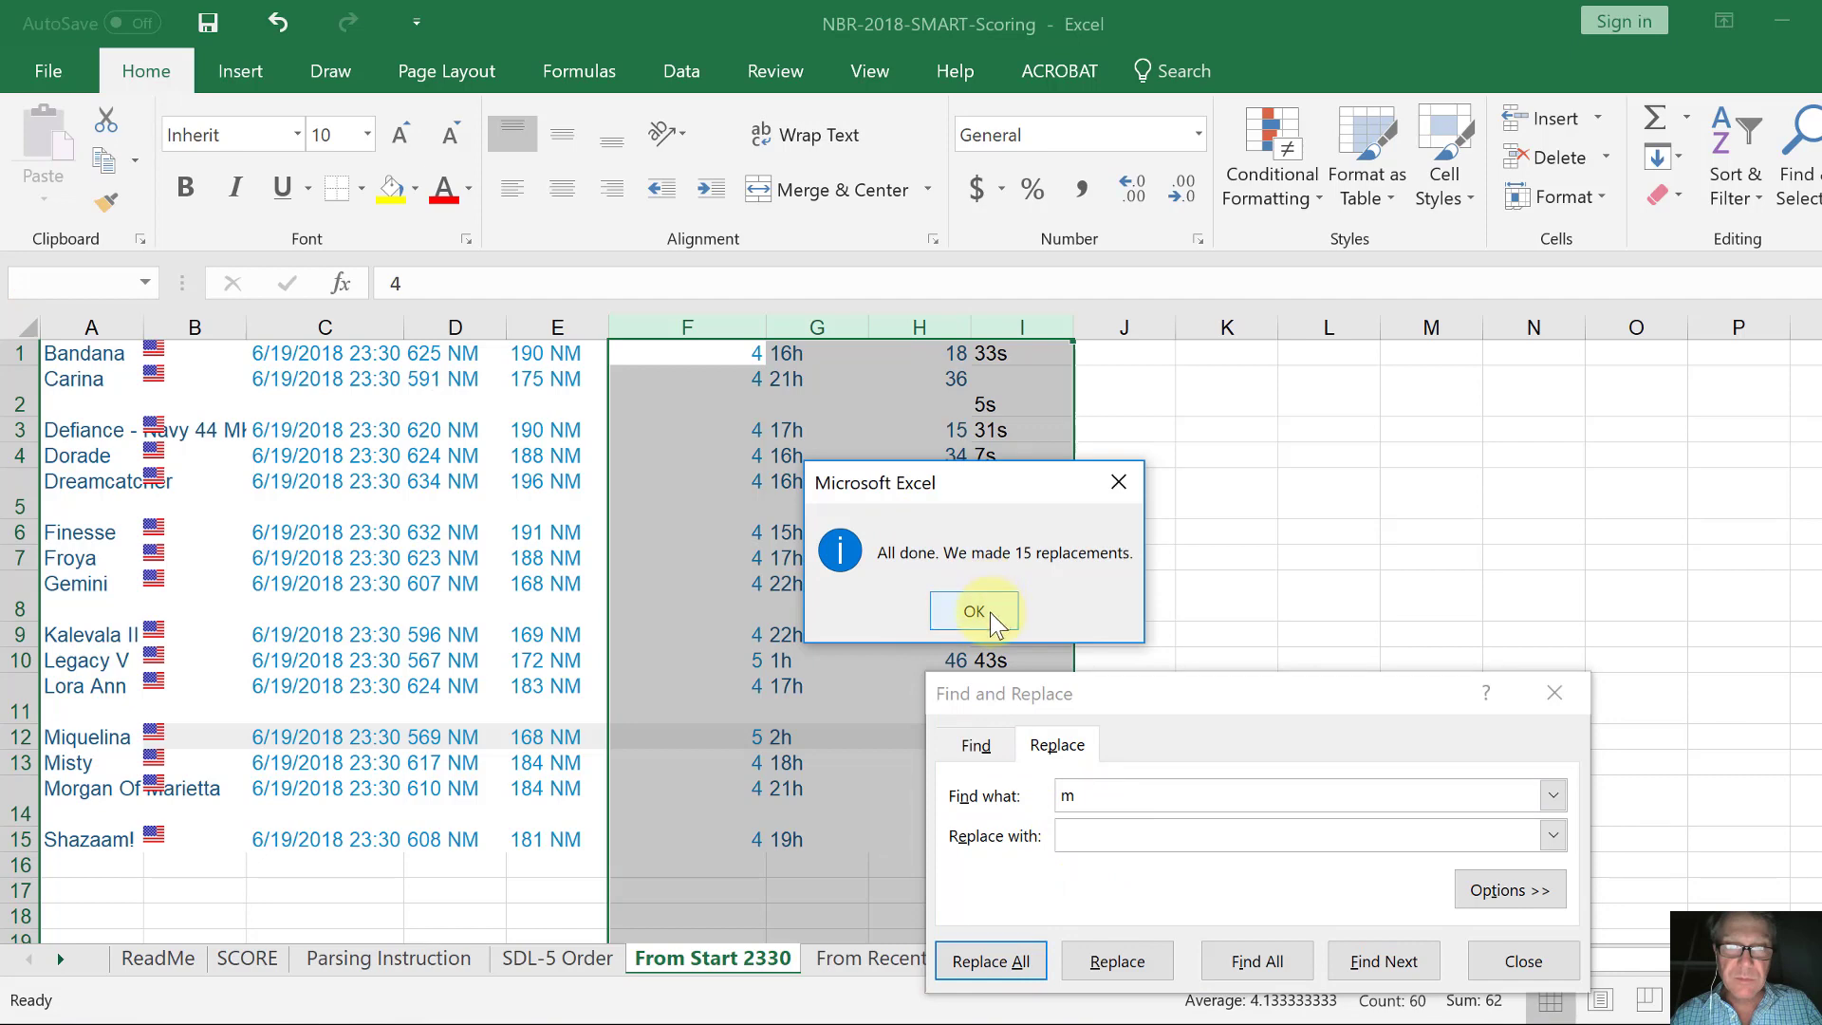
{"action": "left_click", "coordinate": [989, 612]}
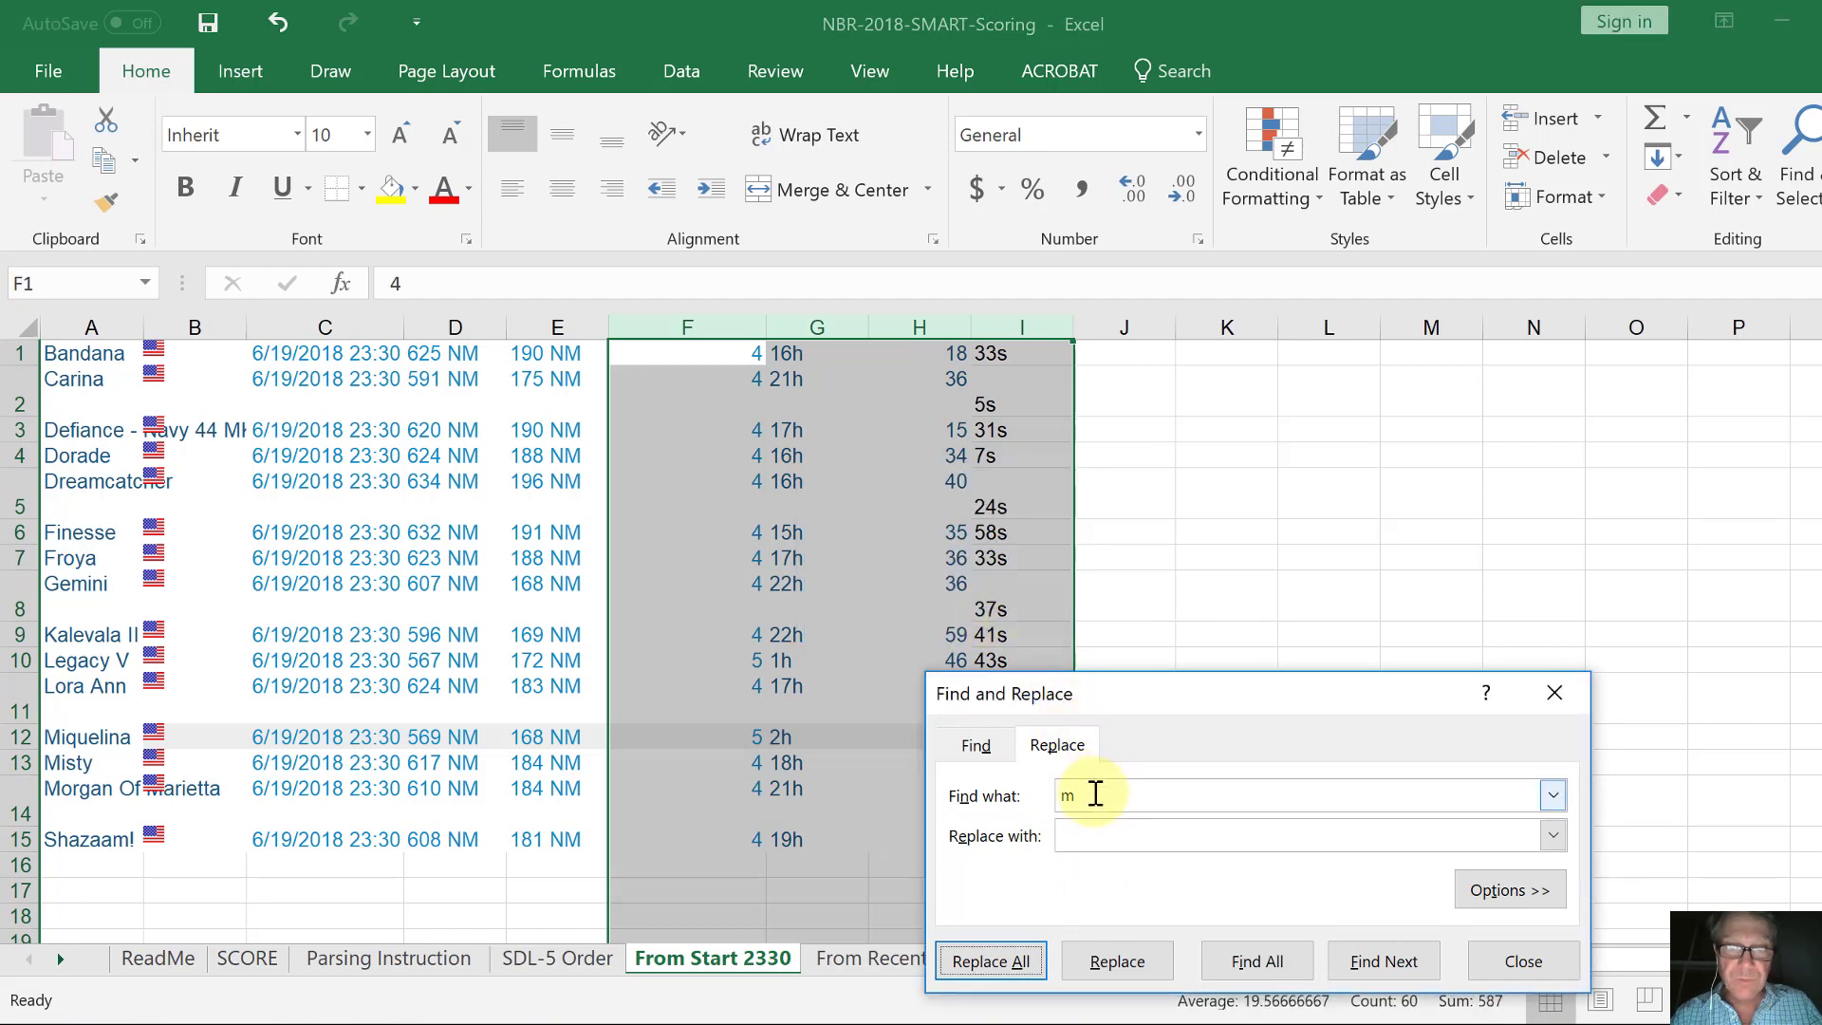
Remove every "h" from the selected time columns by replacing it with nothing.
{"action": "left_click_drag", "start_coordinate": [1095, 795], "coordinate": [1021, 799]}
{"action": "type", "text": "h"}
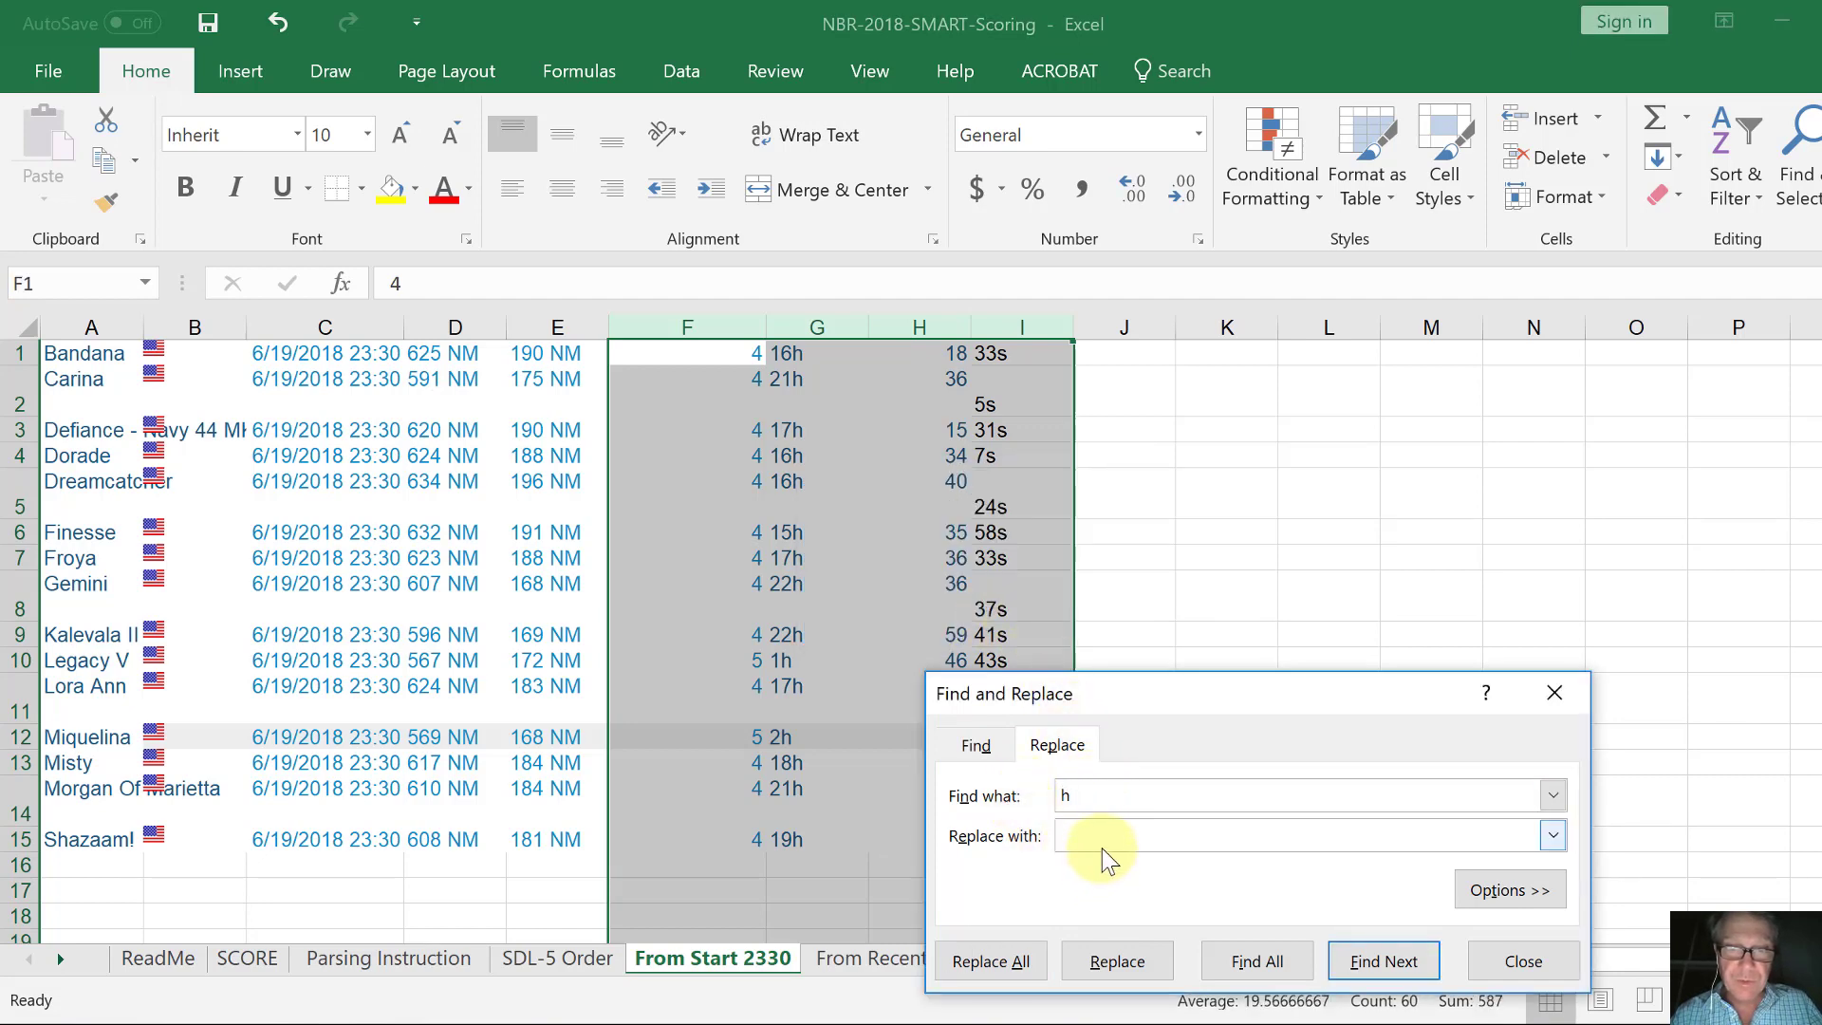
{"action": "left_click", "coordinate": [1010, 966]}
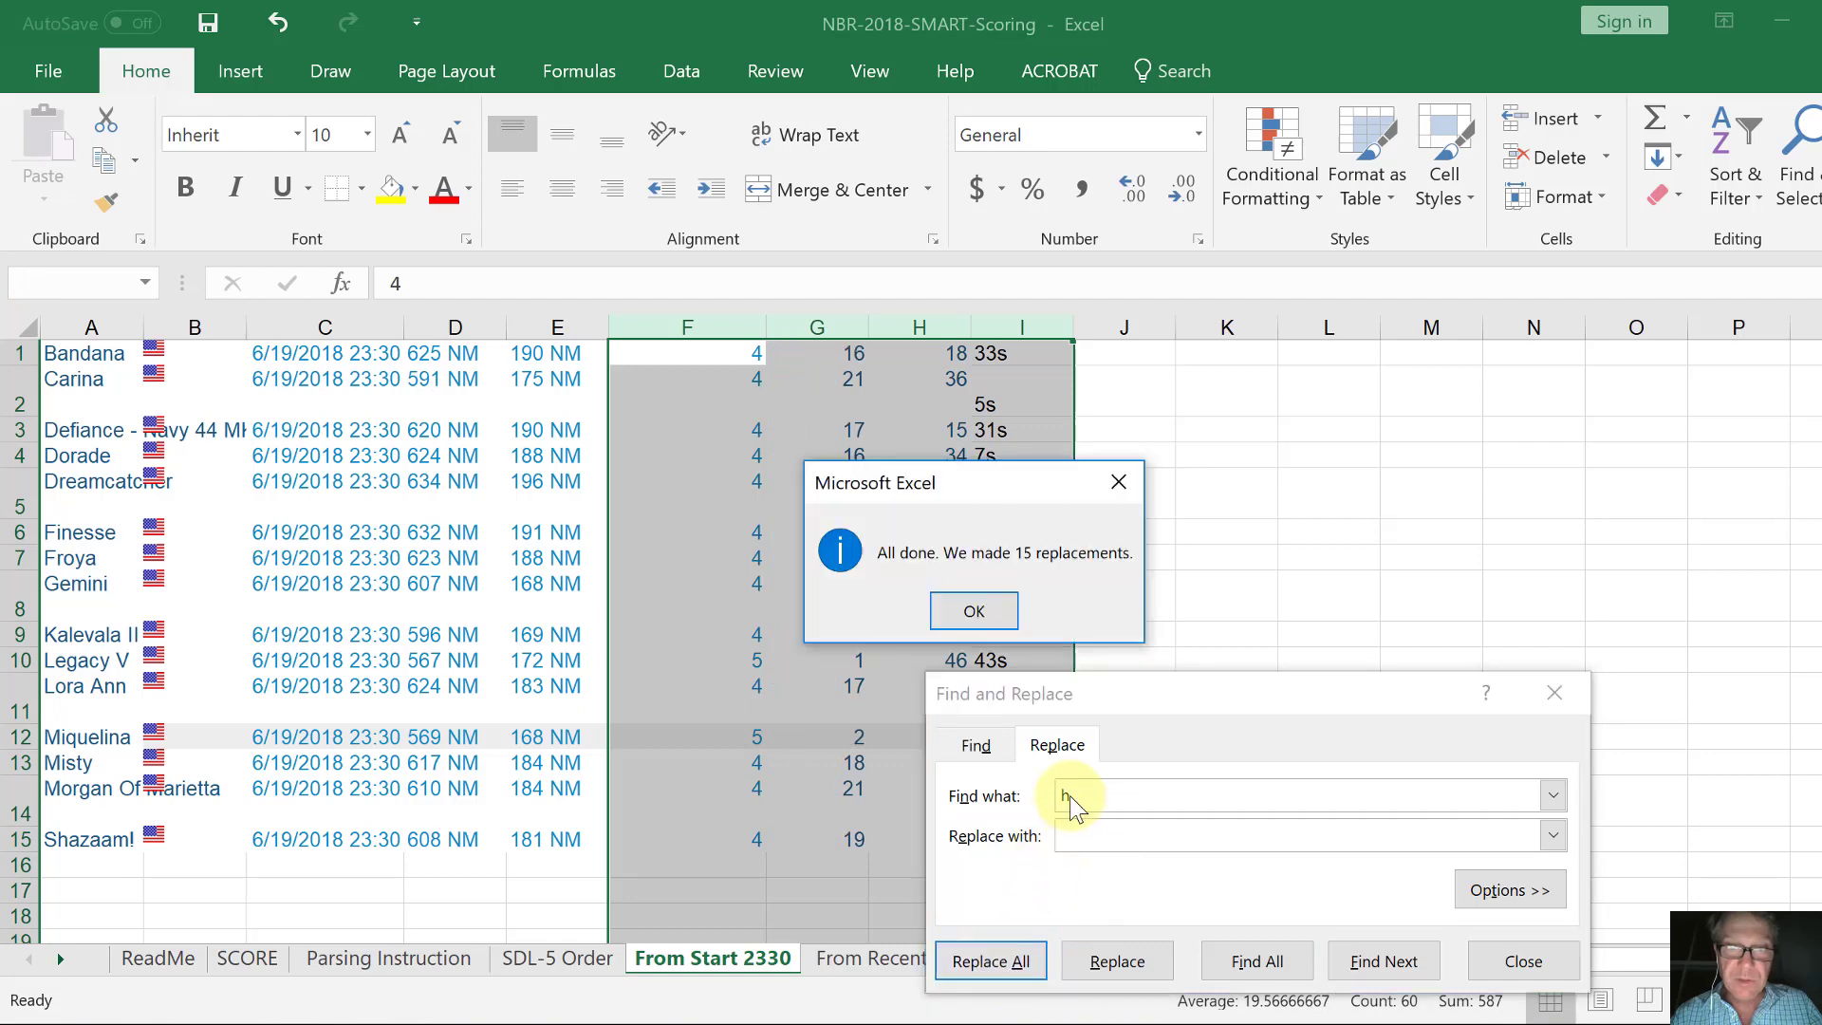
{"action": "left_click", "coordinate": [987, 607]}
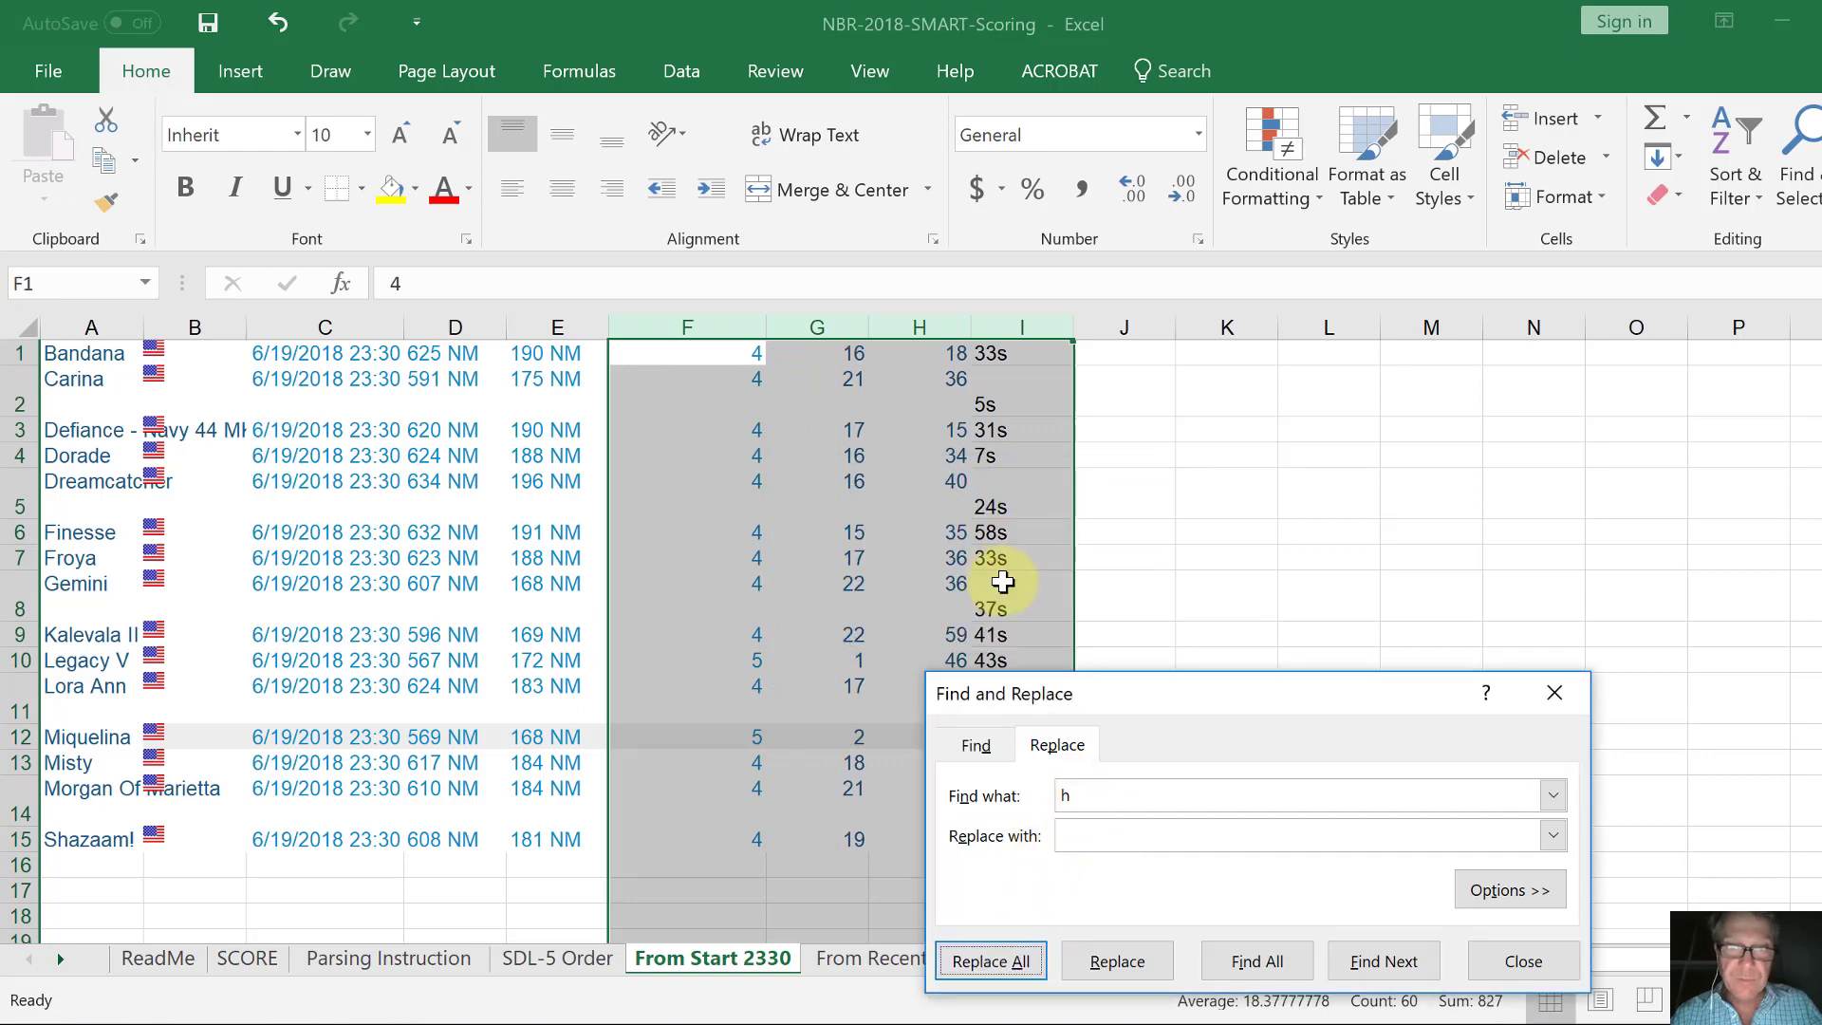
Remove every "s" from the selected time columns by replacing it with nothing, and close Find and Replace.
{"action": "double_click", "coordinate": [1083, 797]}
{"action": "type", "text": "s"}
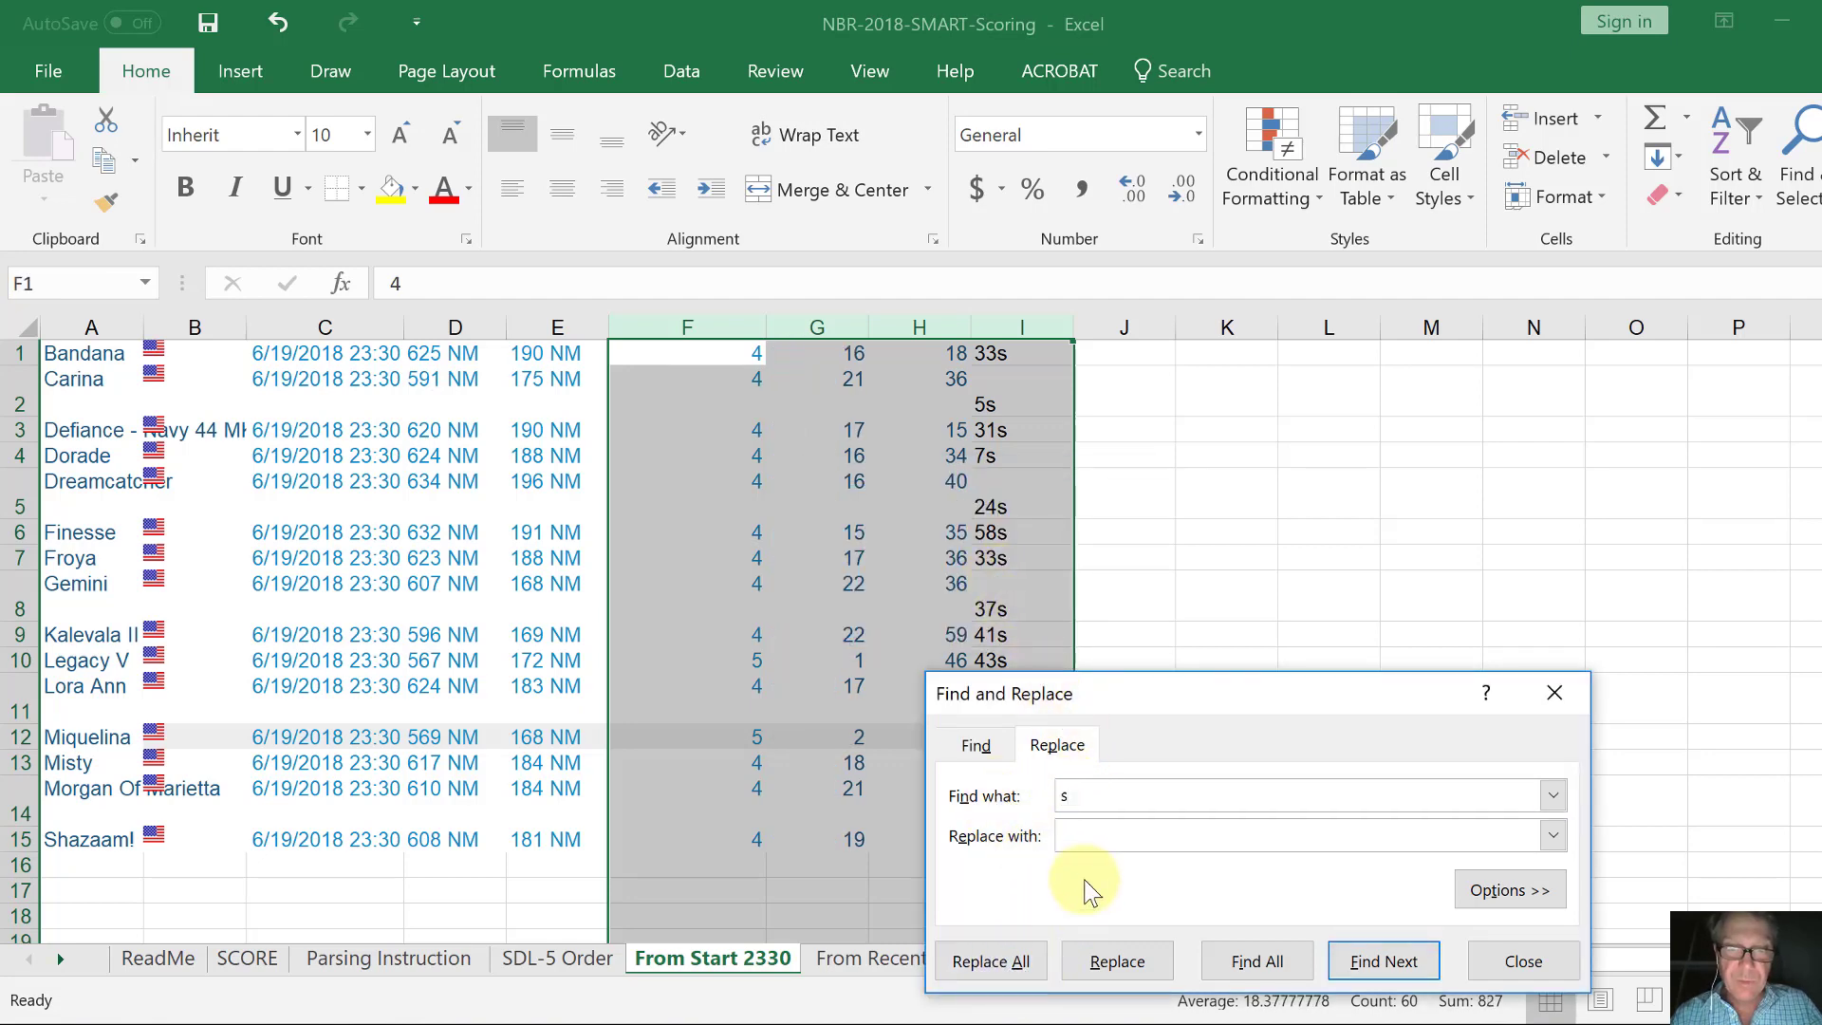
{"action": "left_click", "coordinate": [1018, 956]}
{"action": "left_click", "coordinate": [974, 610]}
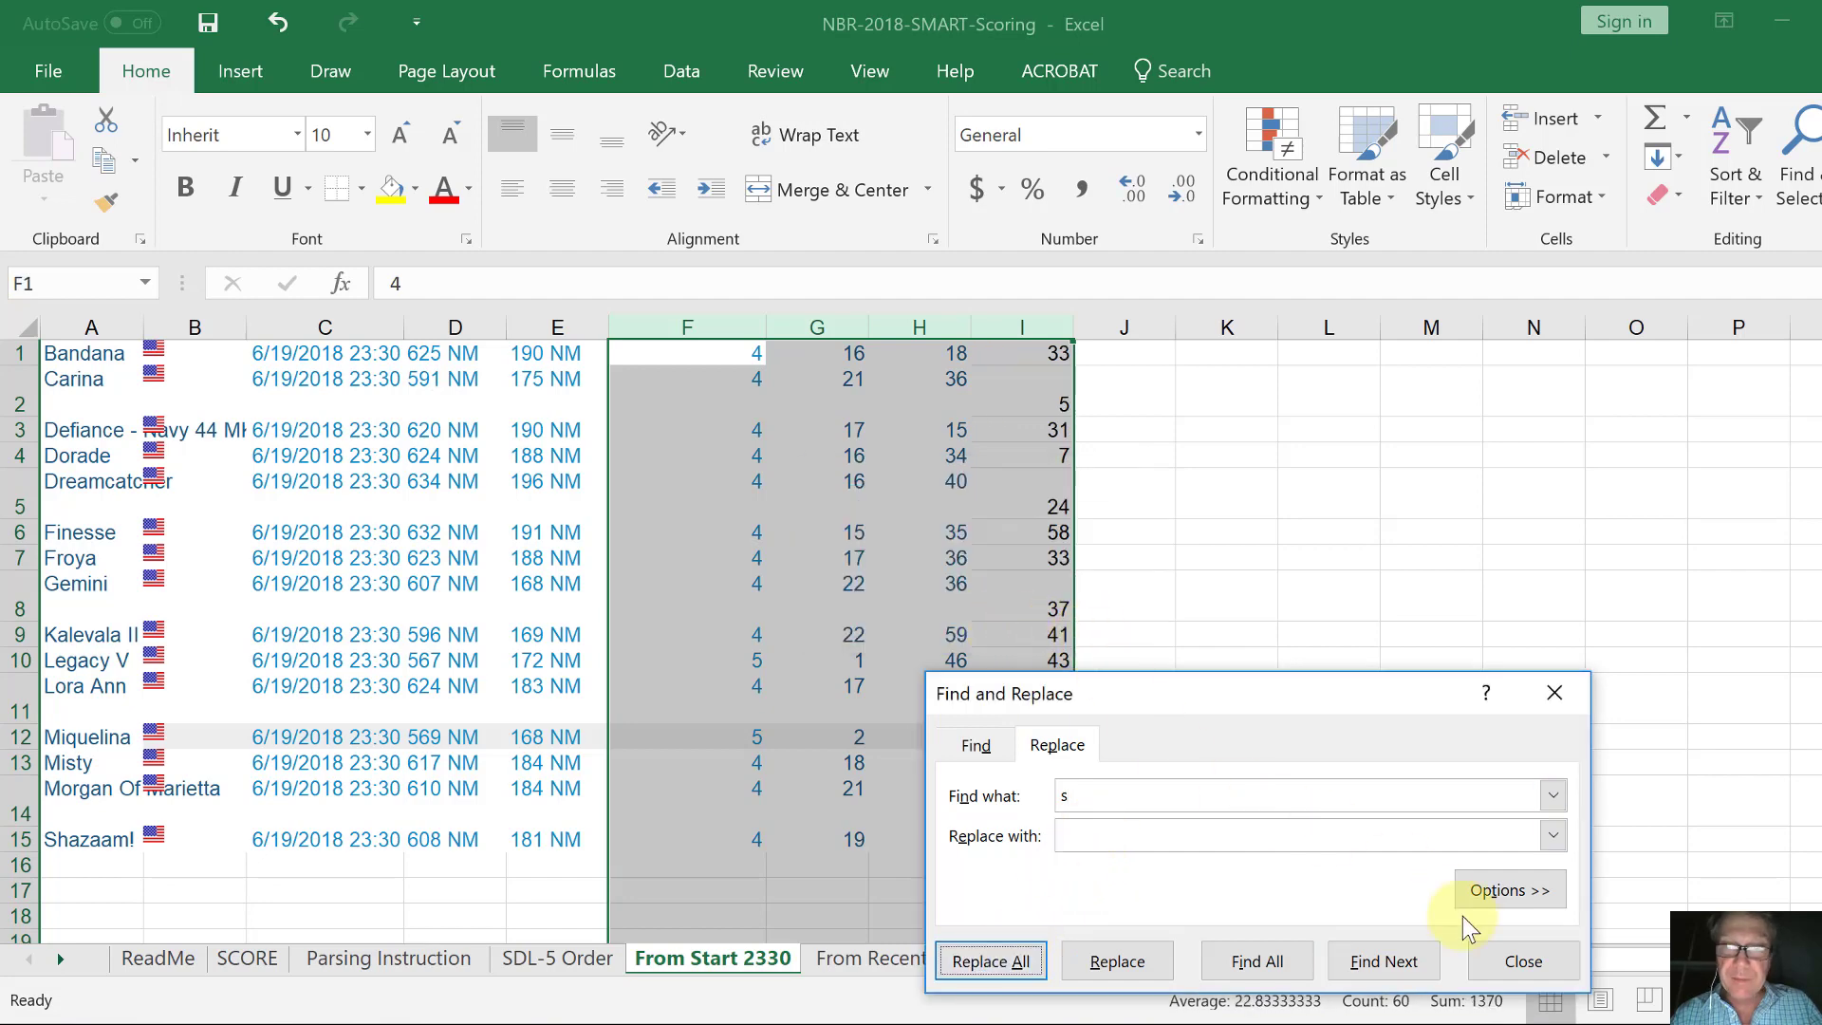
{"action": "left_click", "coordinate": [1523, 962]}
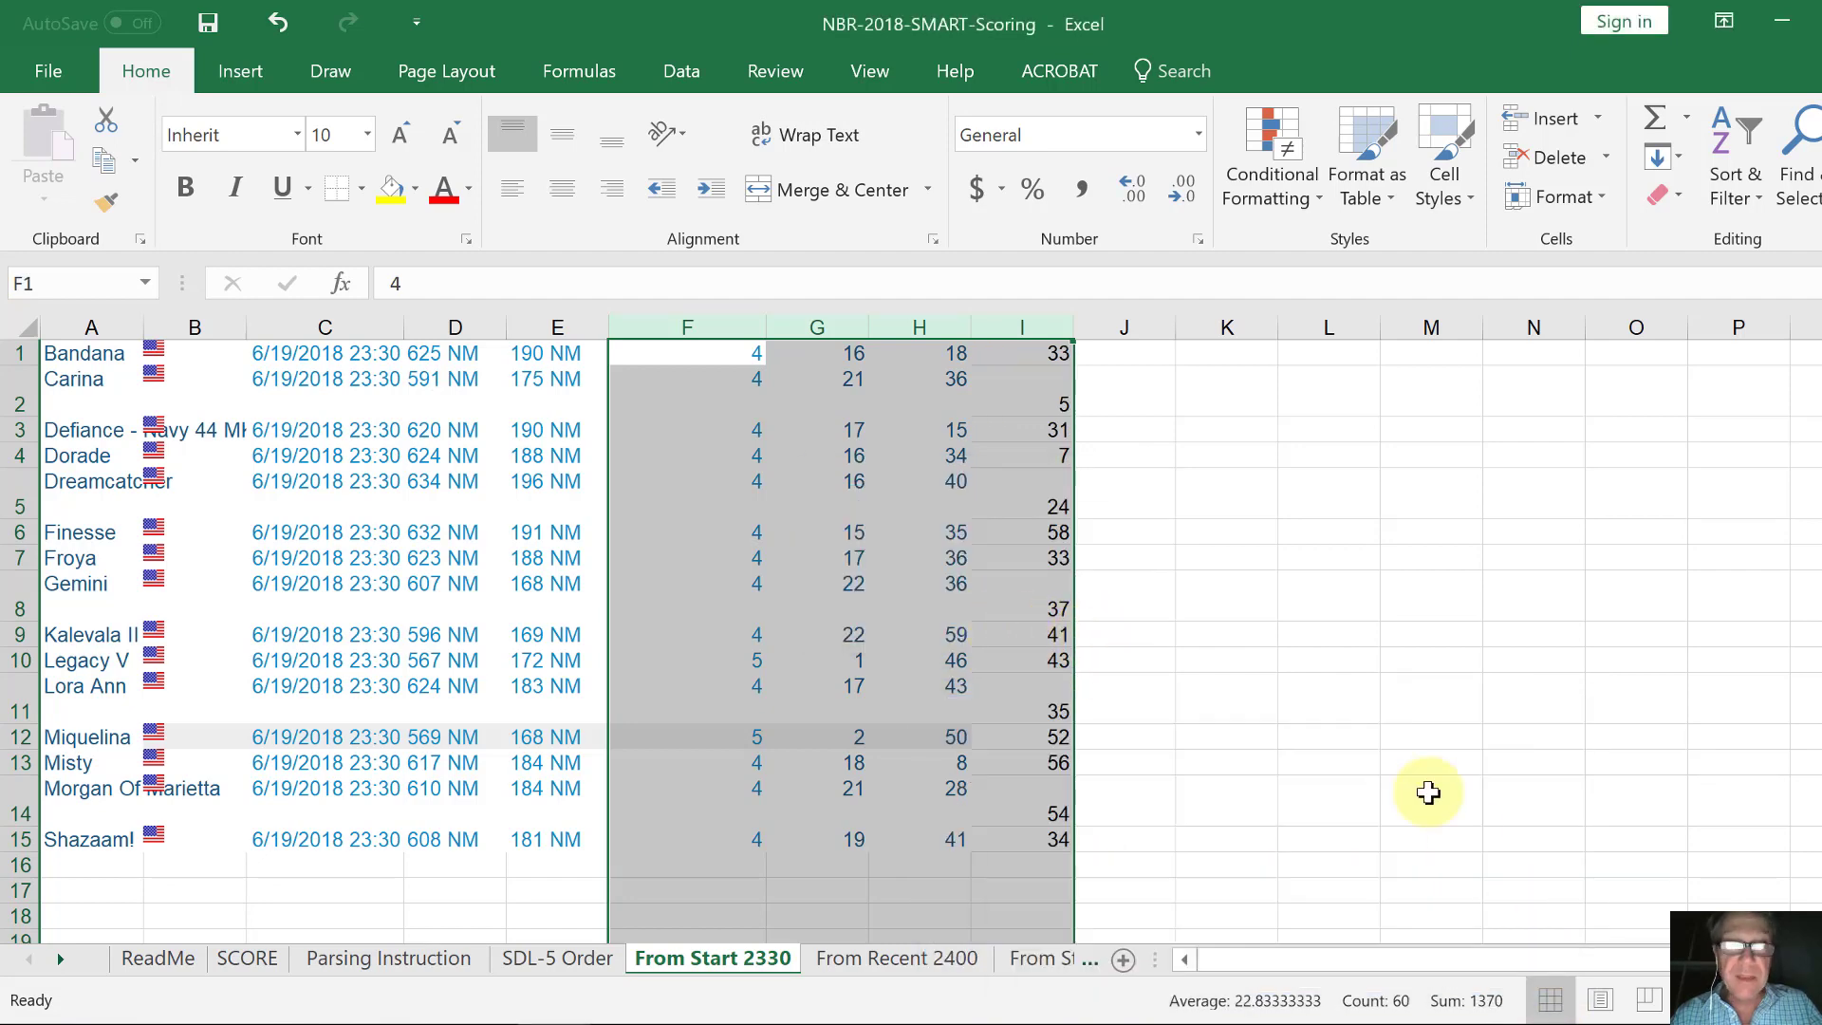
Compare the yacht order in the SCORE and SDL-5 Order sheets with the order in From Start 2330.
{"action": "left_click", "coordinate": [1146, 361]}
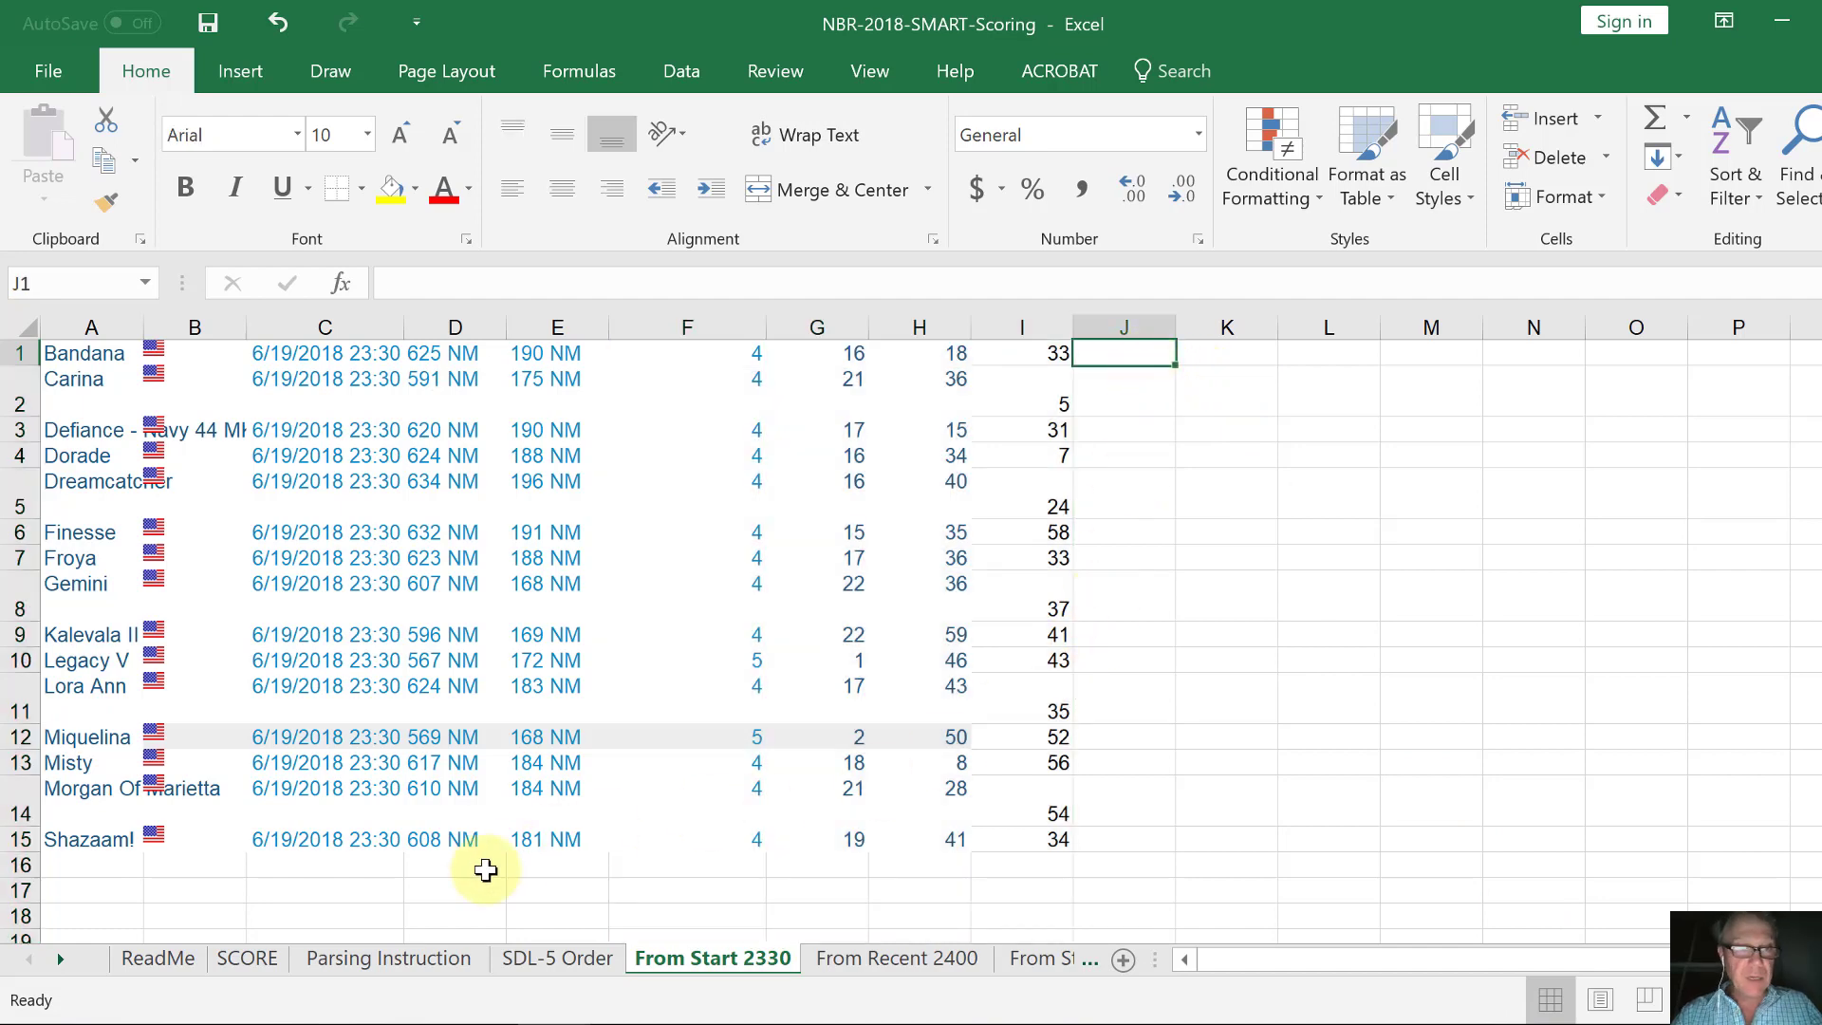
{"action": "left_click", "coordinate": [248, 959]}
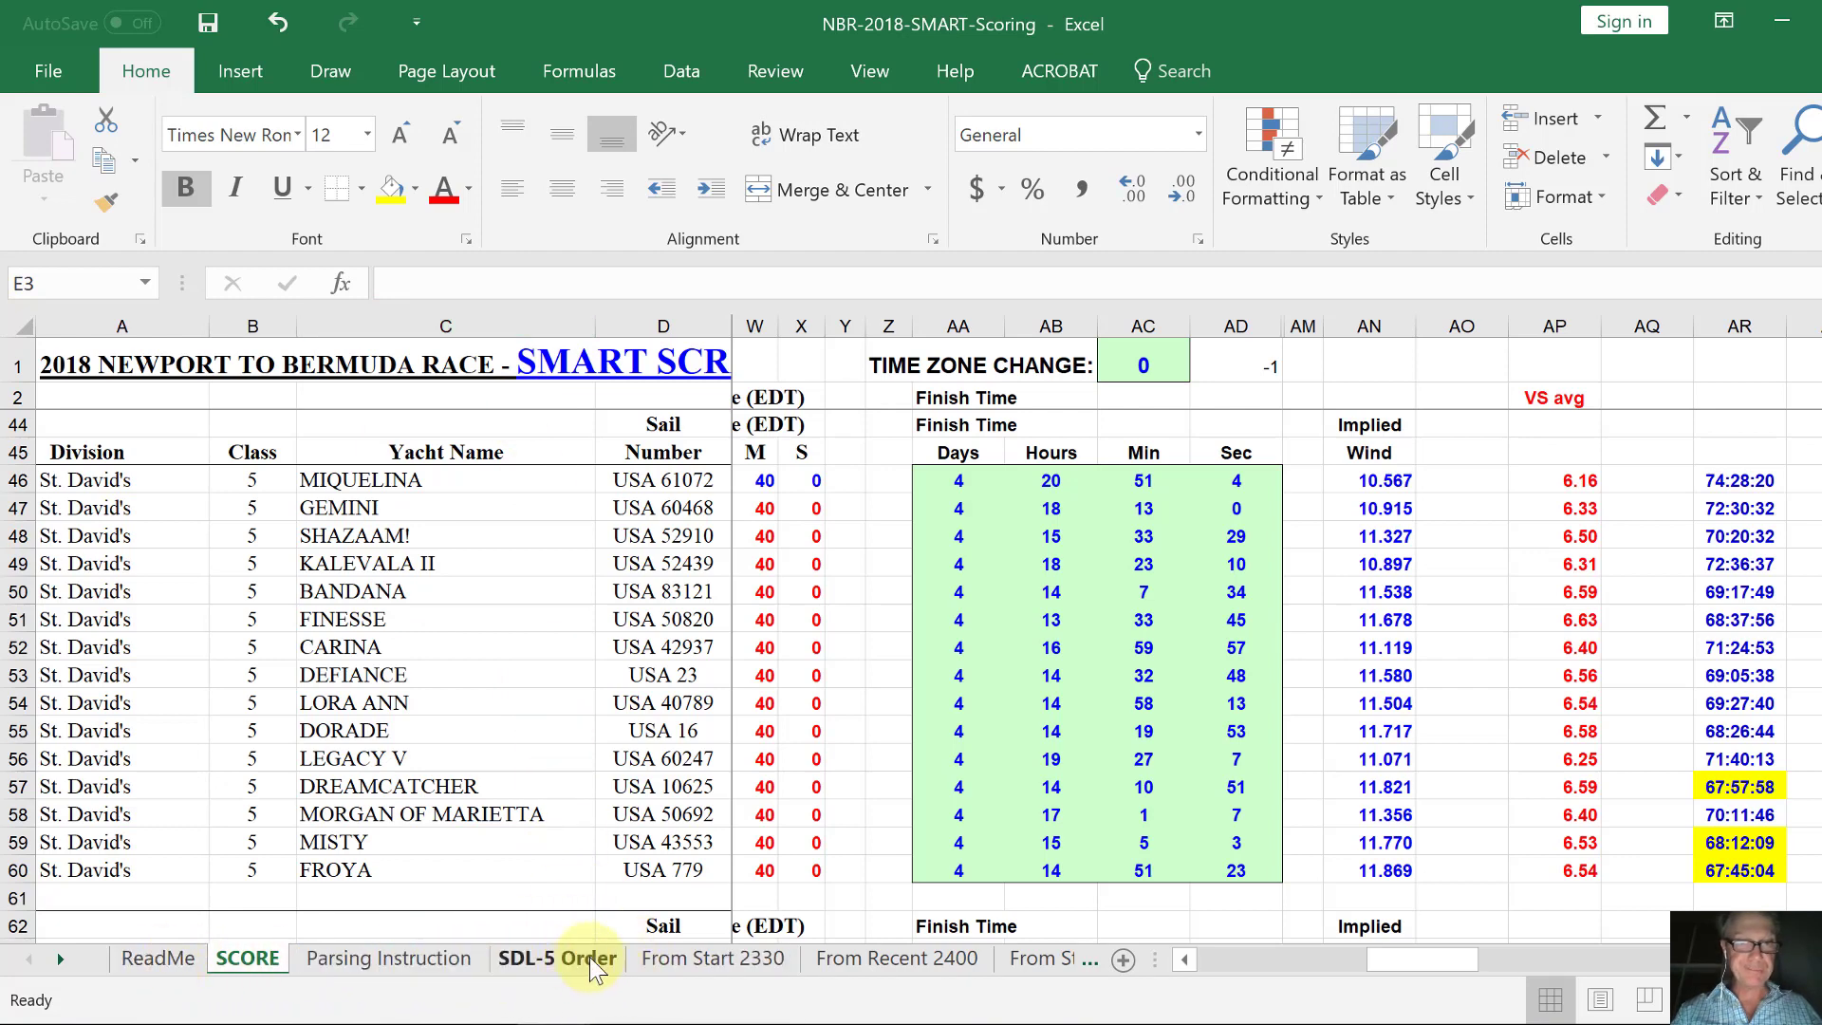
{"action": "left_click", "coordinate": [699, 958]}
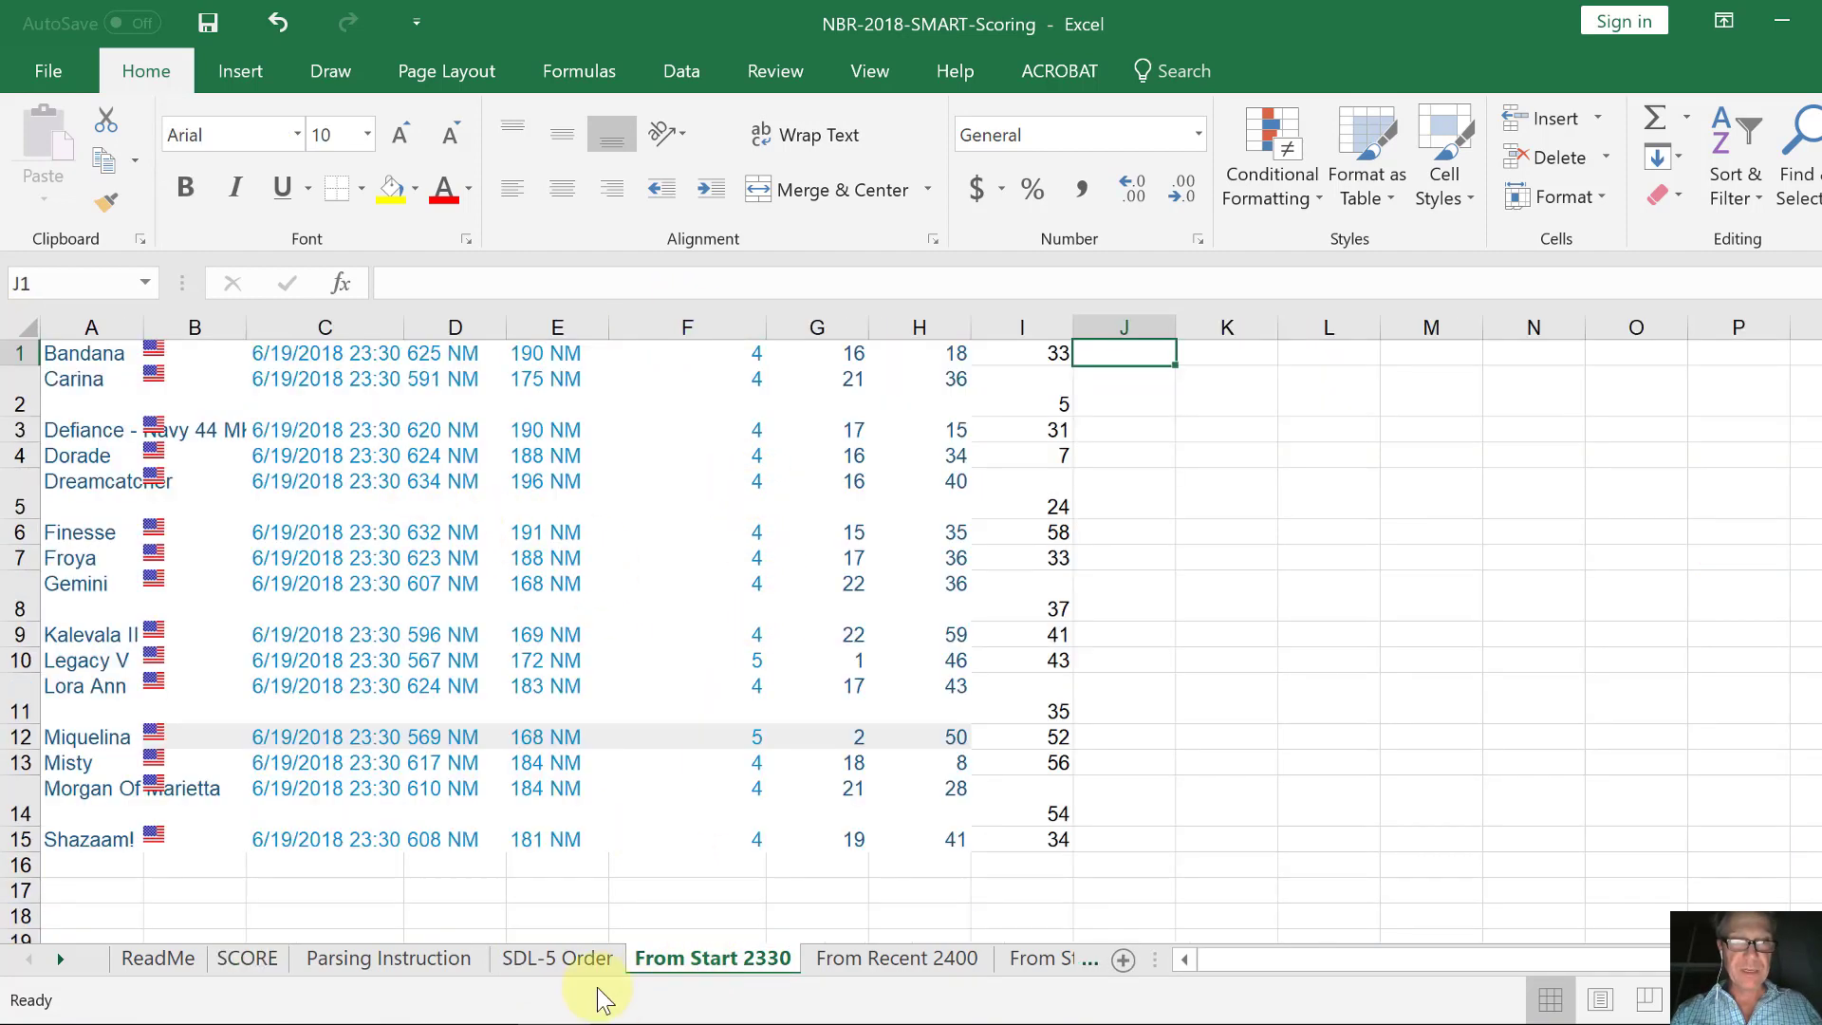
{"action": "left_click", "coordinate": [556, 954]}
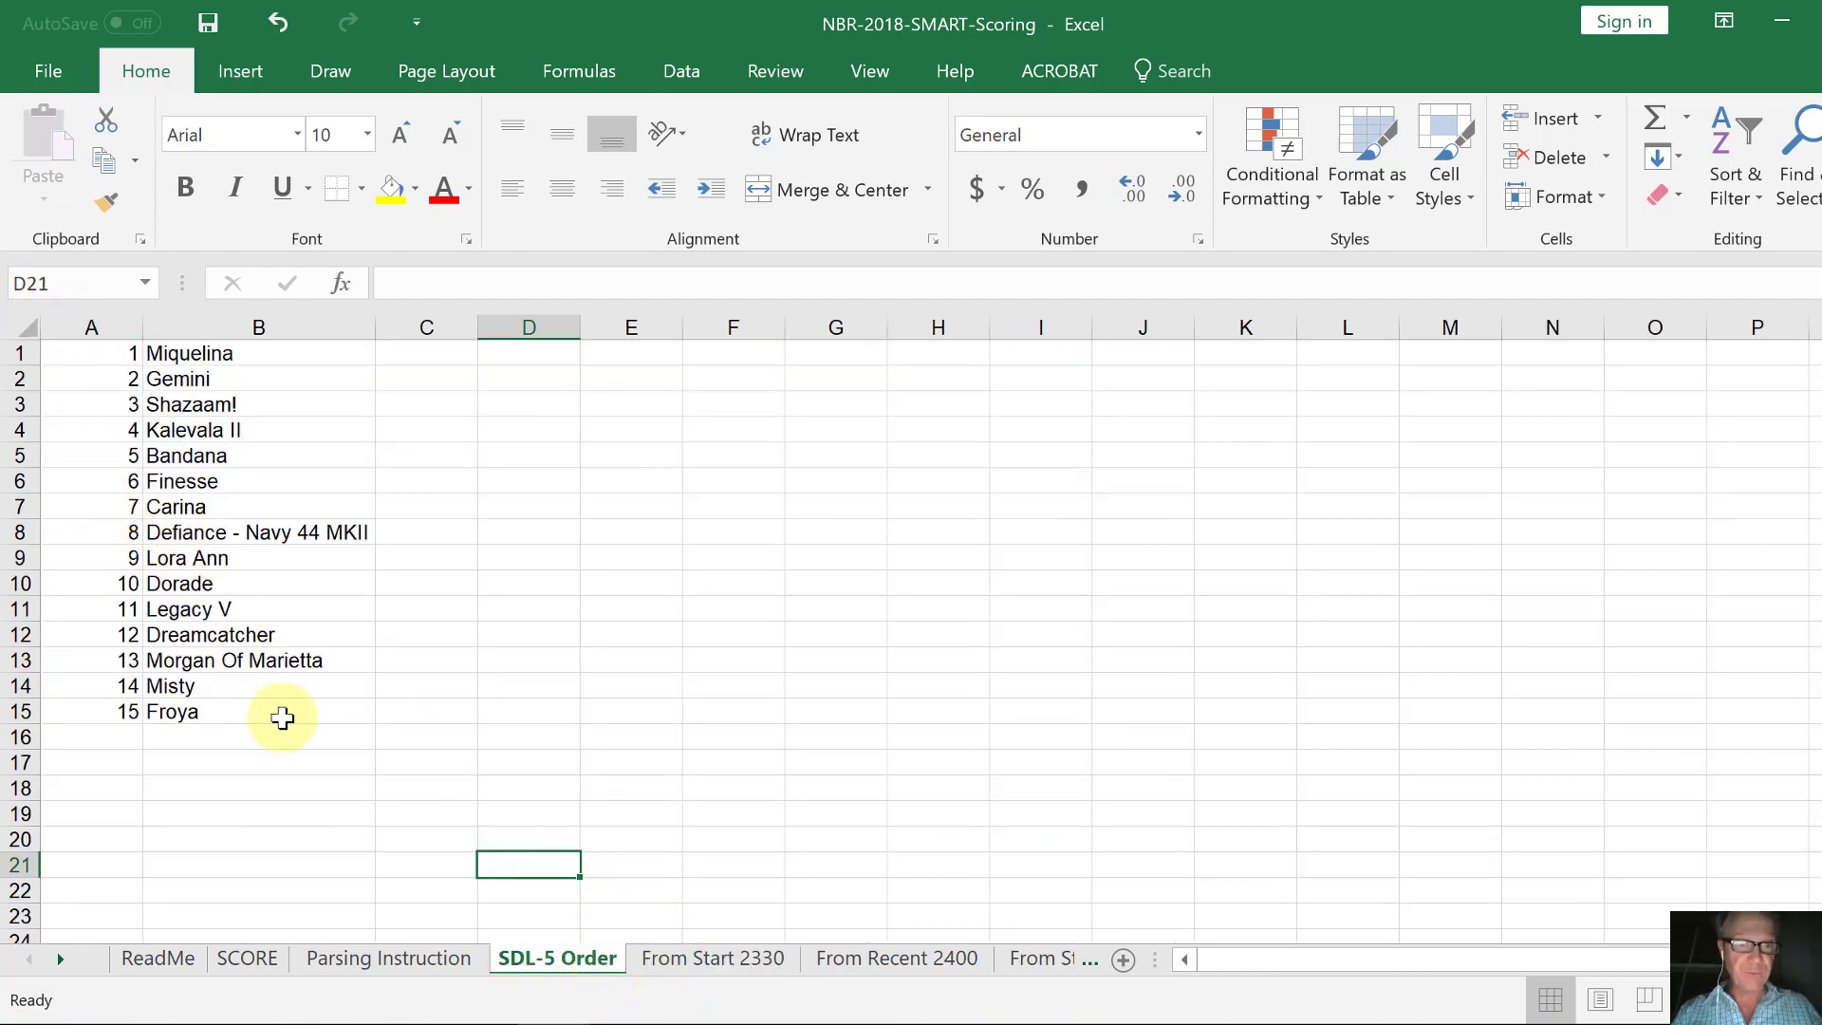
{"action": "left_click", "coordinate": [676, 961]}
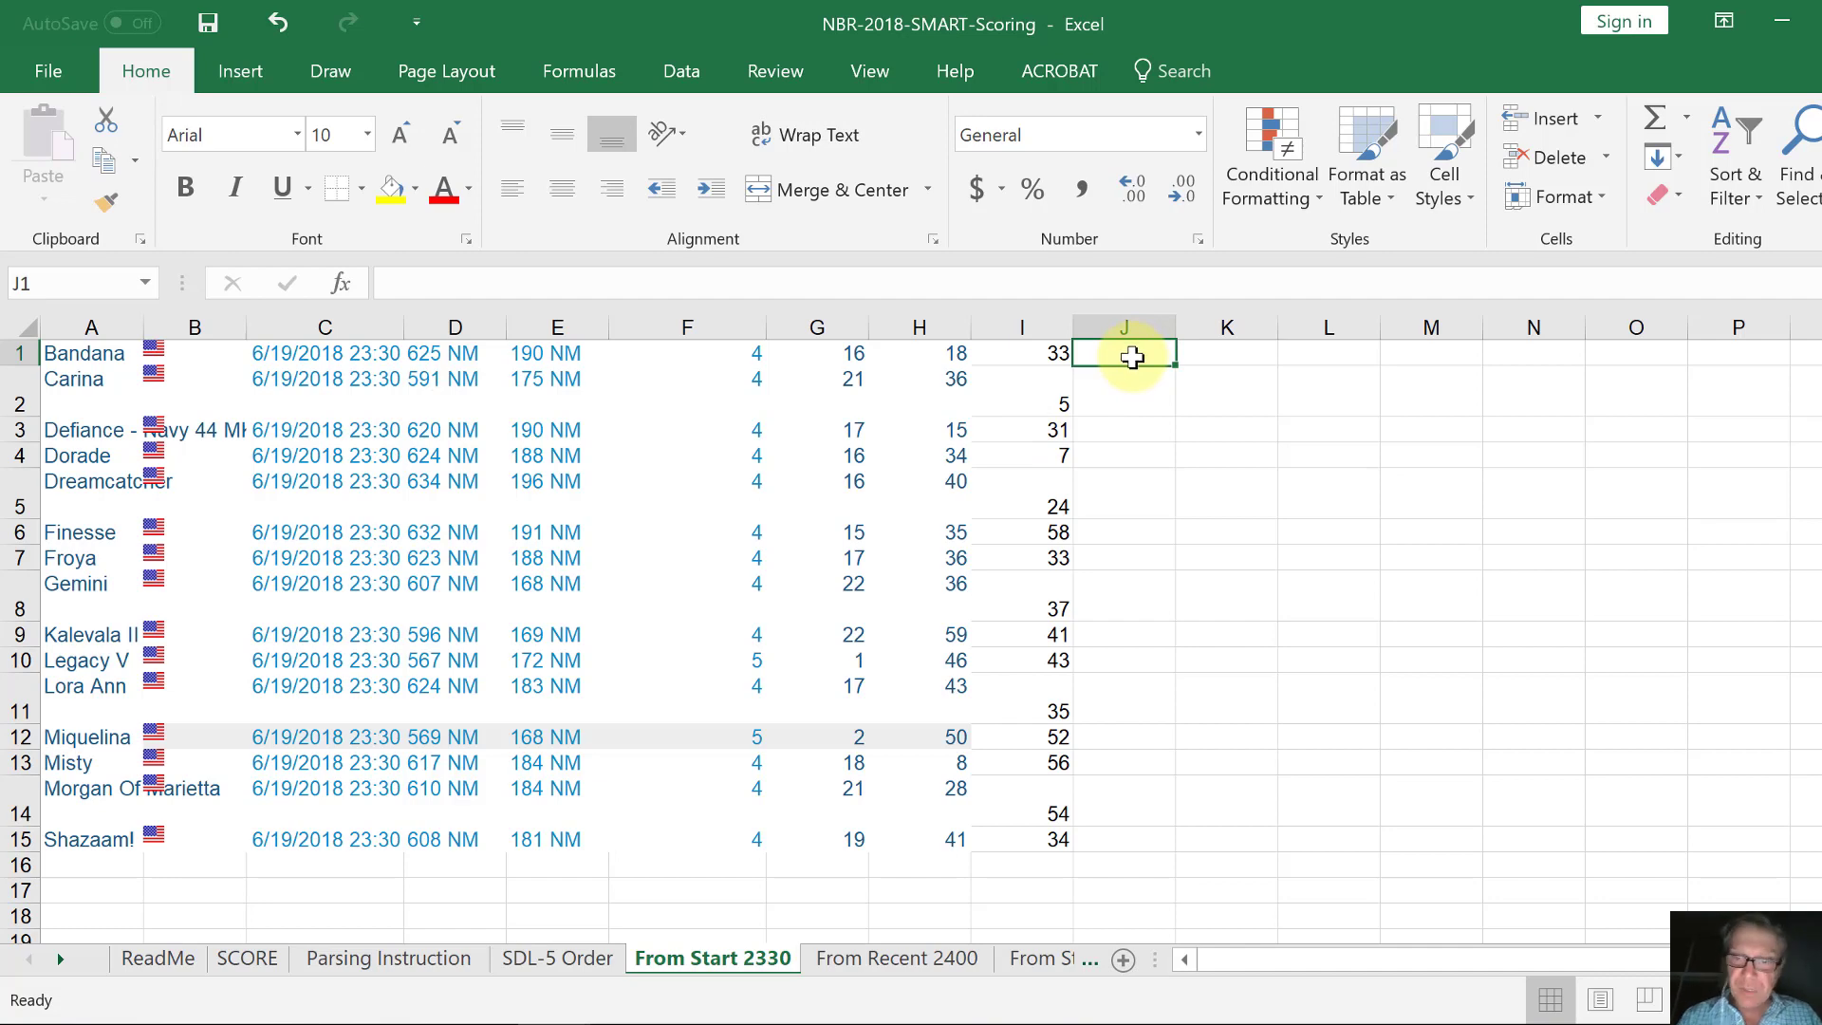
Enter the array formula =SUM(IF(A1='SDL-5 Order'!B1:B15,'SDL-5 Order'!A1:A15,0)) in J1 of From Start 2330 to look up each boat's order number.
{"action": "type", "text": "=sum("}
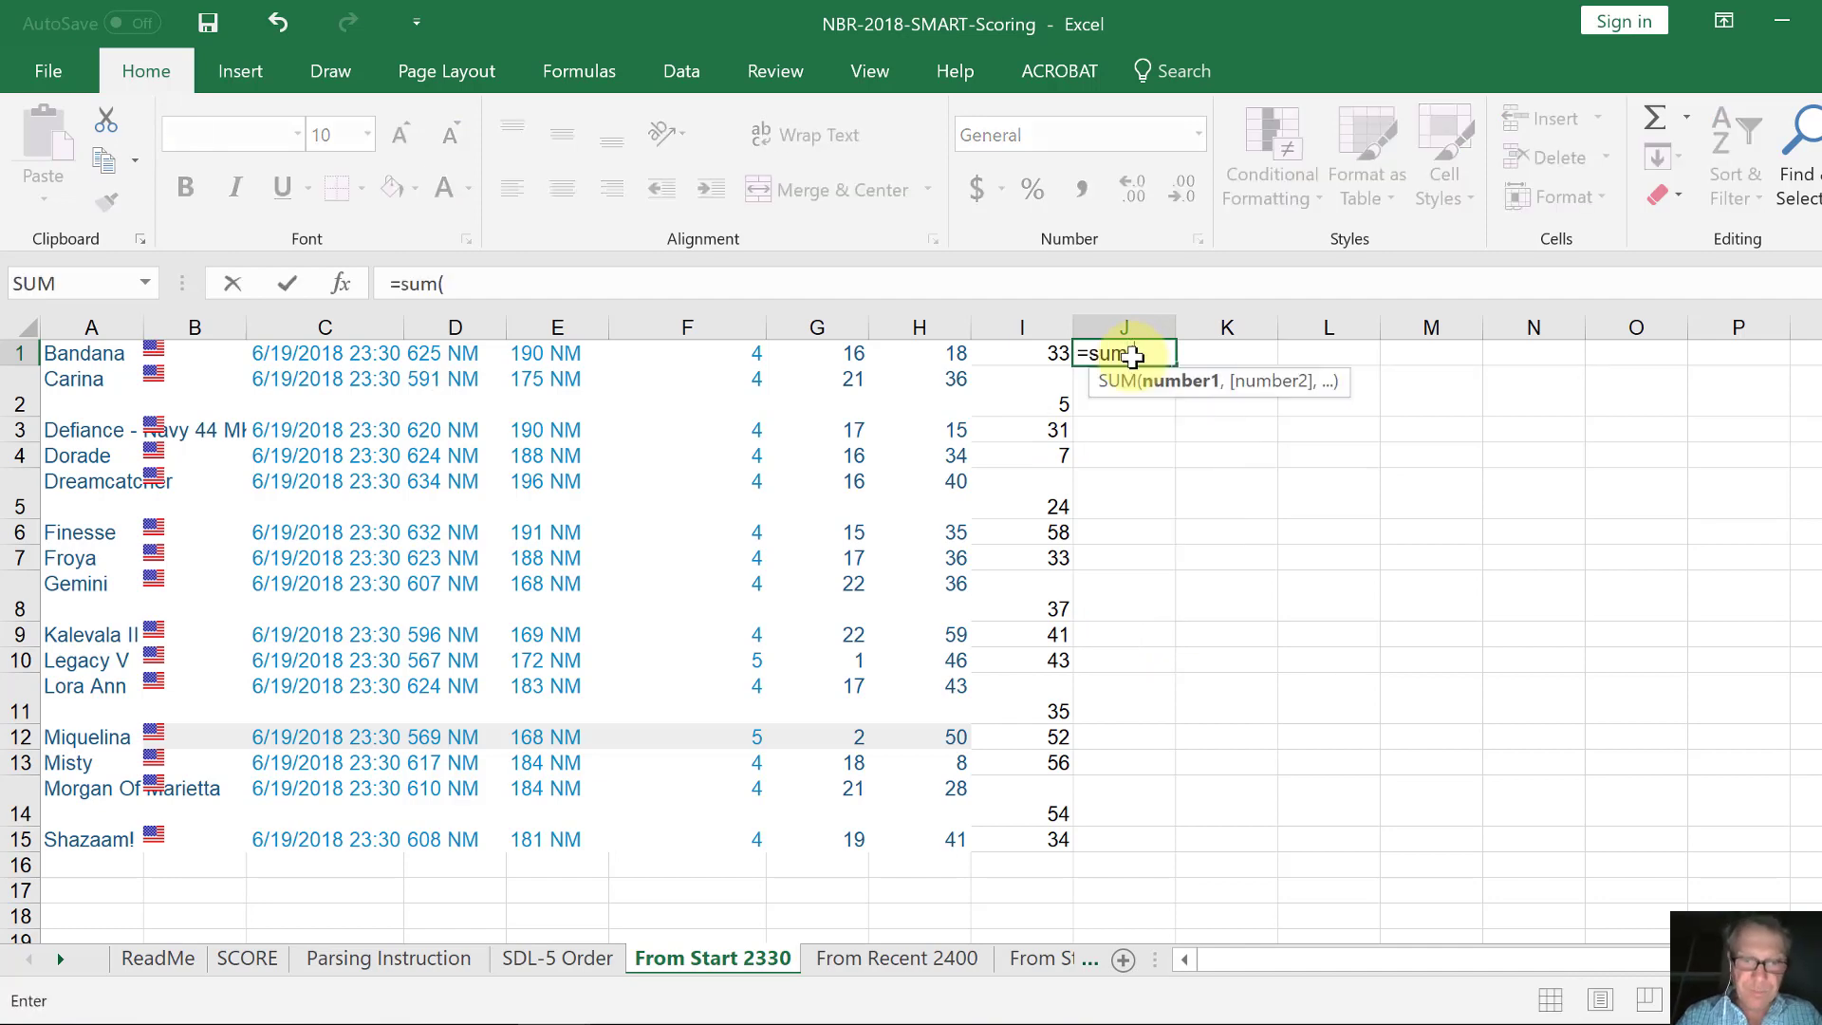
{"action": "type", "text": "if"}
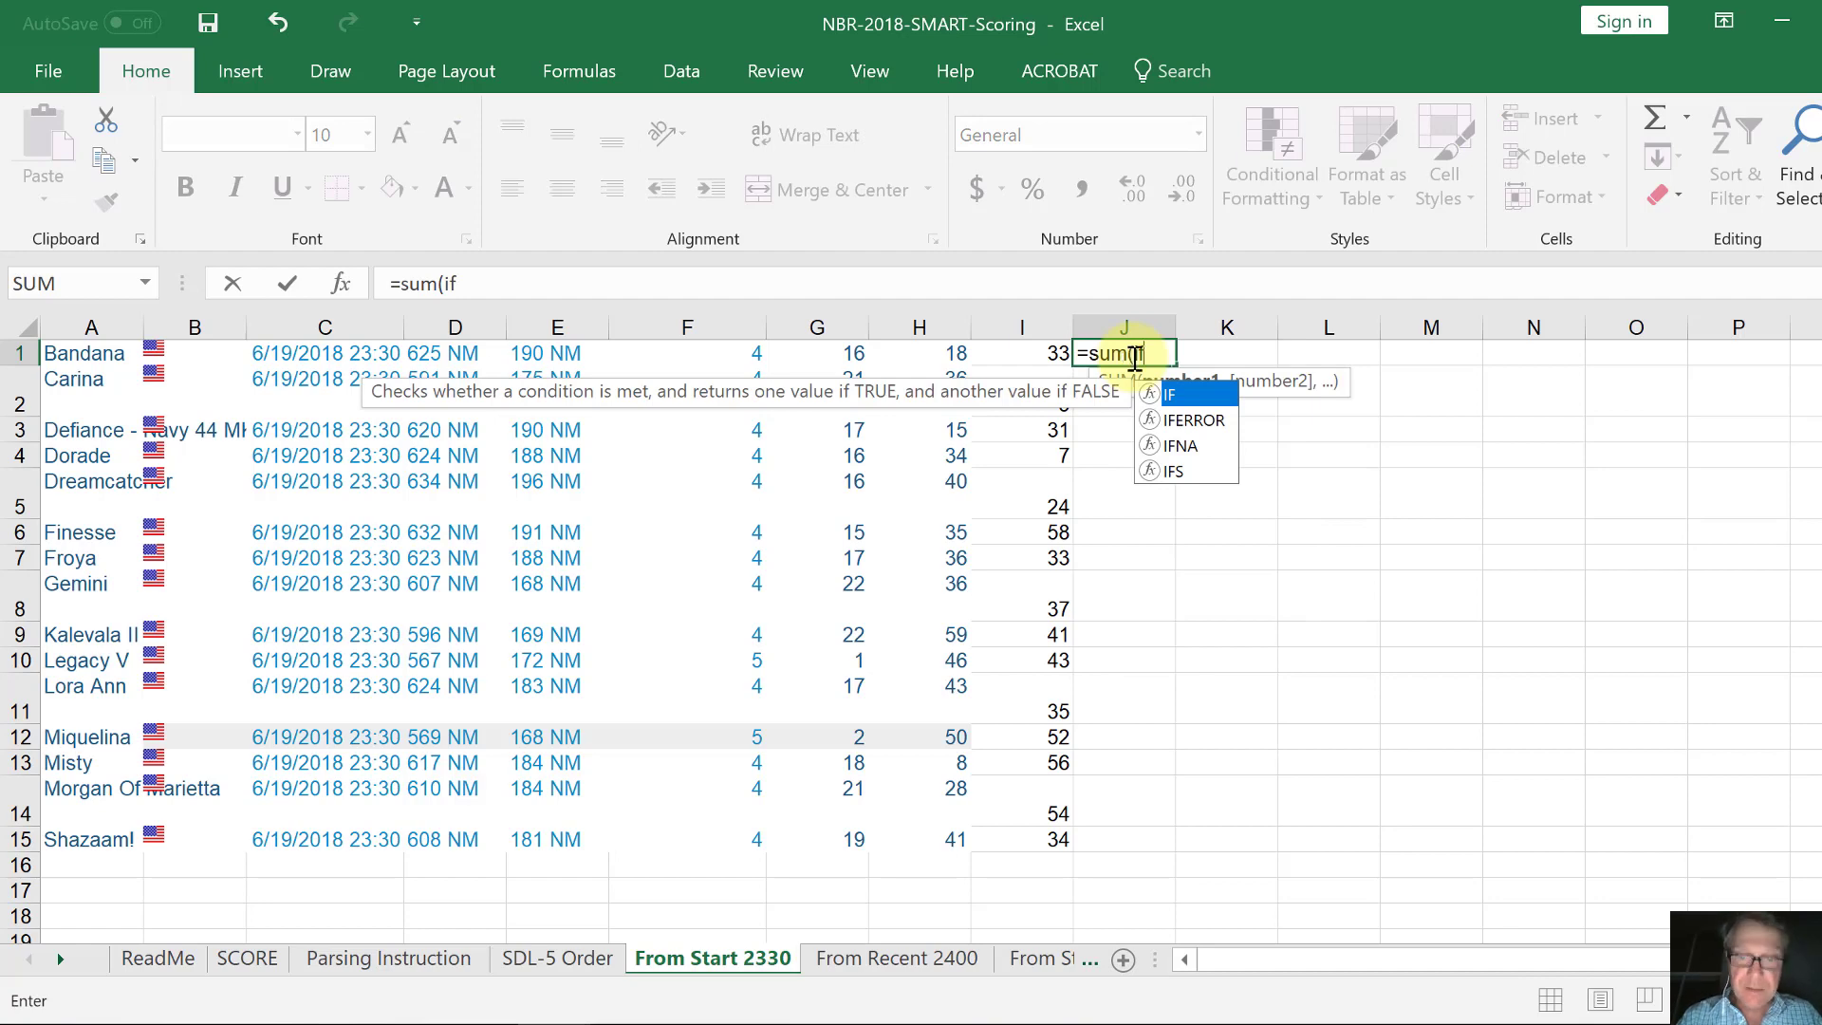
{"action": "type", "text": "("}
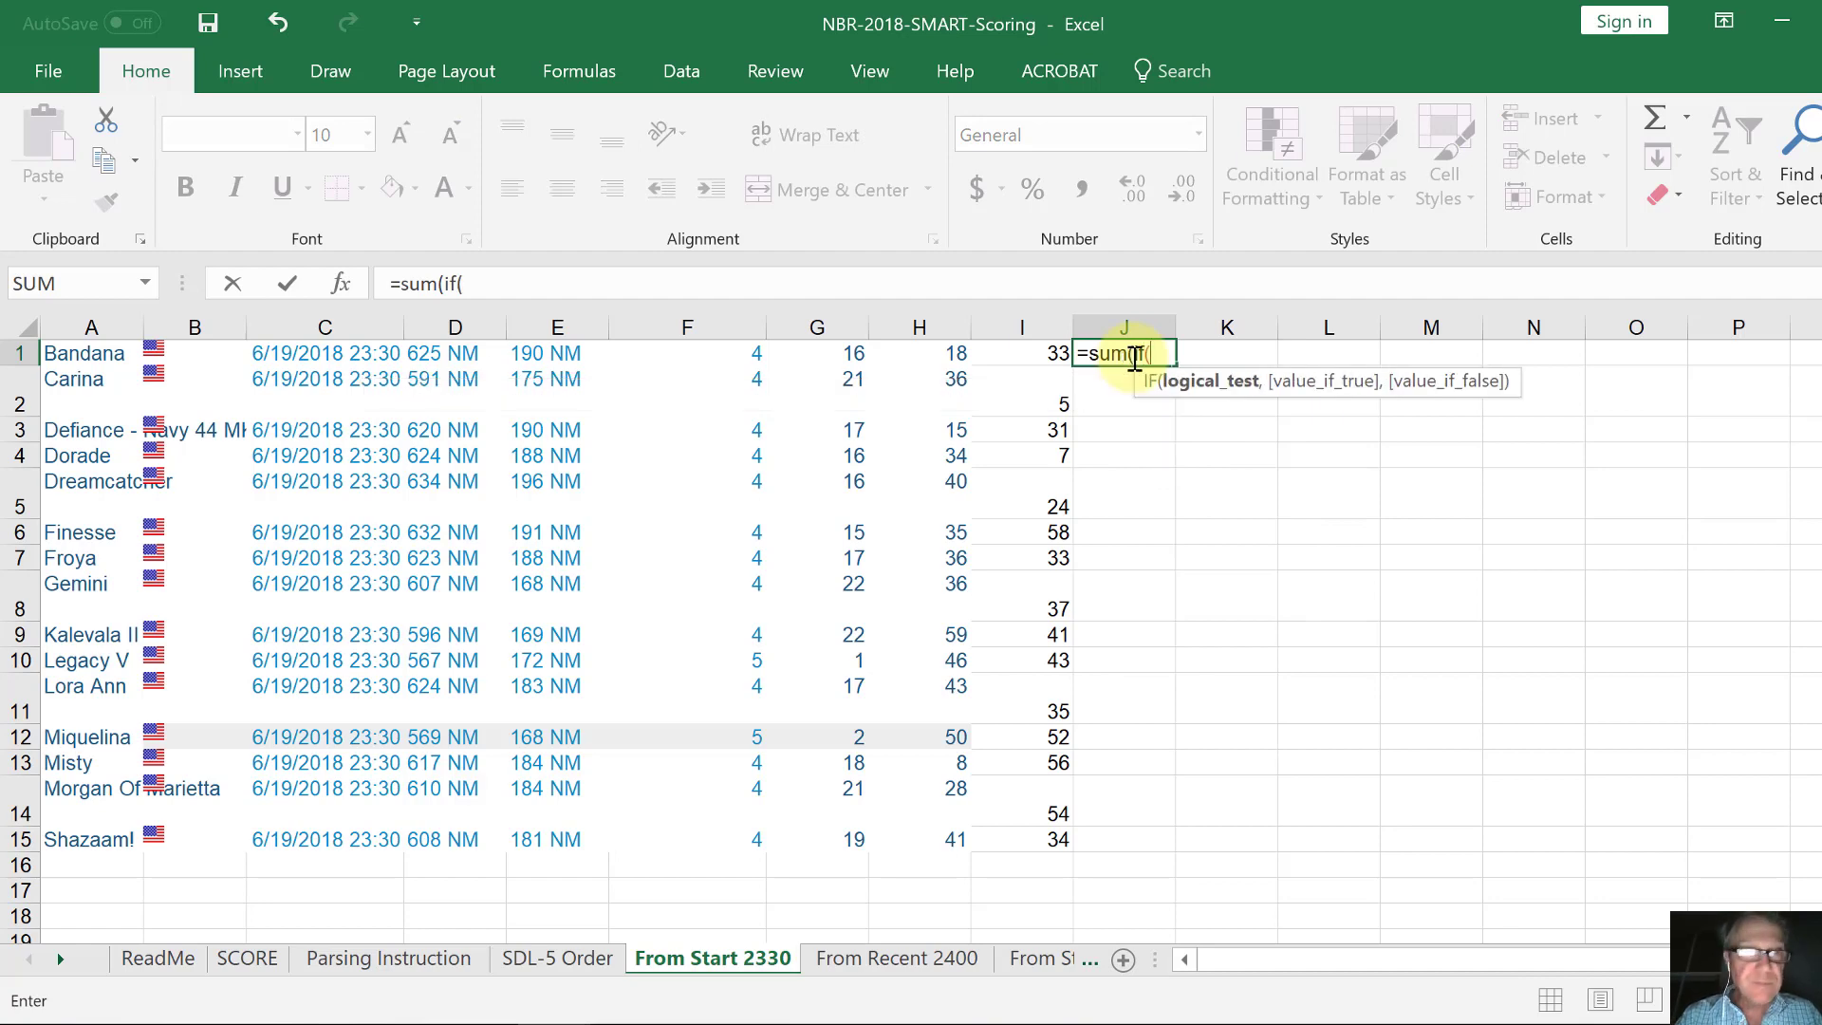
{"action": "left_click", "coordinate": [105, 356]}
{"action": "type", "text": "="}
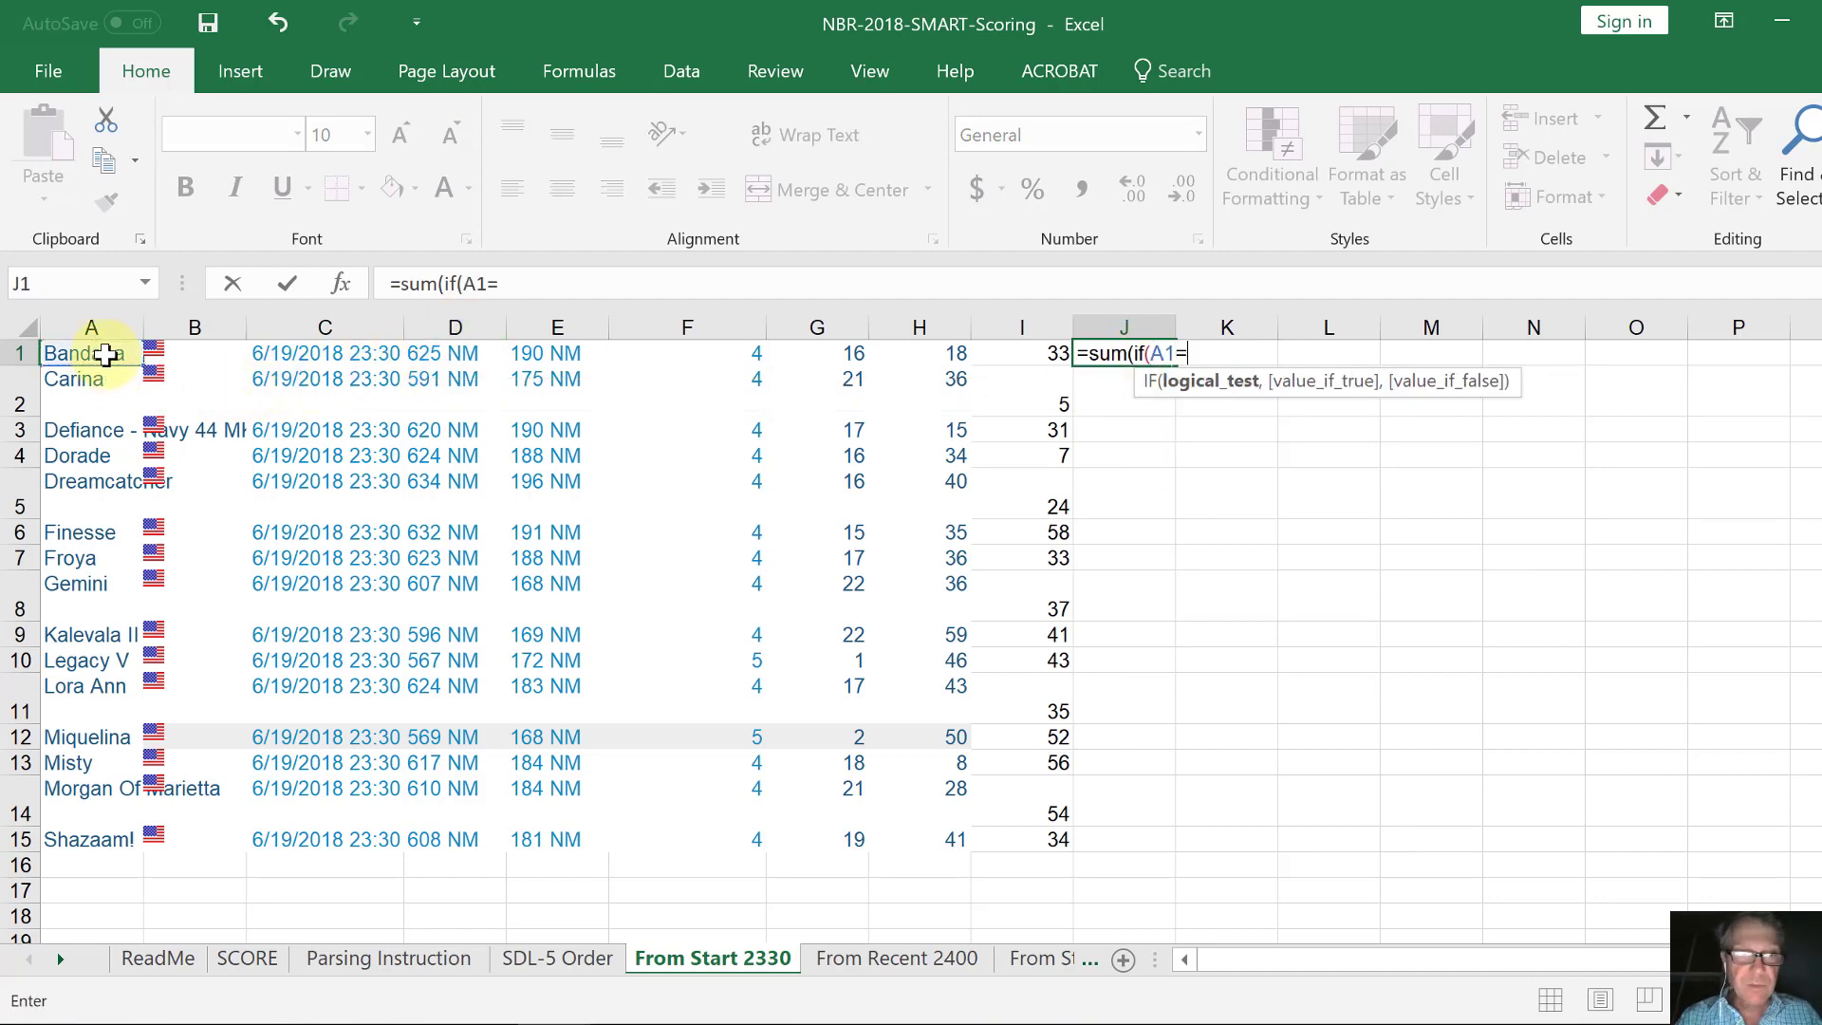
{"action": "left_click", "coordinate": [581, 961]}
{"action": "left_click_drag", "start_coordinate": [264, 710], "coordinate": [244, 313]}
{"action": "type", "text": ","}
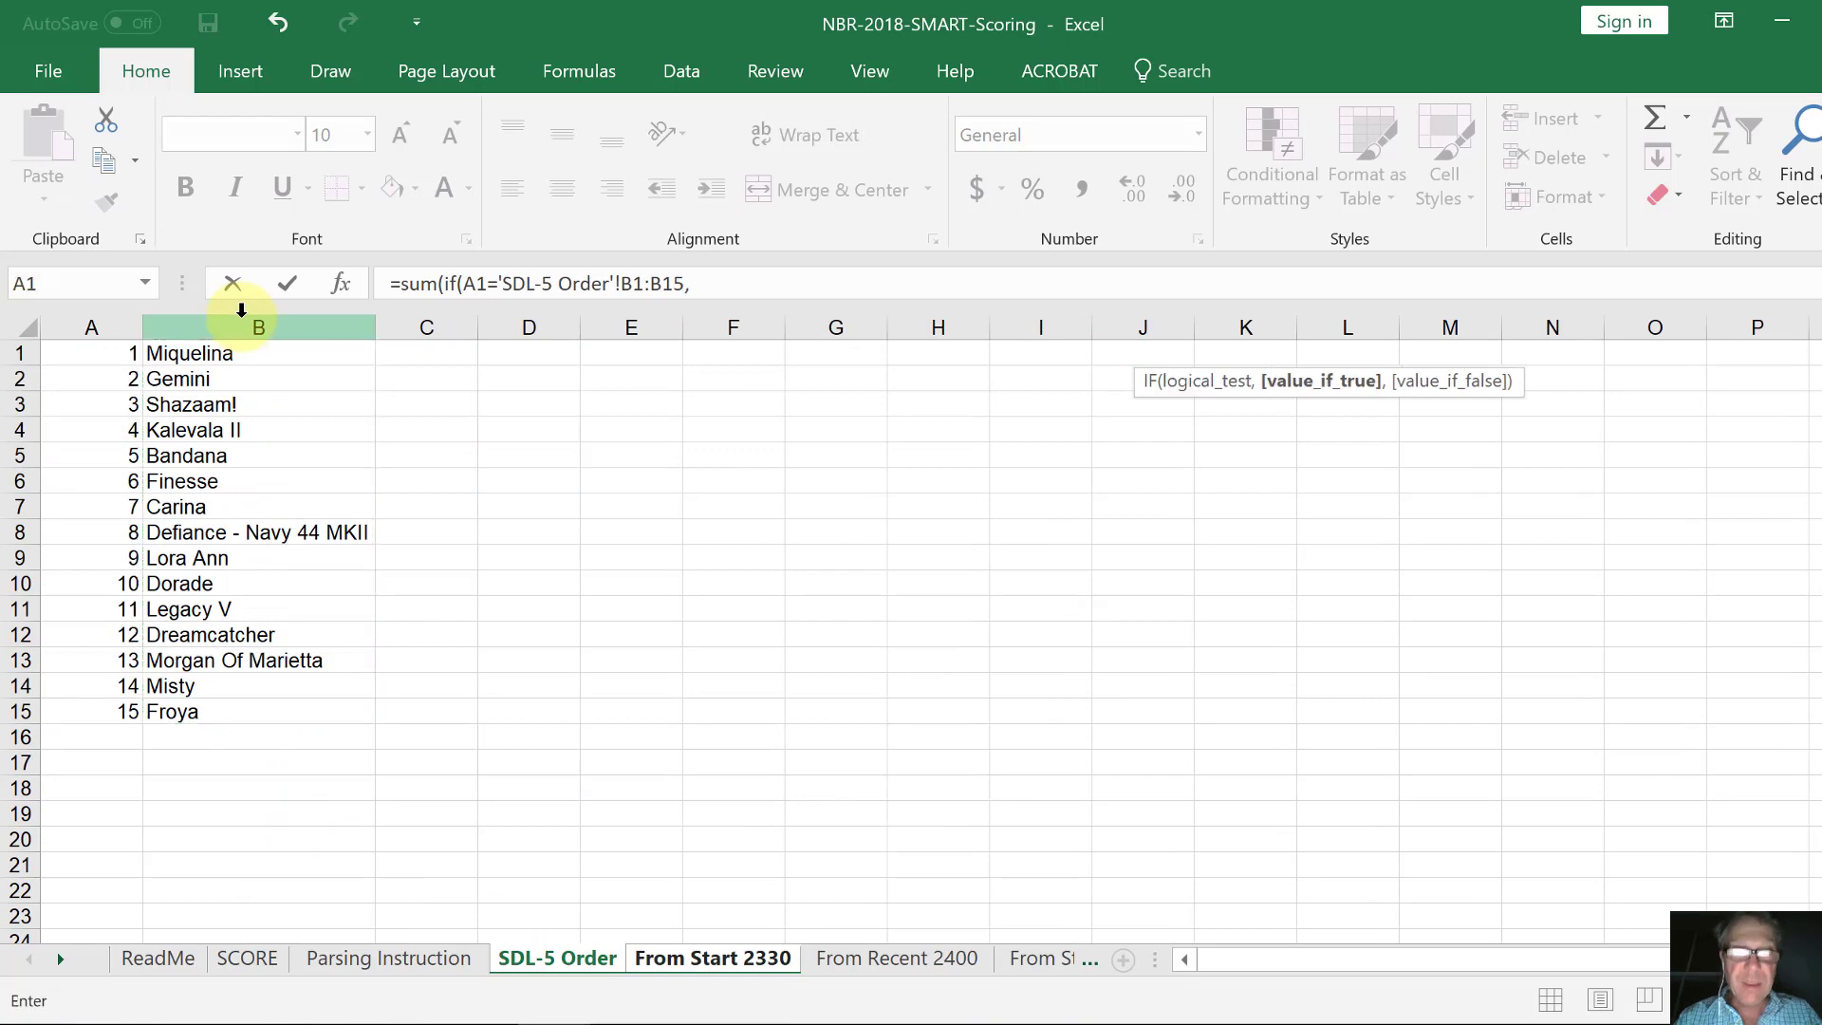
{"action": "left_click_drag", "start_coordinate": [101, 714], "coordinate": [104, 356]}
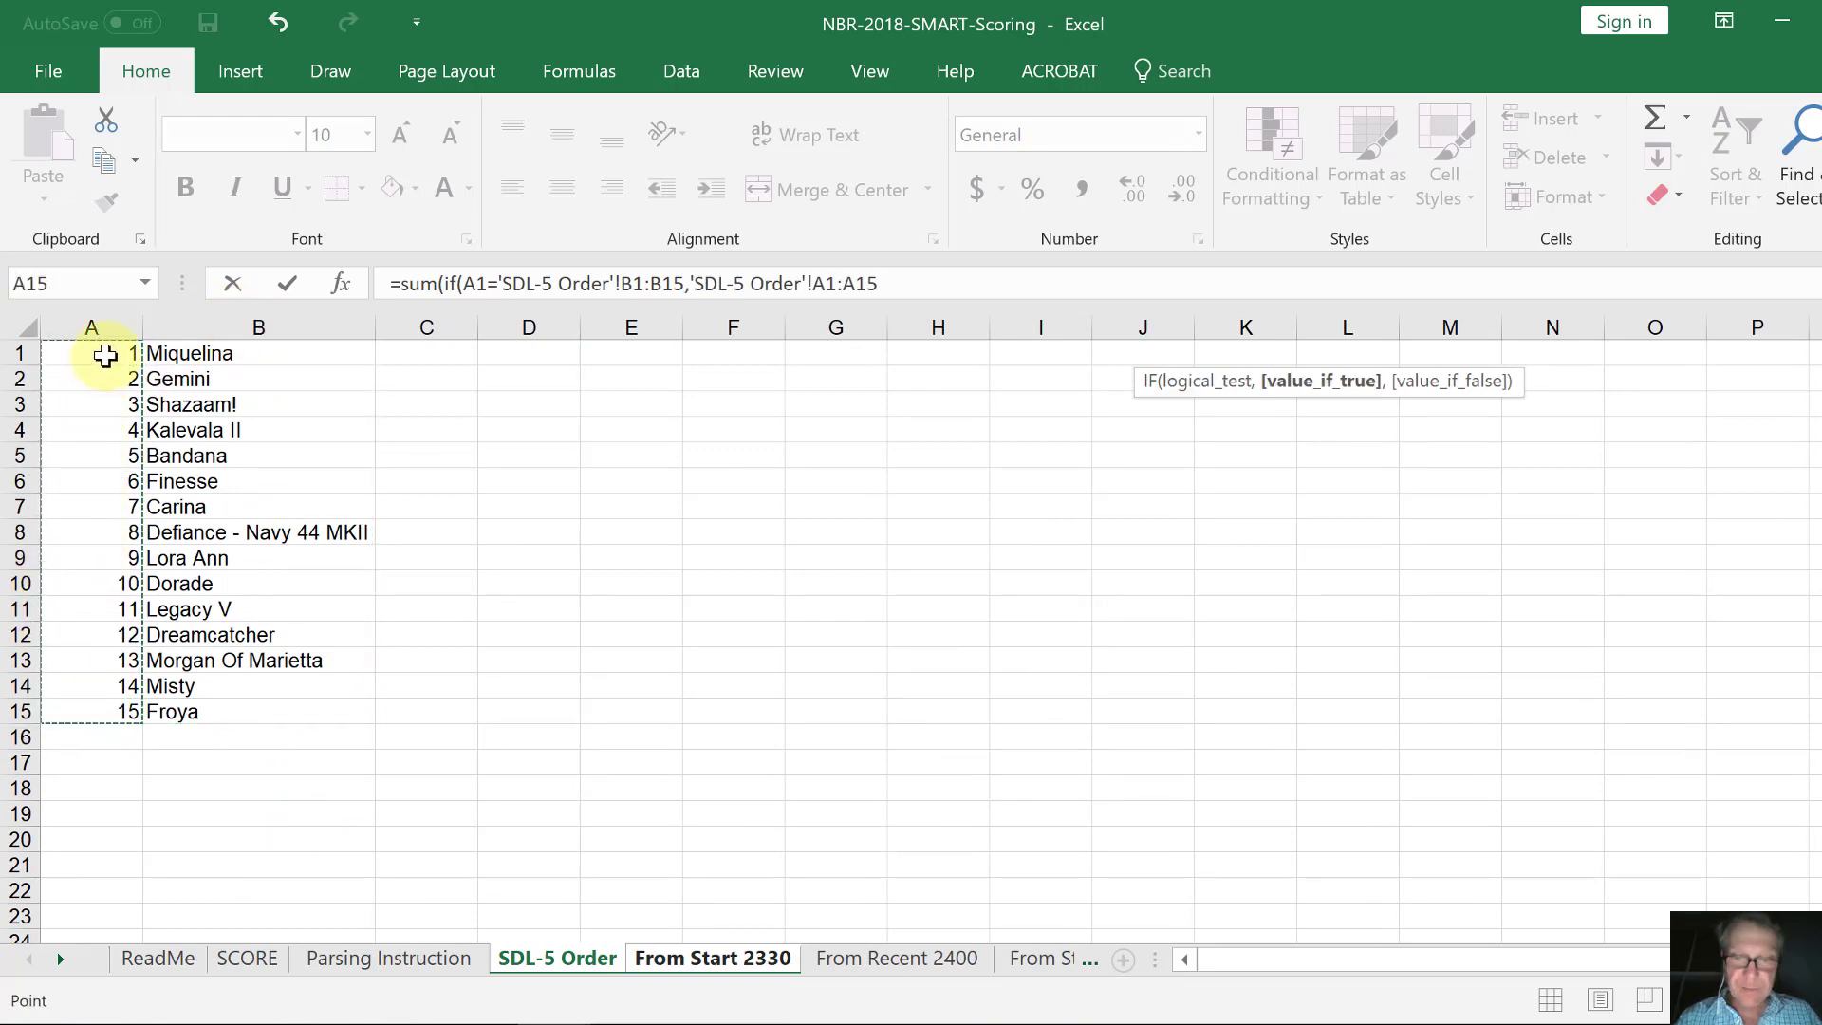
{"action": "type", "text": ",0"}
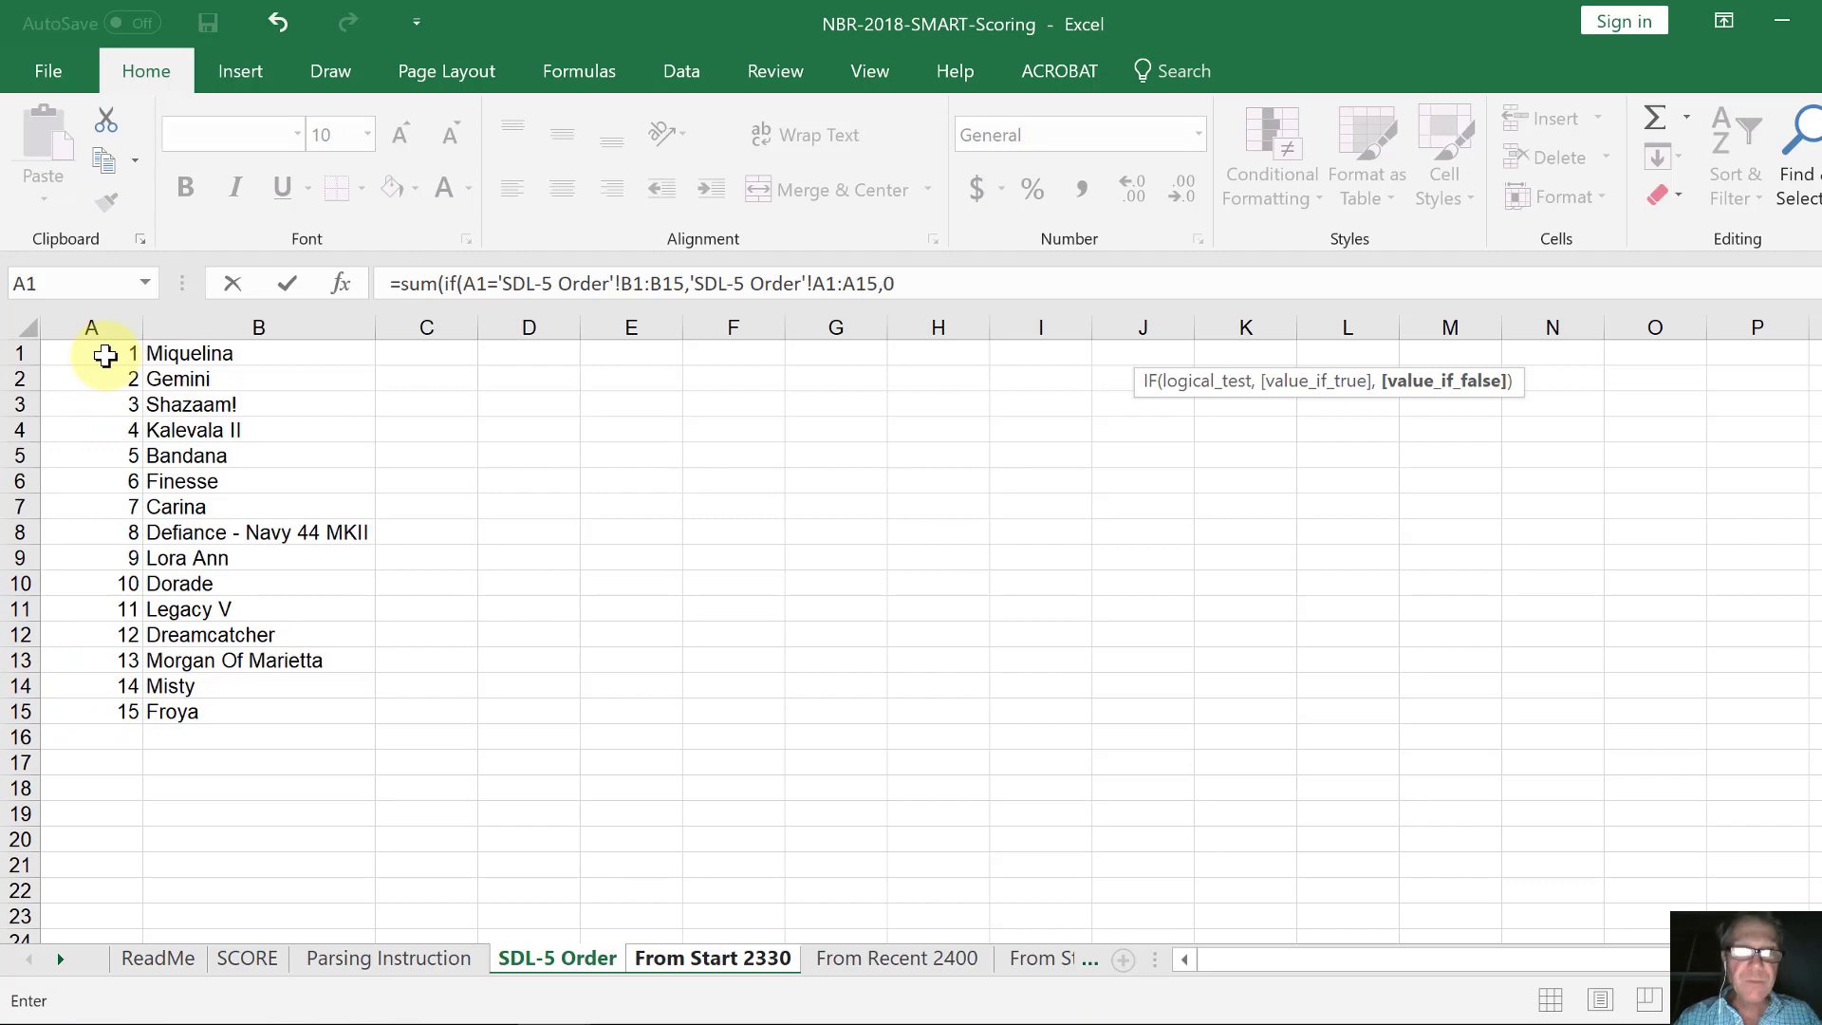
{"action": "type", "text": "))"}
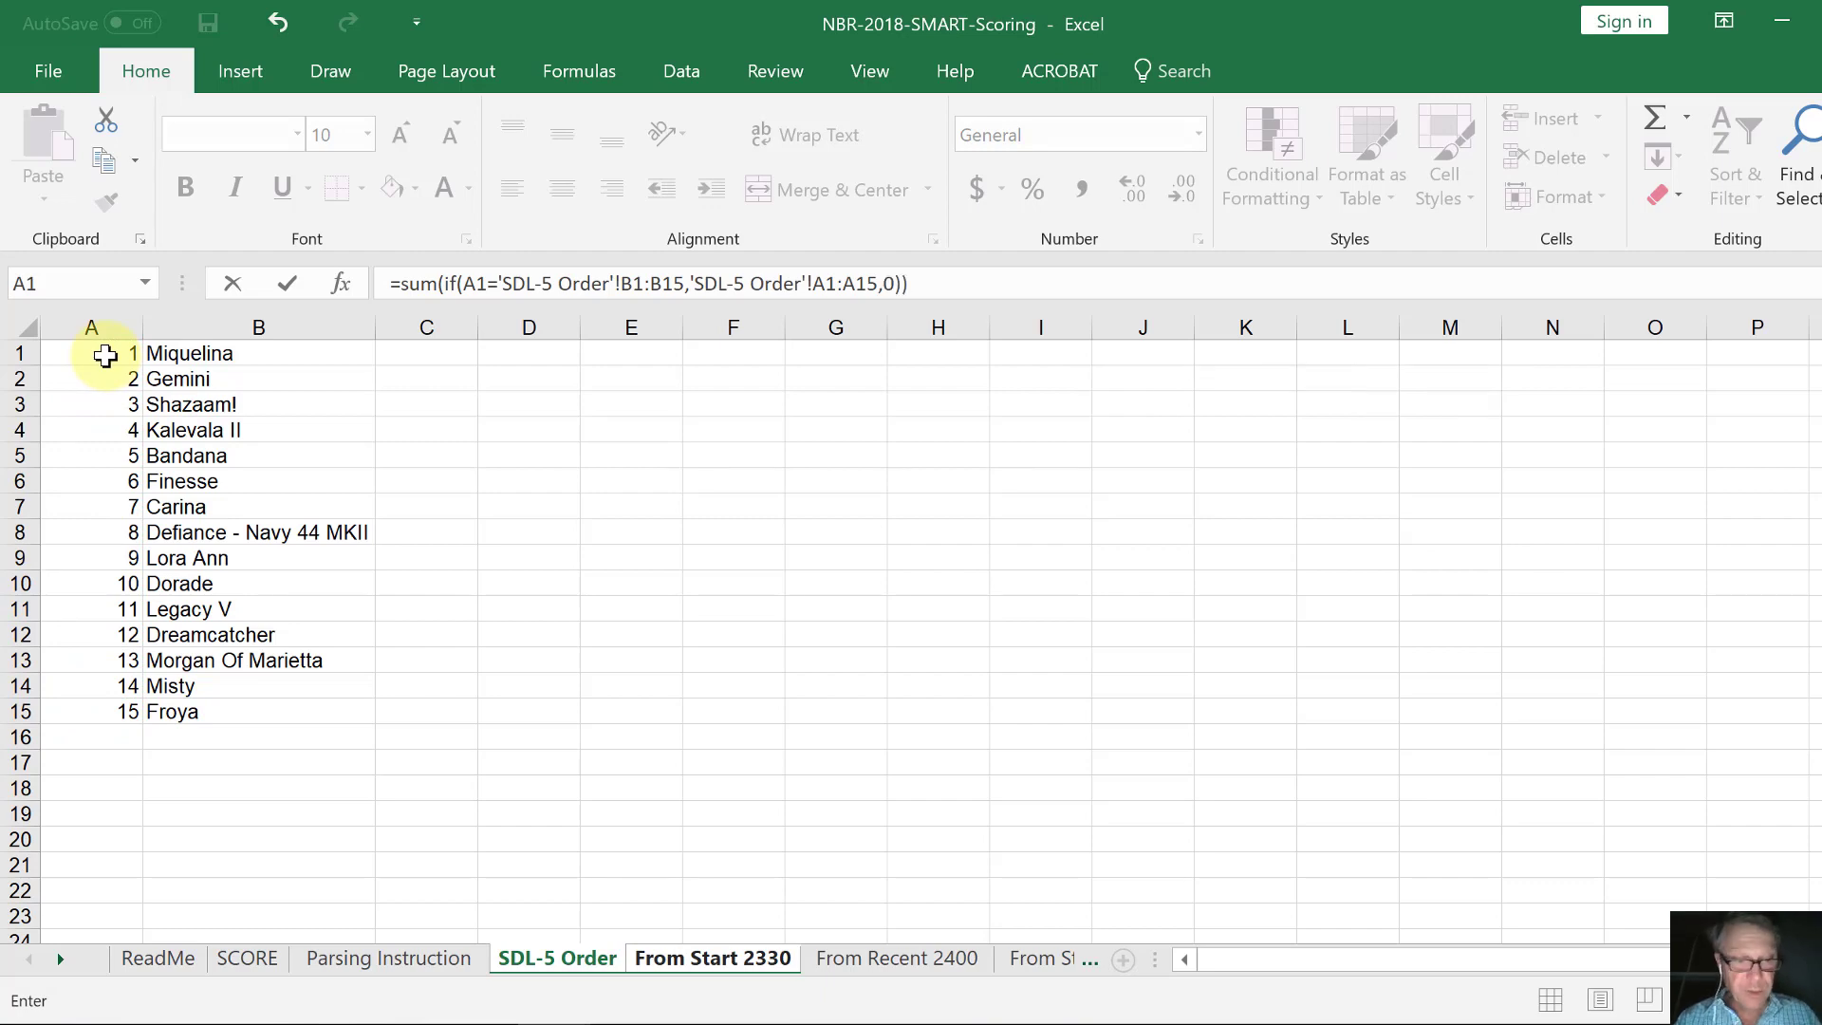
{"action": "key", "text": "ctrl+shift+Return"}
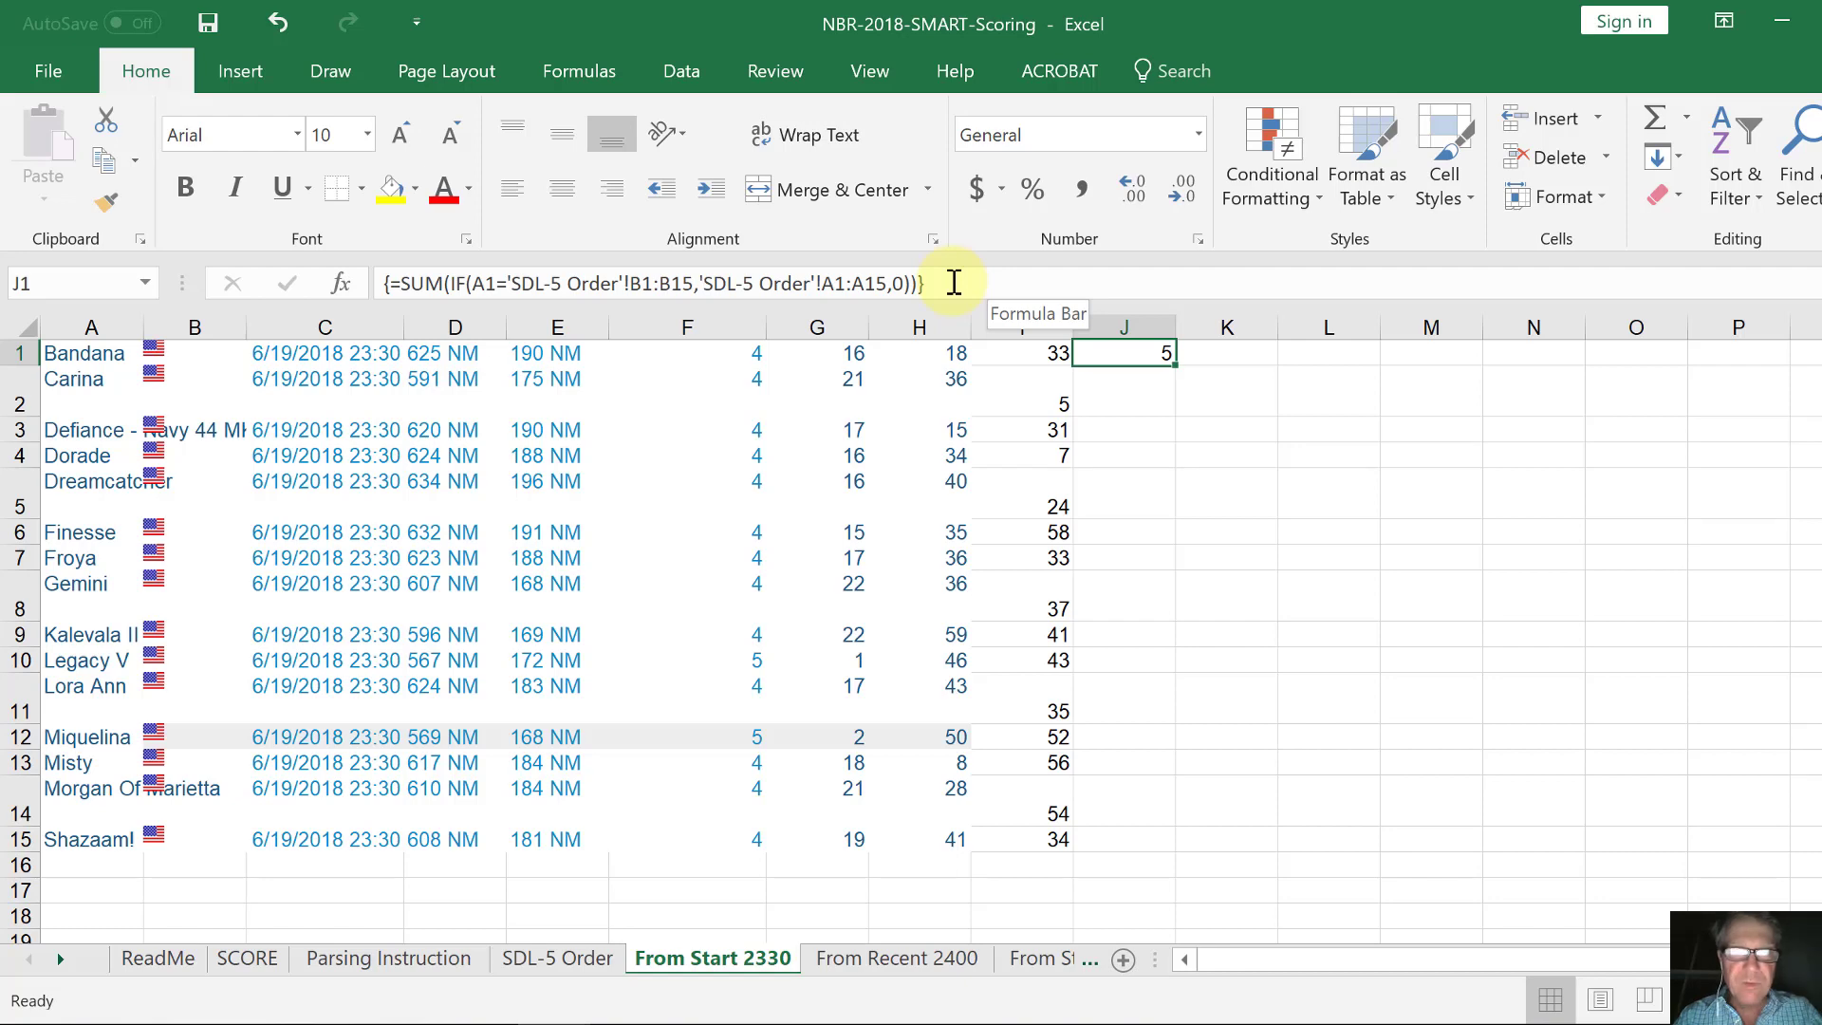
Try to fill the J1 array formula down into J2 and compare the cell references in both formulas.
{"action": "key", "text": "shift+Down"}
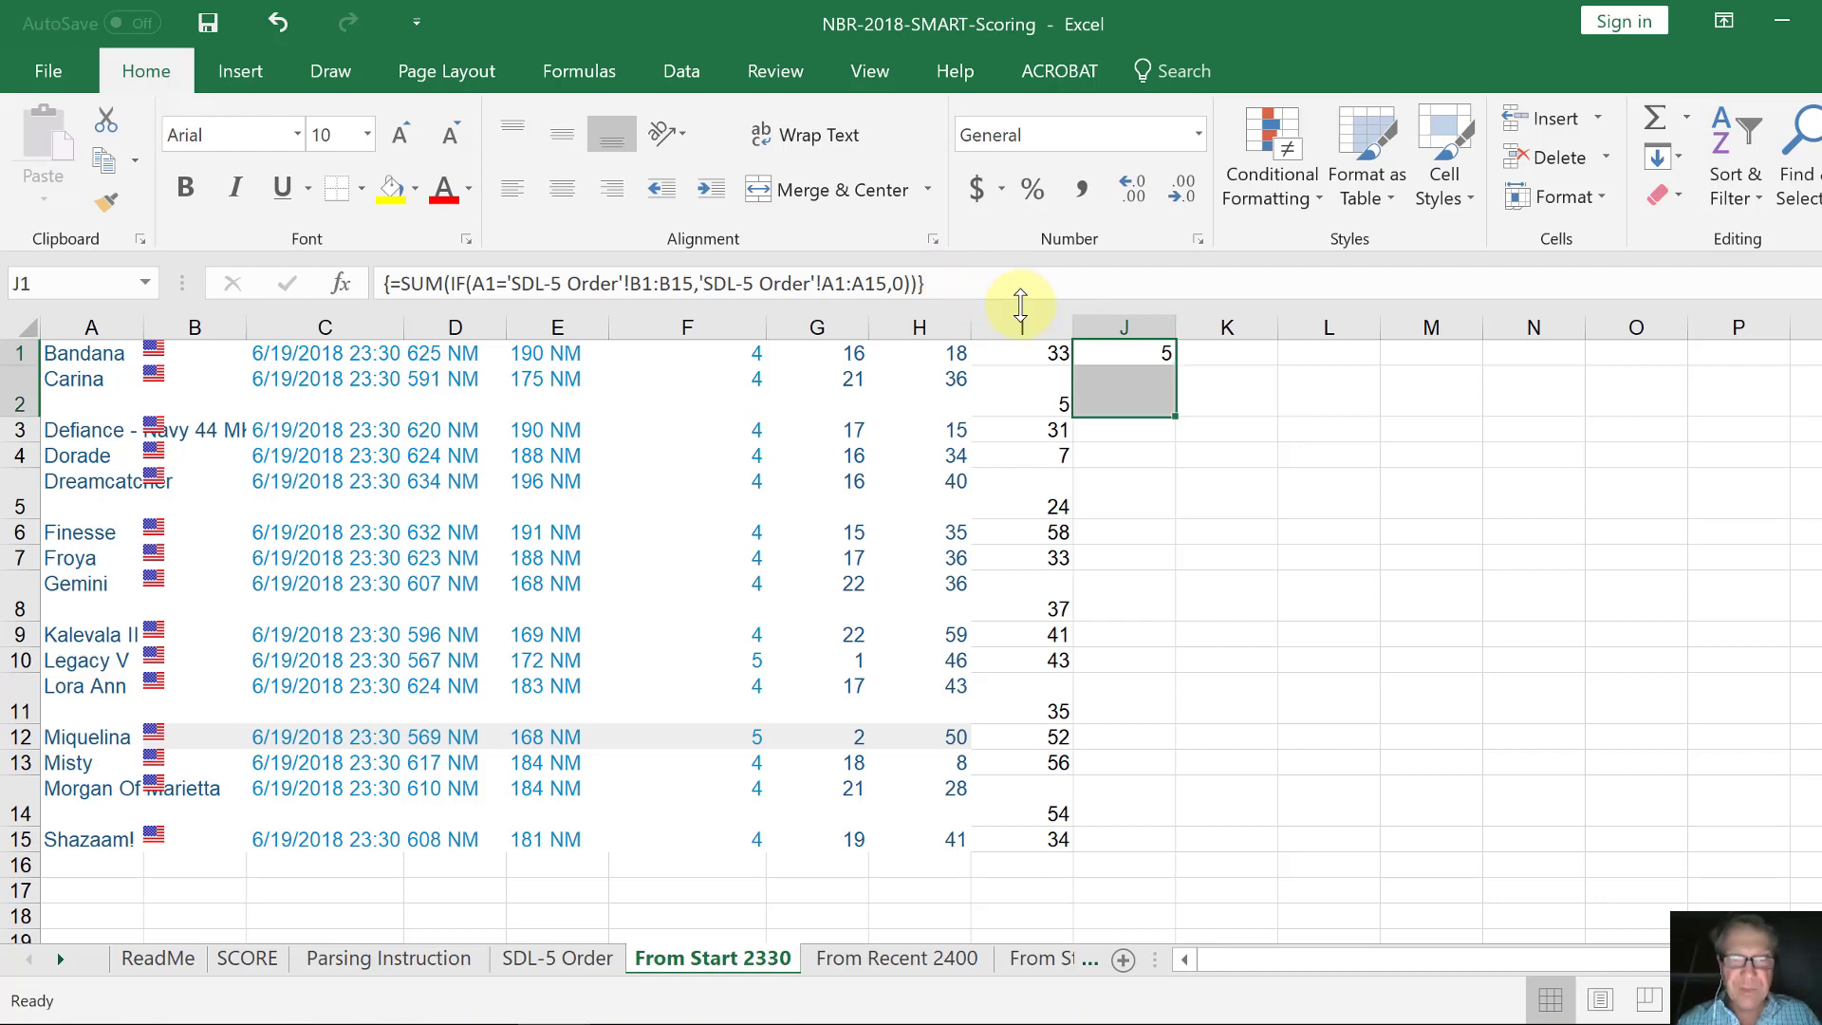
{"action": "key", "text": "ctrl+d"}
{"action": "key", "text": "Down"}
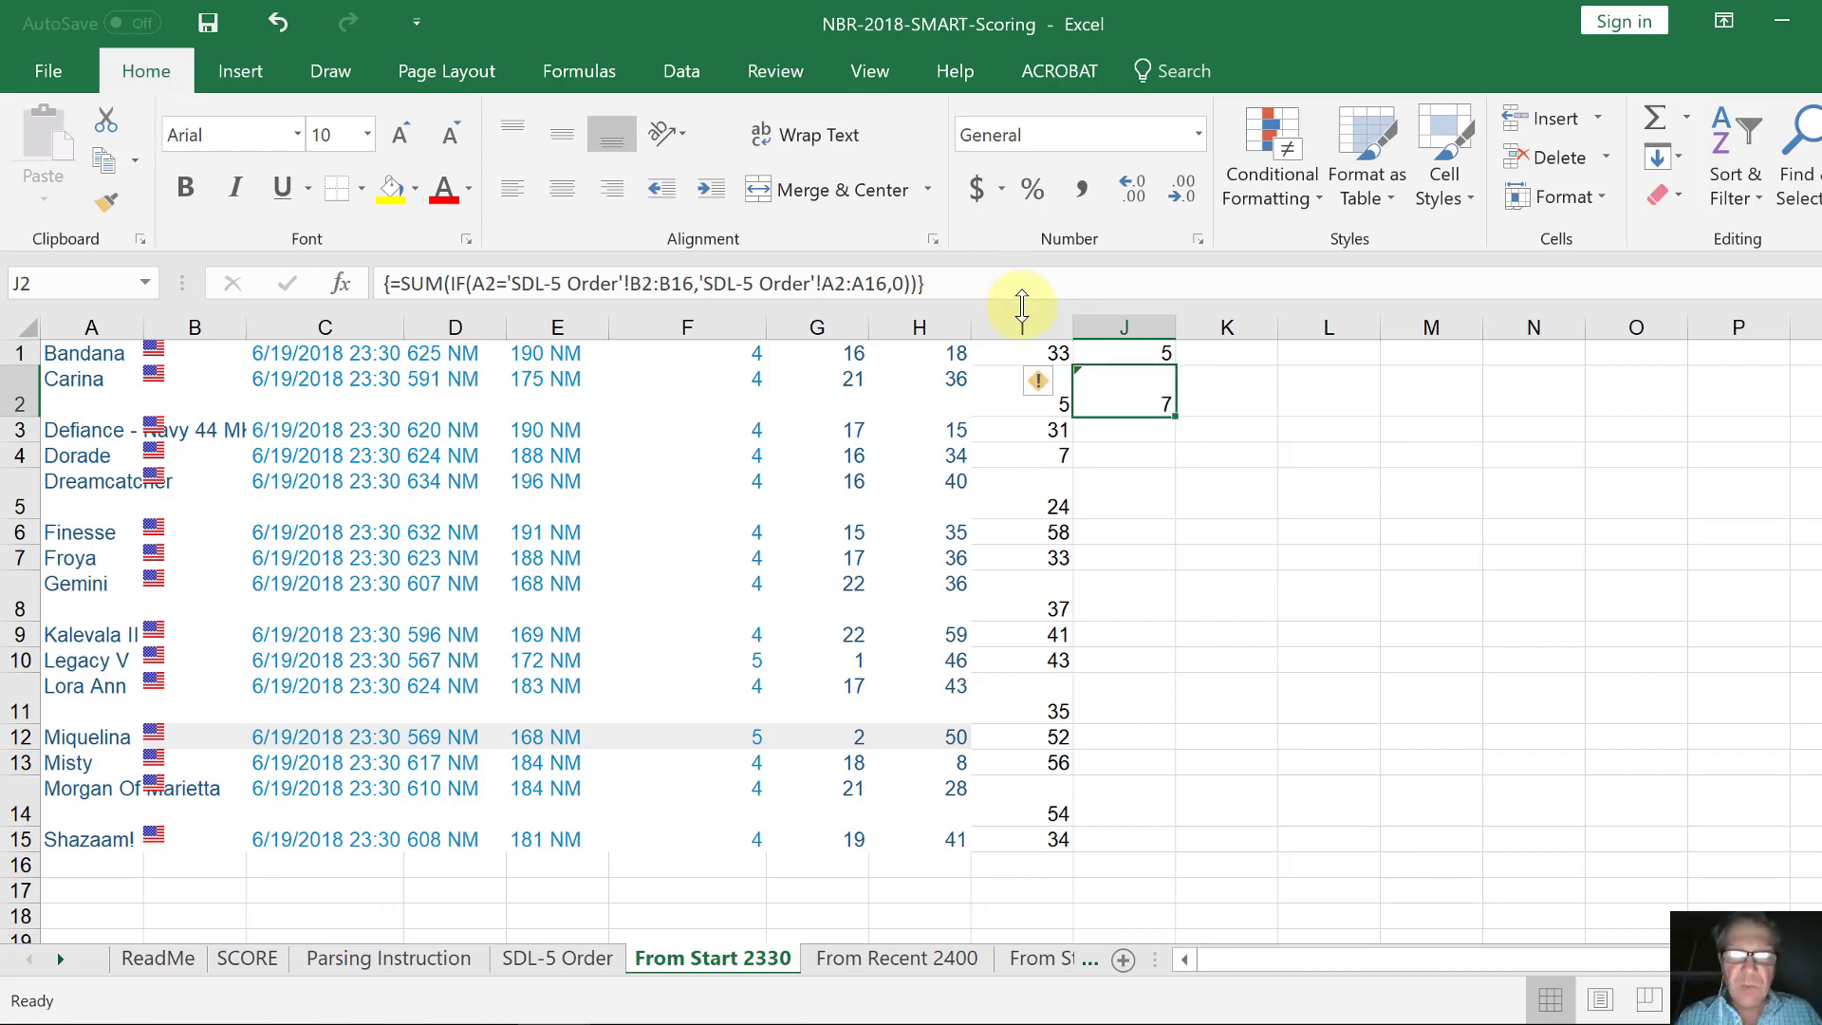
{"action": "left_click", "coordinate": [1153, 357]}
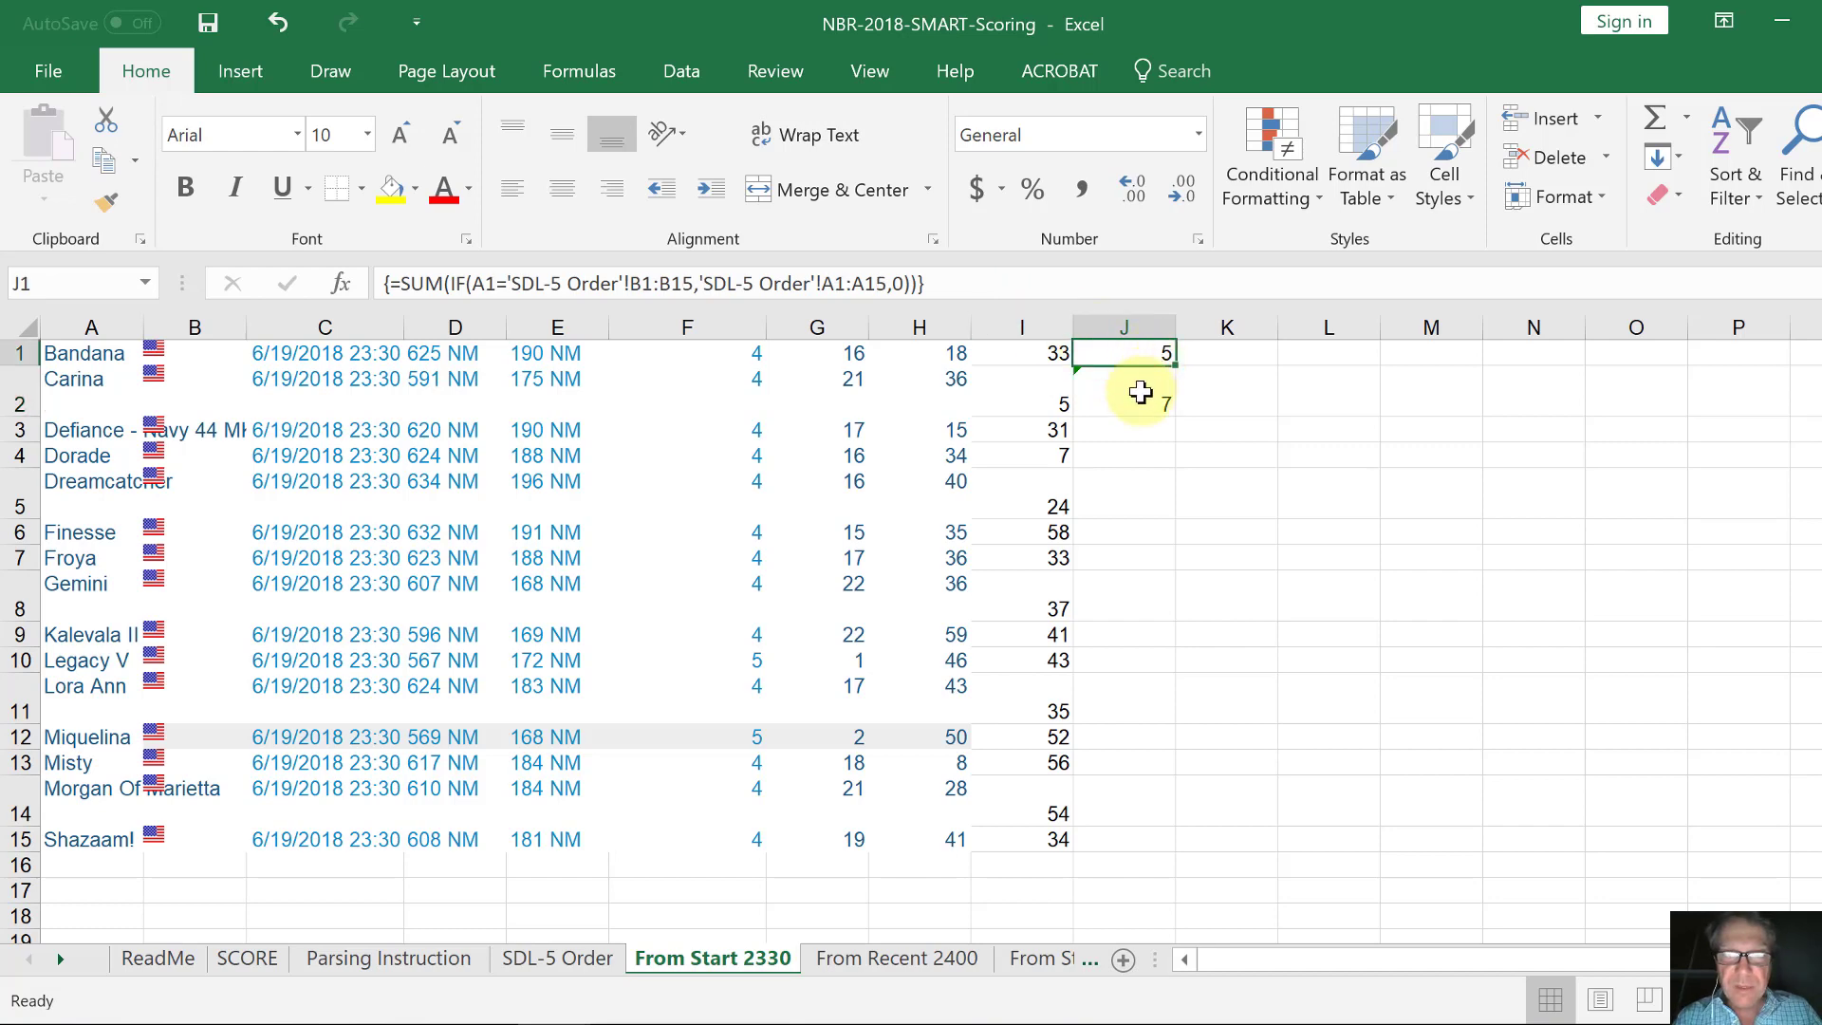
{"action": "left_click", "coordinate": [1139, 394]}
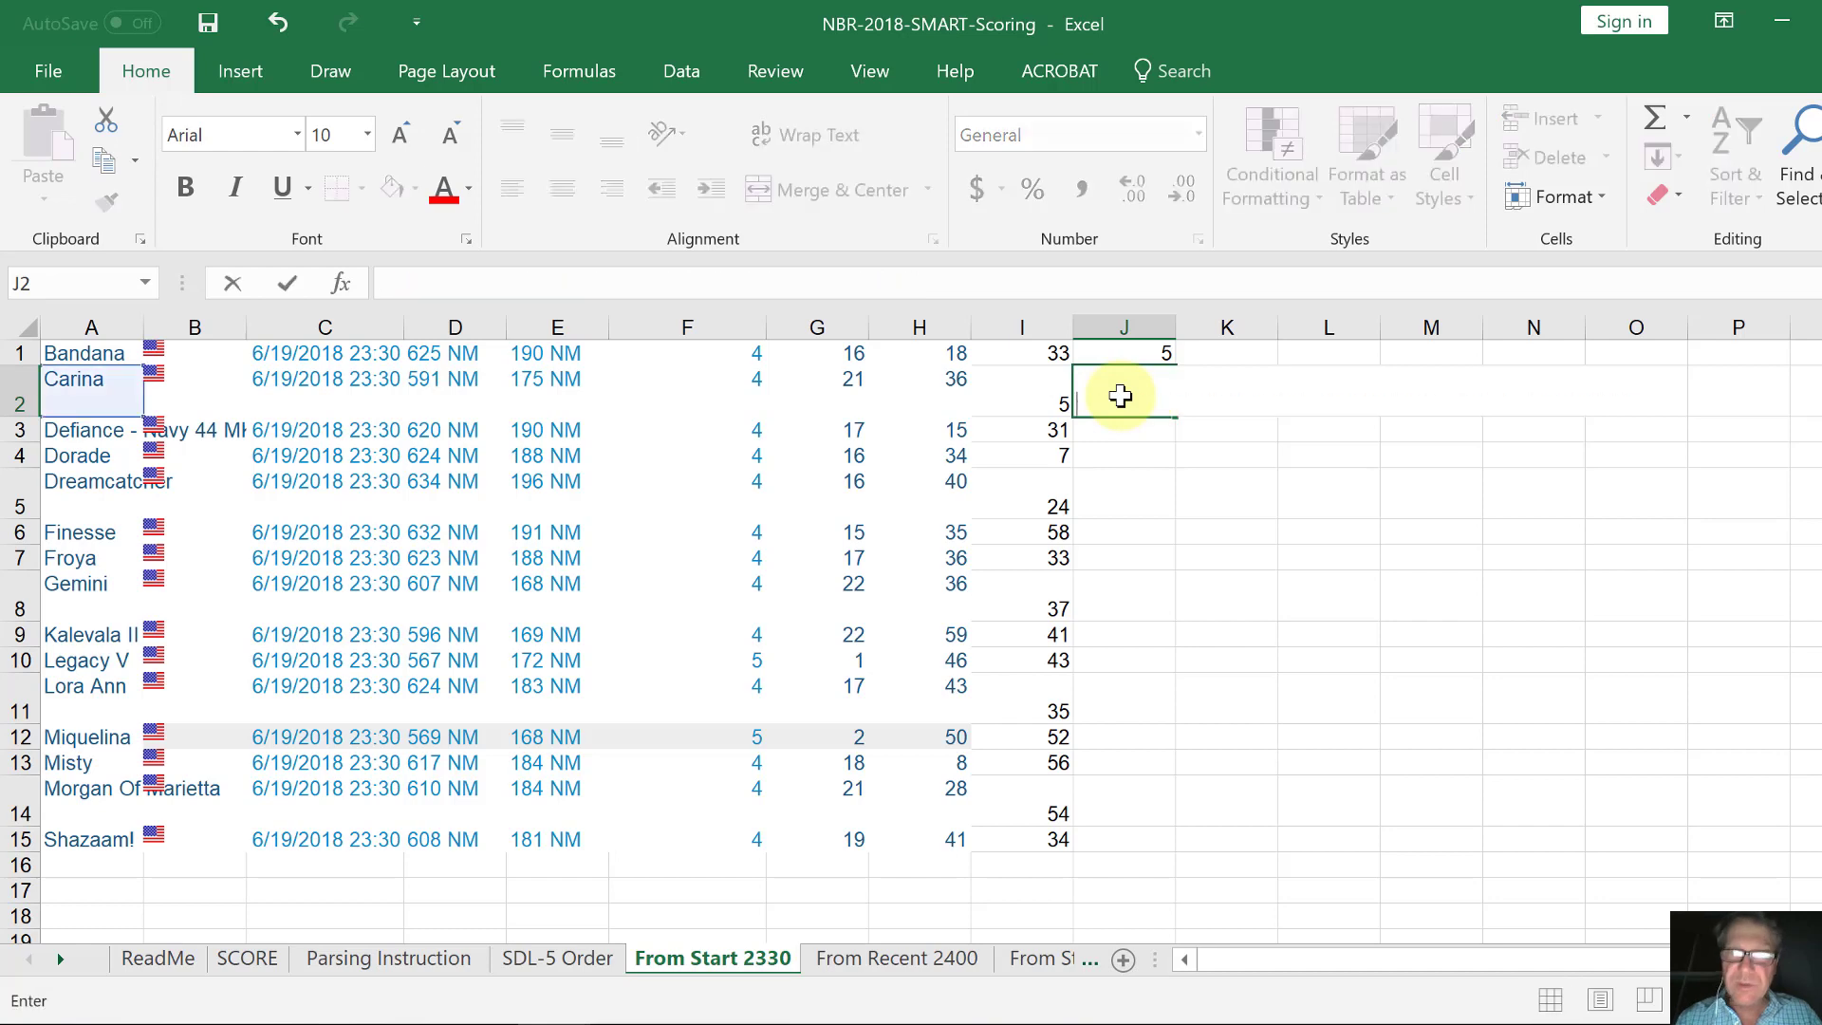
{"action": "key", "text": "Page_Down"}
{"action": "key", "text": "Page_Up"}
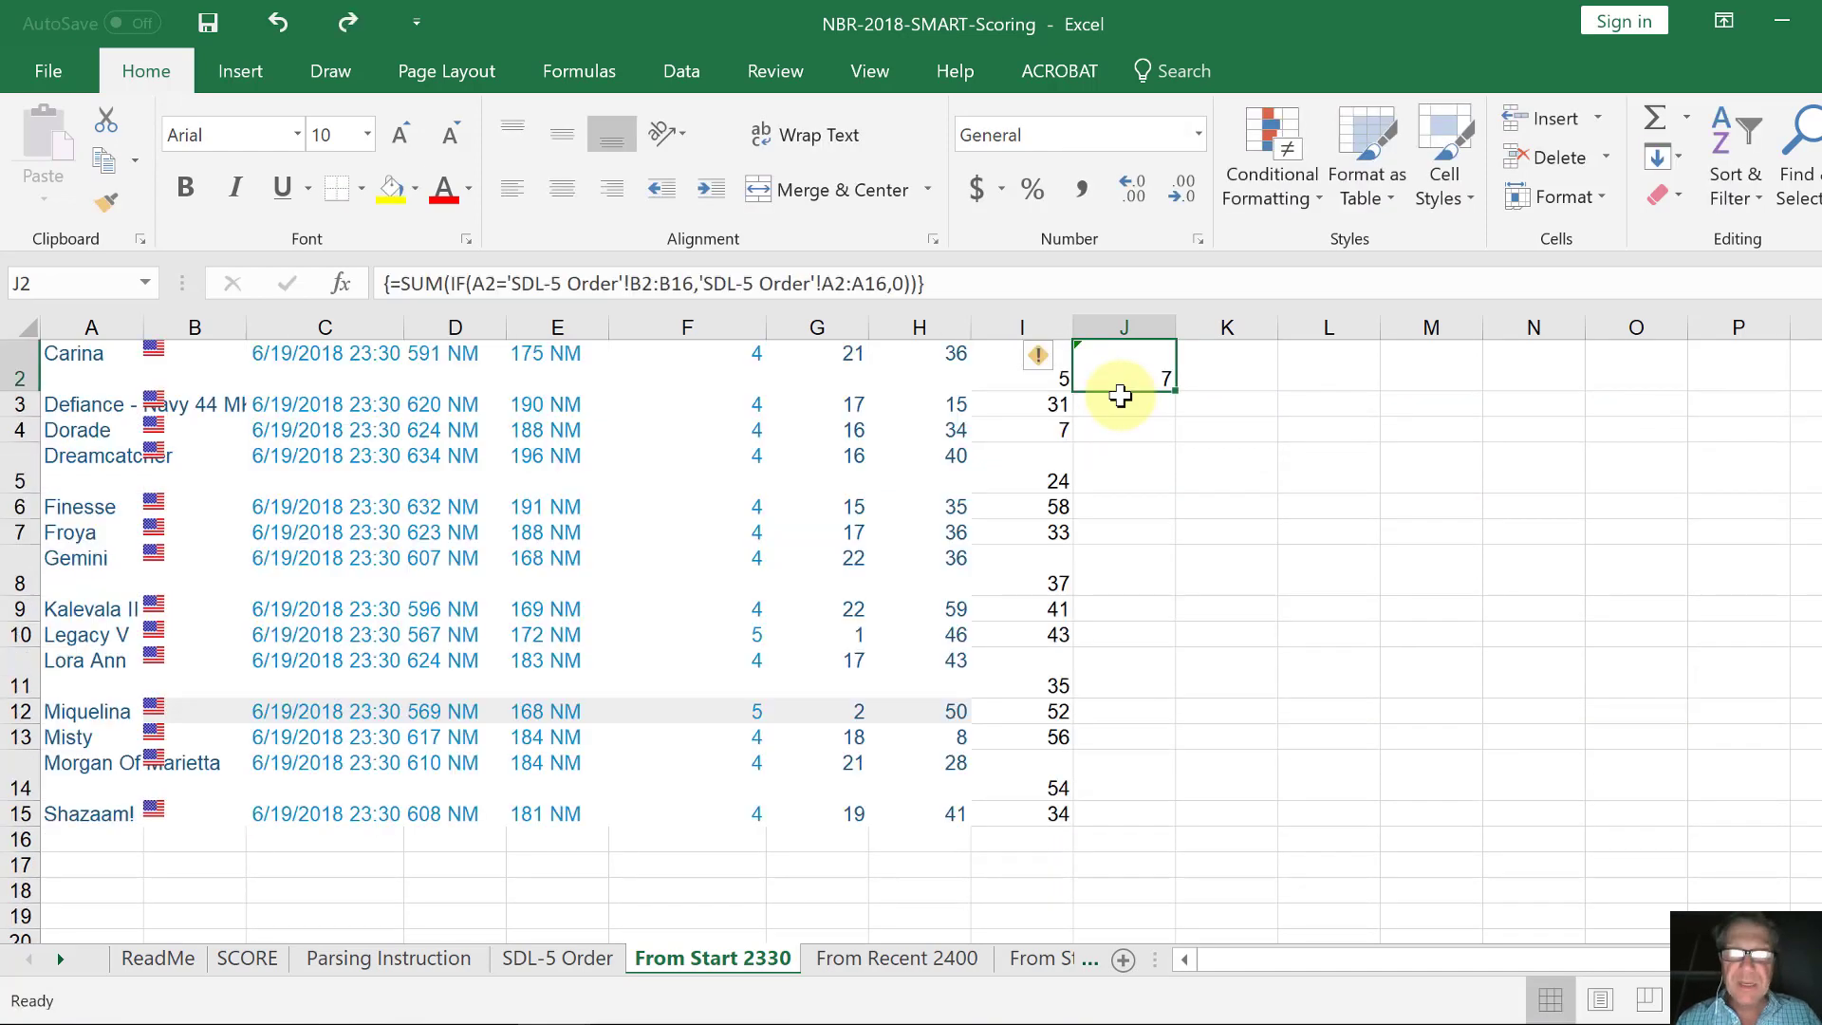
{"action": "key", "text": "Up"}
{"action": "key", "text": "Down"}
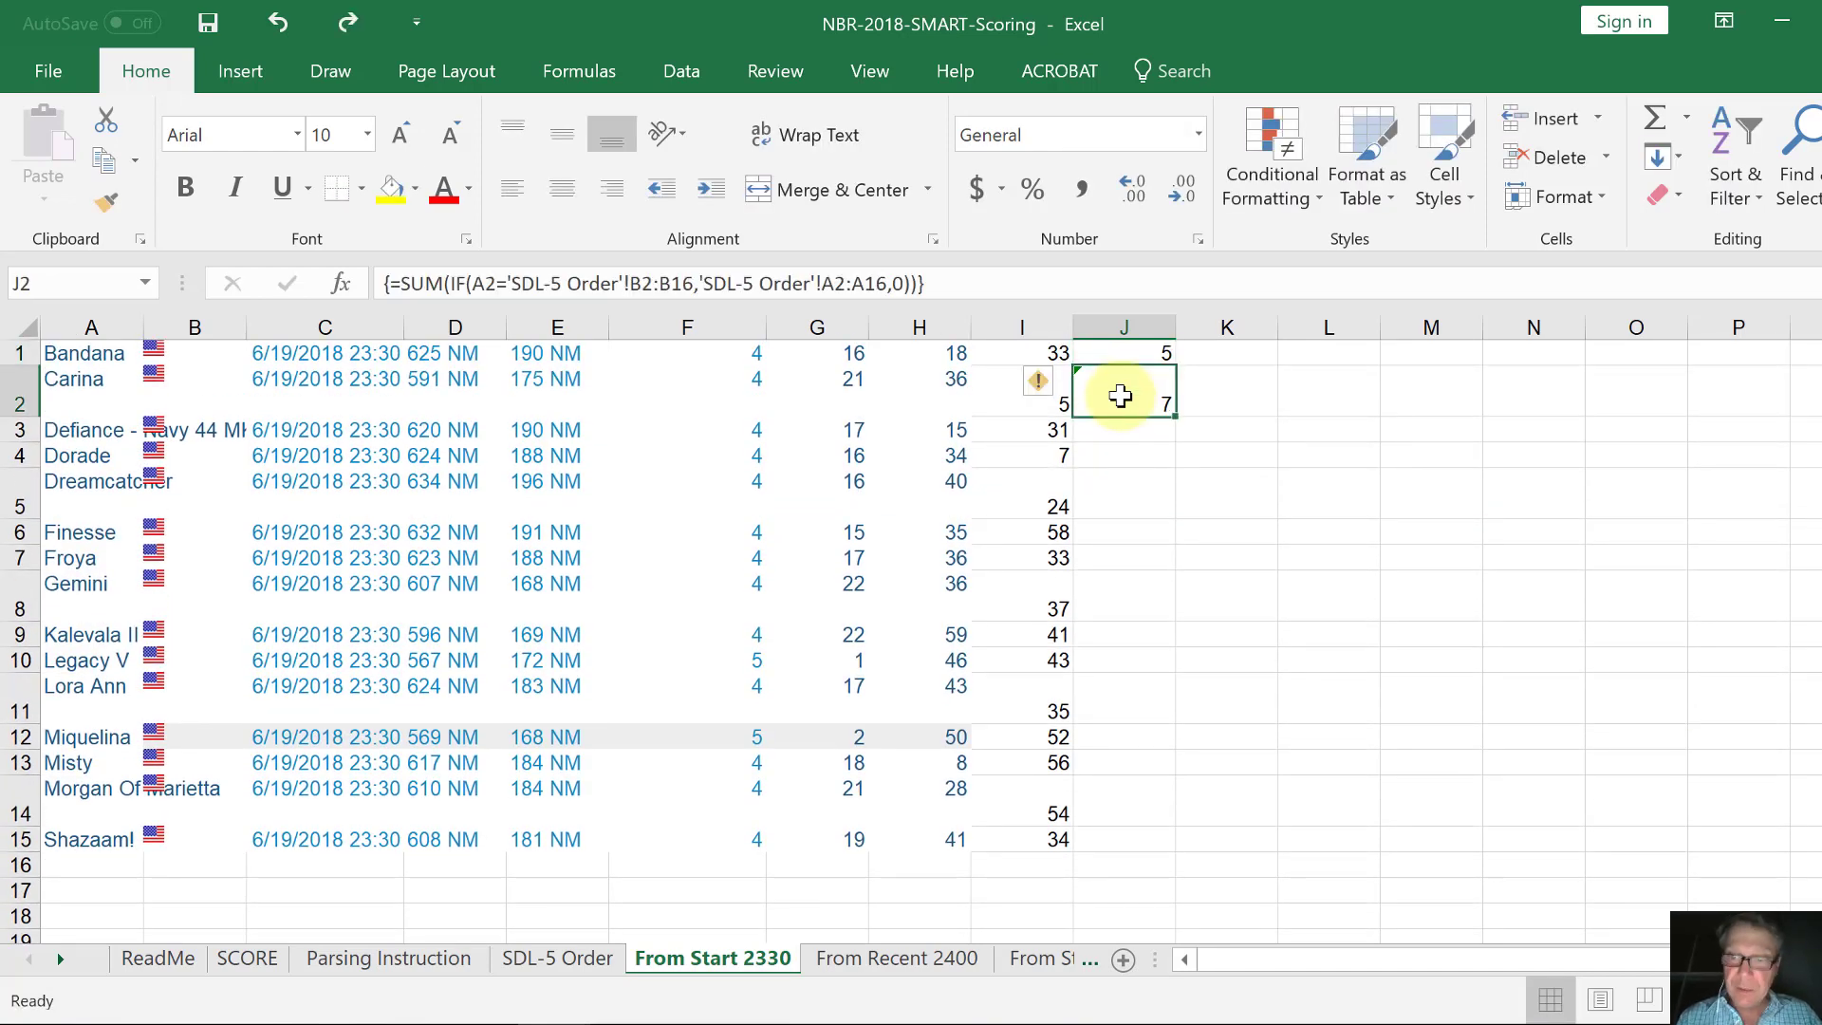
{"action": "key", "text": "Up"}
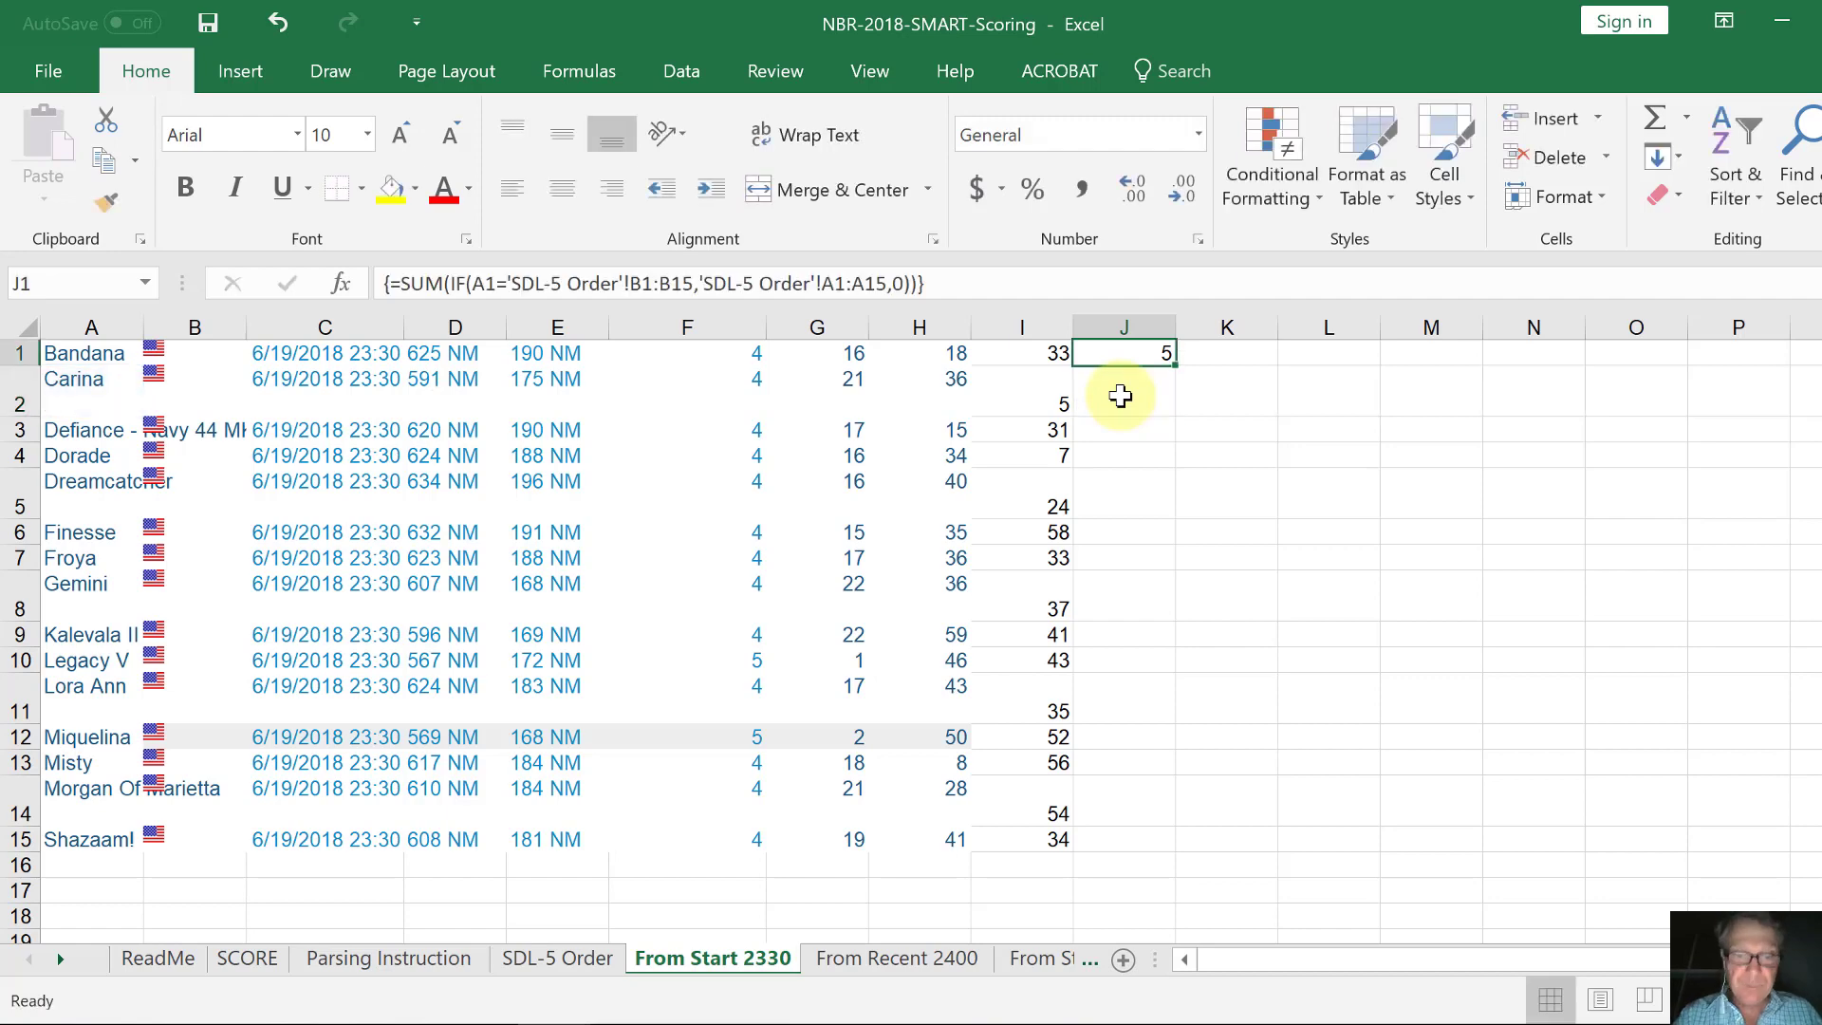
Re-enter J1 as the array formula =SUM(IF($A1='SDL-5 Order'!$B$1:$B$15,'SDL-5 Order'!$A$1:$A$15,0)), with fixed lookup ranges and a relative row for A1.
{"action": "left_click_drag", "start_coordinate": [938, 282], "coordinate": [80, 234]}
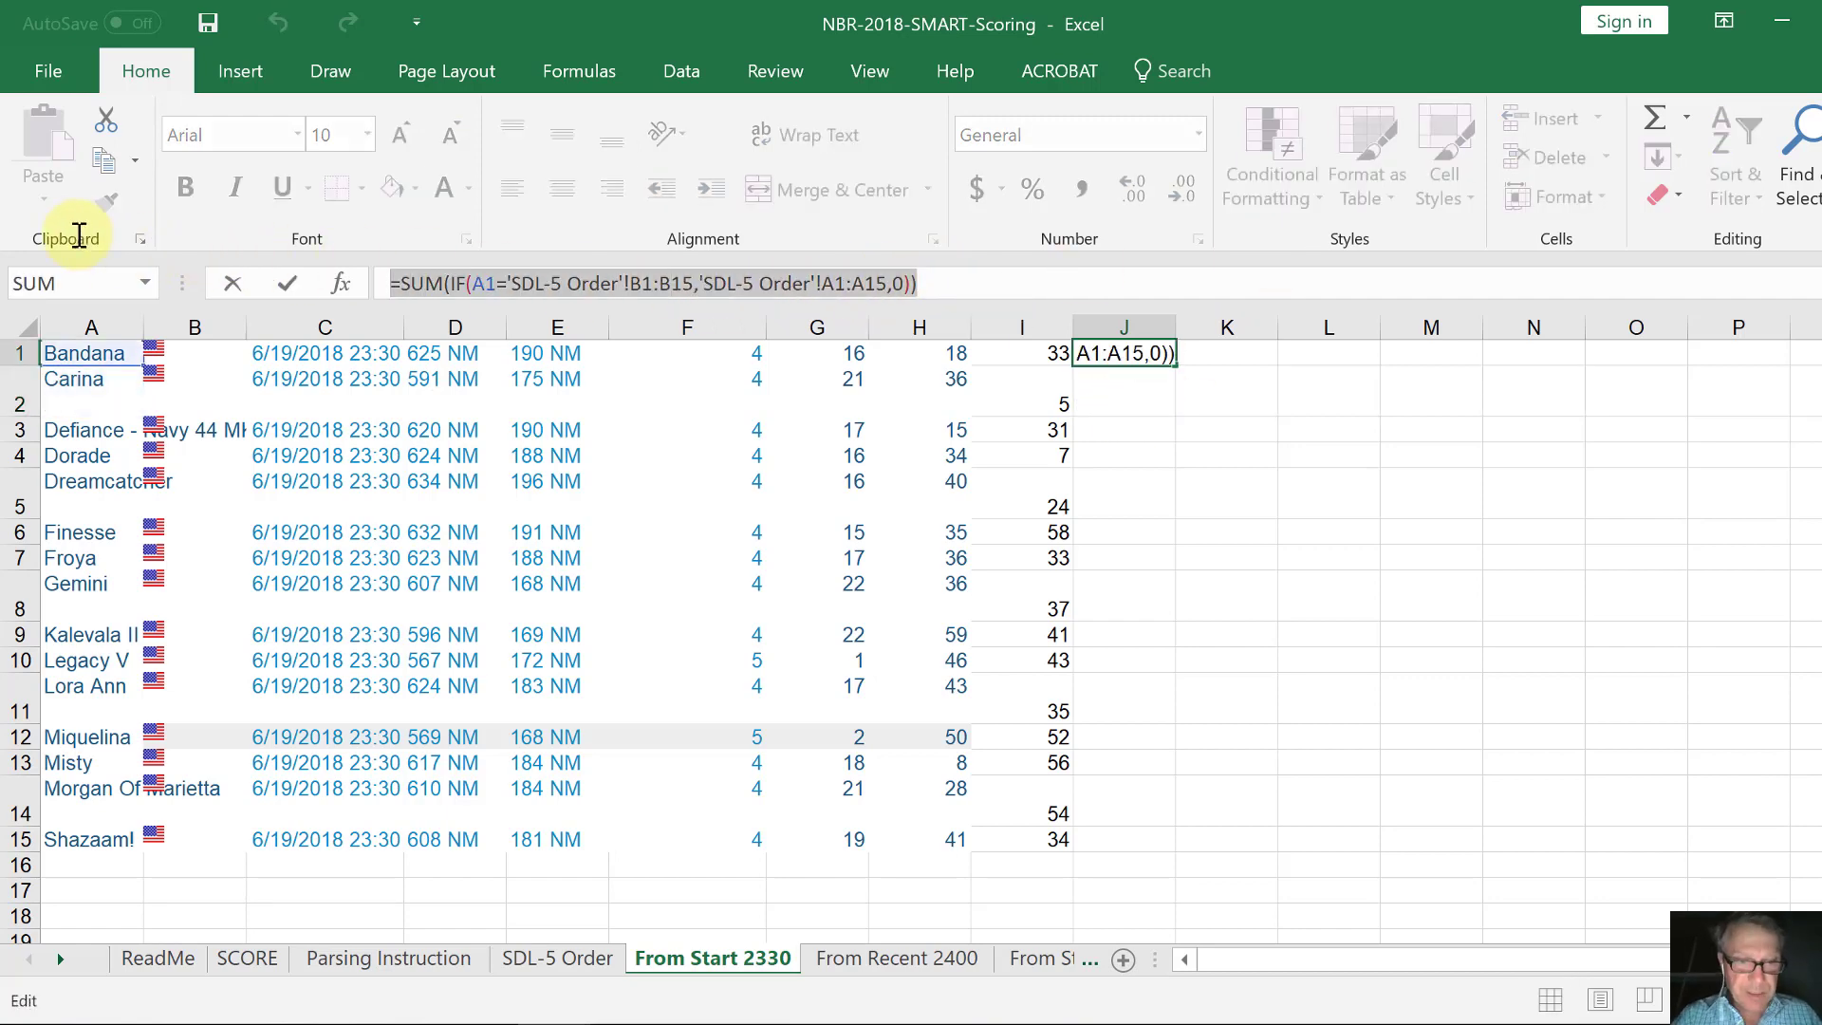
{"action": "key", "text": "F4"}
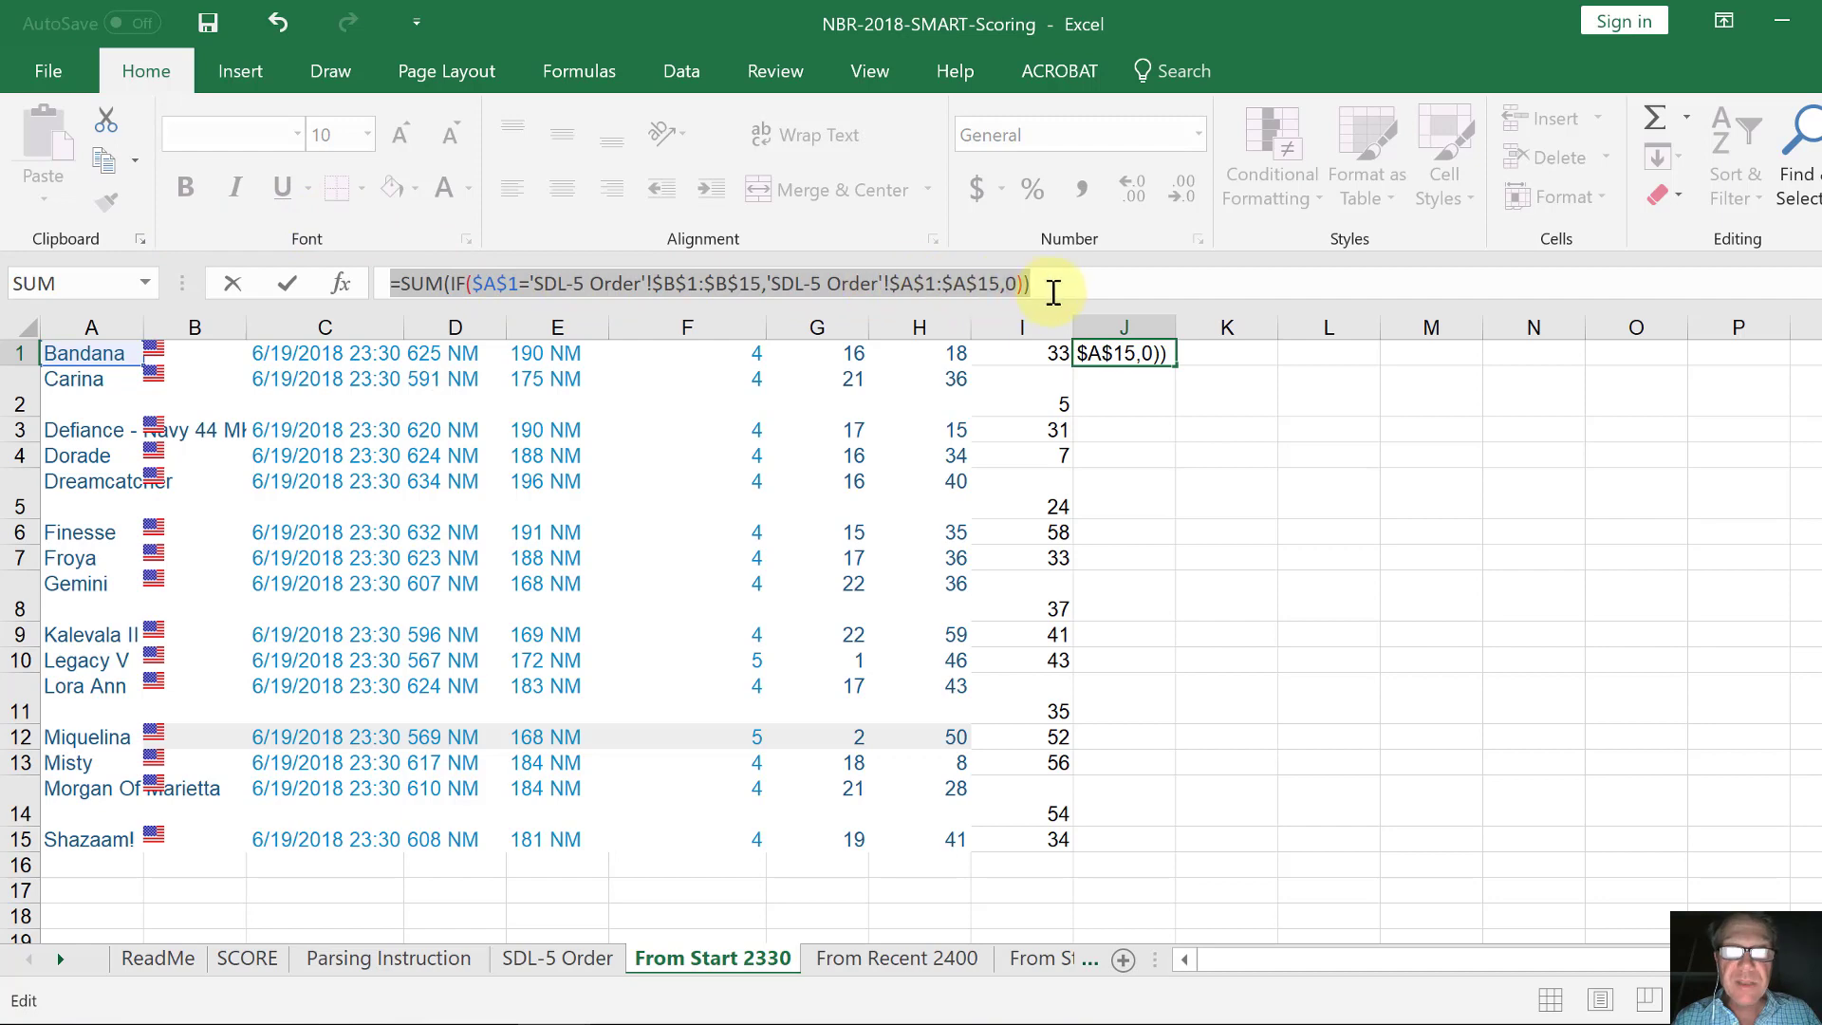
{"action": "left_click", "coordinate": [505, 283]}
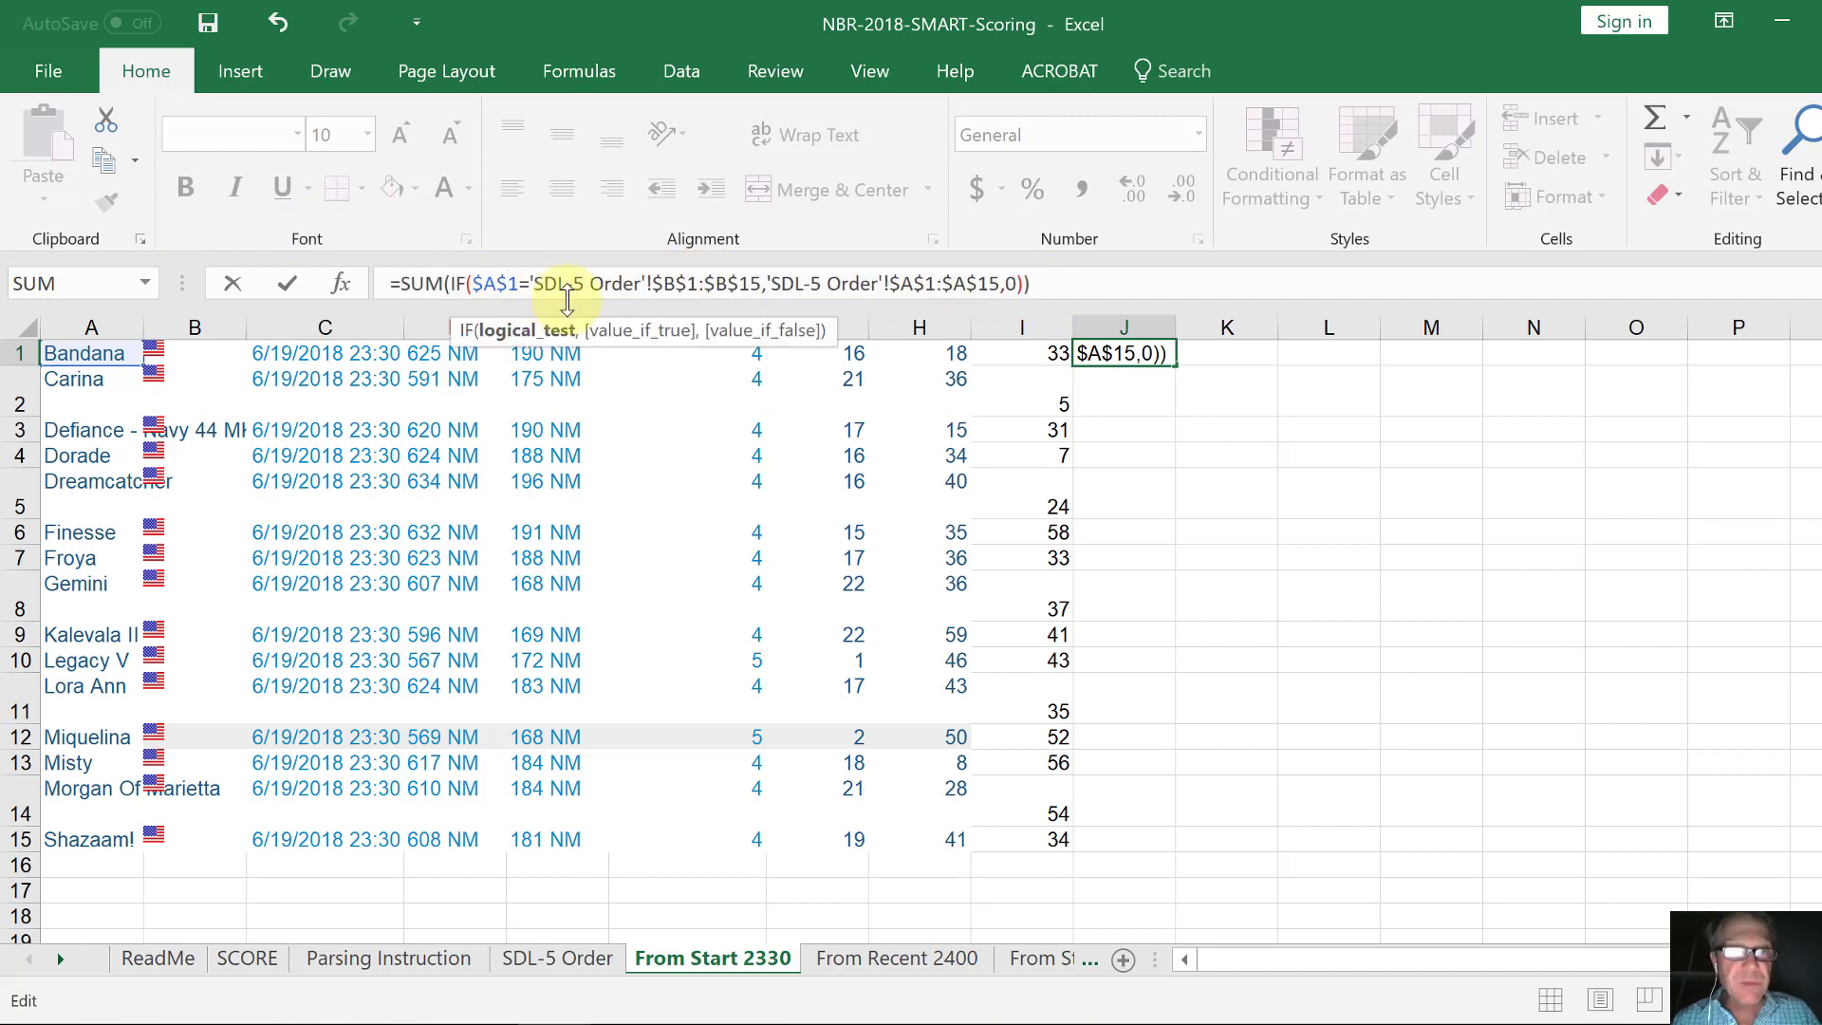
{"action": "key", "text": "BackSpace"}
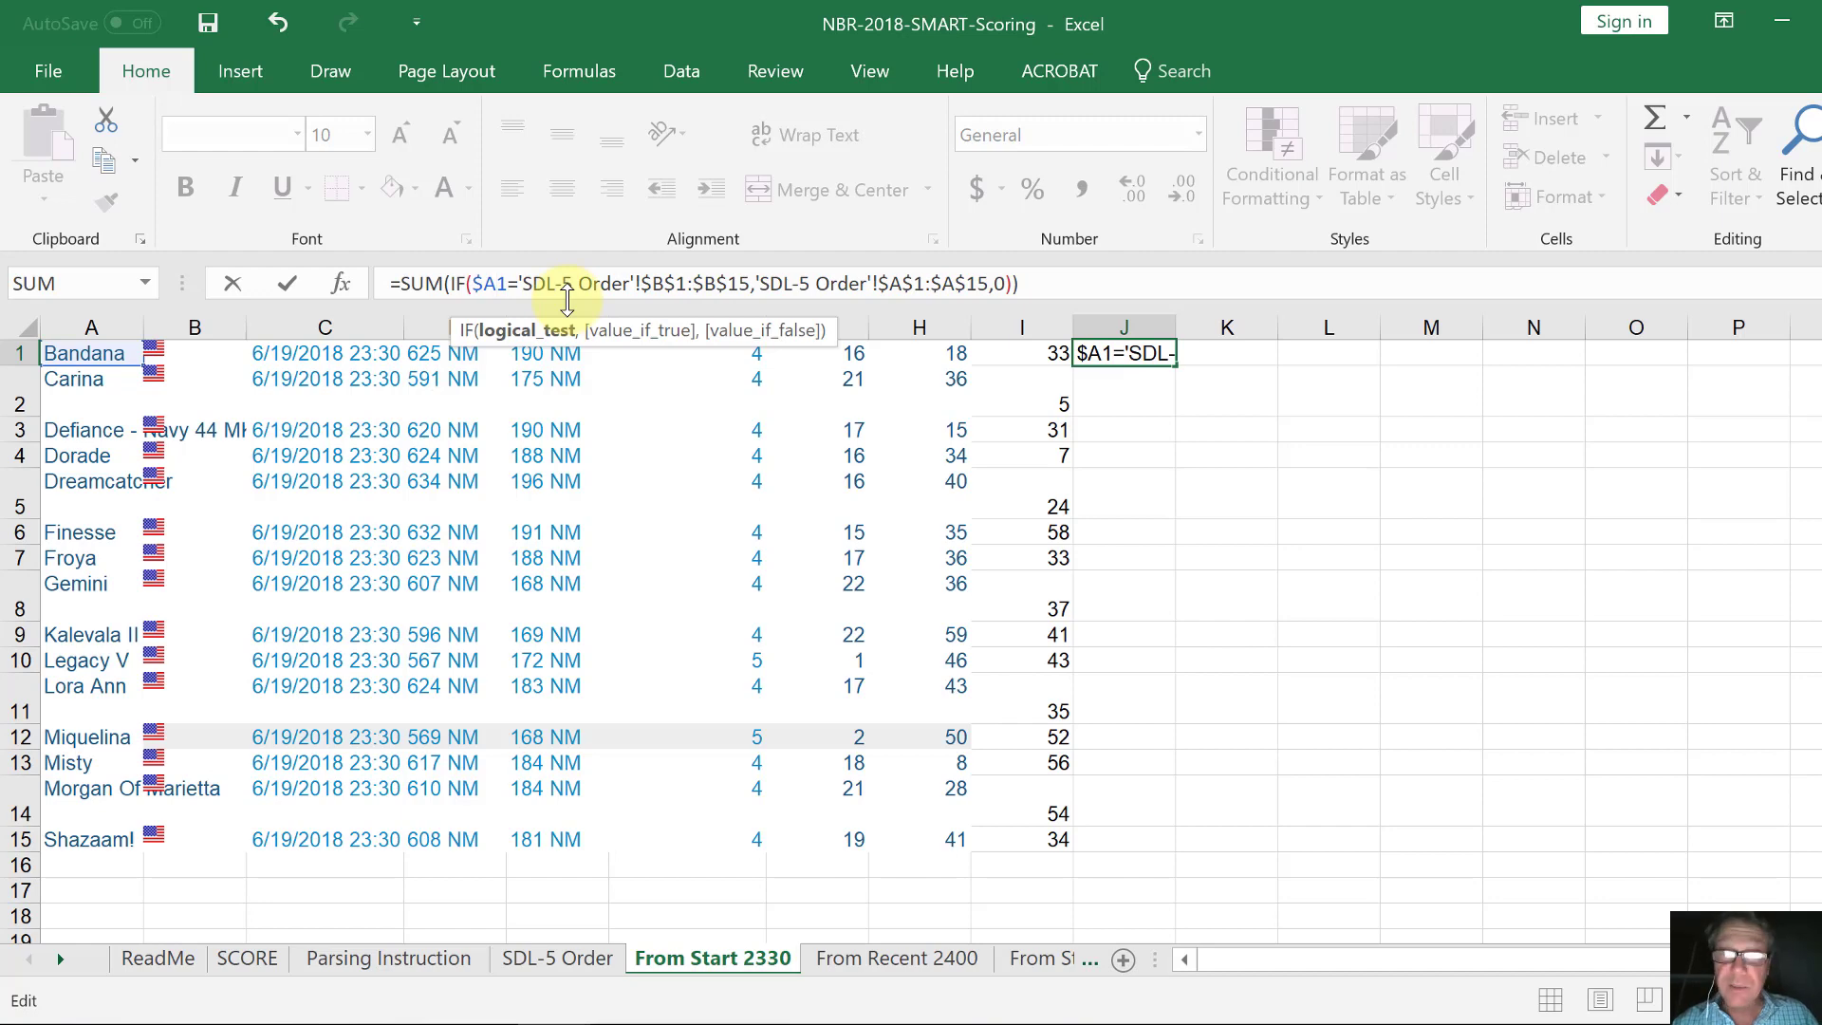
{"action": "key", "text": "ctrl+shift+Return"}
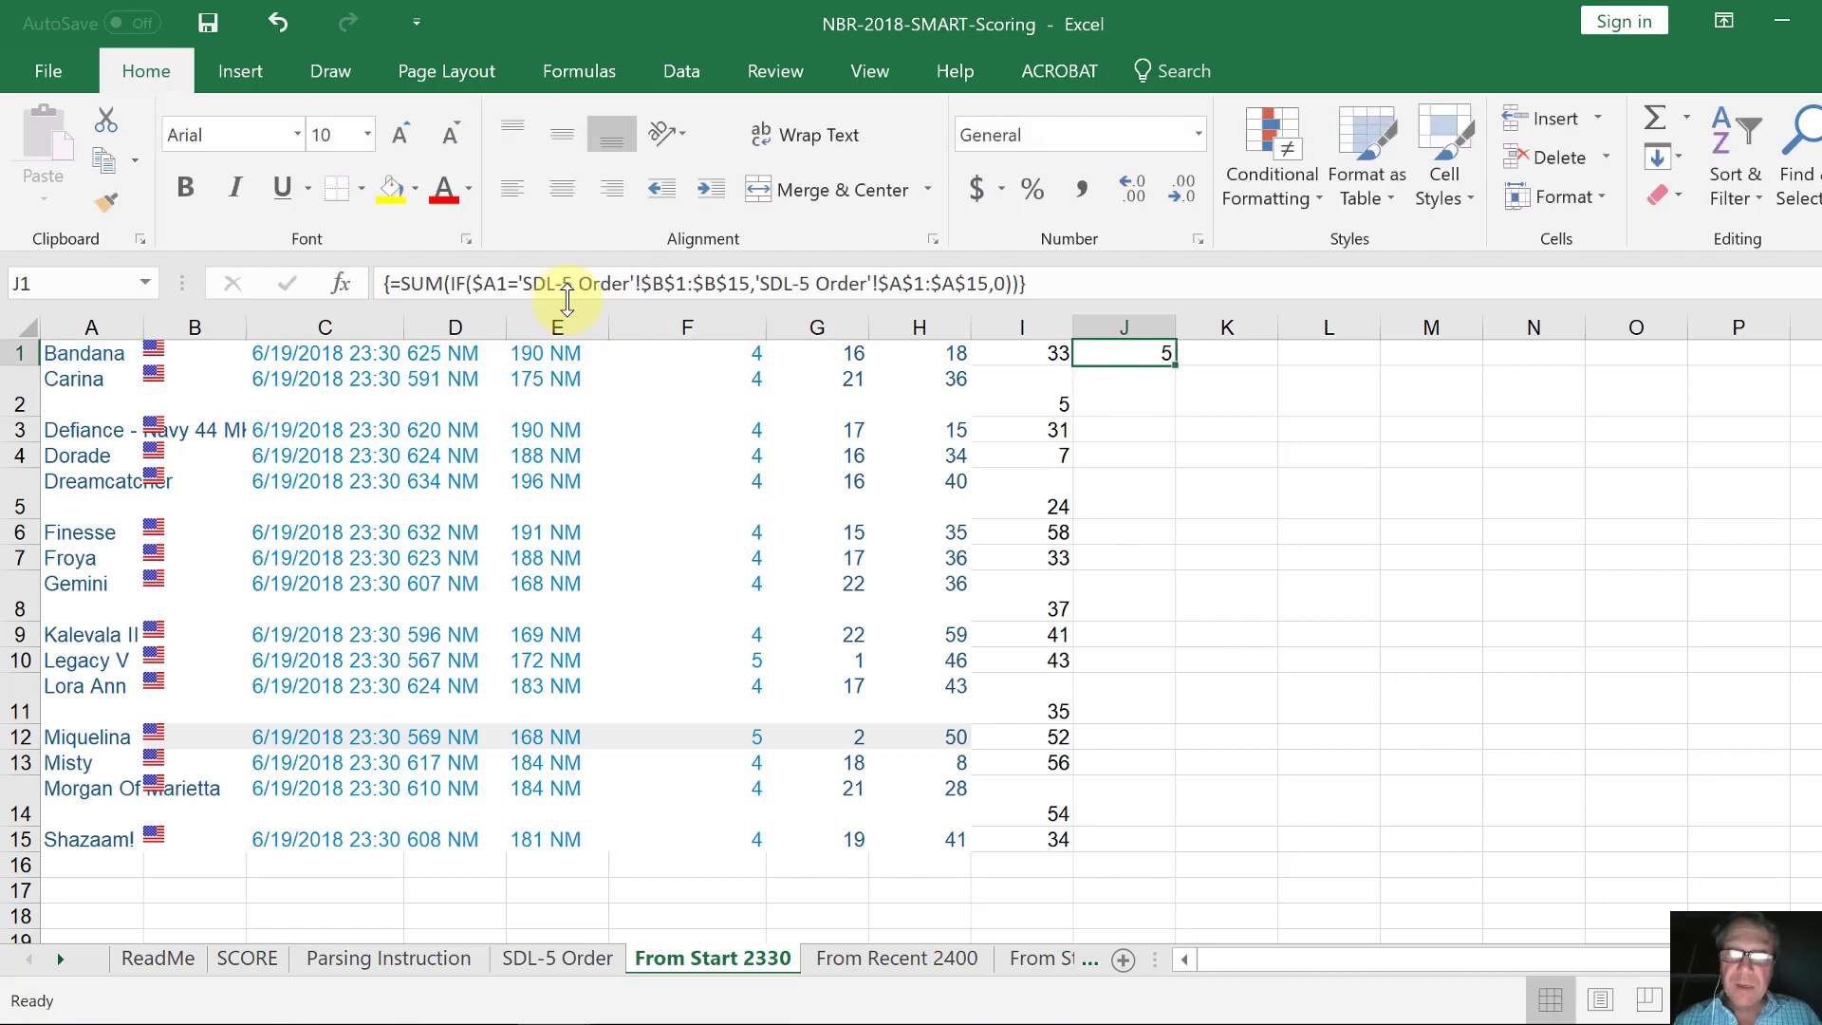
Fill the J1 lookup formula down through J15 for all boats in From Start 2330.
{"action": "key", "text": "shift+Down"}
{"action": "key", "text": "shift+Down"}
{"action": "key", "text": "shift+Down"}
{"action": "key", "text": "shift+Down"}
{"action": "key", "text": "shift+Down"}
{"action": "key", "text": "shift+Down"}
{"action": "key", "text": "shift+Down"}
{"action": "key", "text": "shift+Down"}
{"action": "key", "text": "shift+Down"}
{"action": "key", "text": "shift+Down"}
{"action": "key", "text": "shift+Down"}
{"action": "key", "text": "shift+Down"}
{"action": "key", "text": "shift+Down"}
{"action": "key", "text": "shift+Down"}
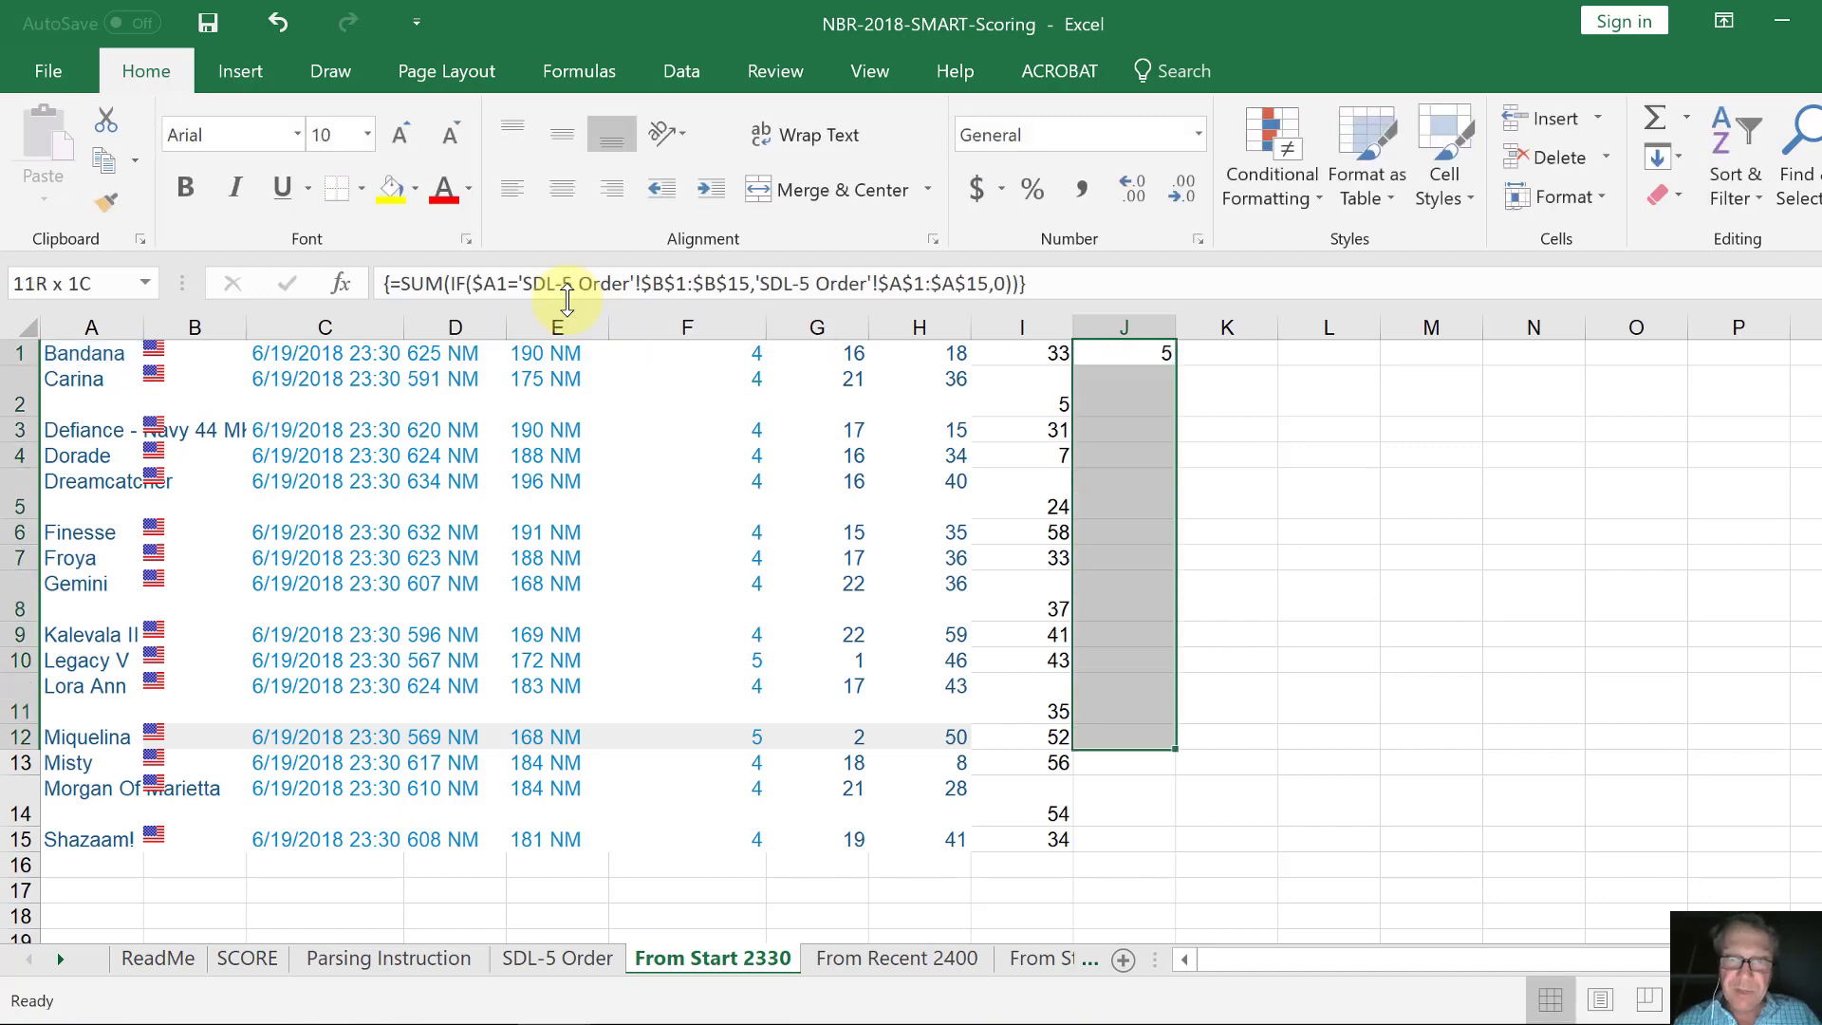
{"action": "key", "text": "ctrl+d"}
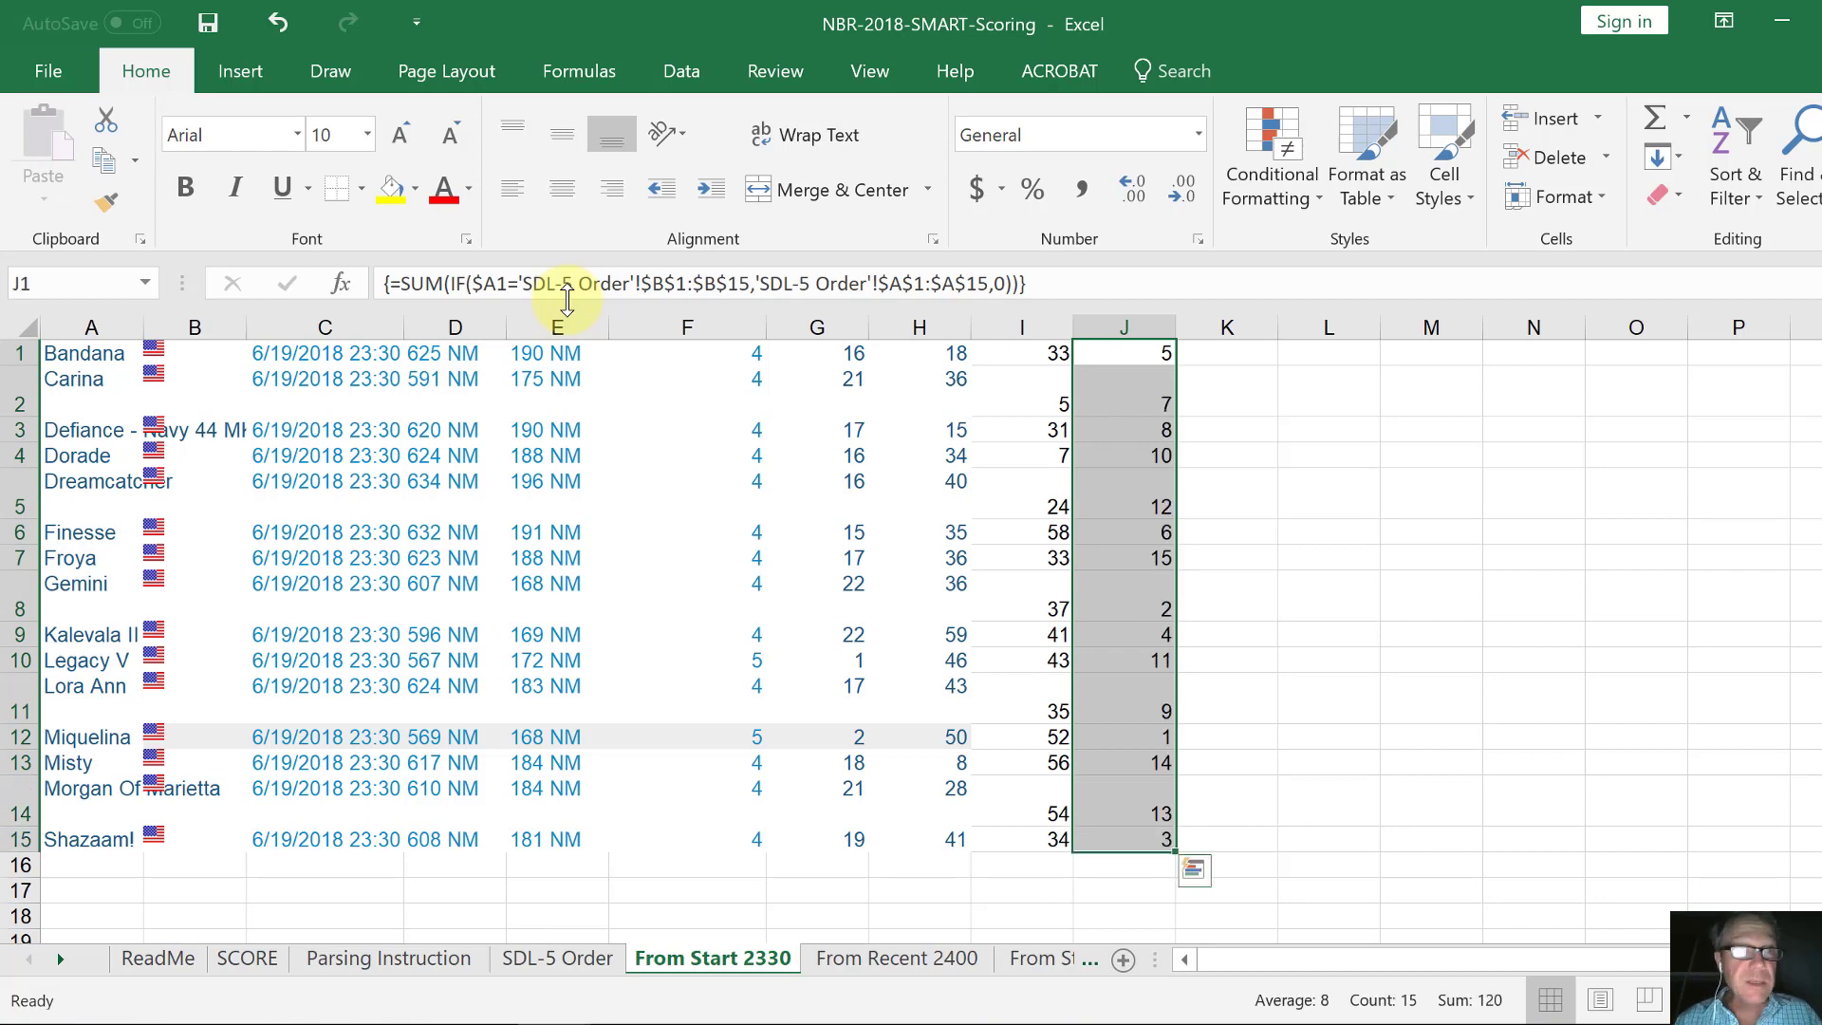
Replace the formulas in J1:J15 with their values.
{"action": "key", "text": "ctrl+c"}
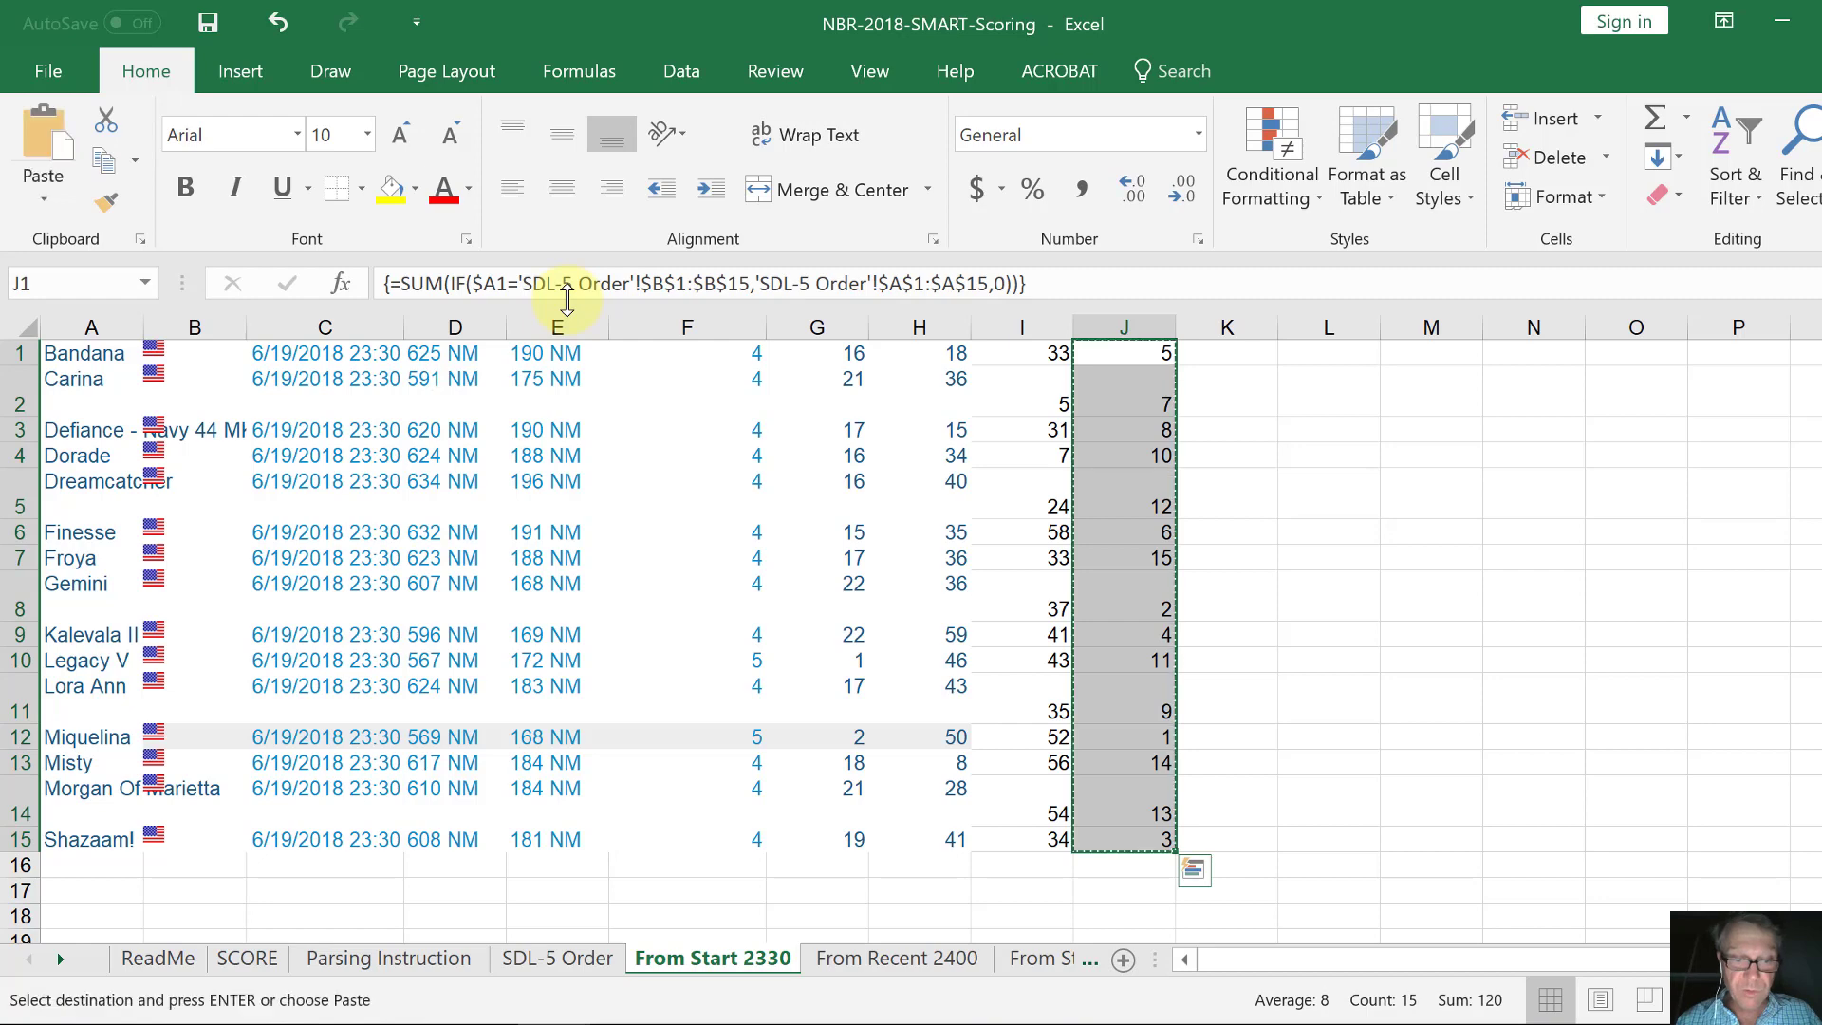
{"action": "key", "text": "alt+h"}
{"action": "key", "text": "v"}
{"action": "key", "text": "v"}
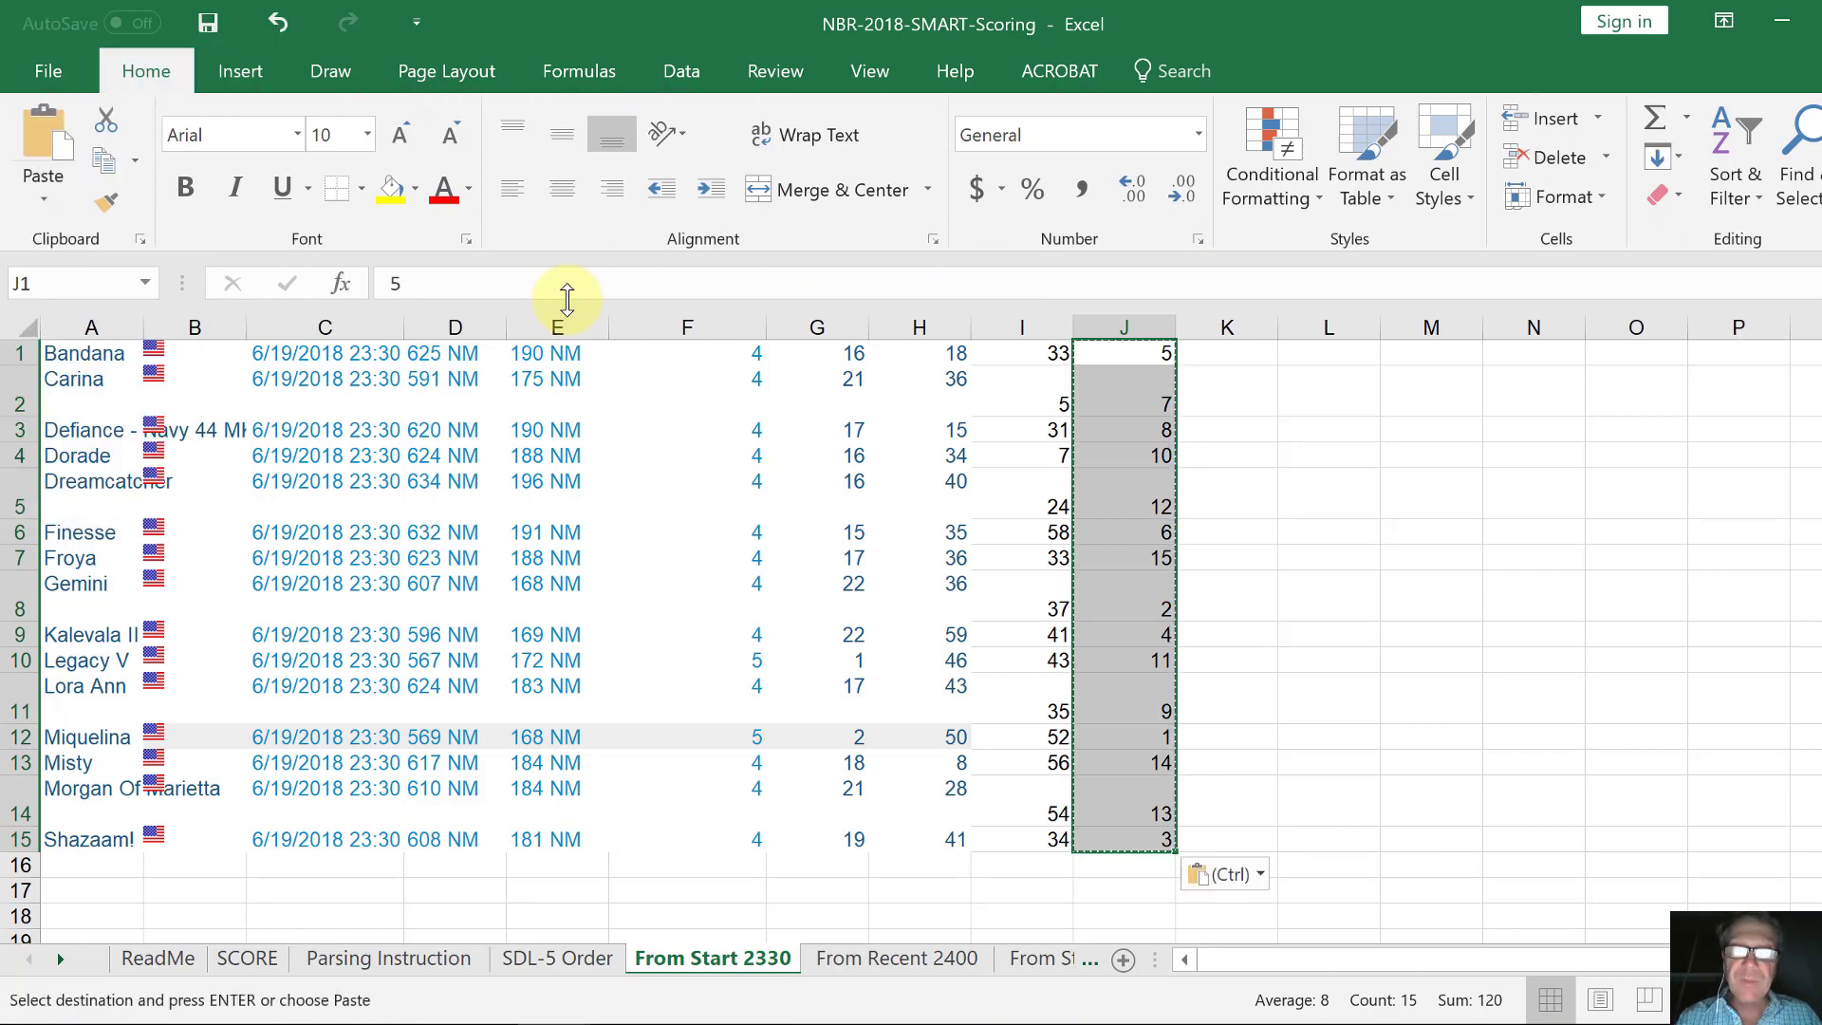
Sort rows 1 to 15 of From Start 2330 by Column J, smallest to largest.
{"action": "key", "text": "Left"}
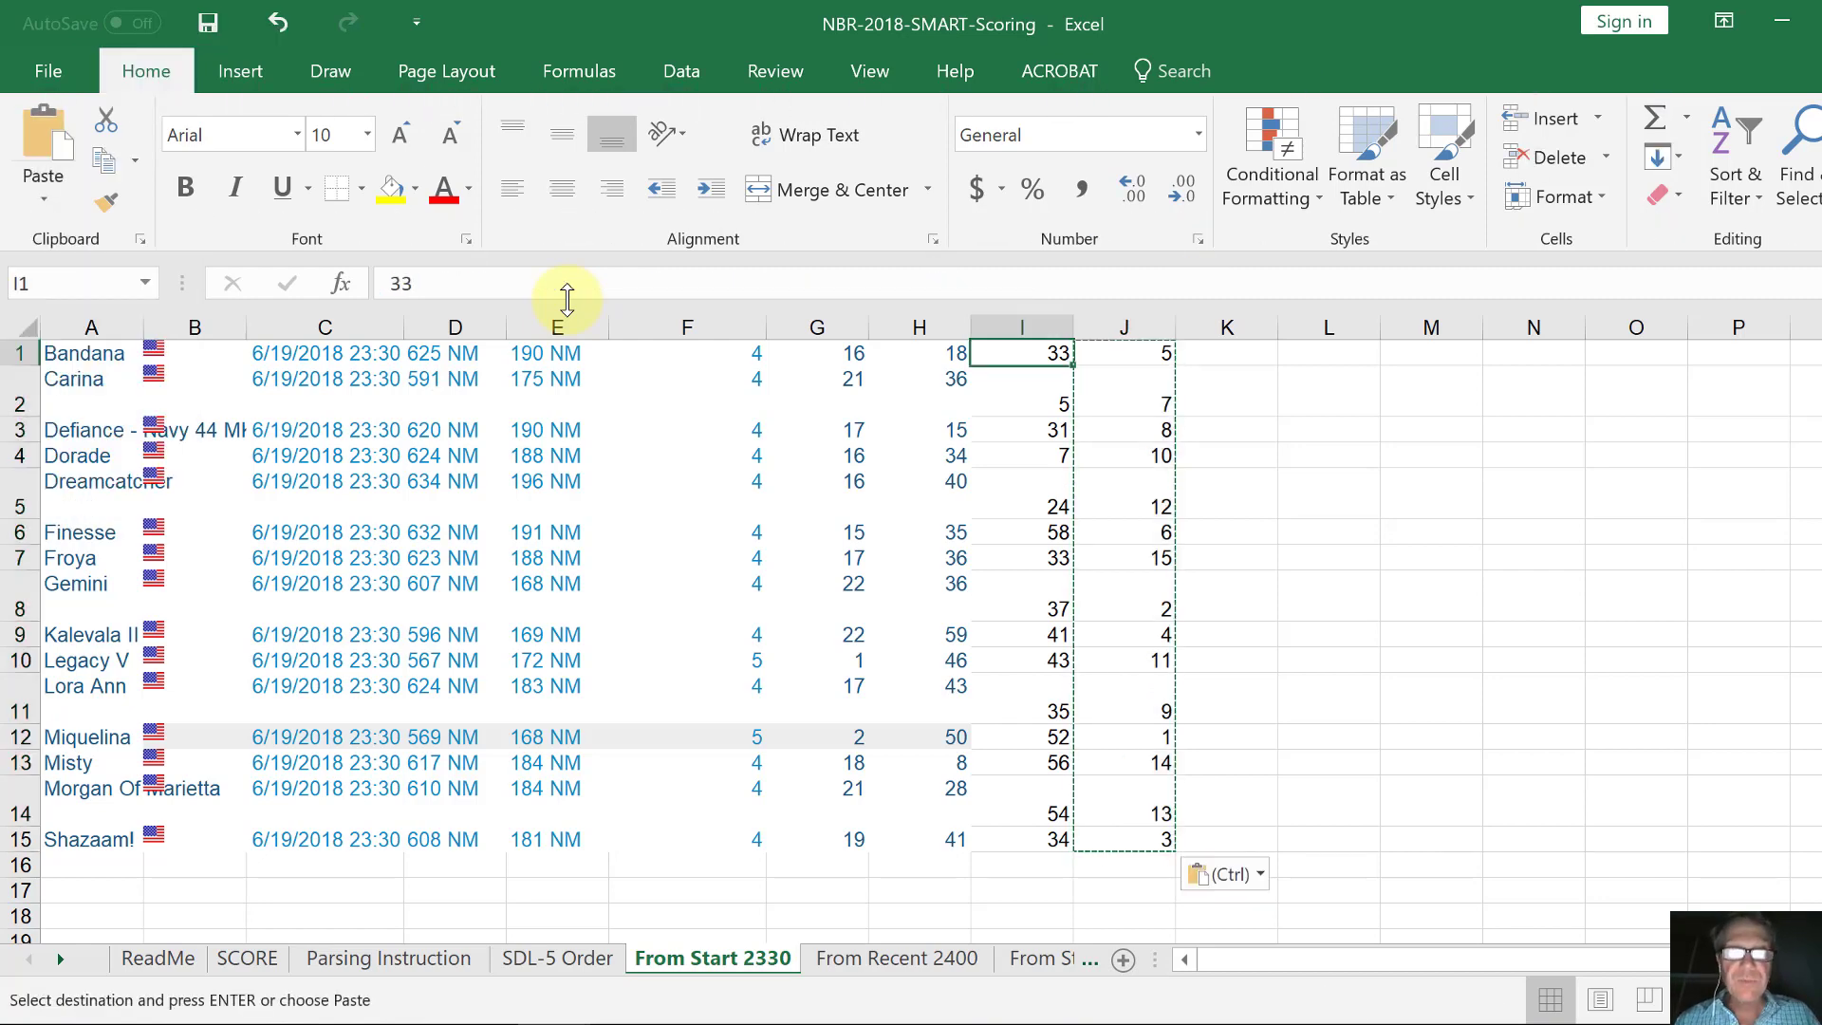
{"action": "key", "text": "shift+space"}
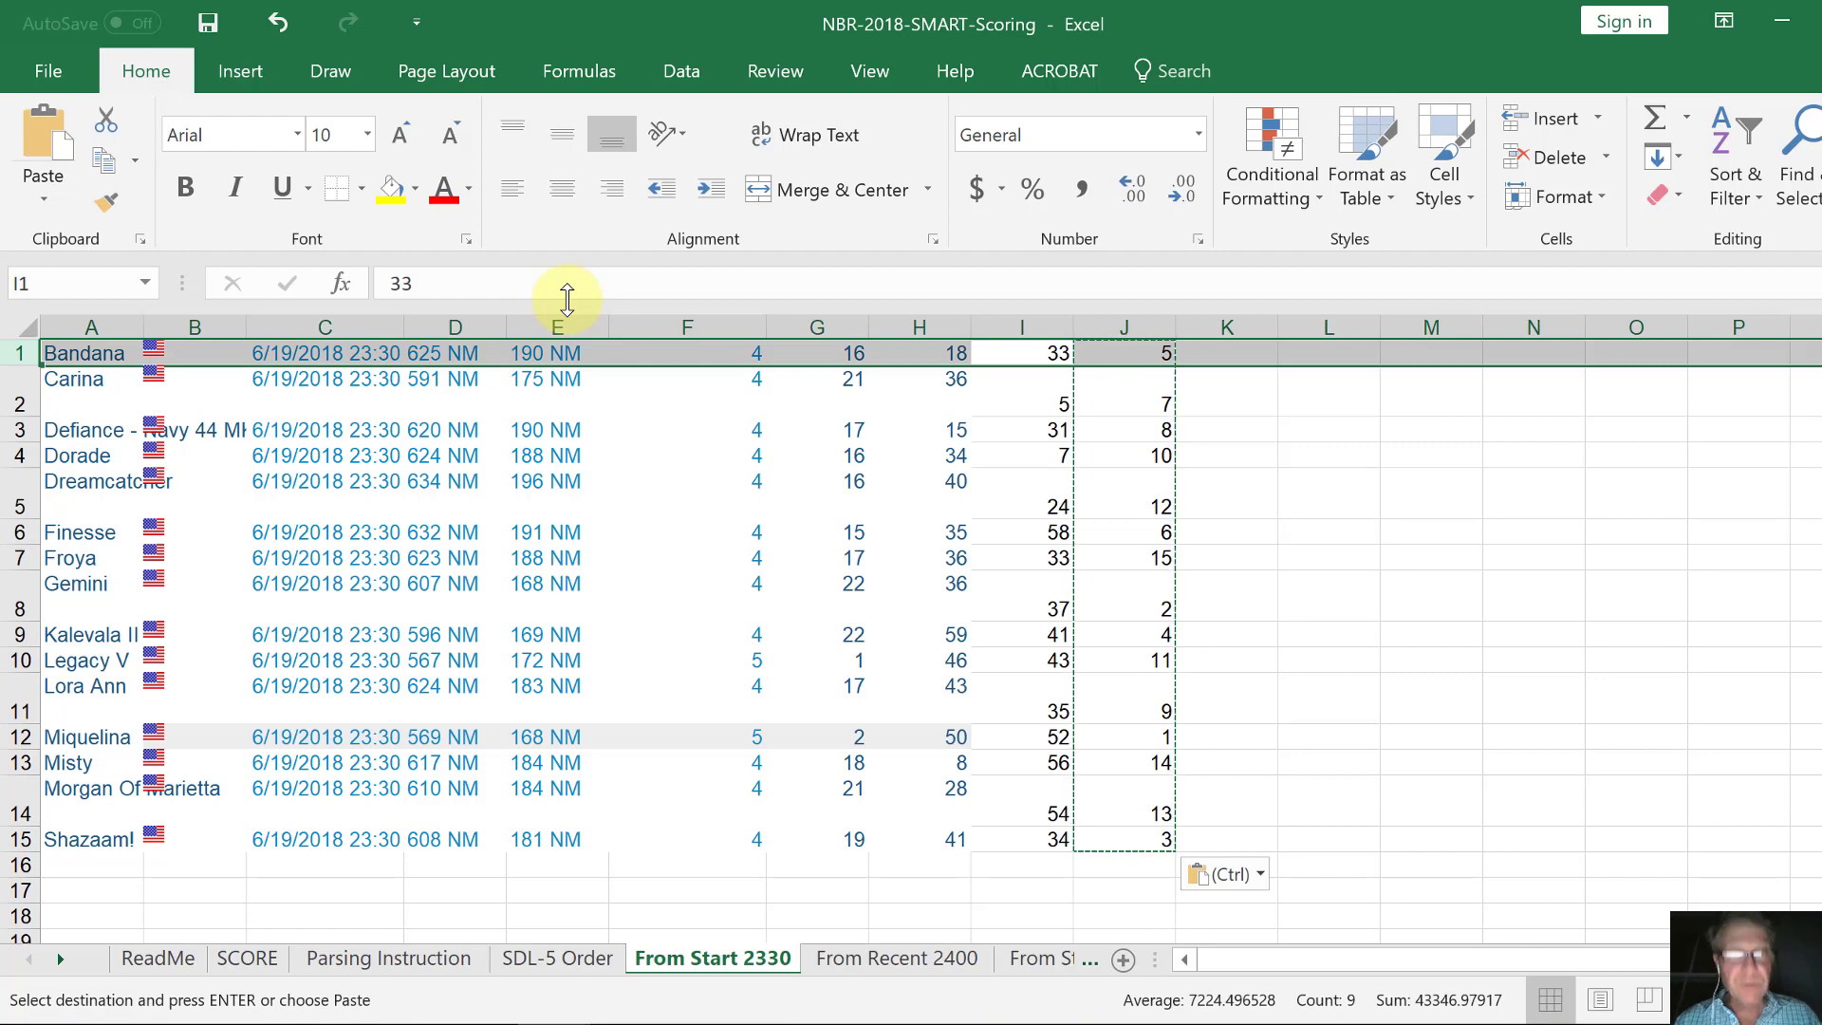
{"action": "key", "text": "Left"}
{"action": "key", "text": "Right"}
{"action": "key", "text": "Left"}
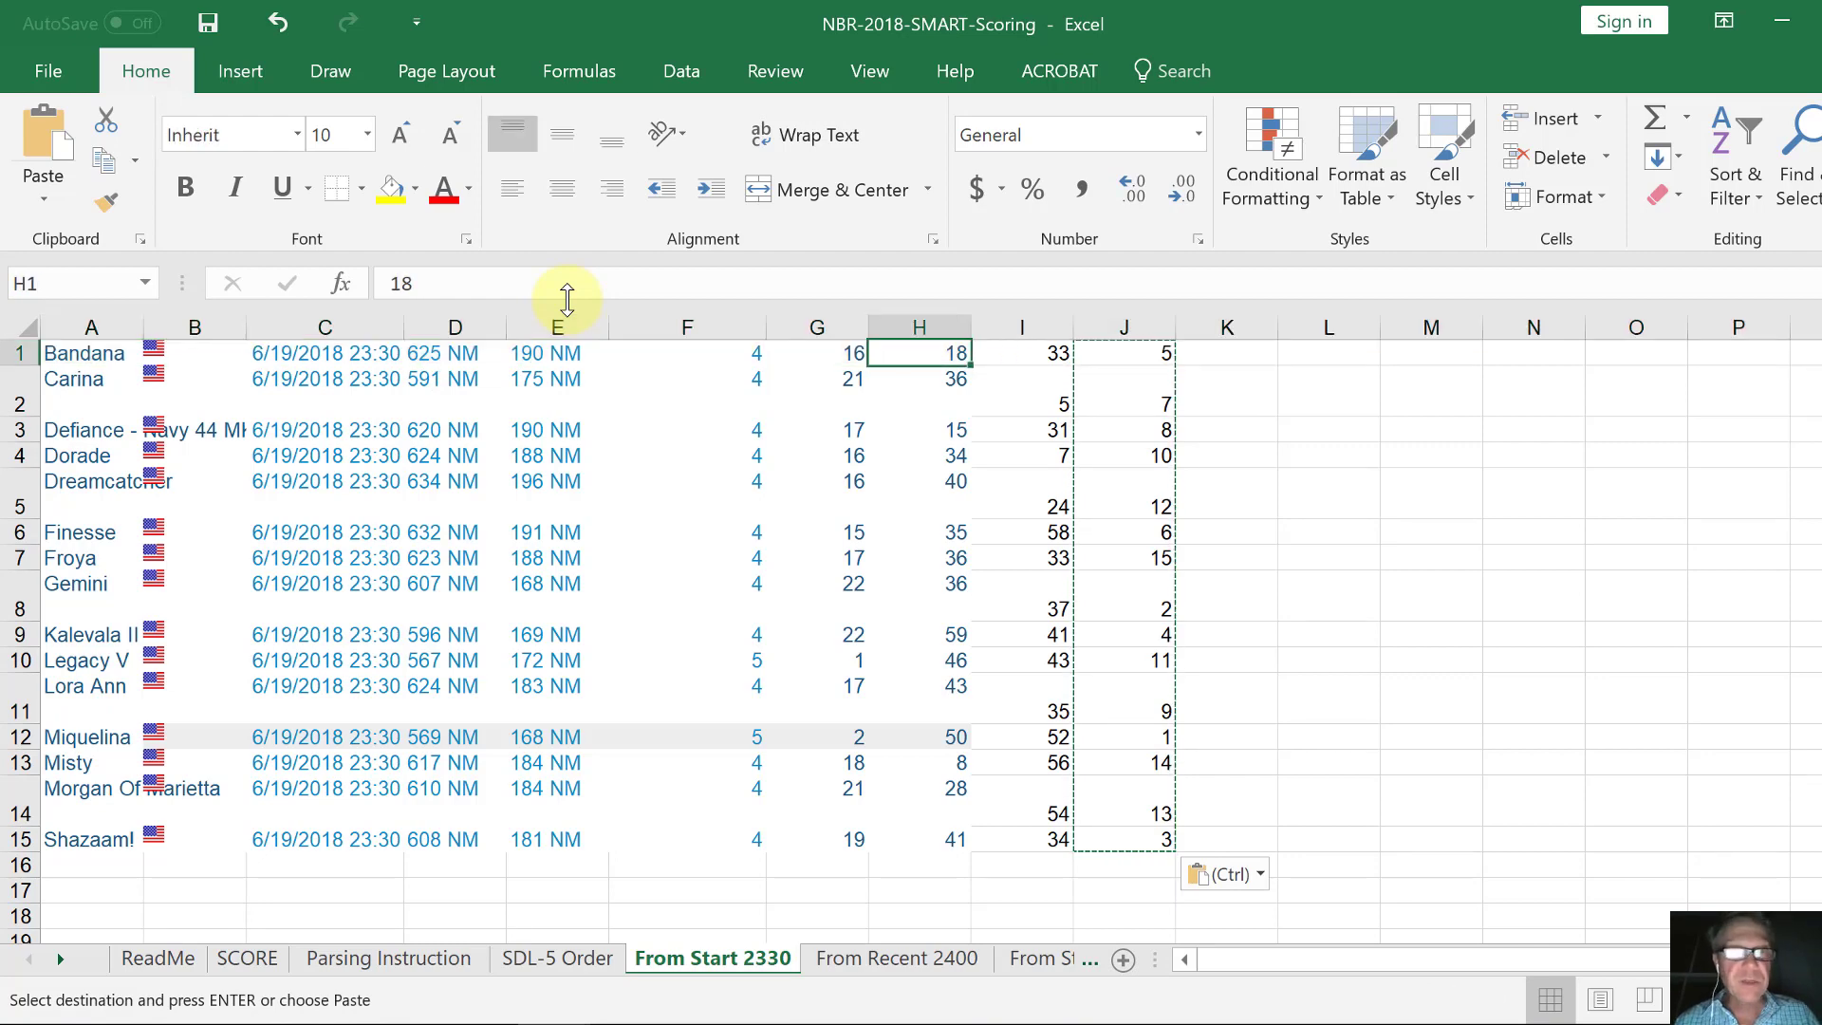
{"action": "key", "text": "shift+space"}
{"action": "key", "text": "shift+Down"}
{"action": "key", "text": "shift+Down"}
{"action": "key", "text": "shift+Down"}
{"action": "key", "text": "shift+Down"}
{"action": "key", "text": "shift+Down"}
{"action": "key", "text": "shift+Down"}
{"action": "key", "text": "shift+Down"}
{"action": "key", "text": "shift+Down"}
{"action": "key", "text": "shift+Down"}
{"action": "key", "text": "shift+Down"}
{"action": "key", "text": "shift+Down"}
{"action": "key", "text": "shift+Down"}
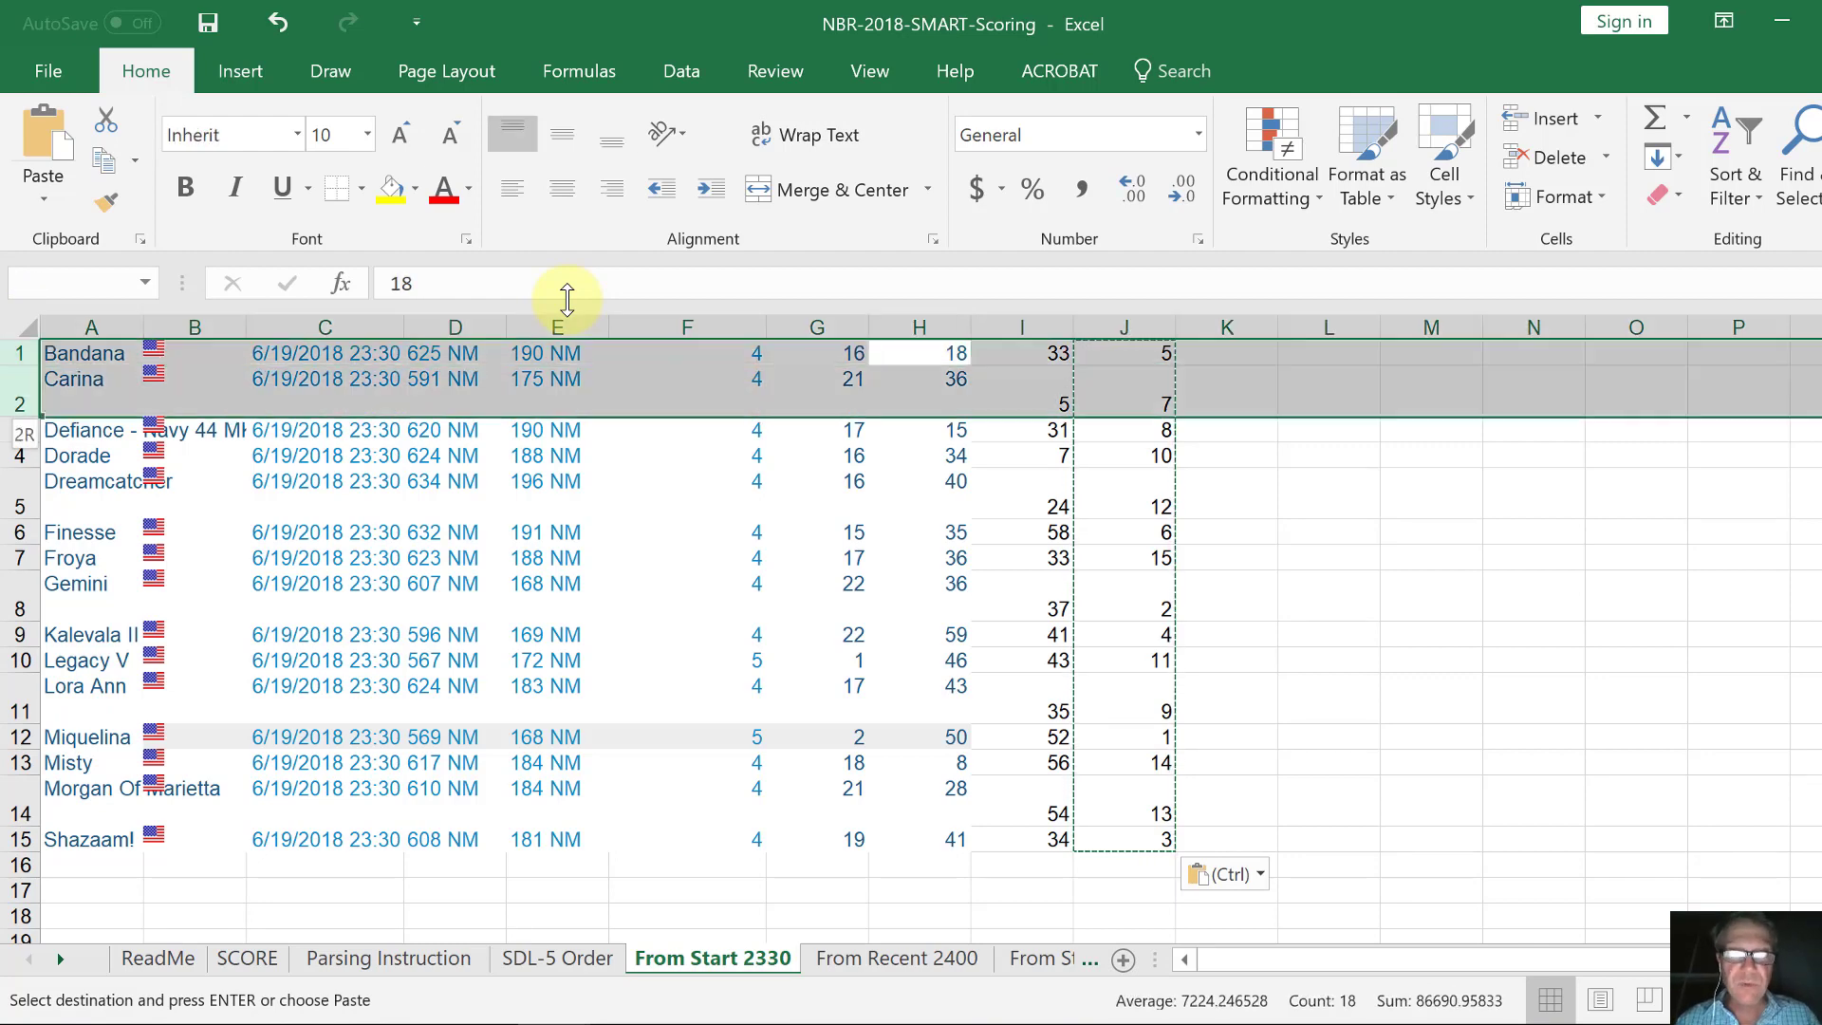
{"action": "key", "text": "shift+Down"}
{"action": "key", "text": "shift+Down"}
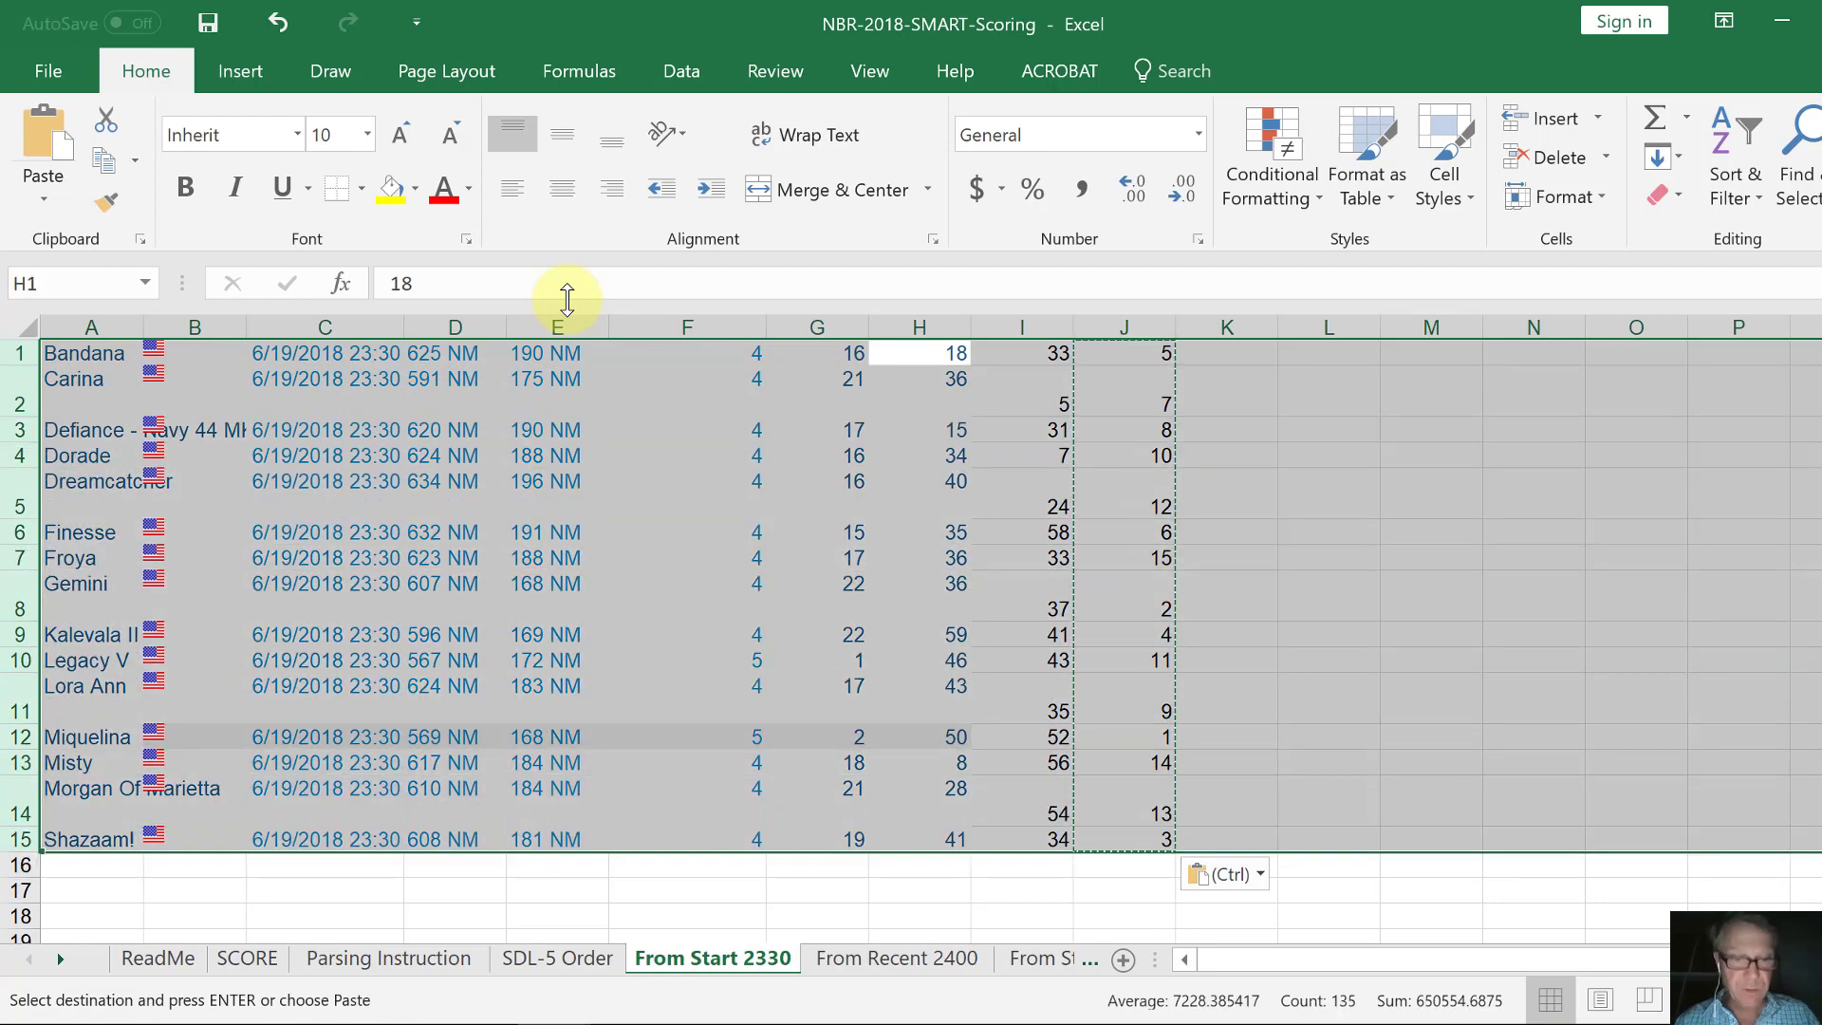
{"action": "key", "text": "alt"}
{"action": "key", "text": "a"}
{"action": "key", "text": "s"}
{"action": "key", "text": "s"}
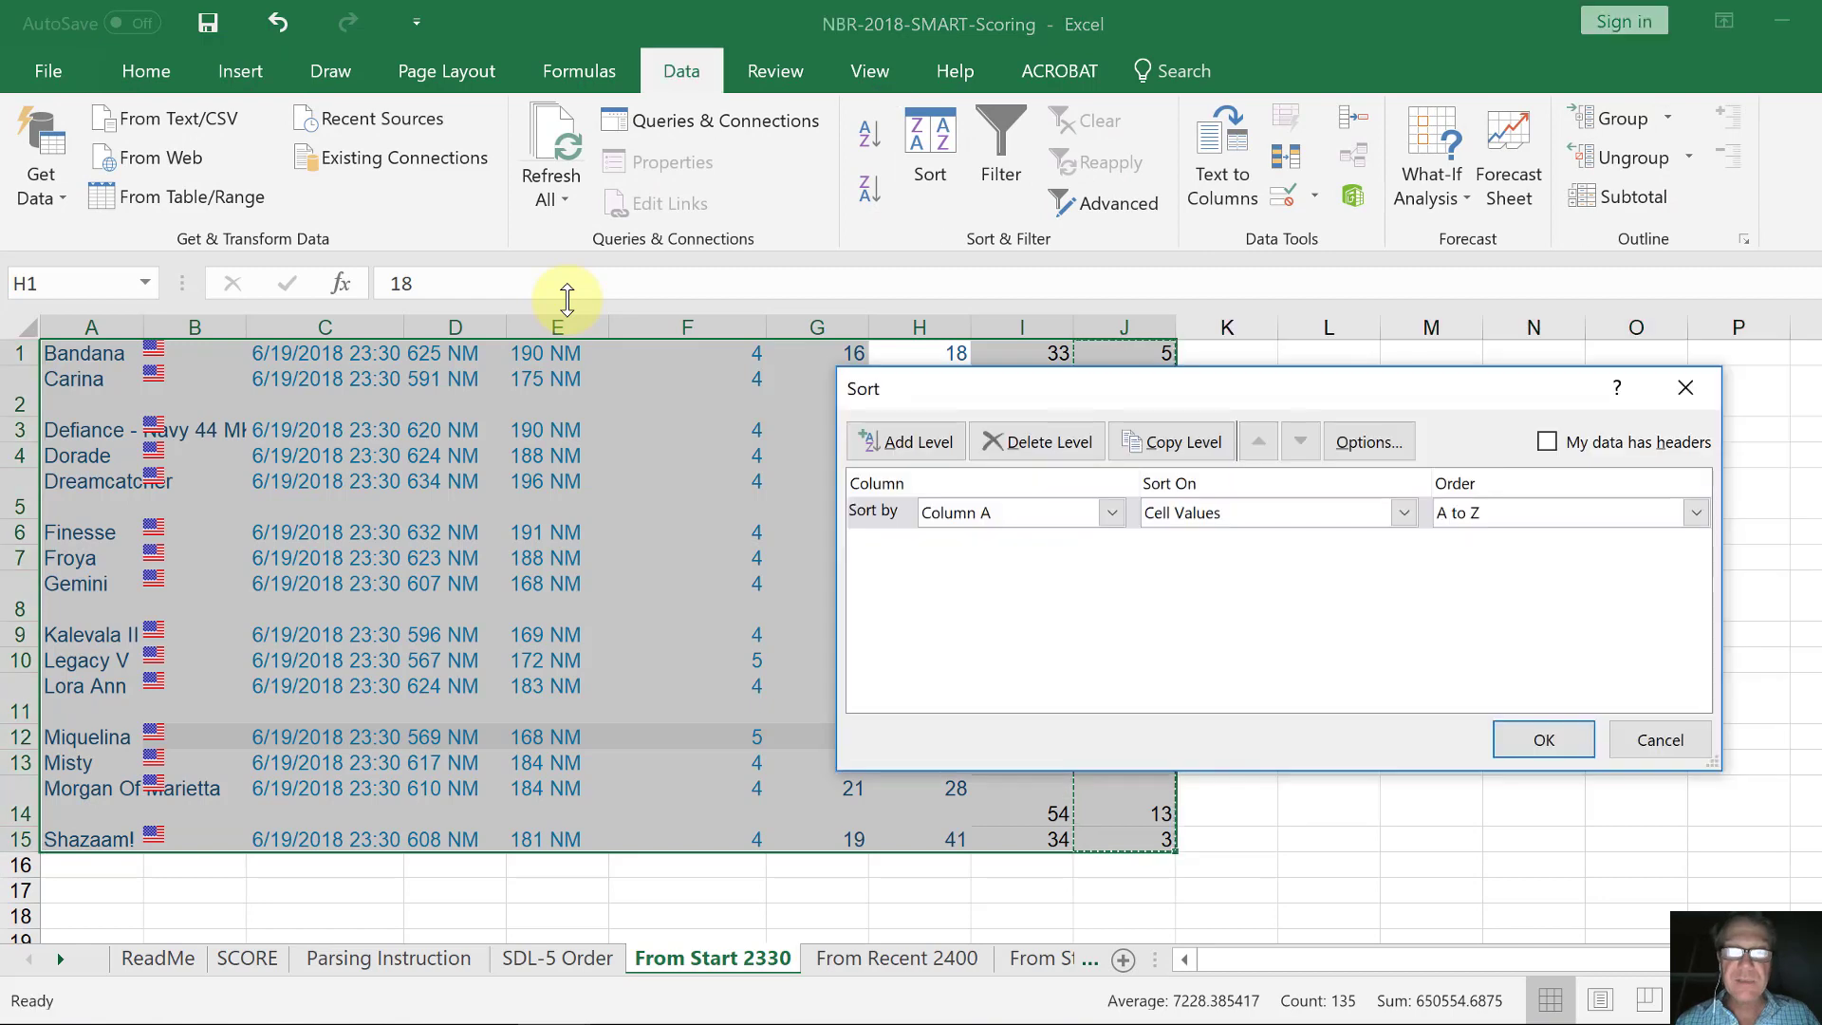
{"action": "left_click", "coordinate": [1101, 512]}
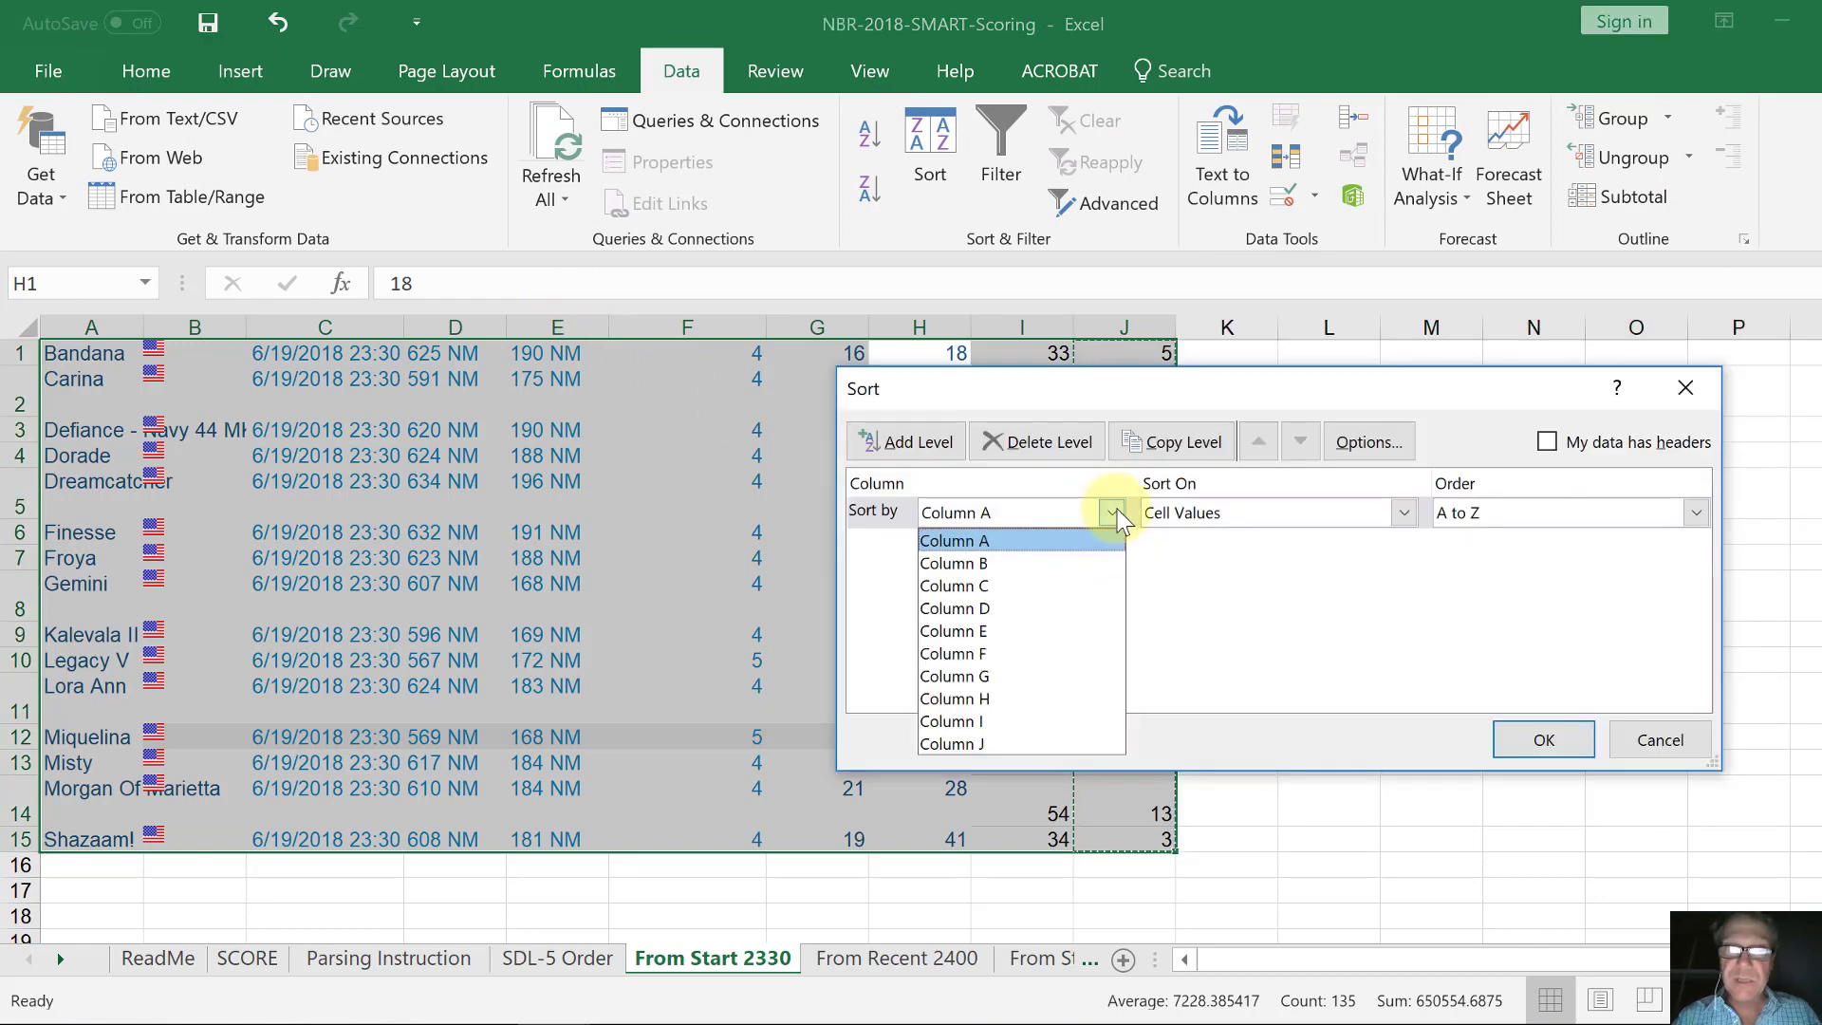
{"action": "left_click", "coordinate": [1044, 721]}
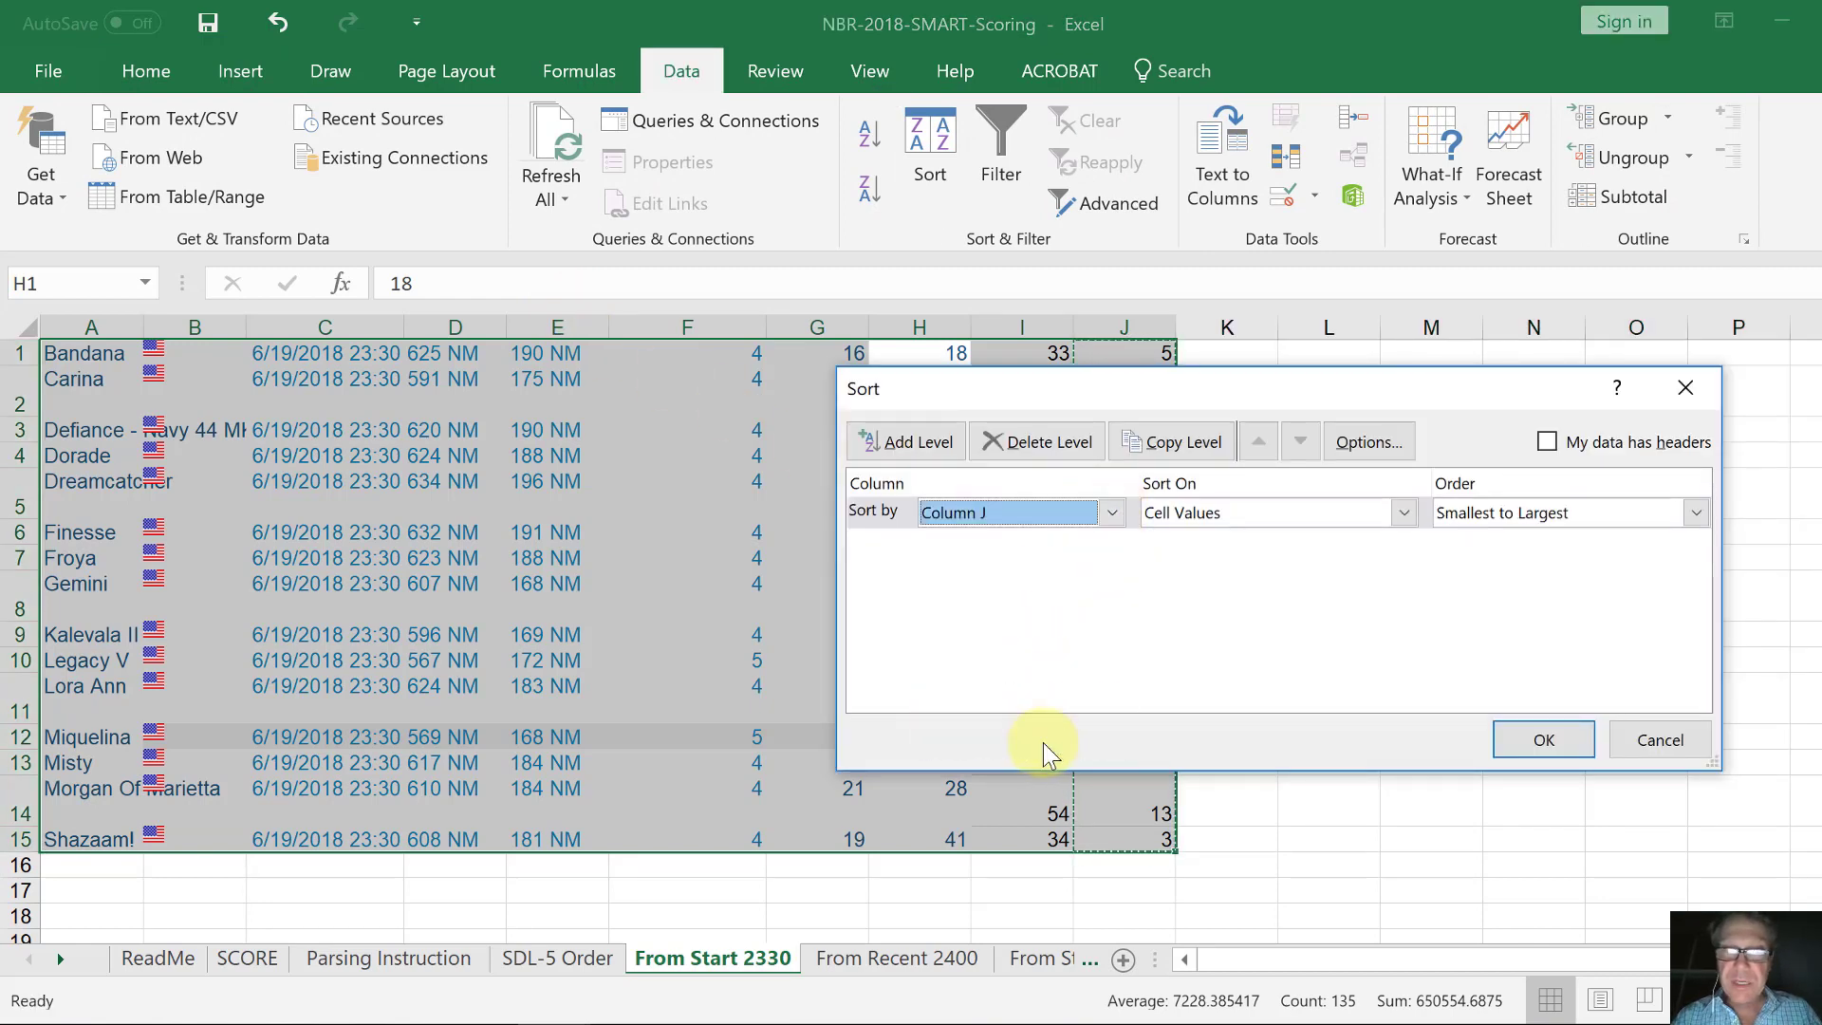
{"action": "left_click", "coordinate": [1545, 740]}
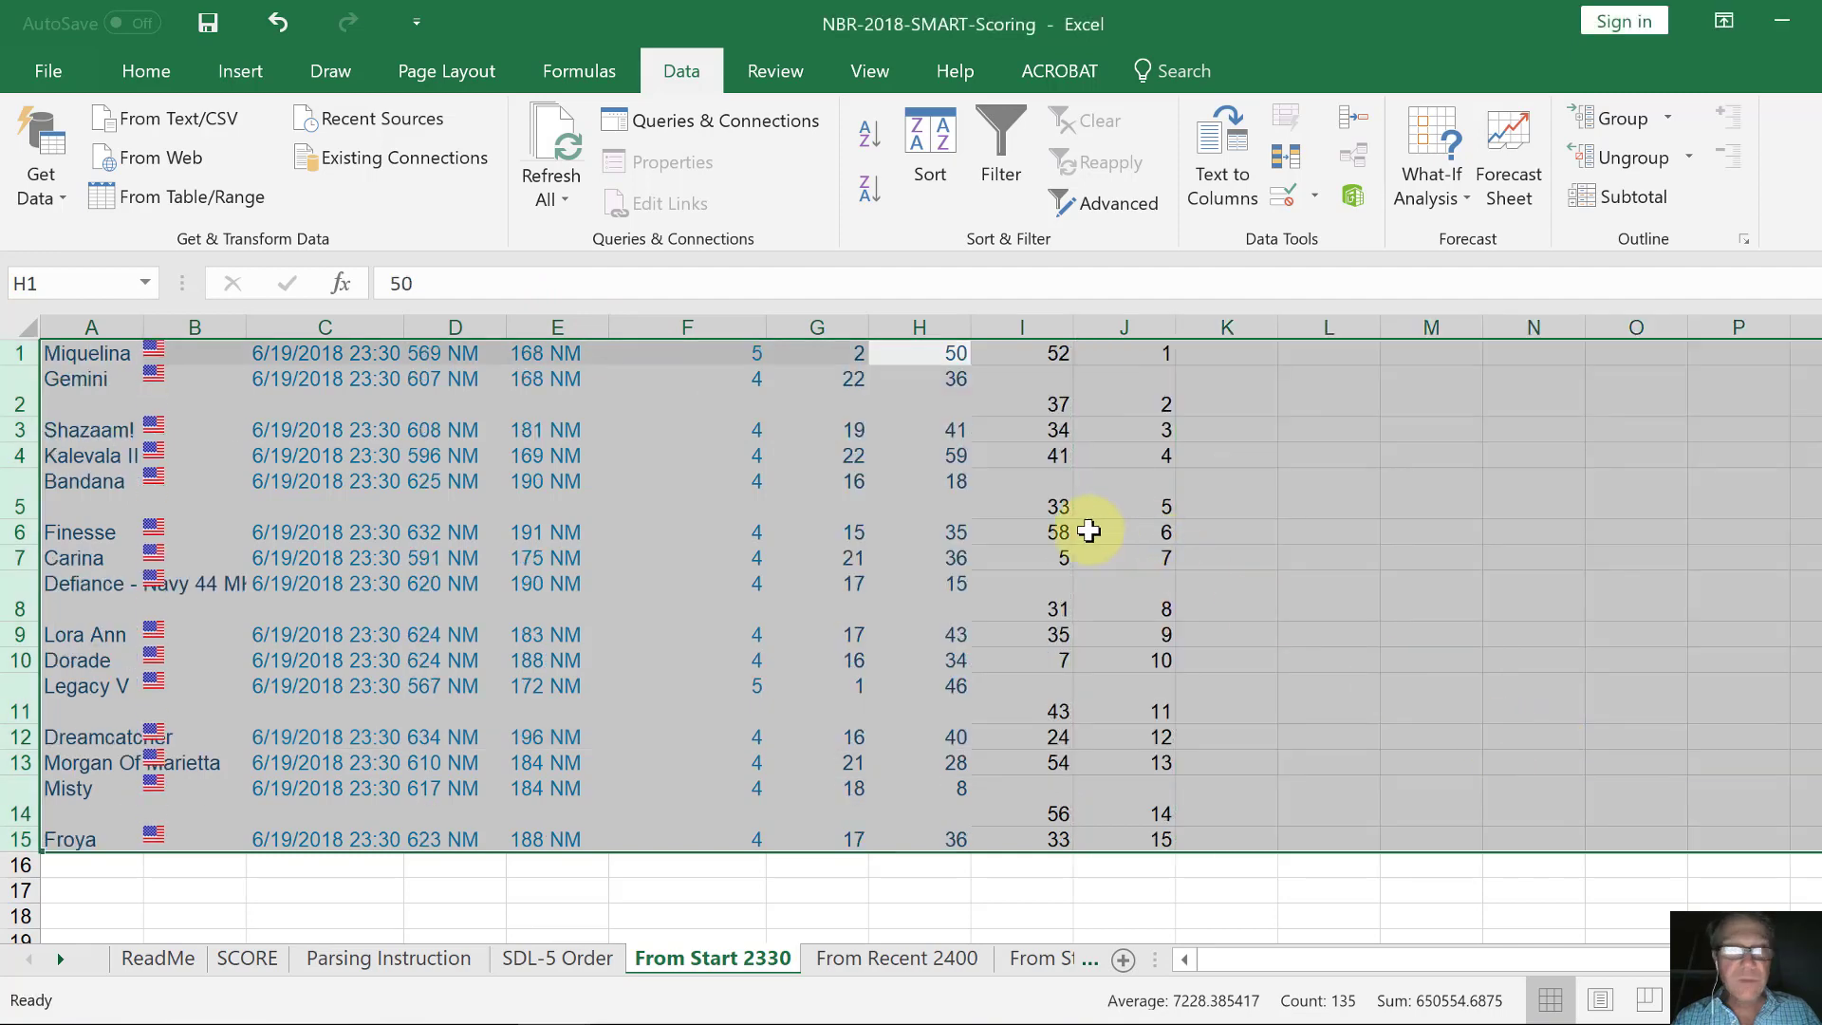
Copy the days, hours, minutes and seconds in F1:I15 of From Start 2330.
{"action": "left_click", "coordinate": [739, 356]}
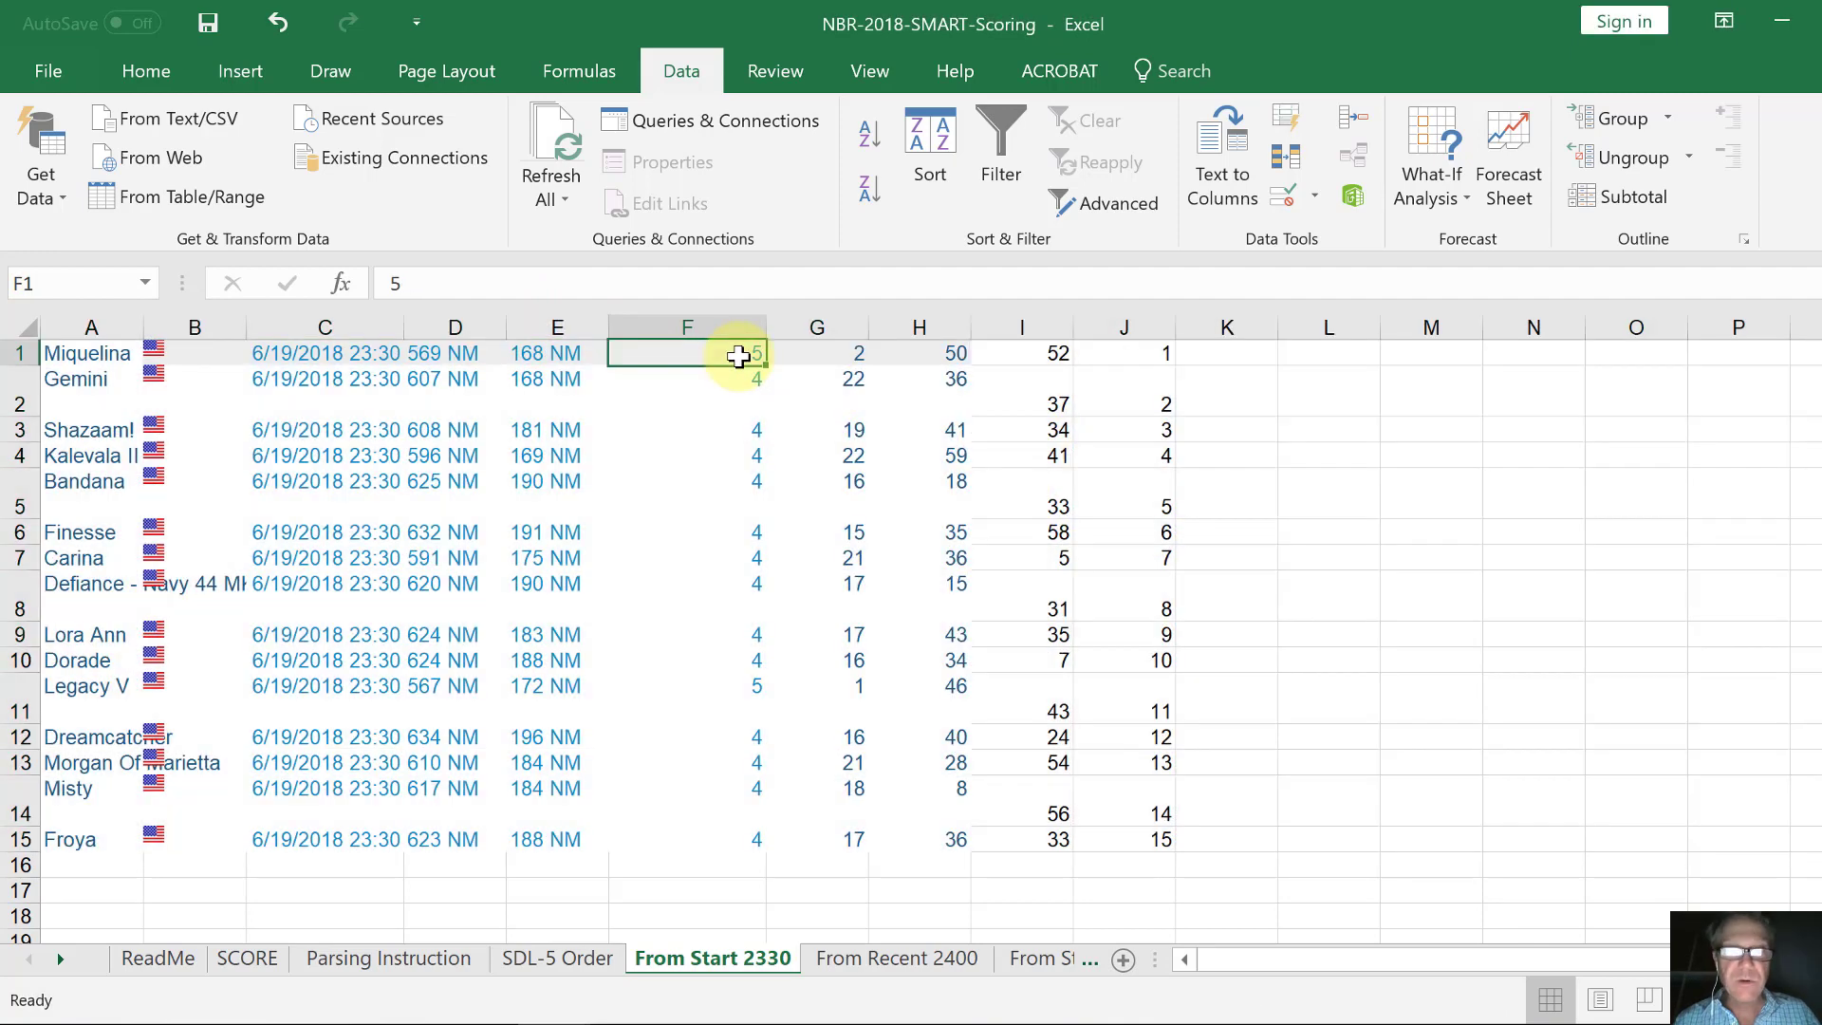
{"action": "key", "text": "shift+Right"}
{"action": "key", "text": "shift+Right"}
{"action": "key", "text": "shift+Right"}
{"action": "key", "text": "shift+Down"}
{"action": "key", "text": "shift+Down"}
{"action": "key", "text": "shift+Down"}
{"action": "key", "text": "shift+Down"}
{"action": "key", "text": "shift+Down"}
{"action": "key", "text": "shift+Down"}
{"action": "key", "text": "shift+Down"}
{"action": "key", "text": "shift+Down"}
{"action": "key", "text": "shift+Down"}
{"action": "key", "text": "shift+Down"}
{"action": "key", "text": "shift+Down"}
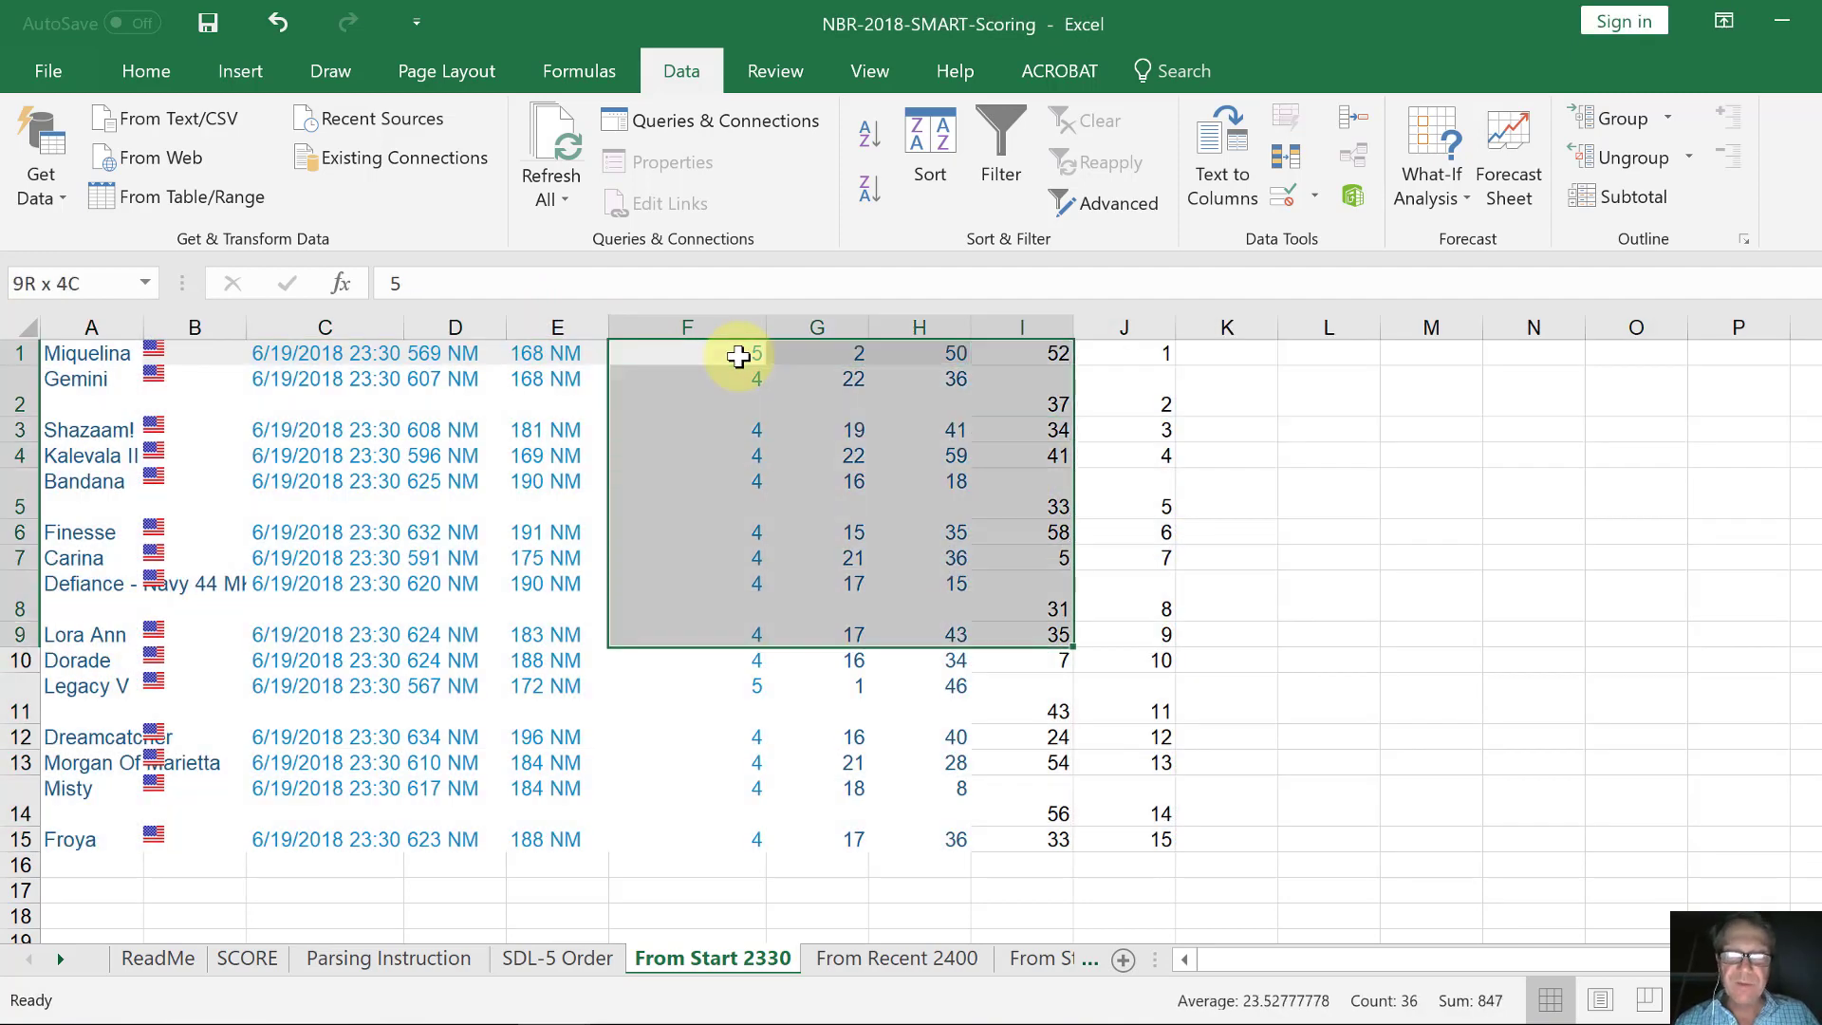
{"action": "key", "text": "shift+Down"}
{"action": "key", "text": "shift+Down"}
{"action": "key", "text": "shift+Down"}
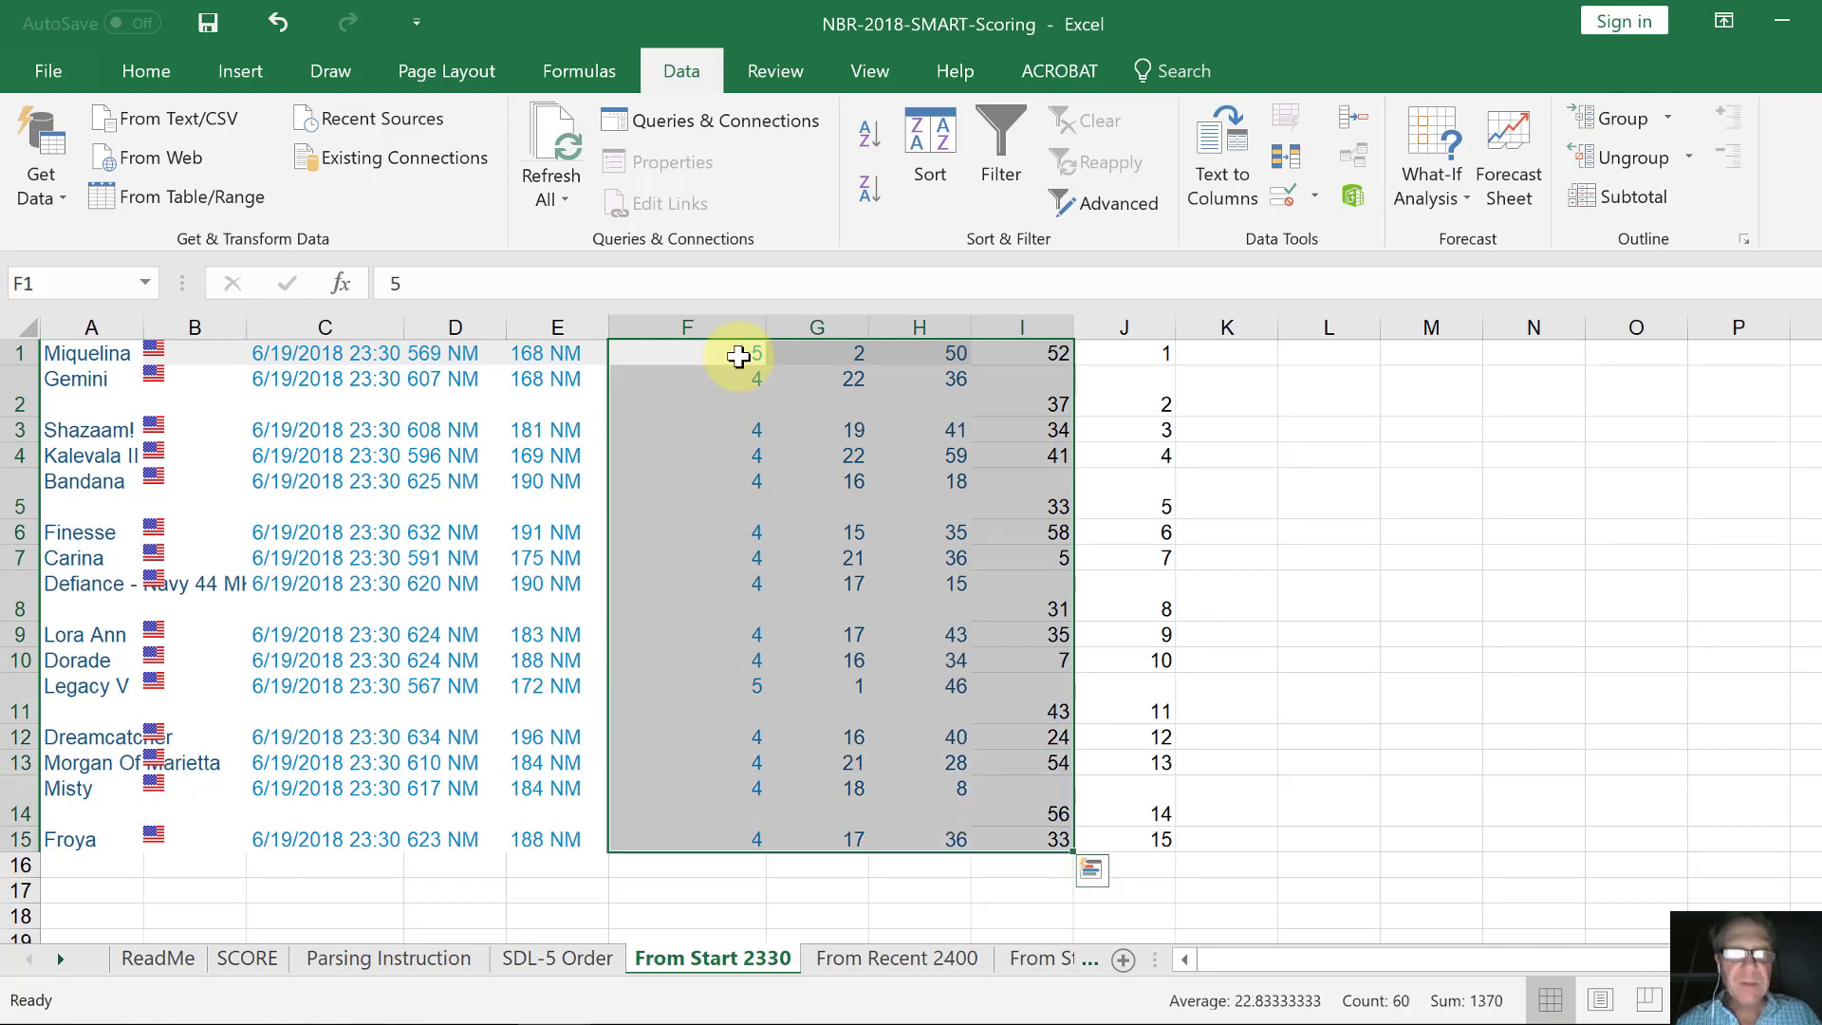
{"action": "key", "text": "ctrl+c"}
{"action": "key", "text": "alt"}
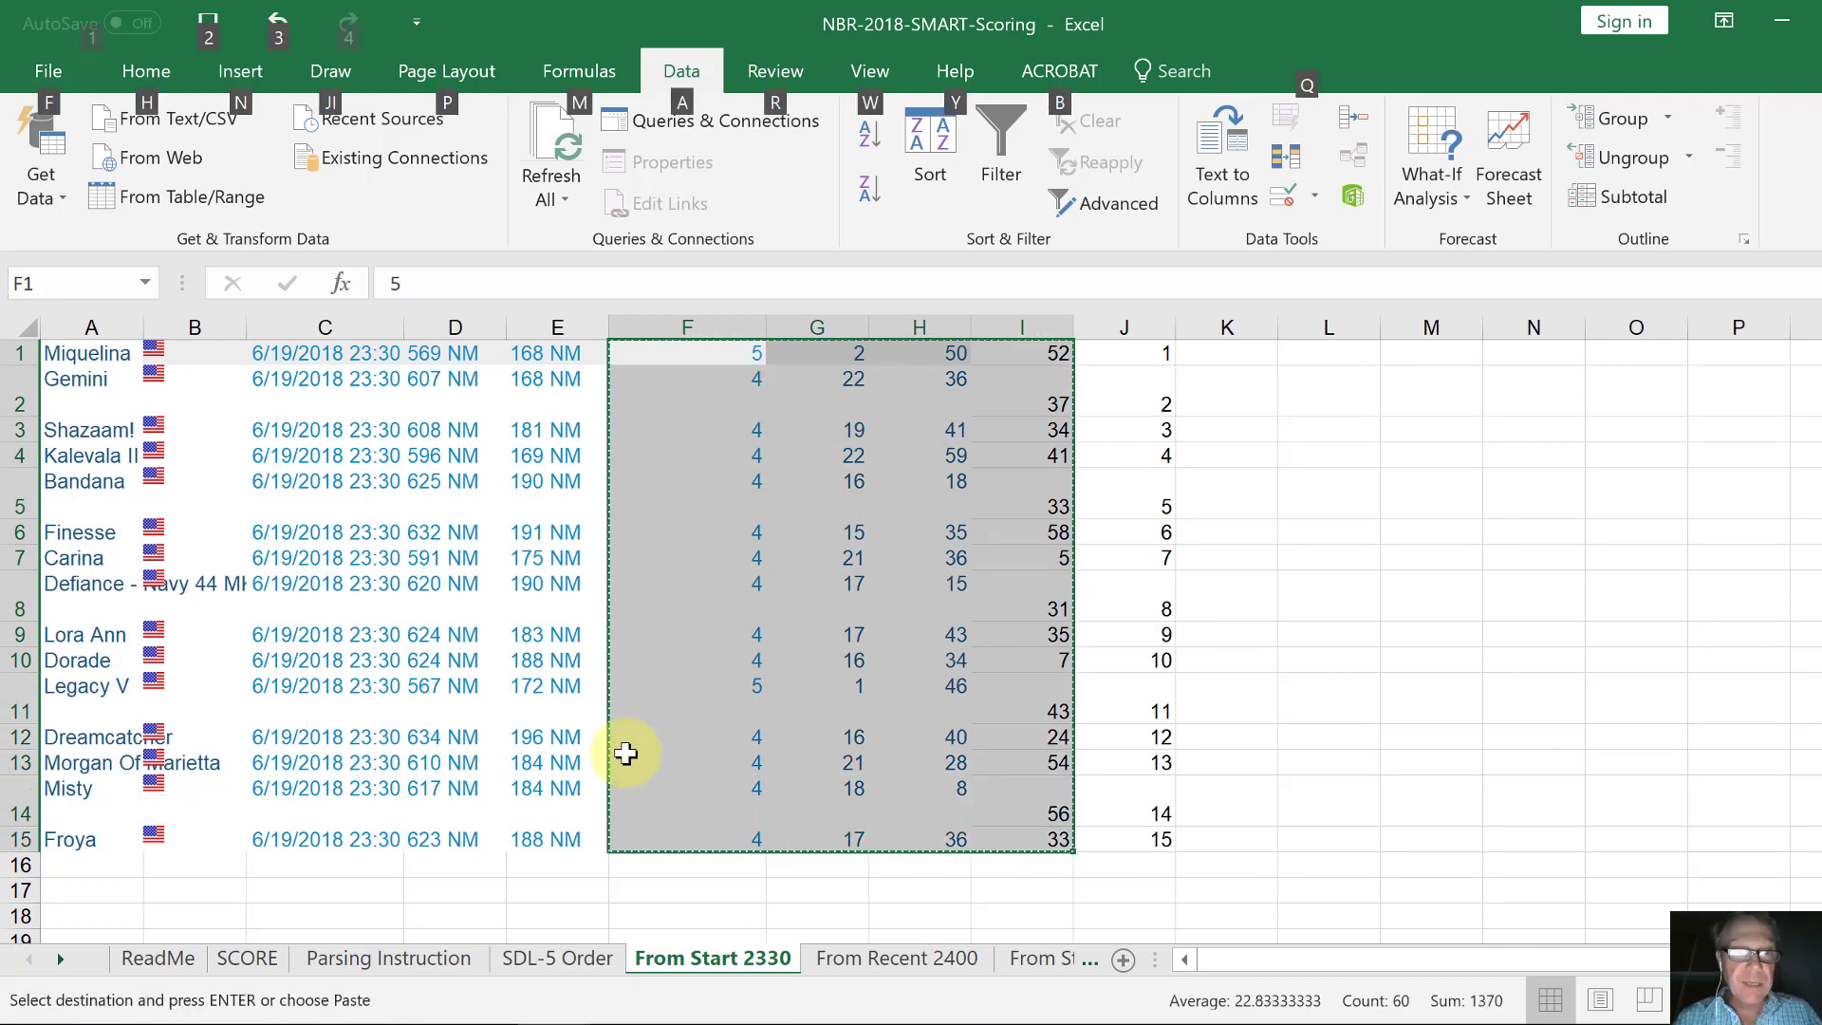
{"action": "key", "text": "Escape"}
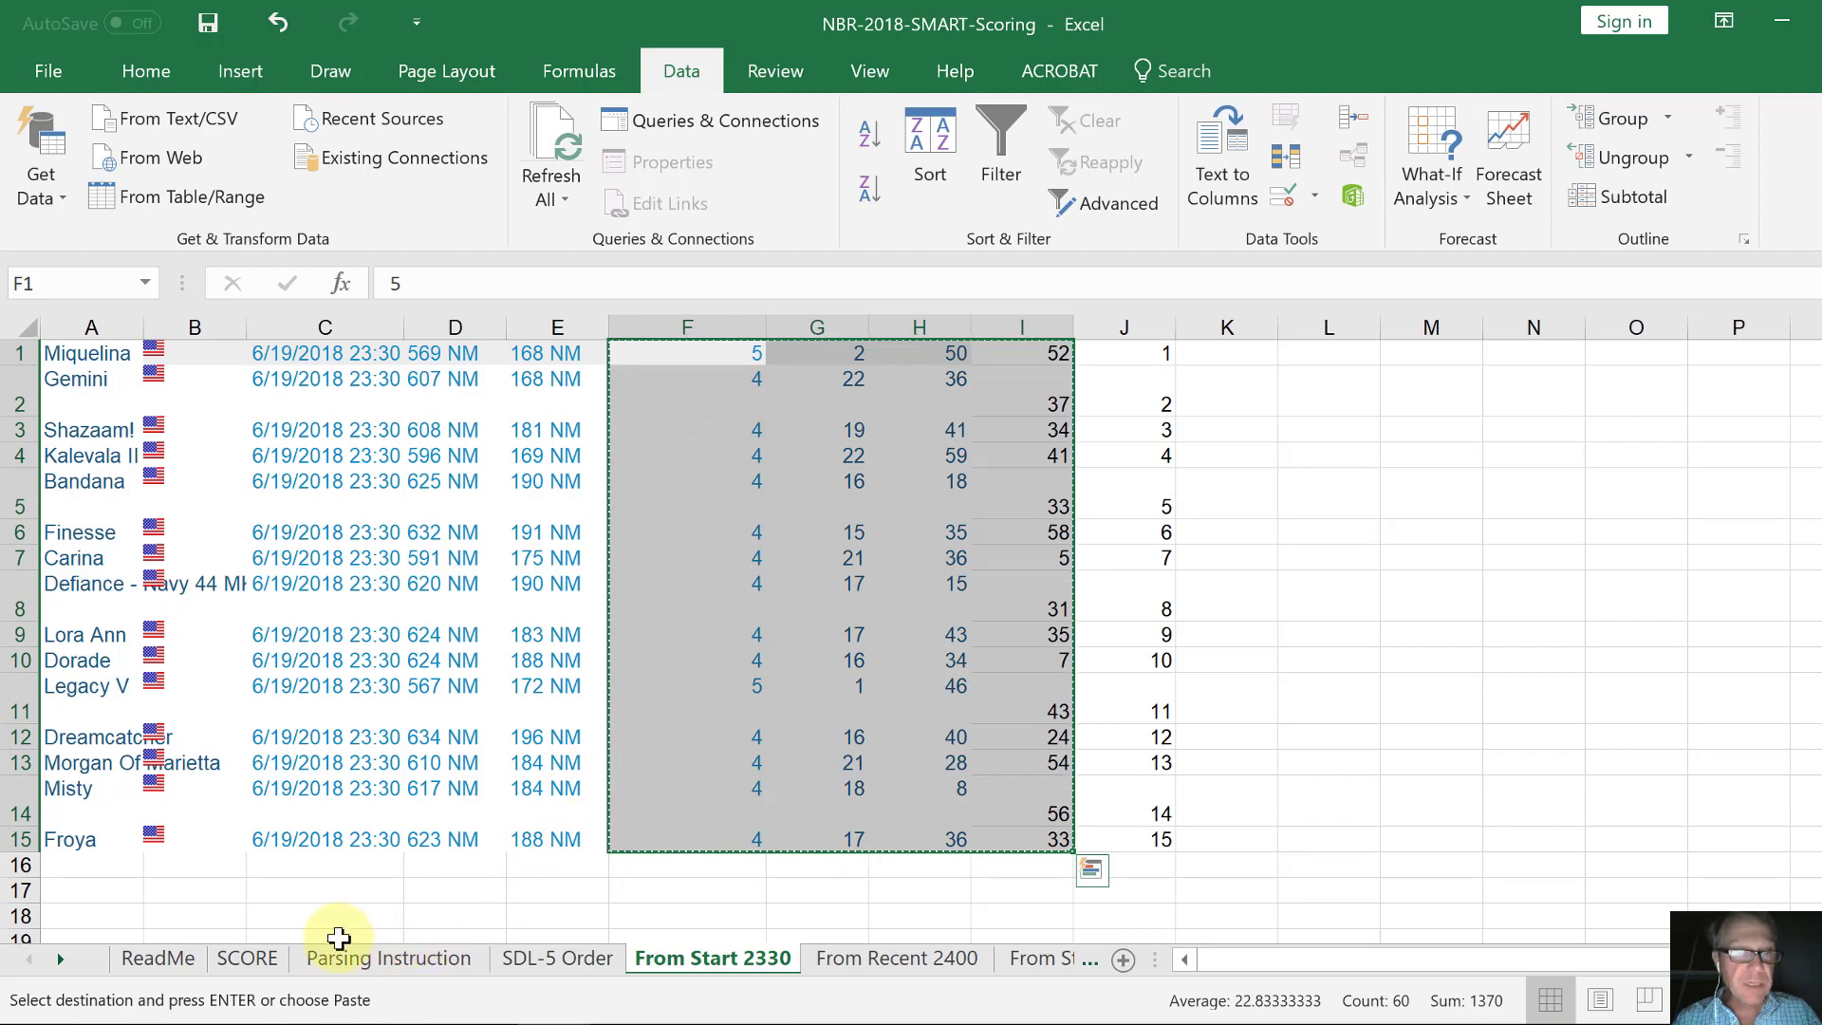
Paste the copied times as values into the class 5 Finish Time block of the SCORE sheet, starting at AA46.
{"action": "left_click", "coordinate": [249, 957]}
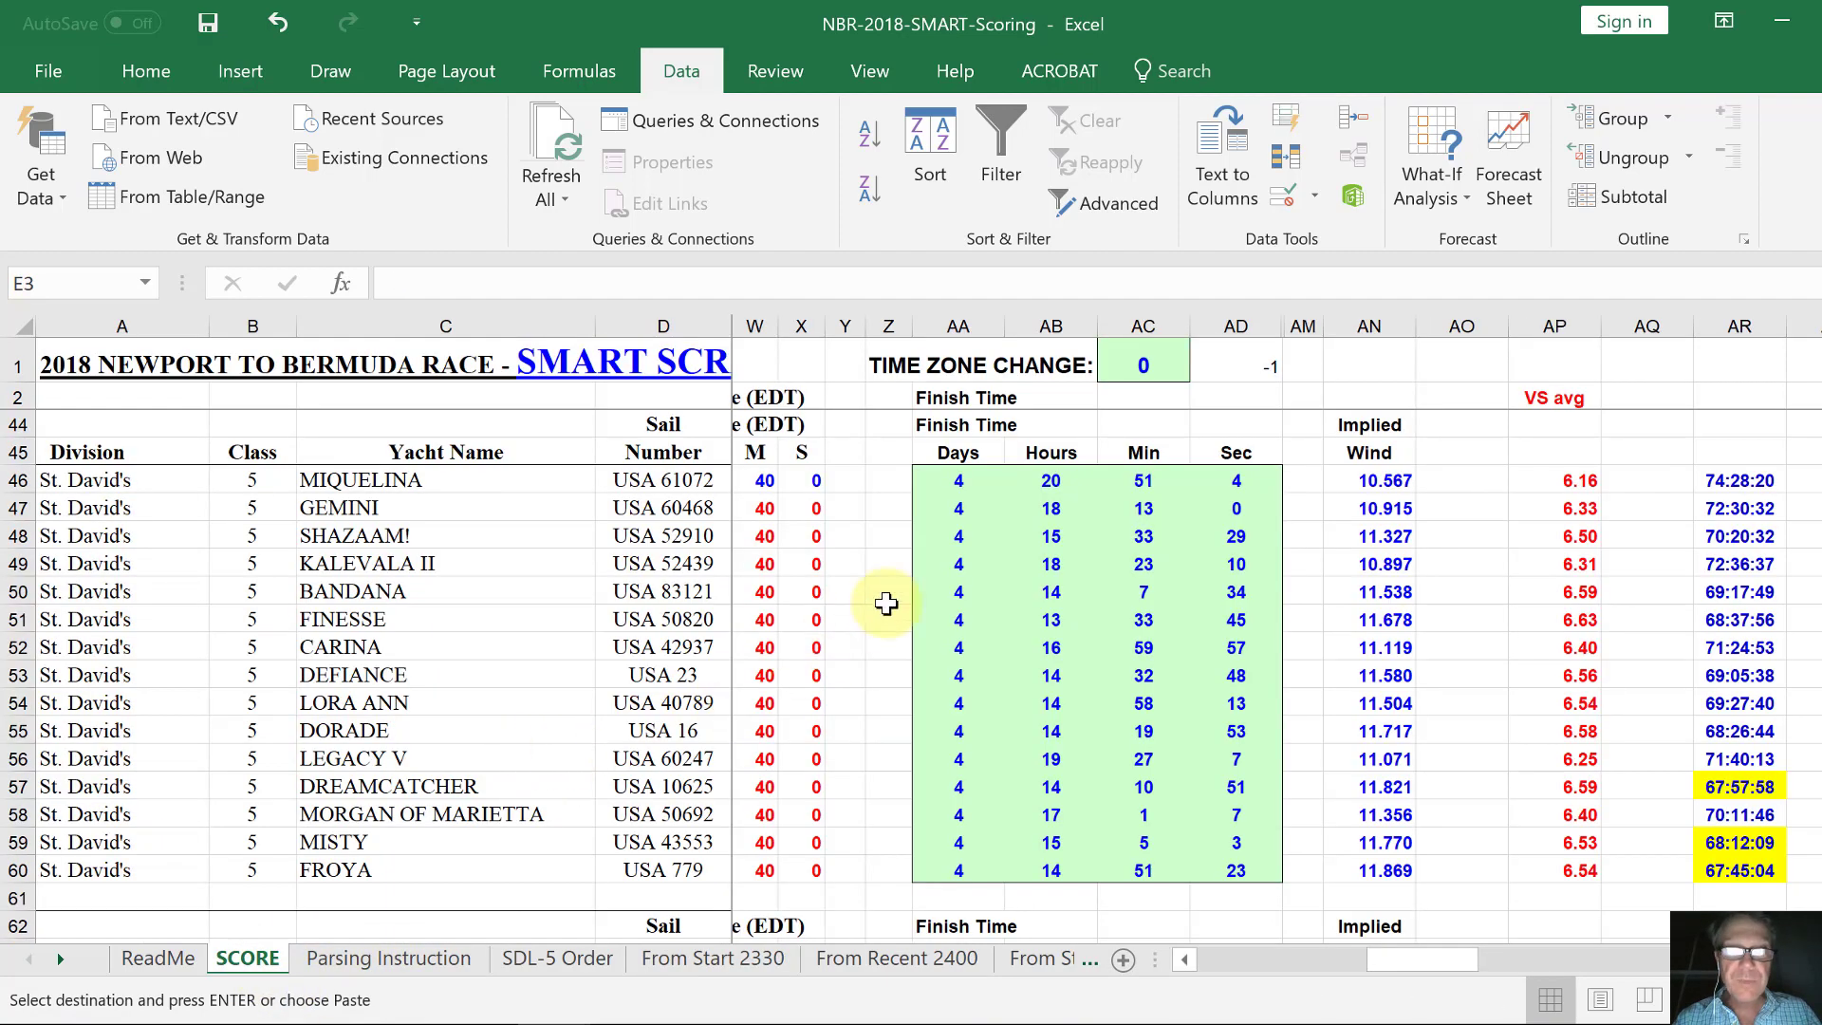
{"action": "left_click", "coordinate": [966, 480]}
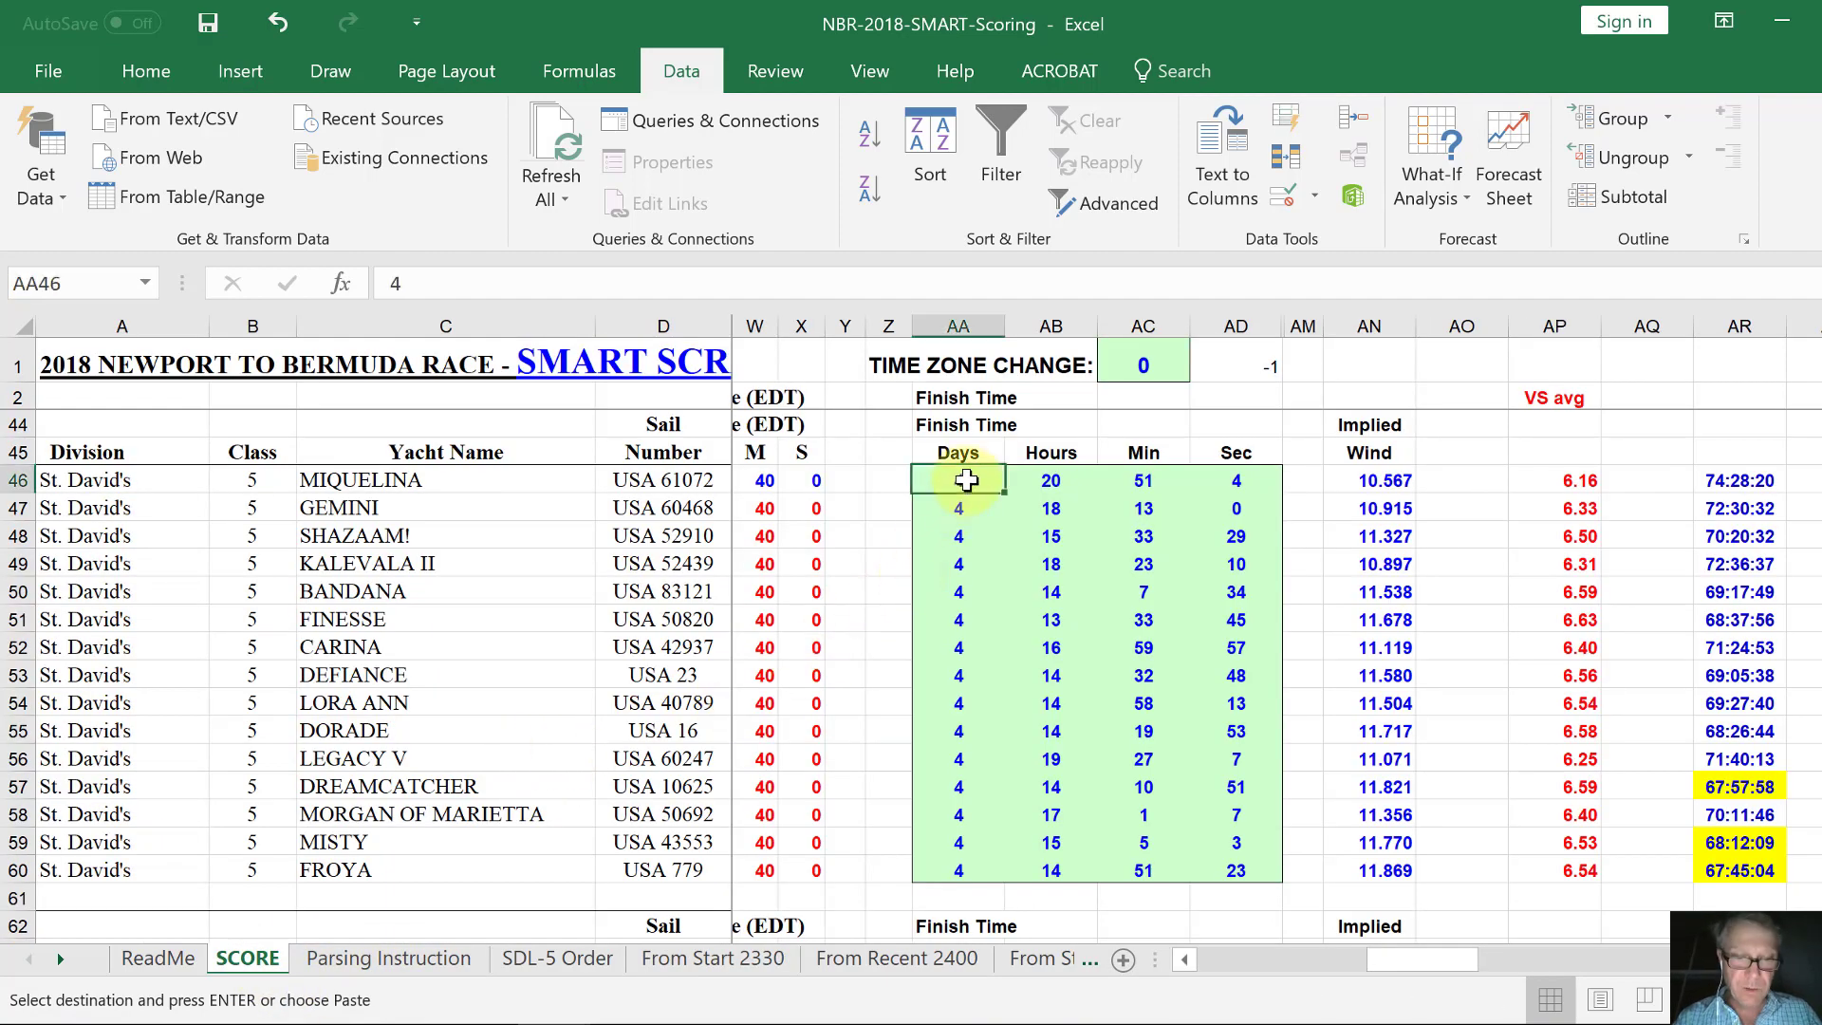
{"action": "key", "text": "alt"}
{"action": "key", "text": "h"}
{"action": "key", "text": "v"}
{"action": "key", "text": "v"}
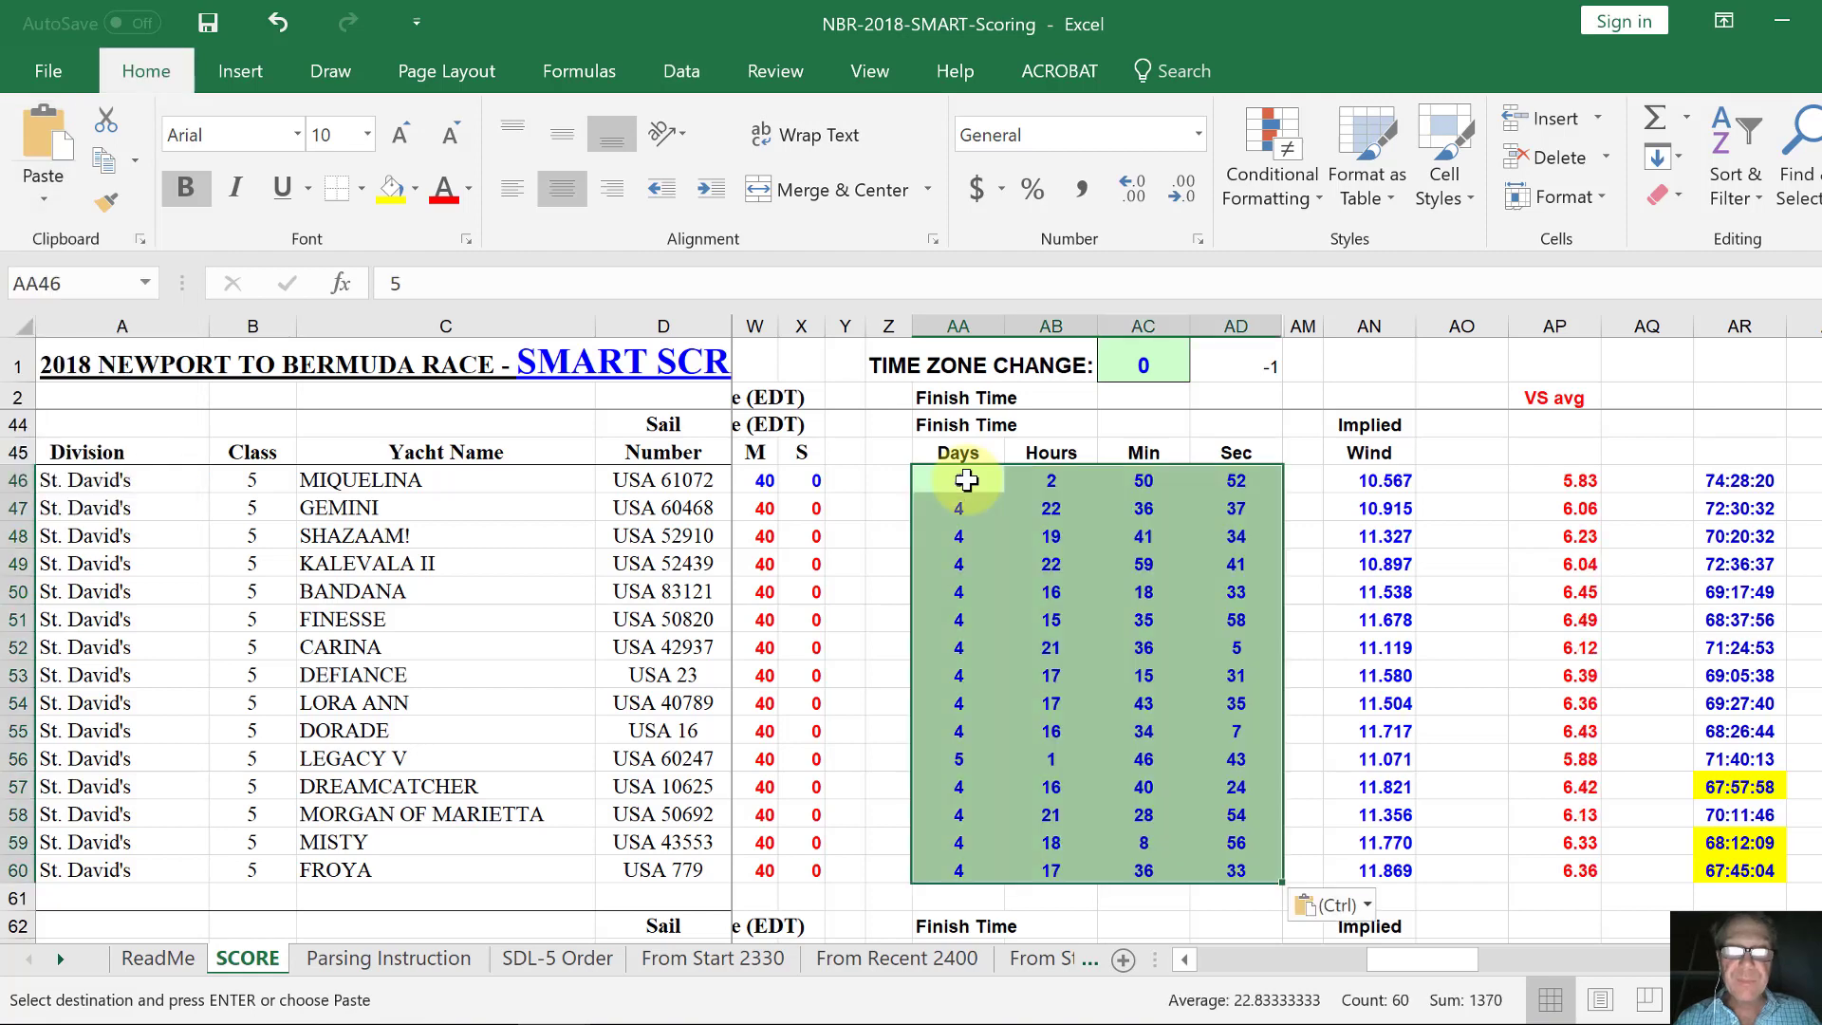
{"action": "key", "text": "Down"}
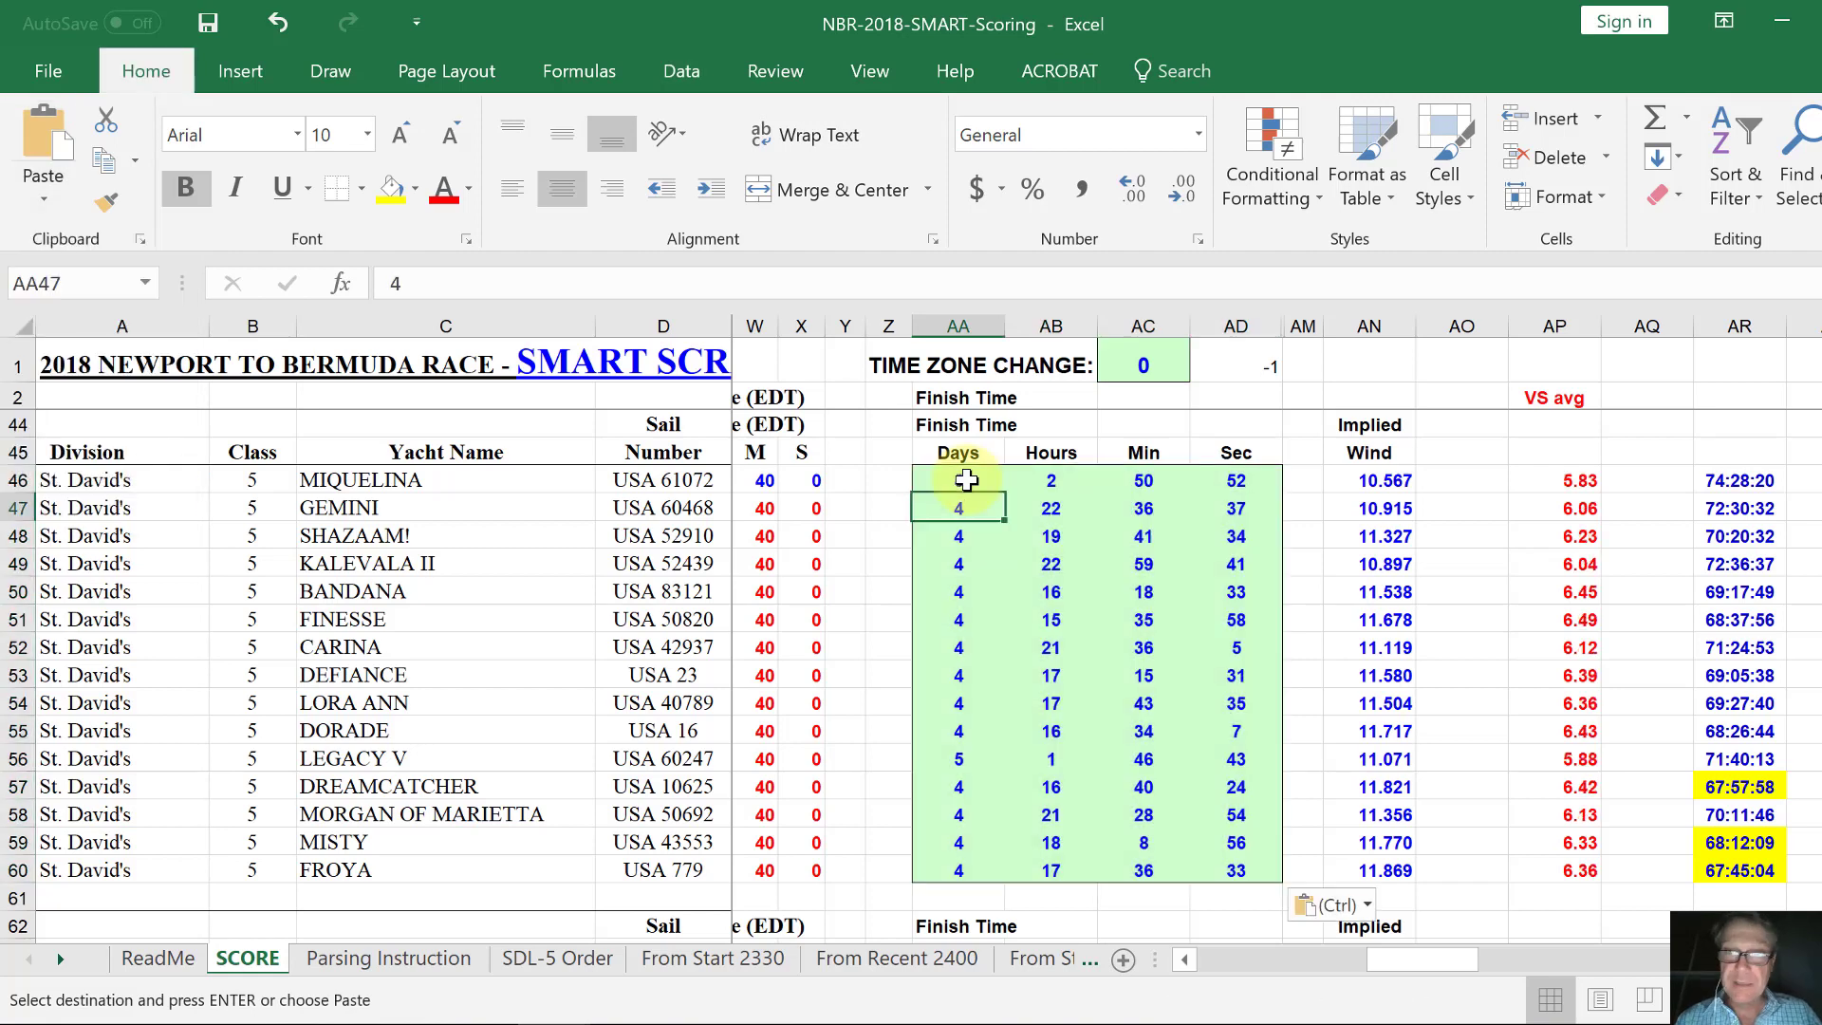
{"action": "key", "text": "Left"}
{"action": "key", "text": "Up"}
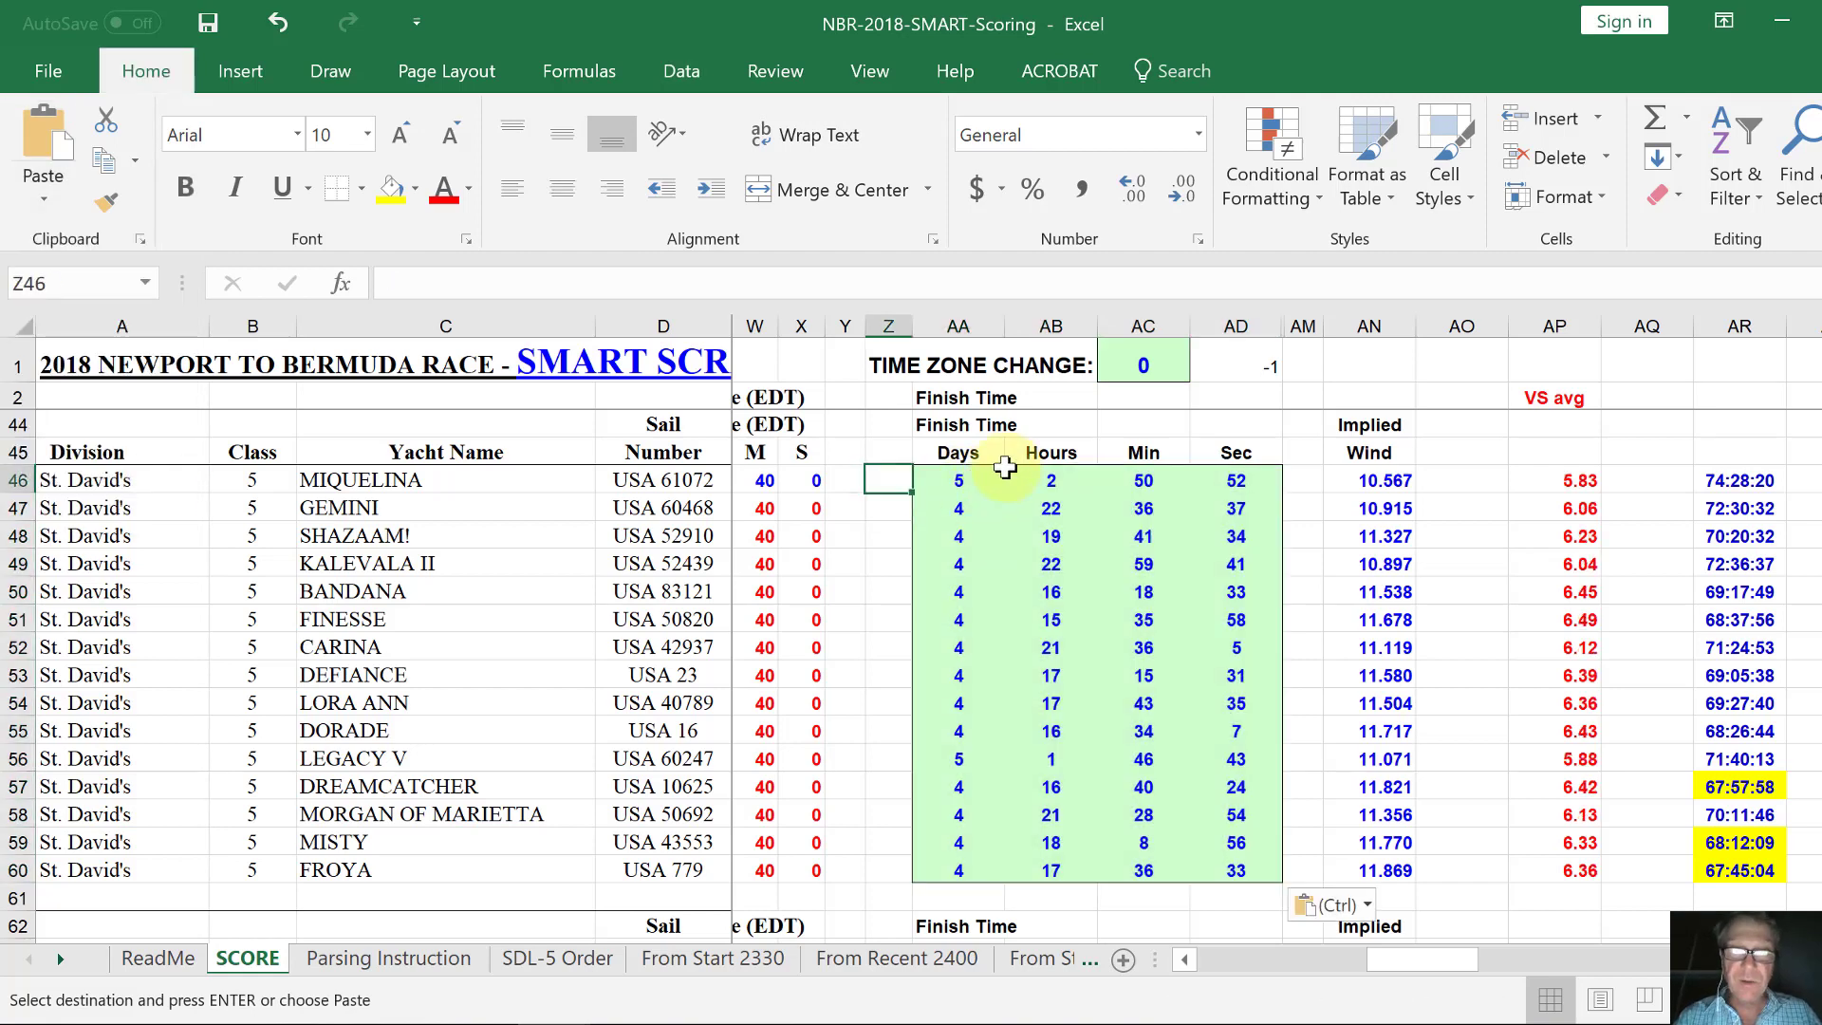
Paste the copied finish times as values once more over the class 5 Finish Time block, starting at AA46.
{"action": "left_click", "coordinate": [963, 484]}
{"action": "key", "text": "shift+Right"}
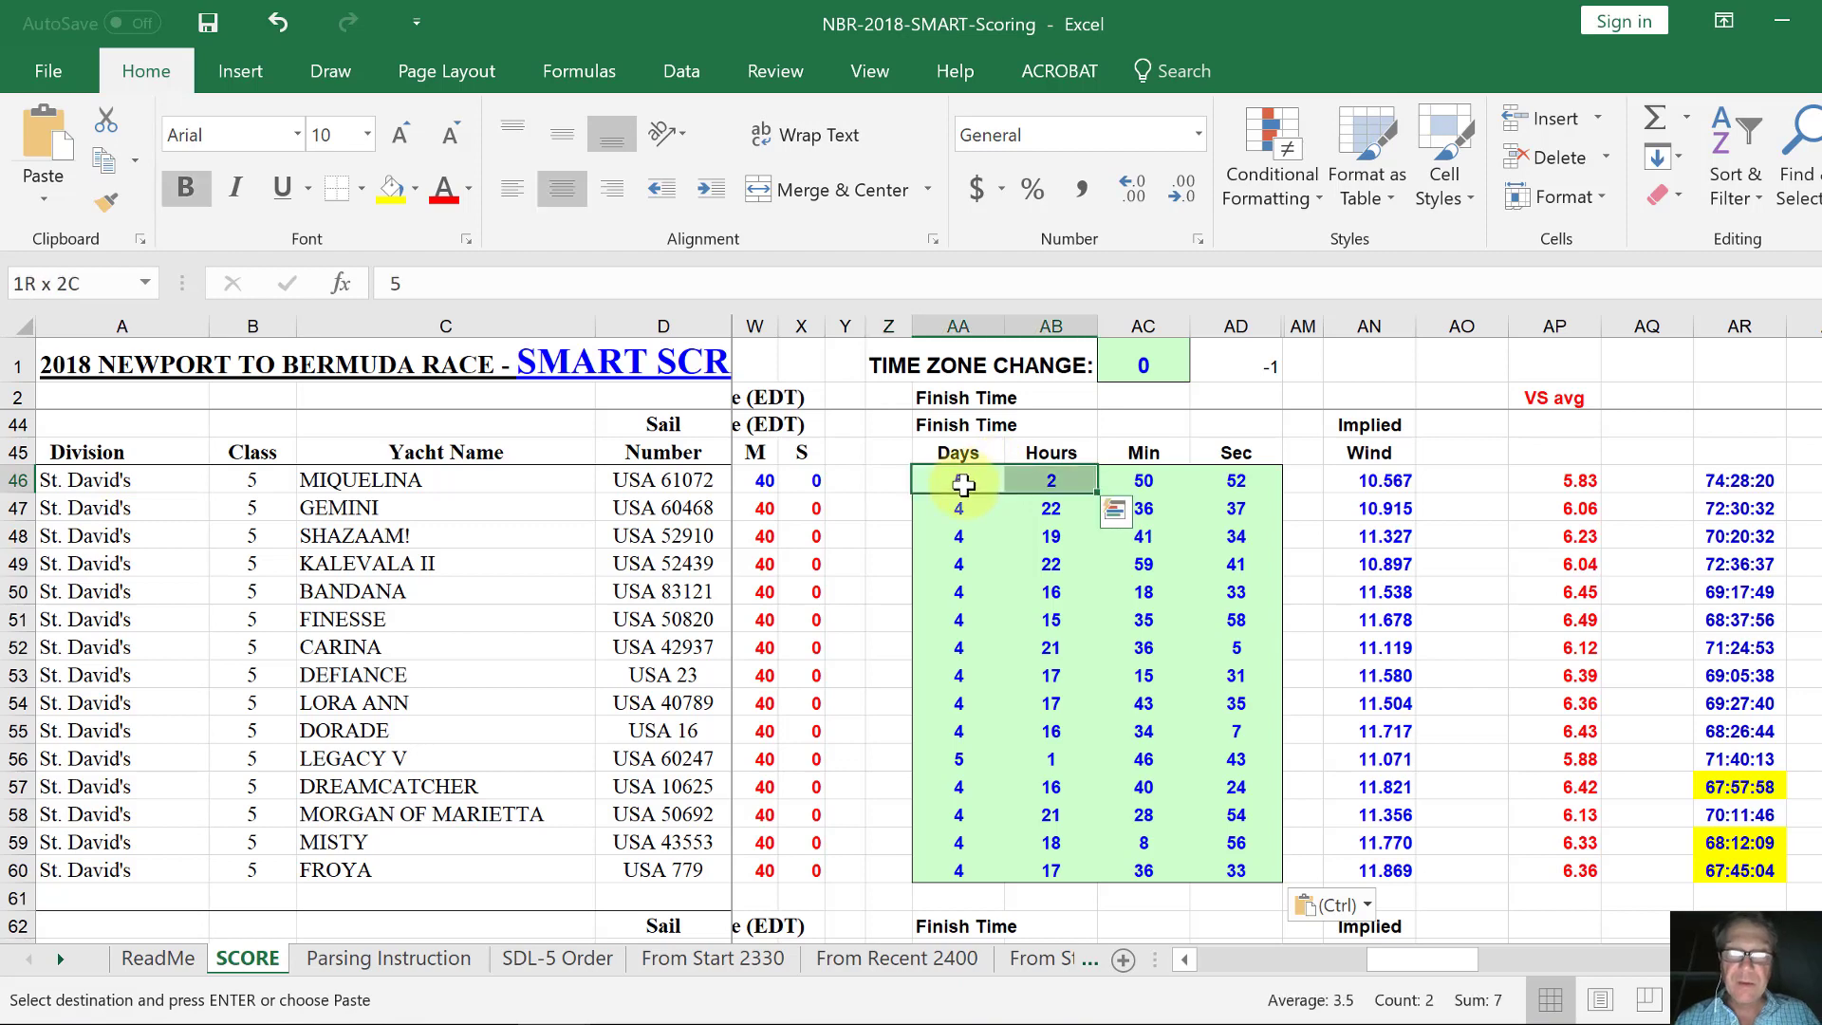
{"action": "key", "text": "shift+Left"}
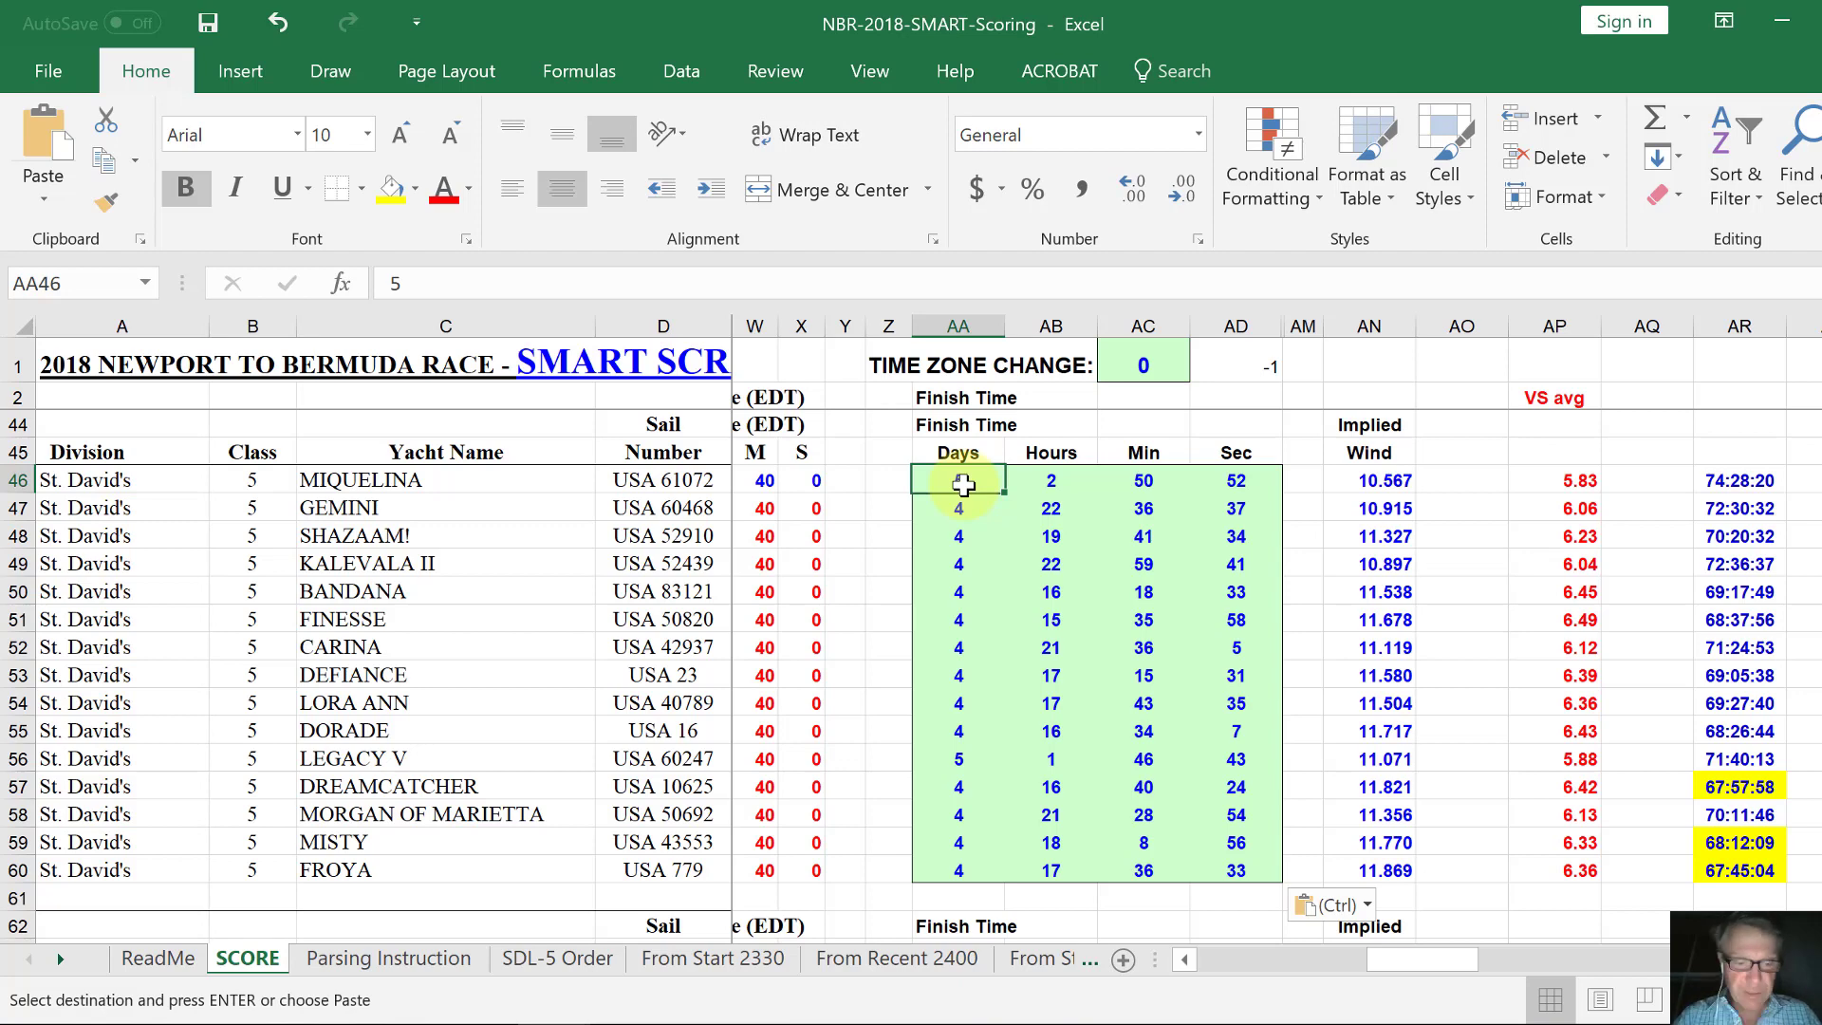
{"action": "key", "text": "alt+h"}
{"action": "key", "text": "v"}
{"action": "key", "text": "v"}
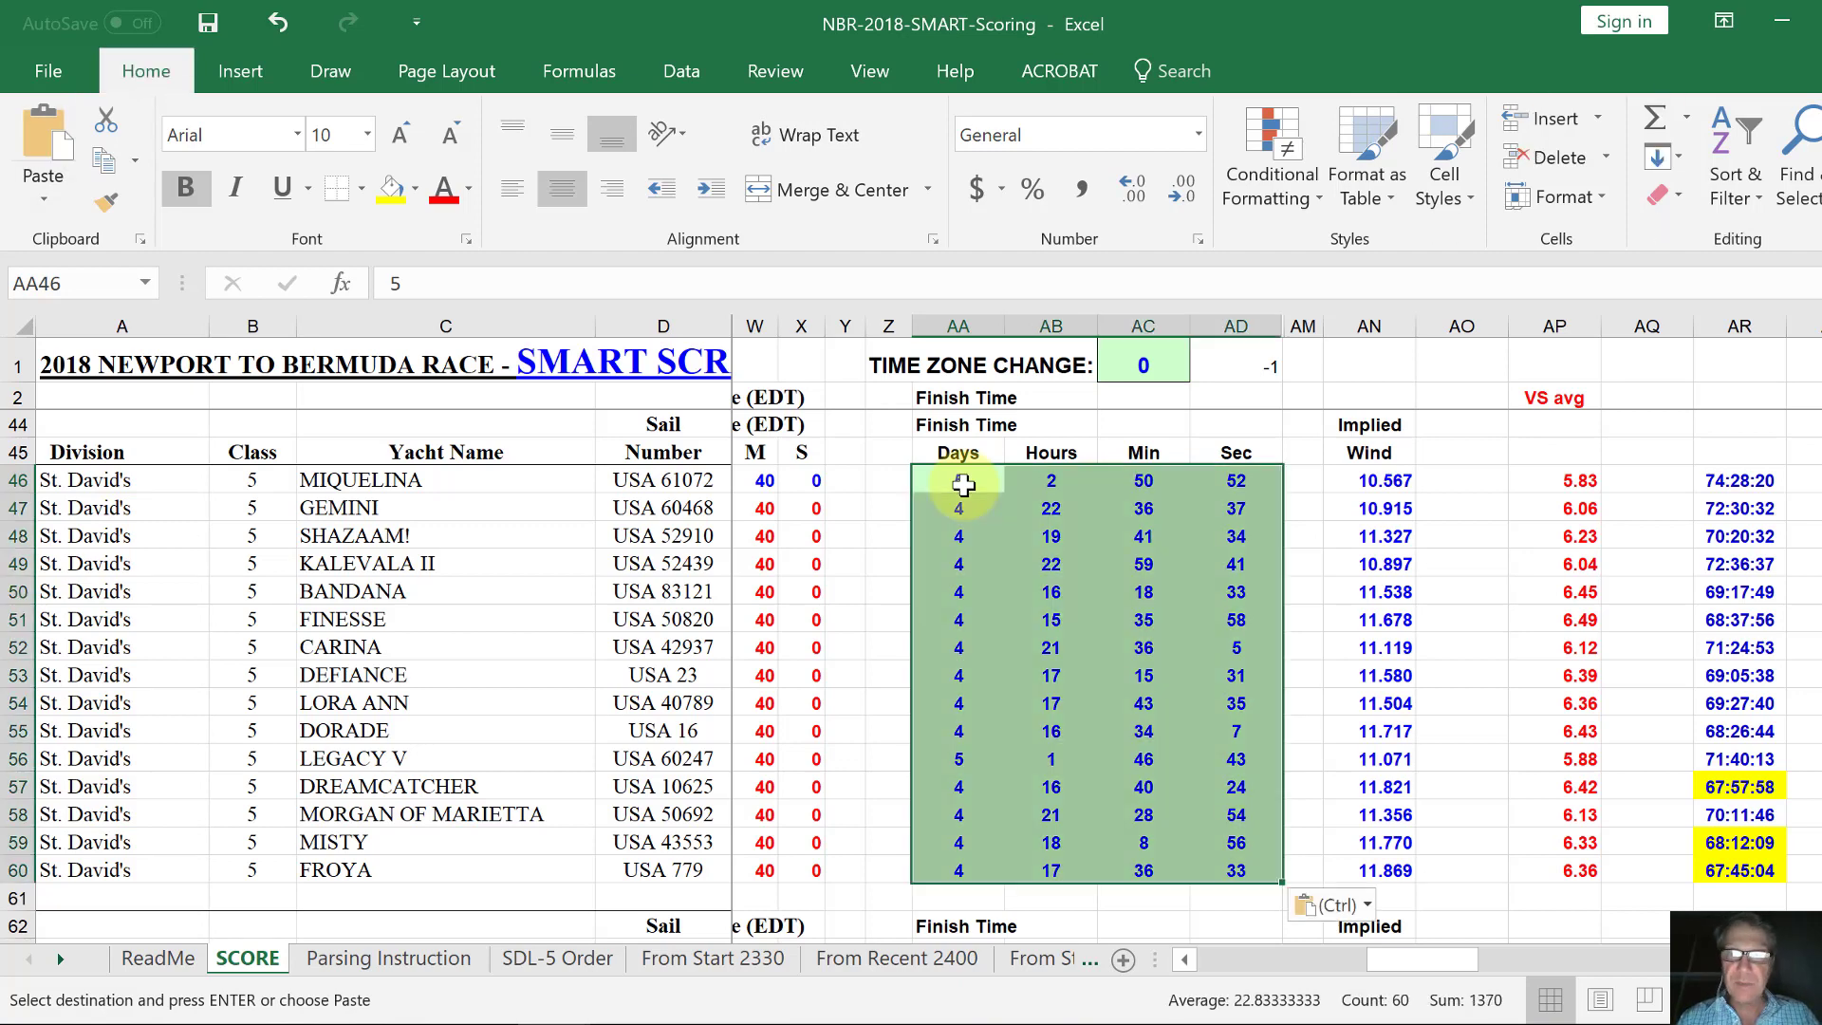
{"action": "left_click", "coordinate": [963, 484]}
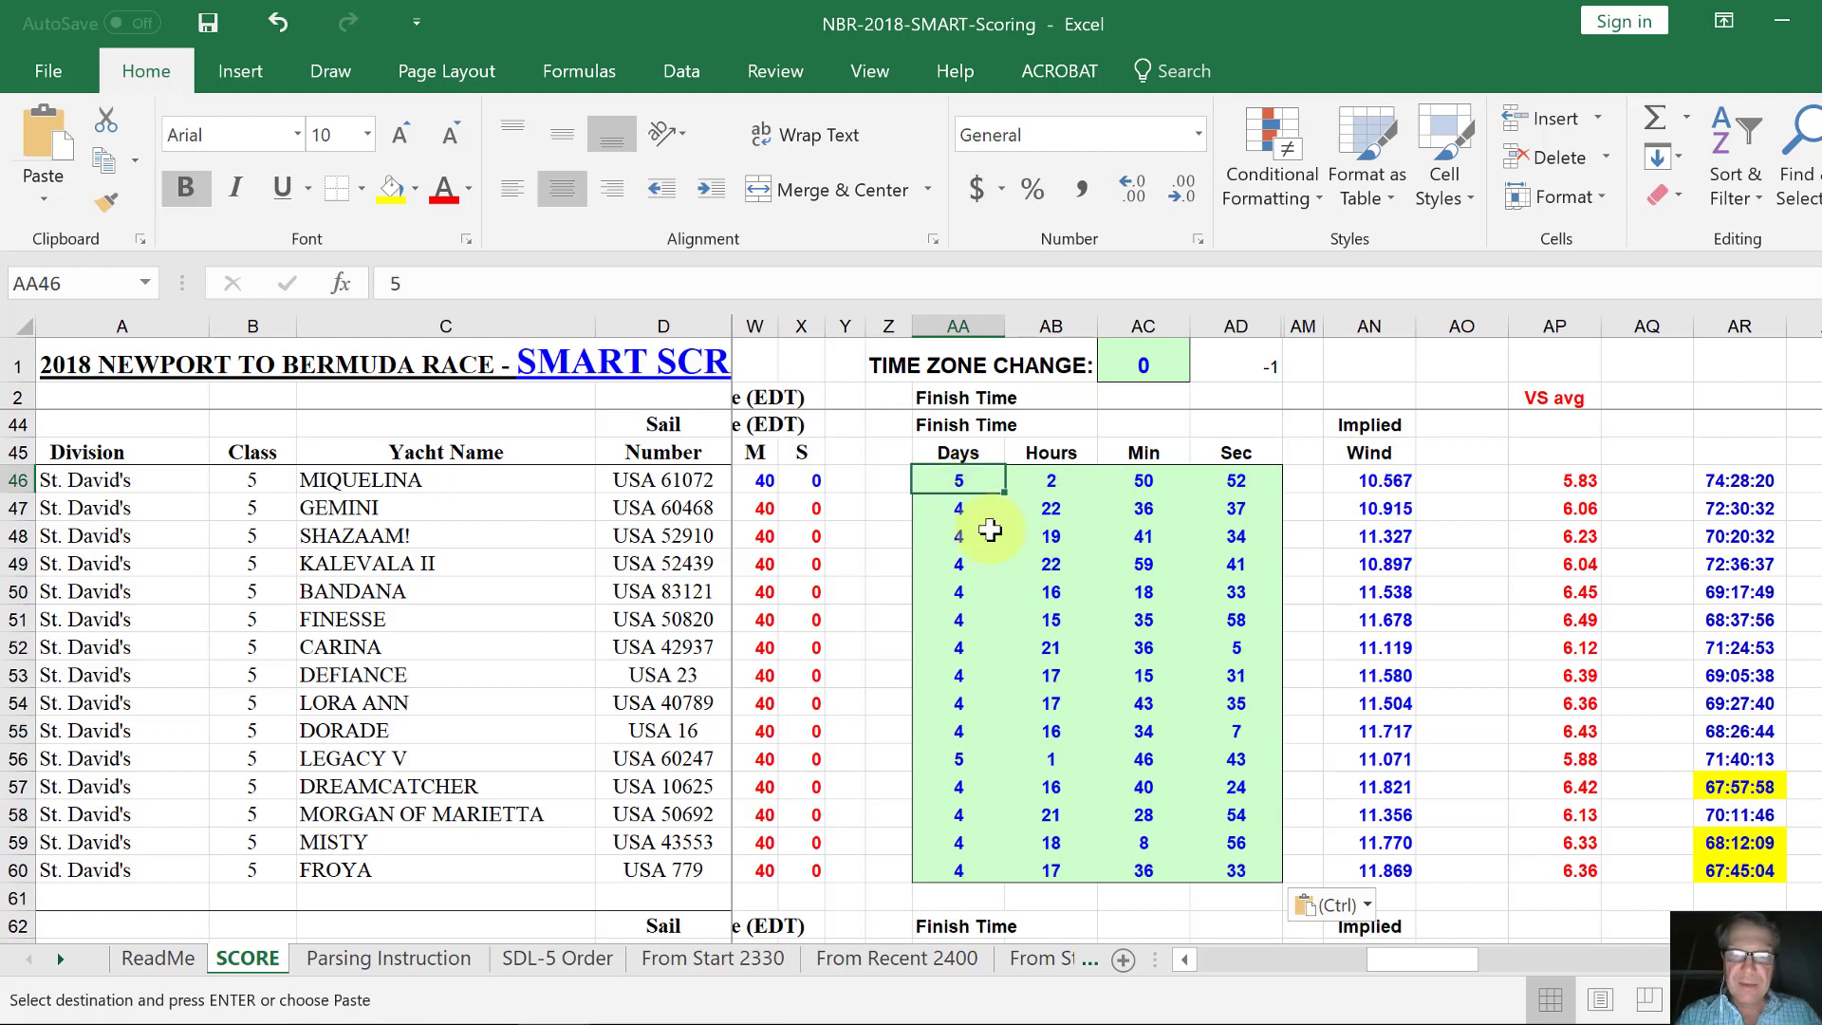
Run Perf Curve Scoring on the SCORE sheet and bring the class 5 corrected times and rankings into view.
{"action": "left_click", "coordinate": [1186, 960]}
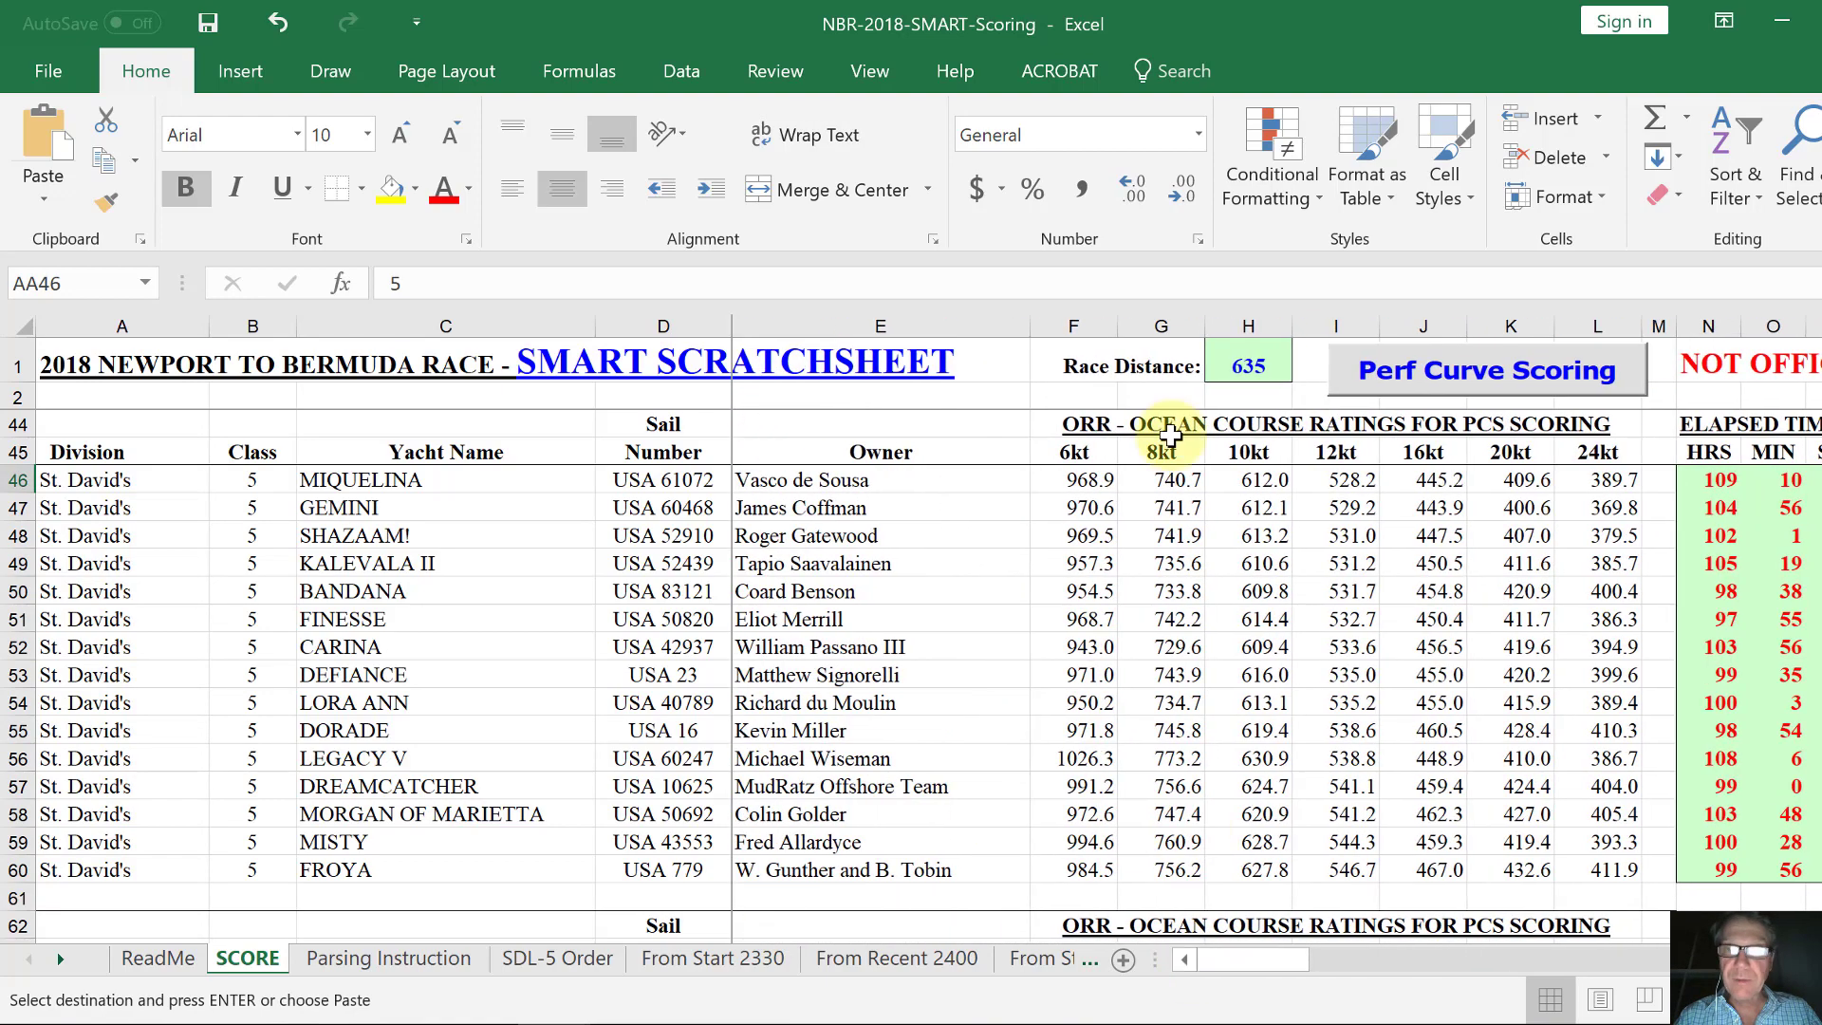
{"action": "left_click", "coordinate": [1459, 372]}
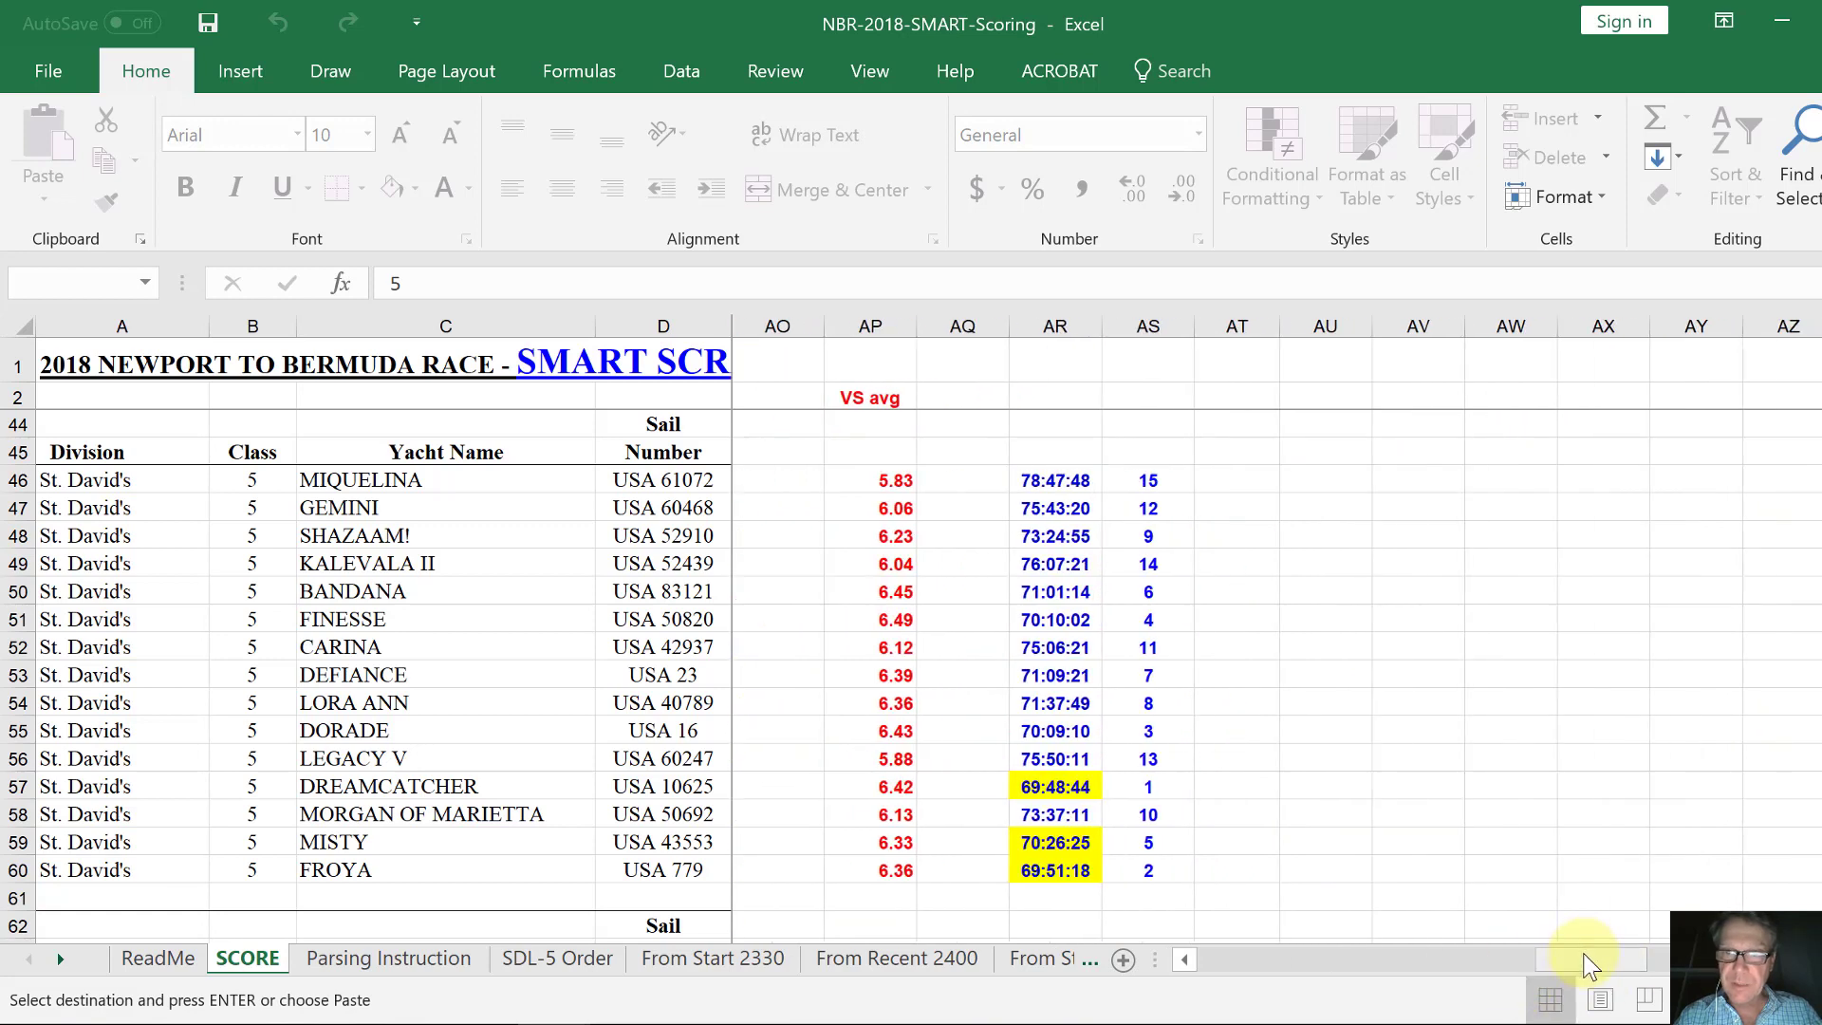
{"action": "mouse_move", "coordinate": [1583, 955]}
{"action": "left_mouse_down"}
{"action": "mouse_move", "coordinate": [1511, 966]}
{"action": "mouse_move", "coordinate": [1570, 958]}
{"action": "left_mouse_up"}
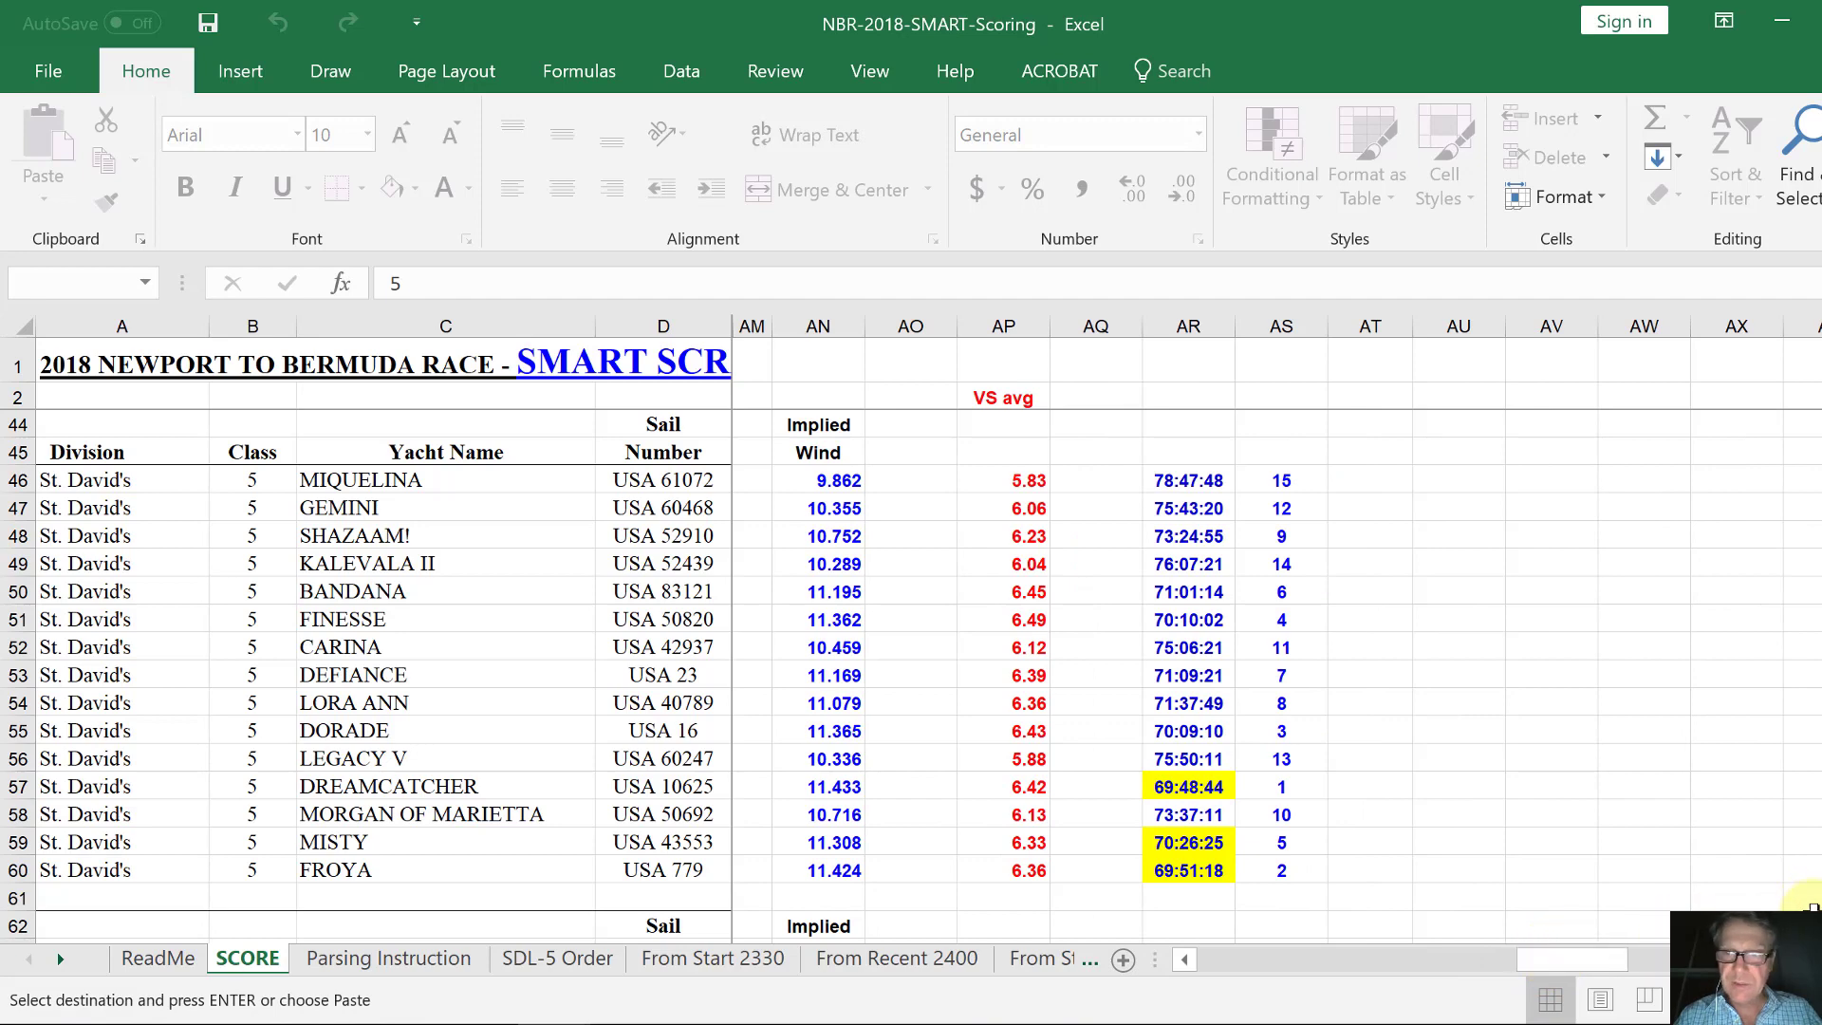
Grab the class 5 yacht list with its AR and AS results in Screen Commenter and copy the image to the clipboard.
{"action": "scroll", "coordinate": [1276, 636], "scroll_direction": "right", "scroll_amount": 5}
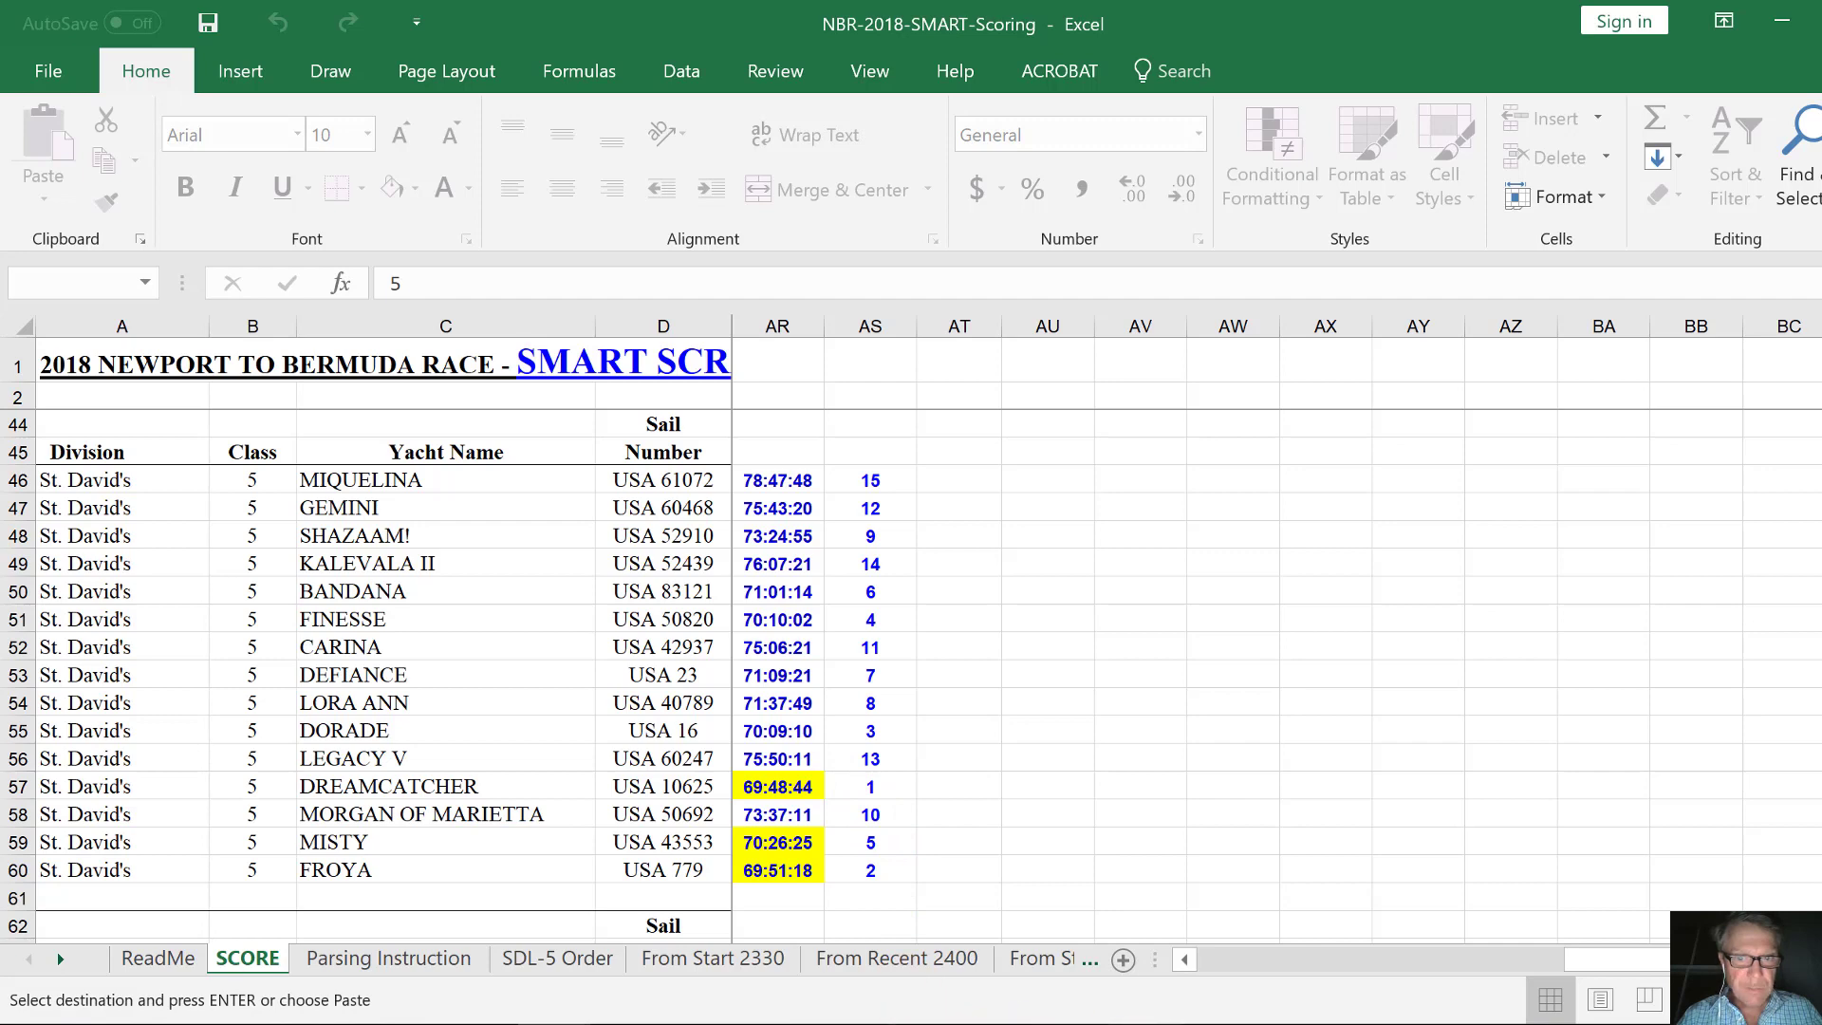
{"action": "left_click", "coordinate": [1044, 1023]}
{"action": "left_click", "coordinate": [824, 210]}
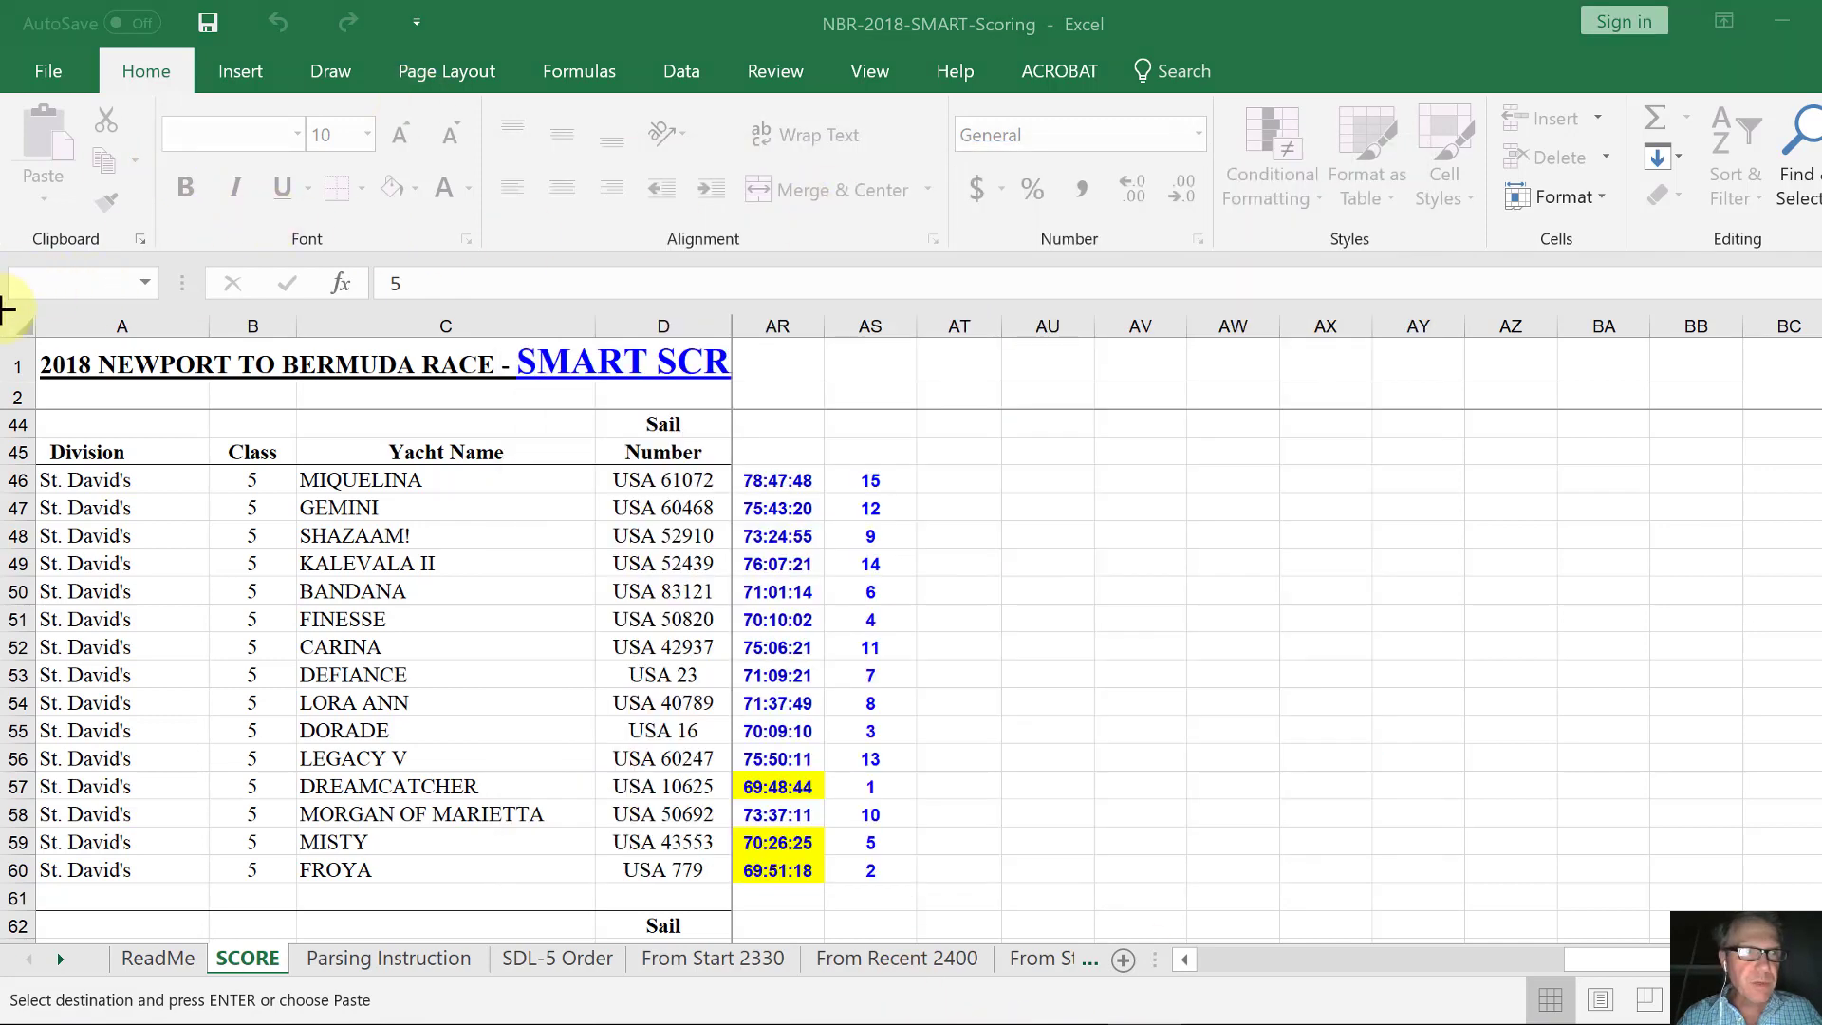
{"action": "mouse_move", "coordinate": [5, 311]}
{"action": "left_mouse_down"}
{"action": "mouse_move", "coordinate": [804, 870]}
{"action": "mouse_move", "coordinate": [921, 892]}
{"action": "left_mouse_up"}
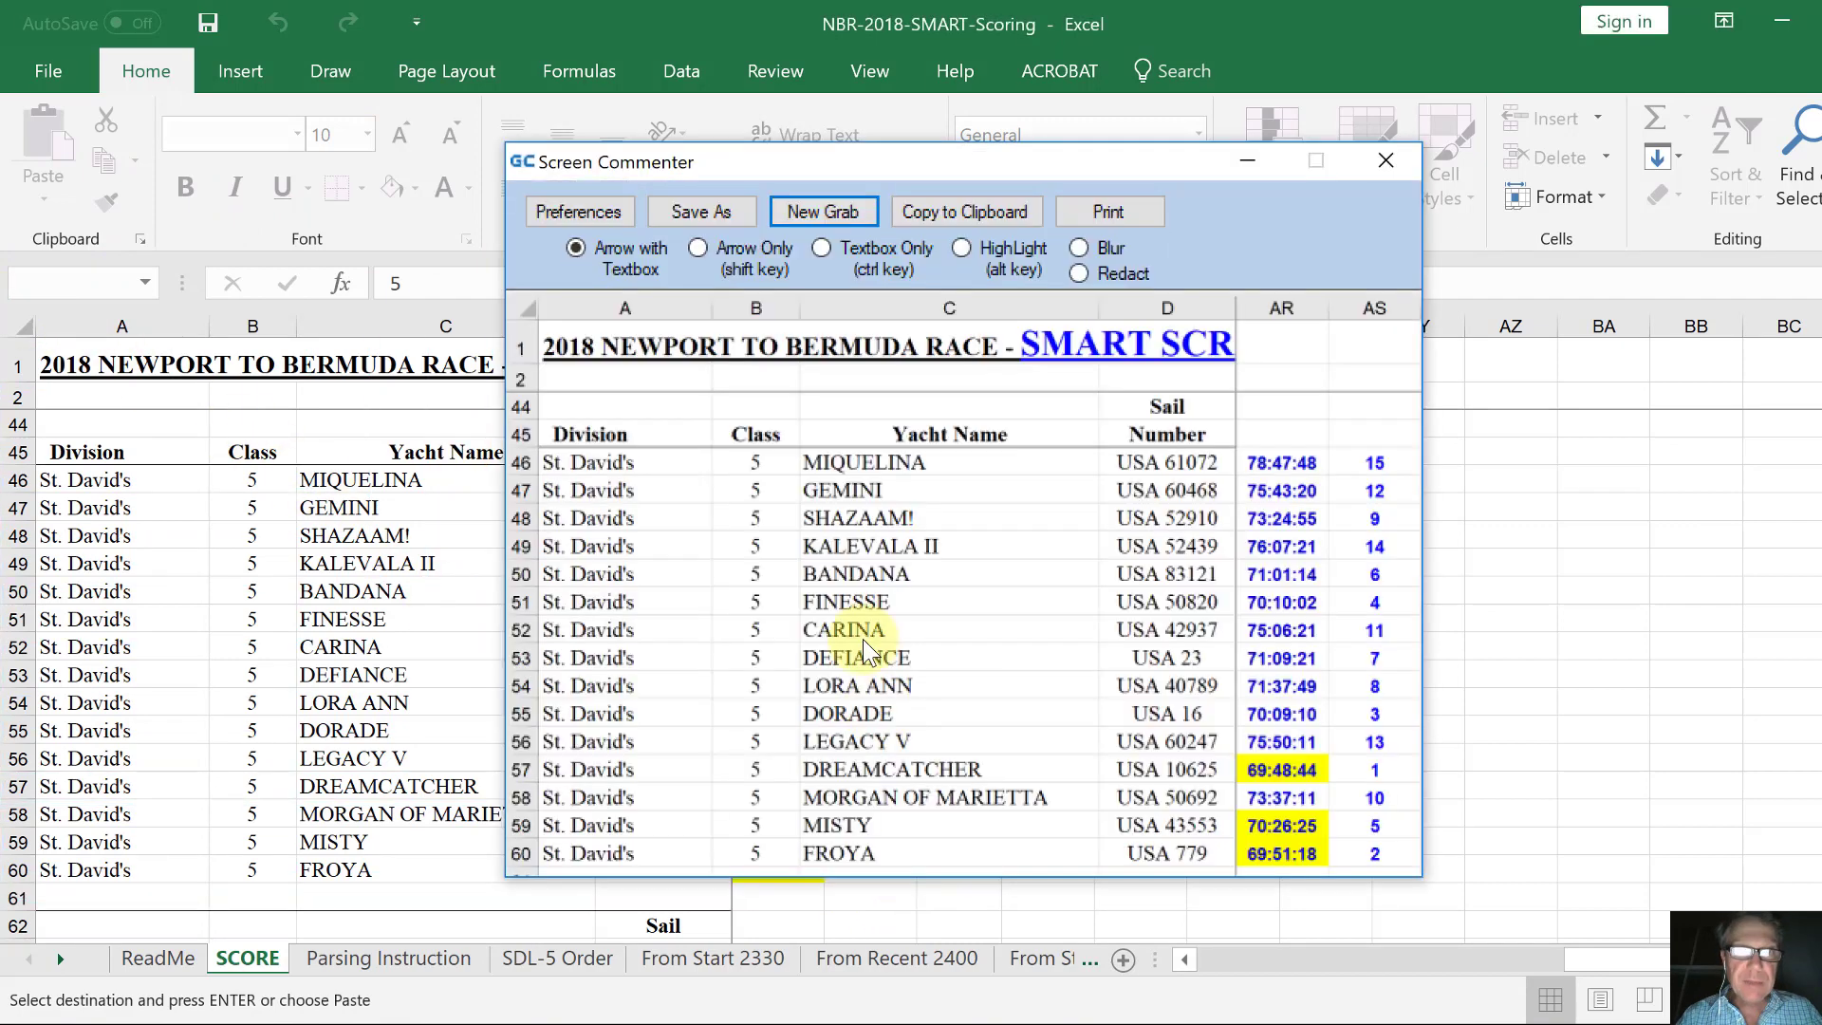
{"action": "left_click", "coordinate": [992, 212]}
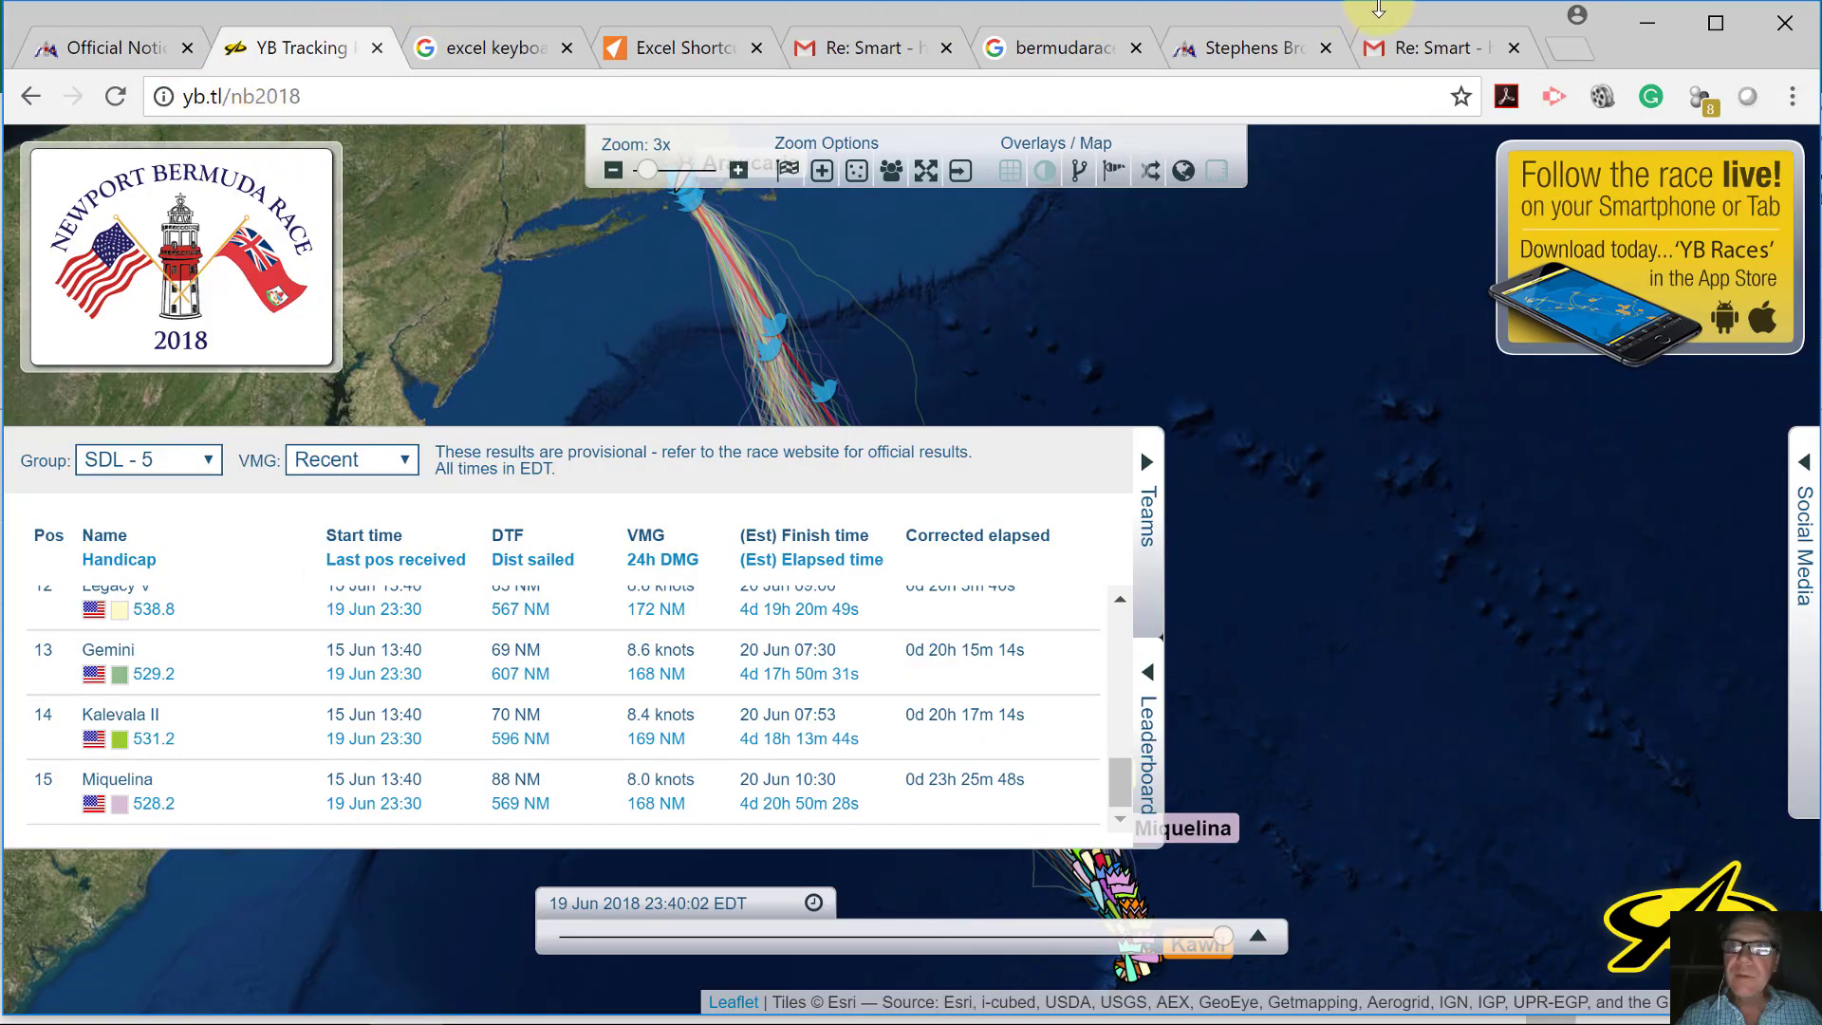
In the open Gmail reply draft, add the line "2330 From Start" with the captured results image below it, and send the message.
{"action": "left_click", "coordinate": [1433, 48]}
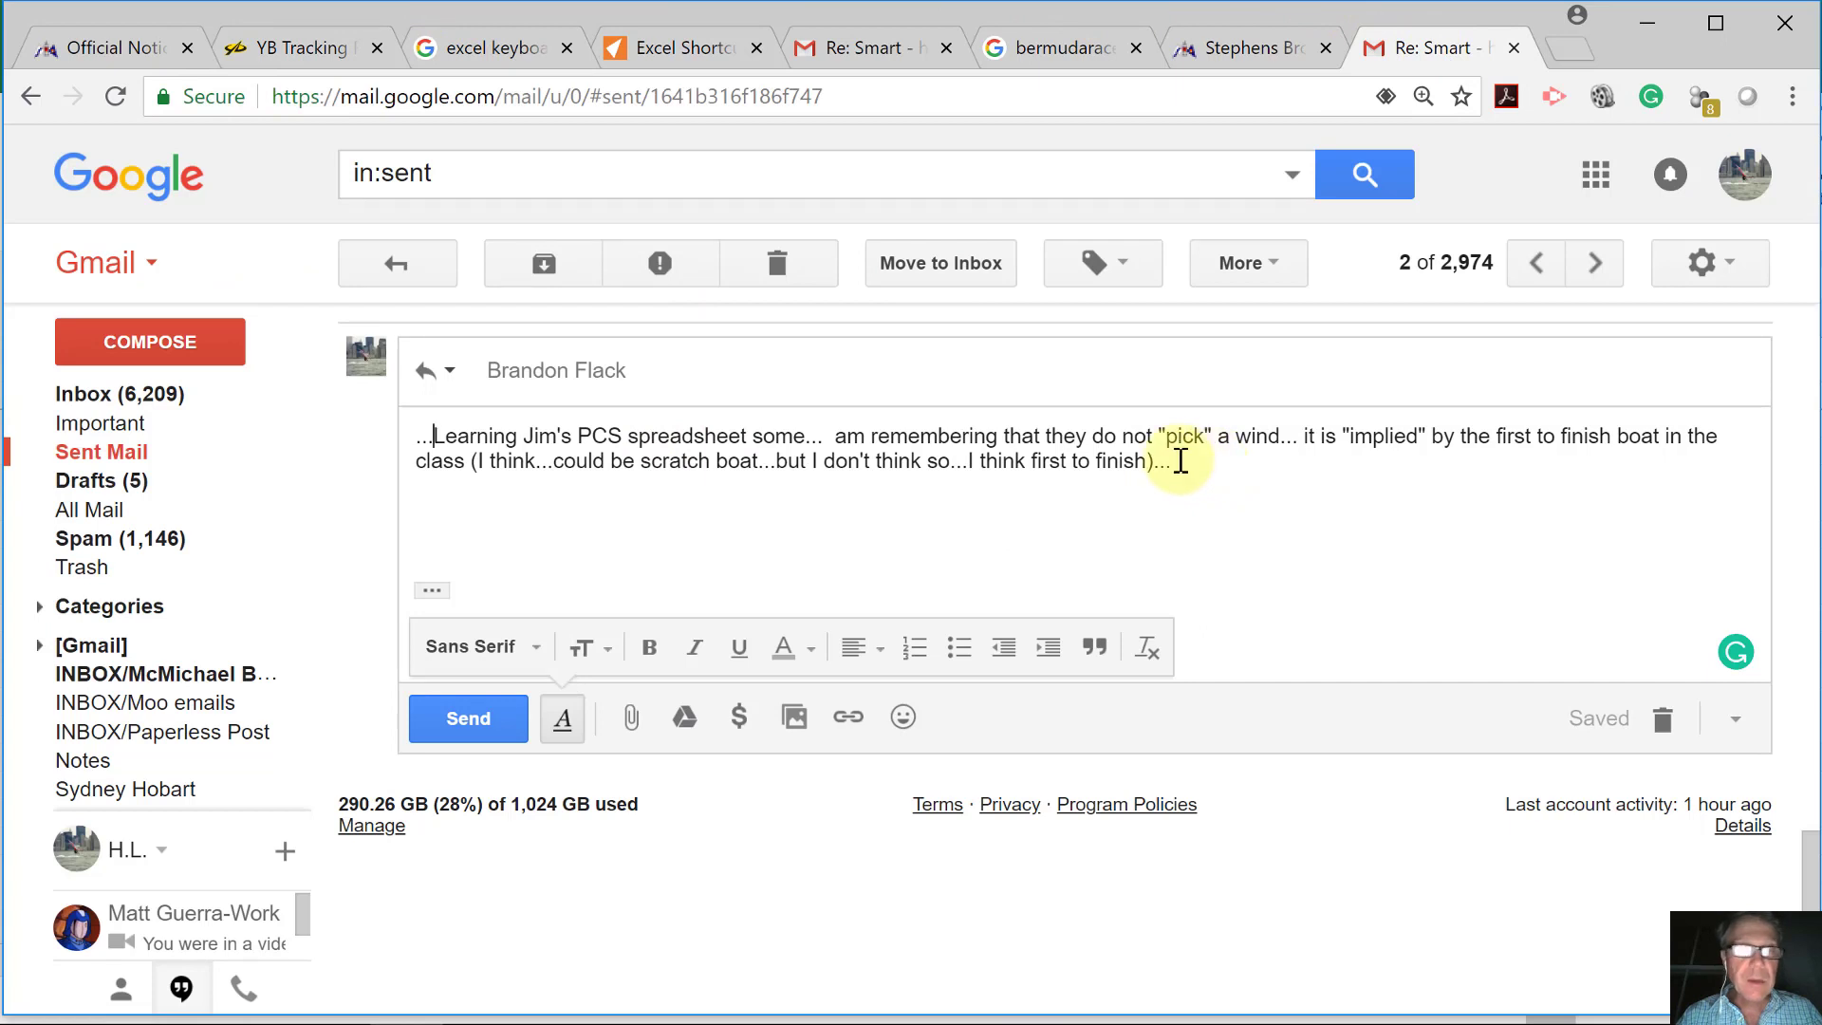
{"action": "key", "text": "Return"}
{"action": "key", "text": "Return"}
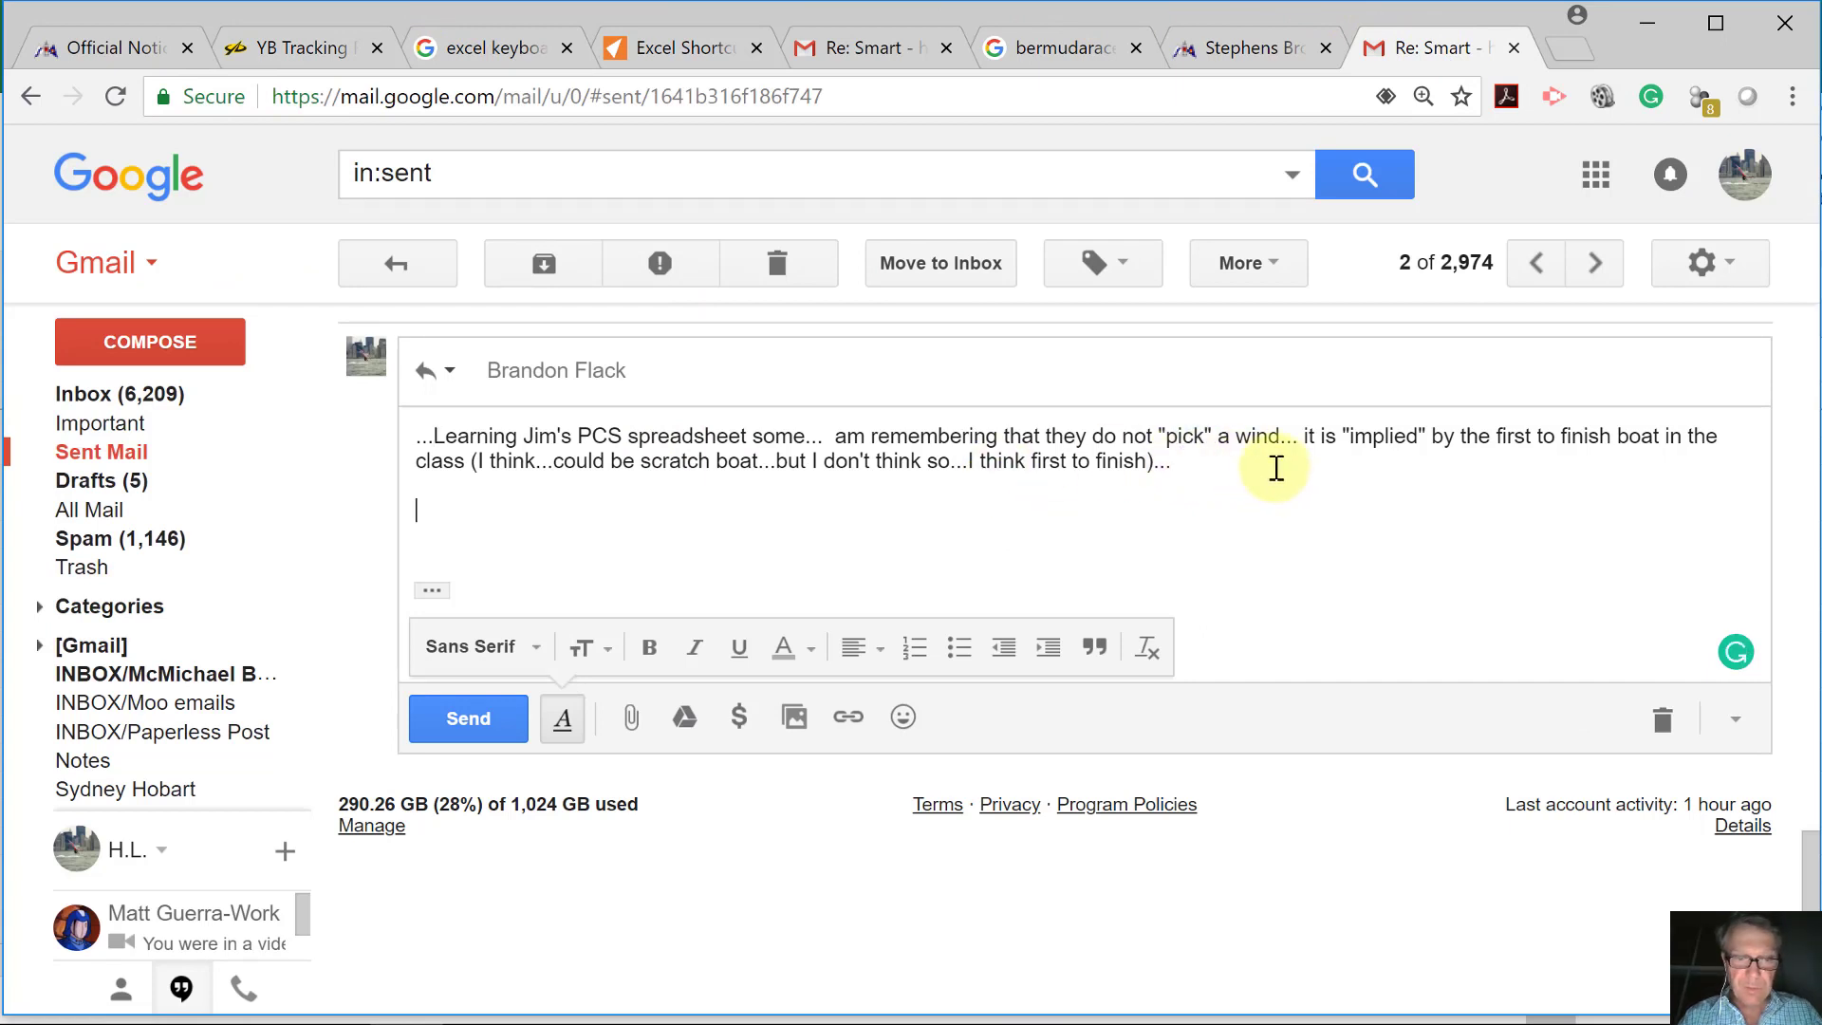
{"action": "type", "text": "23"}
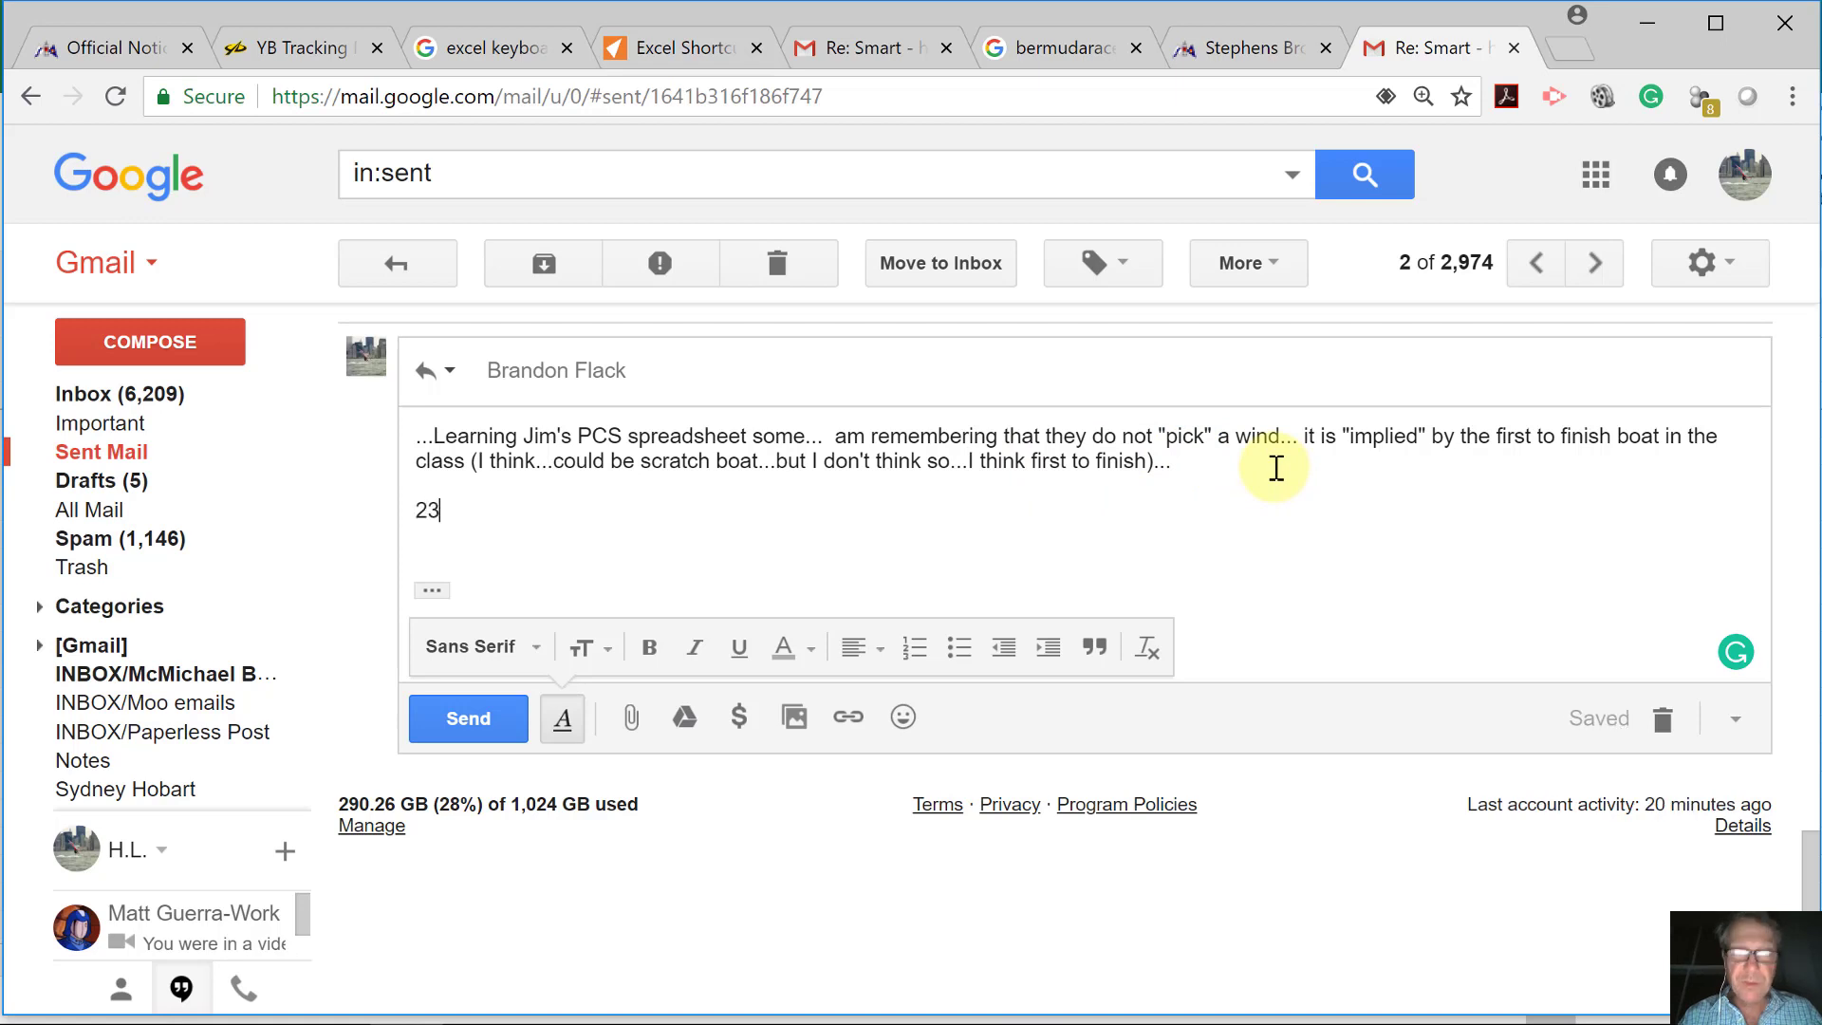
{"action": "type", "text": "30 From Start"}
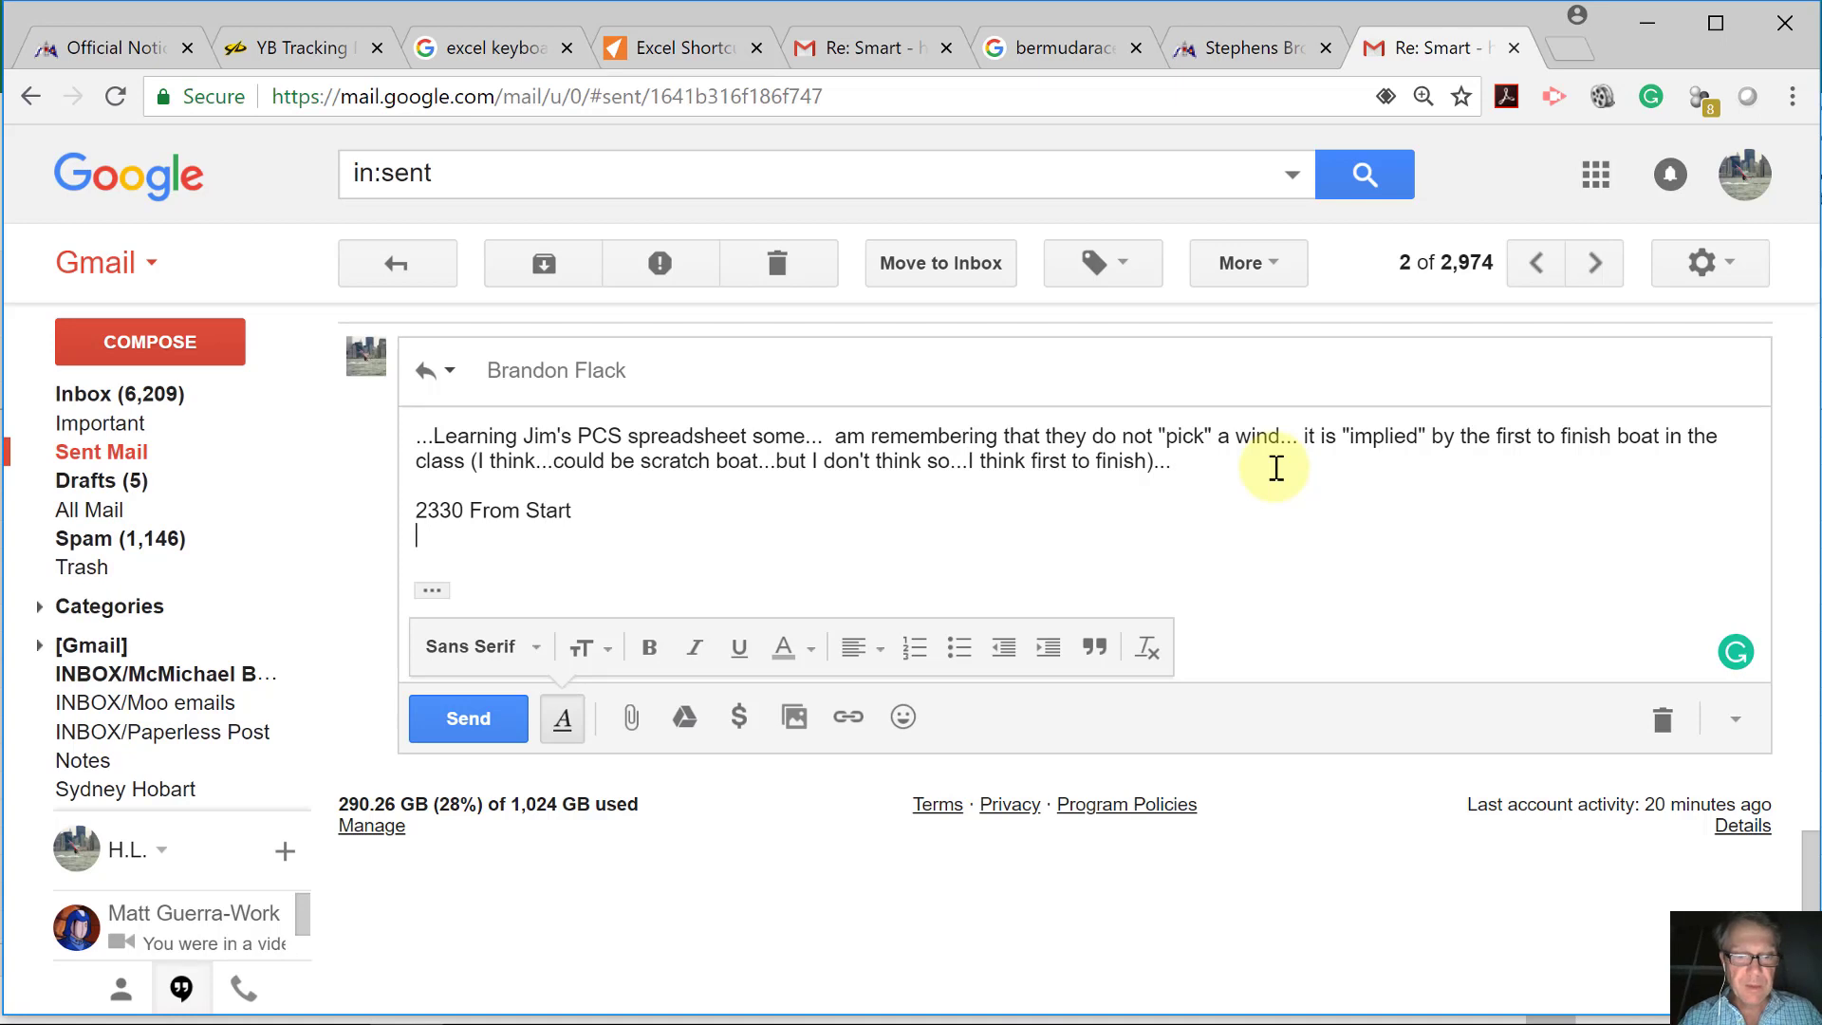
{"action": "key", "text": "ctrl+v"}
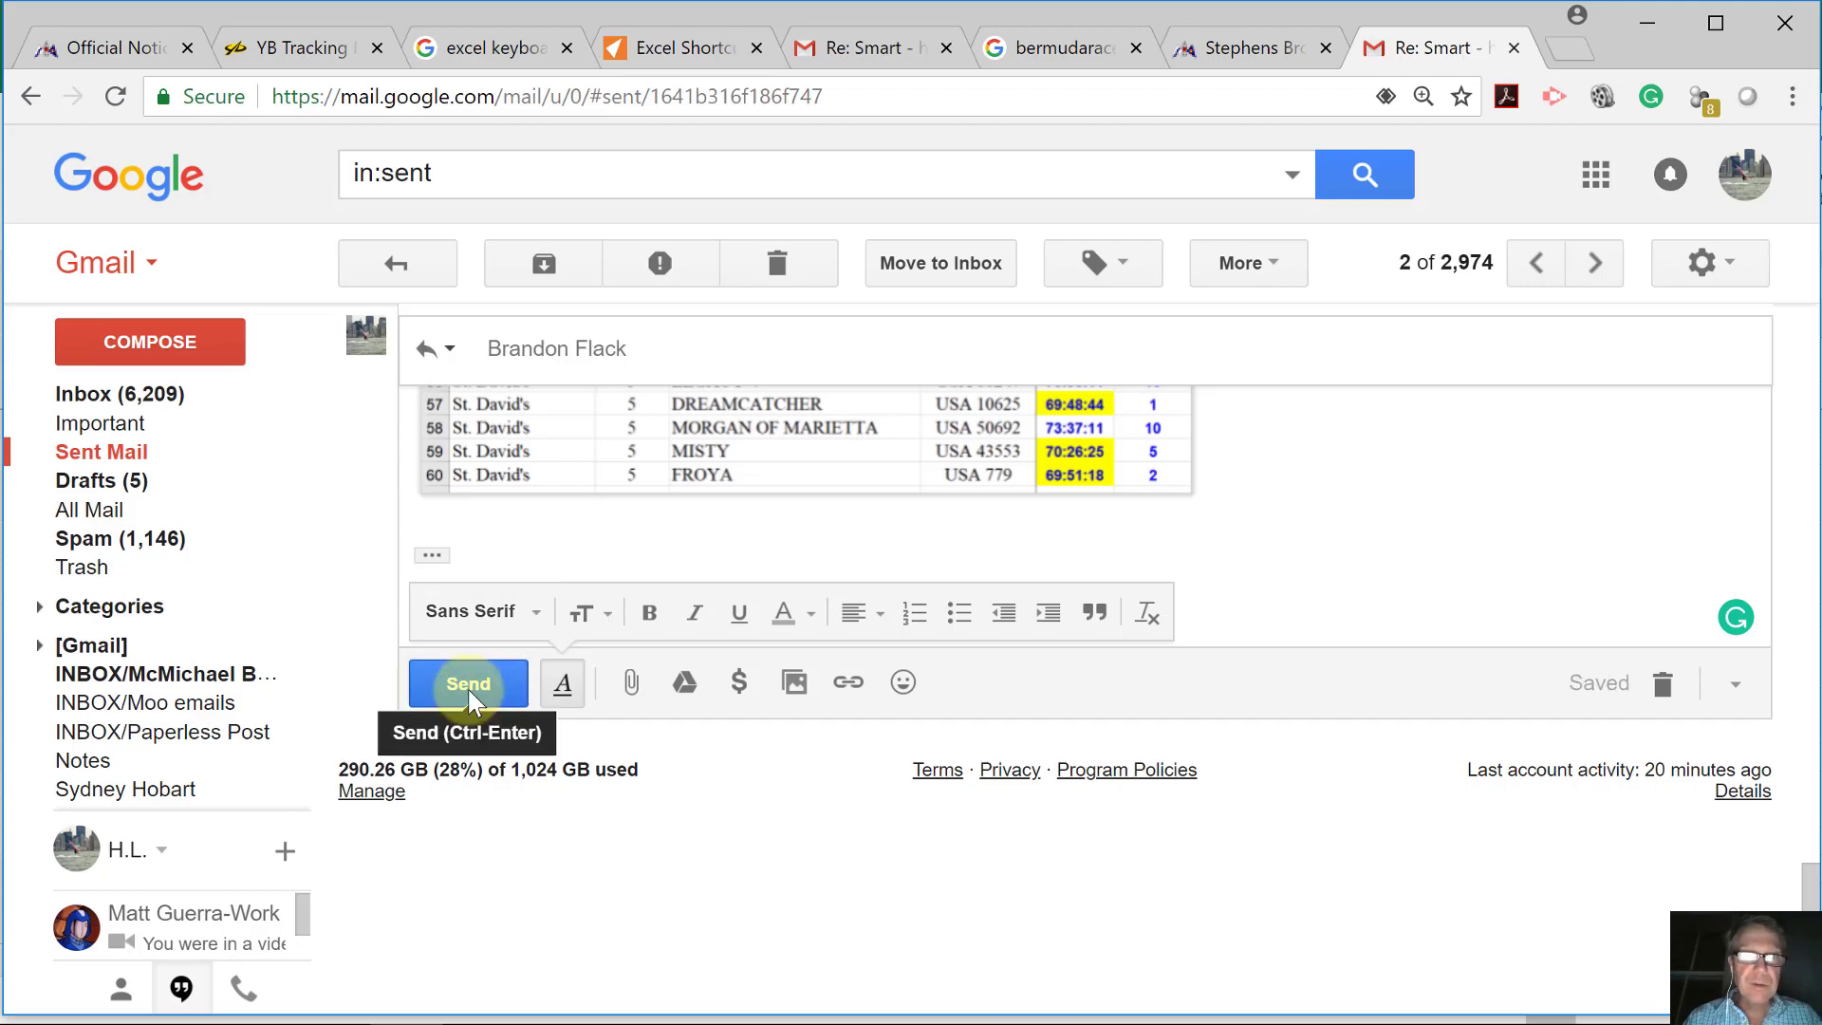
{"action": "left_click", "coordinate": [469, 685]}
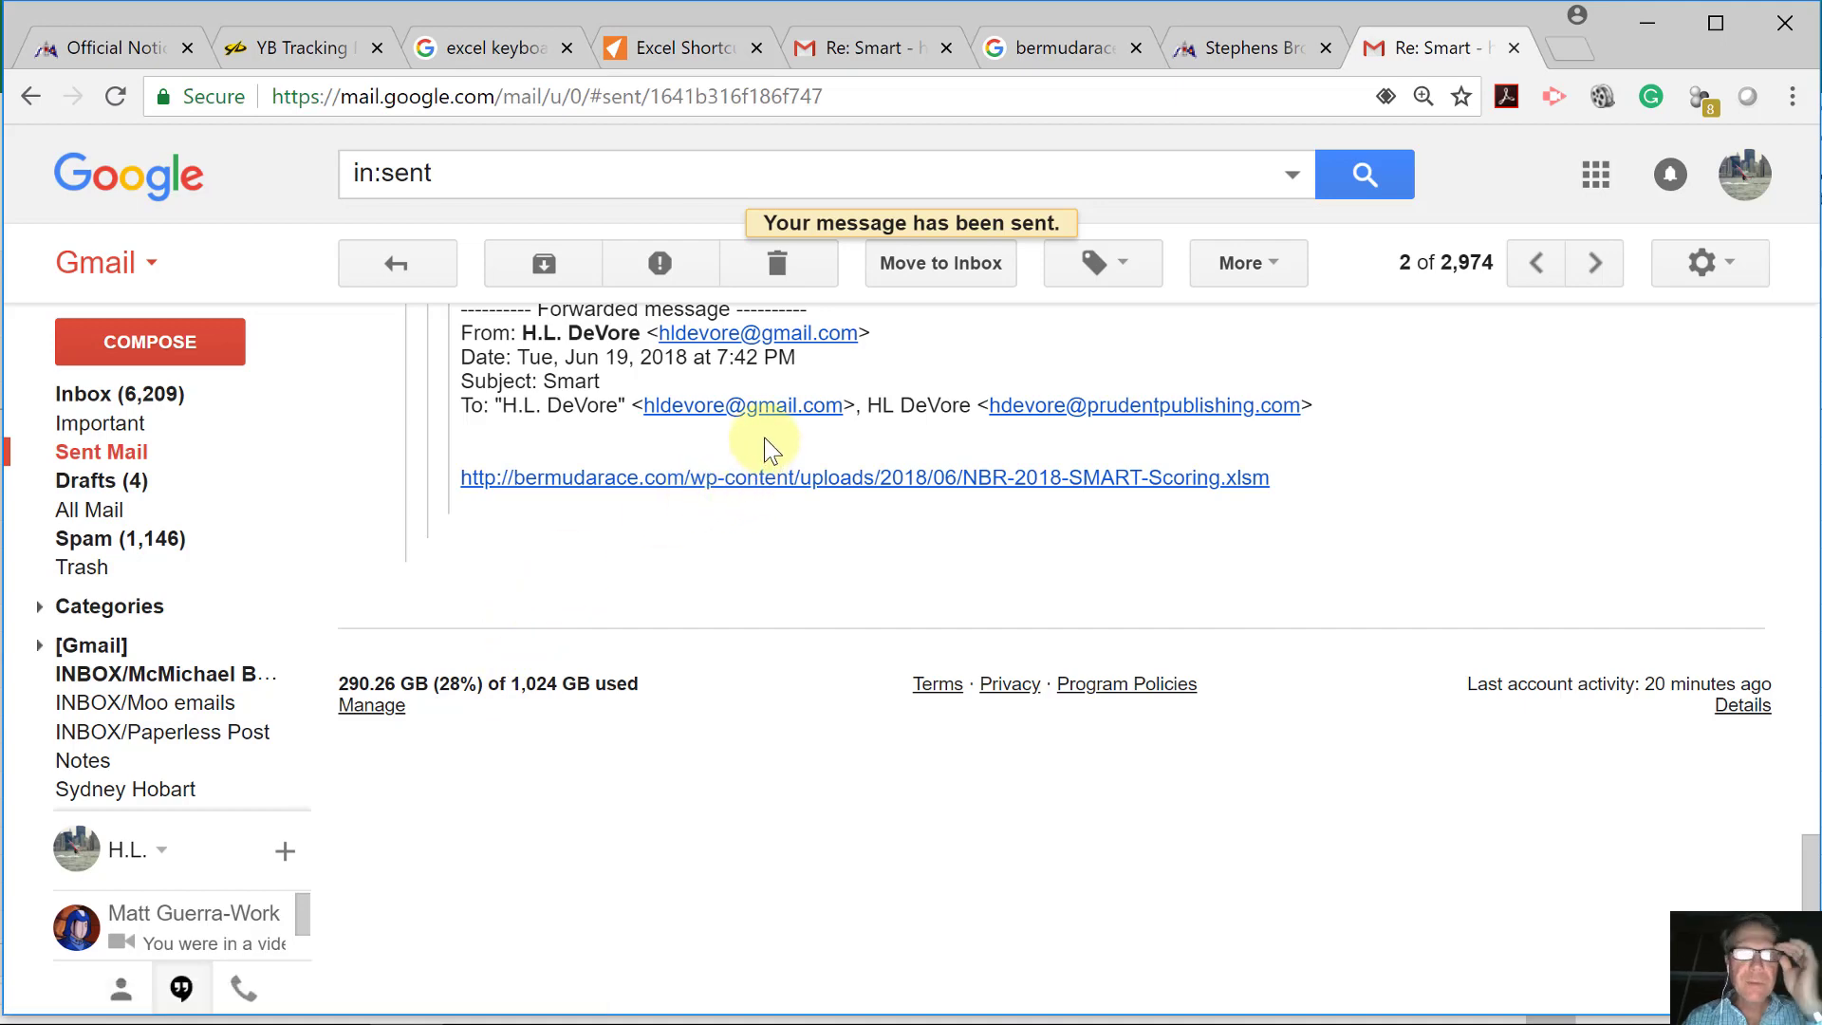
Switch back to the NBR-2018-SMART-Scoring workbook in Excel and open the From Recent 2400 sheet.
{"action": "key", "text": "alt+Tab"}
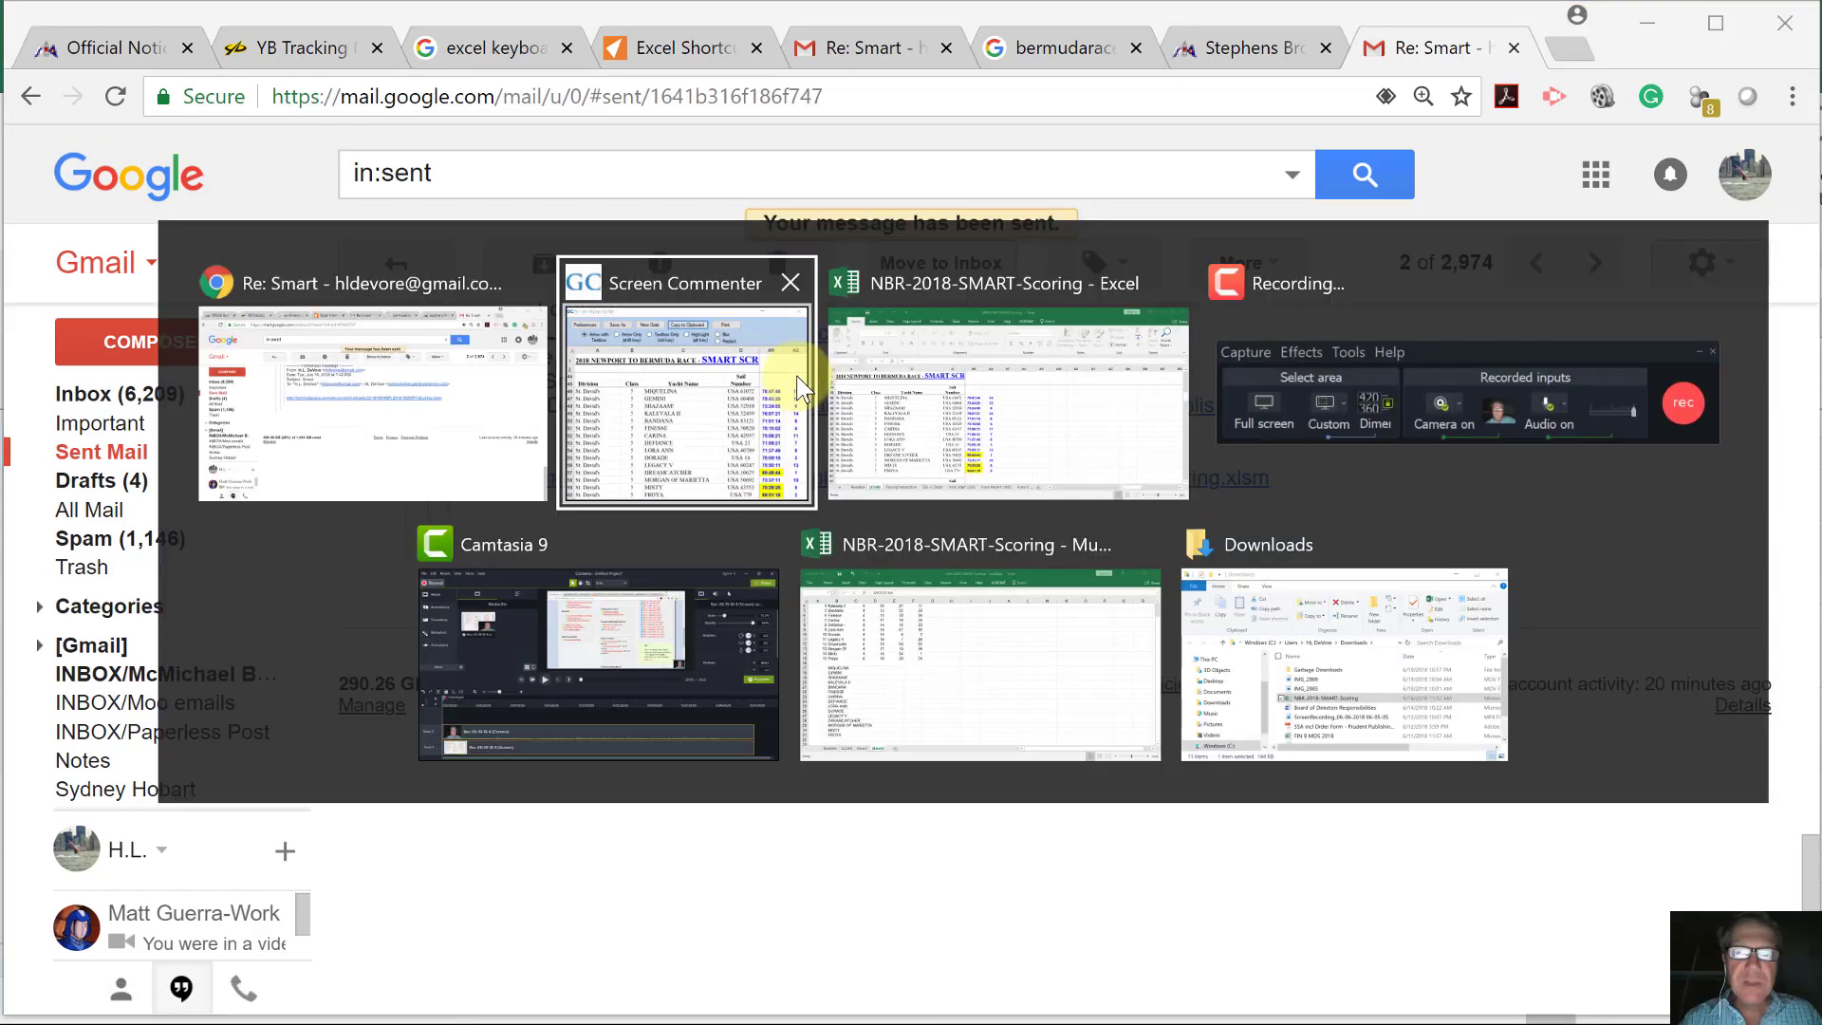
{"action": "left_click", "coordinate": [801, 372]}
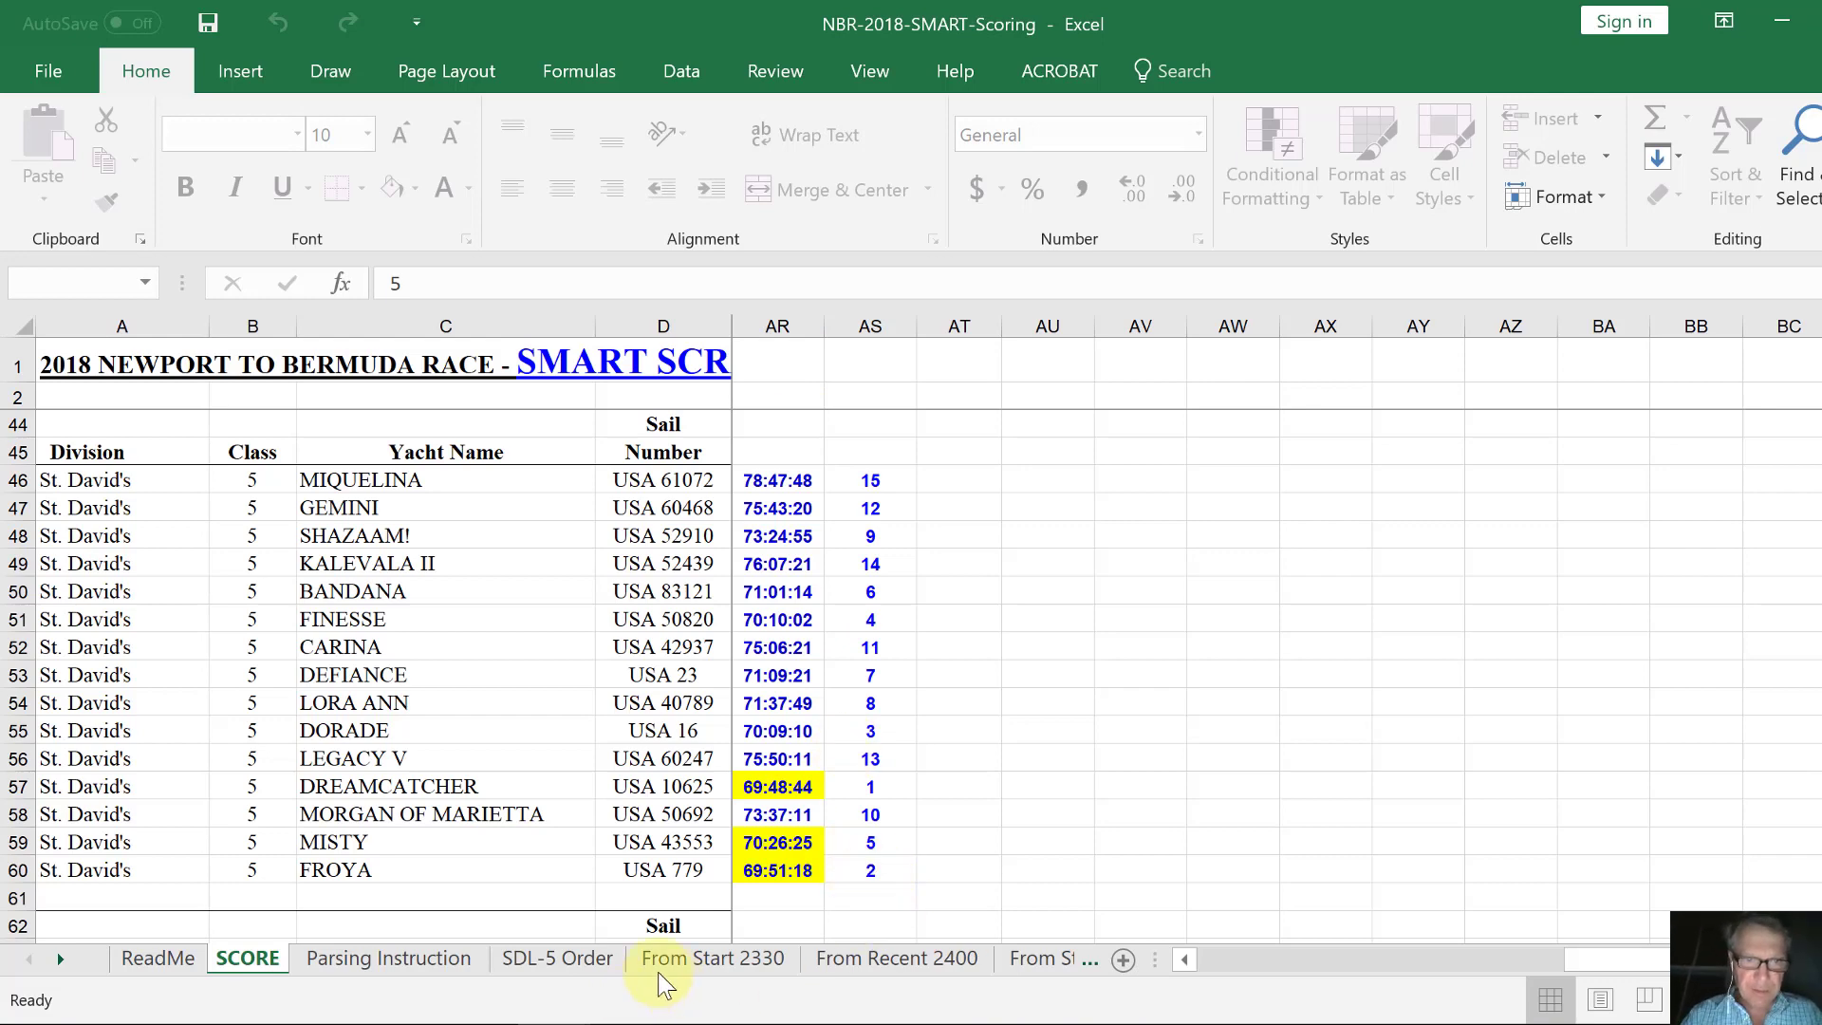
{"action": "left_click", "coordinate": [714, 960]}
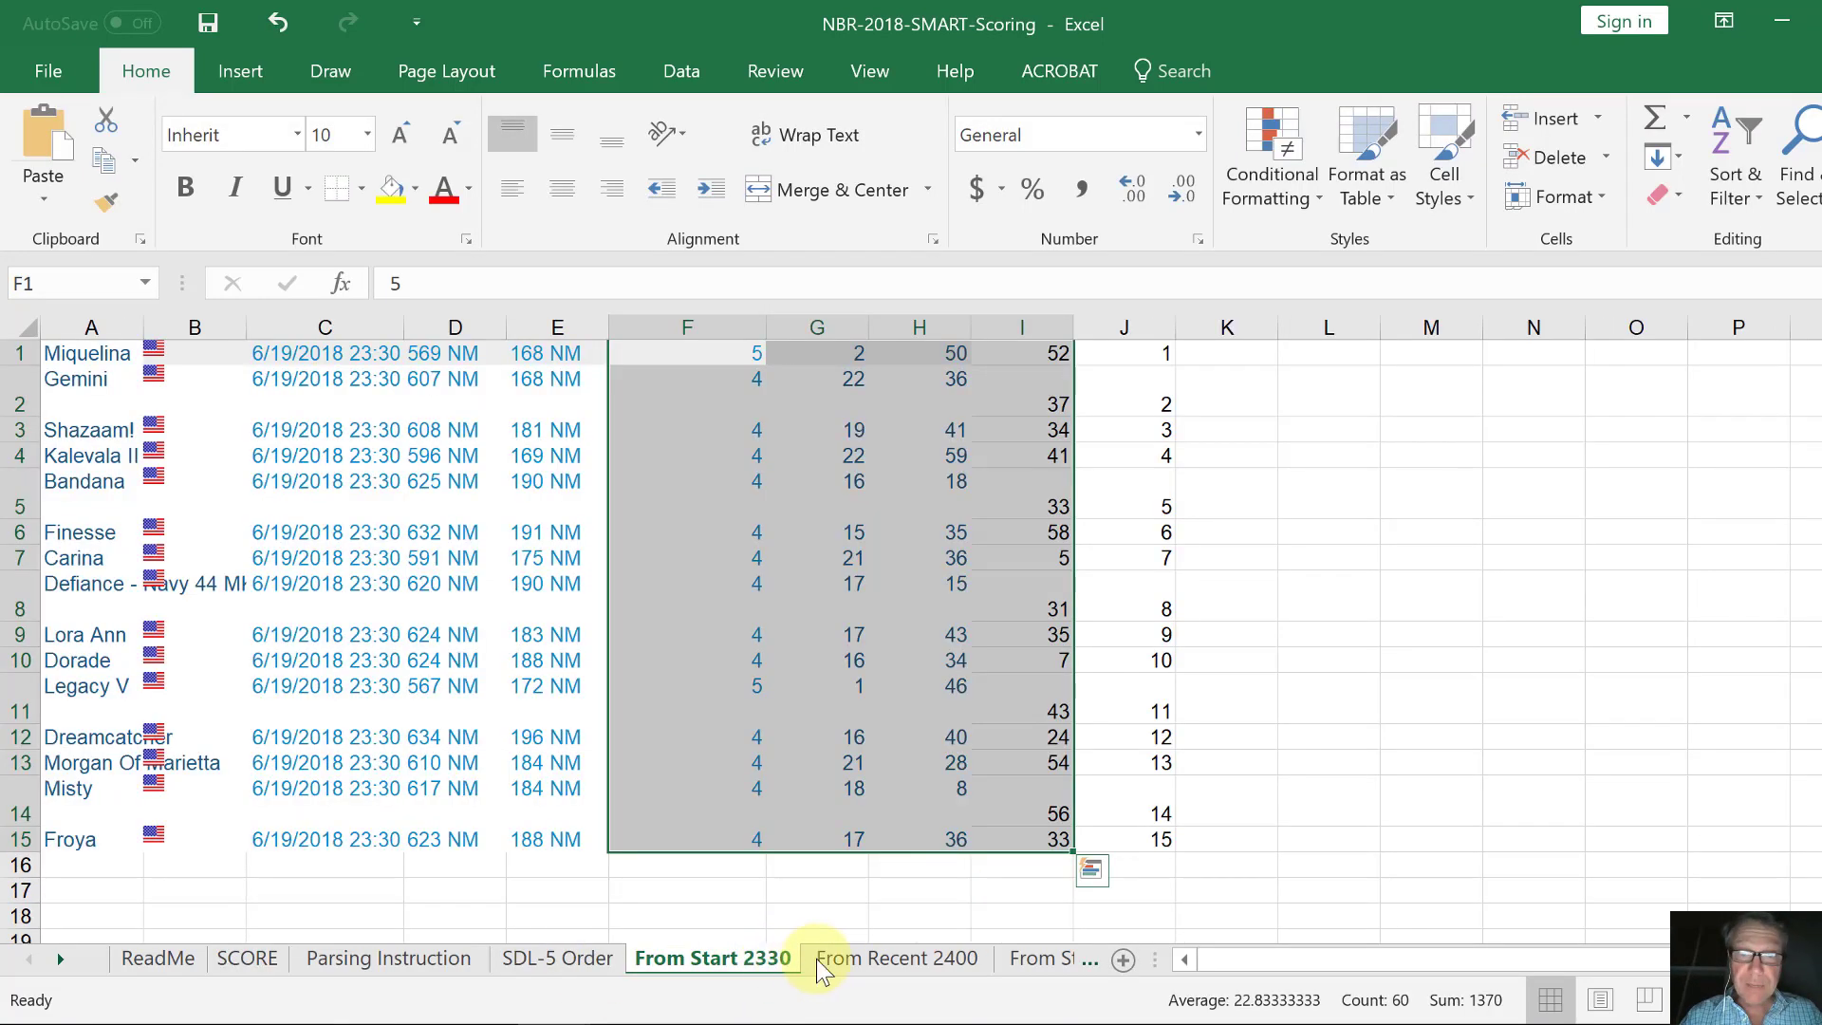
{"action": "left_click", "coordinate": [892, 961]}
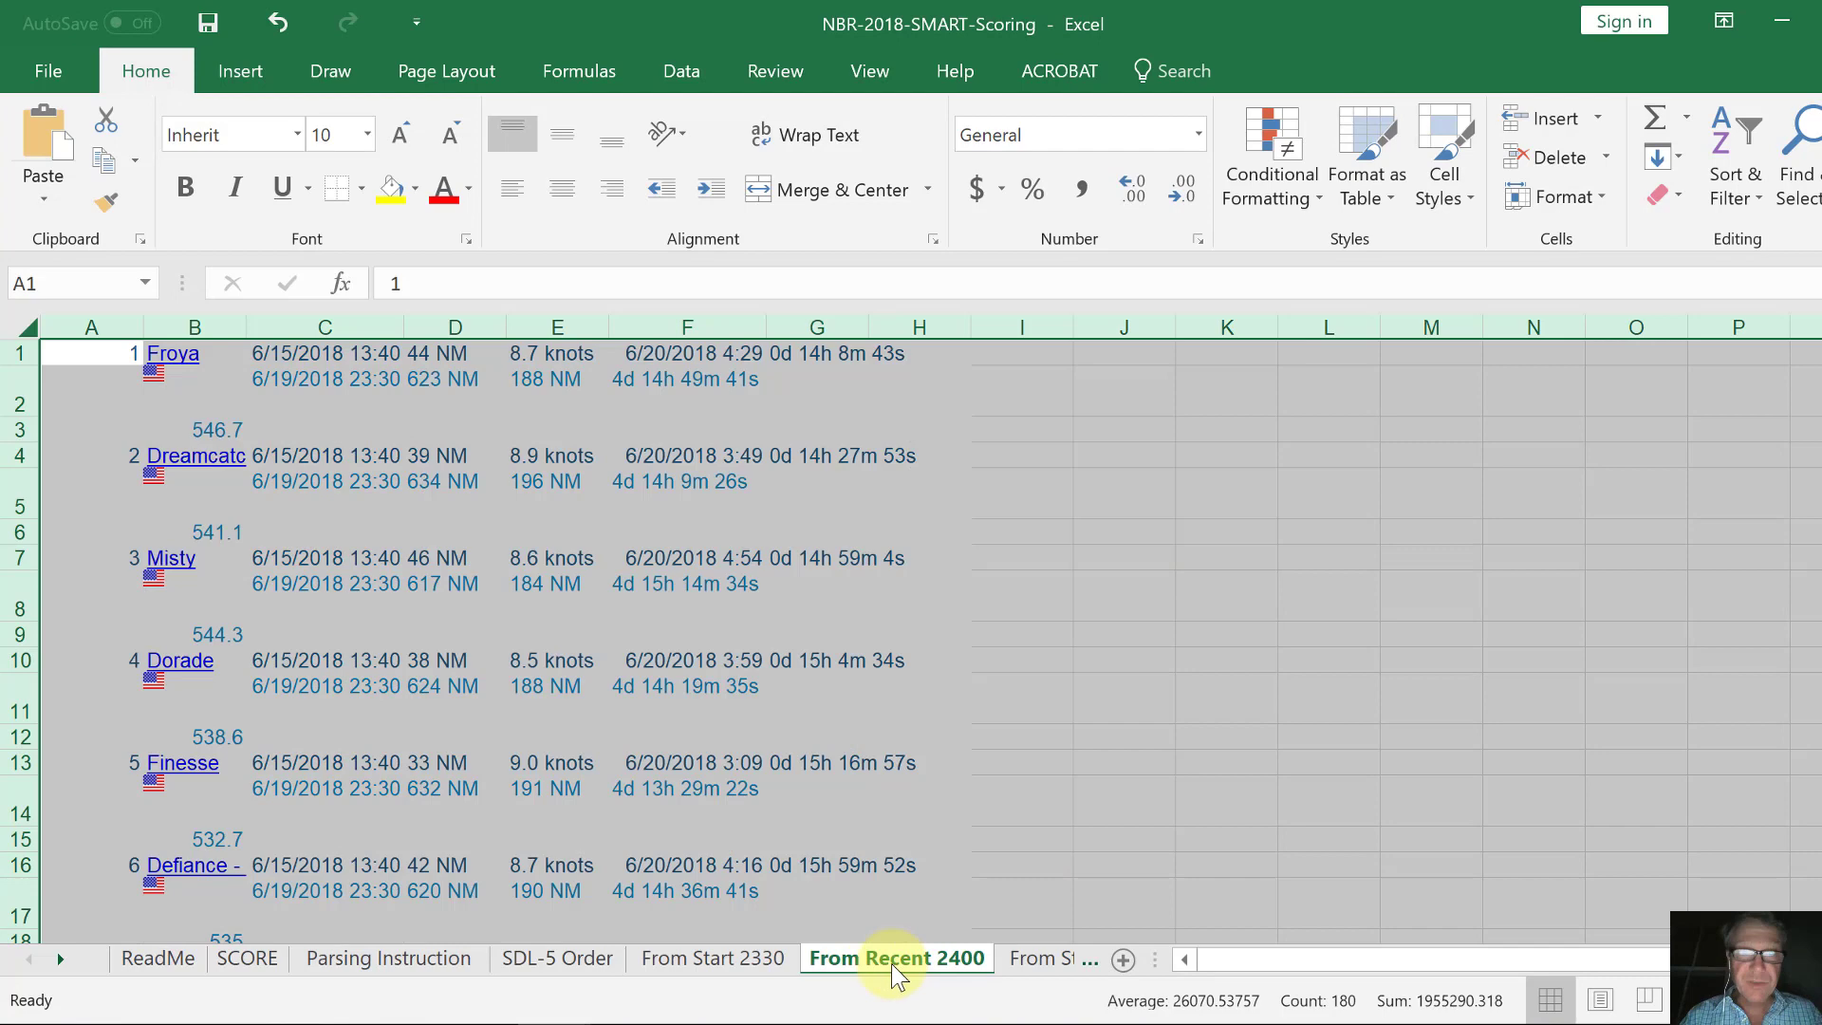
Enter the formula =B1 in A2 of From Recent 2400 and fill it down through A45.
{"action": "left_click", "coordinate": [91, 384]}
{"action": "type", "text": "="}
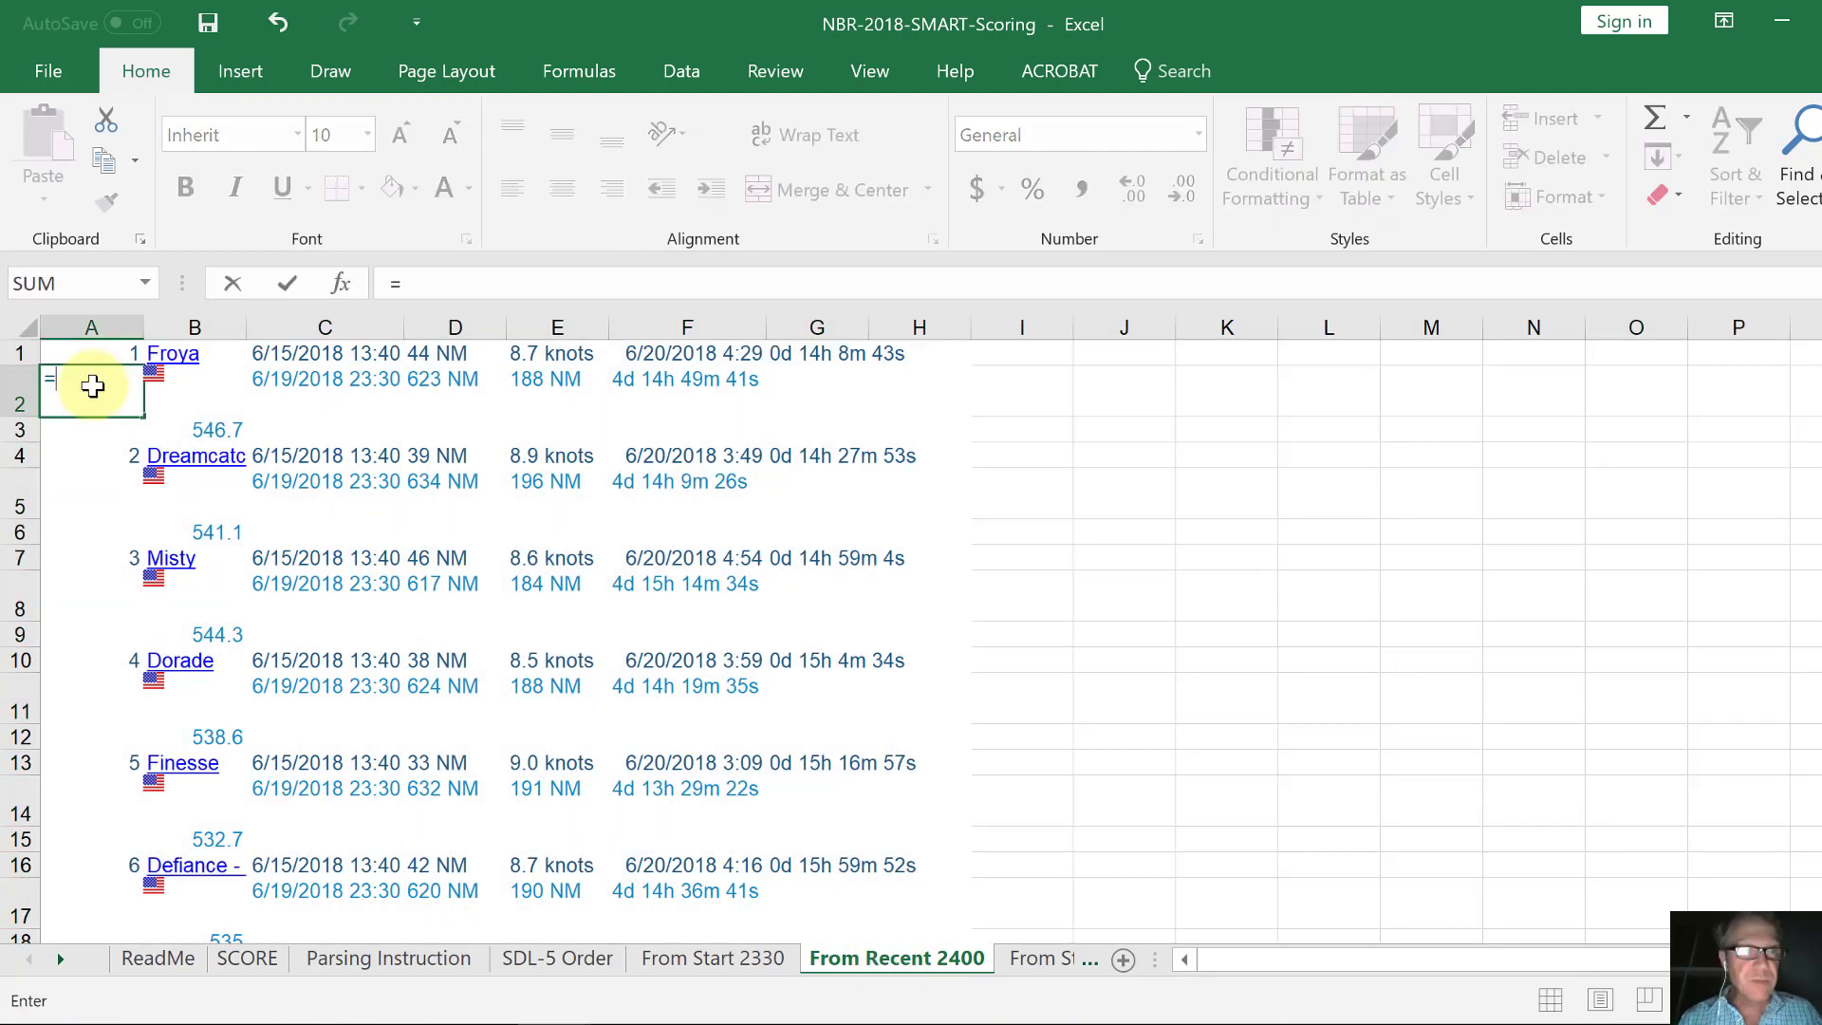
{"action": "key", "text": "Up"}
{"action": "key", "text": "Right"}
{"action": "key", "text": "Return"}
{"action": "left_click", "coordinate": [92, 386]}
{"action": "mouse_move", "coordinate": [92, 385]}
{"action": "left_mouse_down"}
{"action": "mouse_move", "coordinate": [92, 940]}
{"action": "mouse_move", "coordinate": [92, 385]}
{"action": "left_mouse_up"}
{"action": "key", "text": "ctrl+d"}
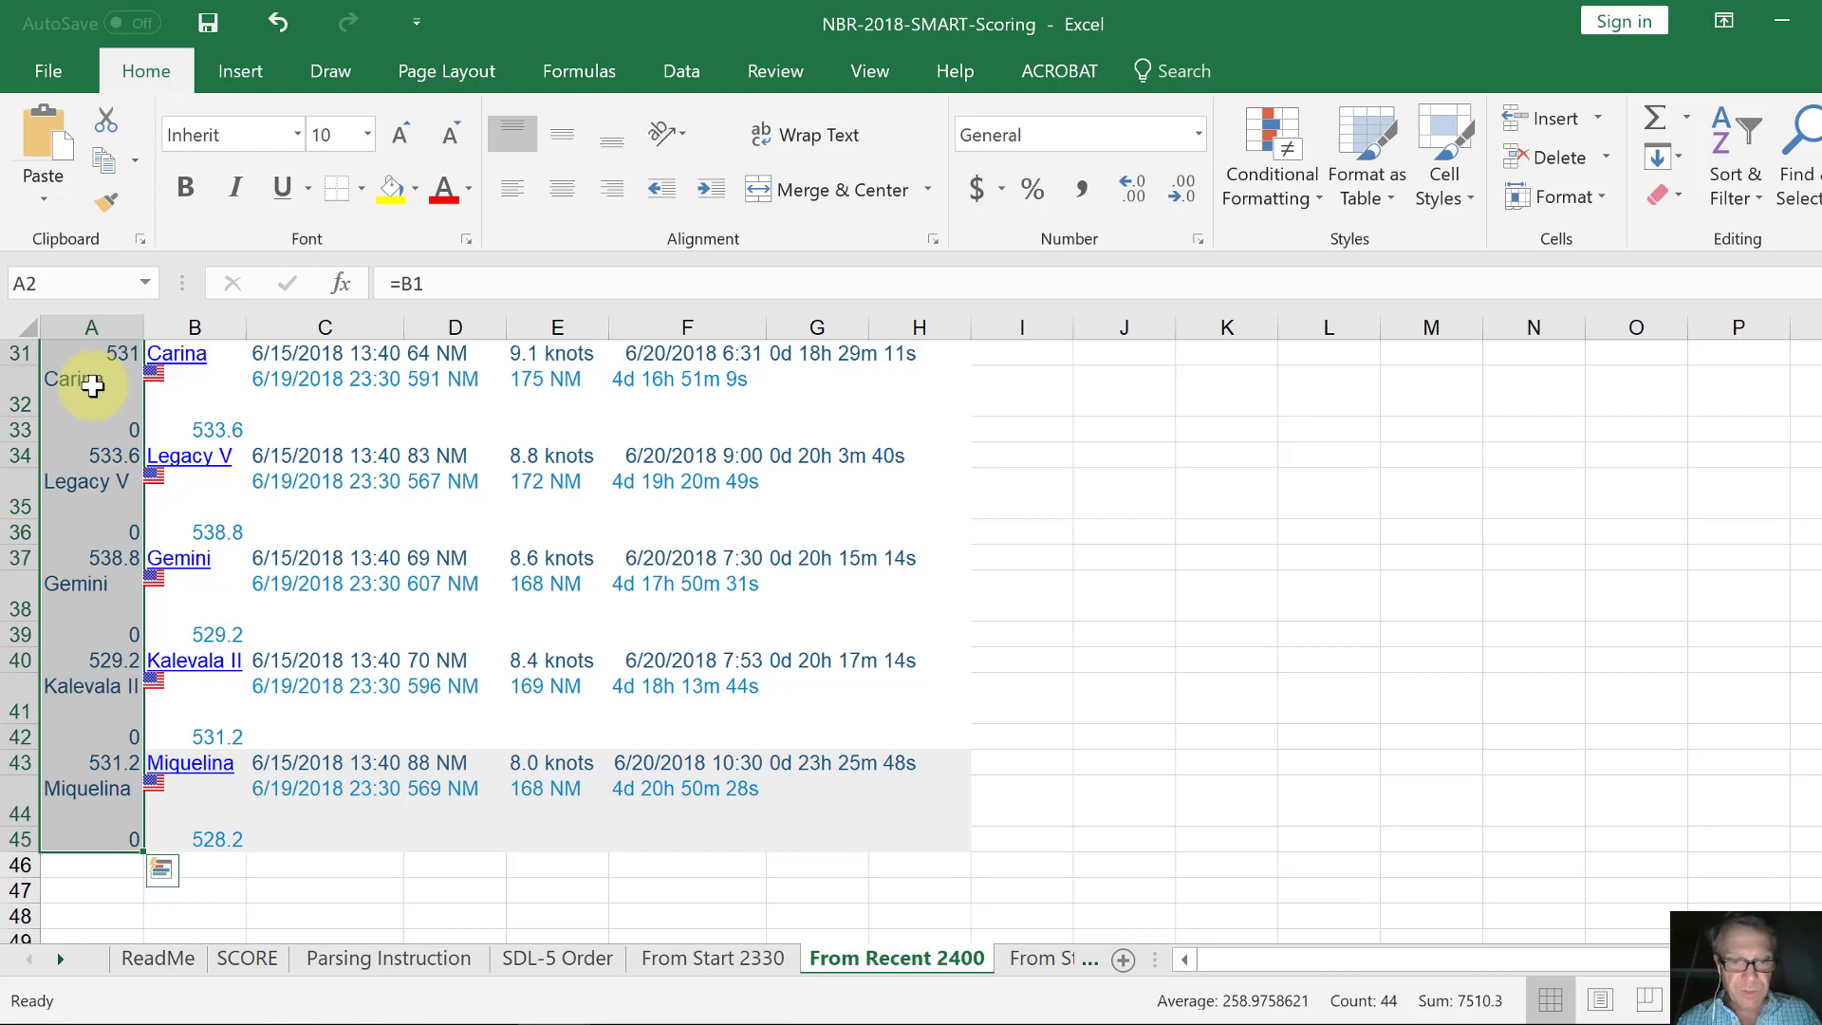
Replace the formulas in A2:A45 with their values.
{"action": "key", "text": "ctrl+c"}
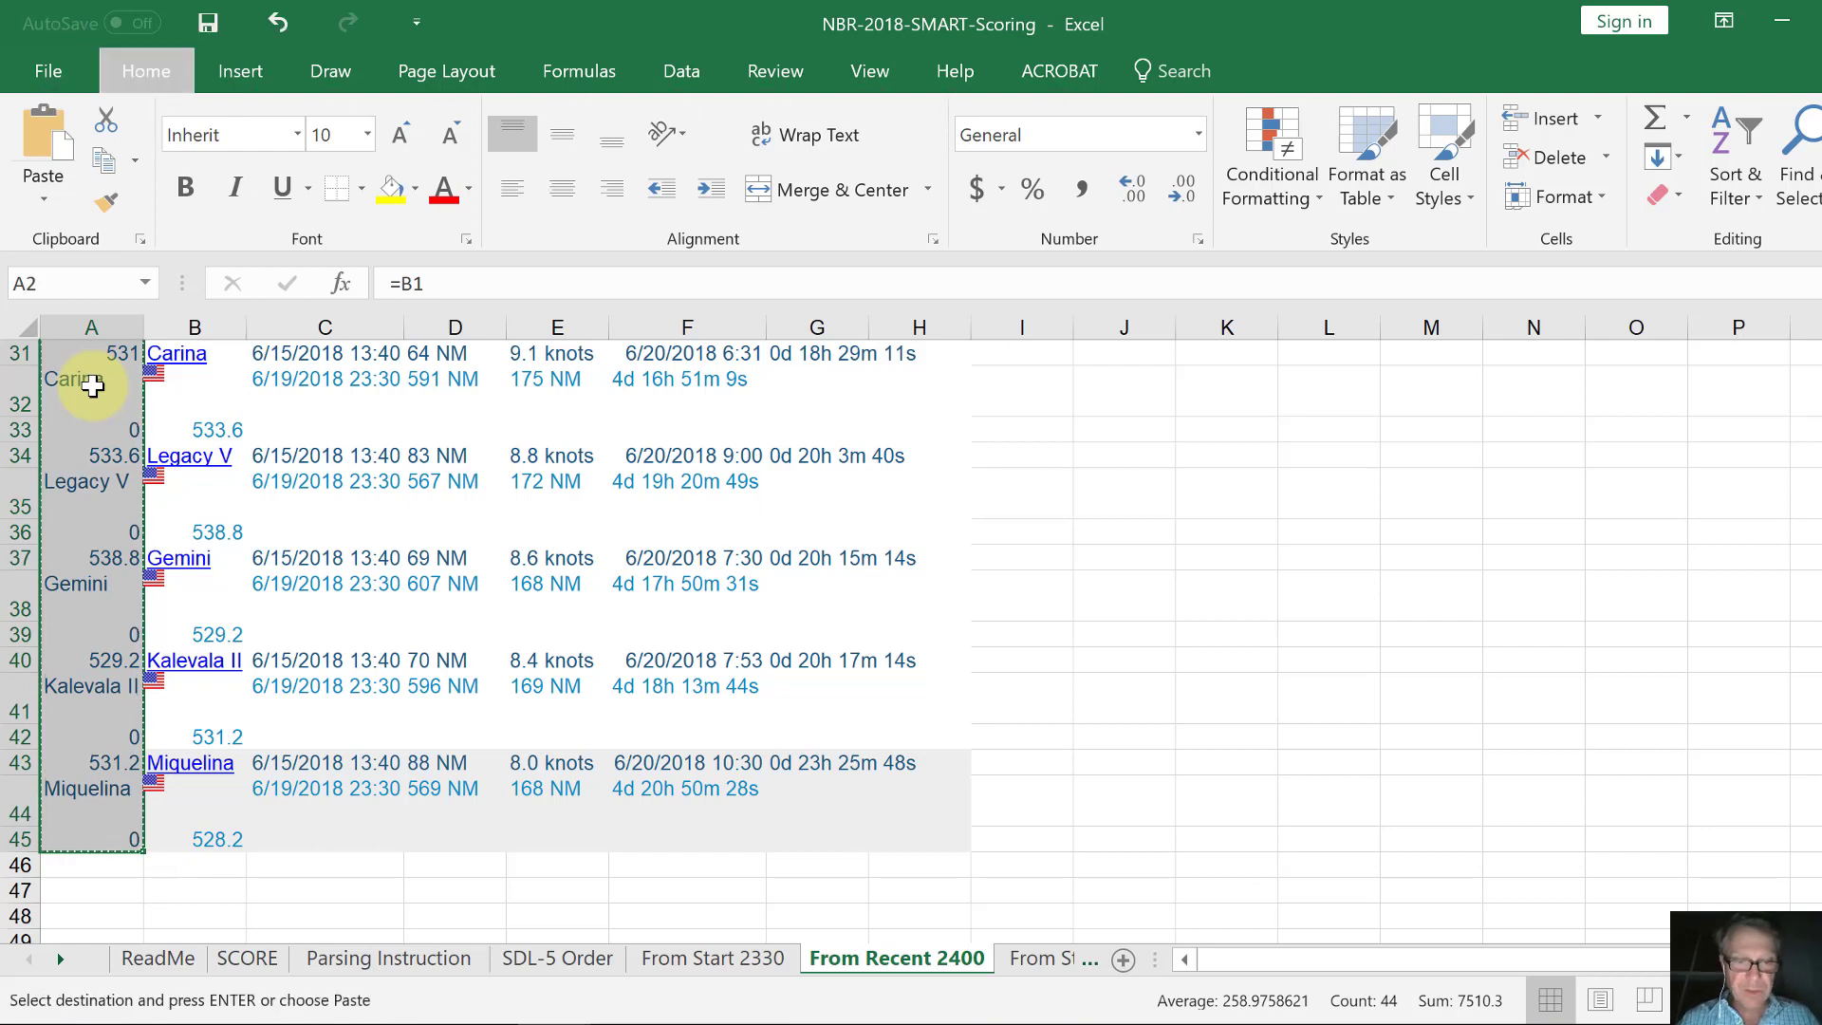
{"action": "key", "text": "alt+h"}
{"action": "key", "text": "v"}
{"action": "key", "text": "v"}
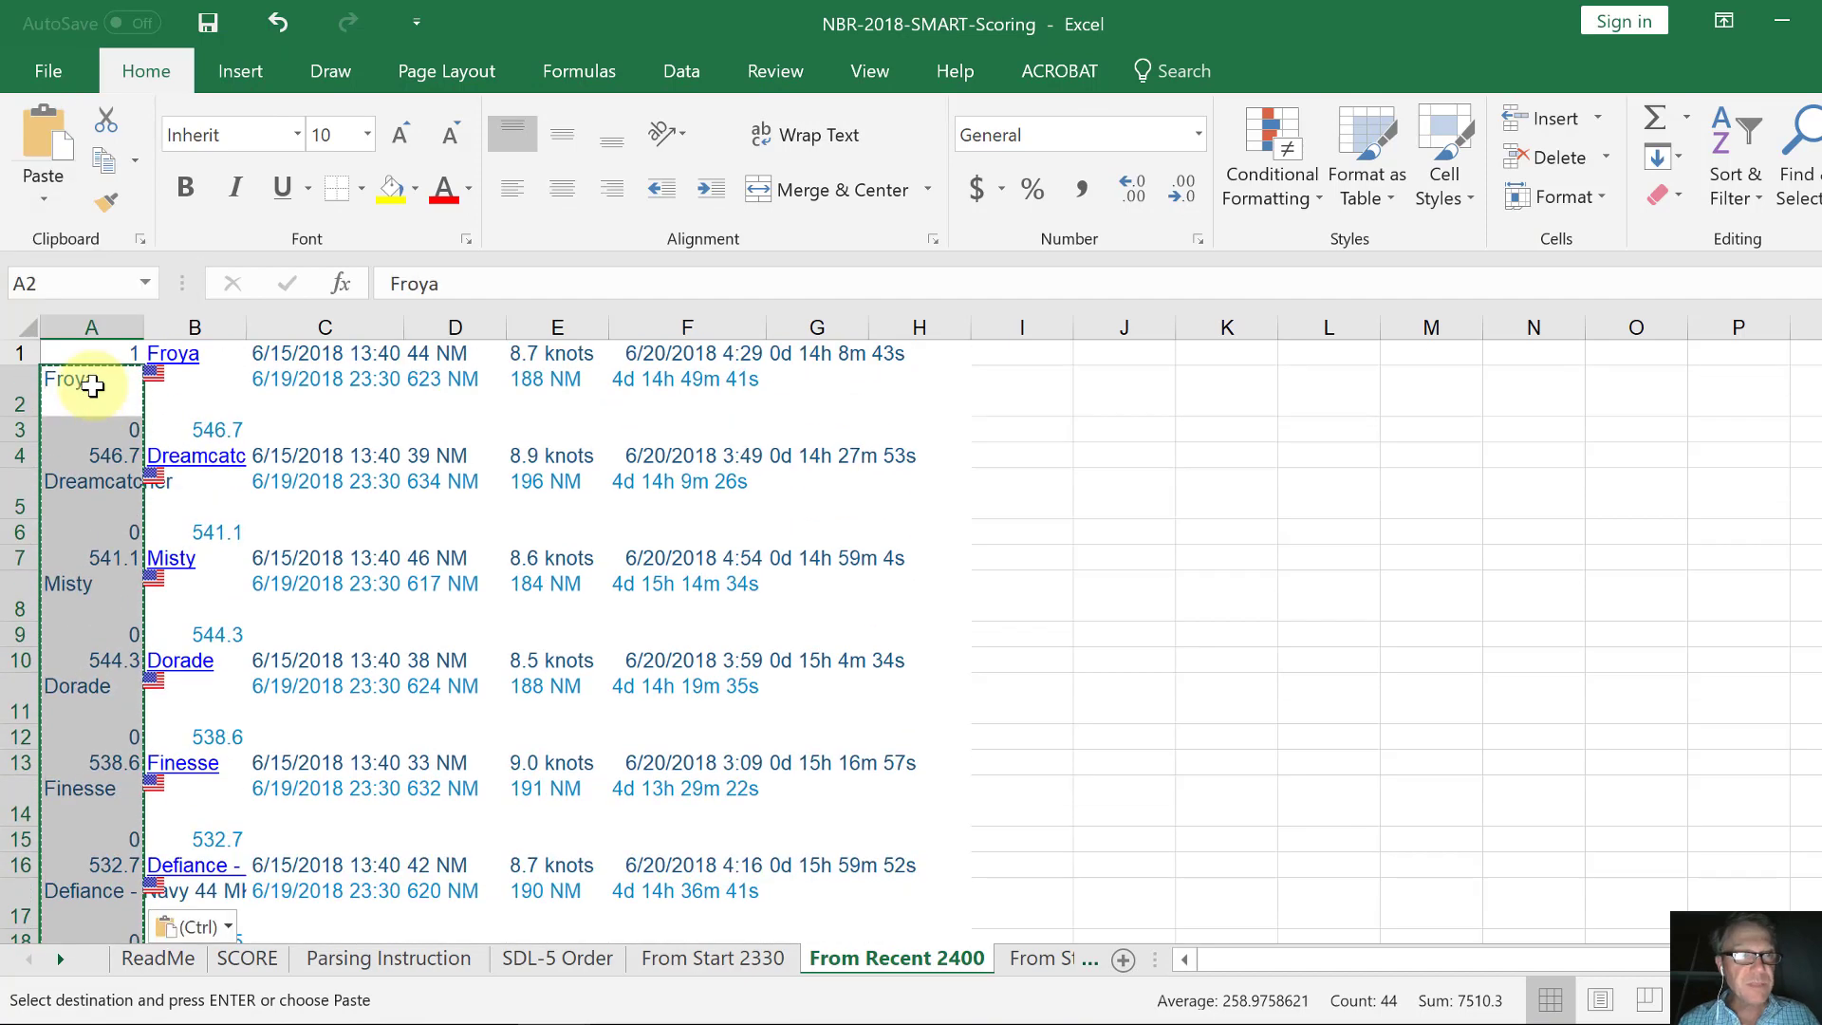
{"action": "key", "text": "ctrl+Home"}
{"action": "key", "text": "ctrl"}
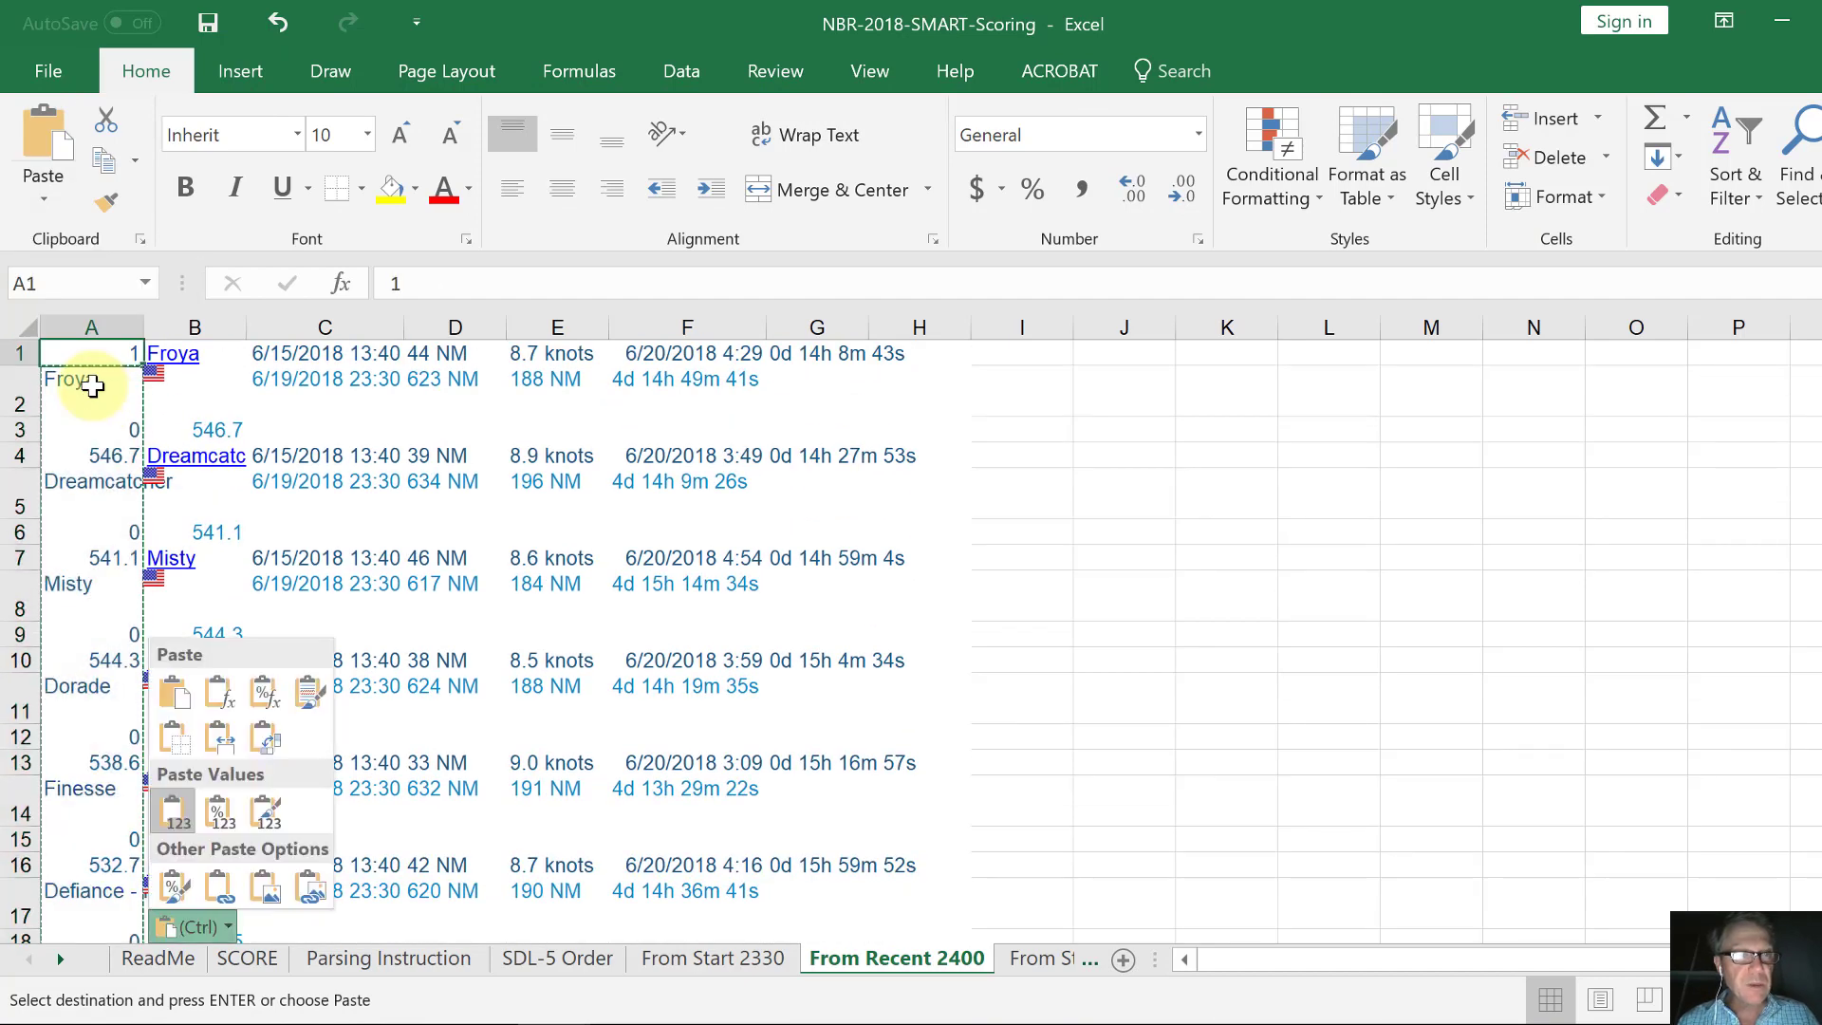
{"action": "key", "text": "Escape"}
{"action": "key", "text": "Escape"}
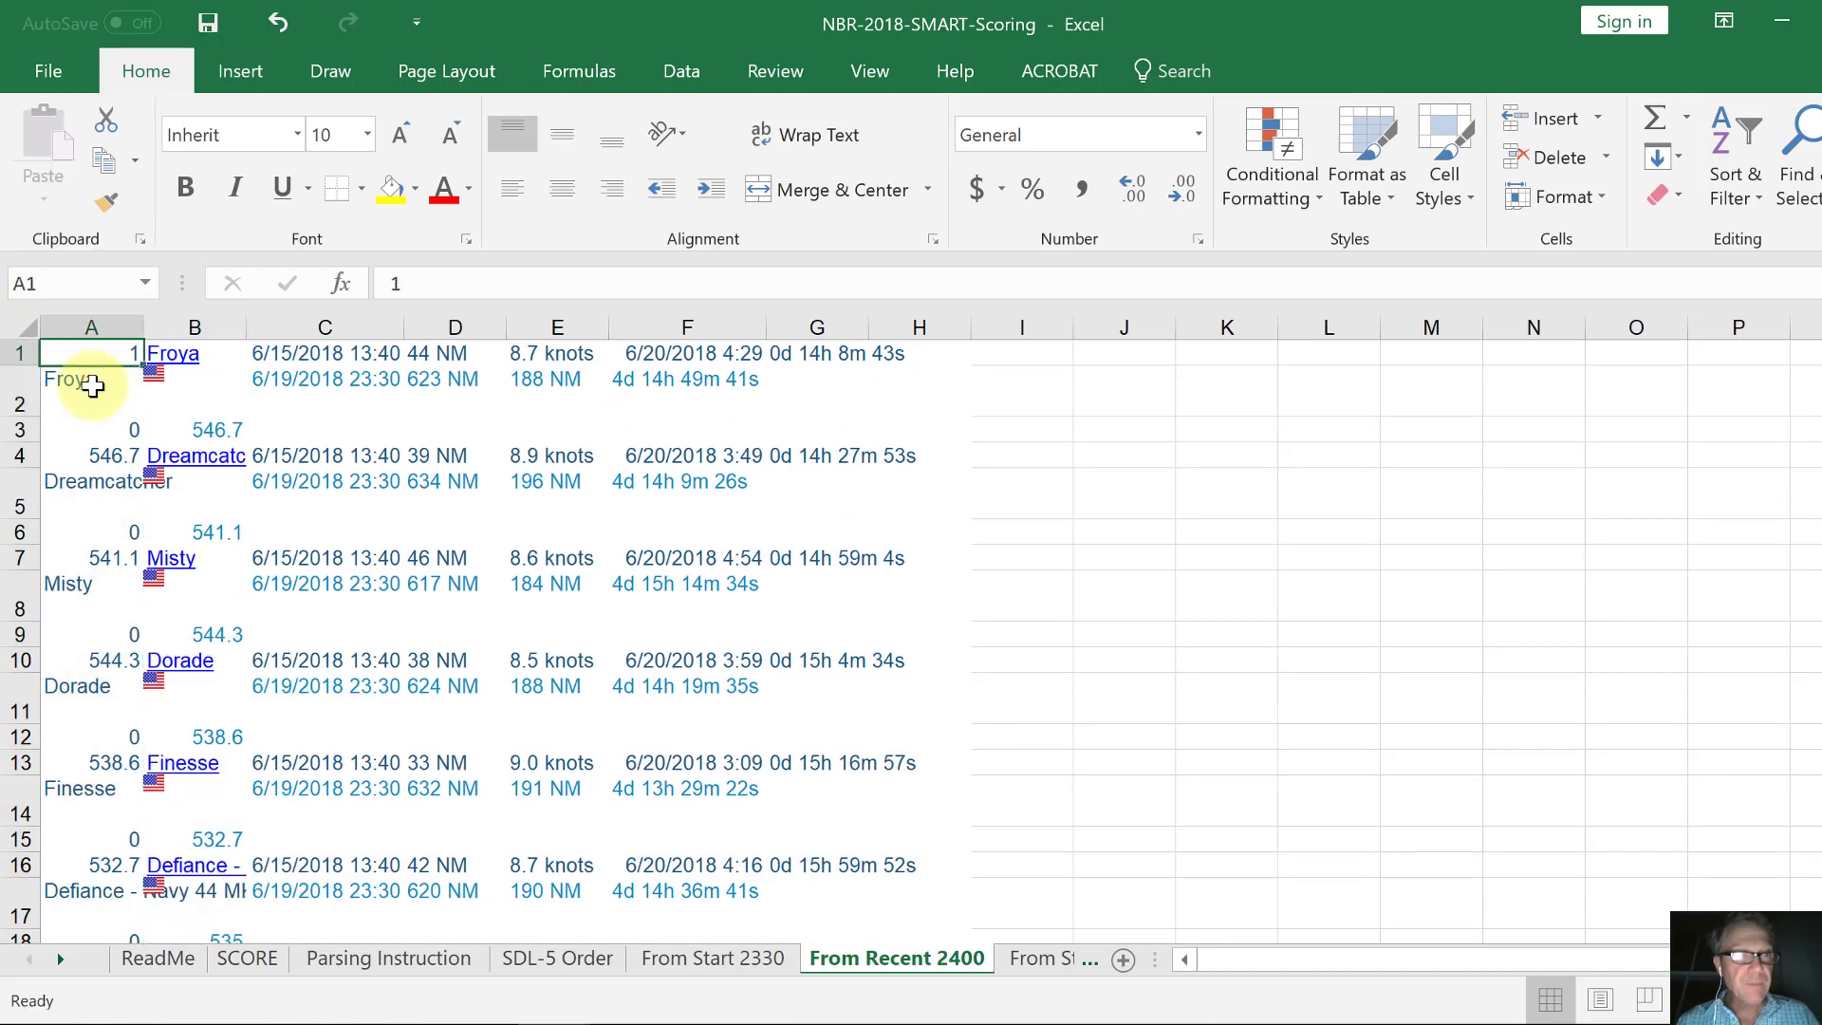
Sort rows 1 to 45 of From Recent 2400 by Column A from A to Z, treating the data as having no headers.
{"action": "key", "text": "shift+space"}
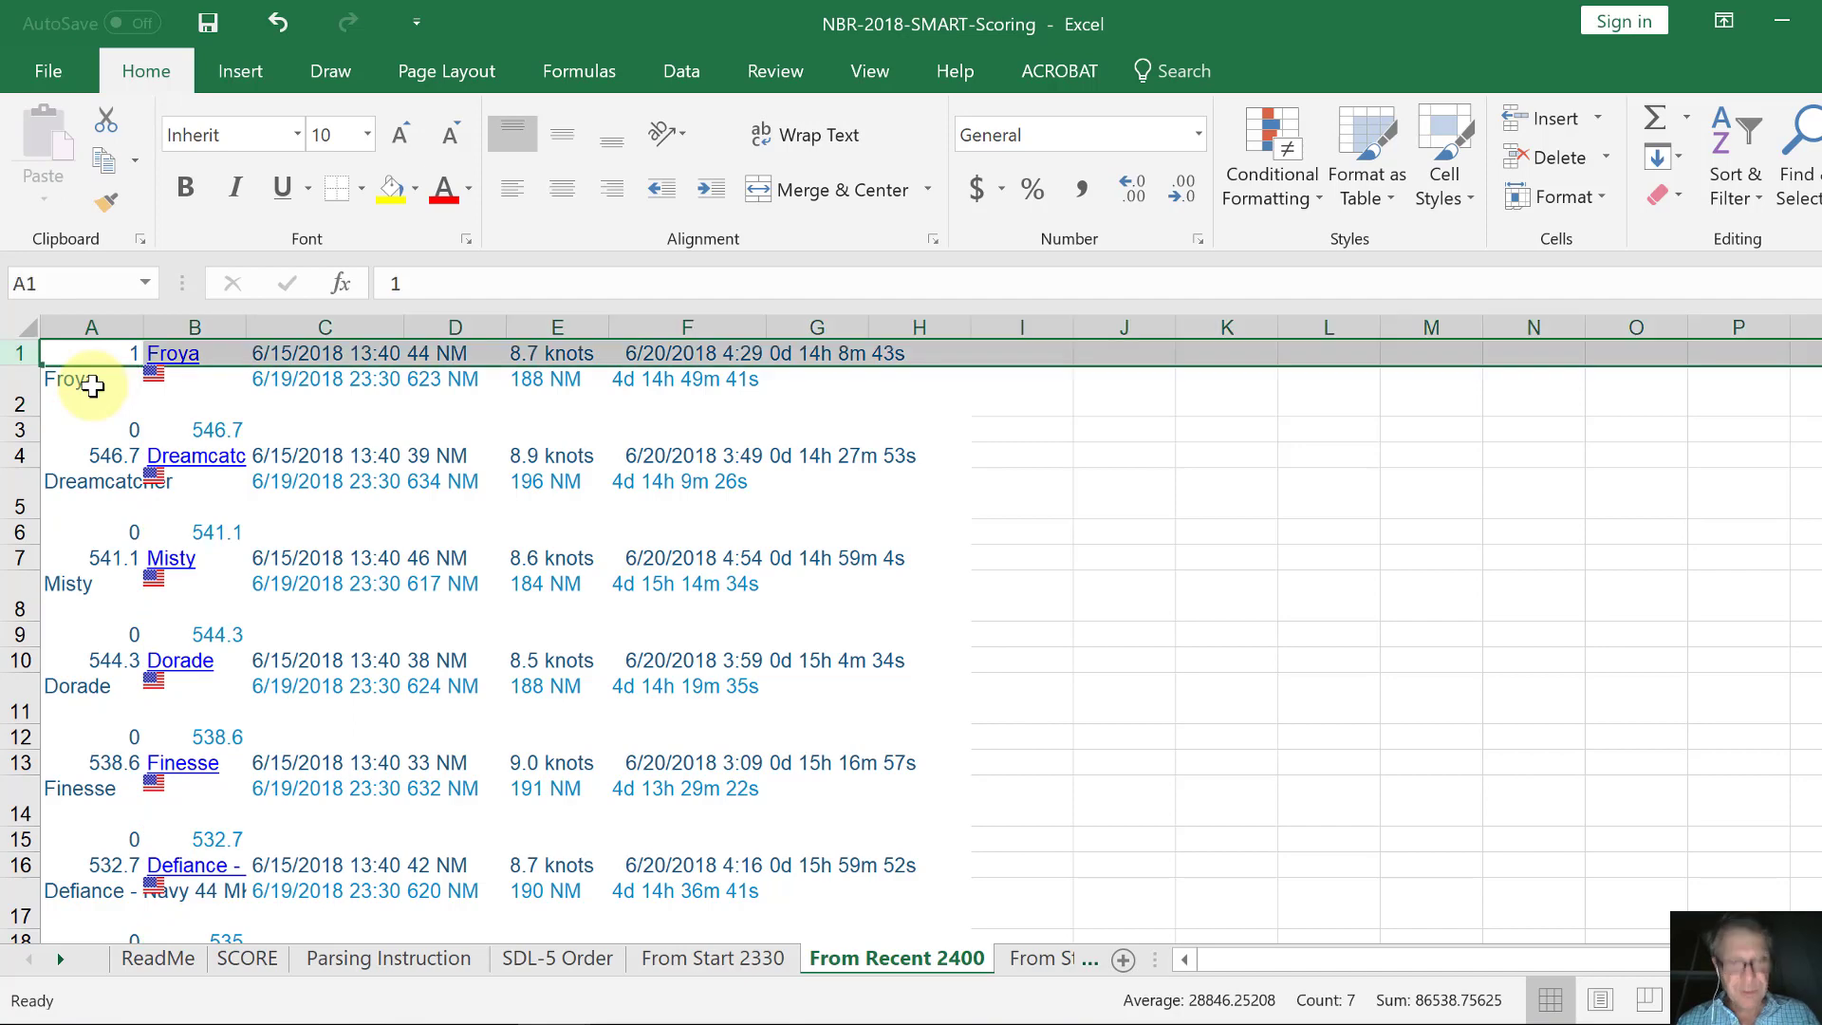
{"action": "key", "text": "shift+Down"}
{"action": "key", "text": "shift+Down"}
{"action": "key", "text": "shift+Down"}
{"action": "key", "text": "shift+Down"}
{"action": "key", "text": "shift+Down"}
{"action": "key", "text": "shift+Down"}
{"action": "key", "text": "shift+Down"}
{"action": "key", "text": "shift+Down"}
{"action": "key", "text": "shift+Down"}
{"action": "key", "text": "shift+Down"}
{"action": "key", "text": "shift+Down"}
{"action": "key", "text": "shift+Down"}
{"action": "key", "text": "shift+Down"}
{"action": "key", "text": "shift+Down"}
{"action": "key", "text": "shift+Down"}
{"action": "key", "text": "shift+Down"}
{"action": "key", "text": "shift+Down"}
{"action": "key", "text": "shift+Down"}
{"action": "key", "text": "shift+Down"}
{"action": "key", "text": "shift+Down"}
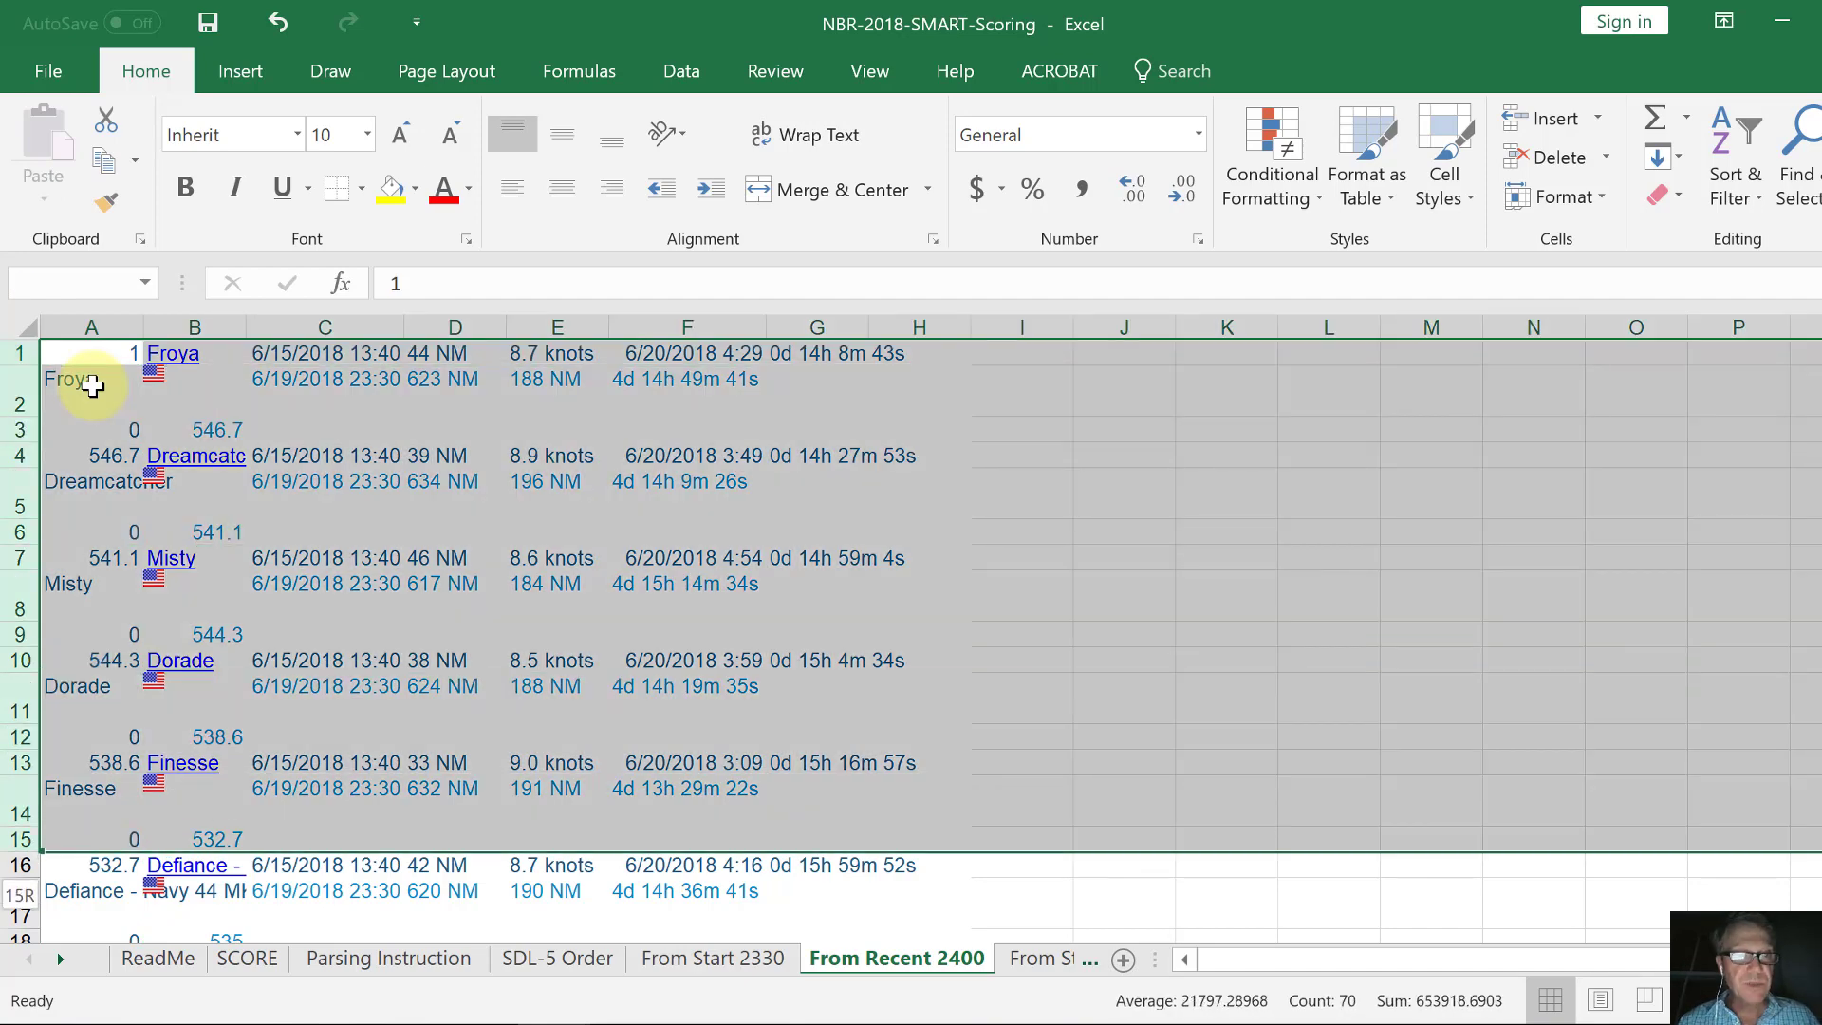
{"action": "key", "text": "shift+Down"}
{"action": "key", "text": "shift+Down"}
{"action": "key", "text": "shift+Down"}
{"action": "key", "text": "shift+Down"}
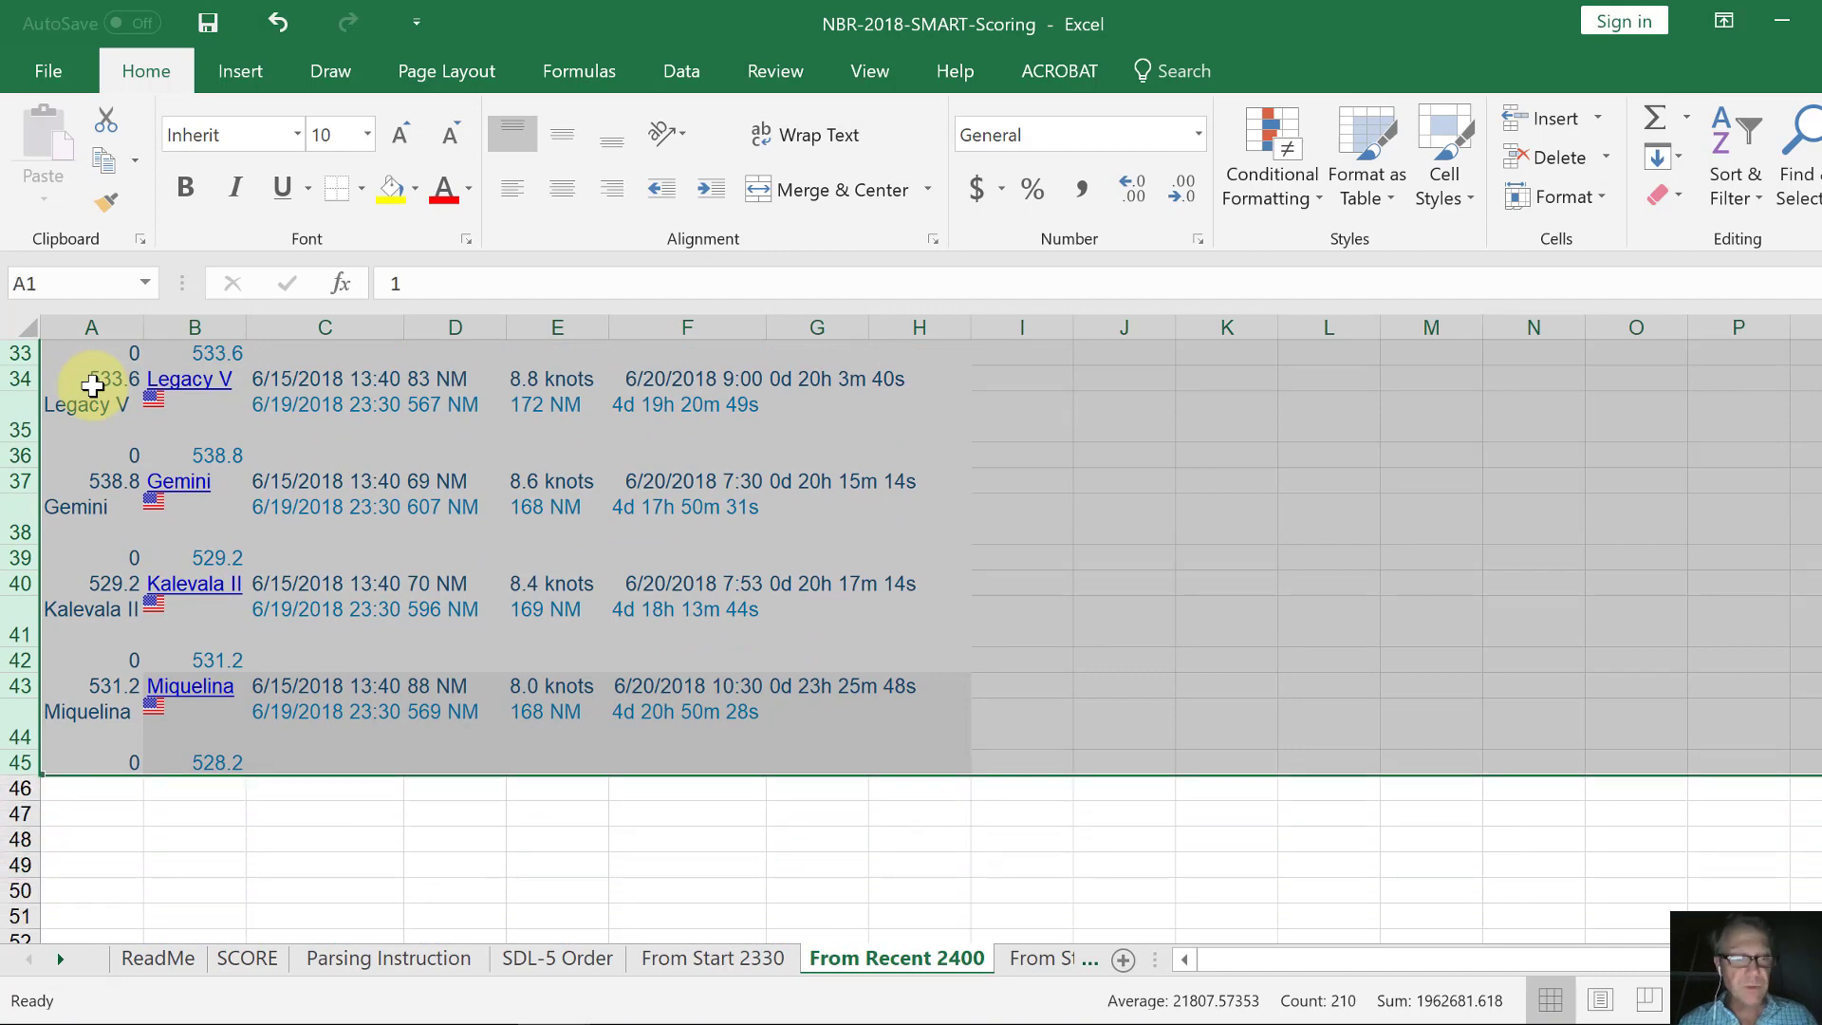
{"action": "key", "text": "alt+a"}
{"action": "key", "text": "s"}
{"action": "key", "text": "s"}
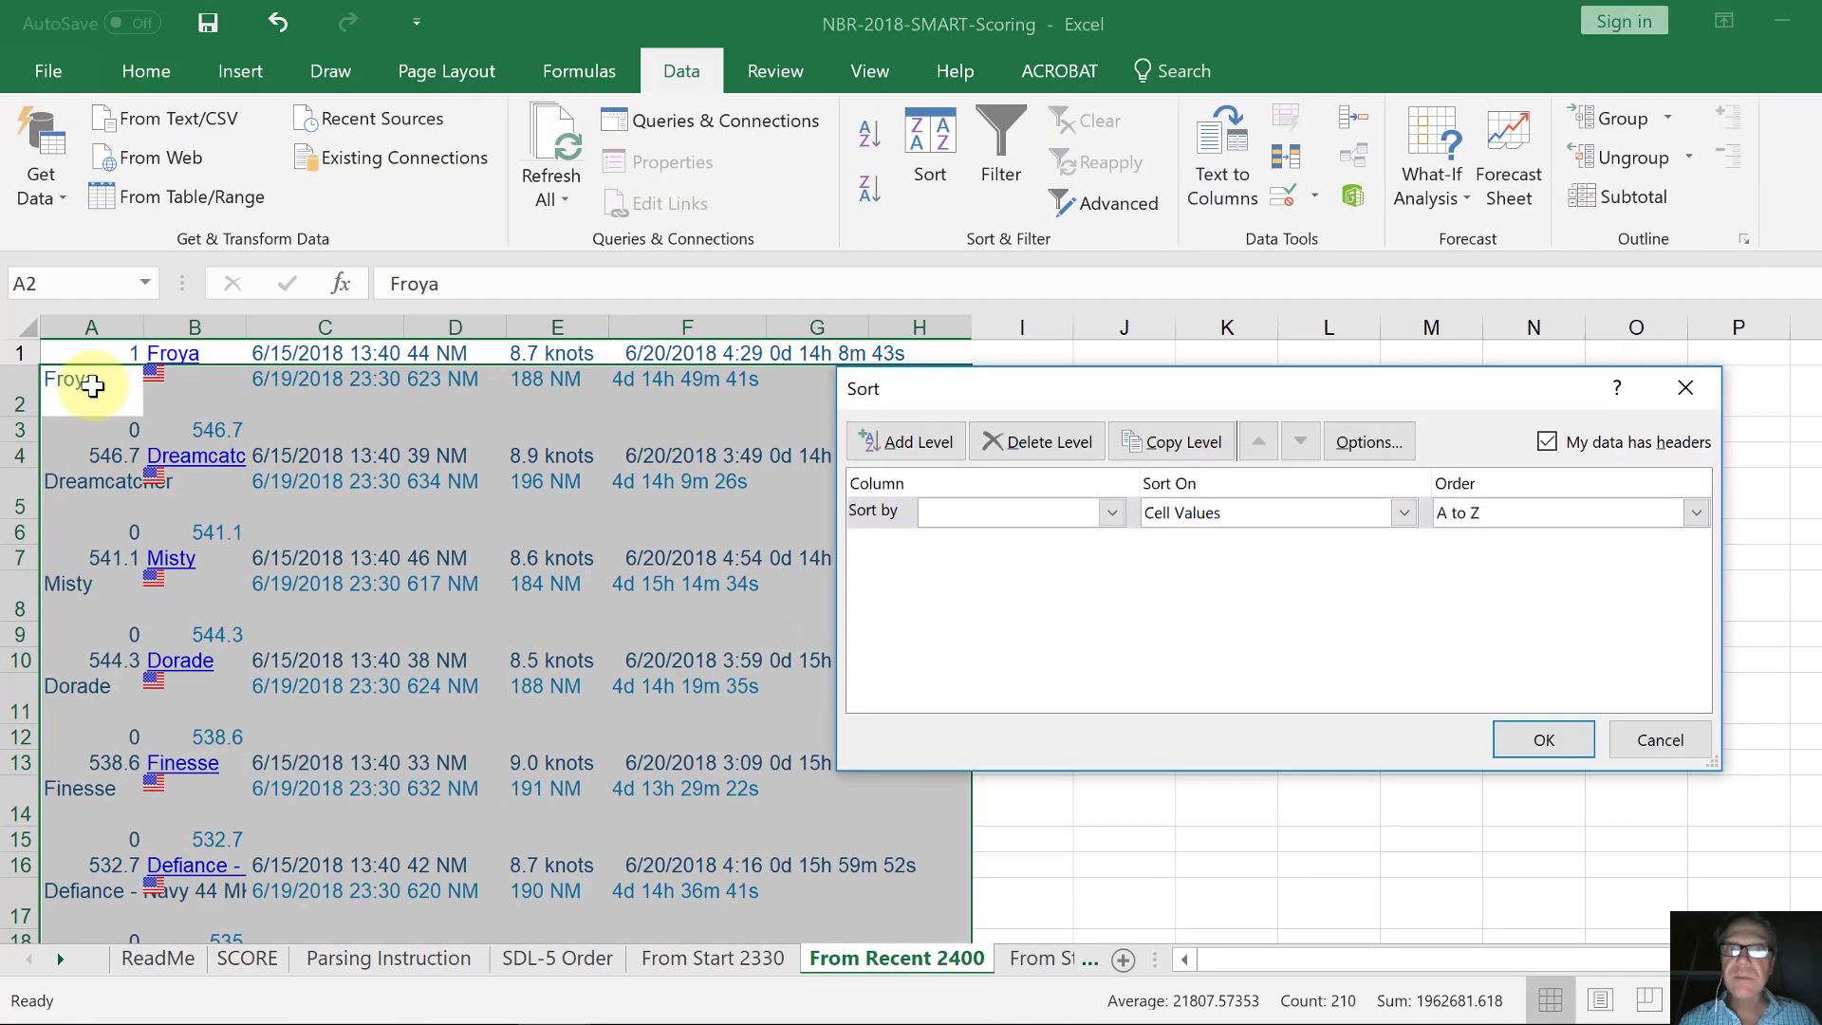
{"action": "left_click", "coordinate": [1546, 443]}
{"action": "left_click", "coordinate": [1112, 512]}
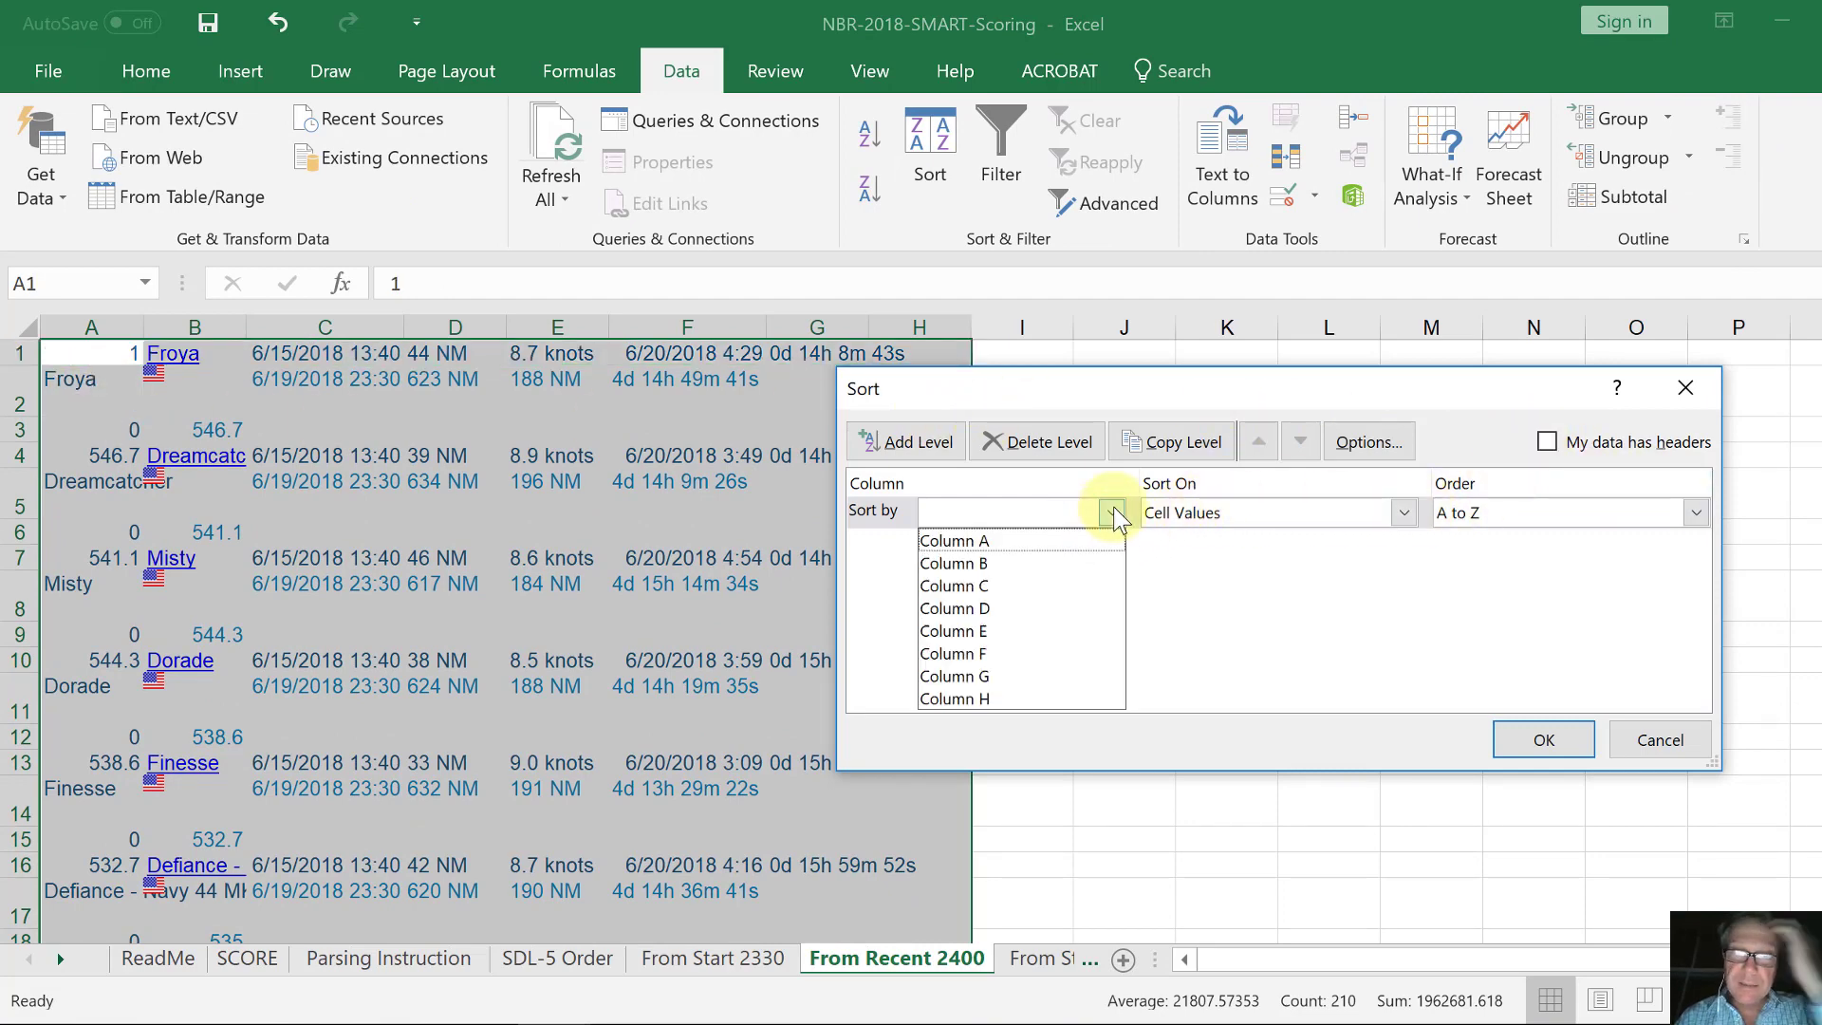
{"action": "left_click", "coordinate": [1063, 543]}
{"action": "left_click", "coordinate": [1527, 739]}
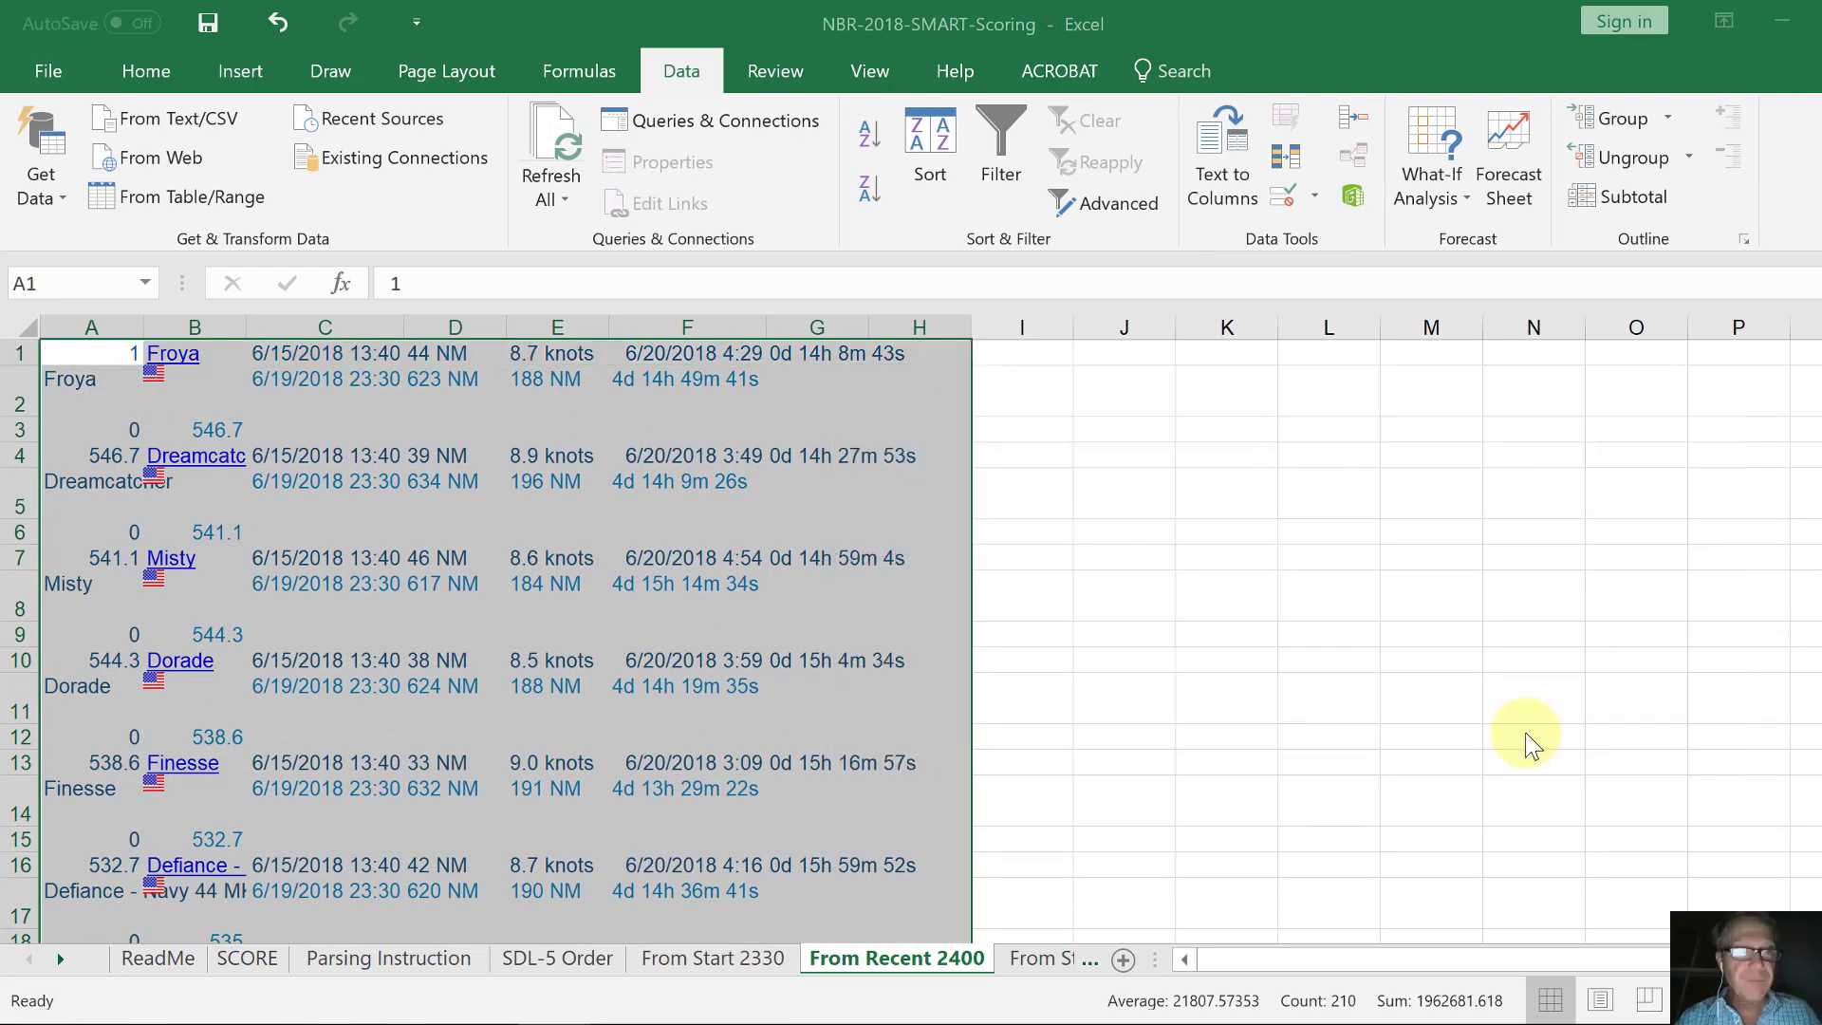
Delete rows 1 to 30 of From Recent 2400, keeping only the rows with boat names in column A.
{"action": "left_click_drag", "start_coordinate": [90, 351], "coordinate": [19, 763]}
{"action": "scroll", "coordinate": [91, 351], "scroll_direction": "down", "scroll_amount": 5}
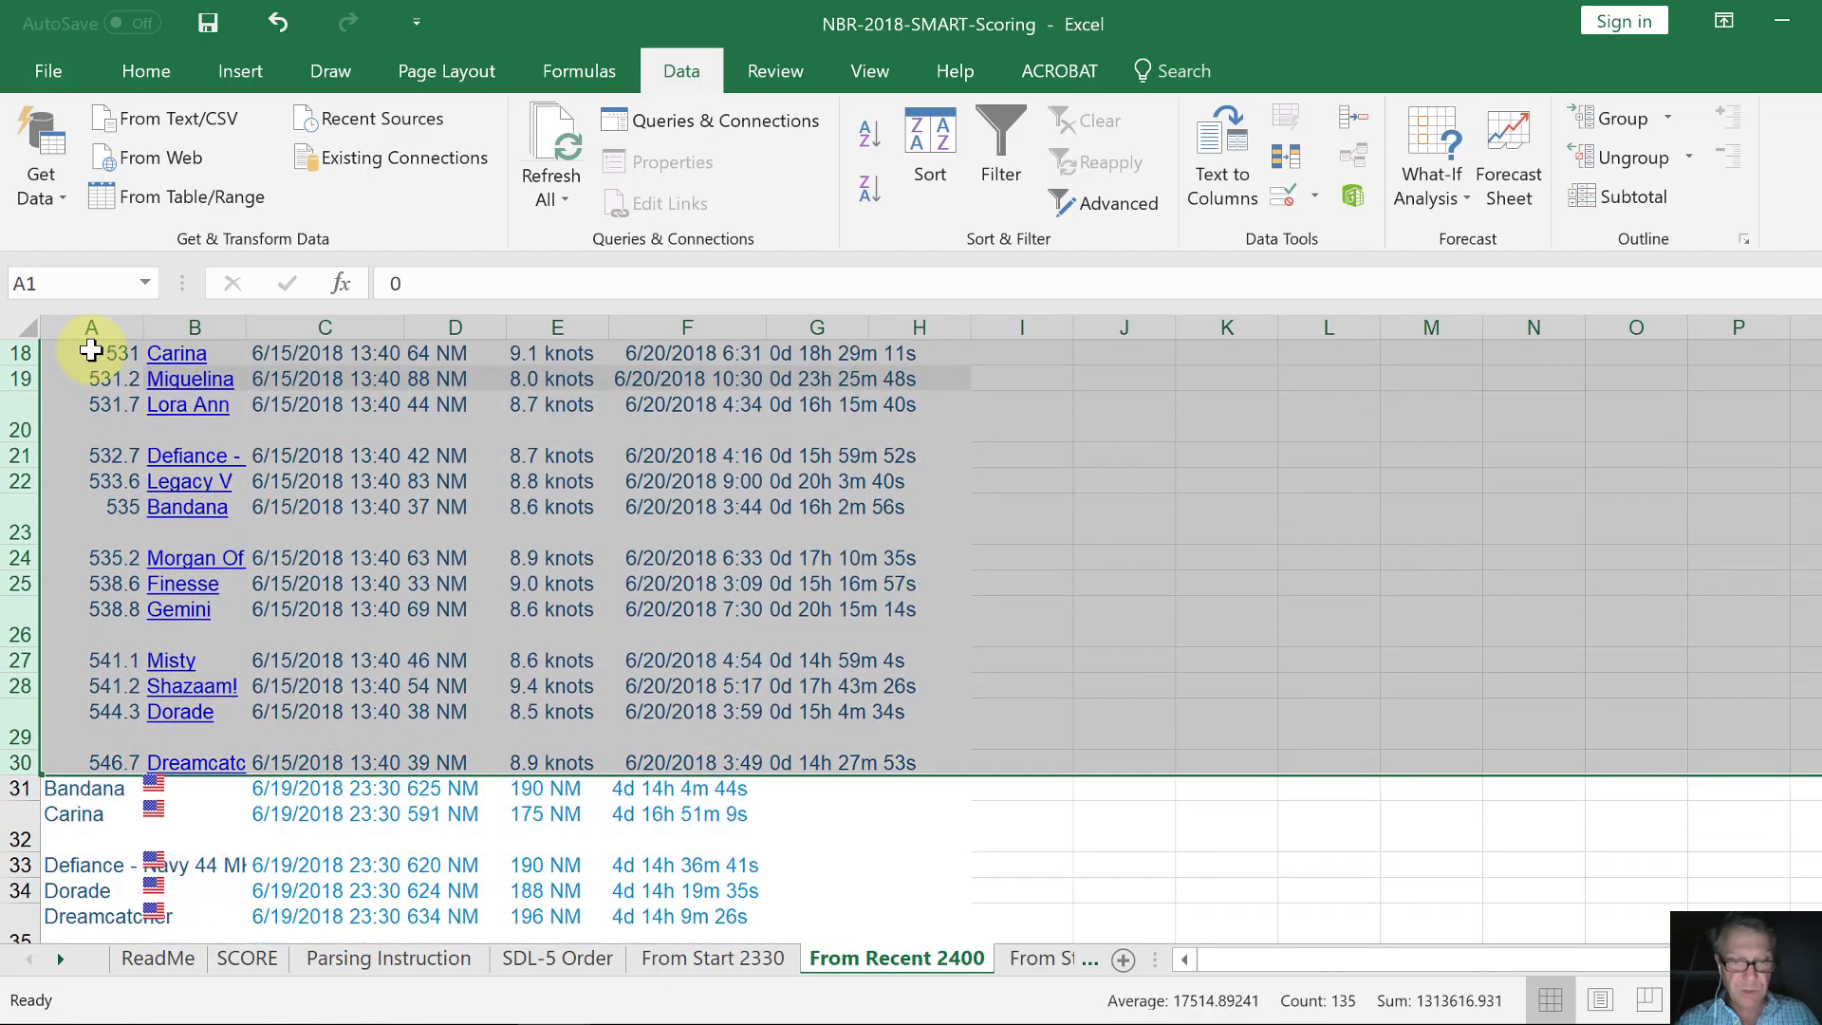
{"action": "key", "text": "alt+h"}
{"action": "key", "text": "d"}
{"action": "key", "text": "r"}
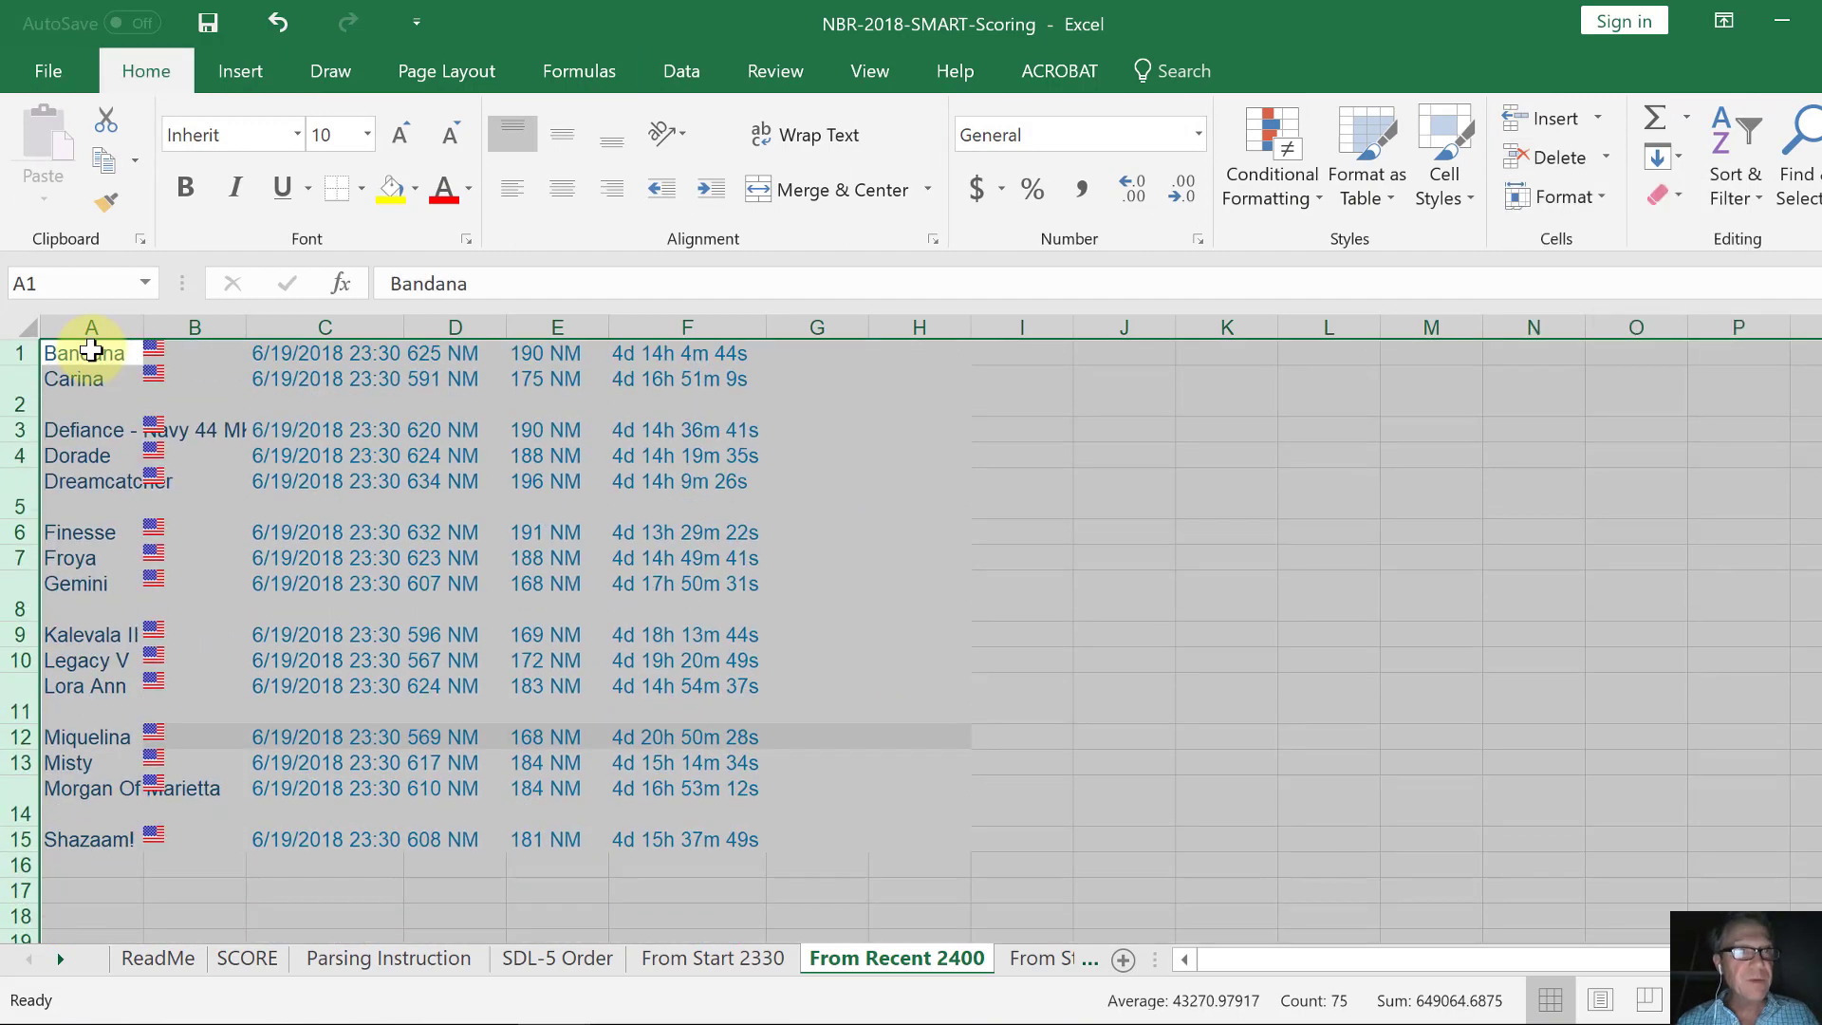
Select the elapsed-time column F in the From Recent 2400 sheet.
{"action": "left_click", "coordinate": [91, 351]}
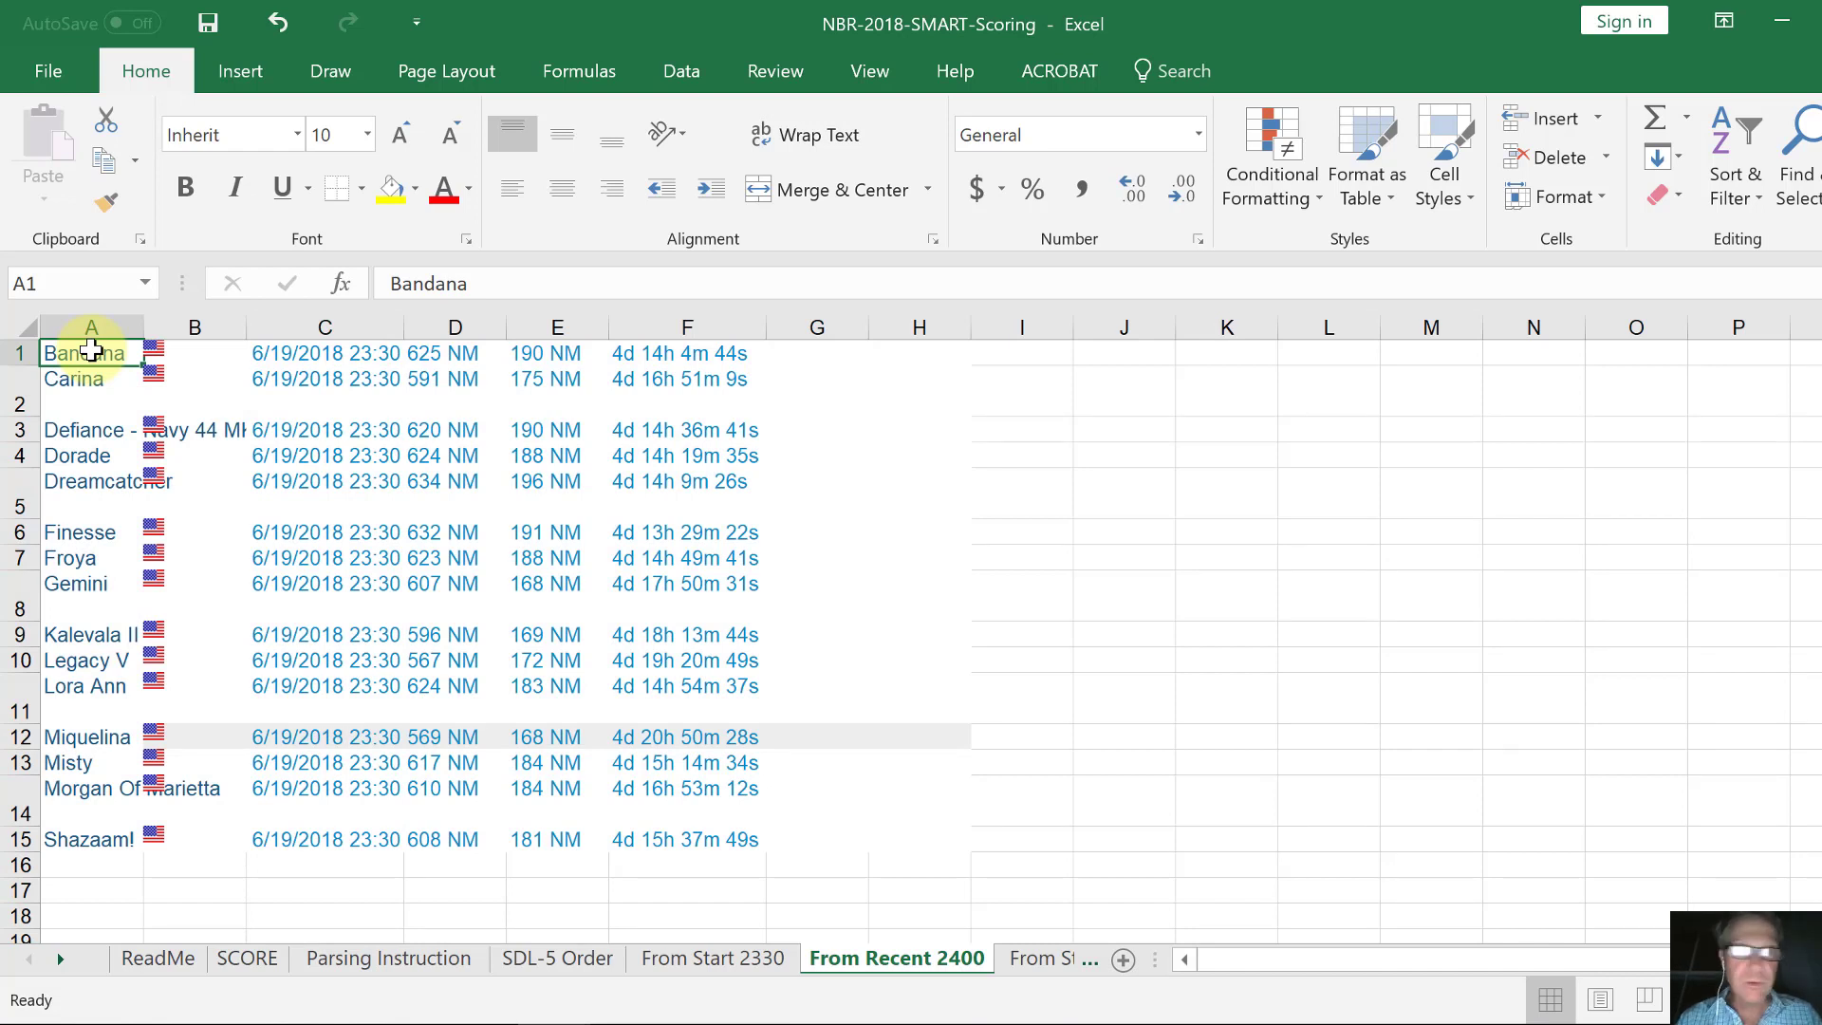
{"action": "key", "text": "Right"}
{"action": "key", "text": "Right"}
{"action": "key", "text": "Right"}
{"action": "key", "text": "Right"}
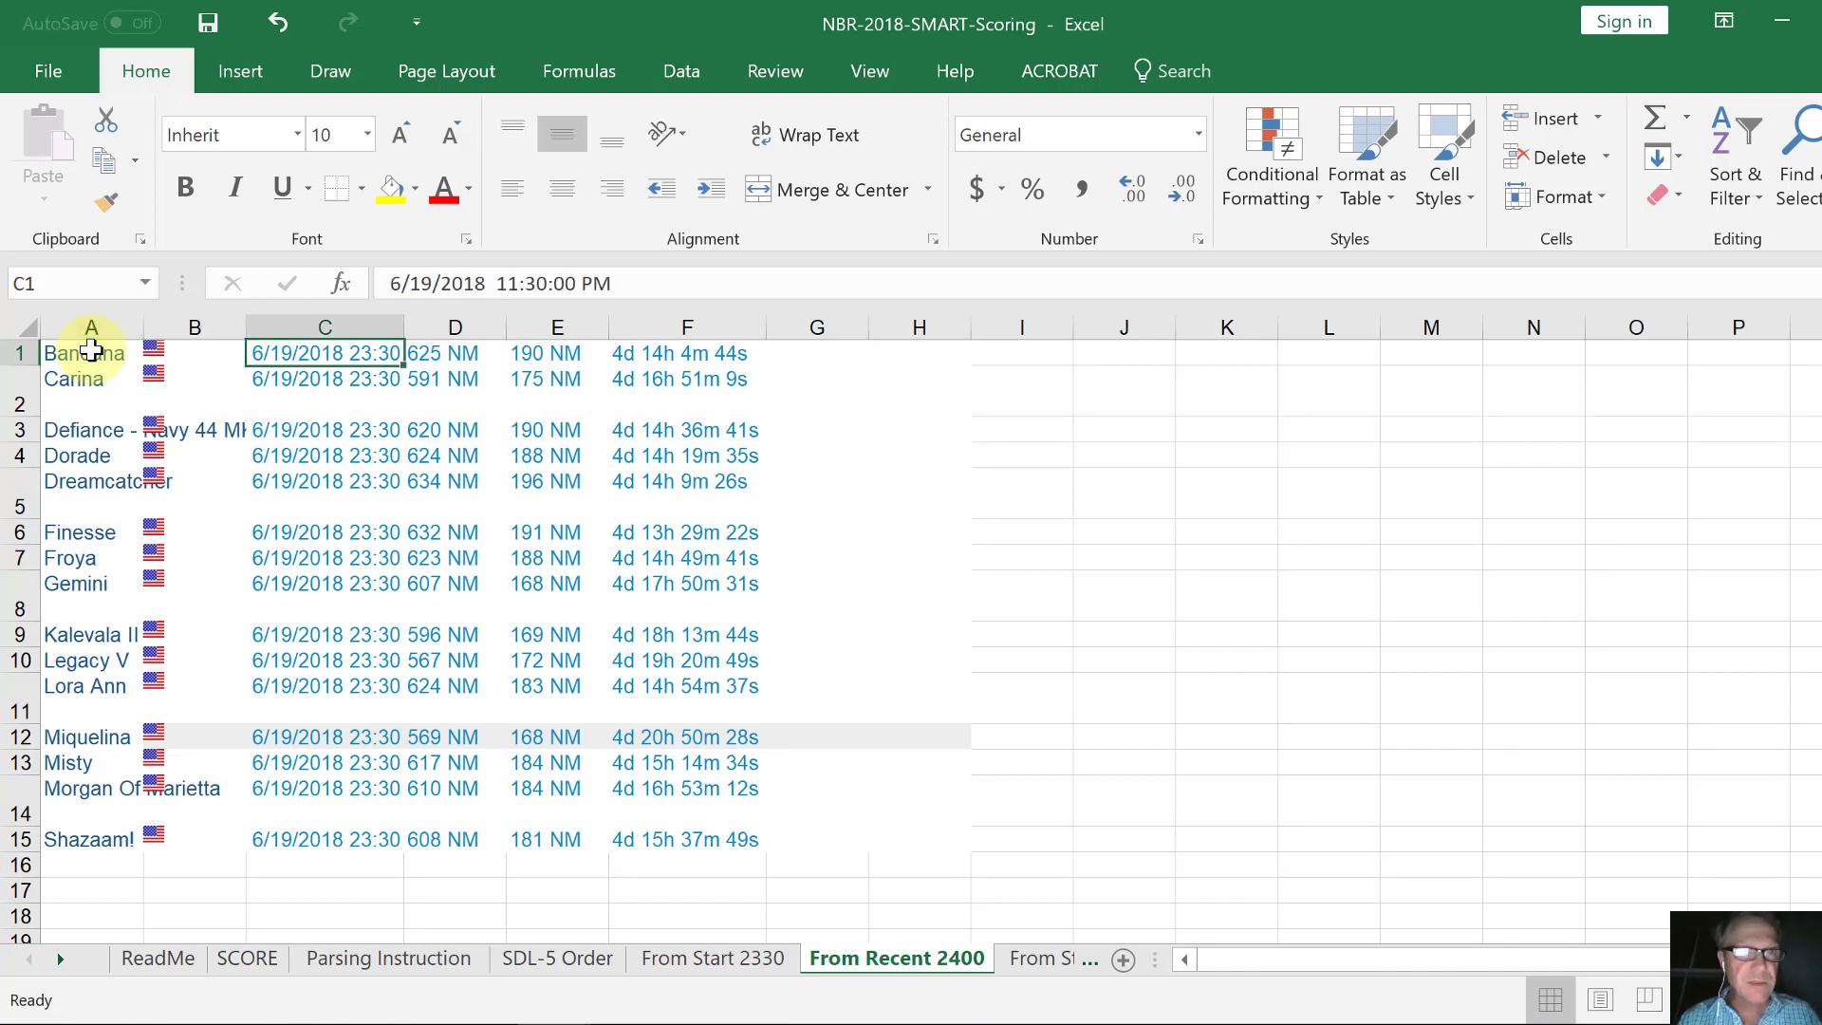
{"action": "key", "text": "Right"}
{"action": "key", "text": "ctrl+space"}
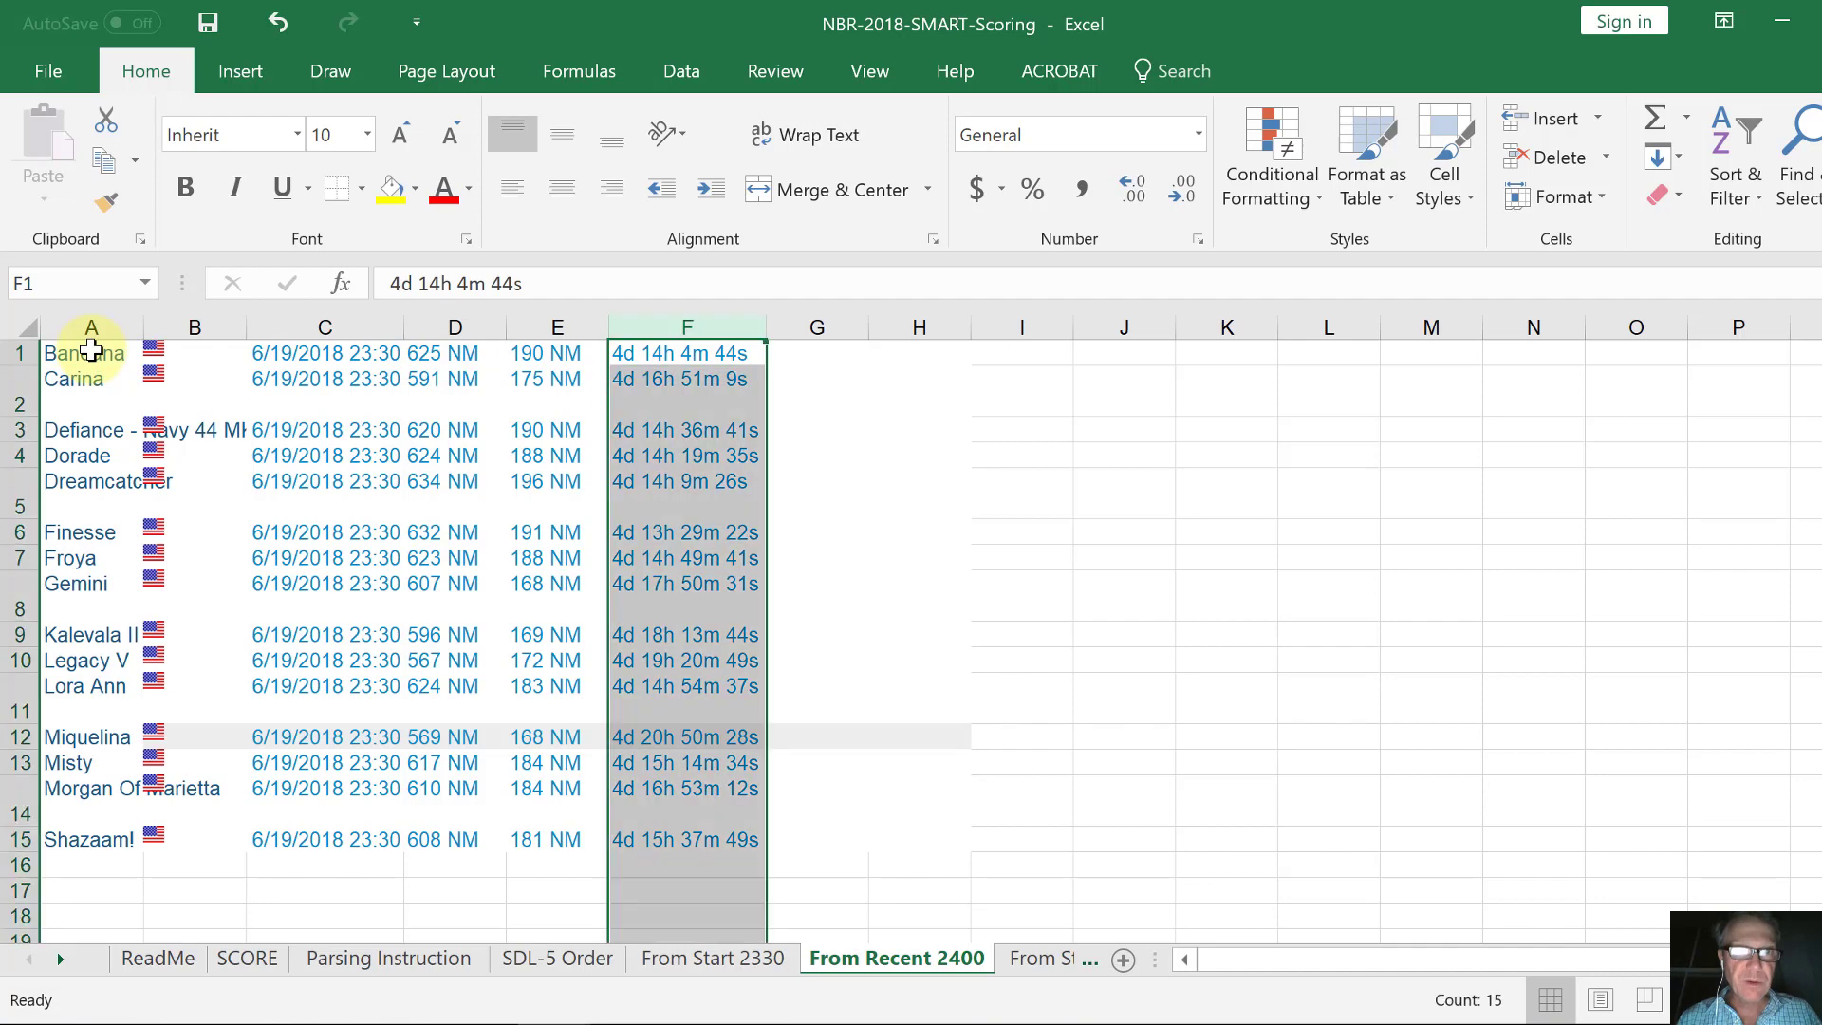
{"action": "key", "text": "alt"}
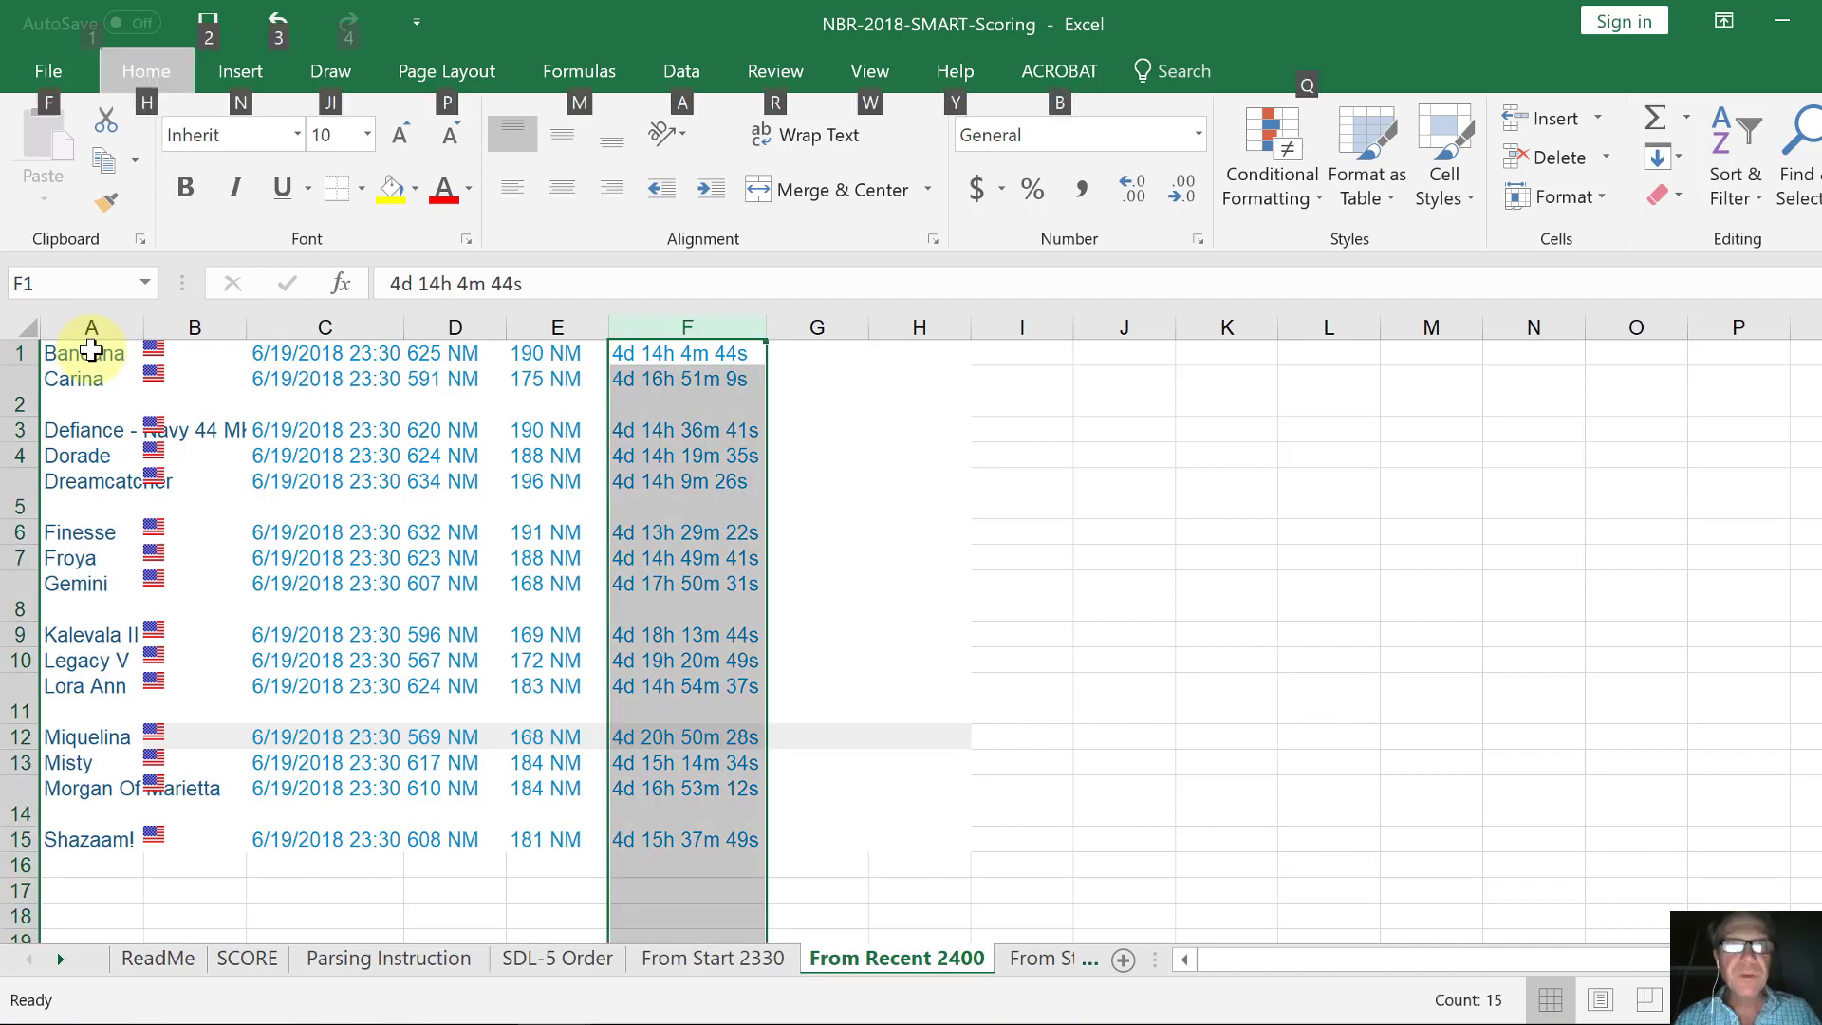
{"action": "key", "text": "d"}
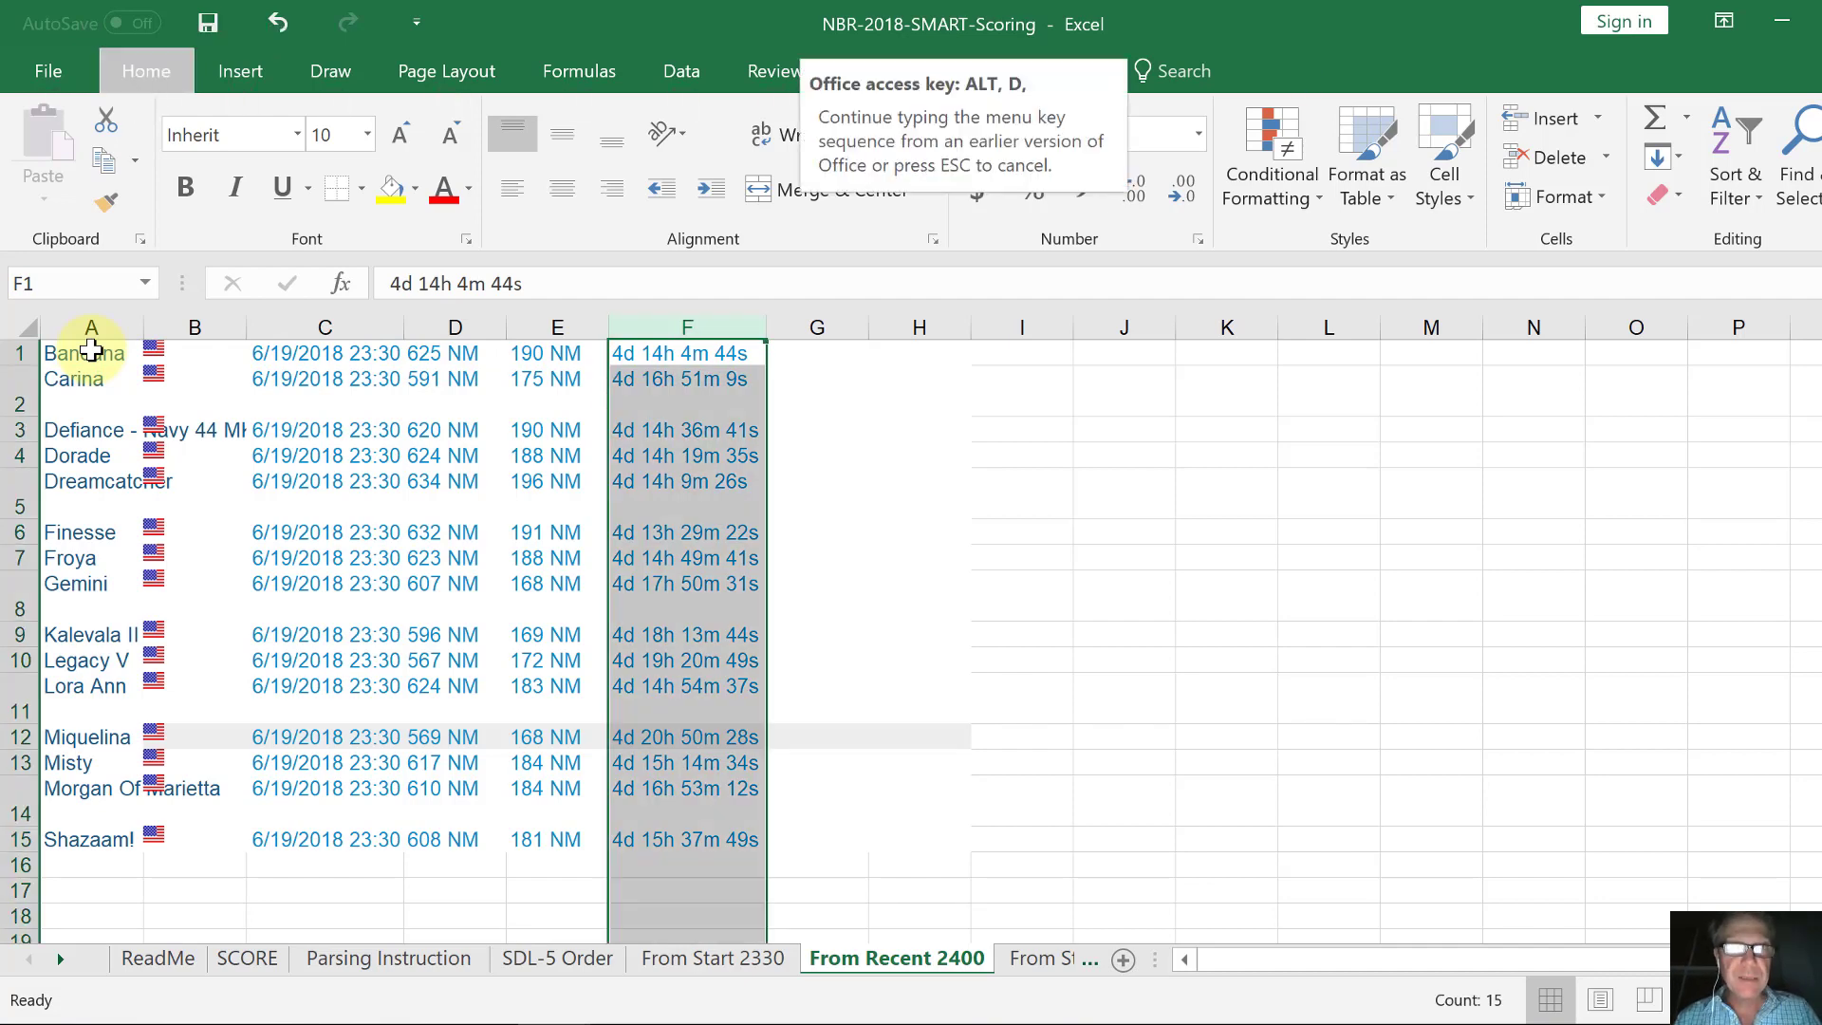
{"action": "key", "text": "e"}
{"action": "key", "text": "Escape"}
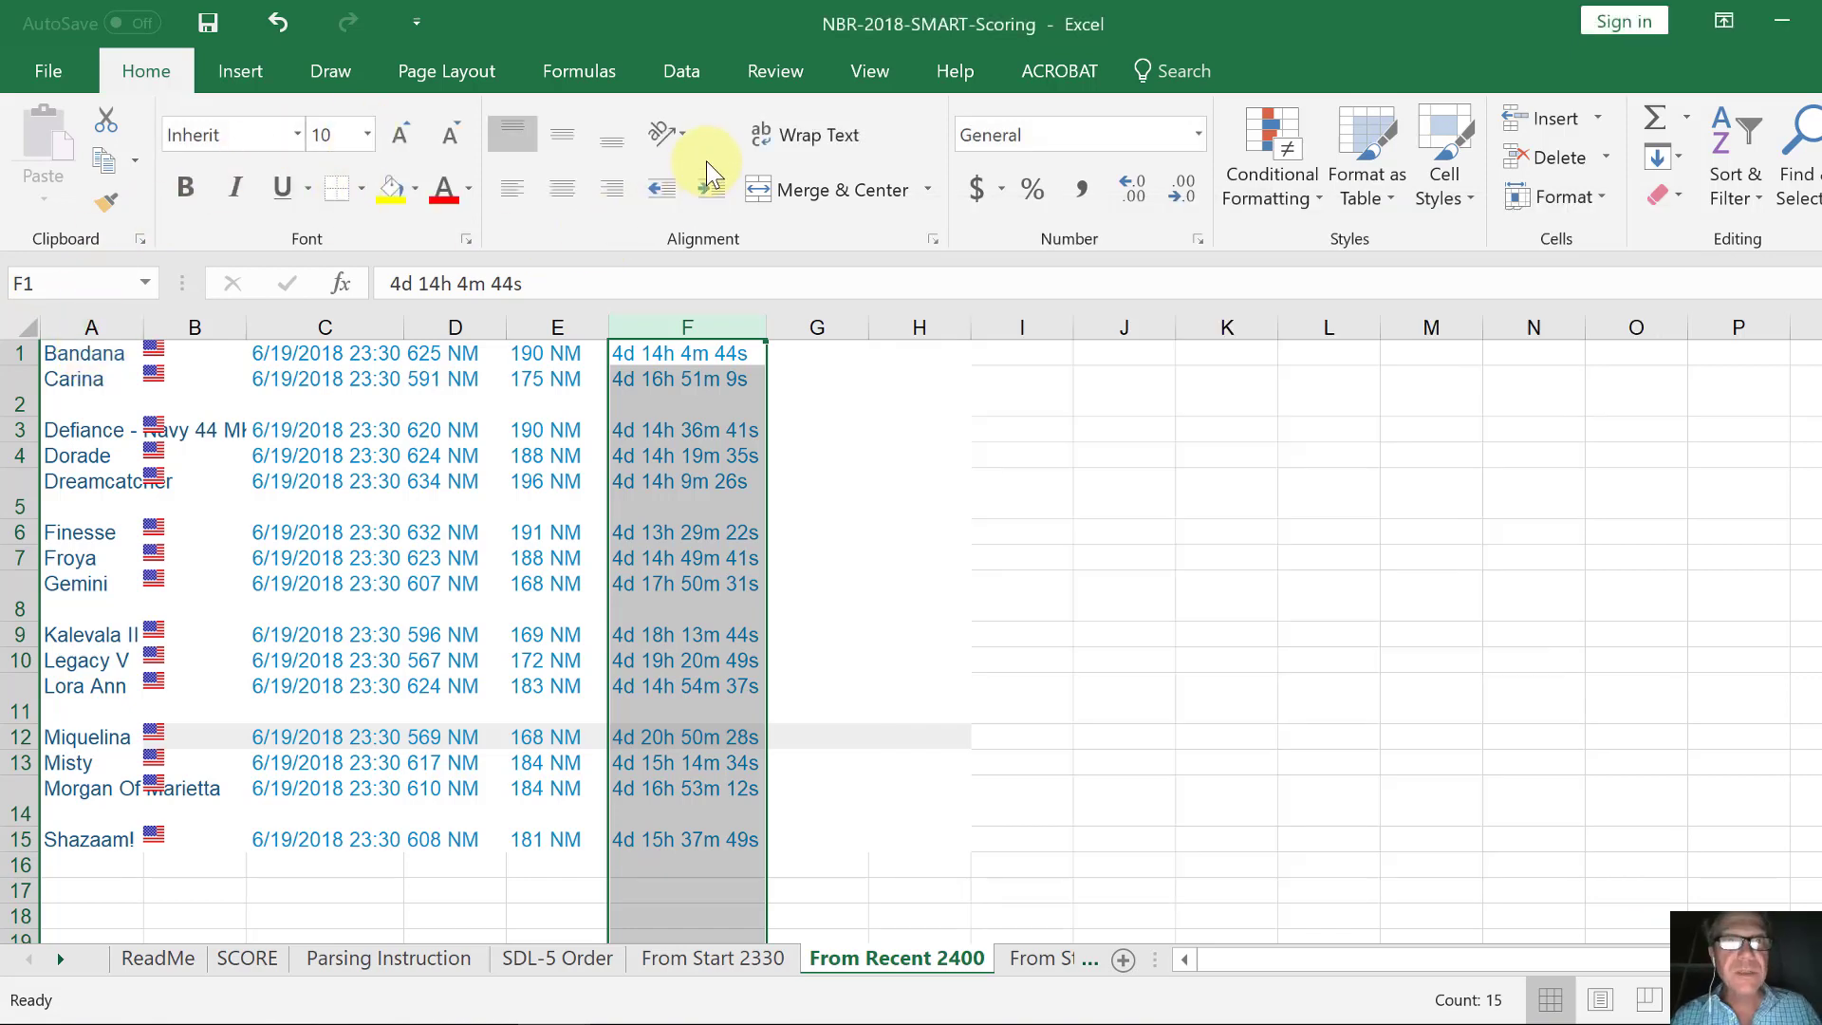
{"action": "left_click", "coordinate": [686, 68]}
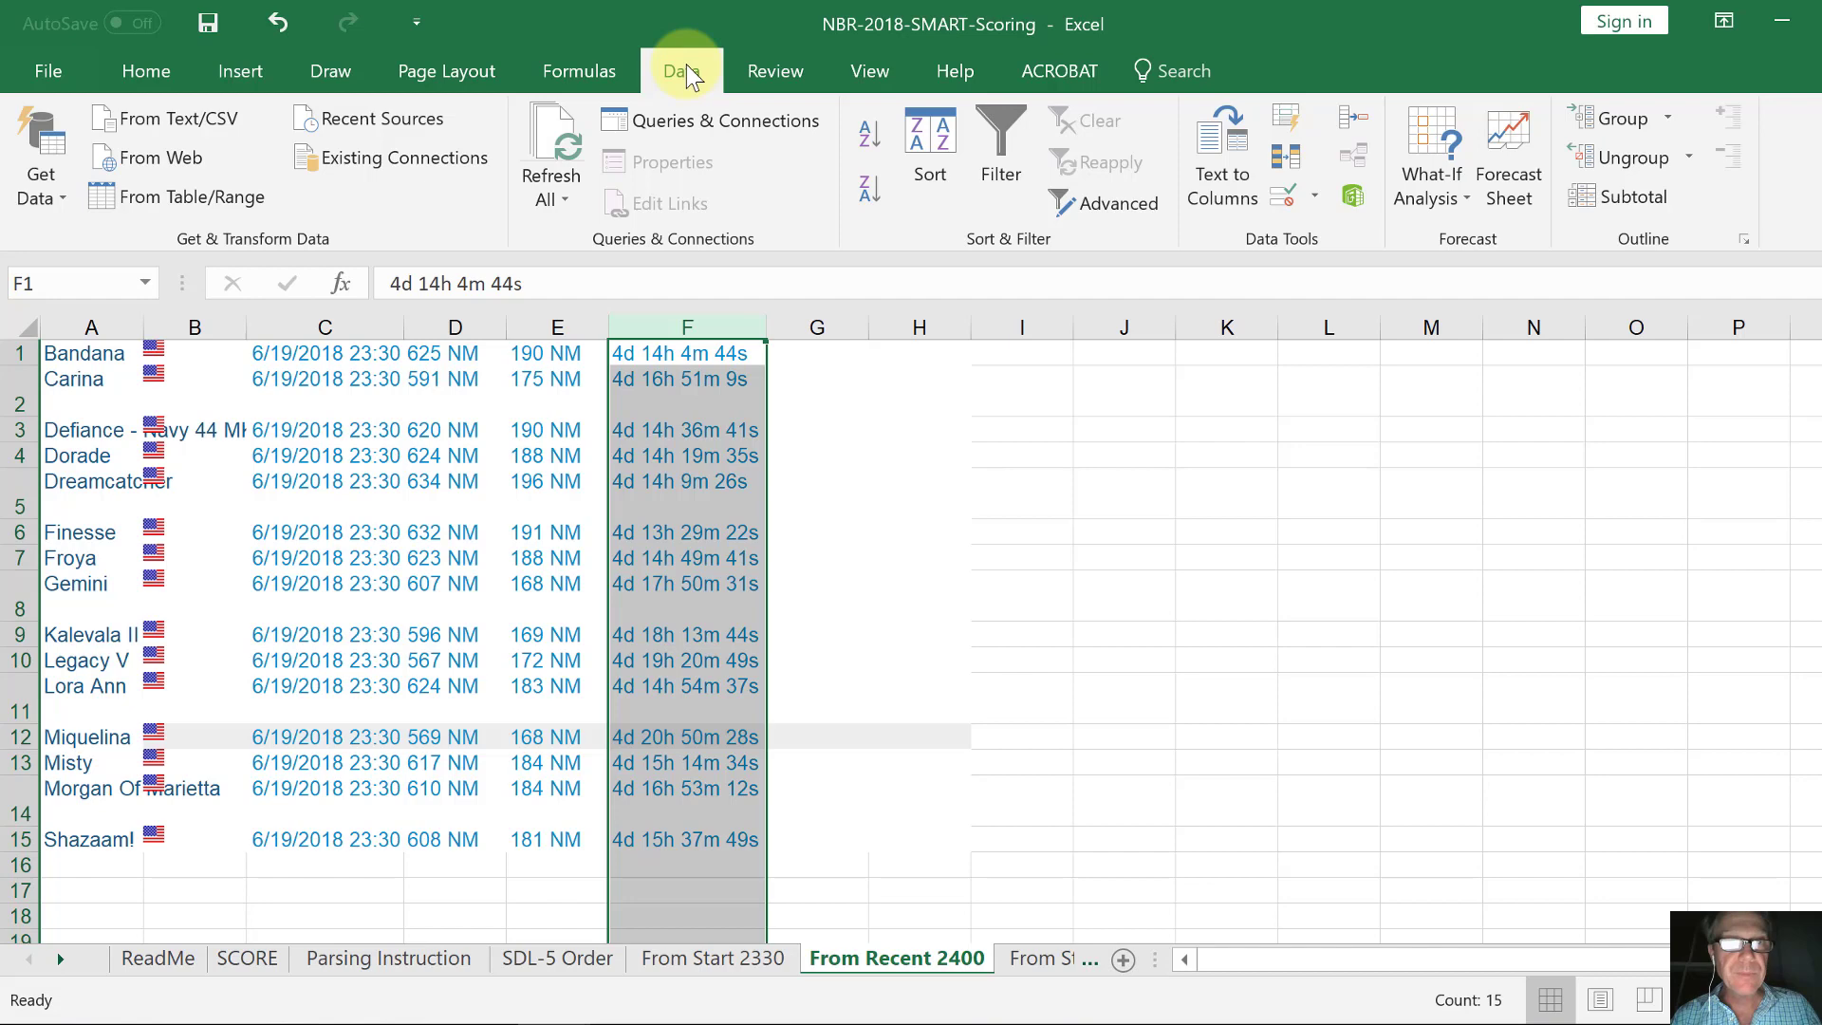
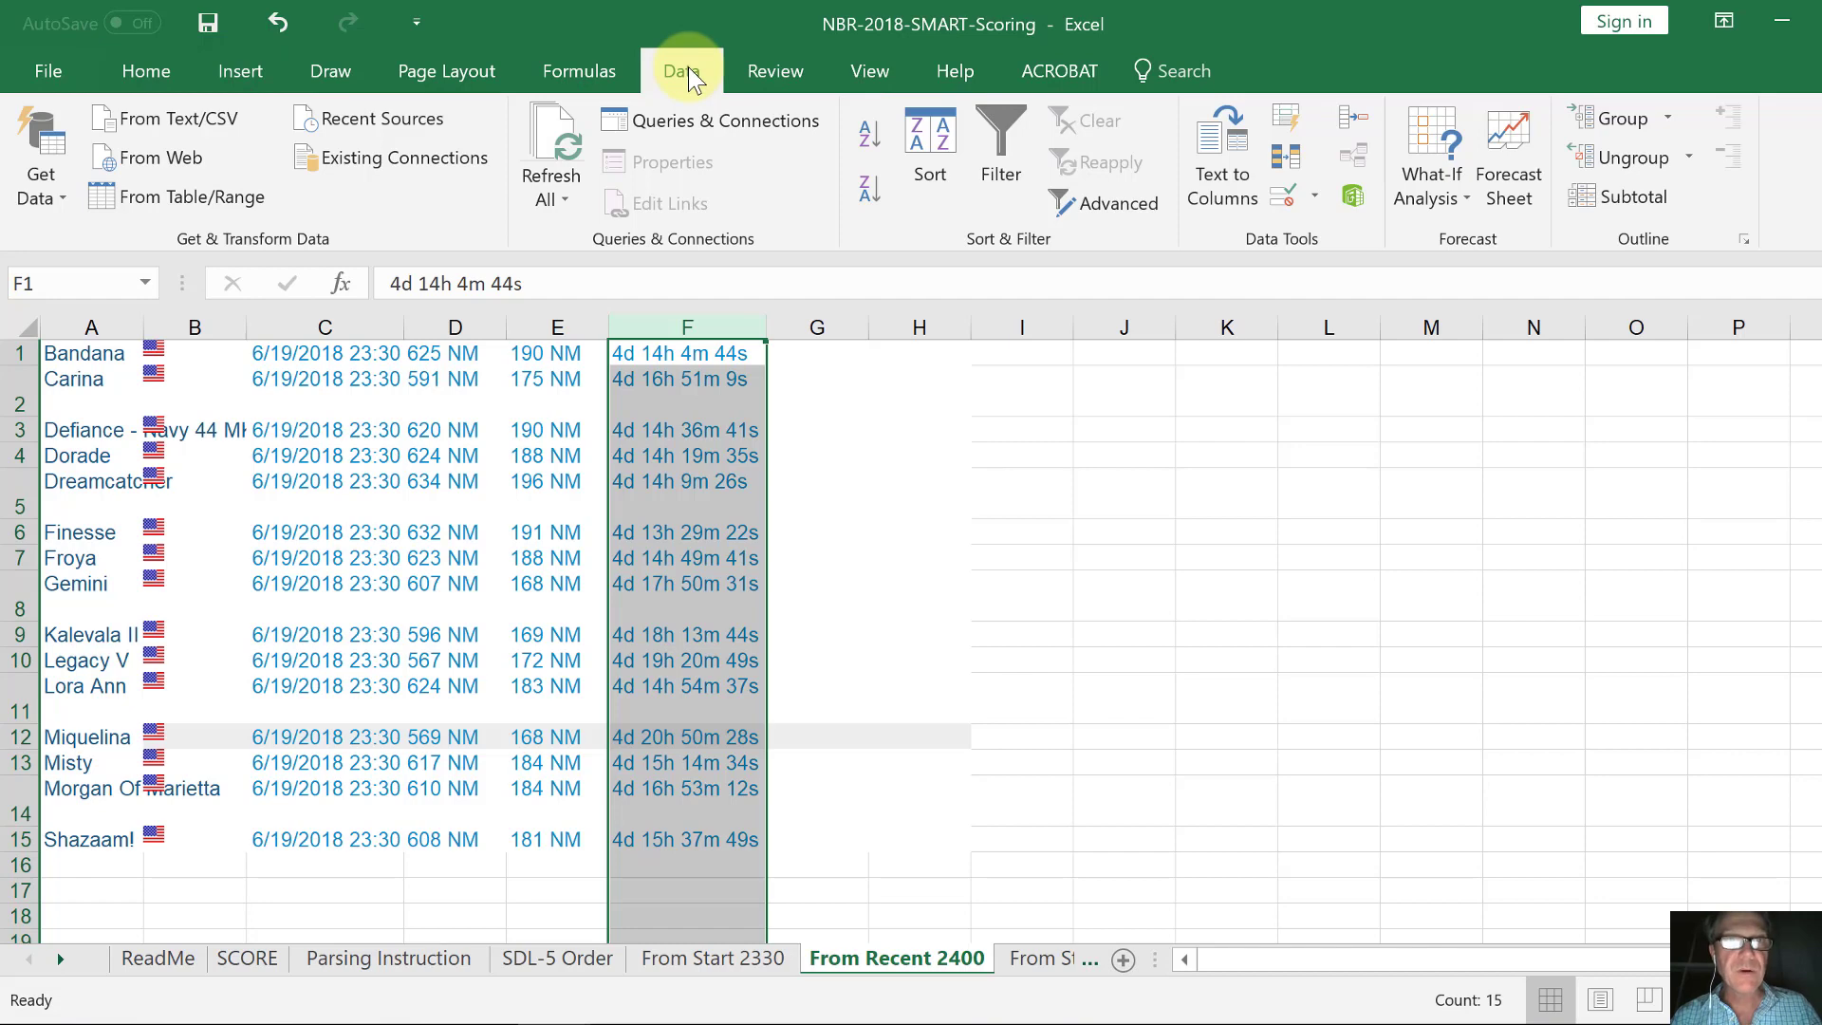
{"action": "key", "text": "alt"}
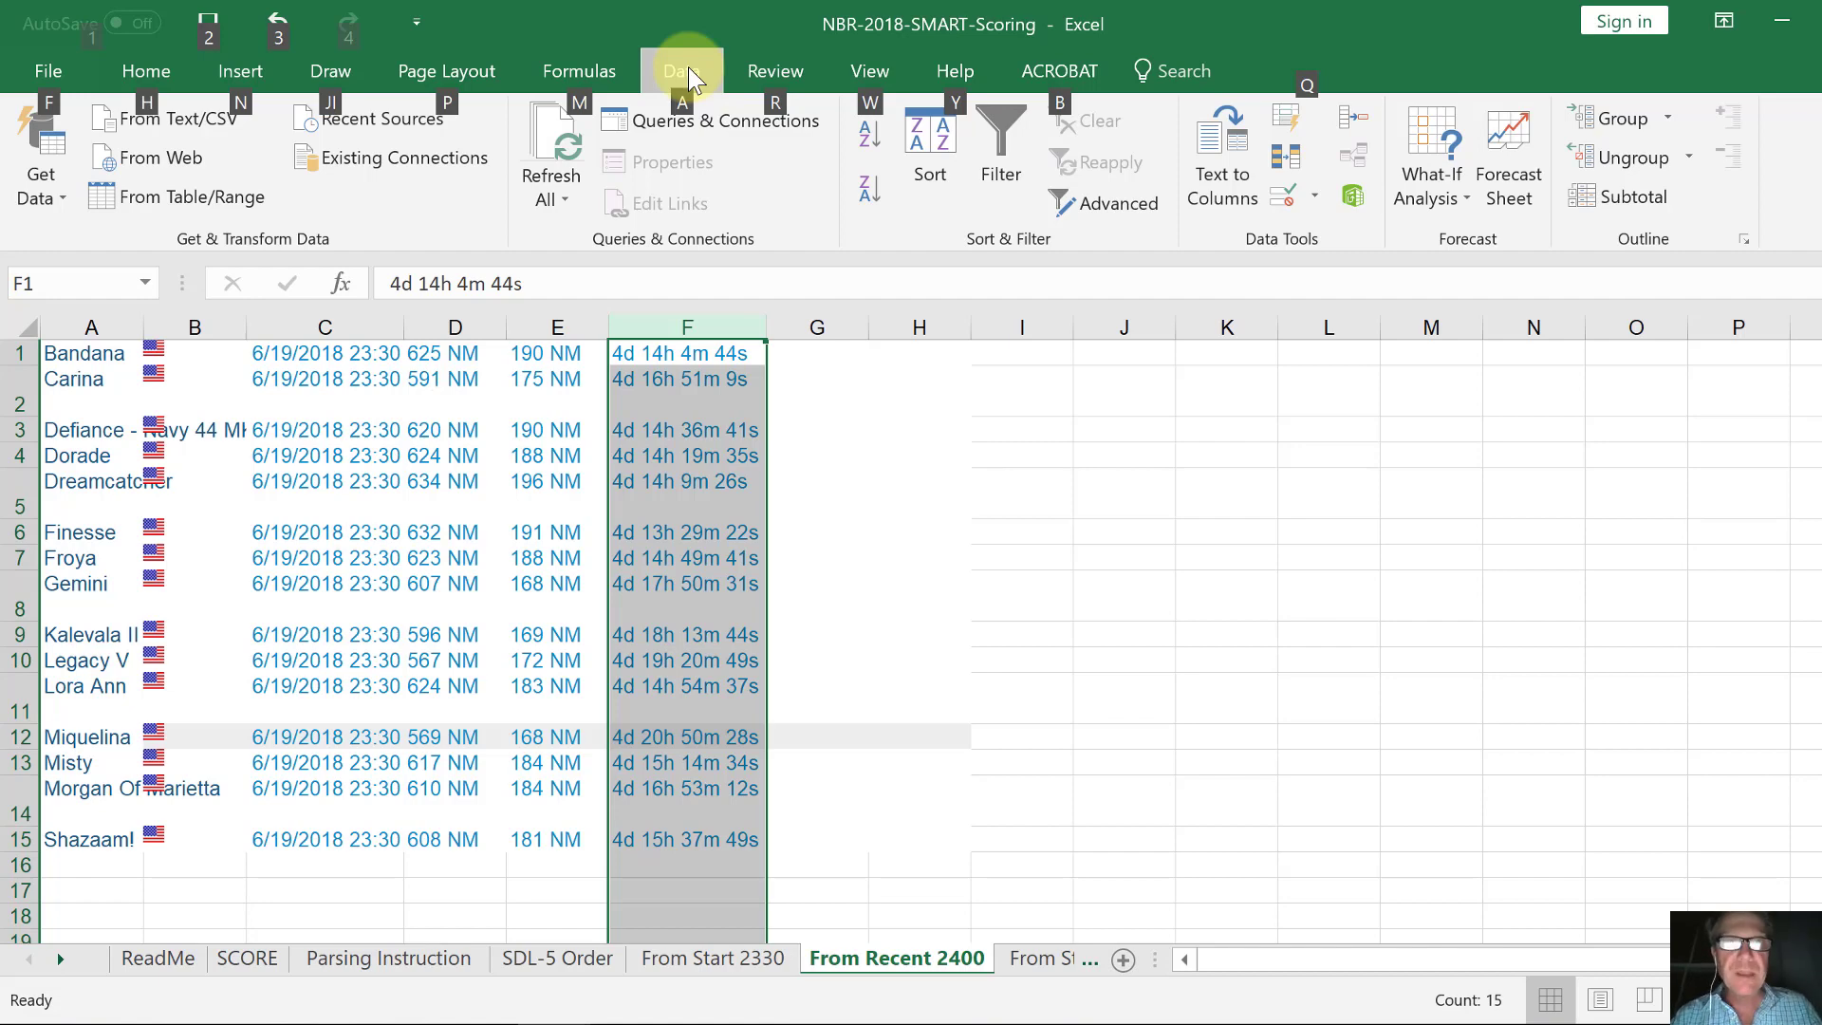
{"action": "key", "text": "alt"}
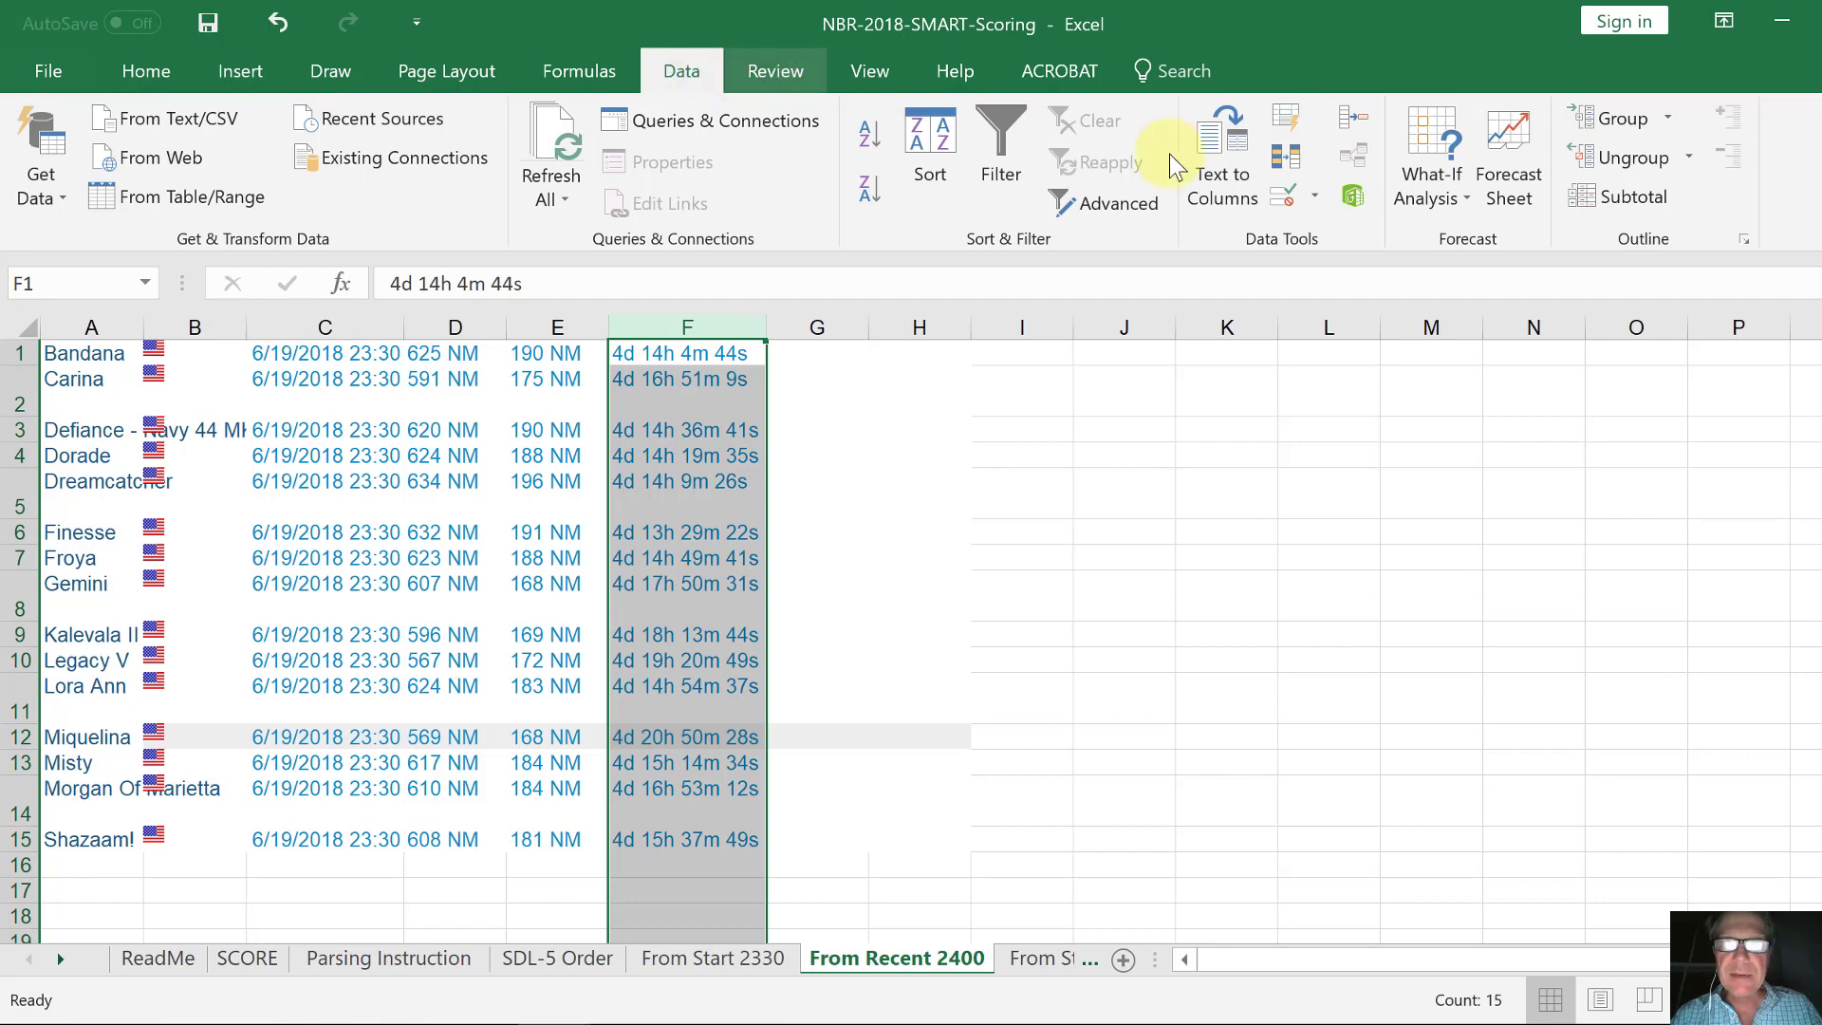
{"action": "left_click", "coordinate": [1232, 143]}
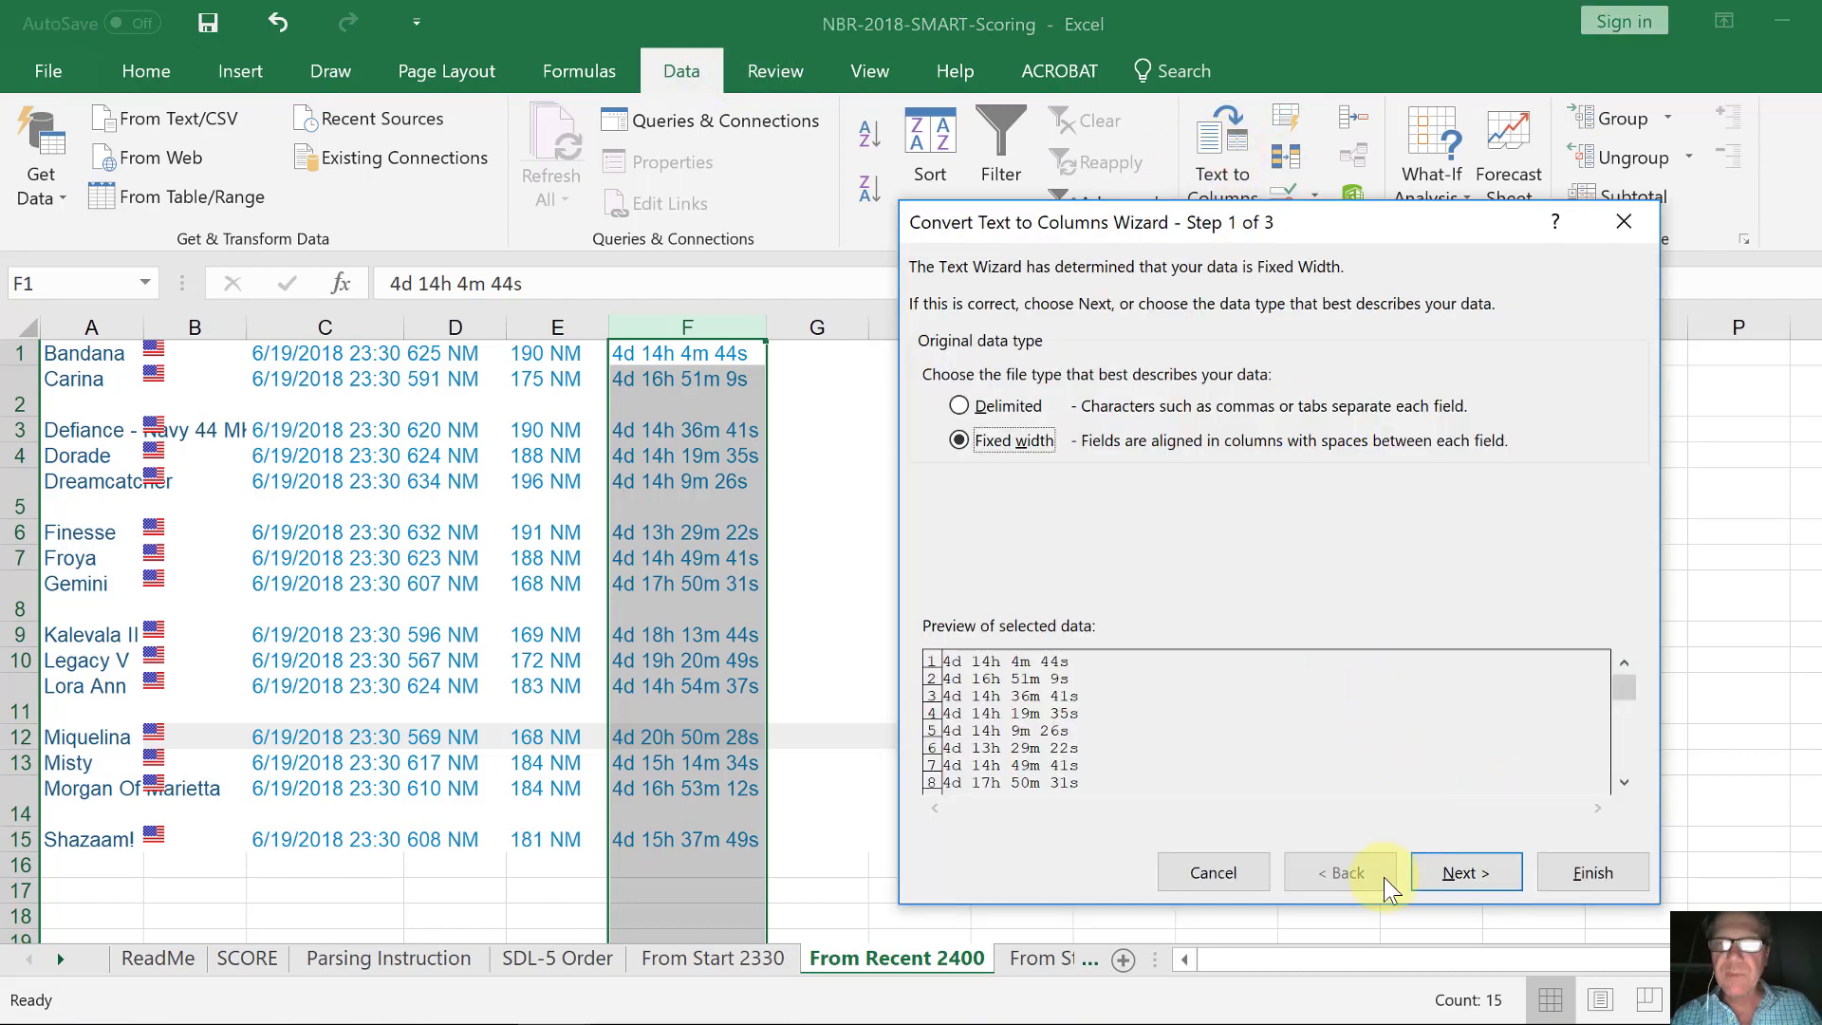
{"action": "left_click", "coordinate": [1193, 874]}
Split column F into separate columns with Text to Columns, as delimited data separated by spaces, replacing the existing cell contents.
{"action": "key", "text": "alt"}
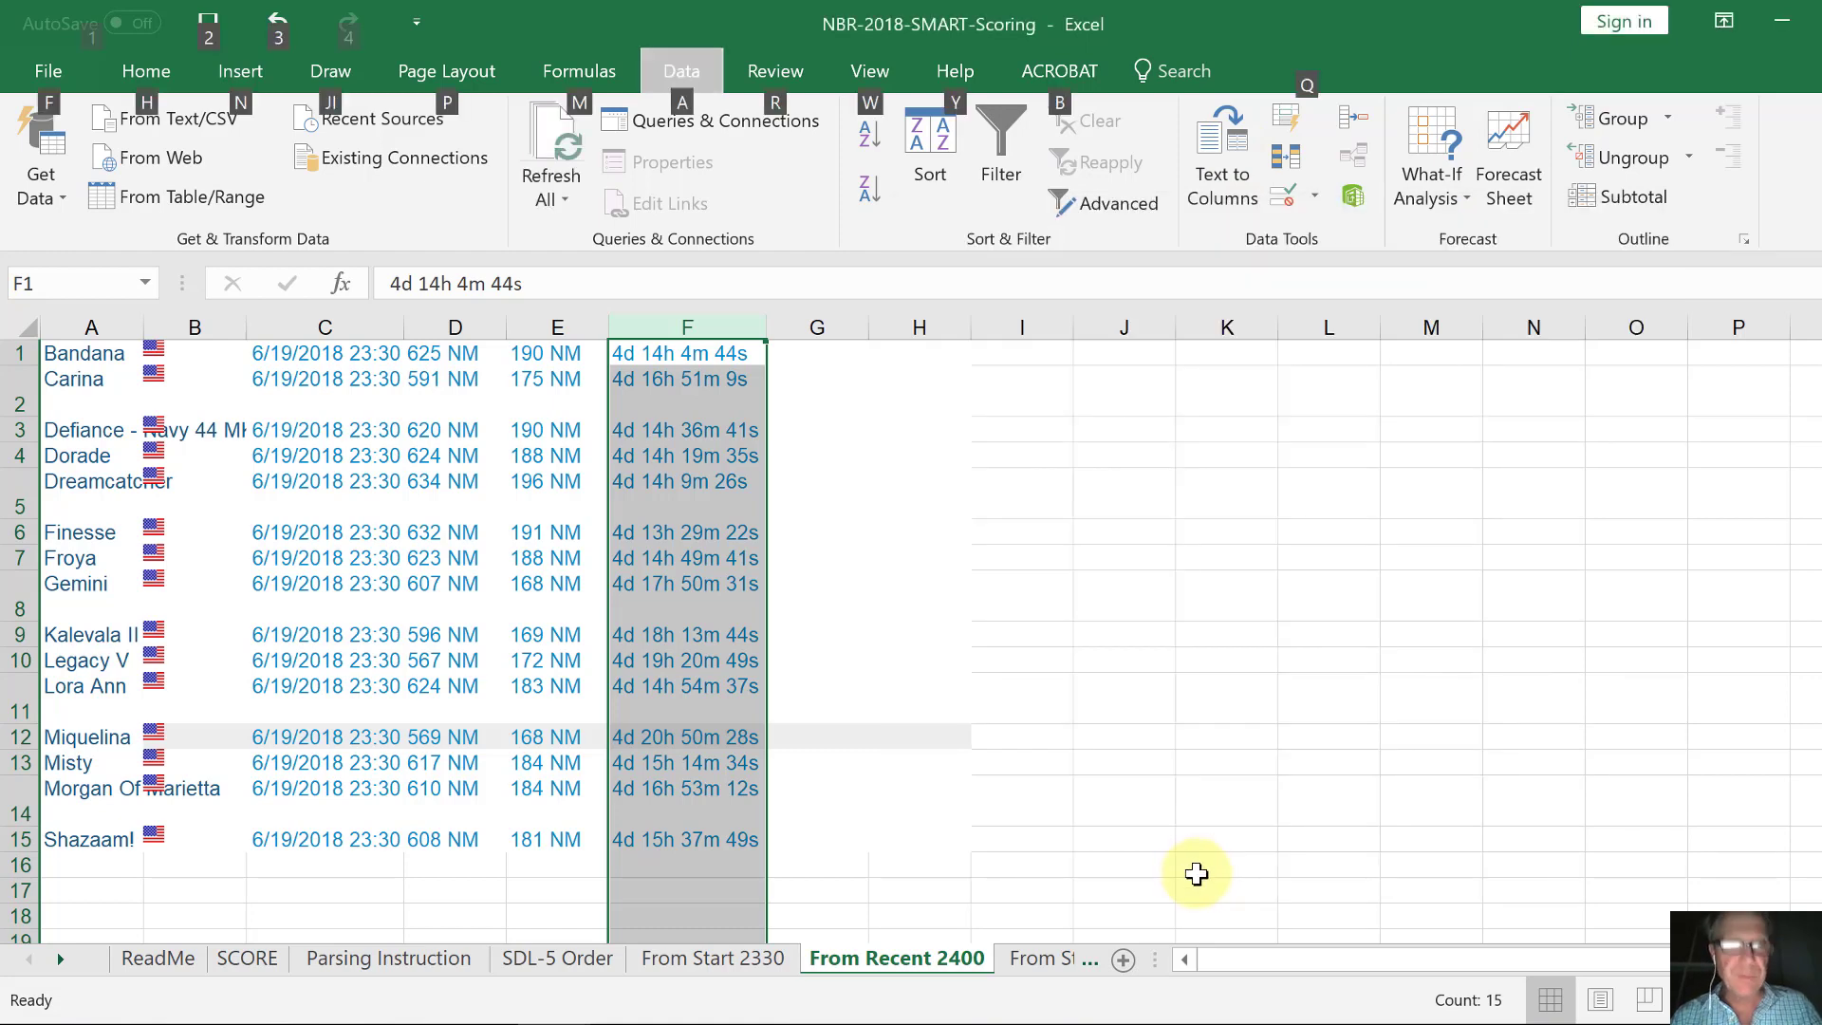
{"action": "key", "text": "a"}
{"action": "key", "text": "e"}
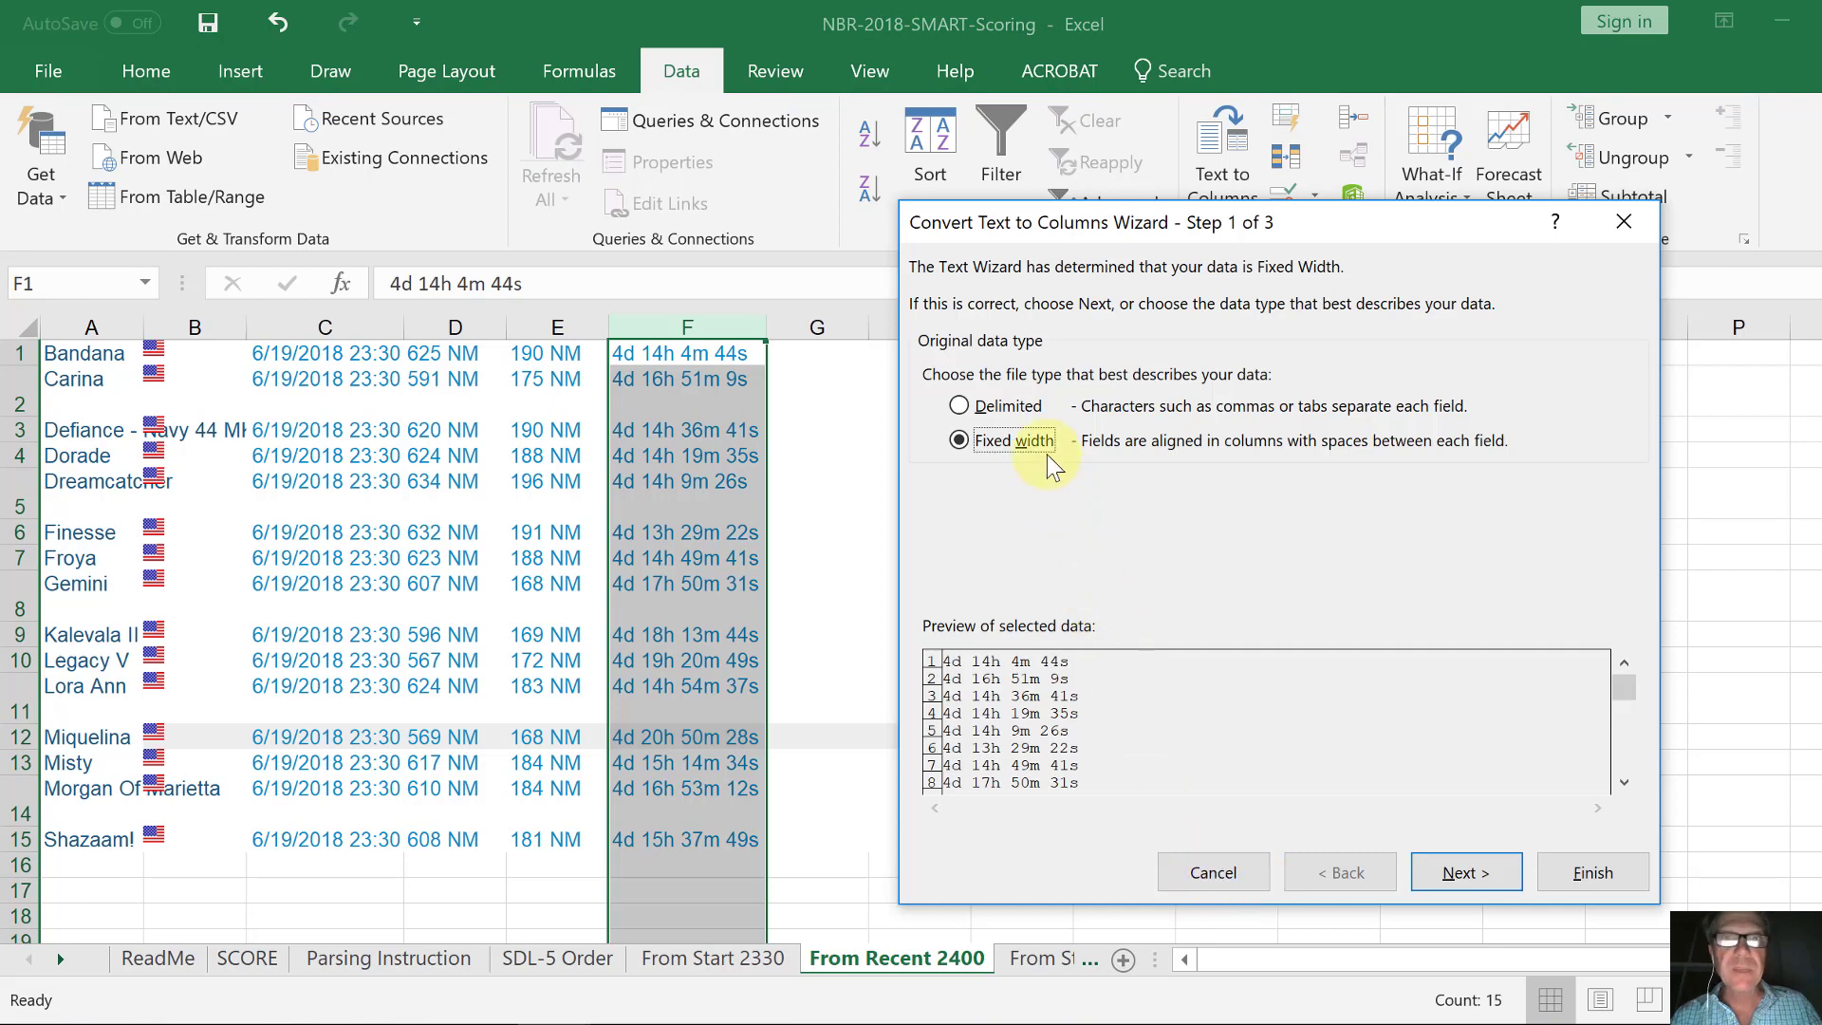
{"action": "left_click", "coordinate": [958, 406]}
{"action": "left_click", "coordinate": [1472, 862]}
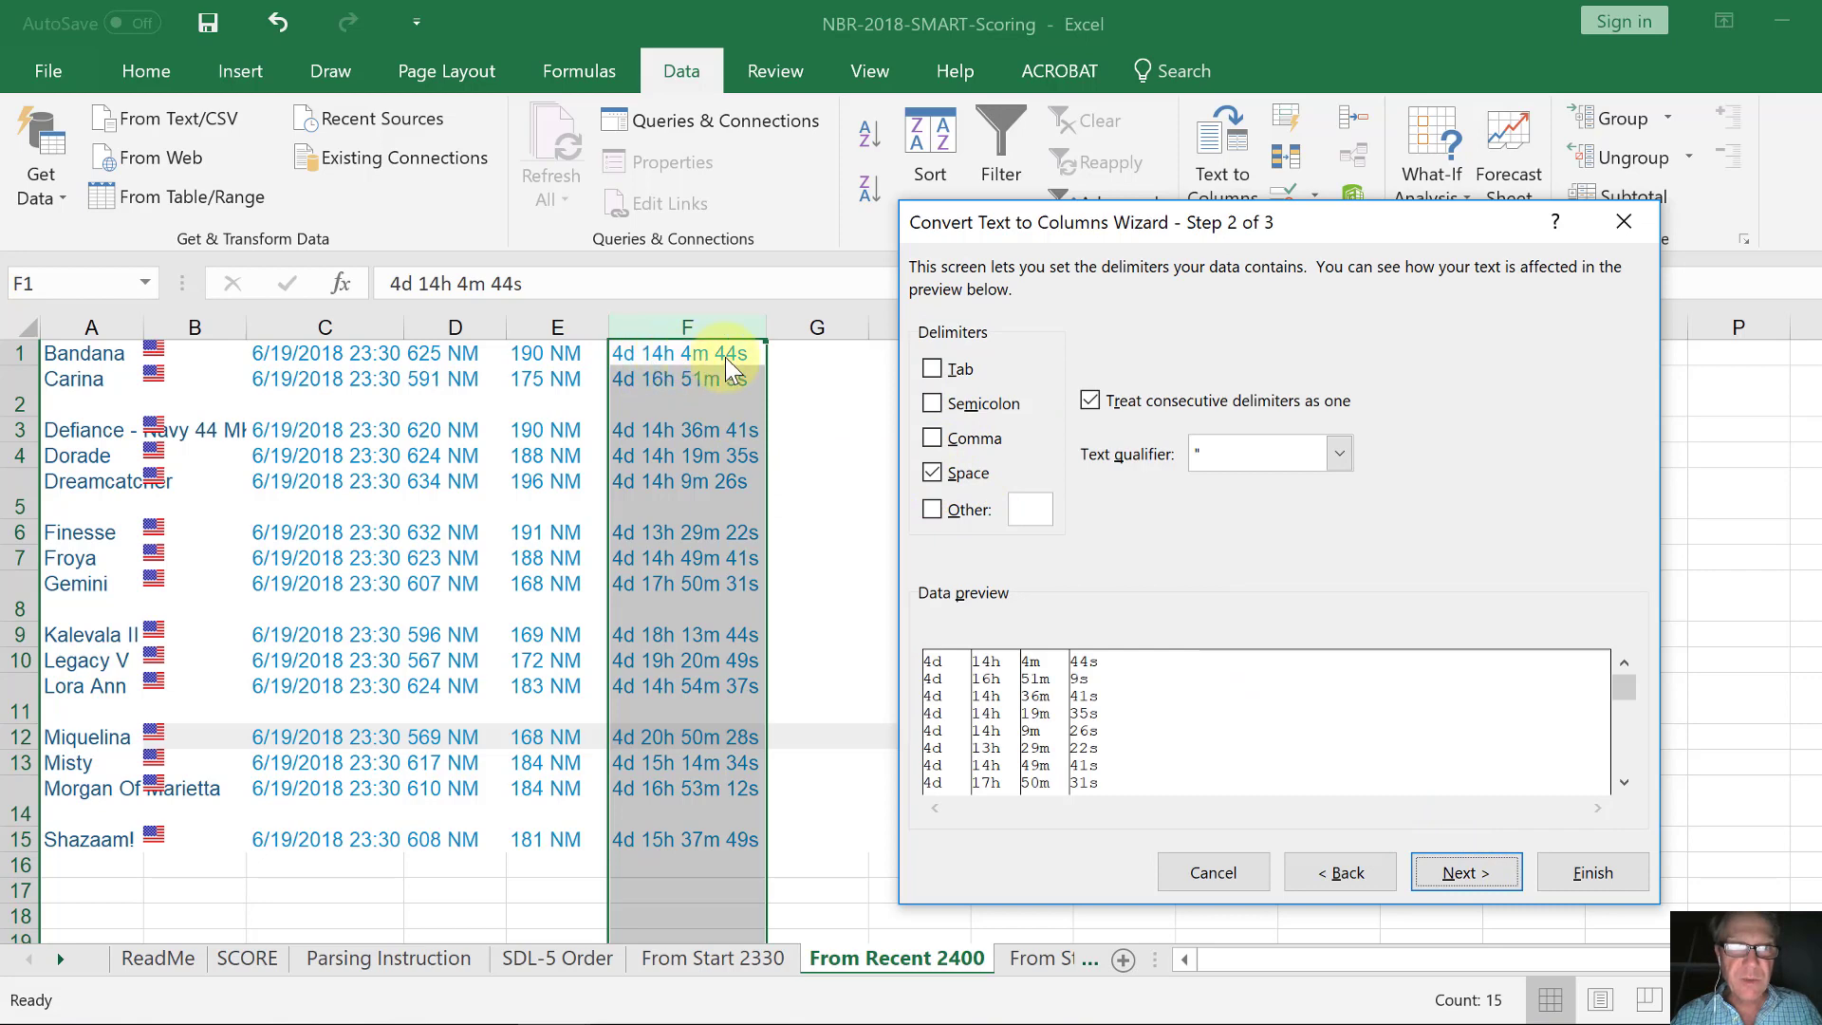
{"action": "left_click", "coordinate": [1471, 879]}
{"action": "left_click", "coordinate": [1588, 874]}
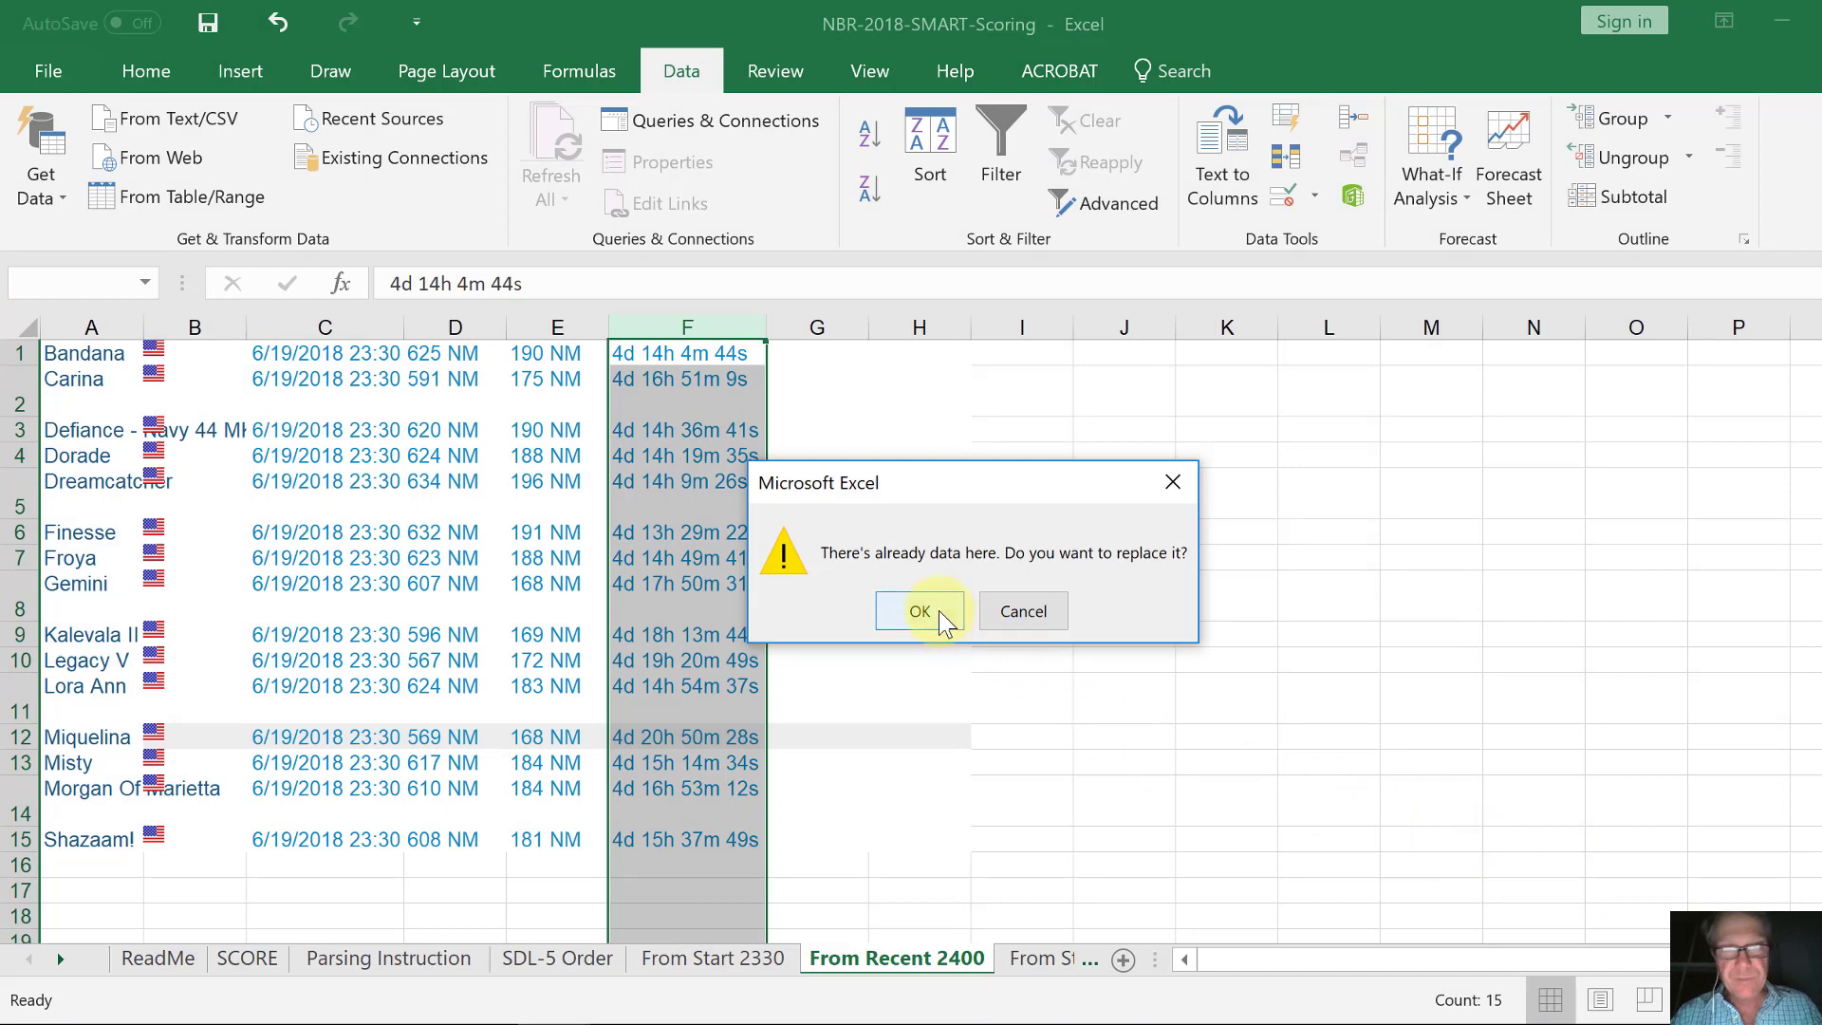
{"action": "left_click", "coordinate": [920, 612]}
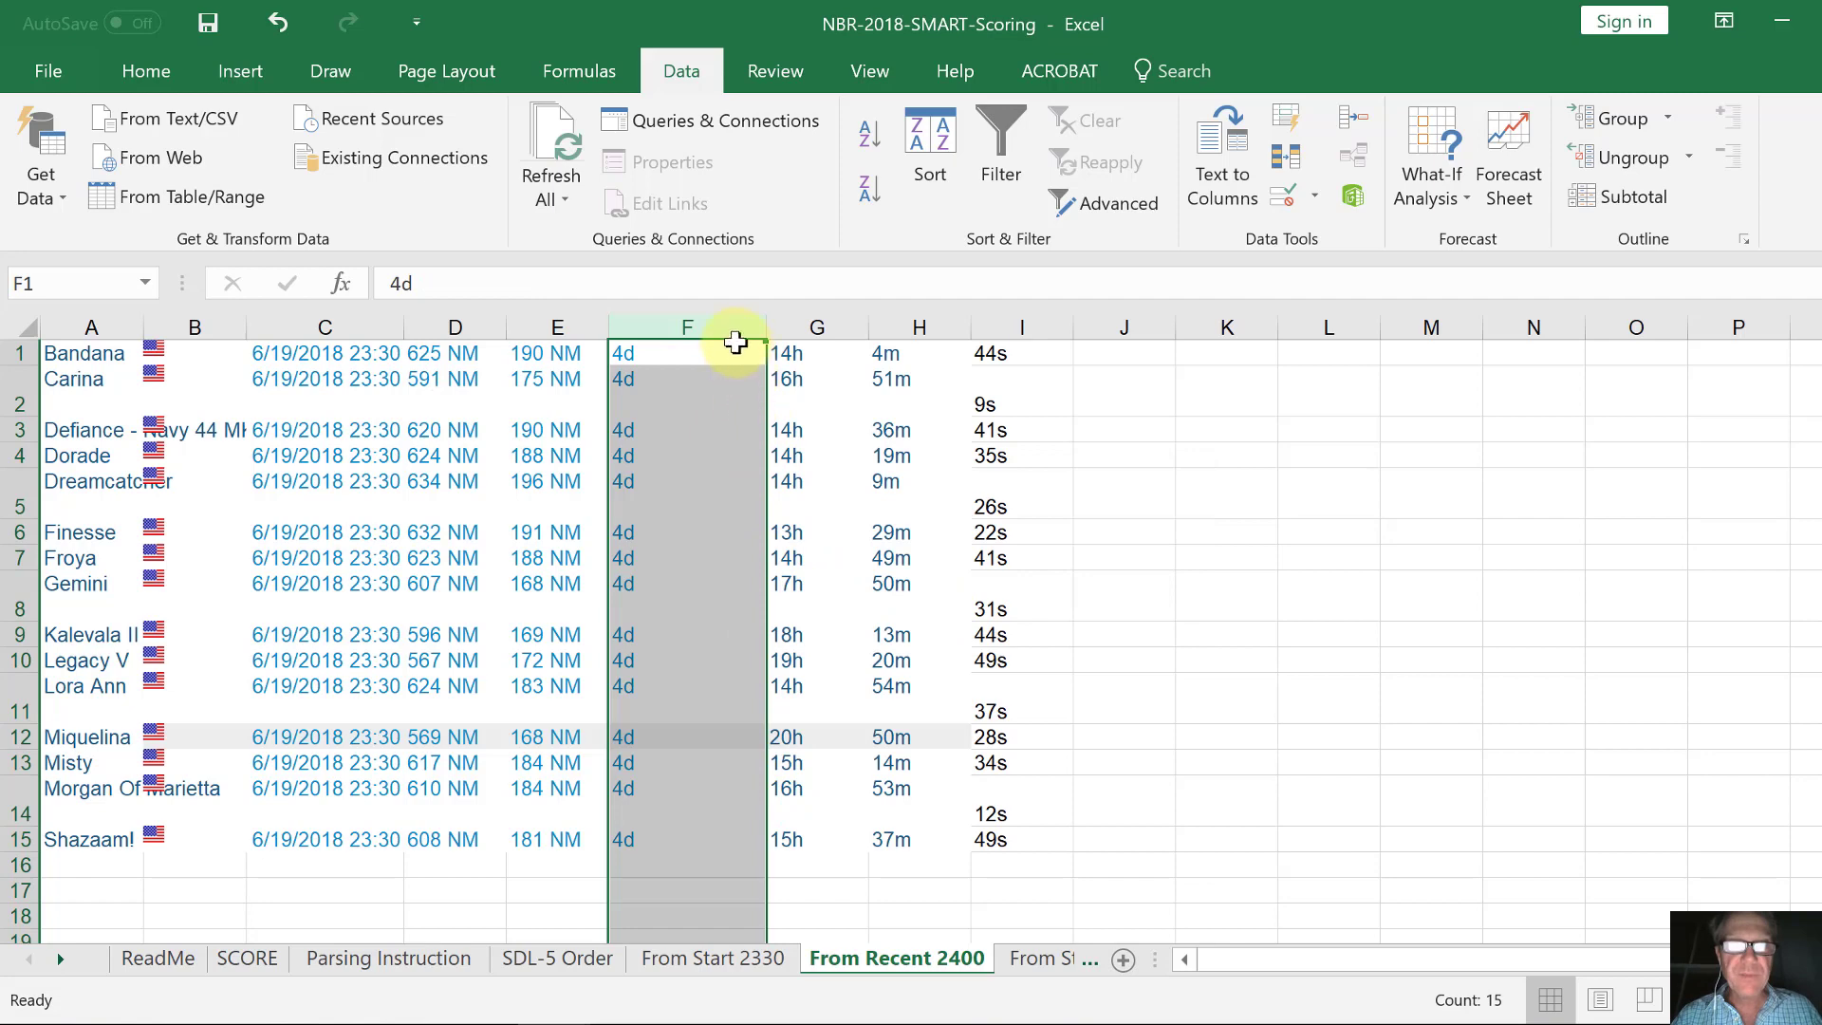
Select columns F through I and replace every "d" in them with nothing.
{"action": "key", "text": "shift+Right"}
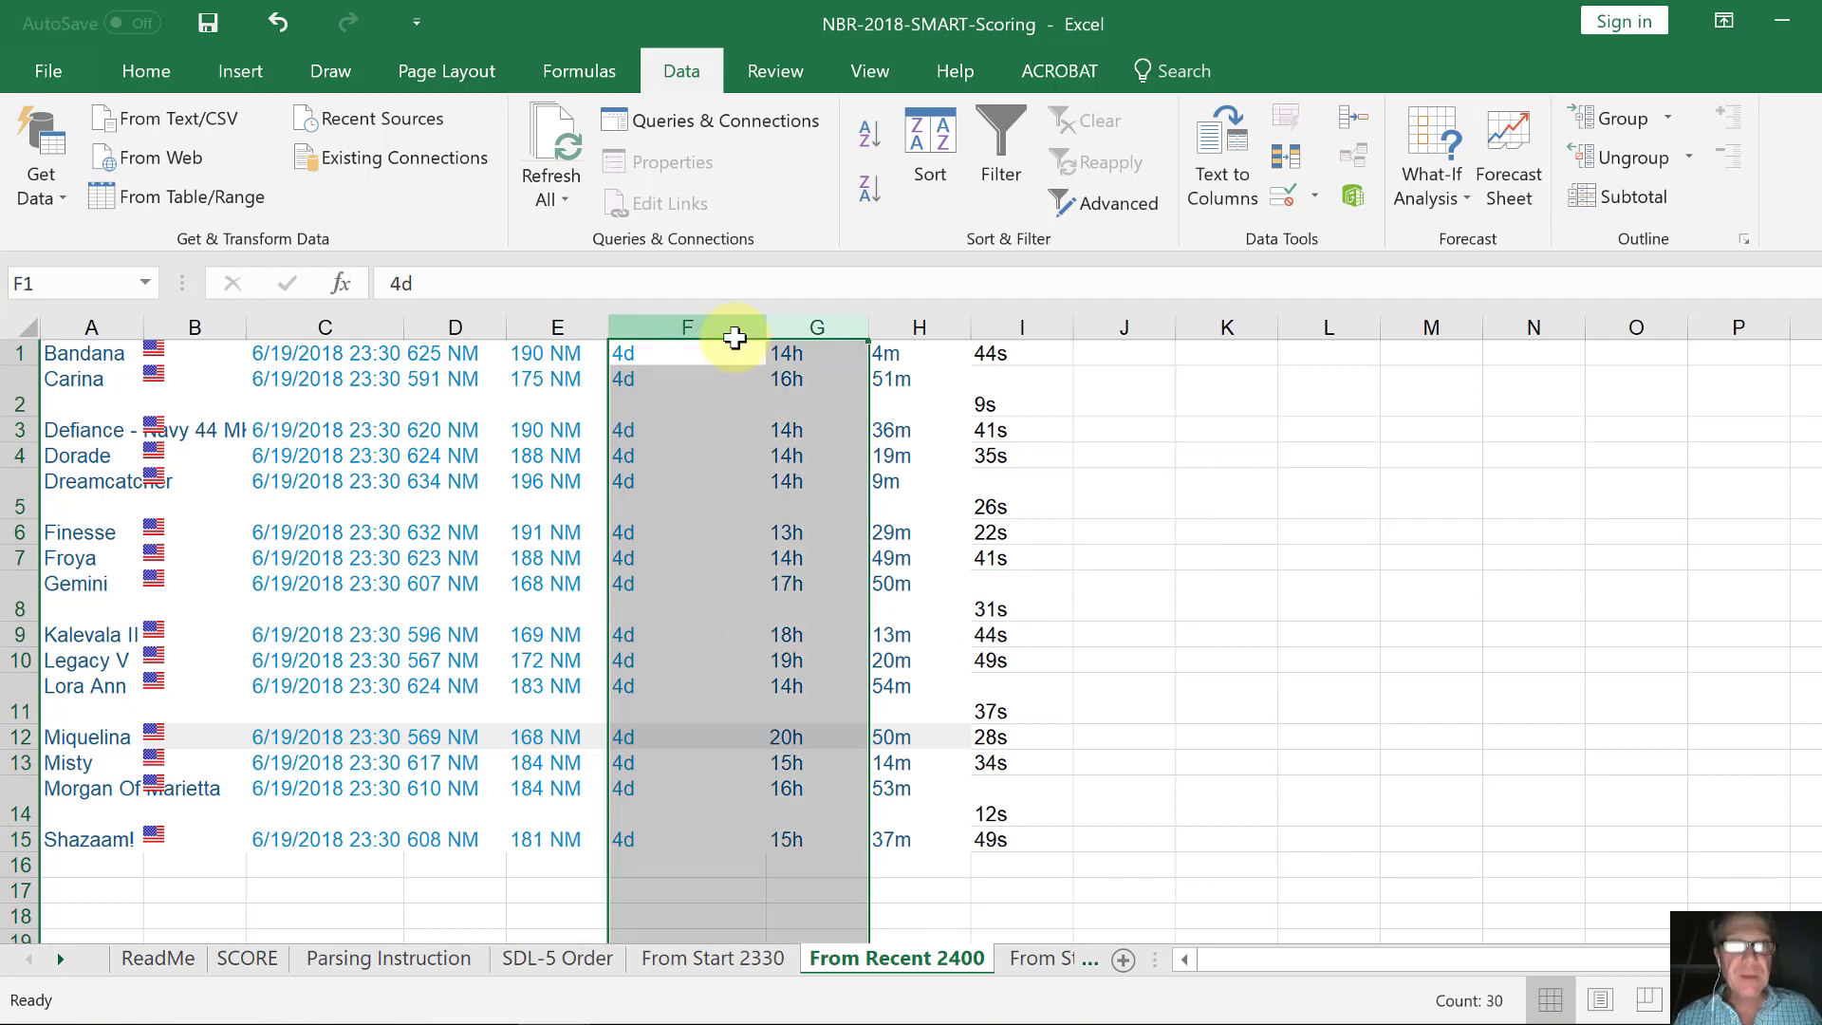
{"action": "key", "text": "Left"}
{"action": "key", "text": "Right"}
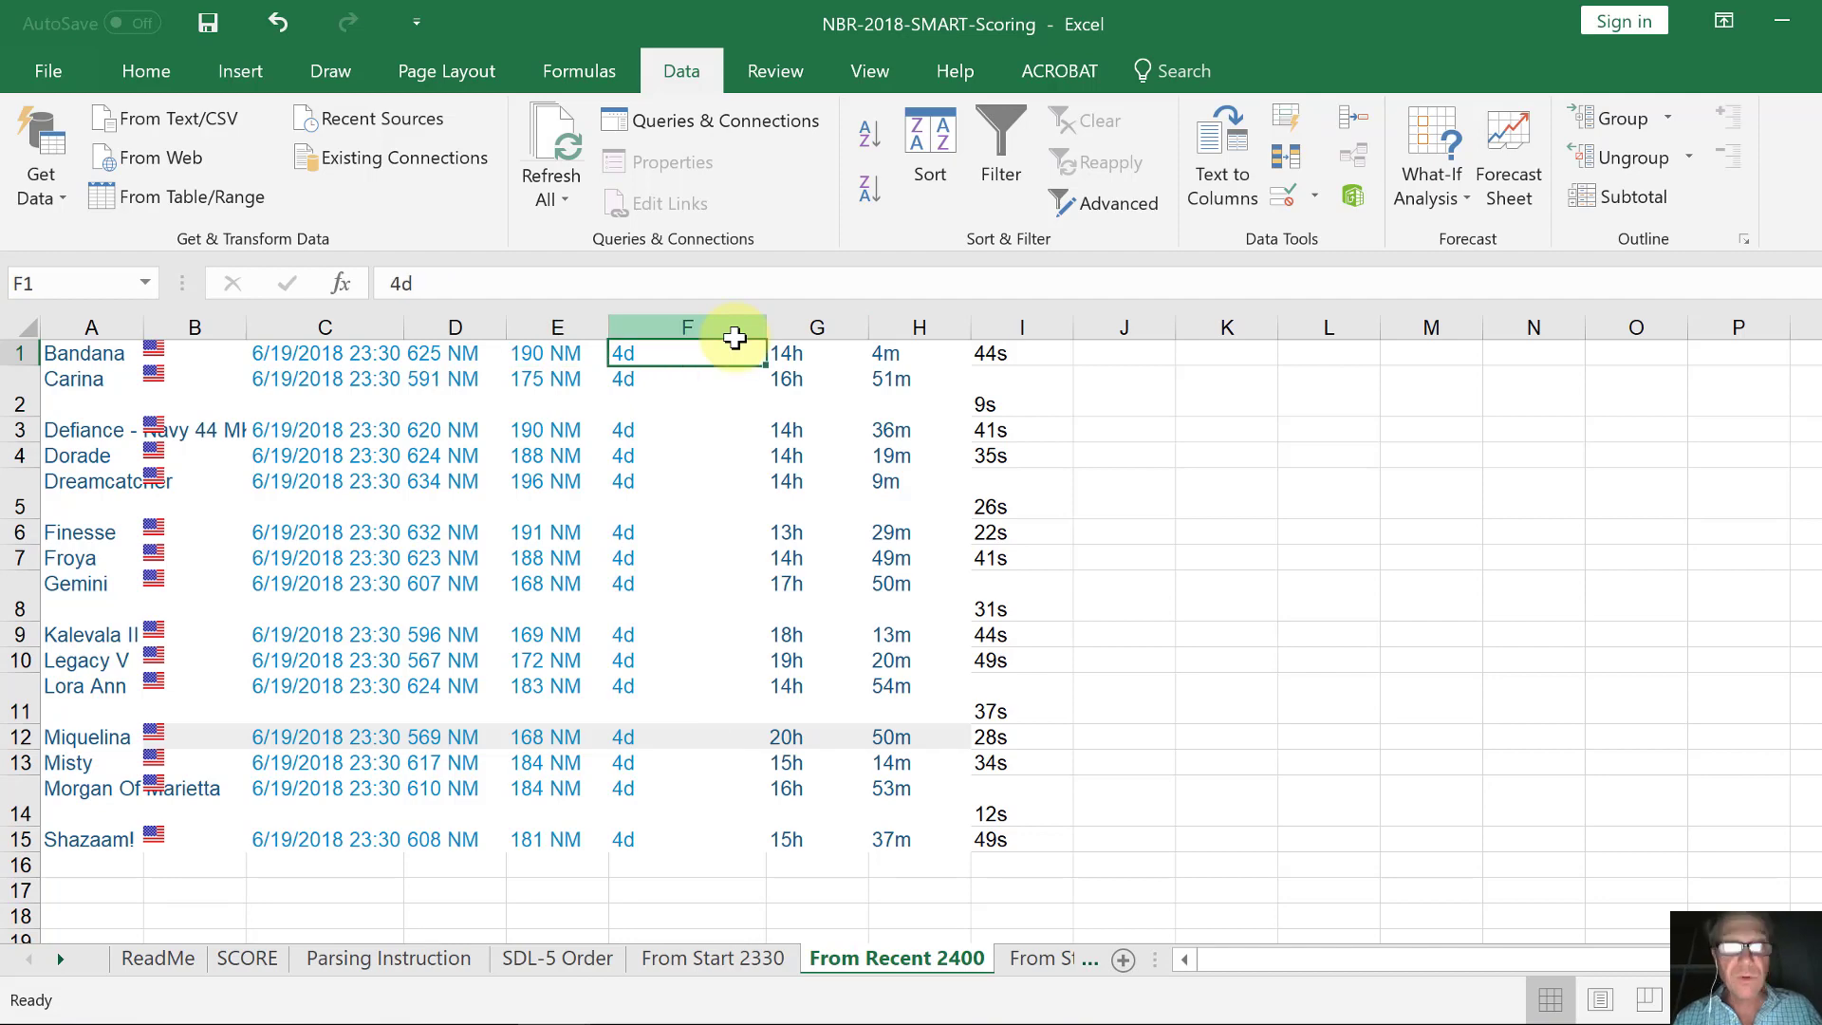
{"action": "key", "text": "ctrl+space"}
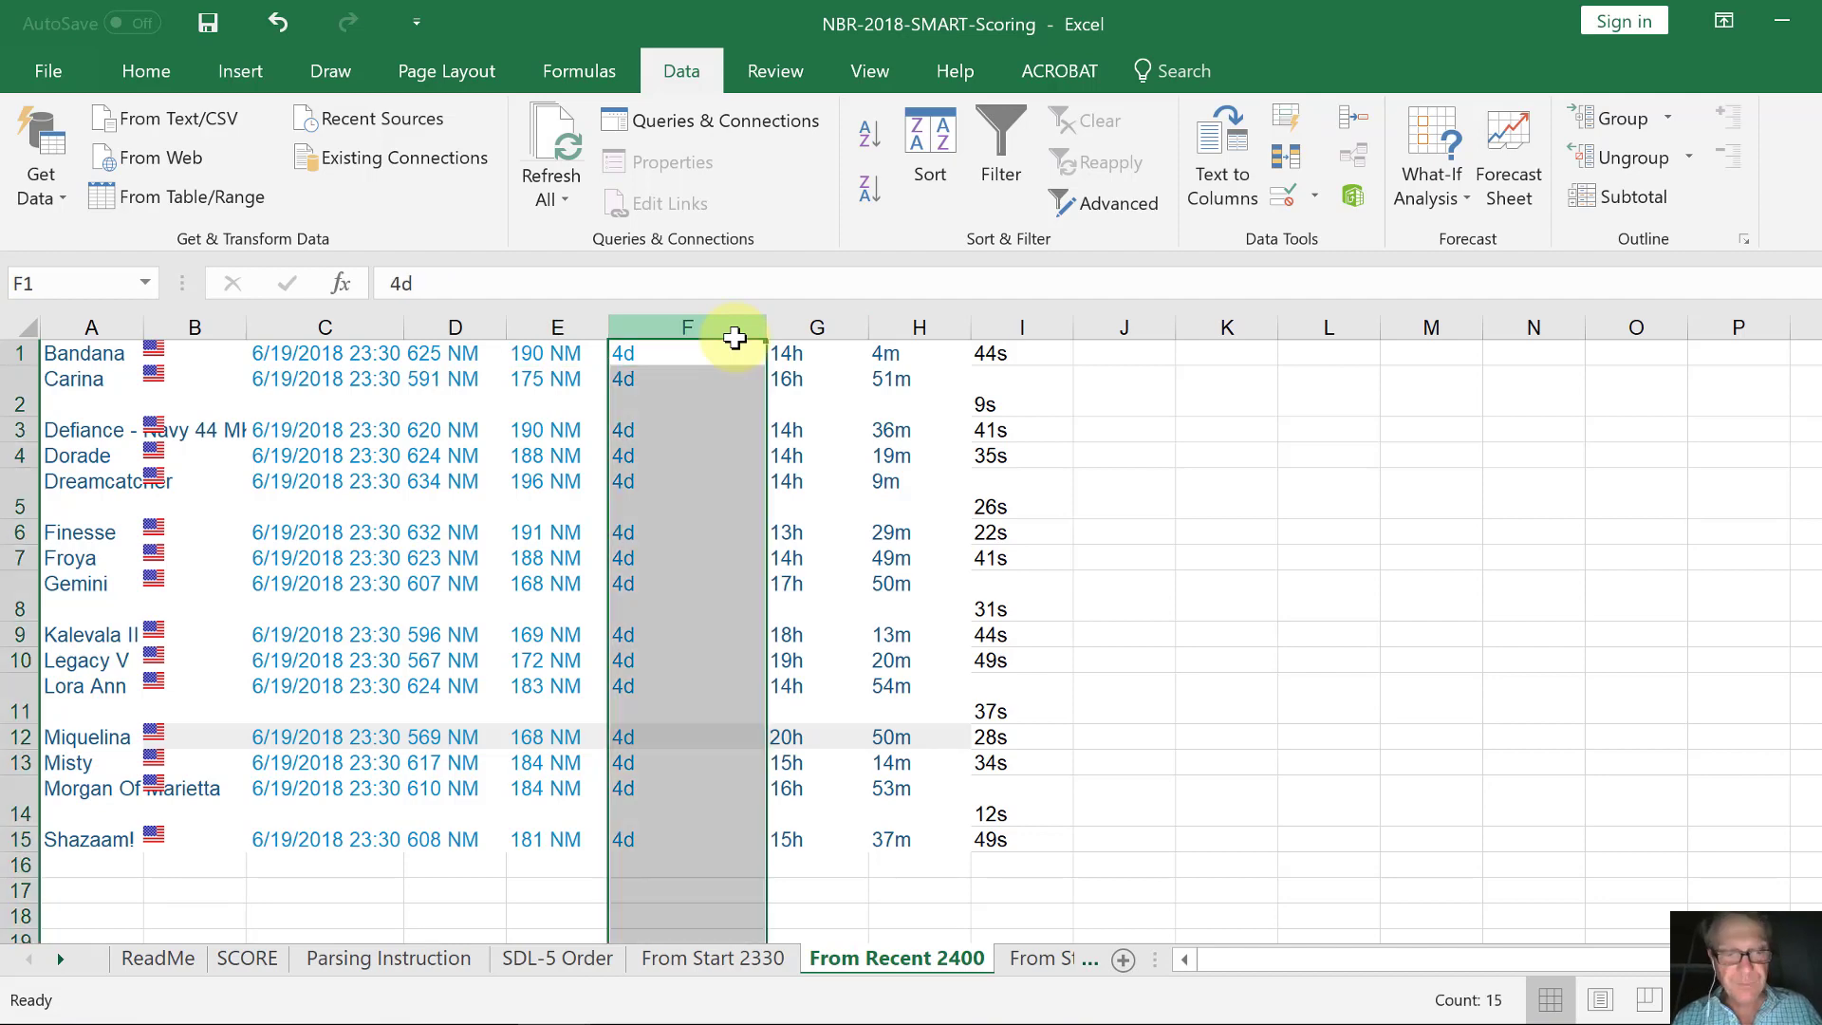
{"action": "key", "text": "shift+Right"}
{"action": "key", "text": "shift+Right"}
{"action": "key", "text": "shift+Right"}
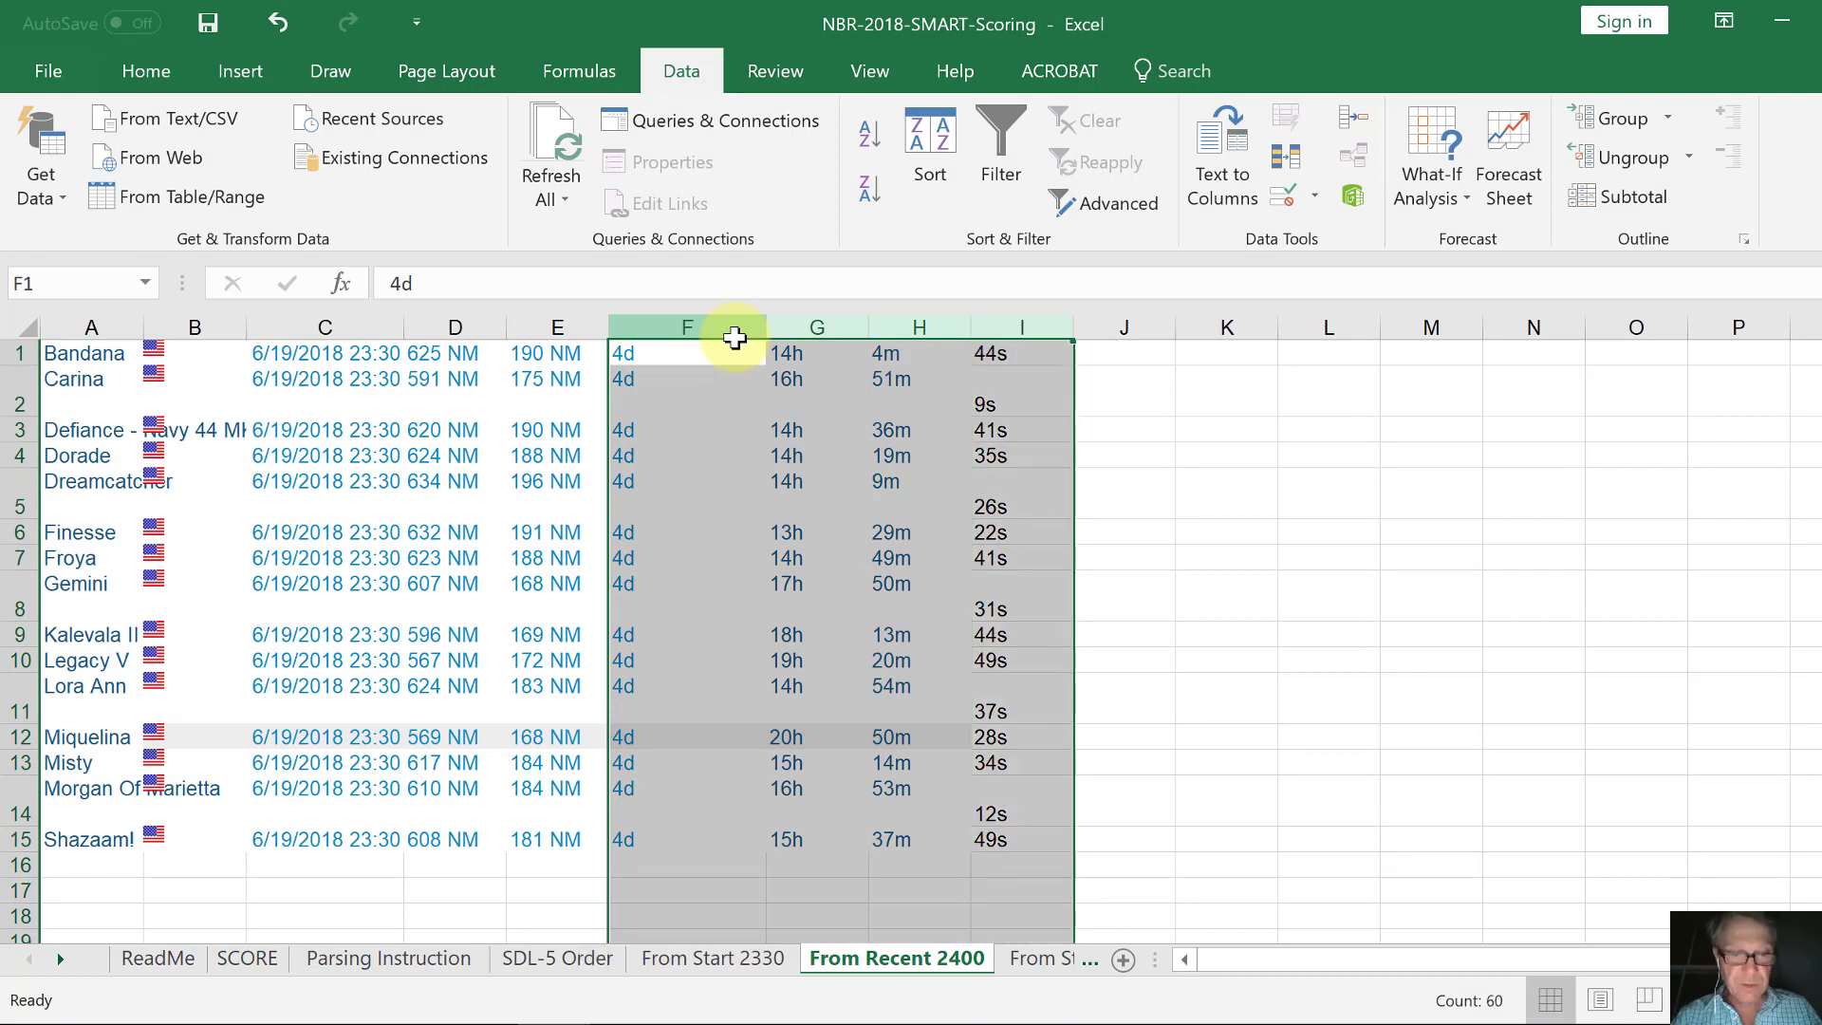
{"action": "key", "text": "ctrl+f"}
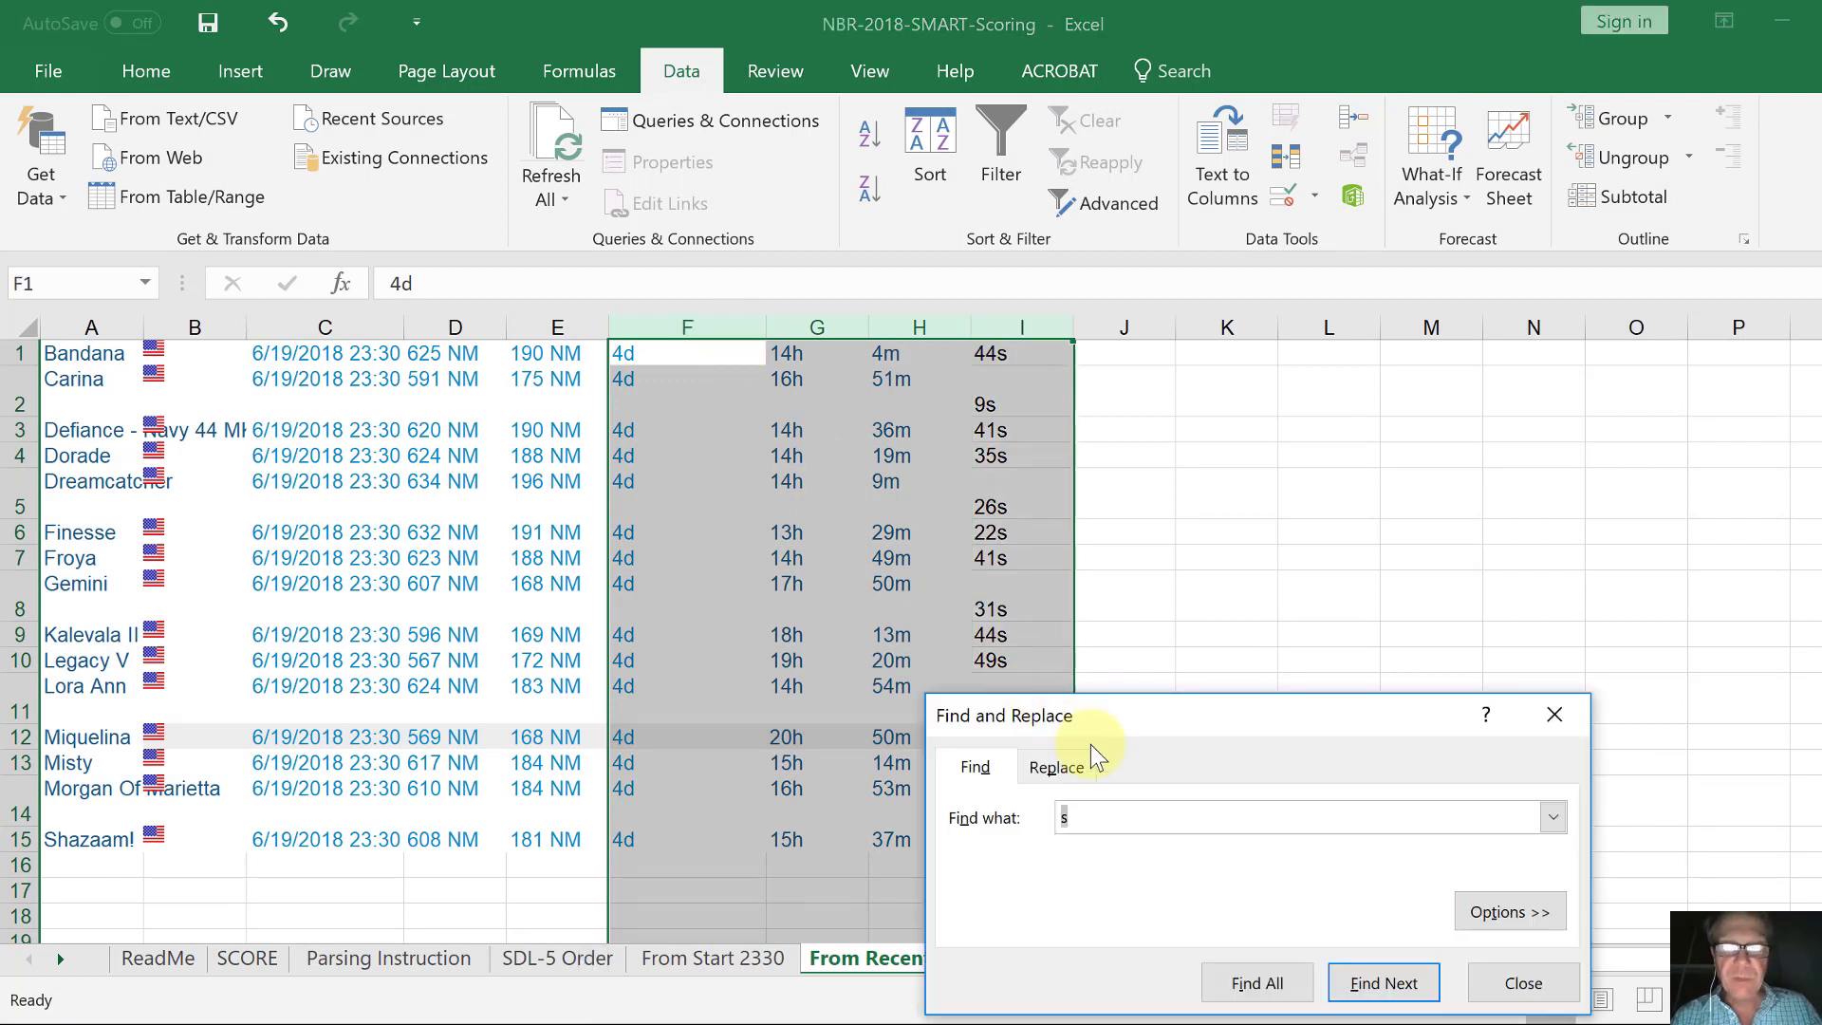
{"action": "left_click", "coordinate": [1070, 759]}
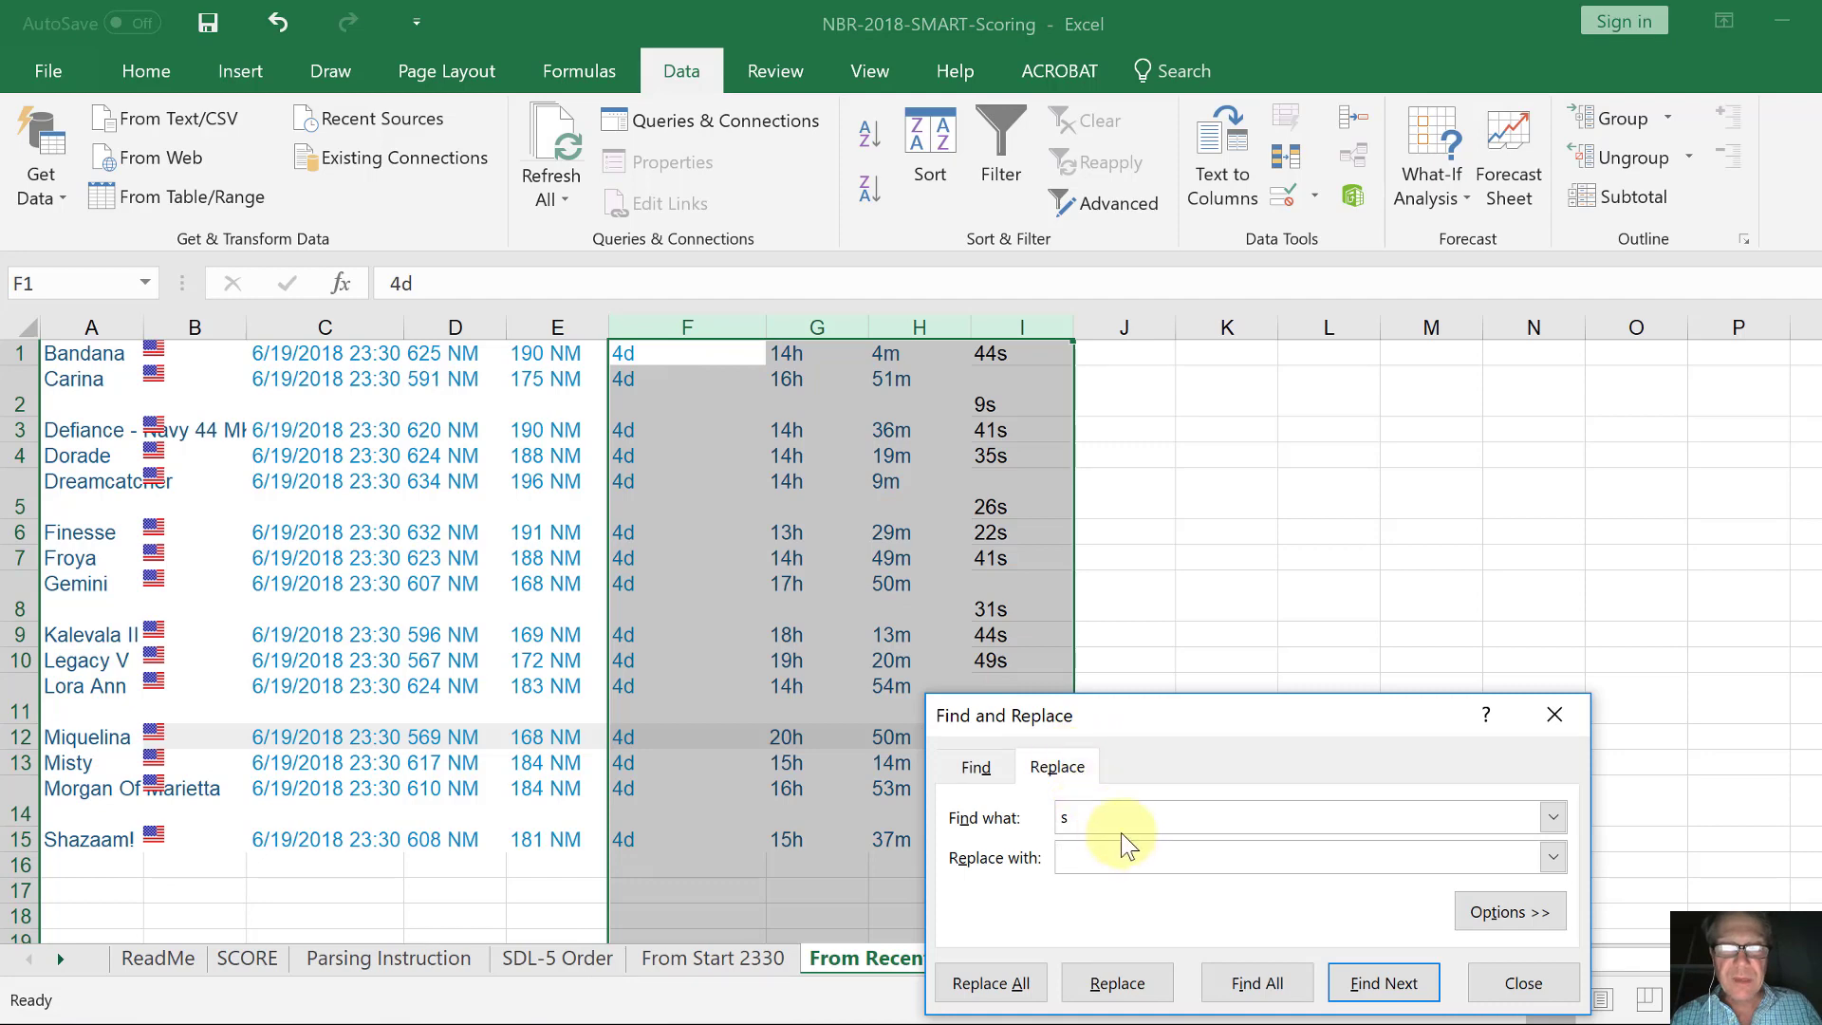
{"action": "left_click_drag", "start_coordinate": [1090, 825], "coordinate": [1009, 824]}
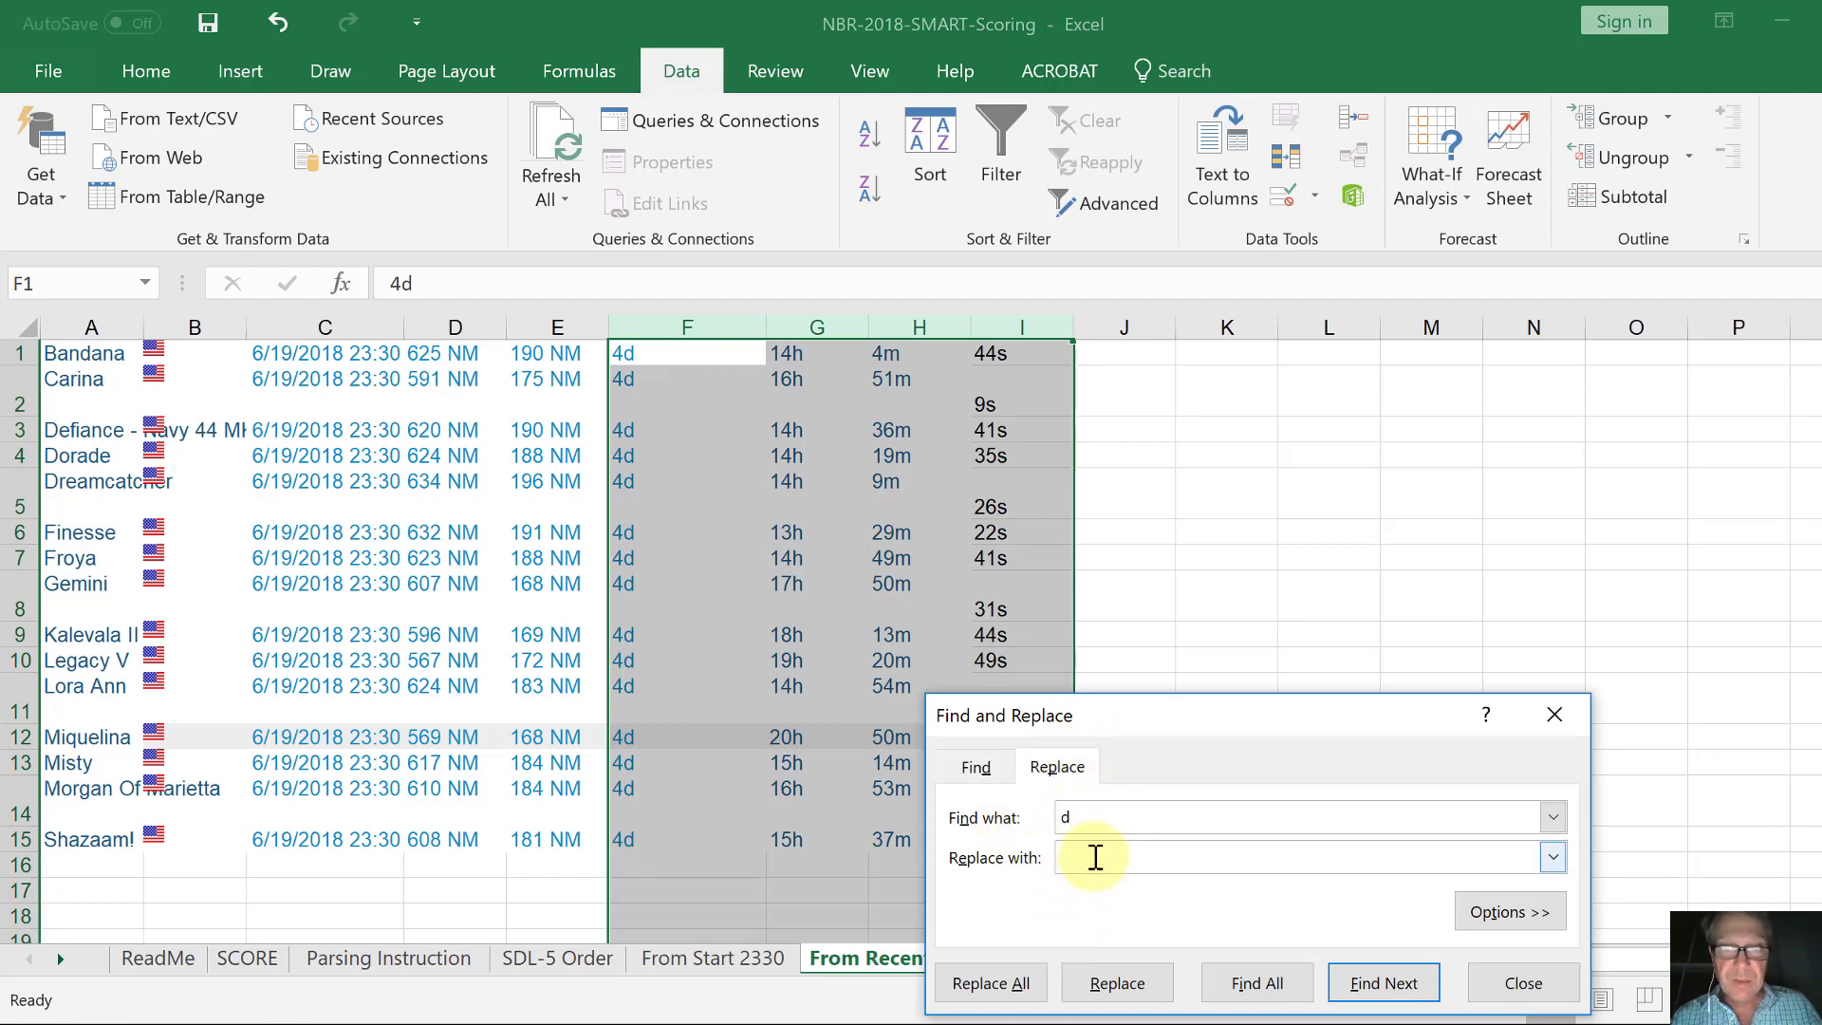
{"action": "left_click", "coordinate": [1000, 979]}
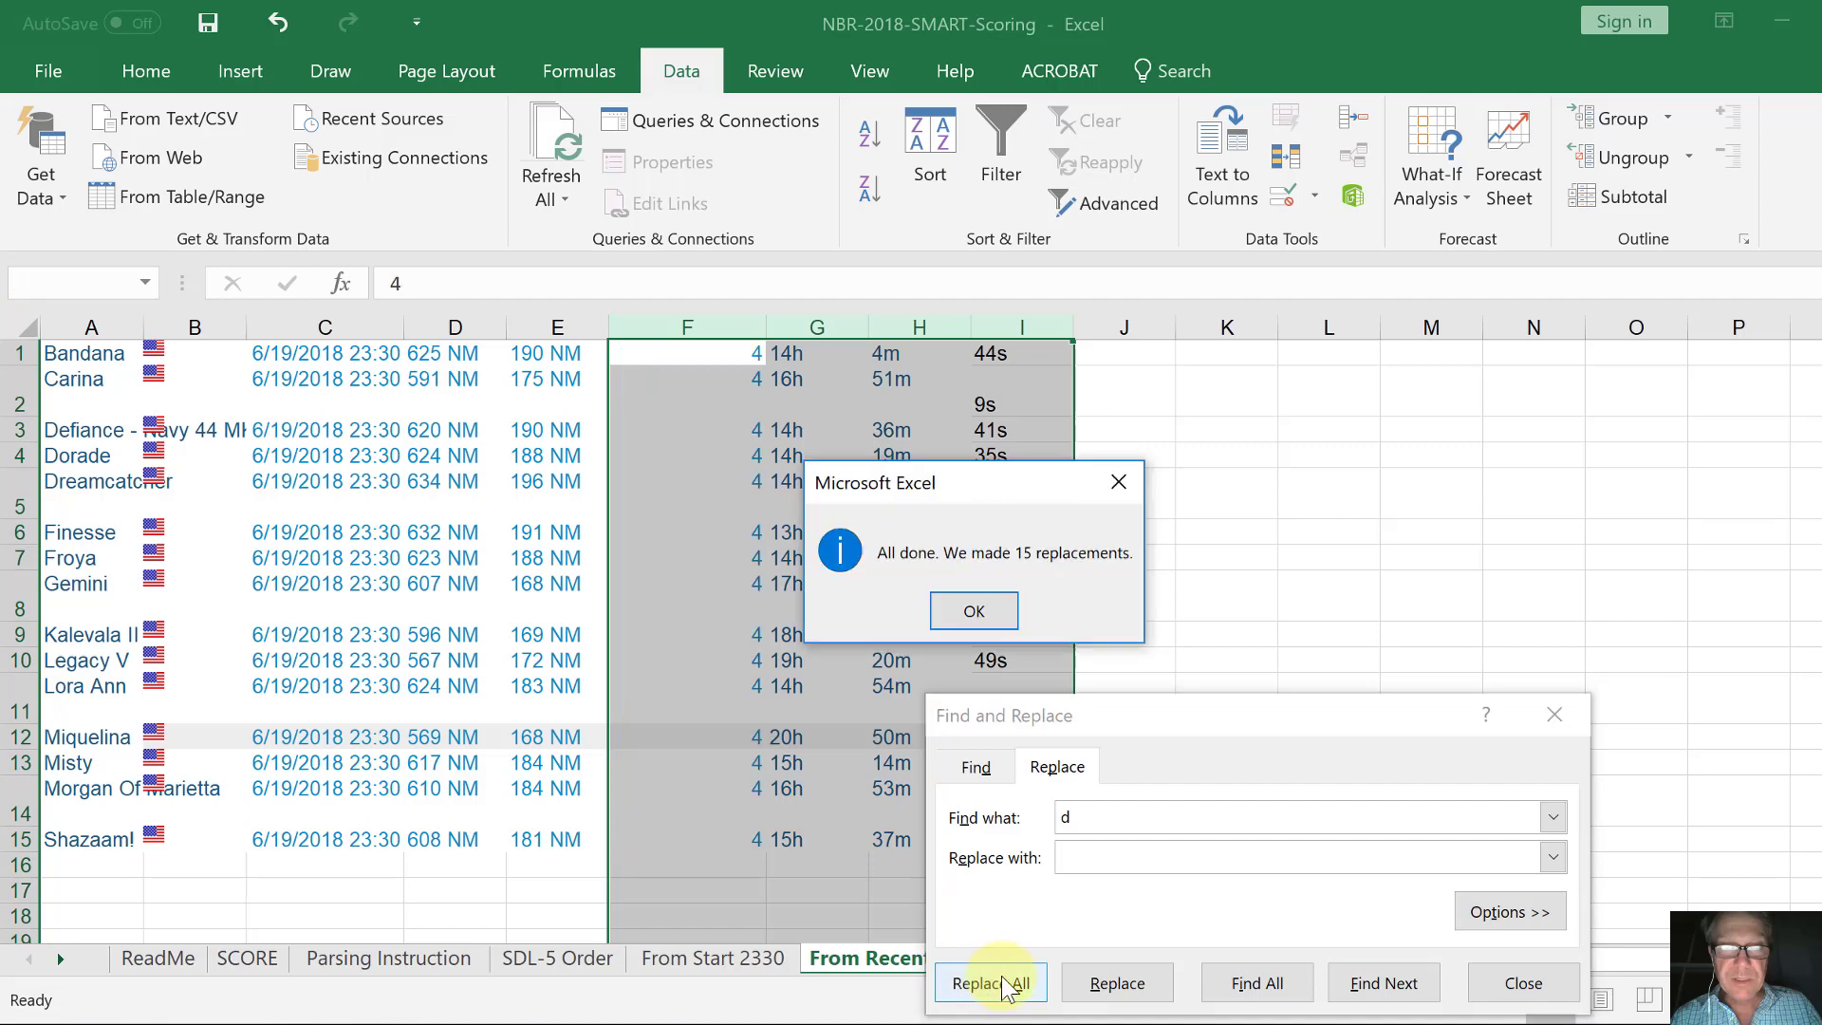
{"action": "left_click", "coordinate": [1000, 613]}
Replace every "h" and then every "m" in columns F through I with nothing.
{"action": "left_click_drag", "start_coordinate": [1107, 825], "coordinate": [987, 818]}
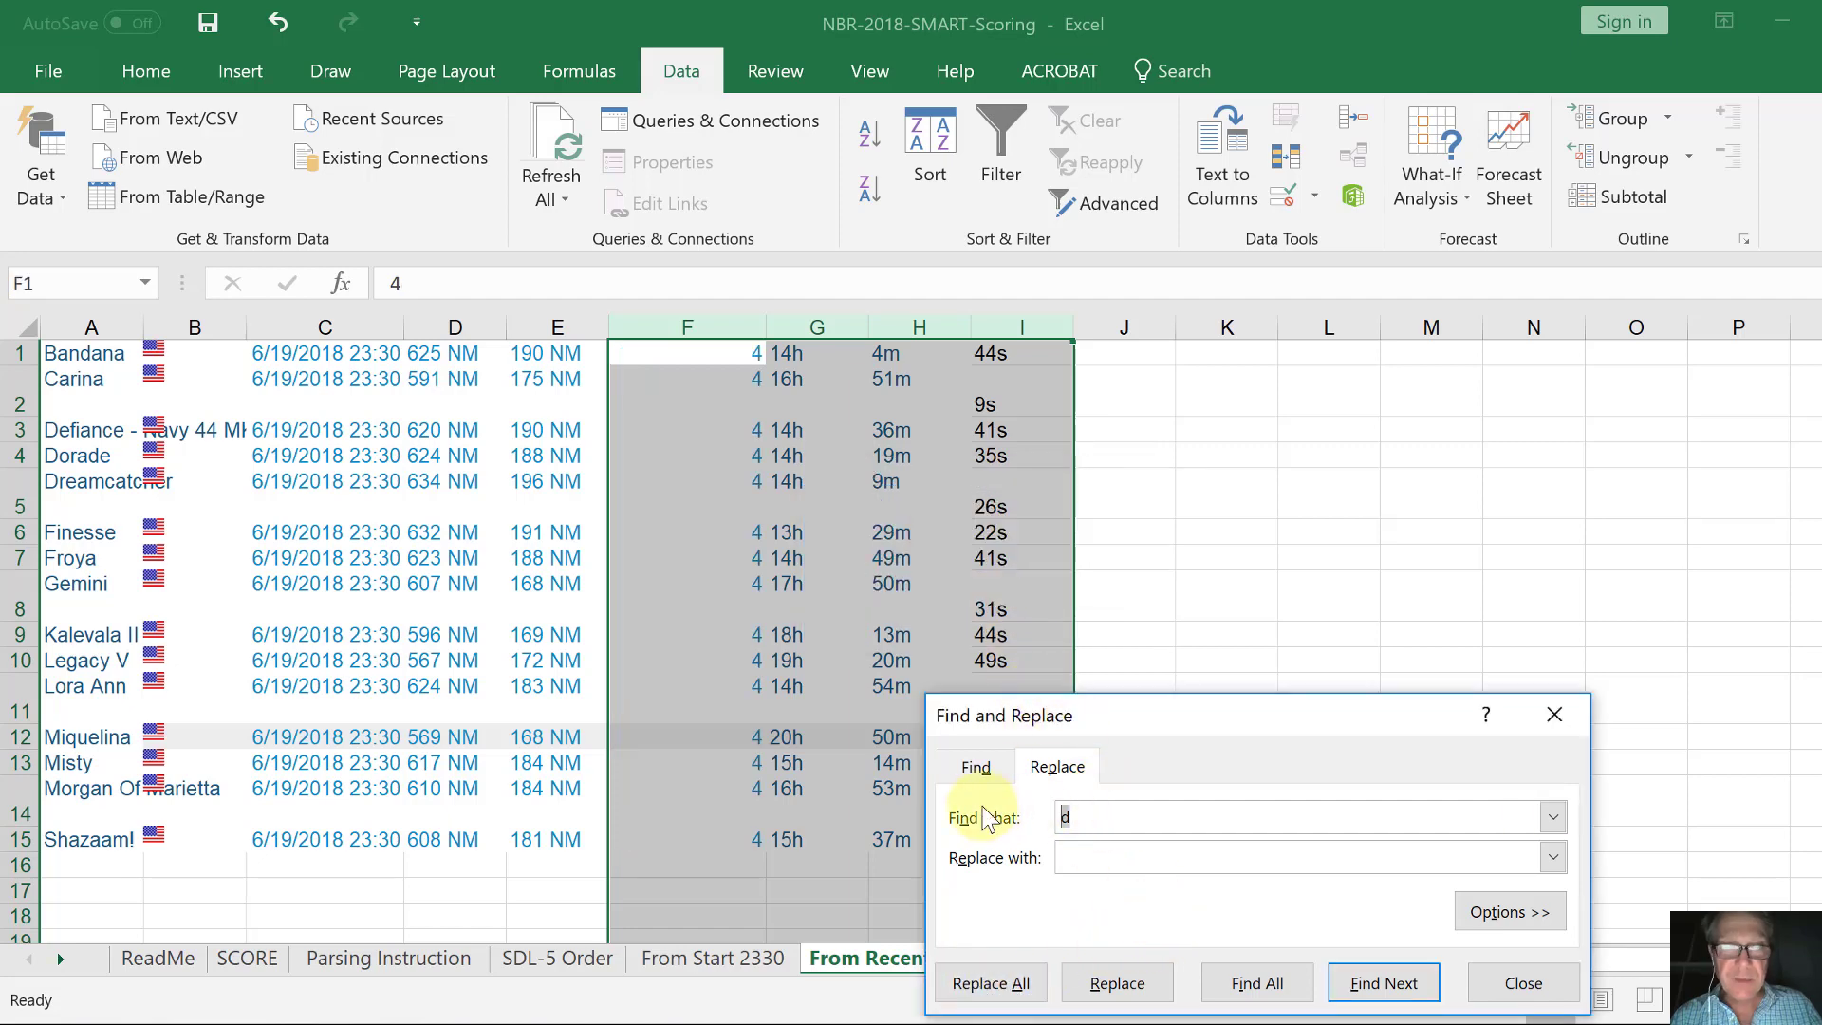
{"action": "type", "text": "h"}
{"action": "left_click", "coordinate": [1107, 857]}
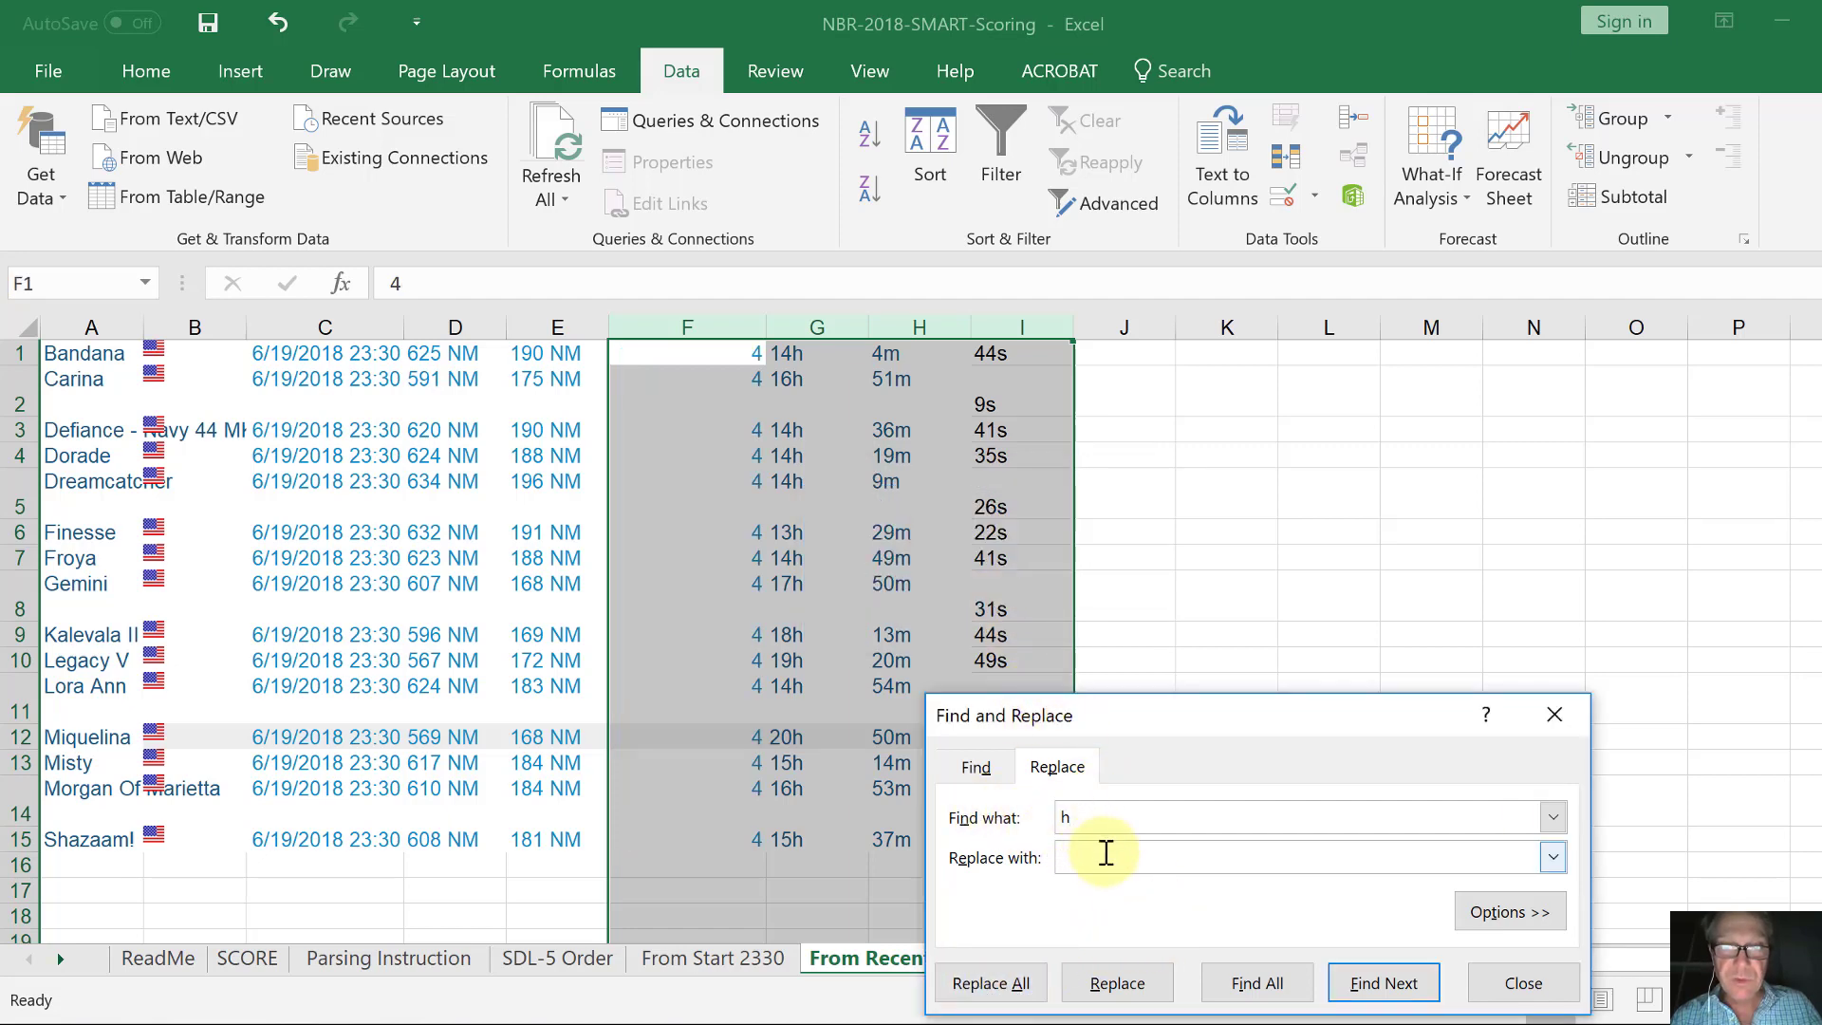
{"action": "left_click", "coordinate": [980, 987]}
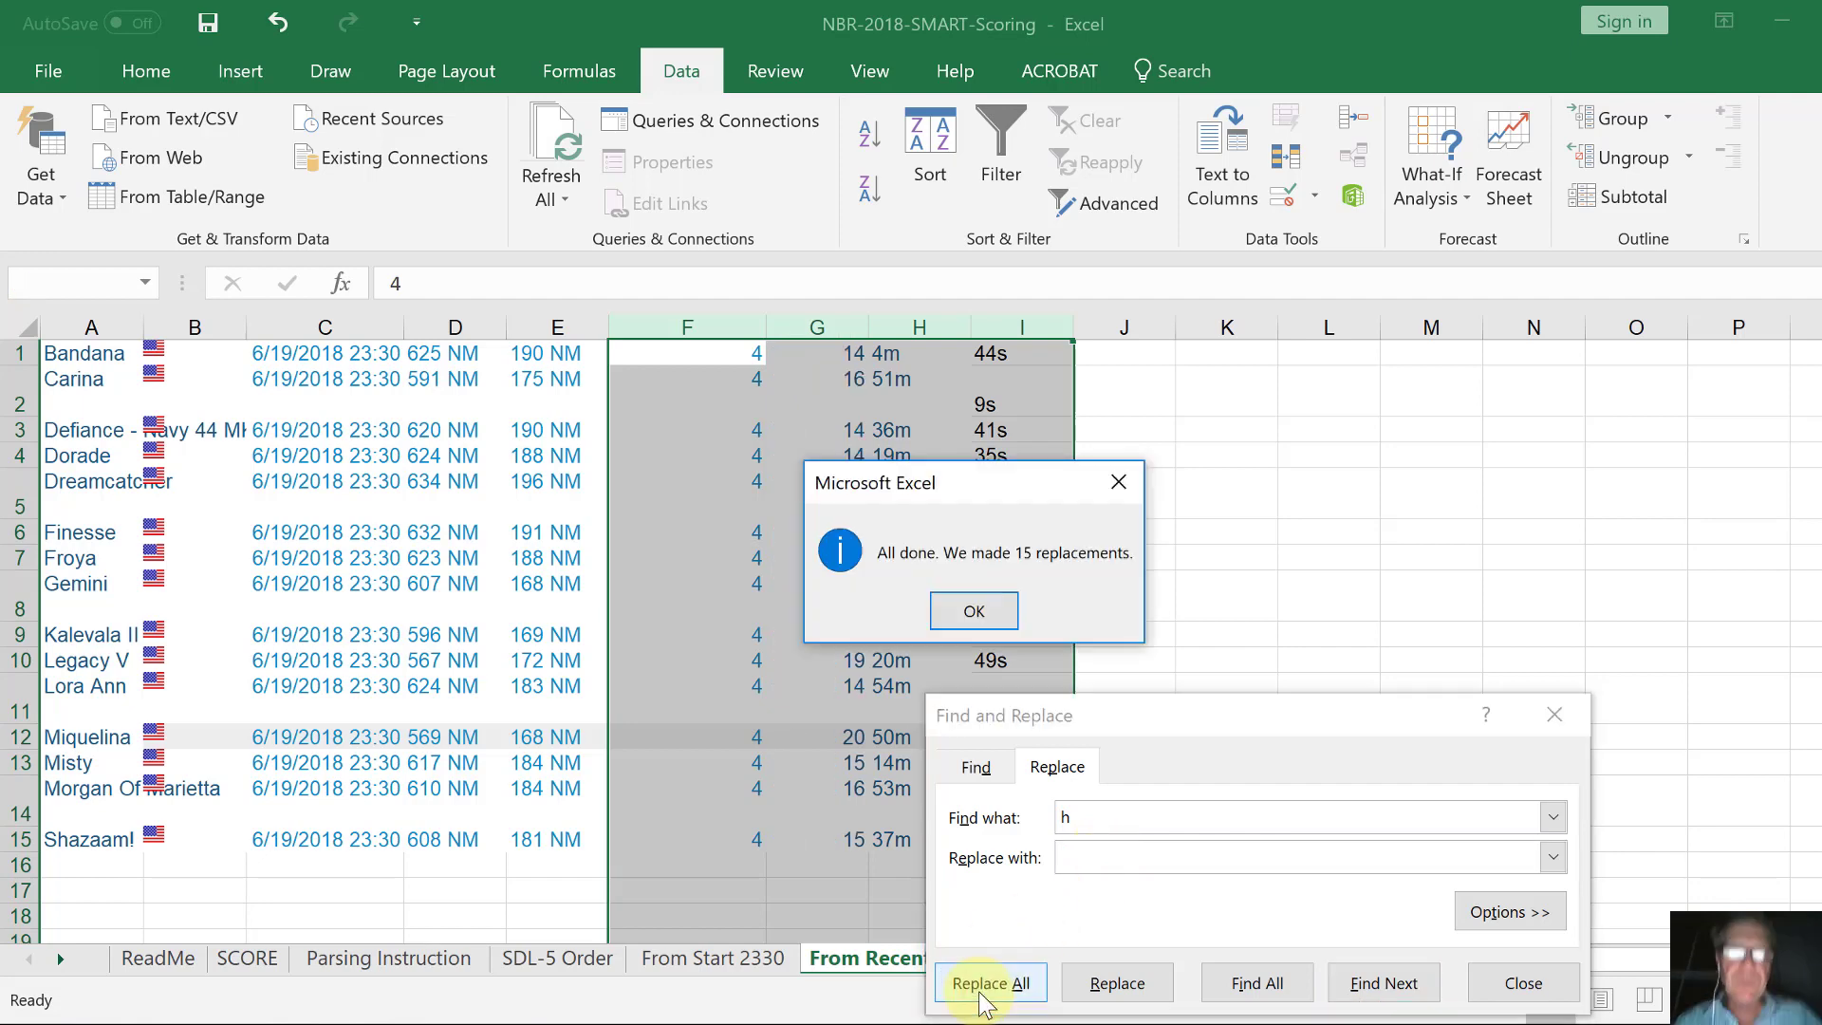
{"action": "left_click", "coordinate": [1004, 612]}
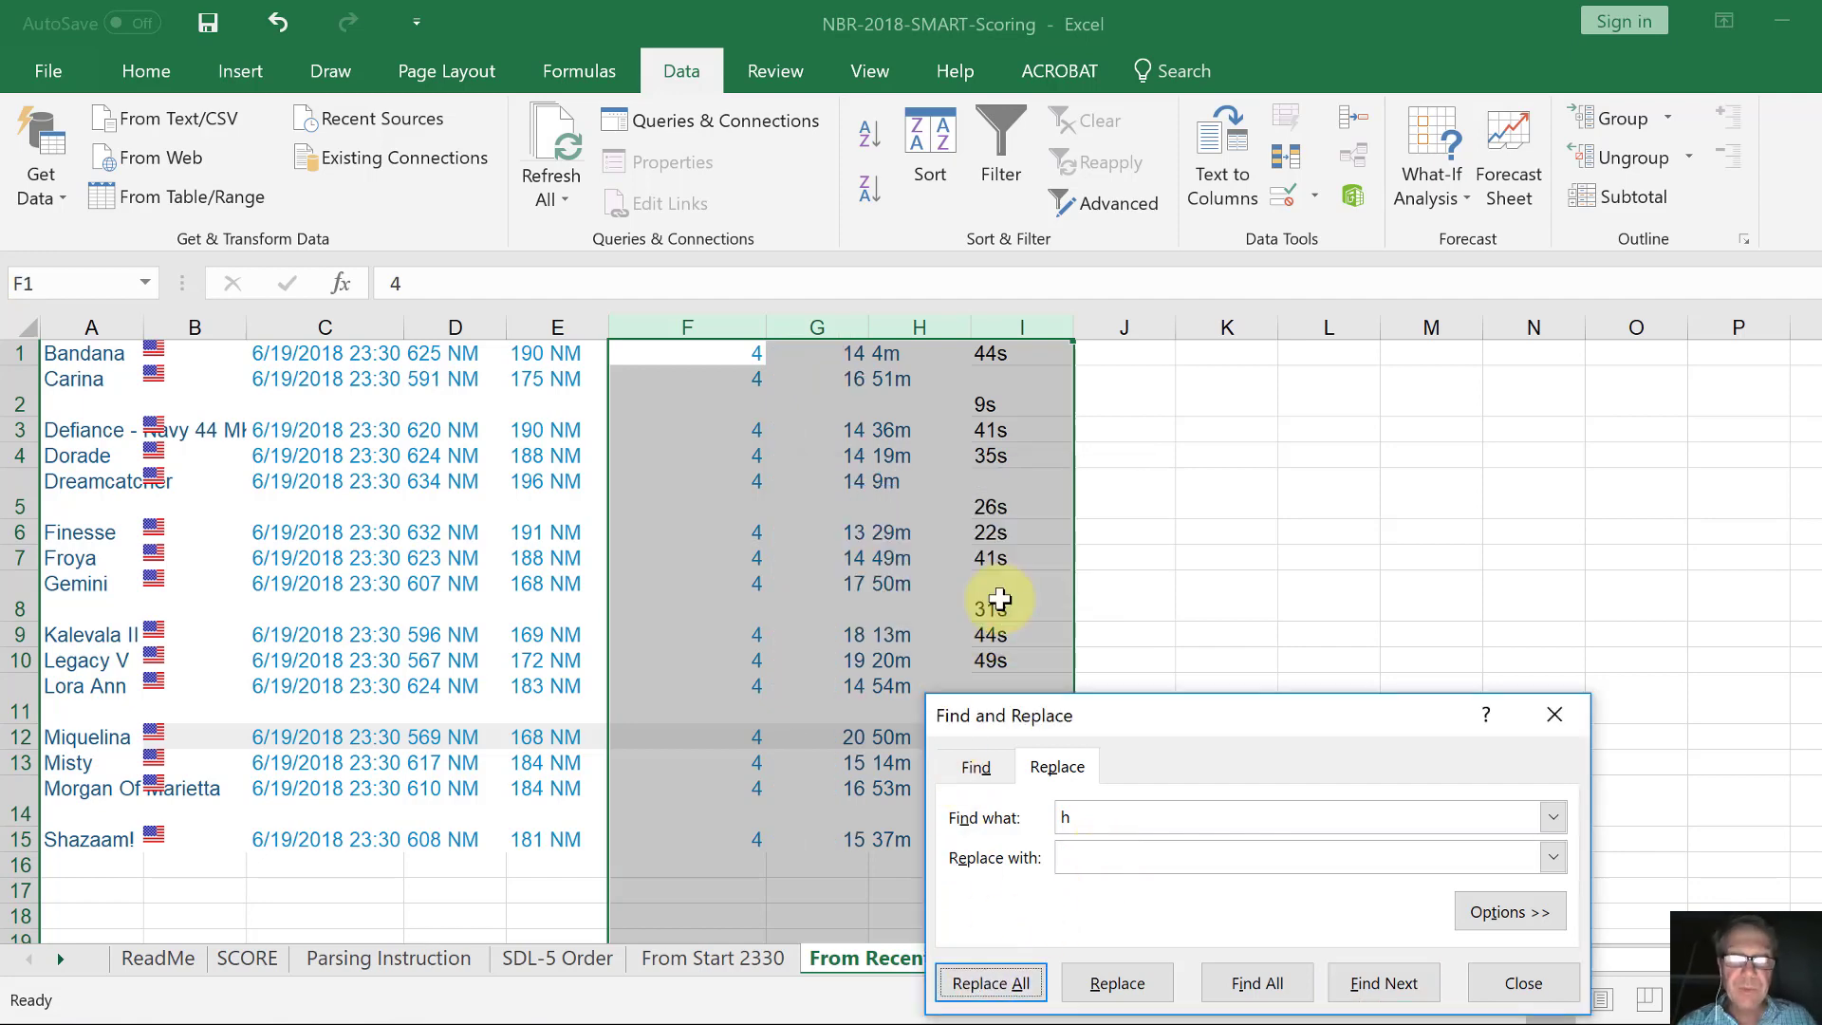
{"action": "left_click", "coordinate": [1091, 818]}
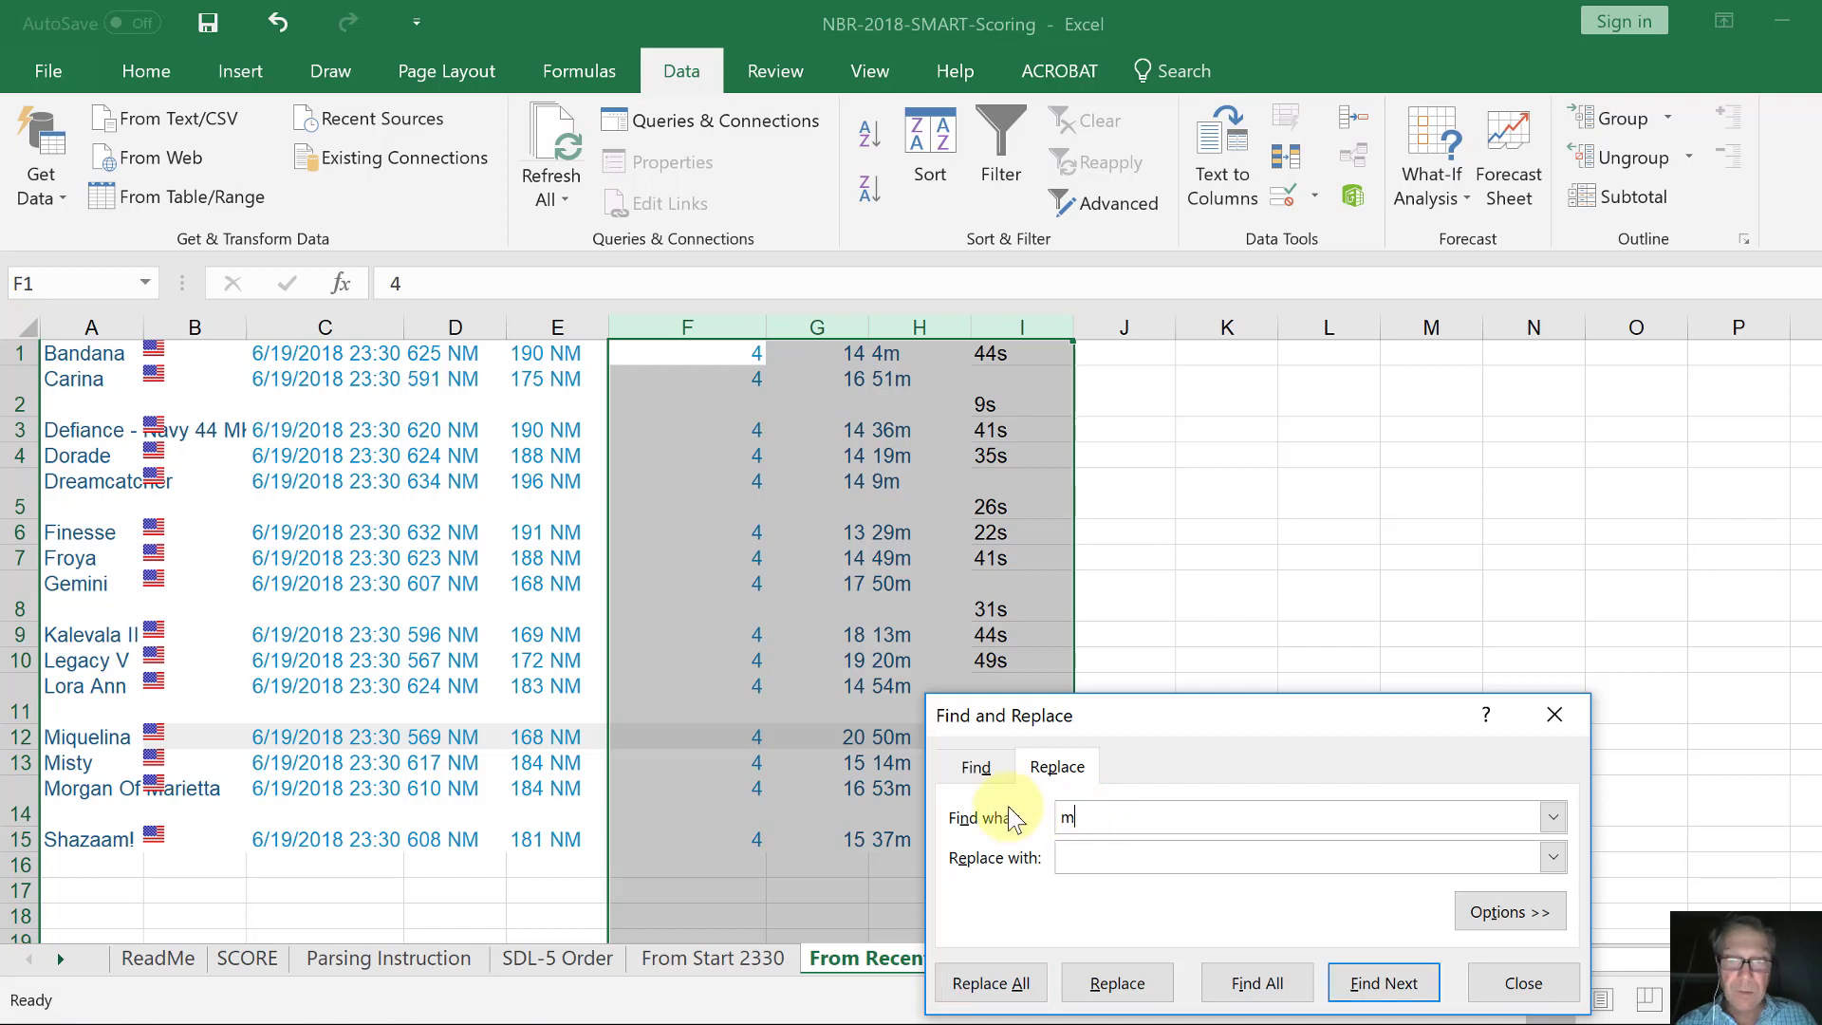
{"action": "left_click", "coordinate": [1017, 984]}
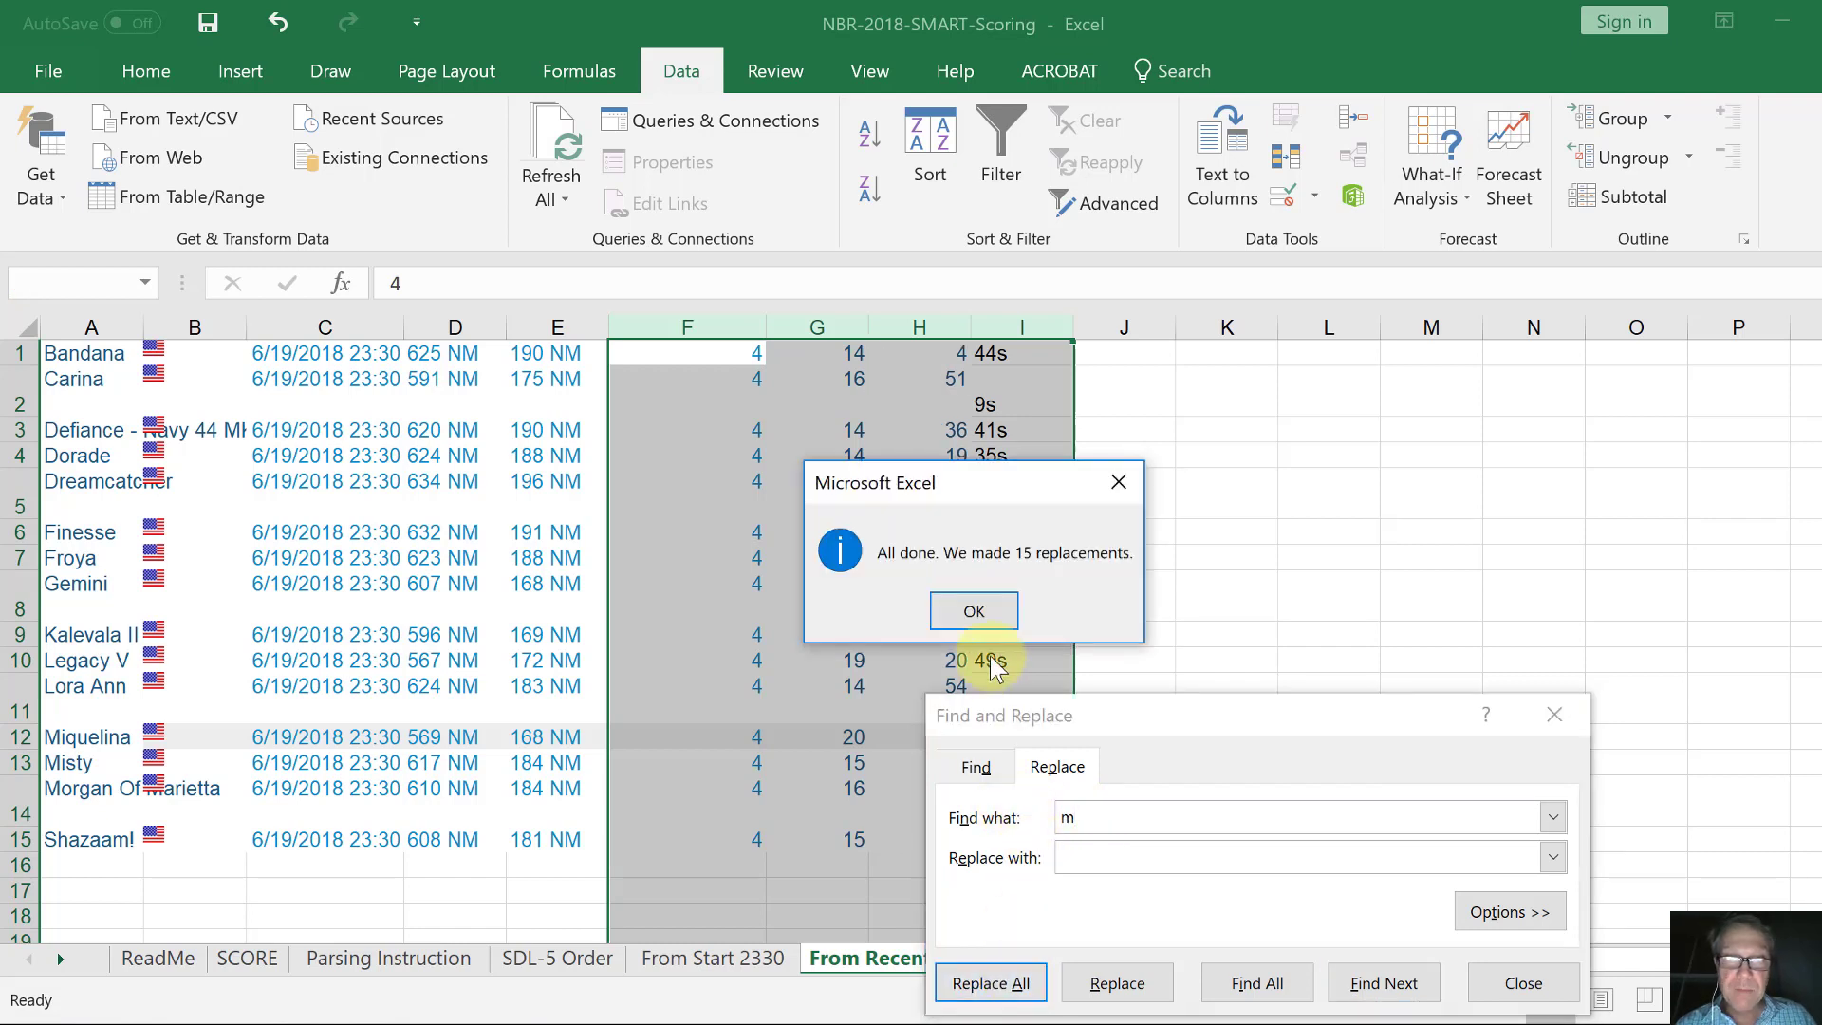
{"action": "left_click", "coordinate": [974, 612]}
Replace every "s" in columns F through I with nothing, close Find and Replace, and select cell F1.
{"action": "left_click", "coordinate": [1098, 818]}
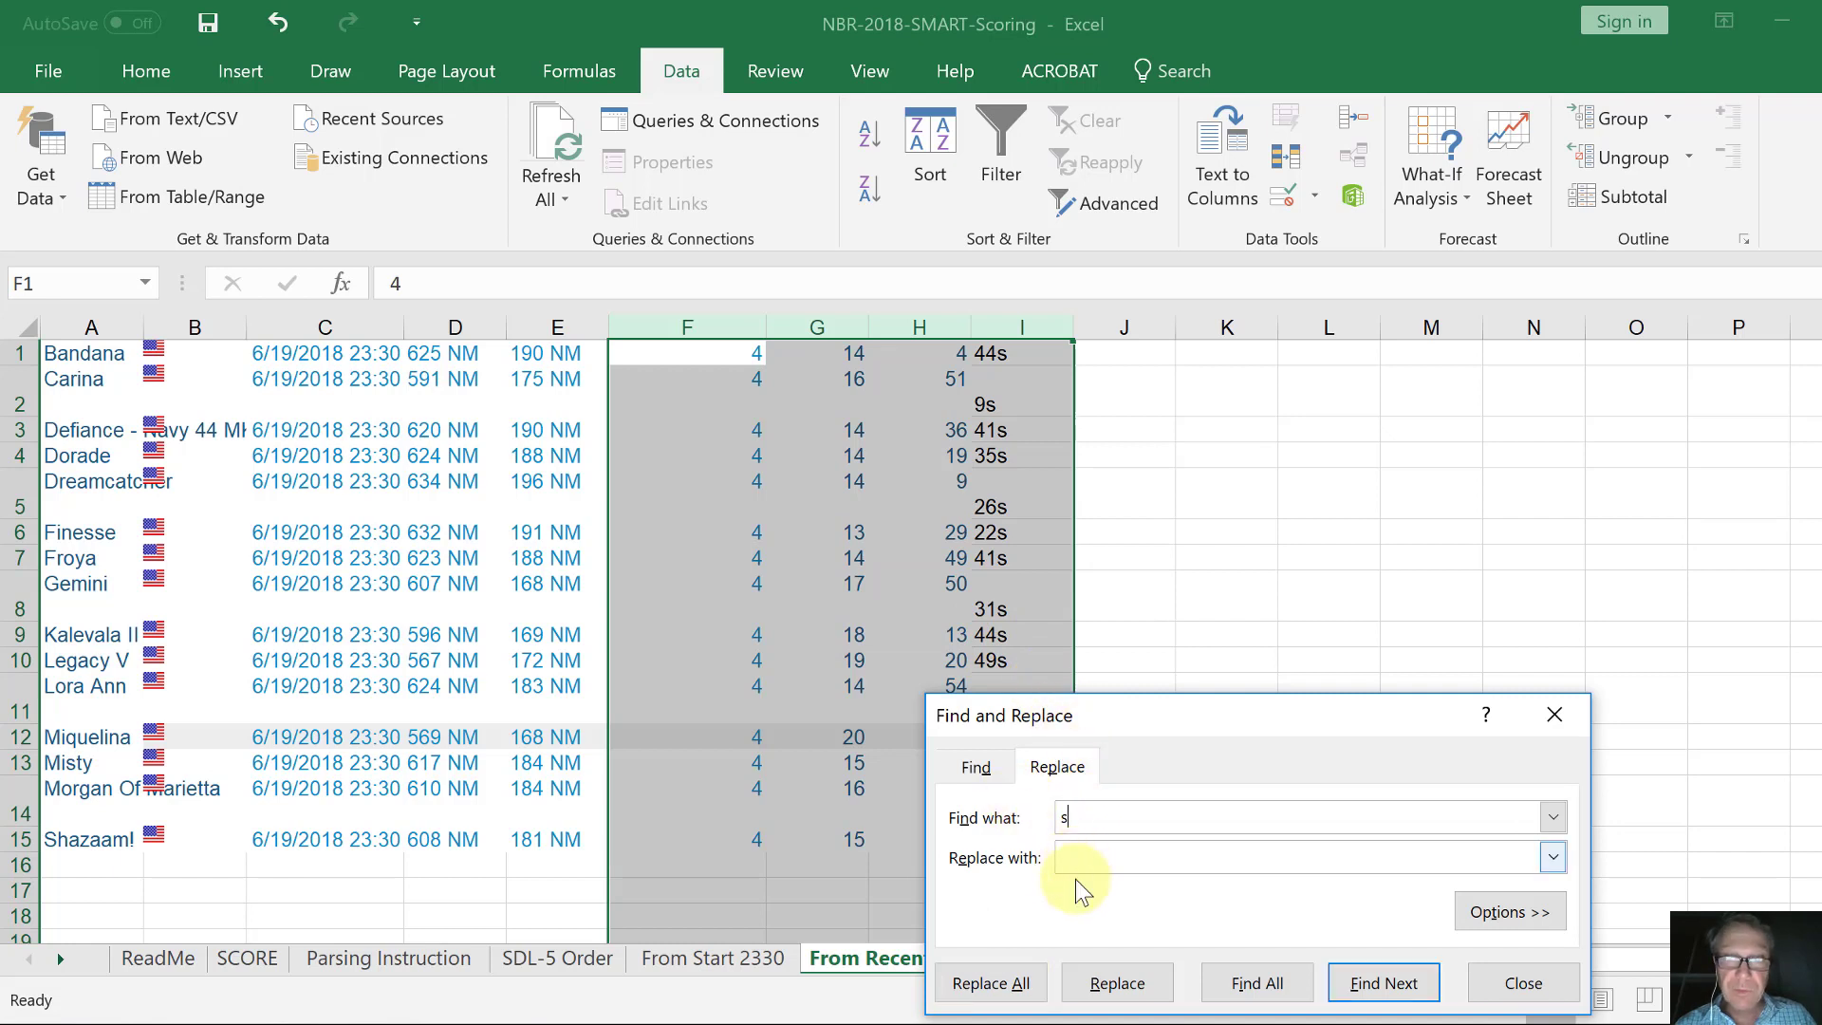
{"action": "left_click", "coordinate": [997, 987]}
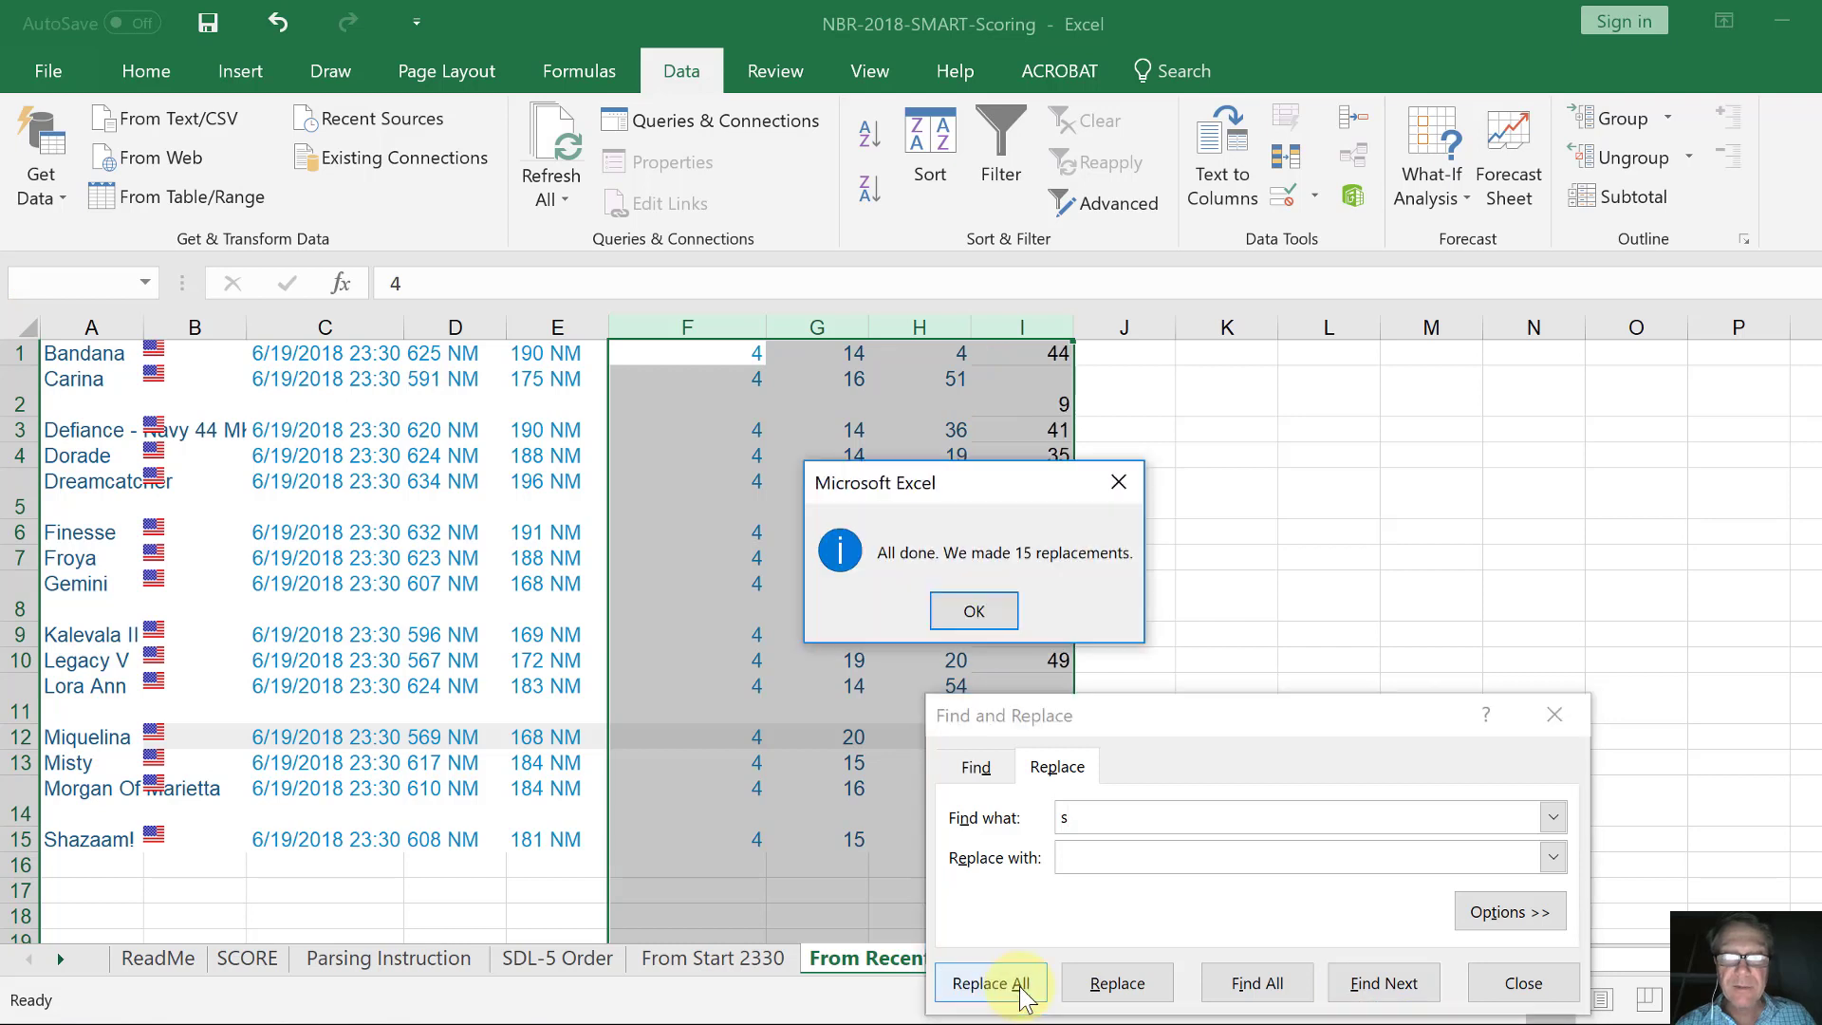
{"action": "left_click", "coordinate": [1001, 623]}
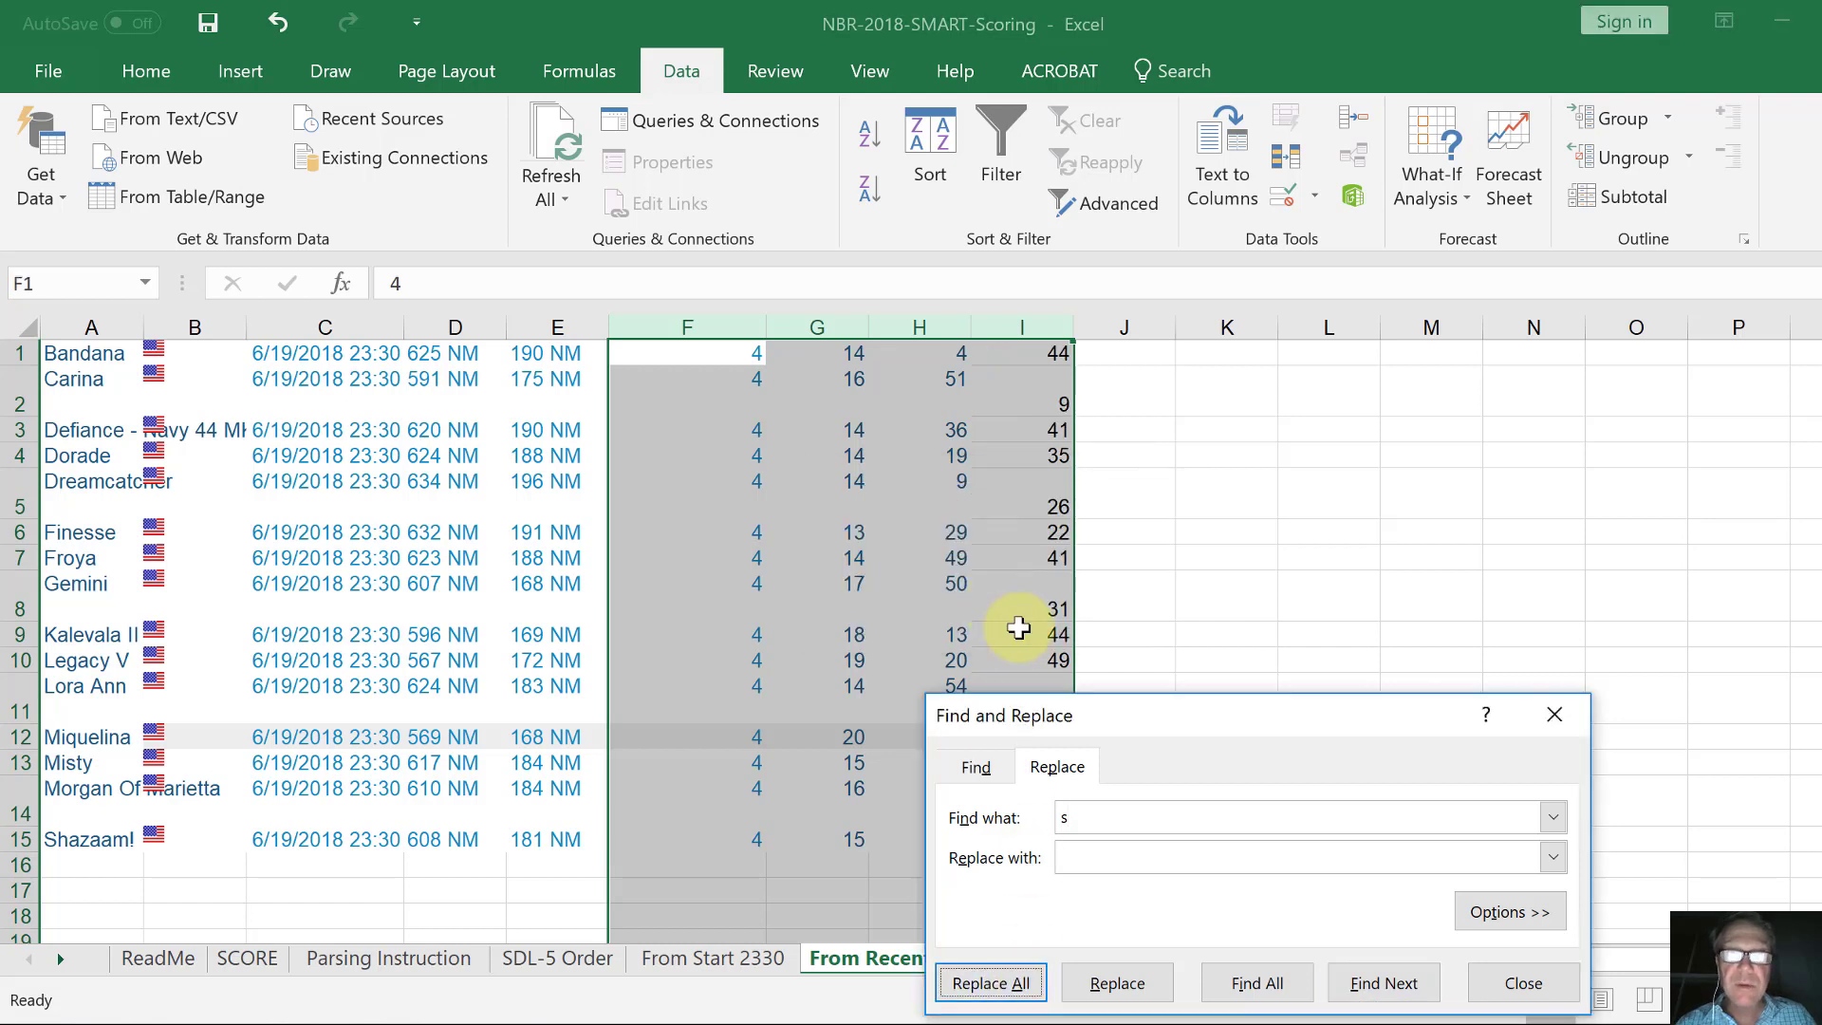
{"action": "left_click", "coordinate": [1515, 989]}
{"action": "left_click", "coordinate": [801, 480]}
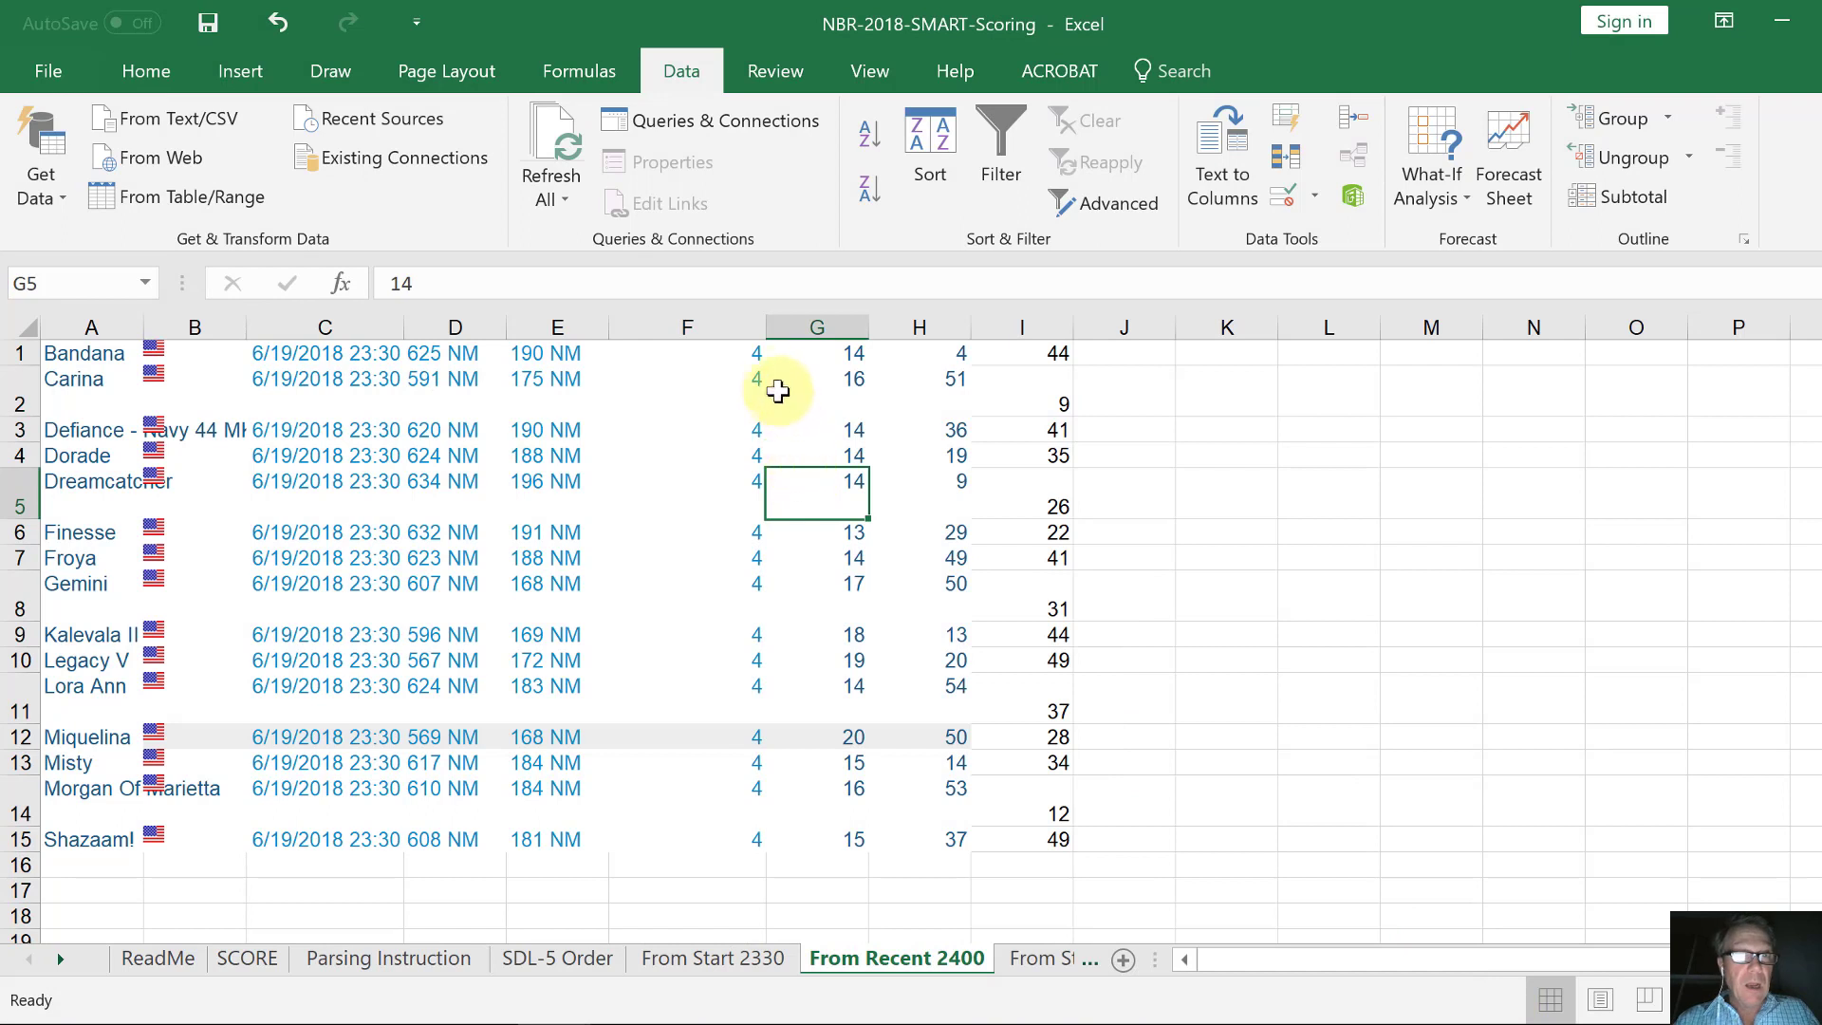
{"action": "left_click", "coordinate": [753, 357]}
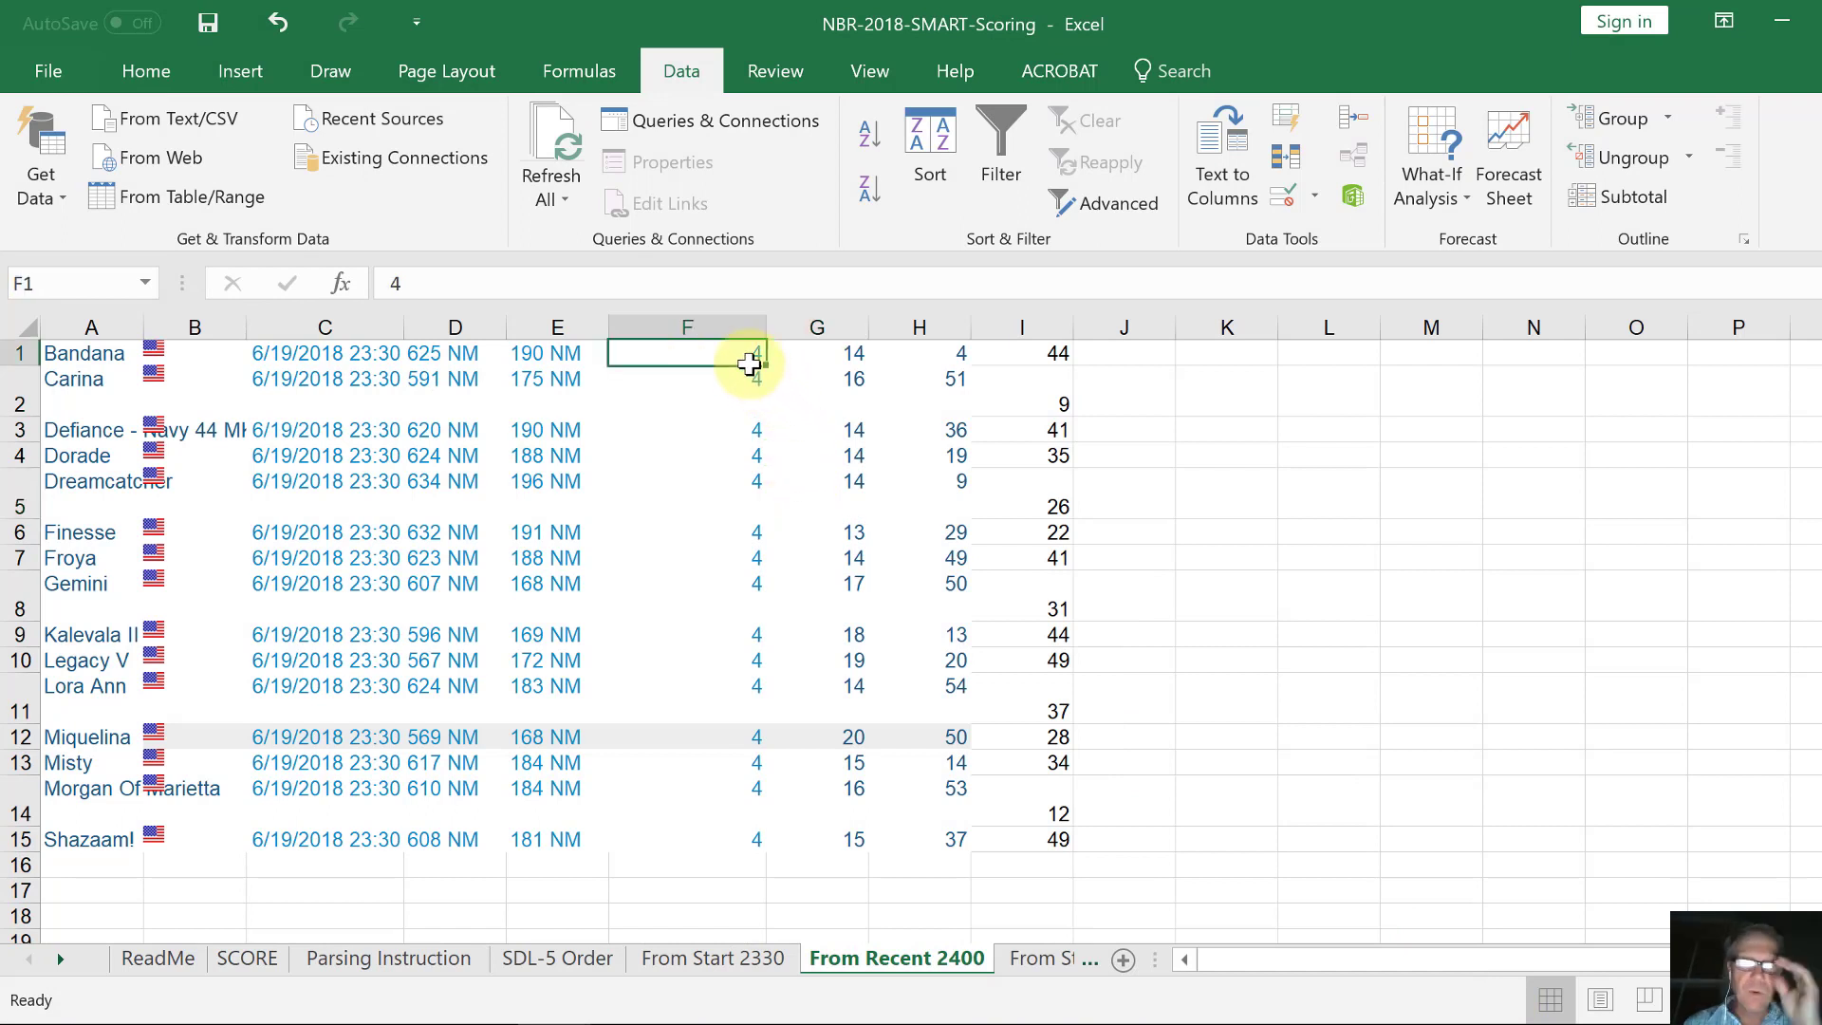
Select the empty cell J1, beside the first yacht's split time values.
{"action": "key", "text": "Down"}
{"action": "key", "text": "Up"}
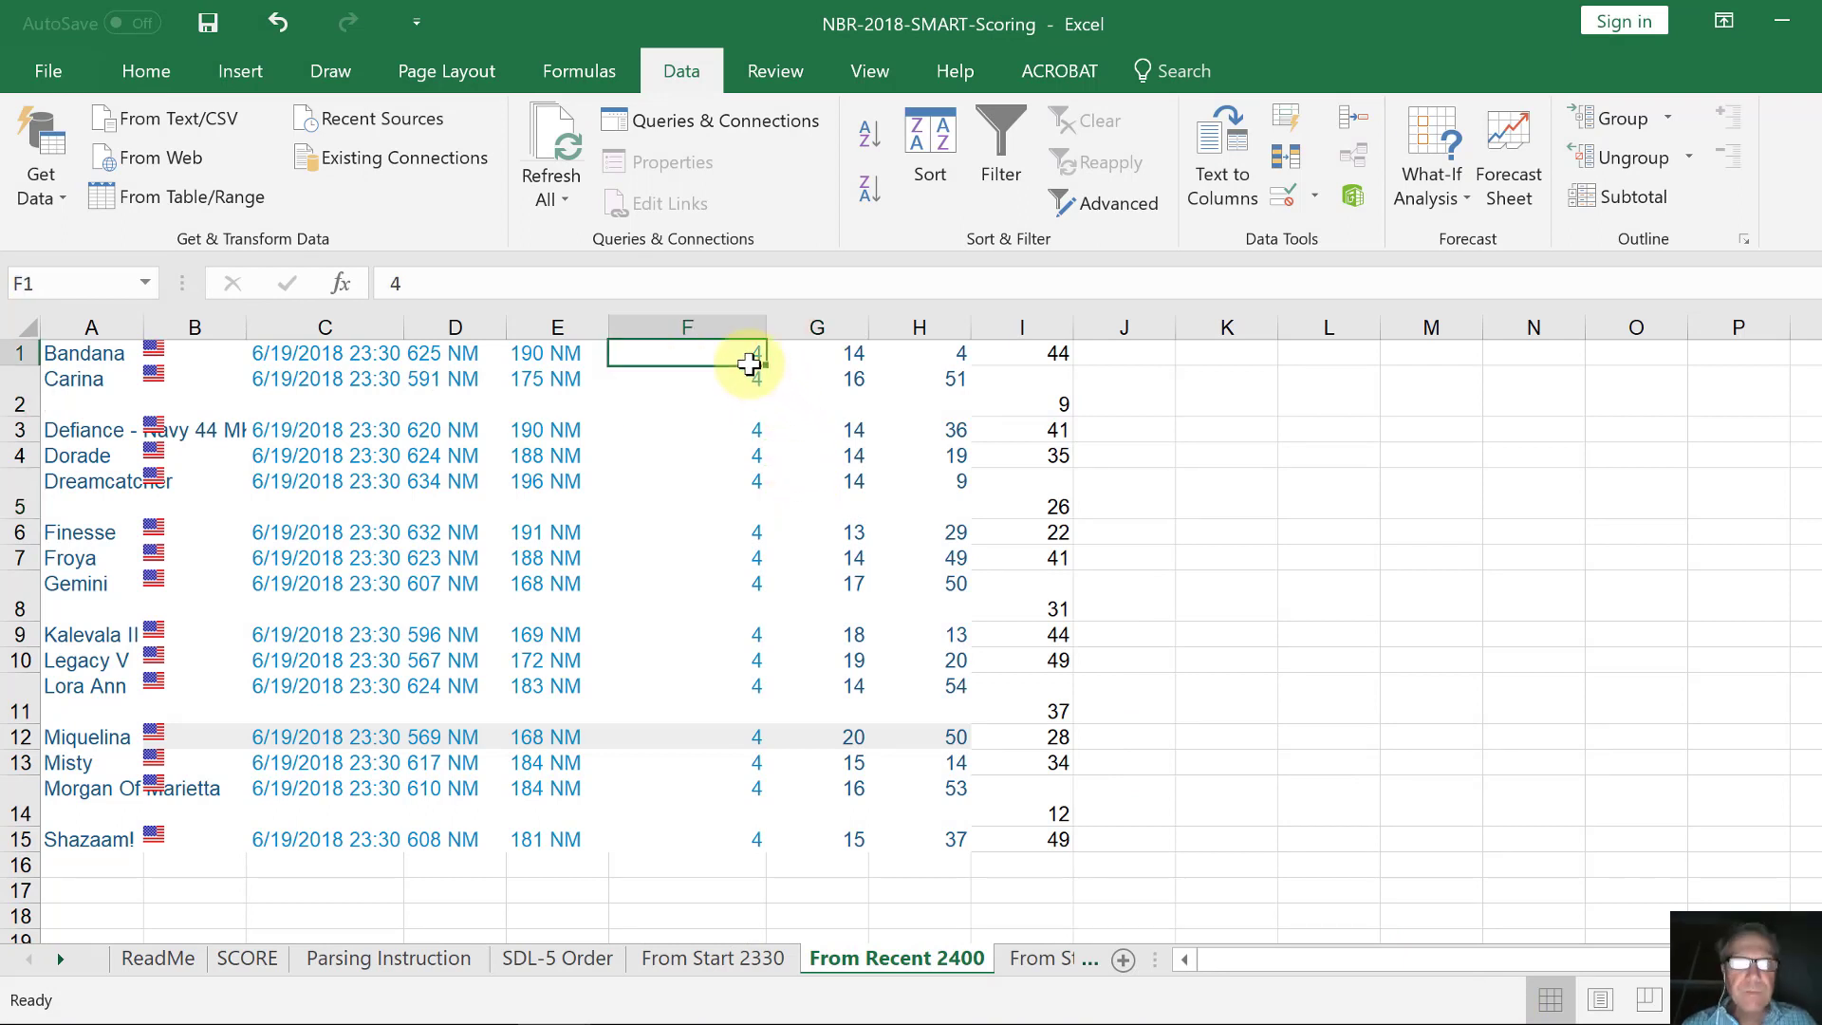
{"action": "key", "text": "Right"}
{"action": "key", "text": "Right"}
{"action": "key", "text": "Right"}
{"action": "key", "text": "Right"}
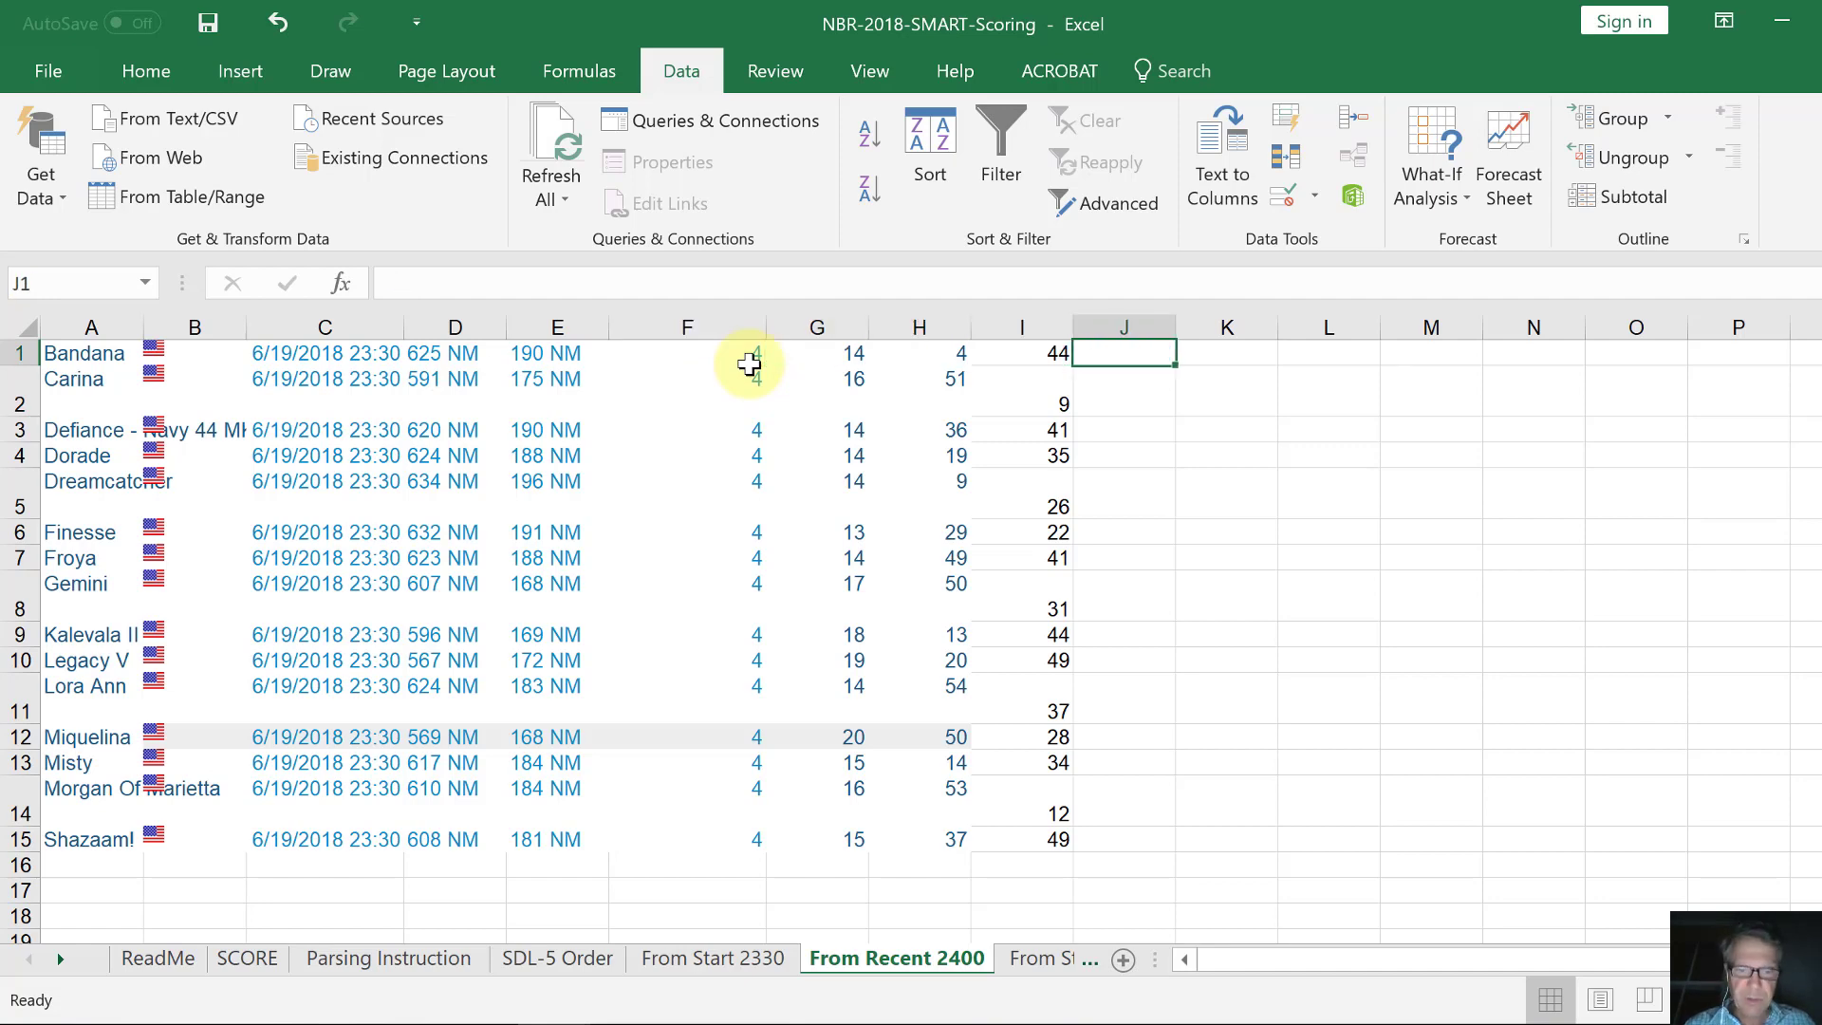
{"action": "type", "text": "-=sum(if("}
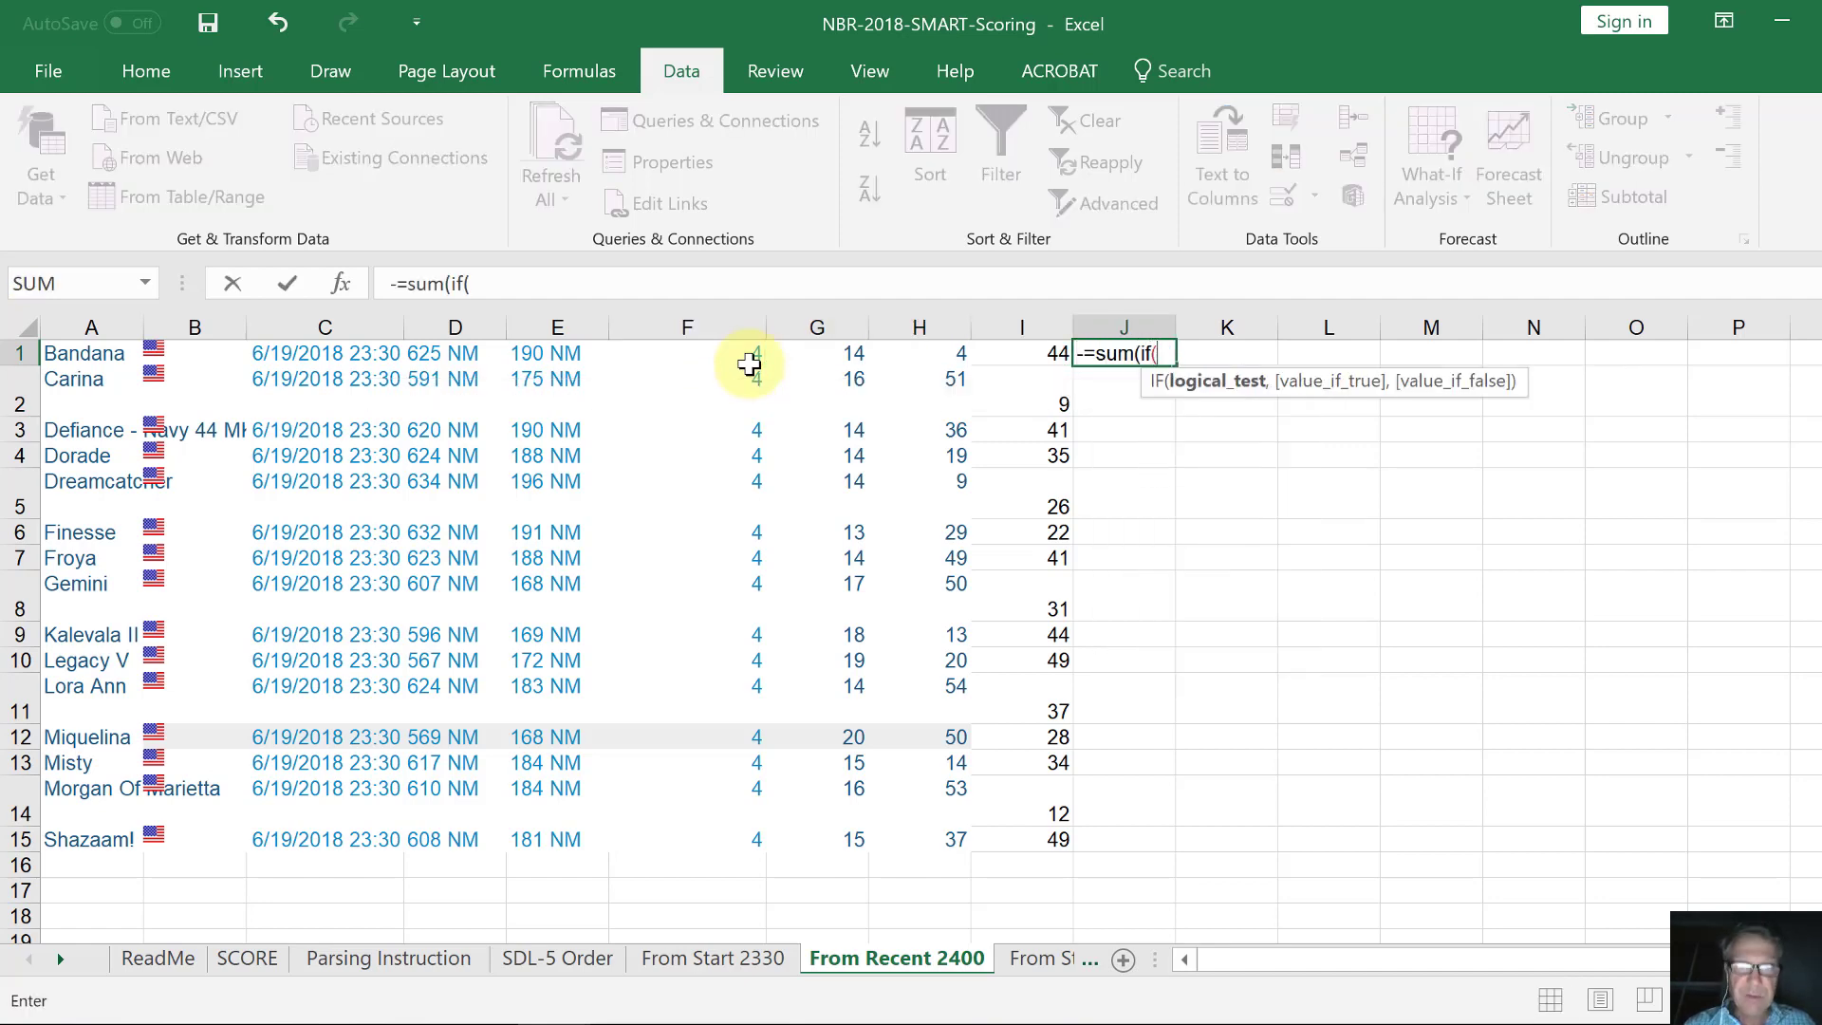
{"action": "key", "text": "Left"}
{"action": "key", "text": "Left"}
{"action": "key", "text": "Left"}
{"action": "key", "text": "Left"}
{"action": "key", "text": "Left"}
{"action": "key", "text": "Left"}
{"action": "key", "text": "Left"}
{"action": "key", "text": "Left"}
{"action": "key", "text": "Left"}
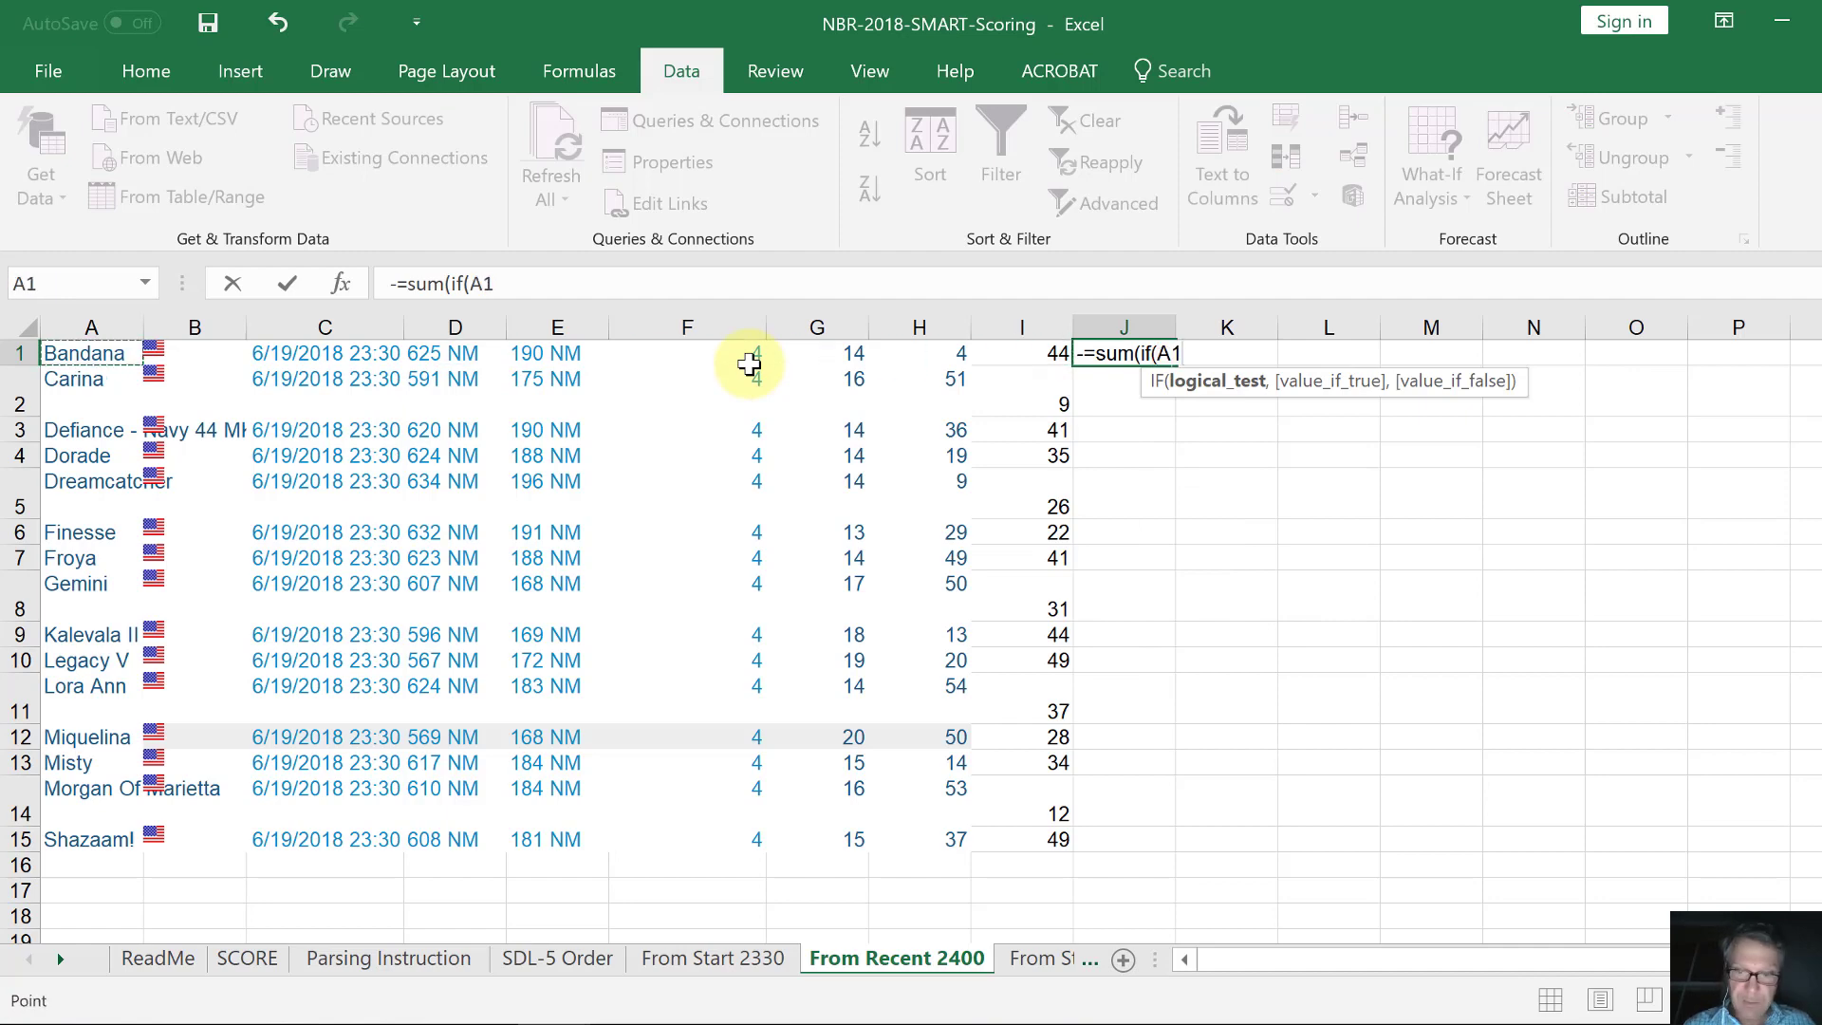
{"action": "type", "text": "="}
{"action": "left_click", "coordinate": [579, 963]}
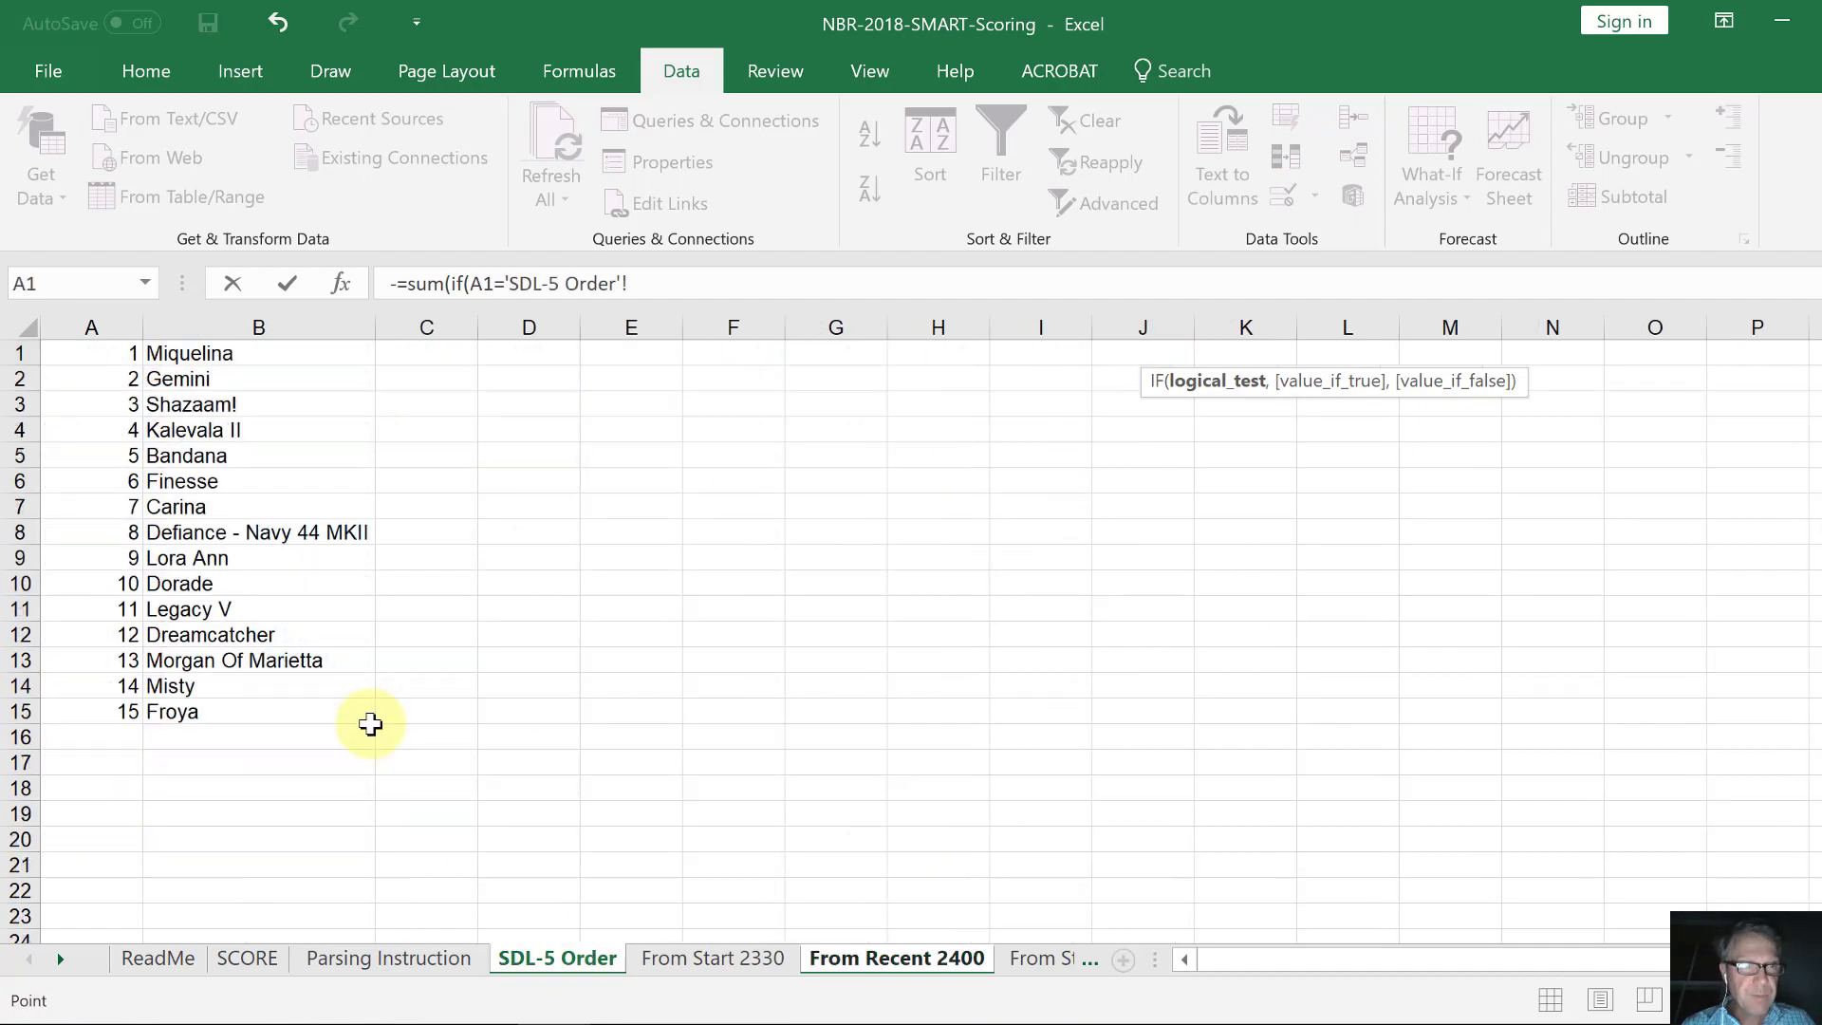
{"action": "left_click", "coordinate": [268, 356]}
{"action": "left_click_drag", "start_coordinate": [269, 356], "coordinate": [264, 718]}
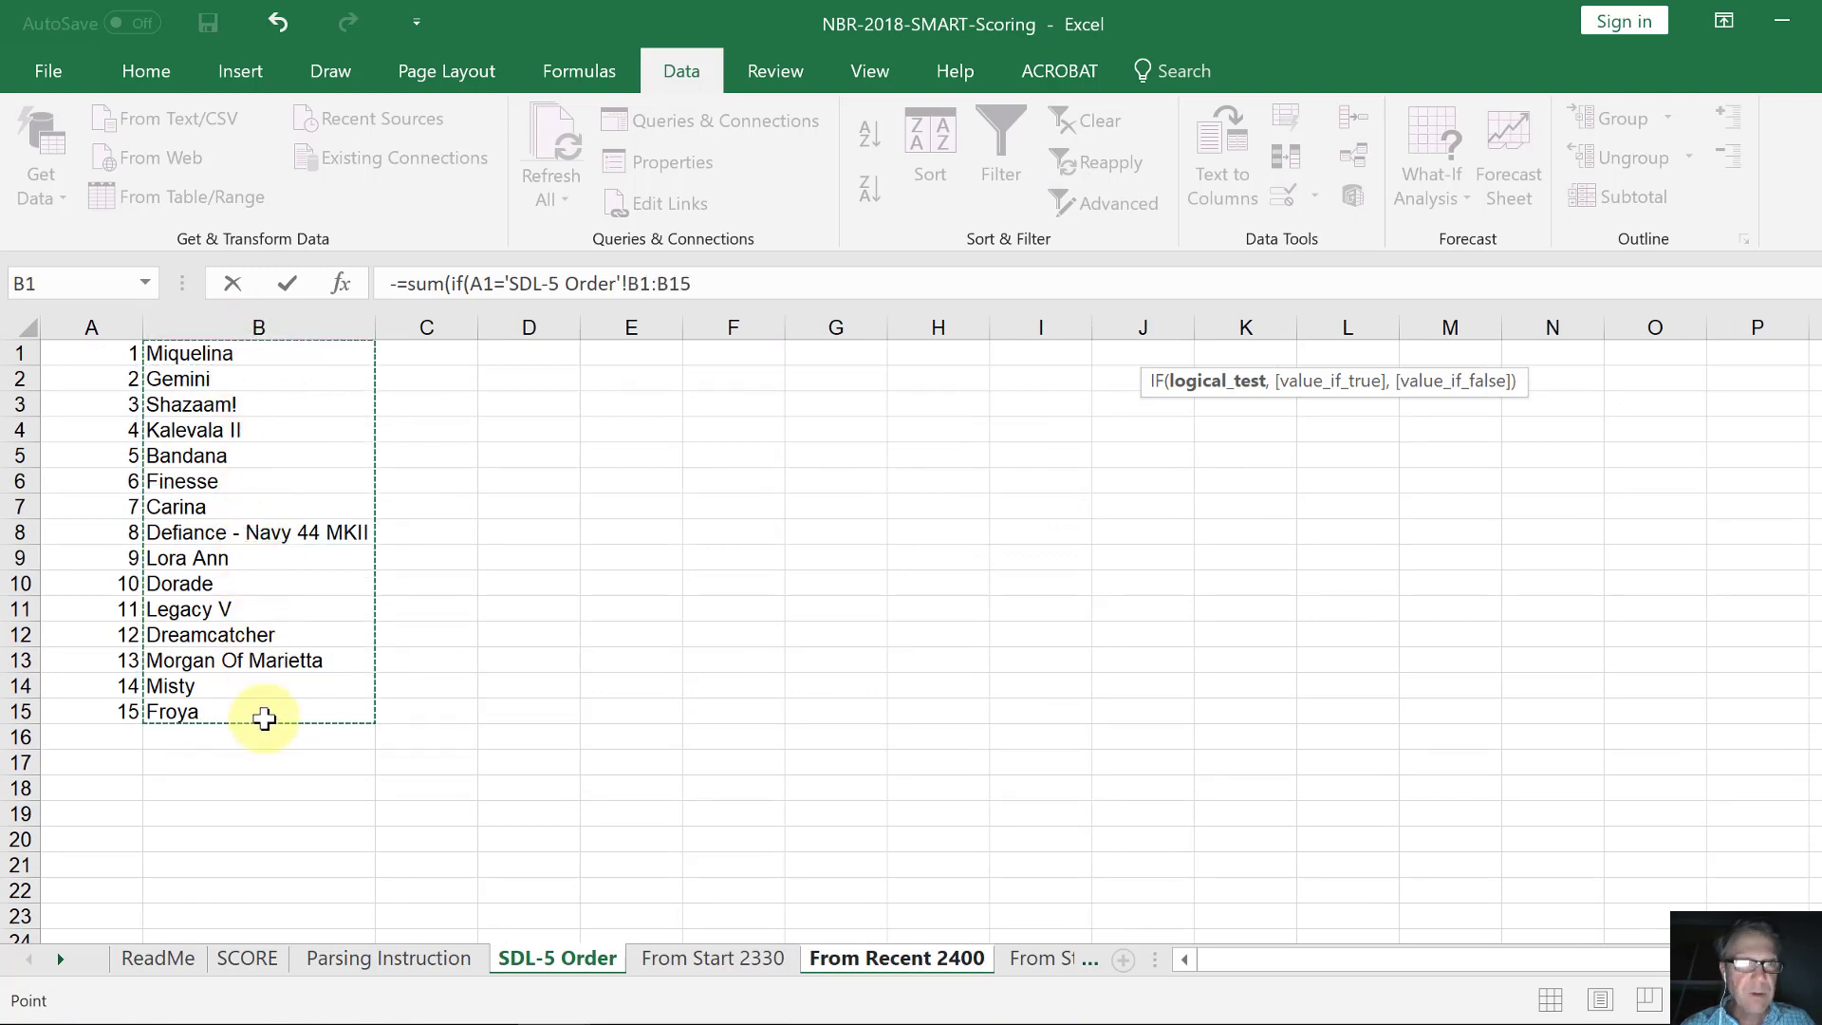
{"action": "type", "text": ","}
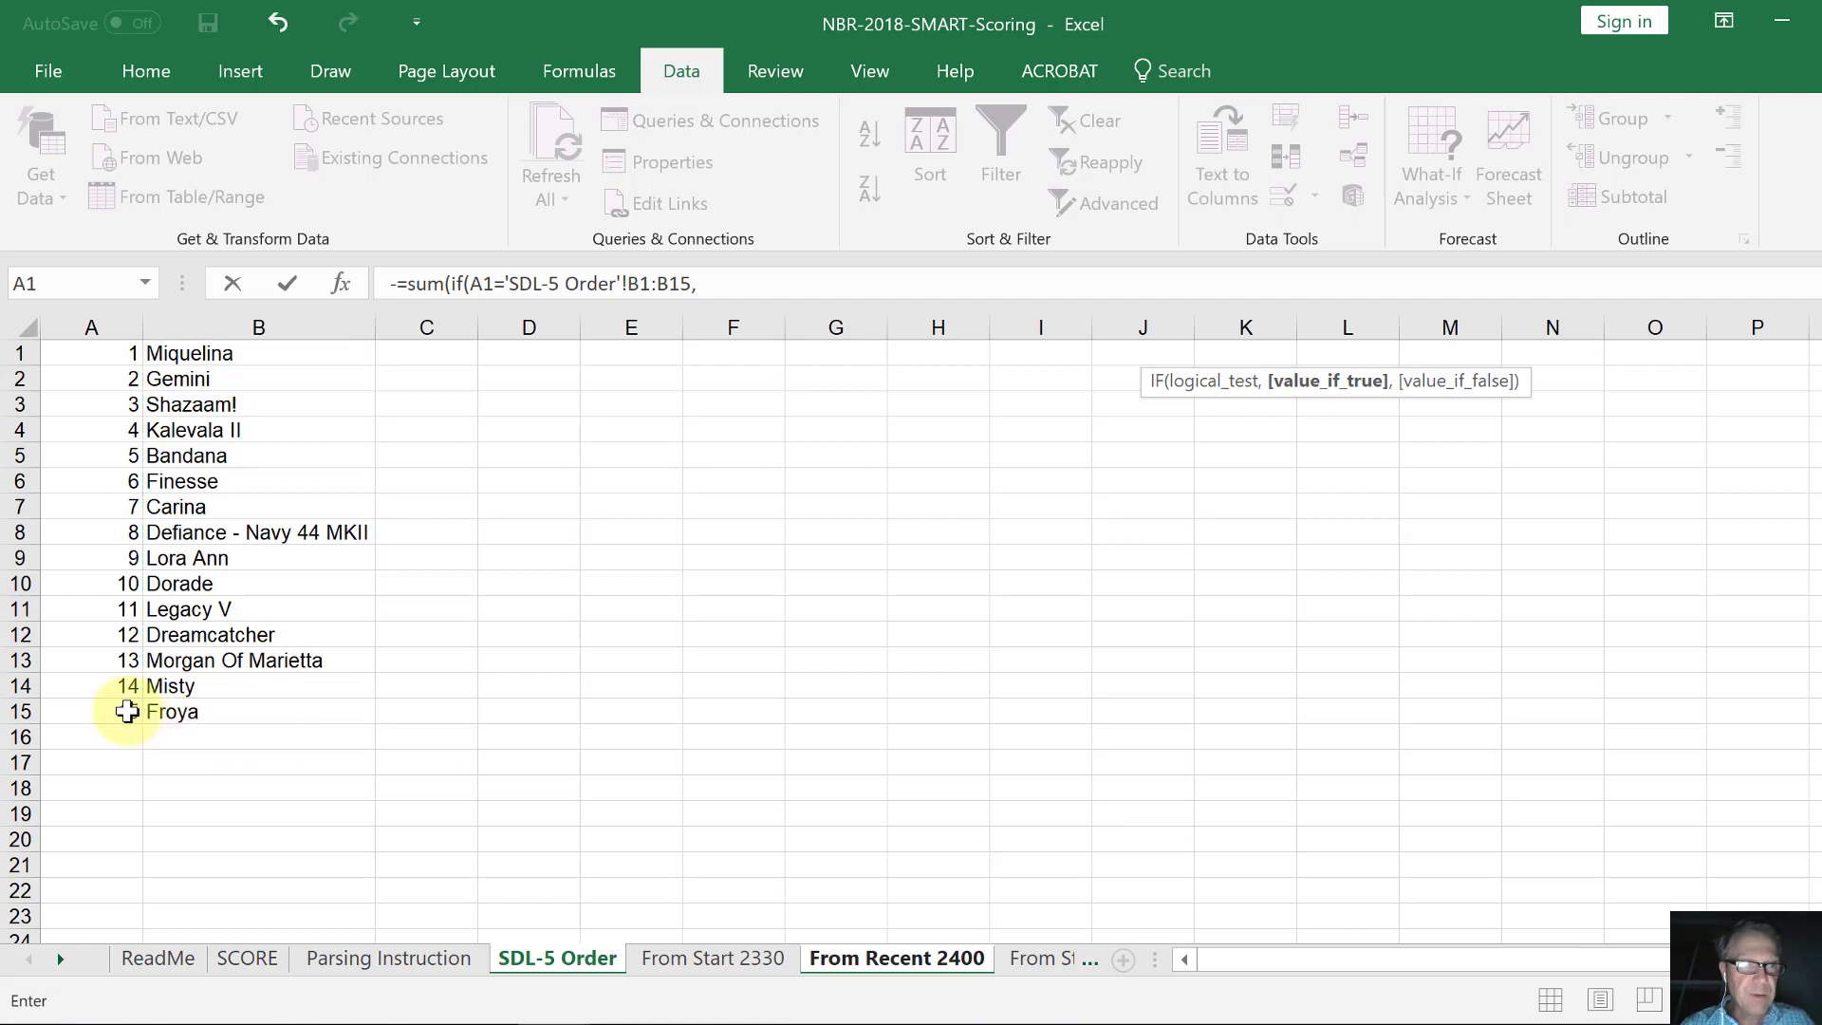
{"action": "left_click_drag", "start_coordinate": [130, 710], "coordinate": [108, 353]}
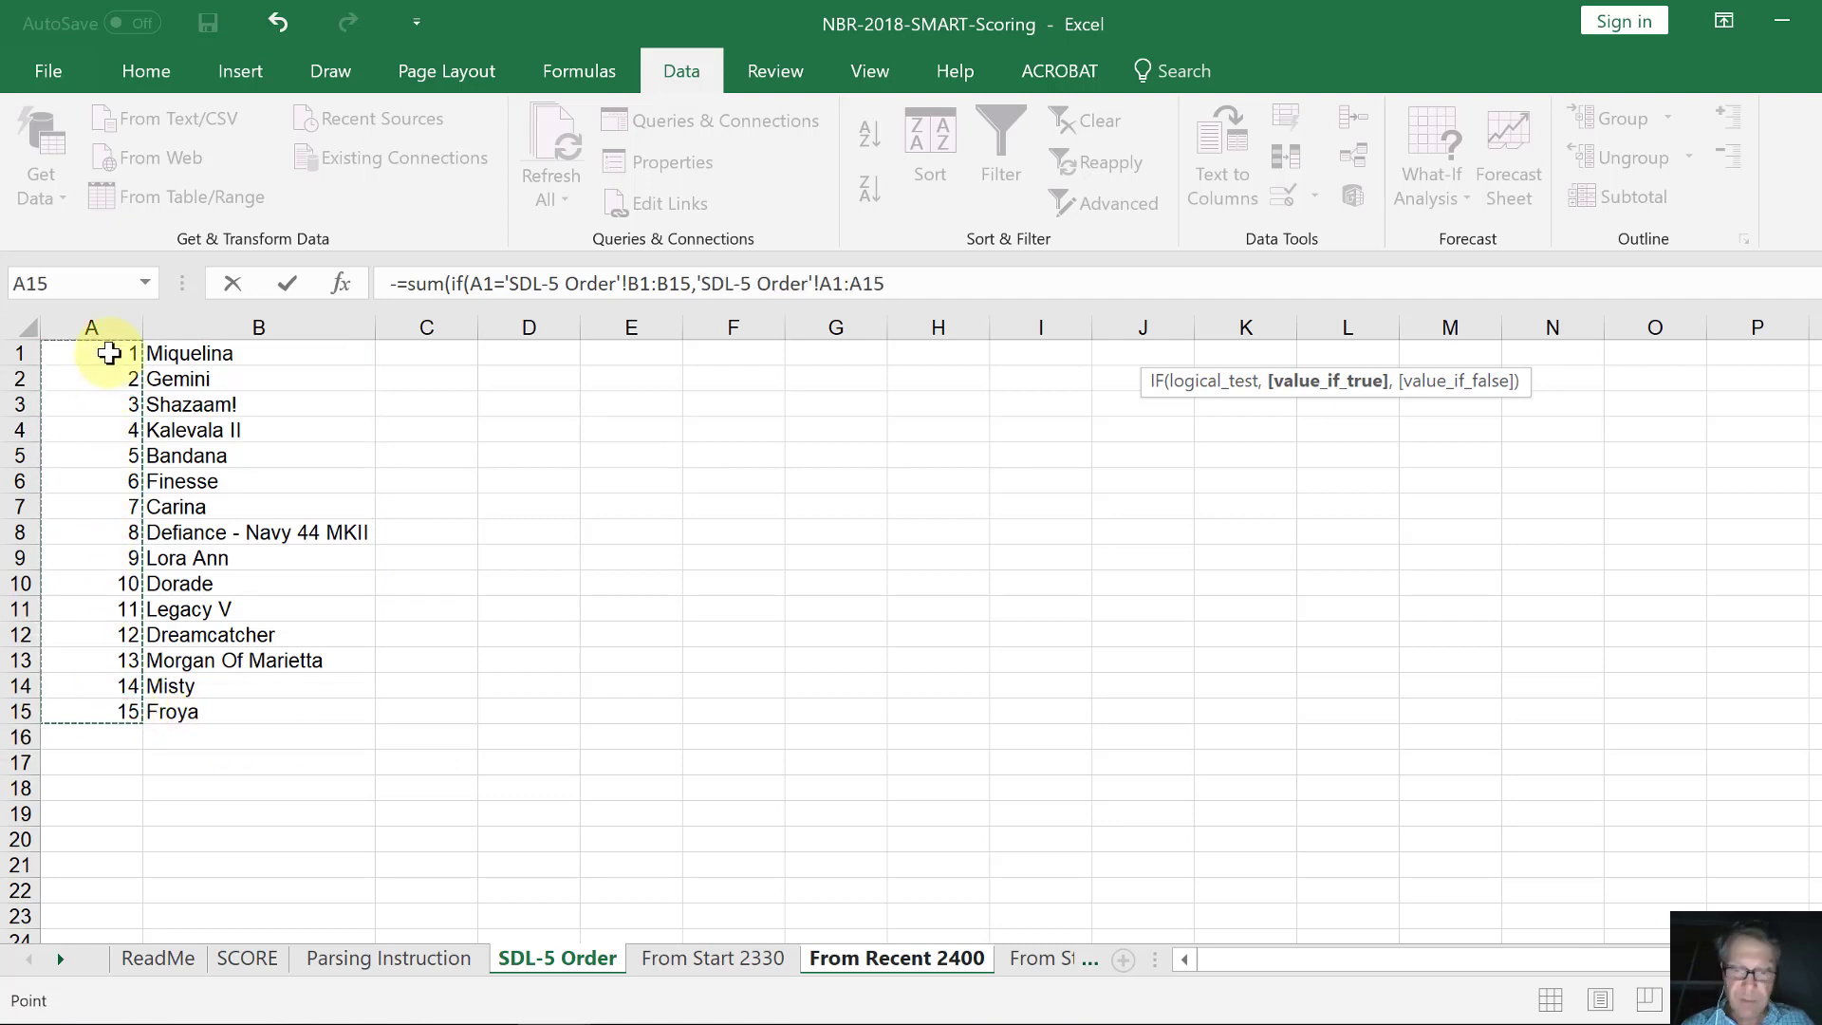
{"action": "type", "text": ","}
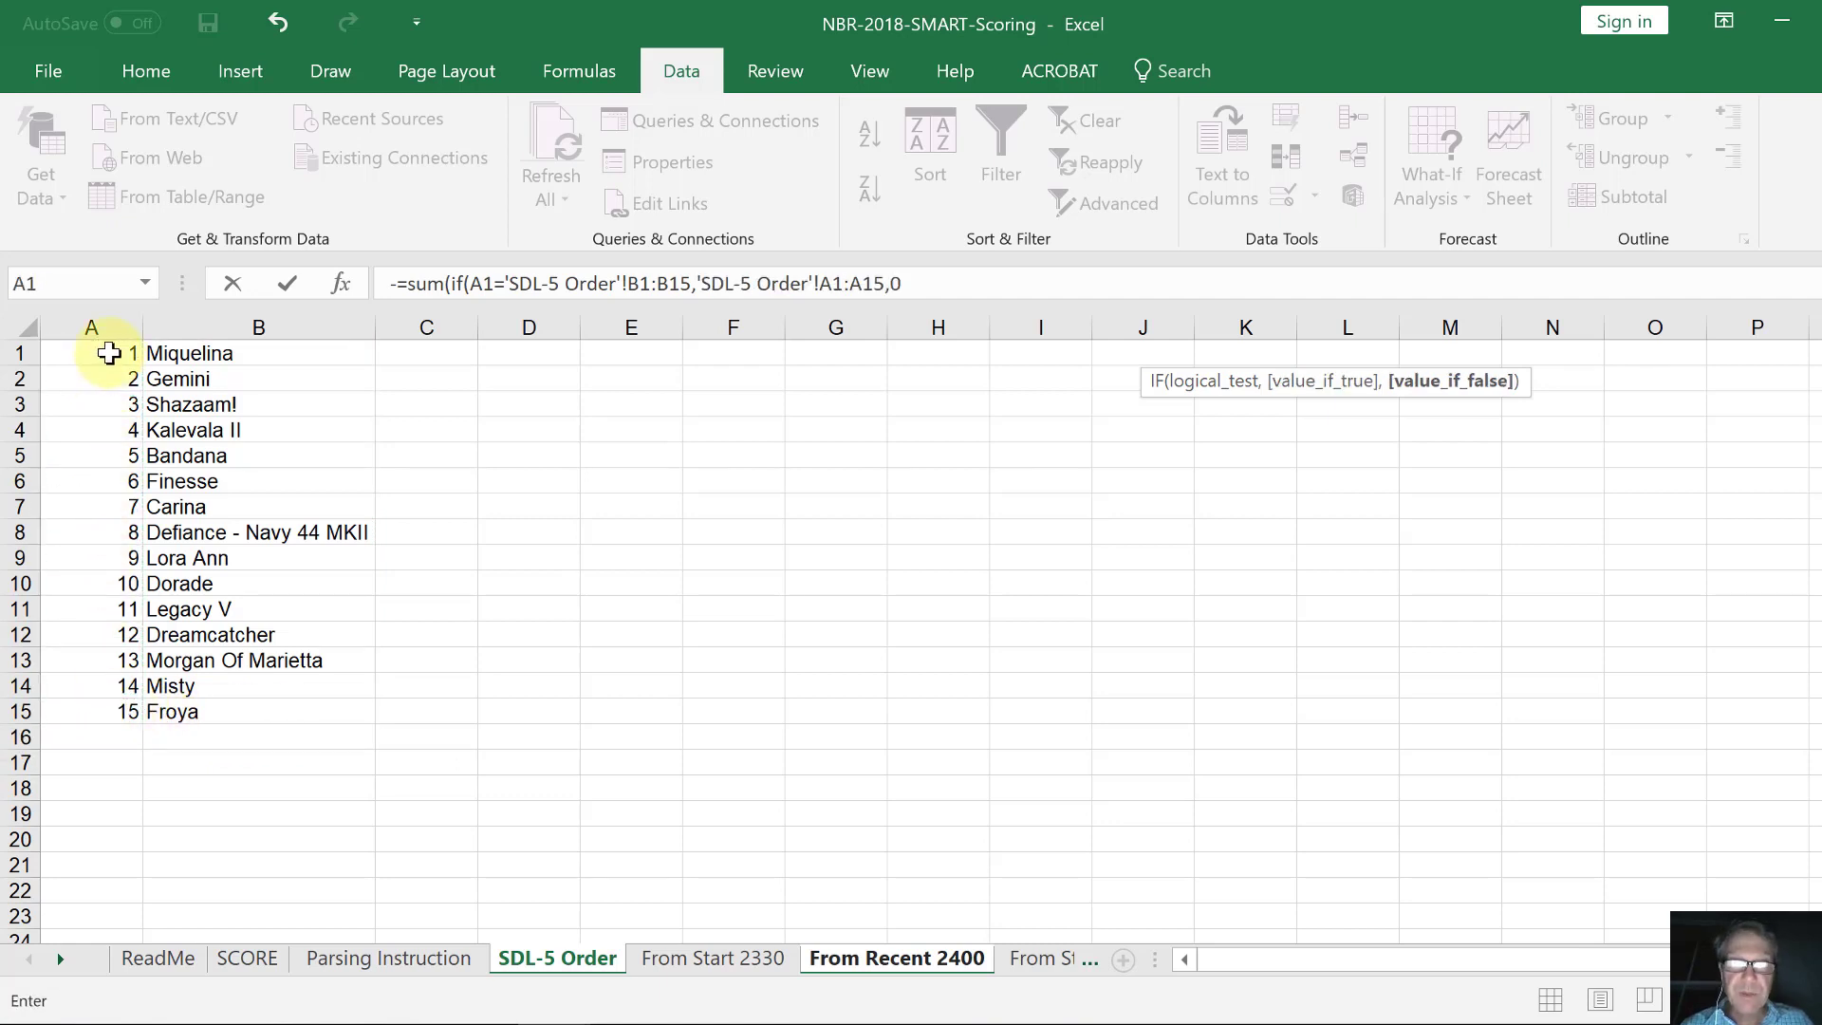
{"action": "type", "text": "0)"}
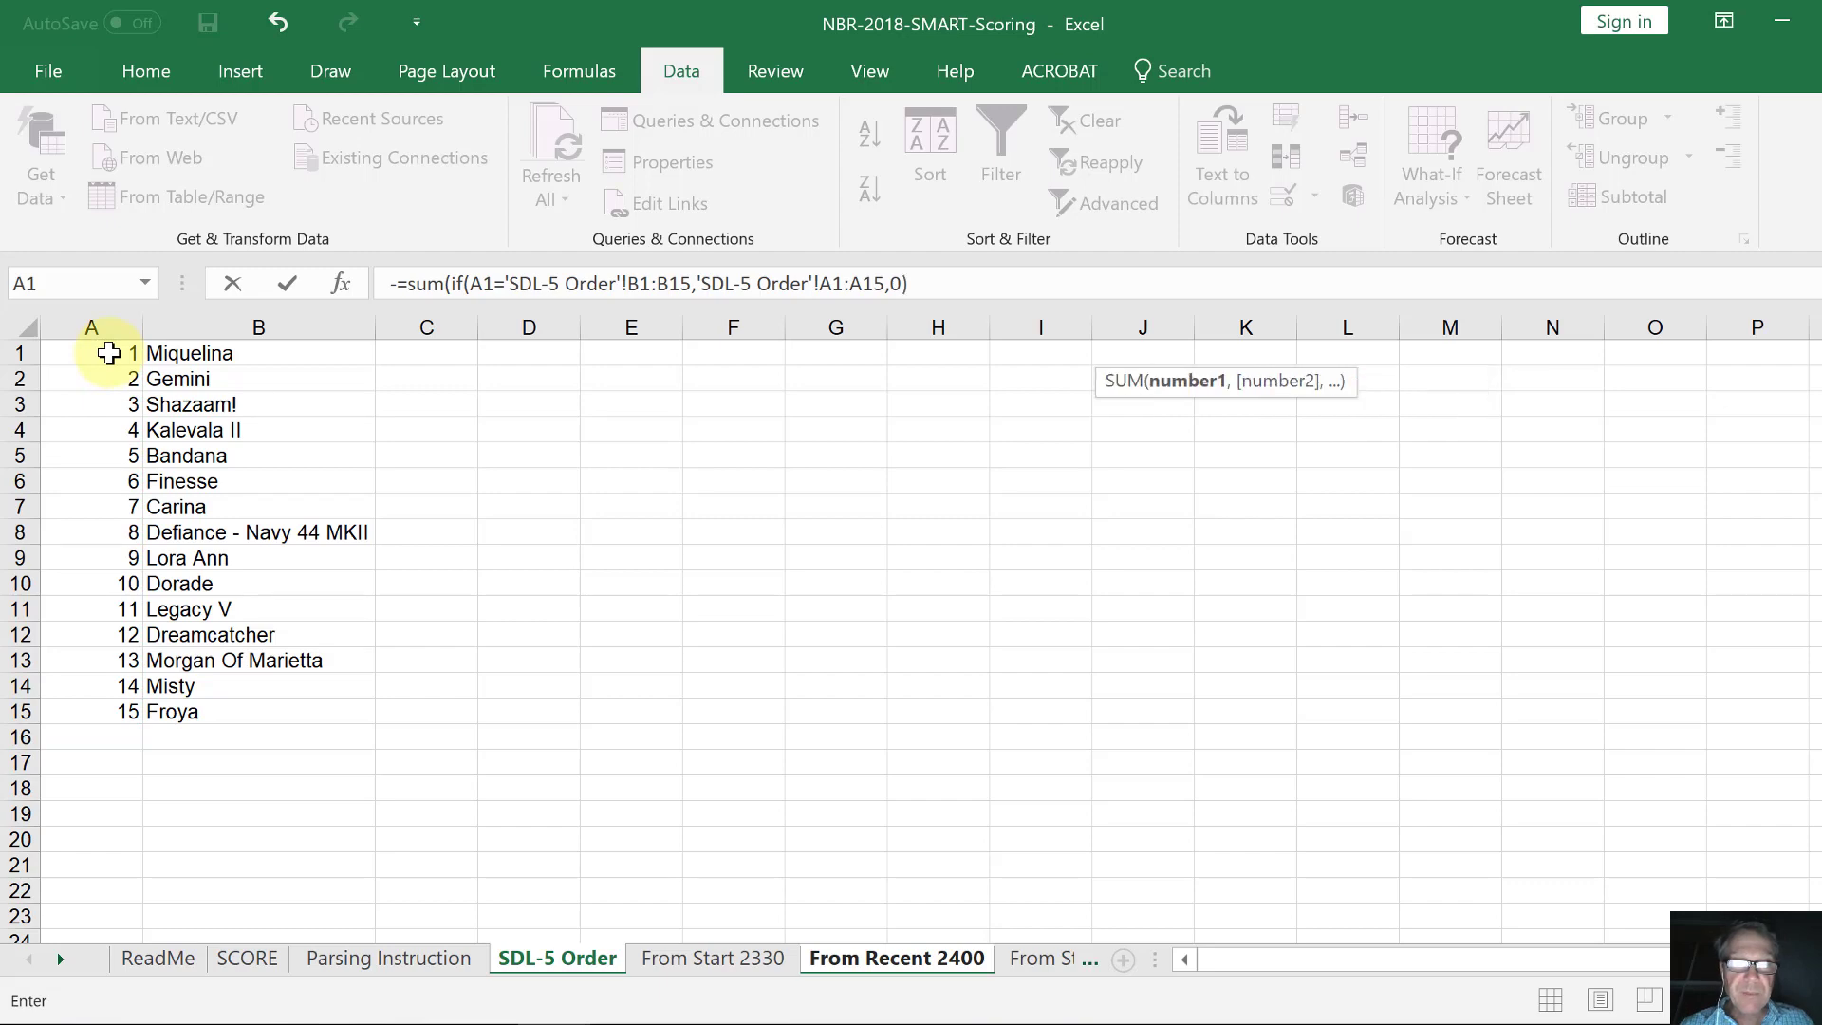
{"action": "type", "text": ")"}
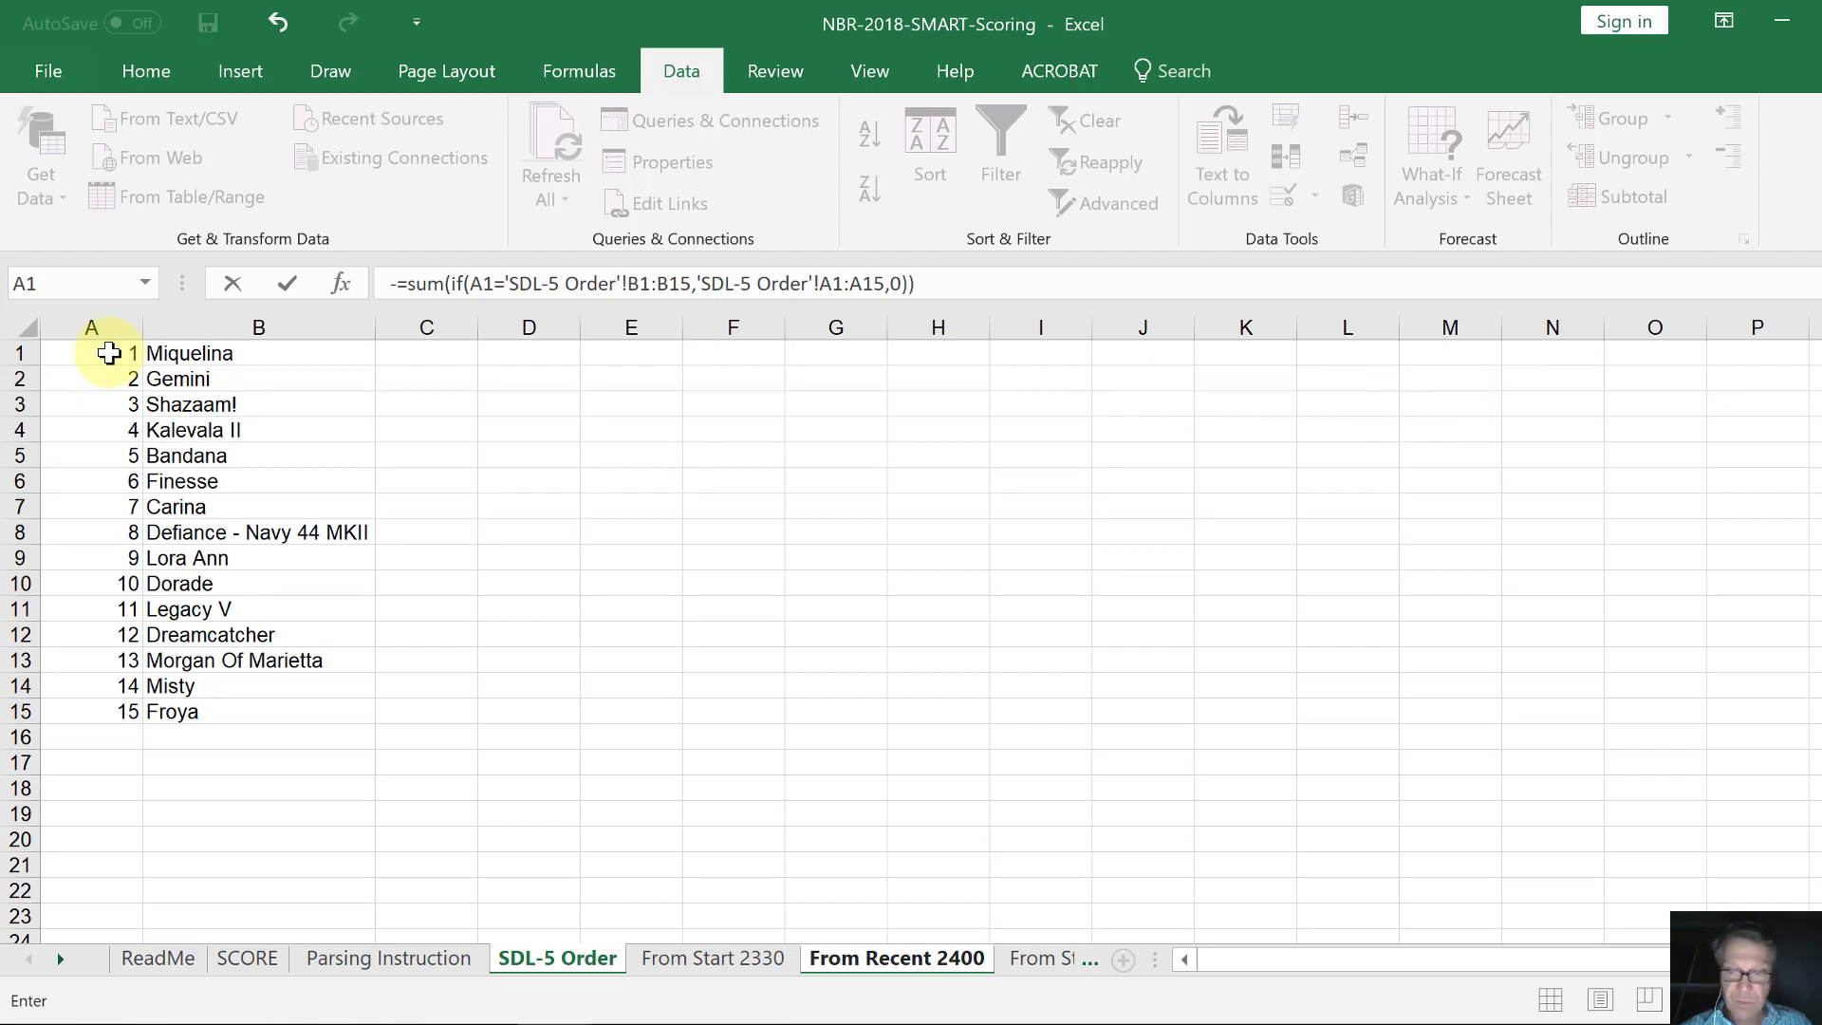
{"action": "key", "text": "Return"}
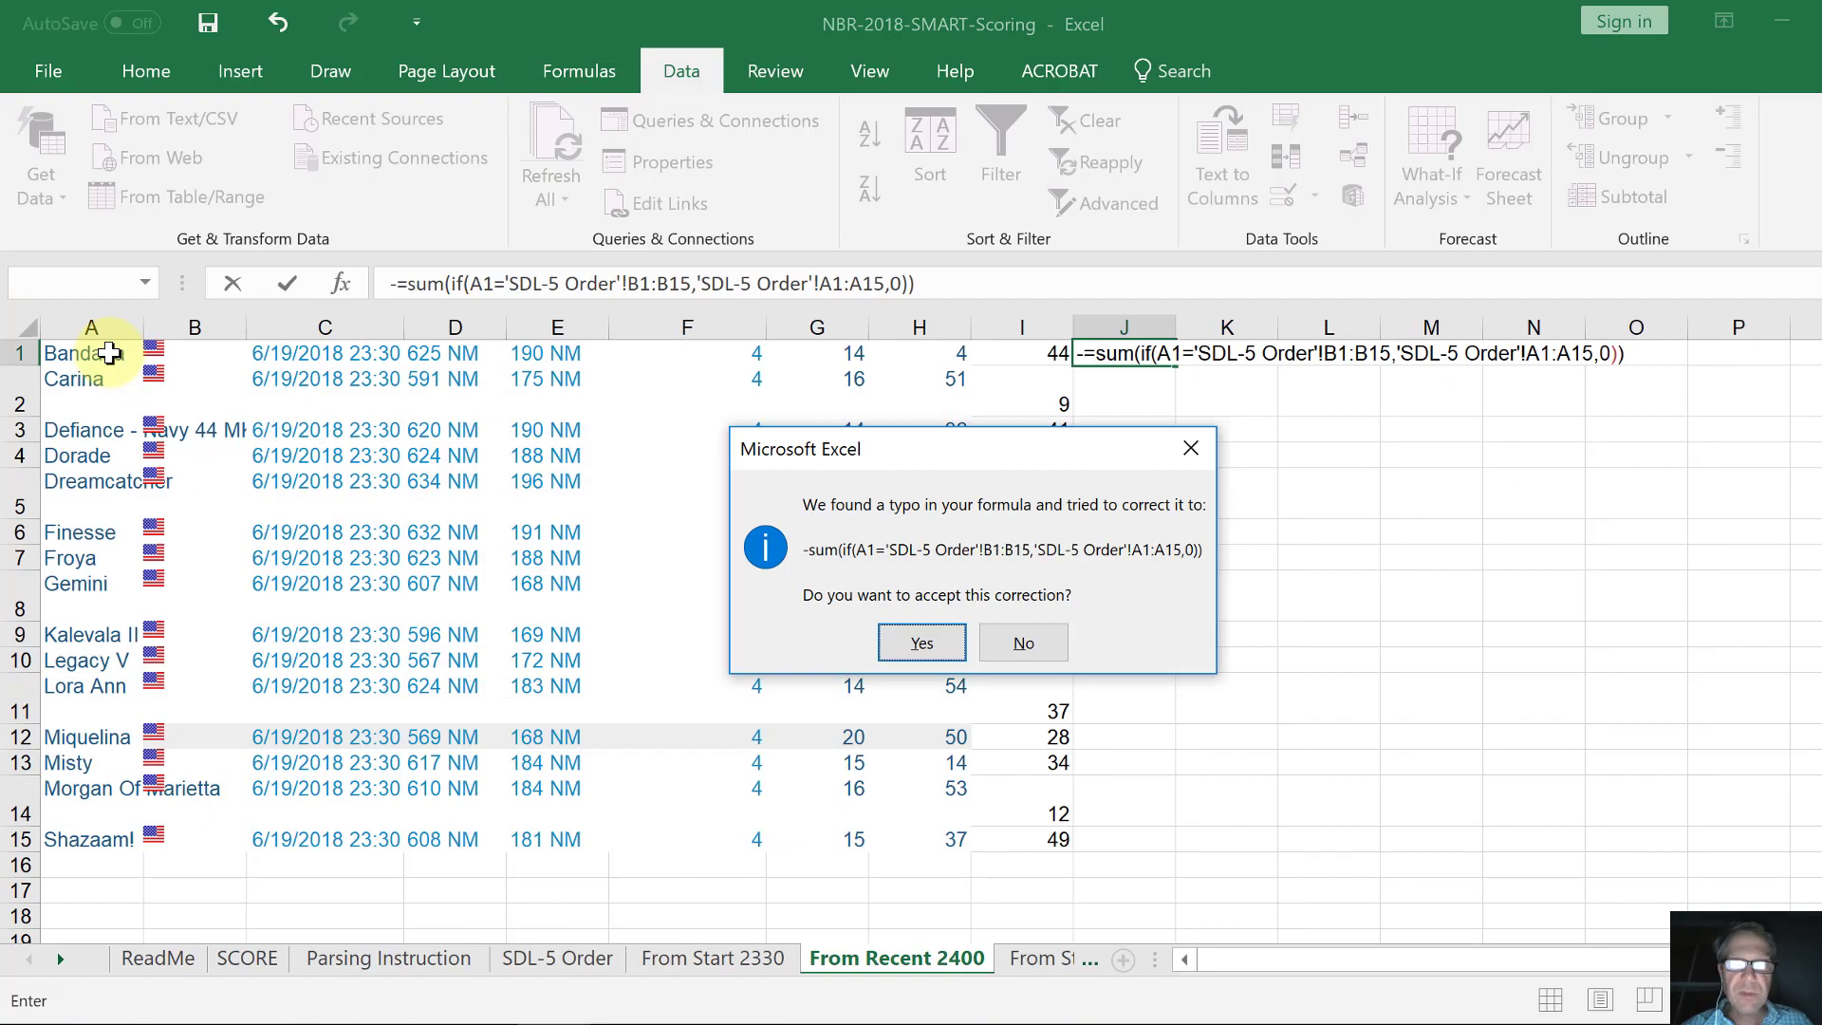
{"action": "key", "text": "n"}
{"action": "key", "text": "Tab"}
{"action": "key", "text": "Return"}
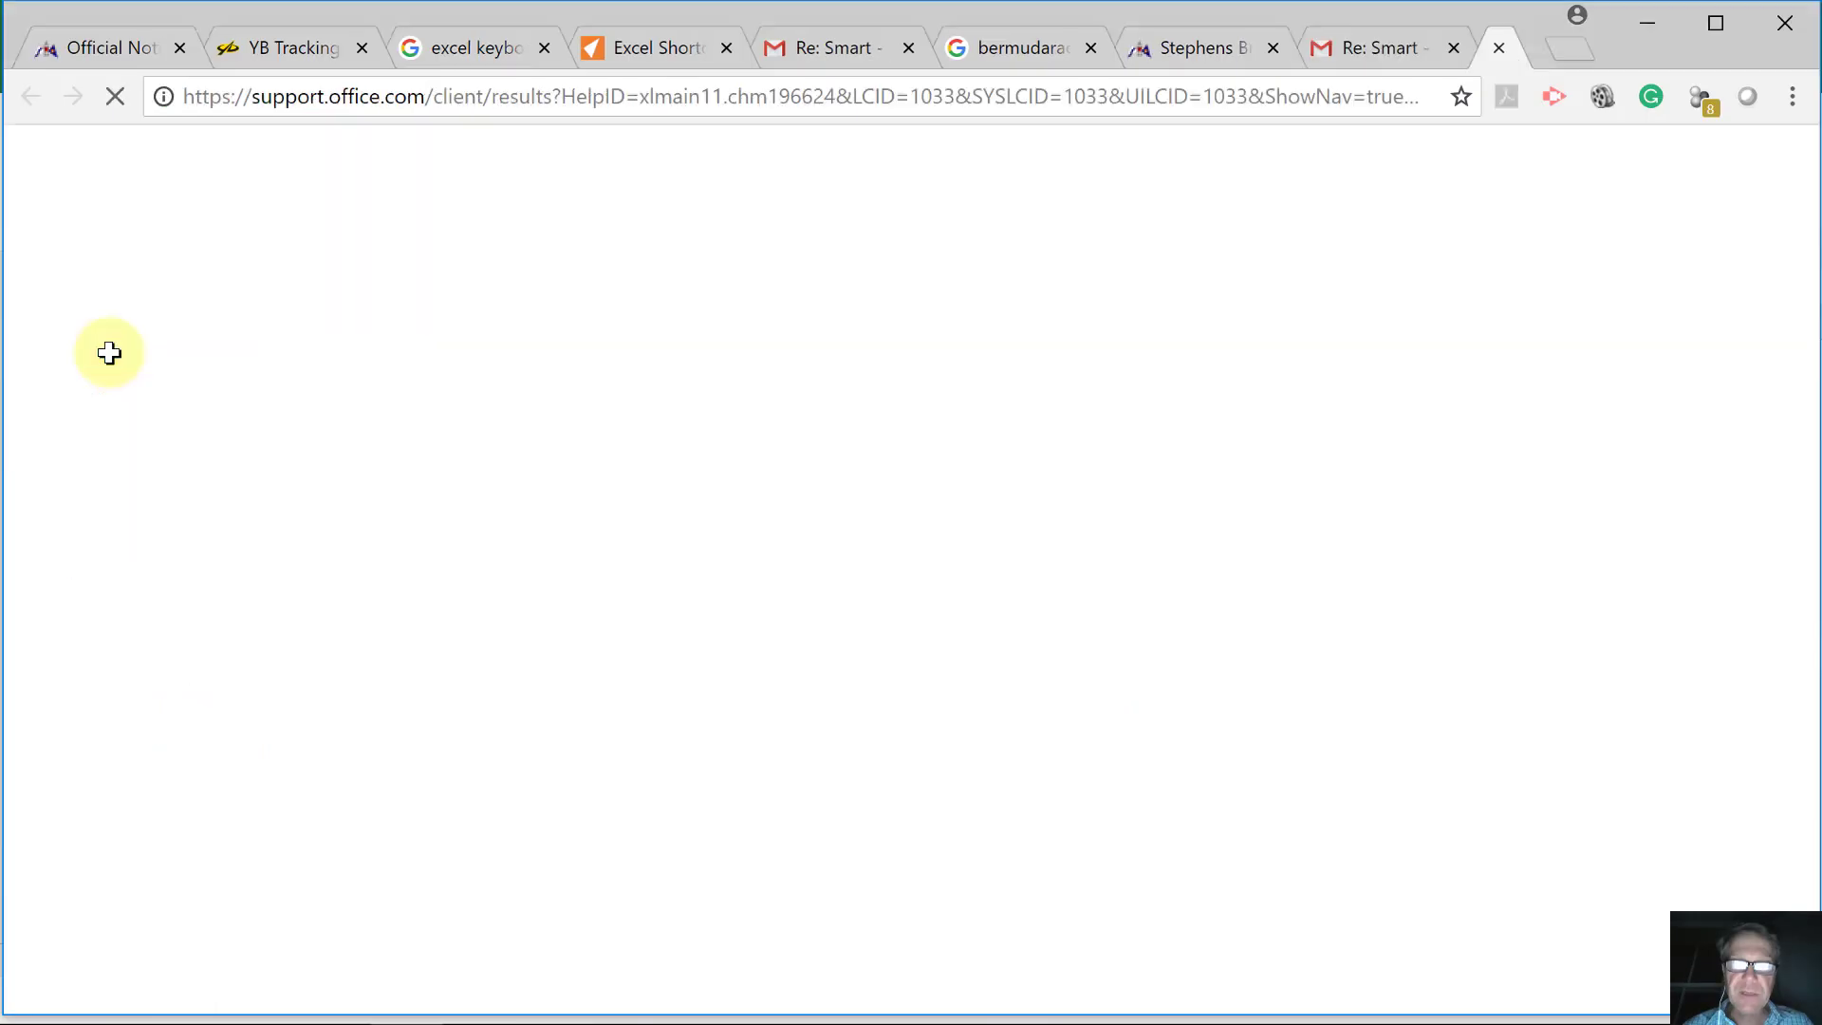
{"action": "key", "text": "alt+Tab"}
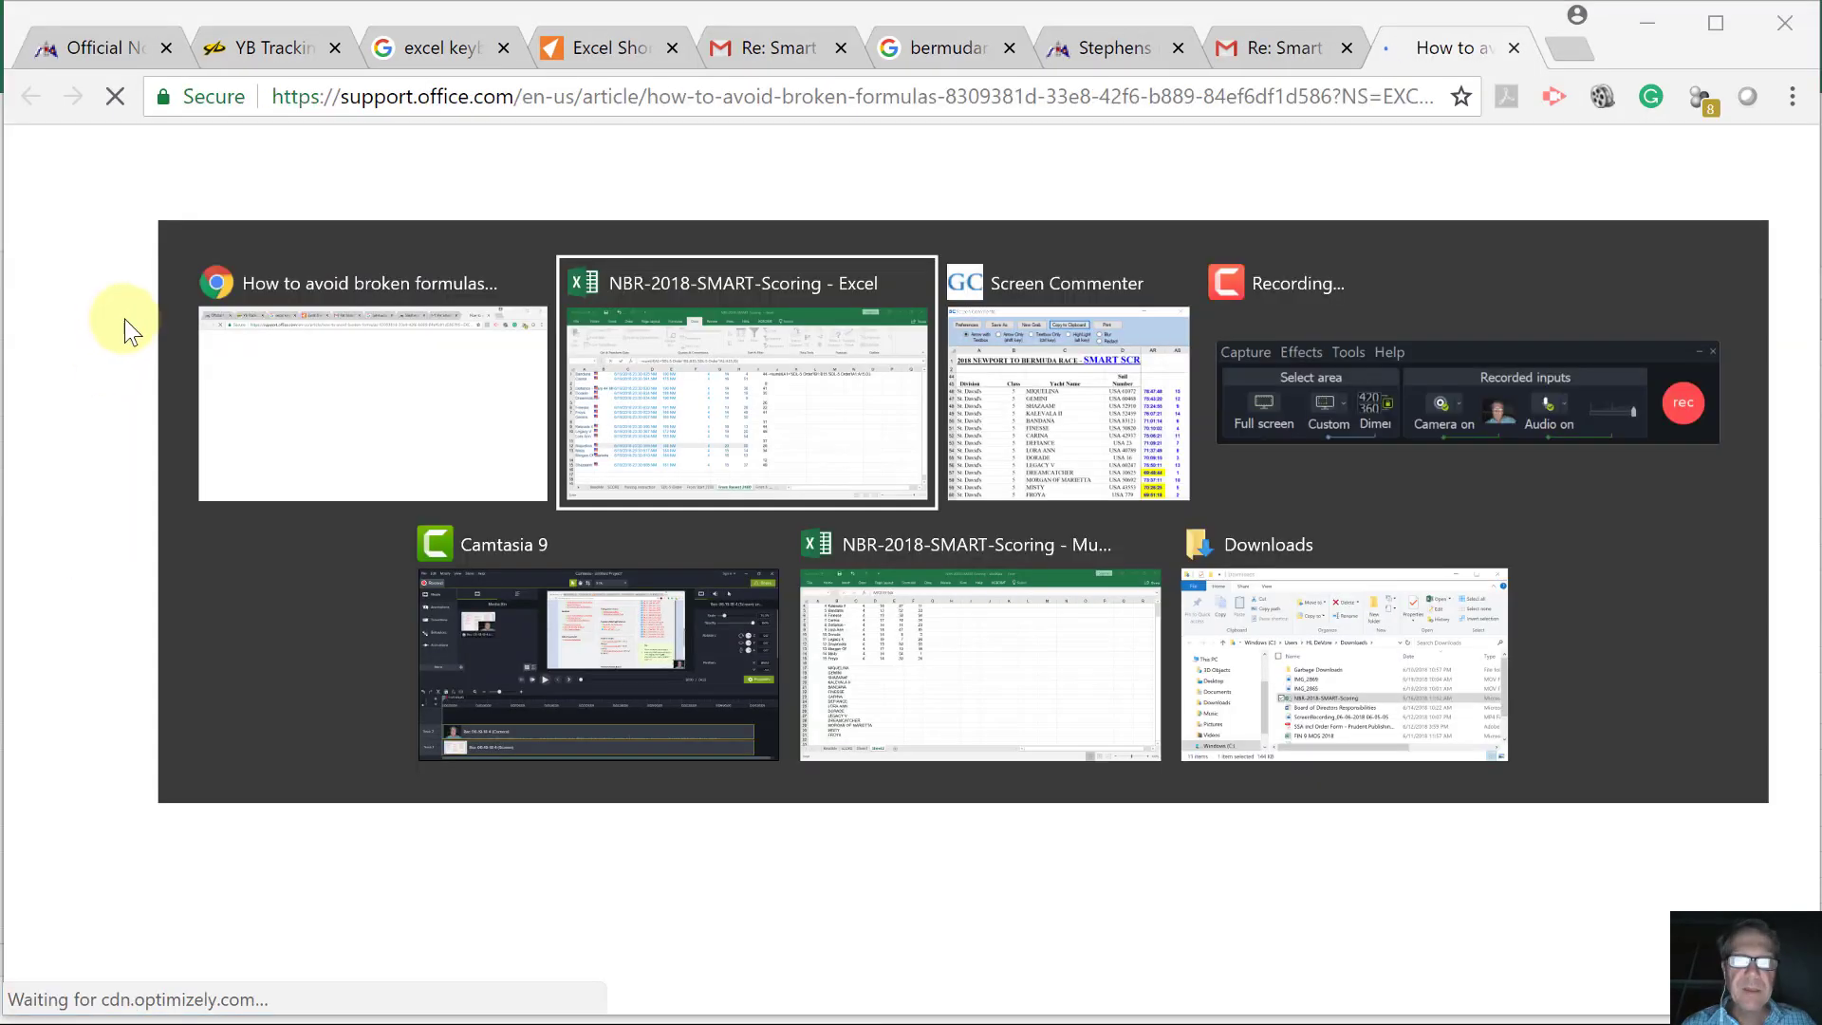
{"action": "left_click", "coordinate": [923, 700]}
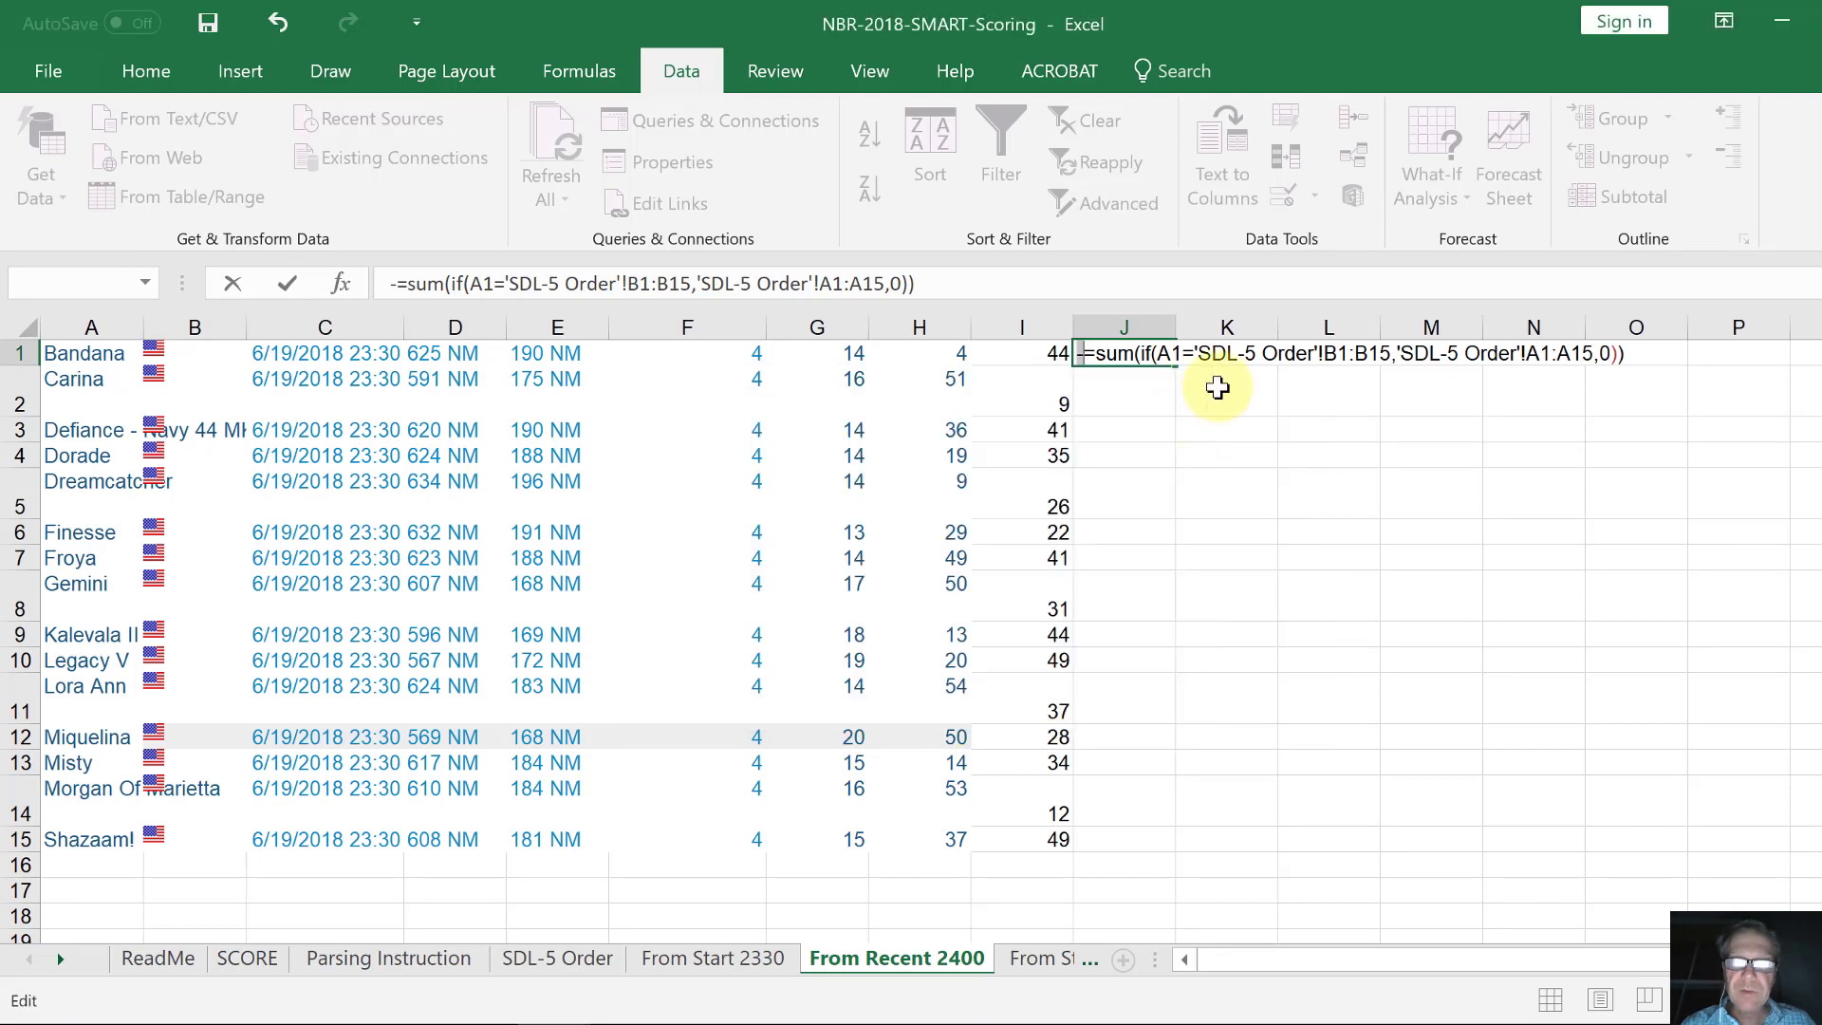
{"action": "left_click", "coordinate": [1210, 384]}
{"action": "left_click", "coordinate": [1149, 404]}
{"action": "key", "text": "Up"}
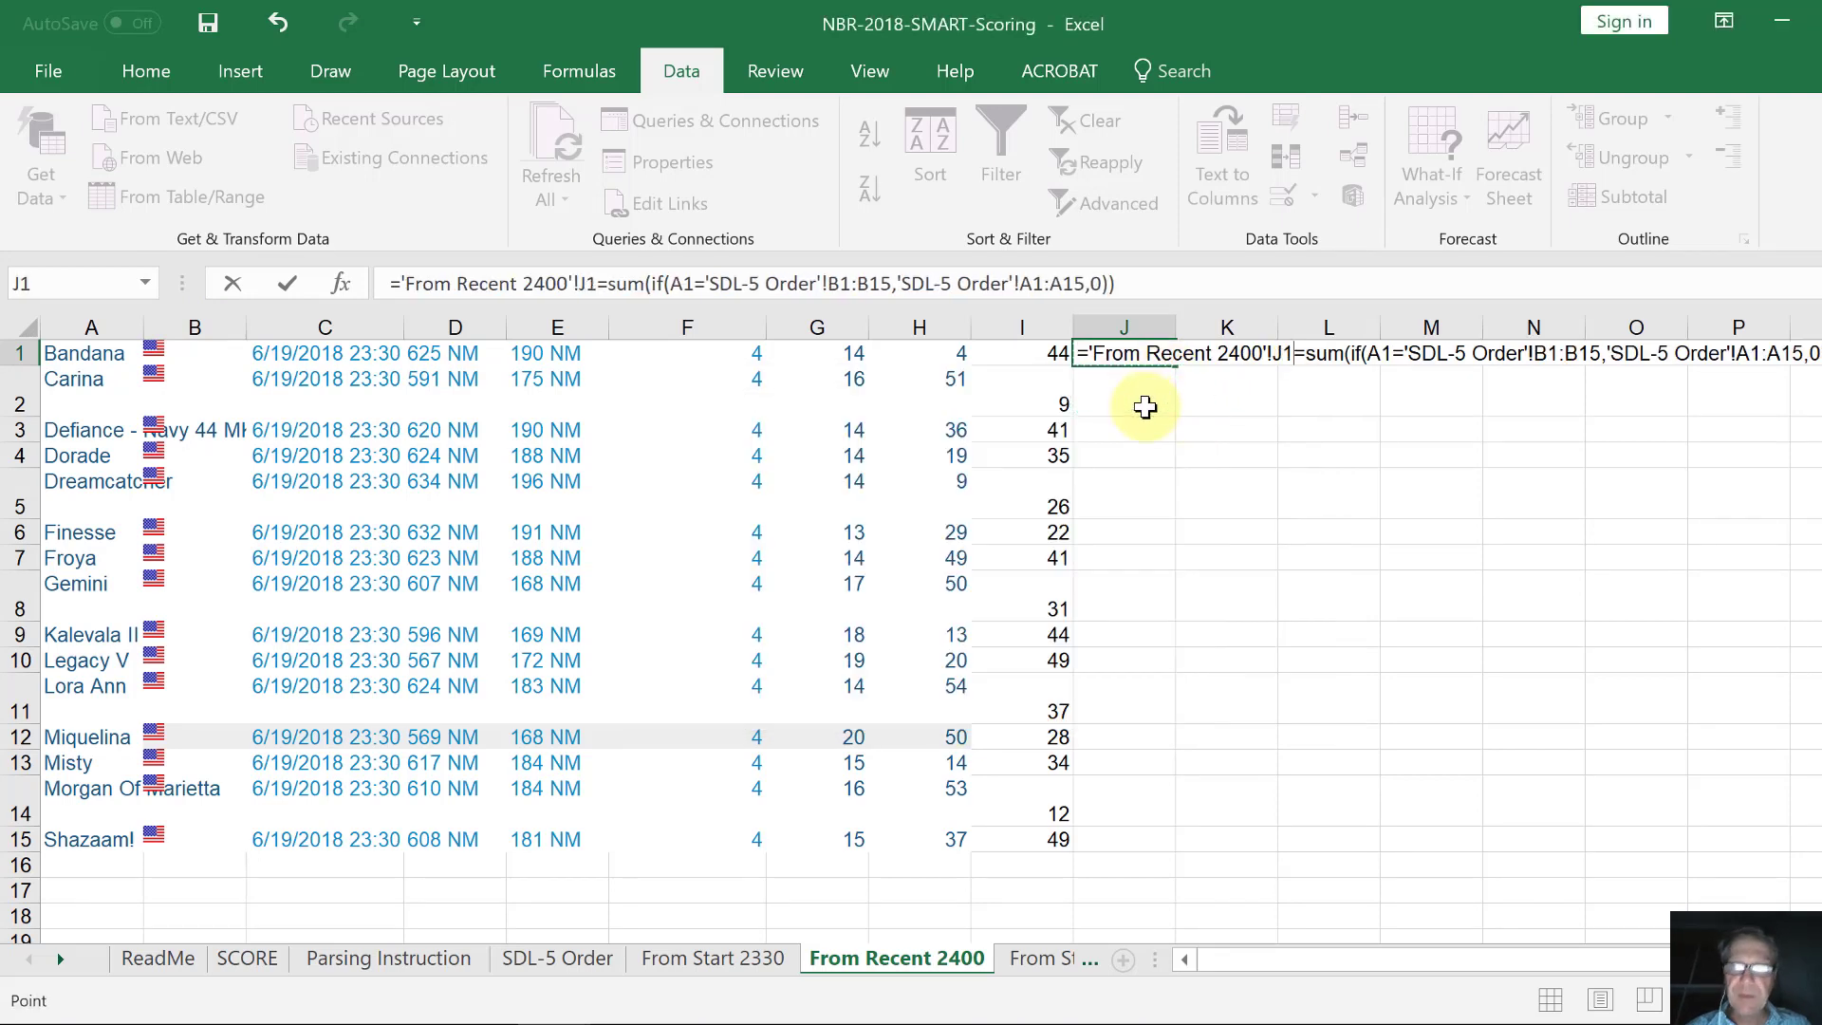
{"action": "key", "text": "BackSpace"}
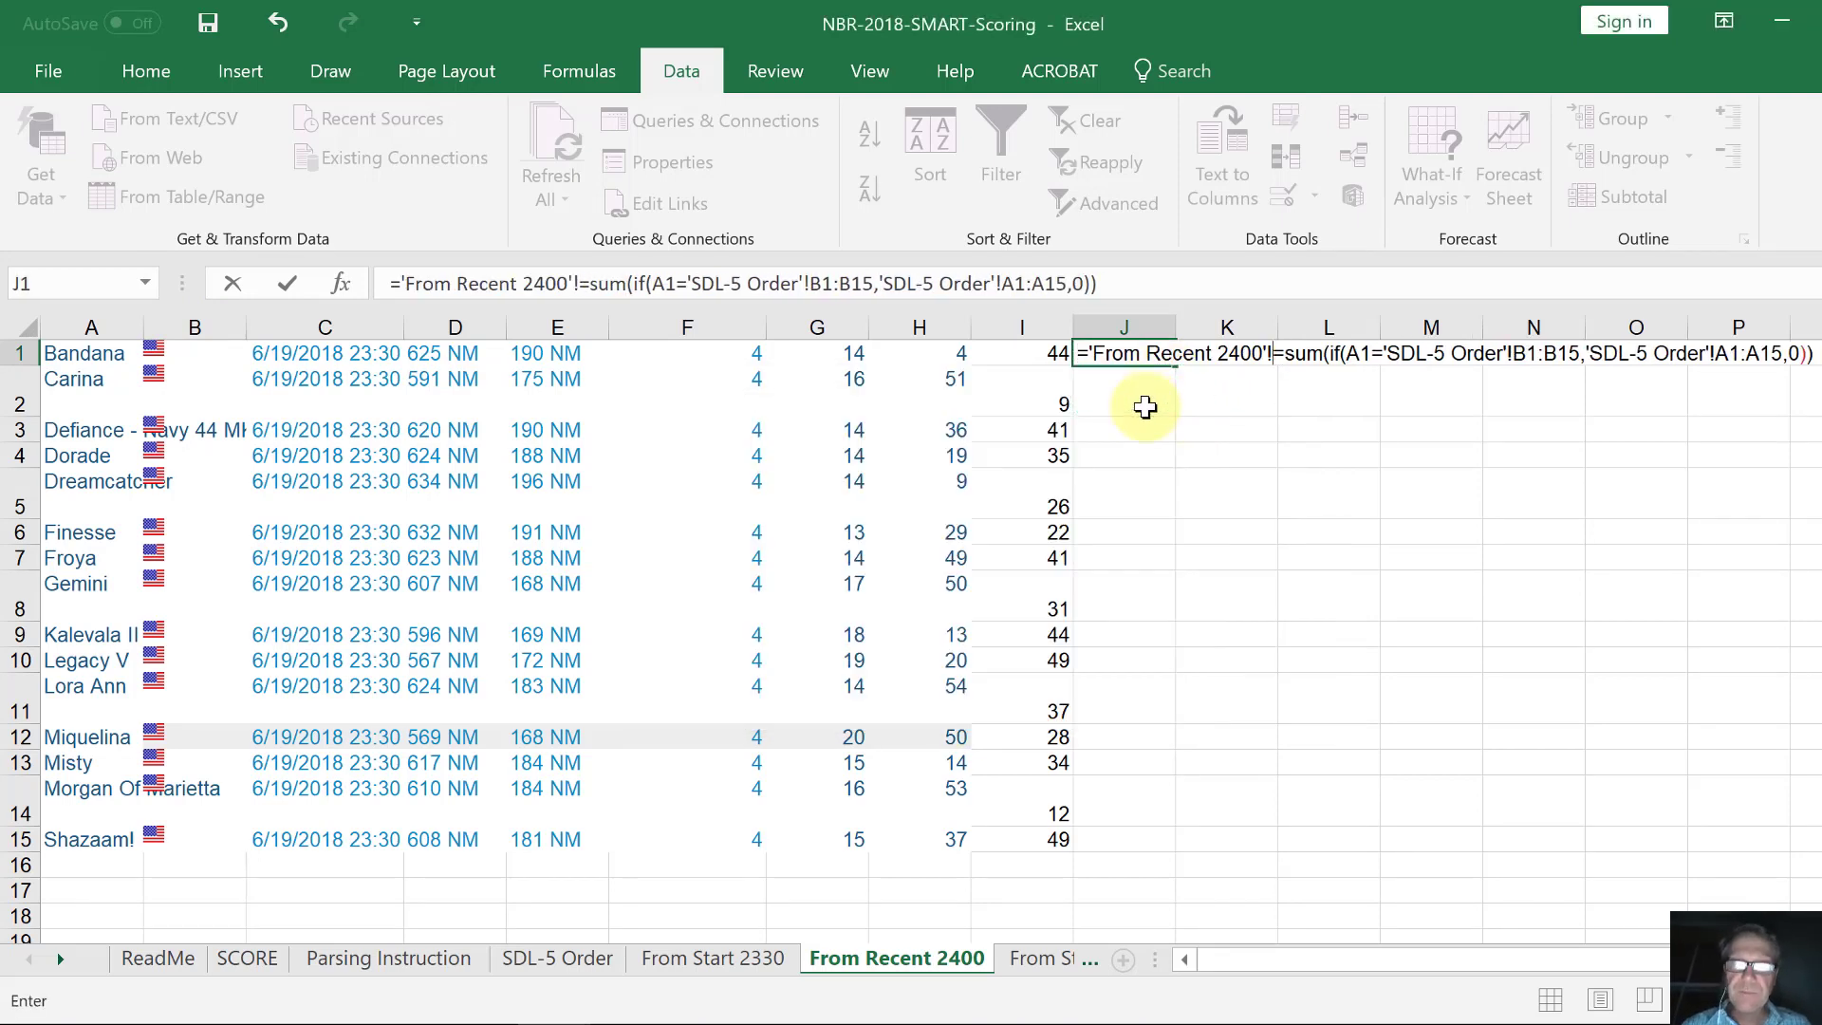
{"action": "key", "text": "Escape"}
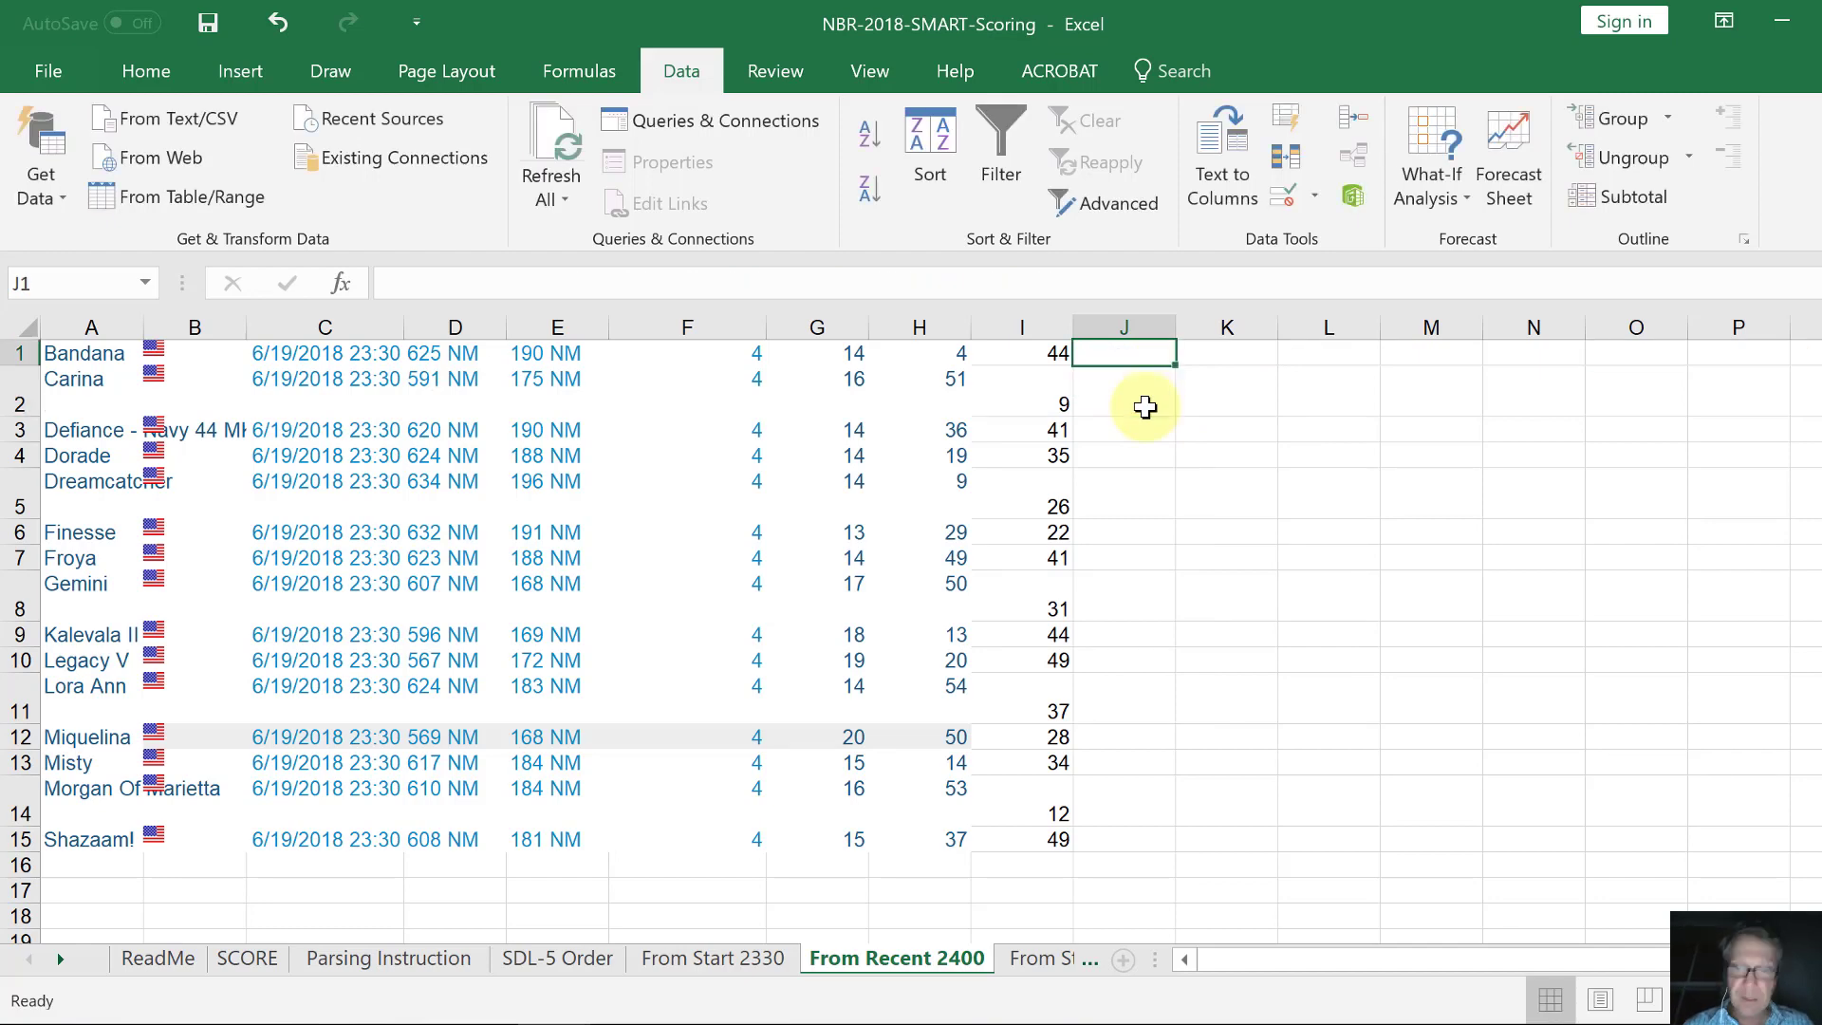
Enter the array formula =SUM(IF(A1='SDL-5 Order'!B1:B15,'SDL-5 Order'!A1:A15,0)) in J1 and keep that cell selected.
{"action": "type", "text": "=sum("}
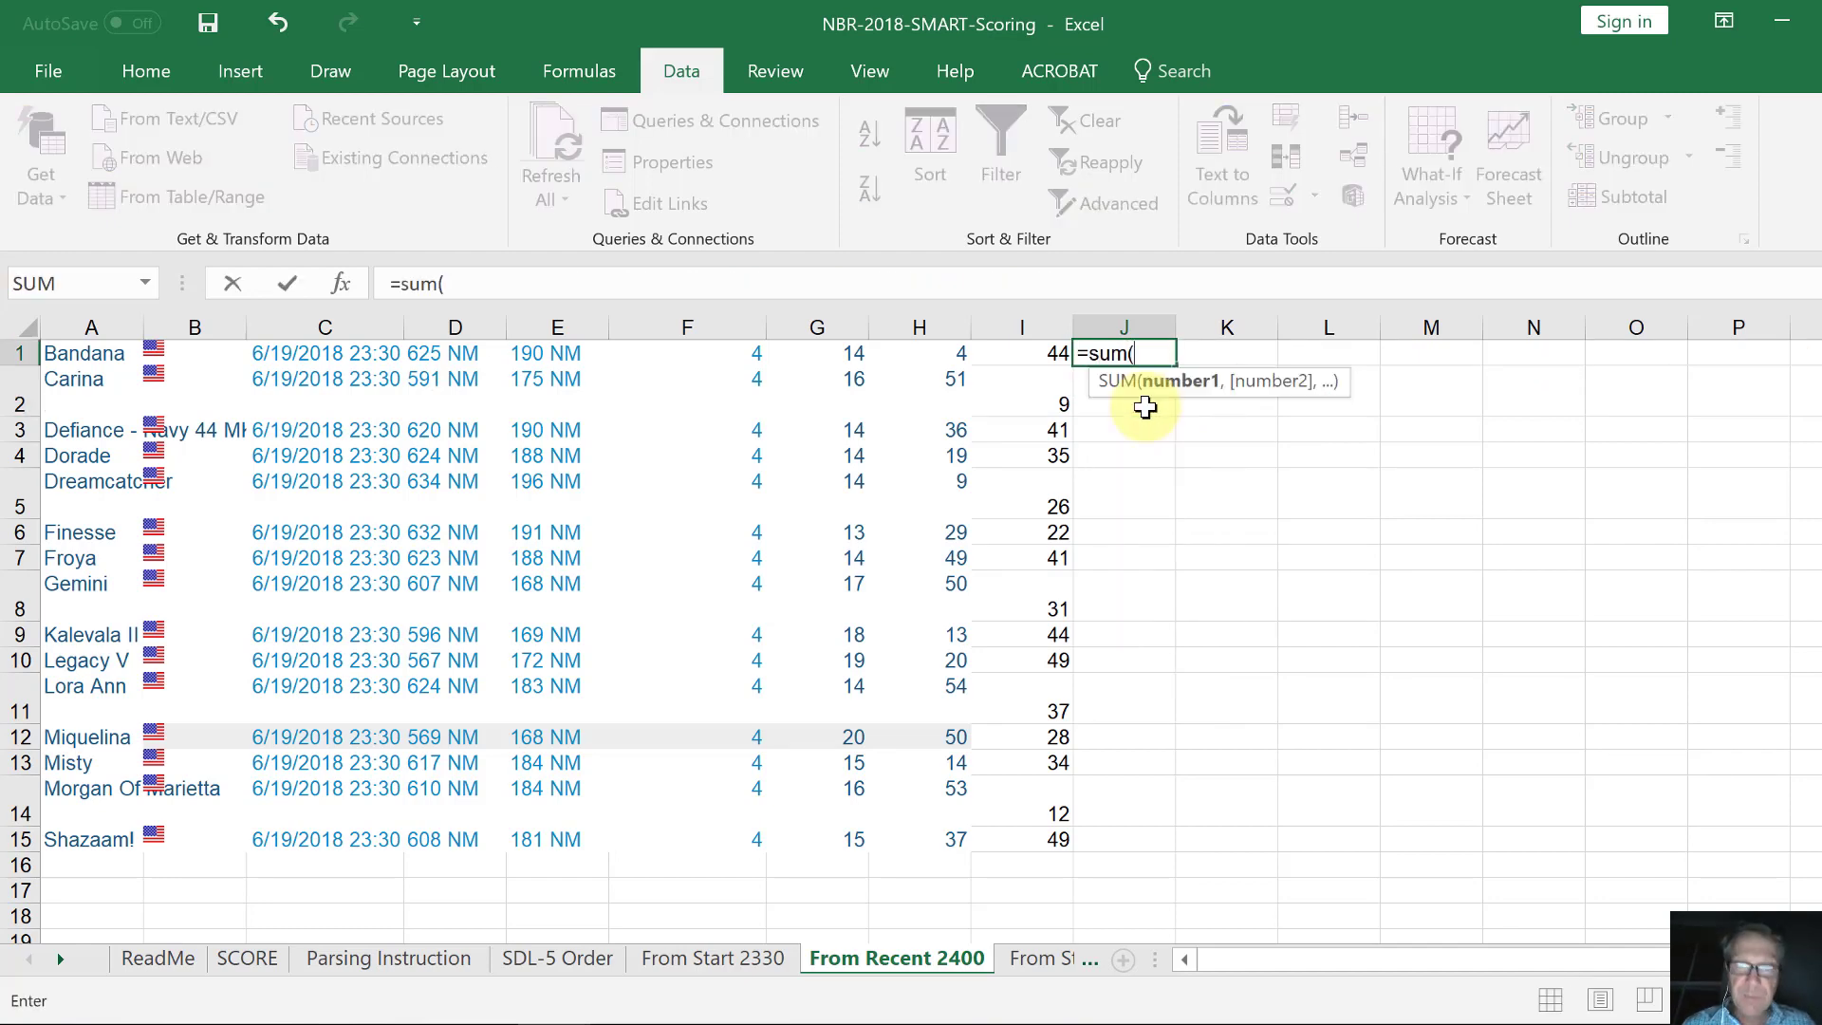
{"action": "type", "text": "if("}
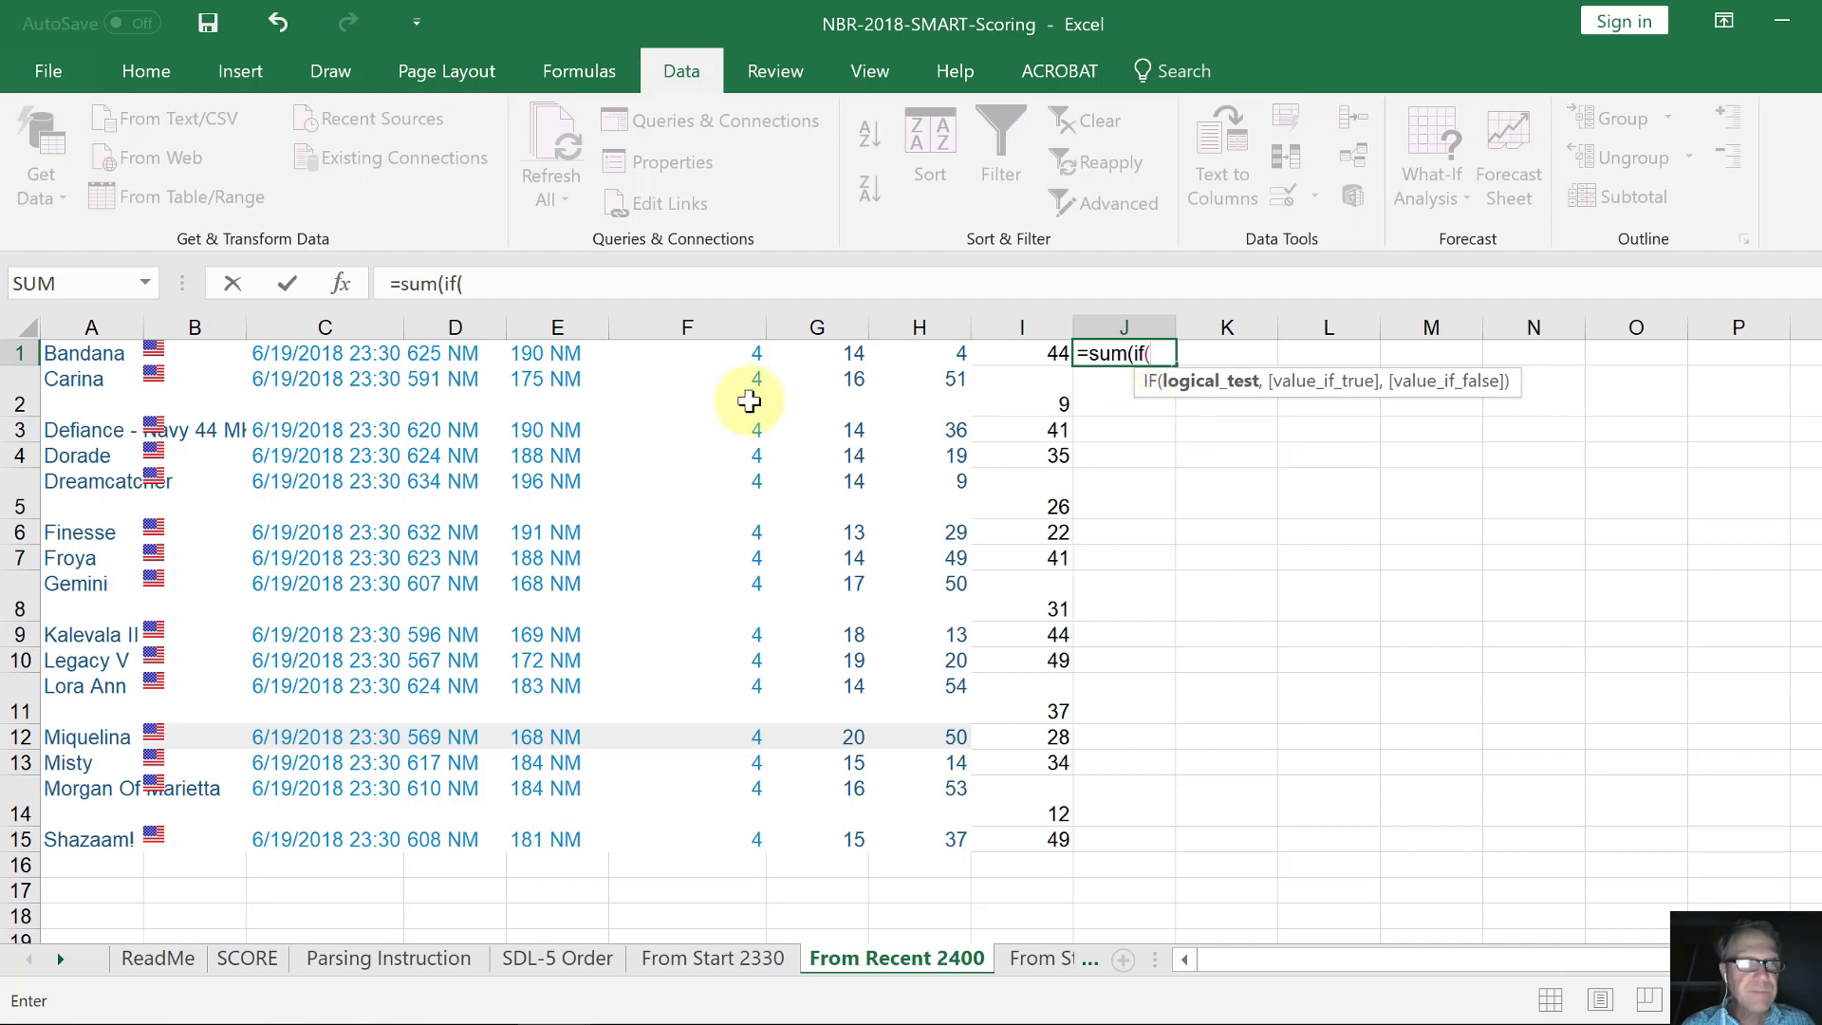
{"action": "left_click", "coordinate": [86, 357]}
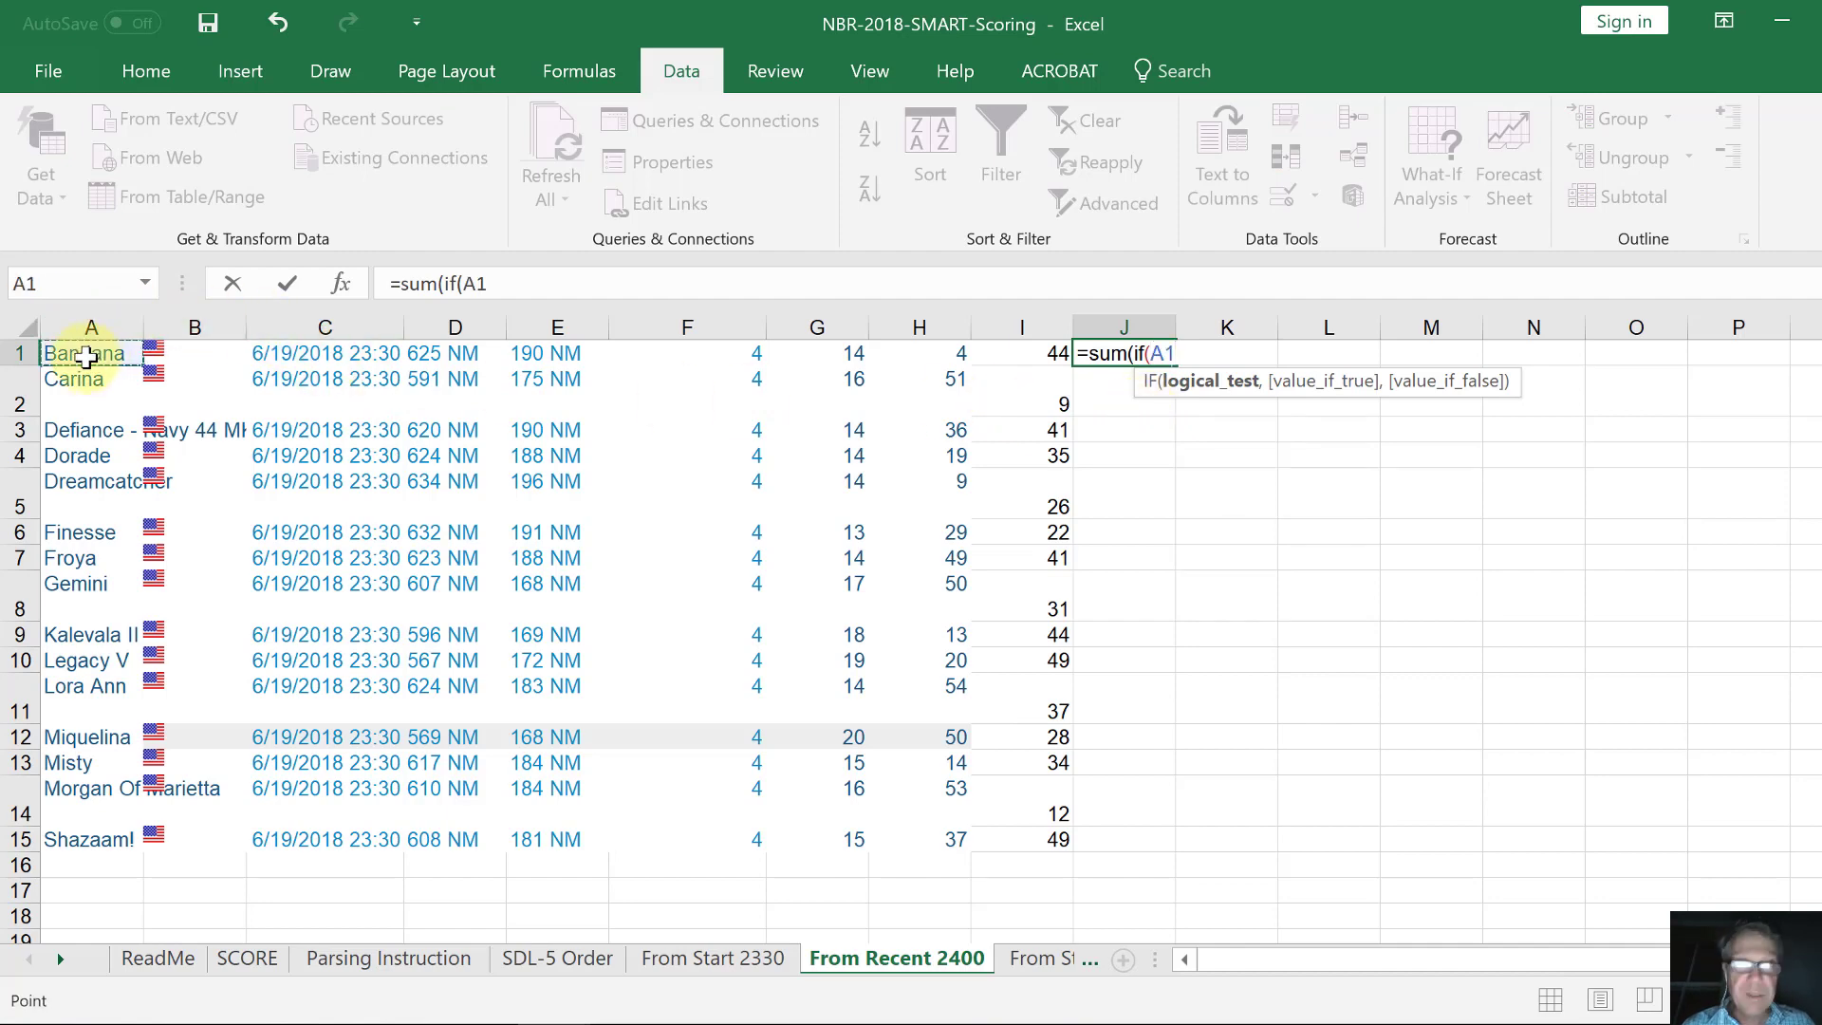
{"action": "left_click", "coordinate": [531, 961]}
{"action": "left_click", "coordinate": [245, 712]}
{"action": "left_click_drag", "start_coordinate": [246, 683], "coordinate": [211, 317]}
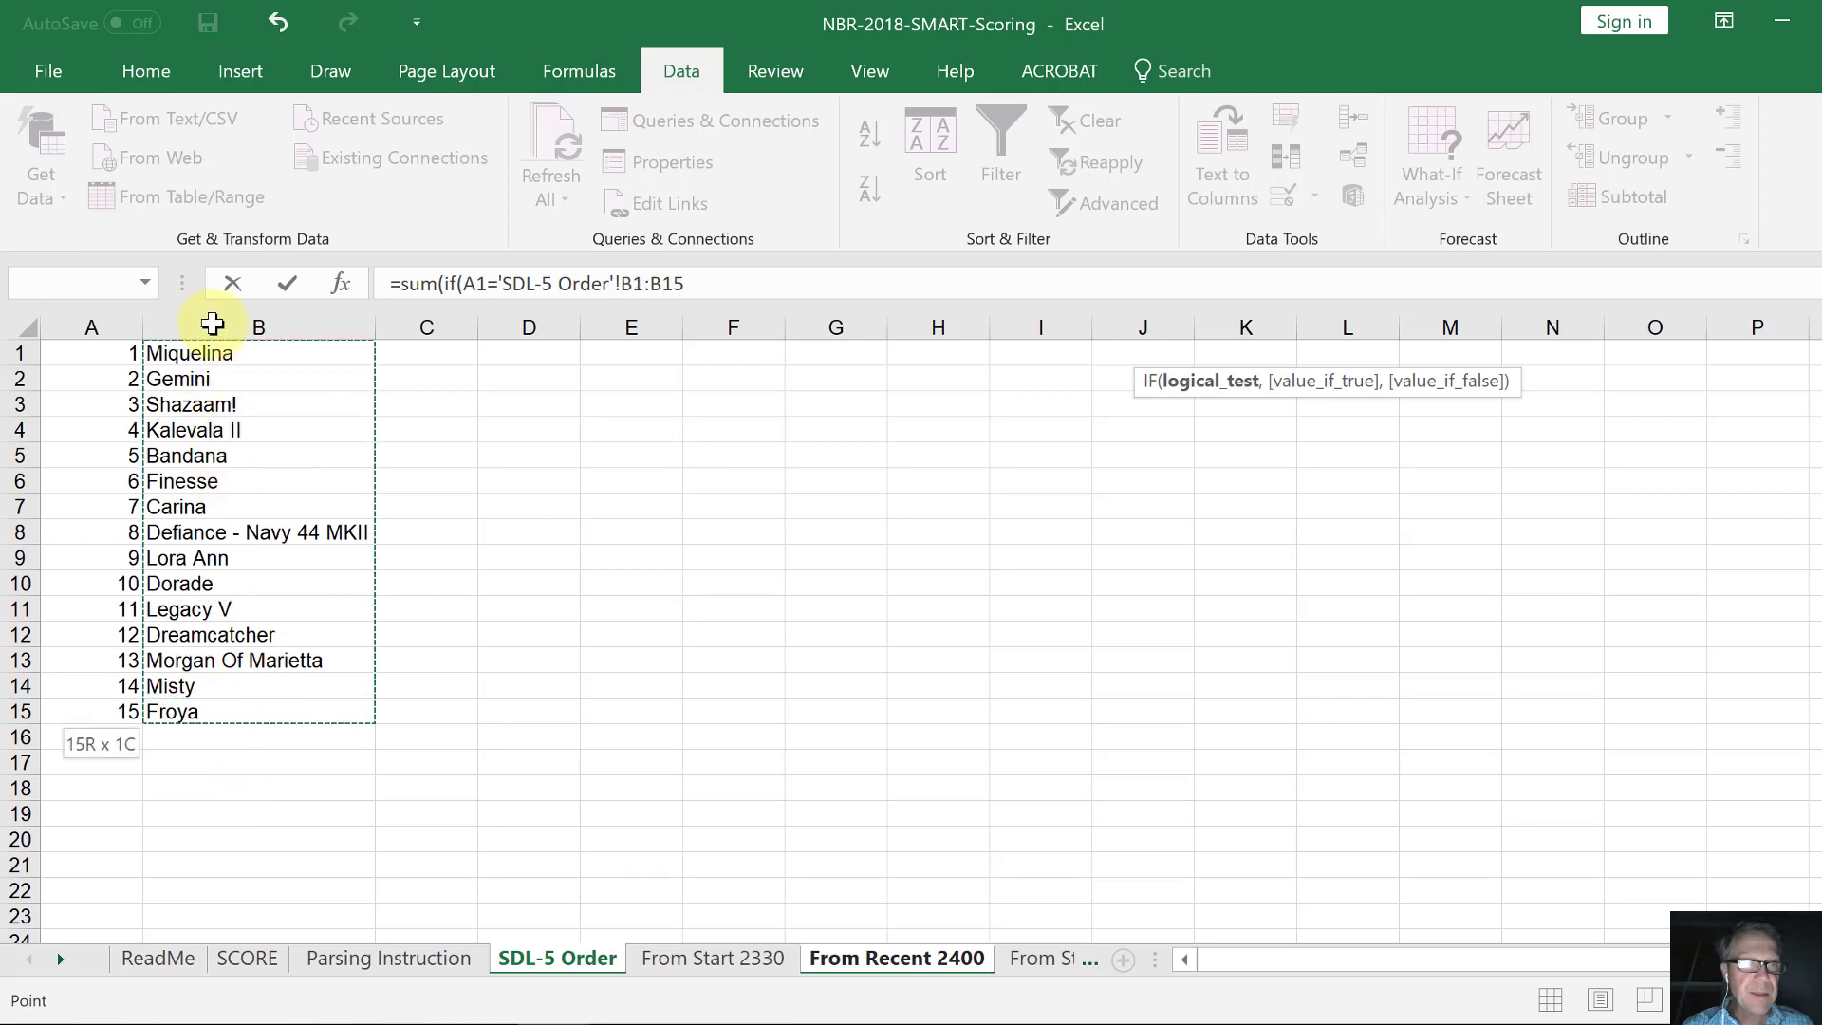
{"action": "type", "text": ","}
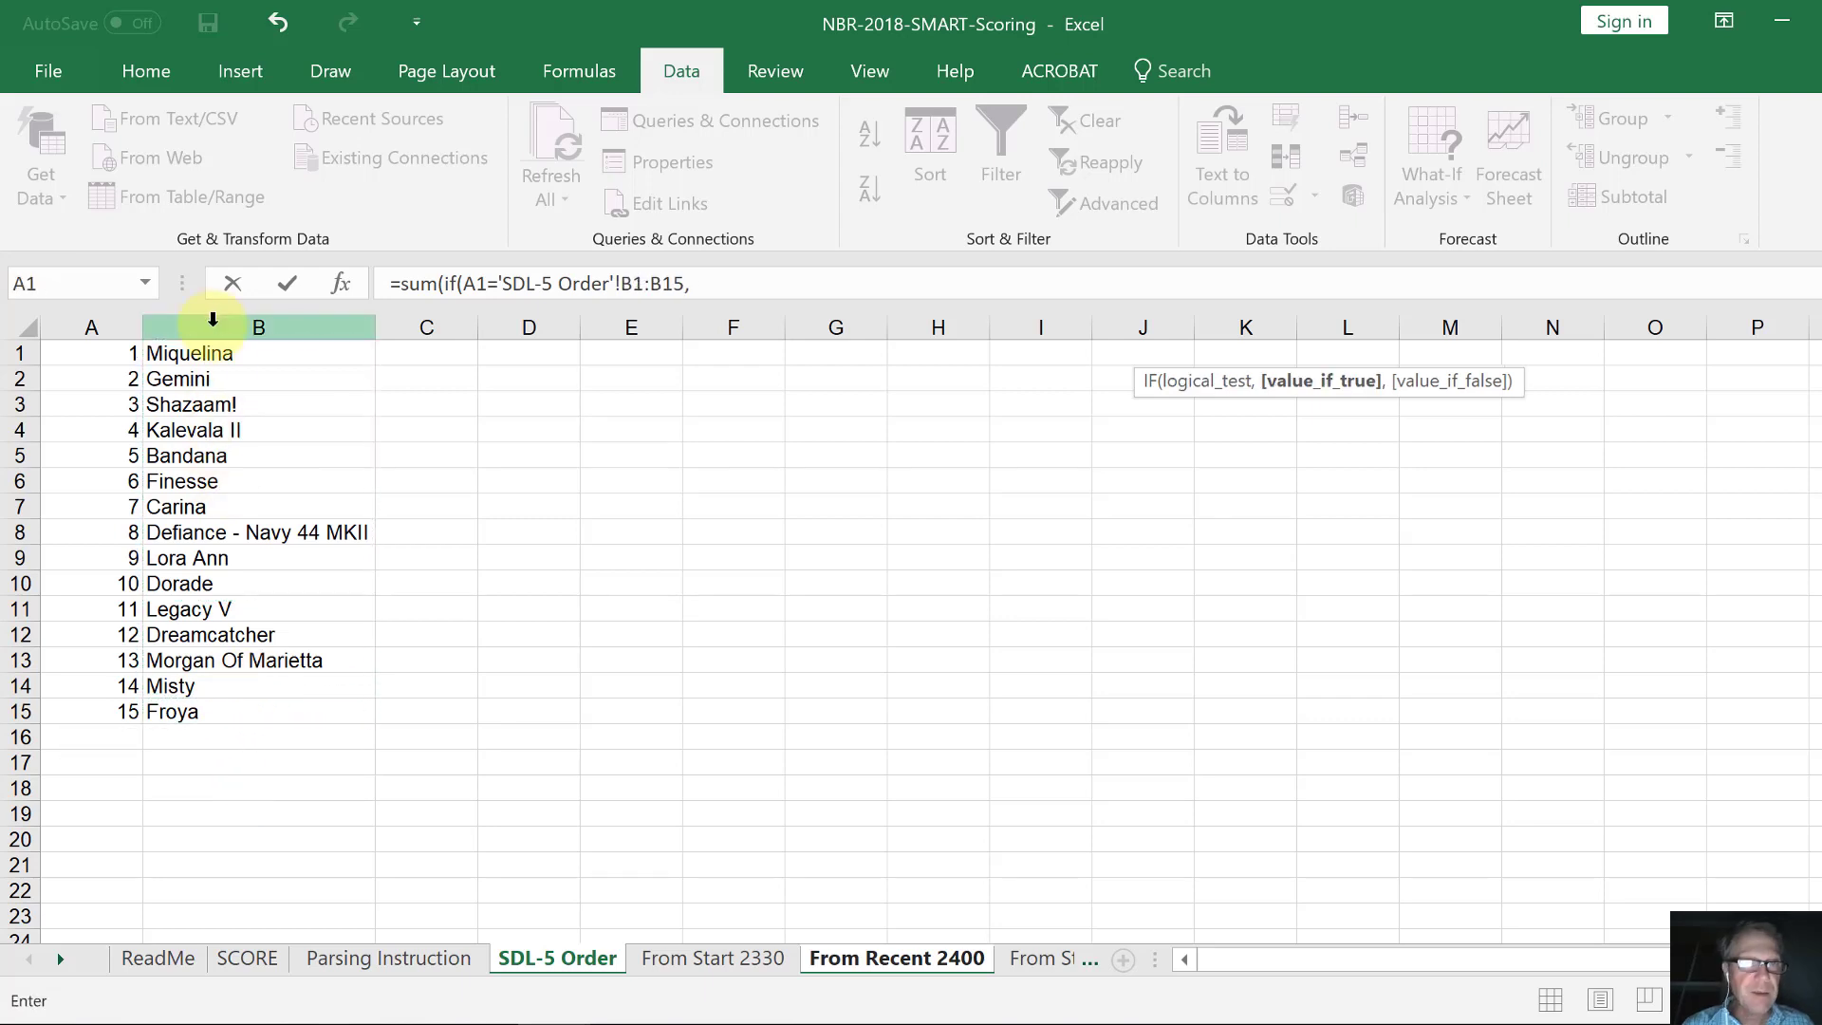
{"action": "left_click_drag", "start_coordinate": [122, 712], "coordinate": [97, 354]}
{"action": "type", "text": ","}
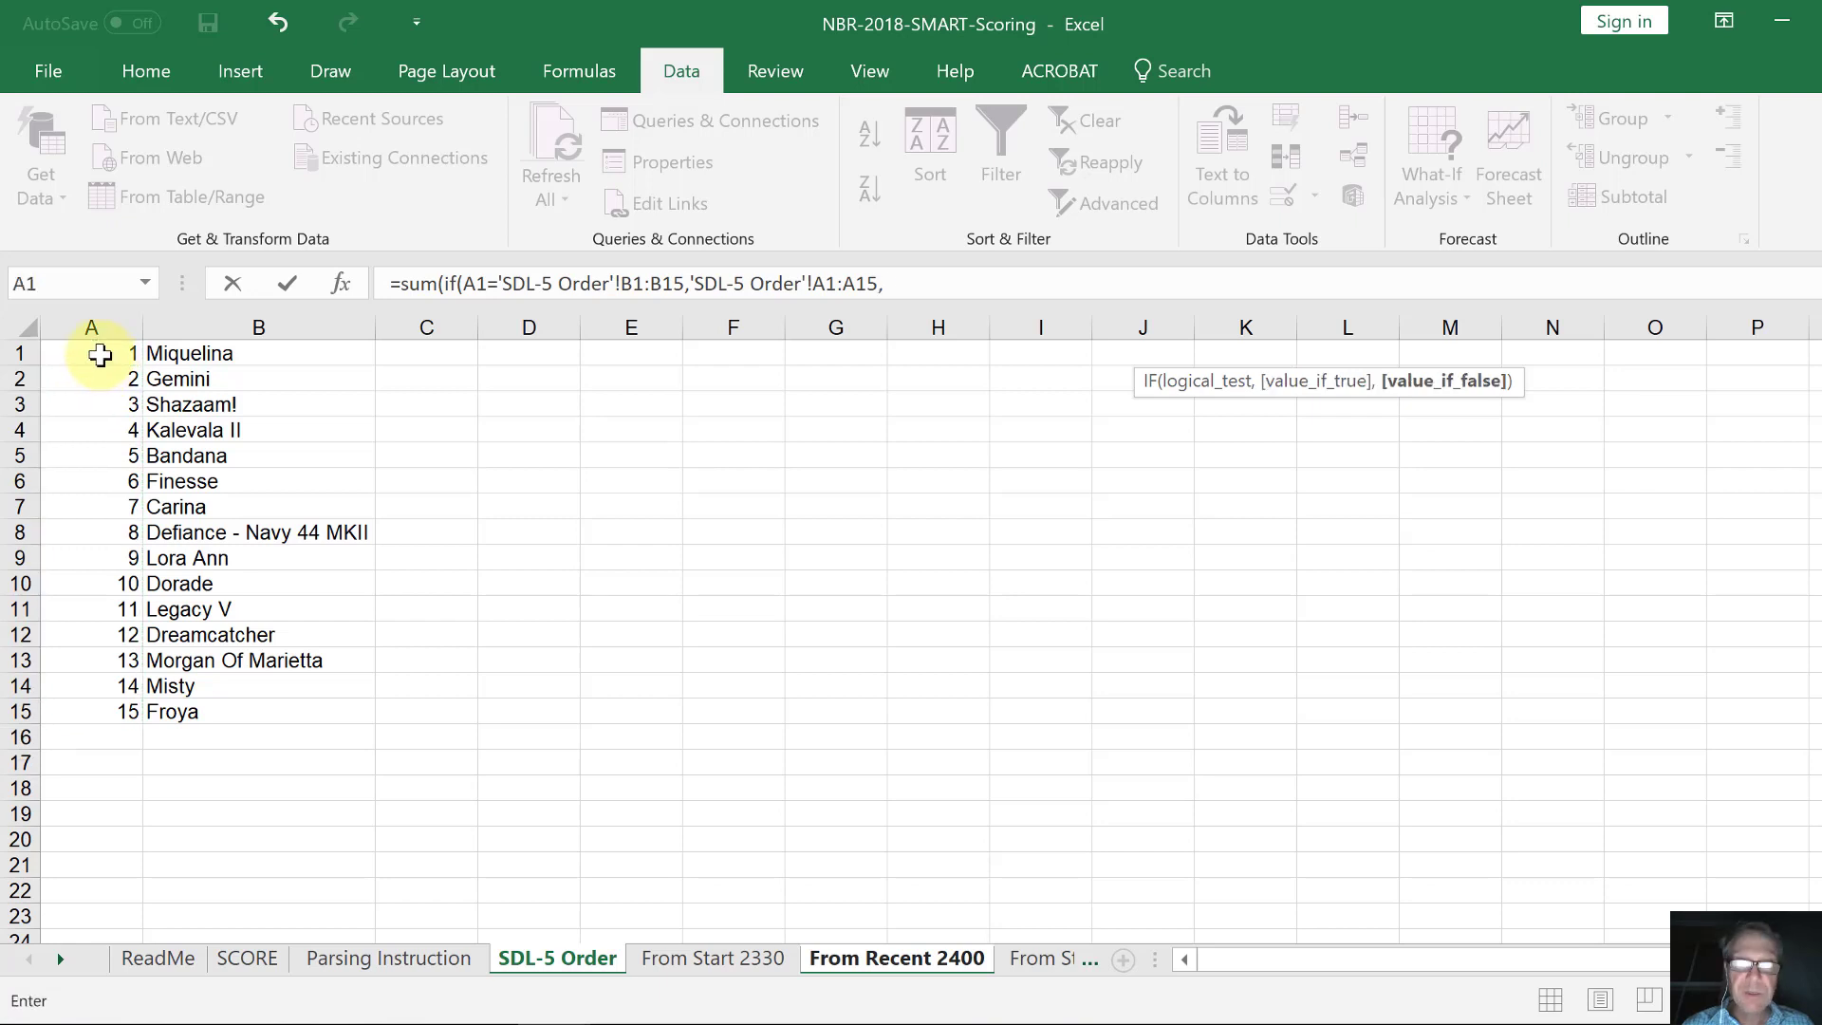
{"action": "type", "text": "0"}
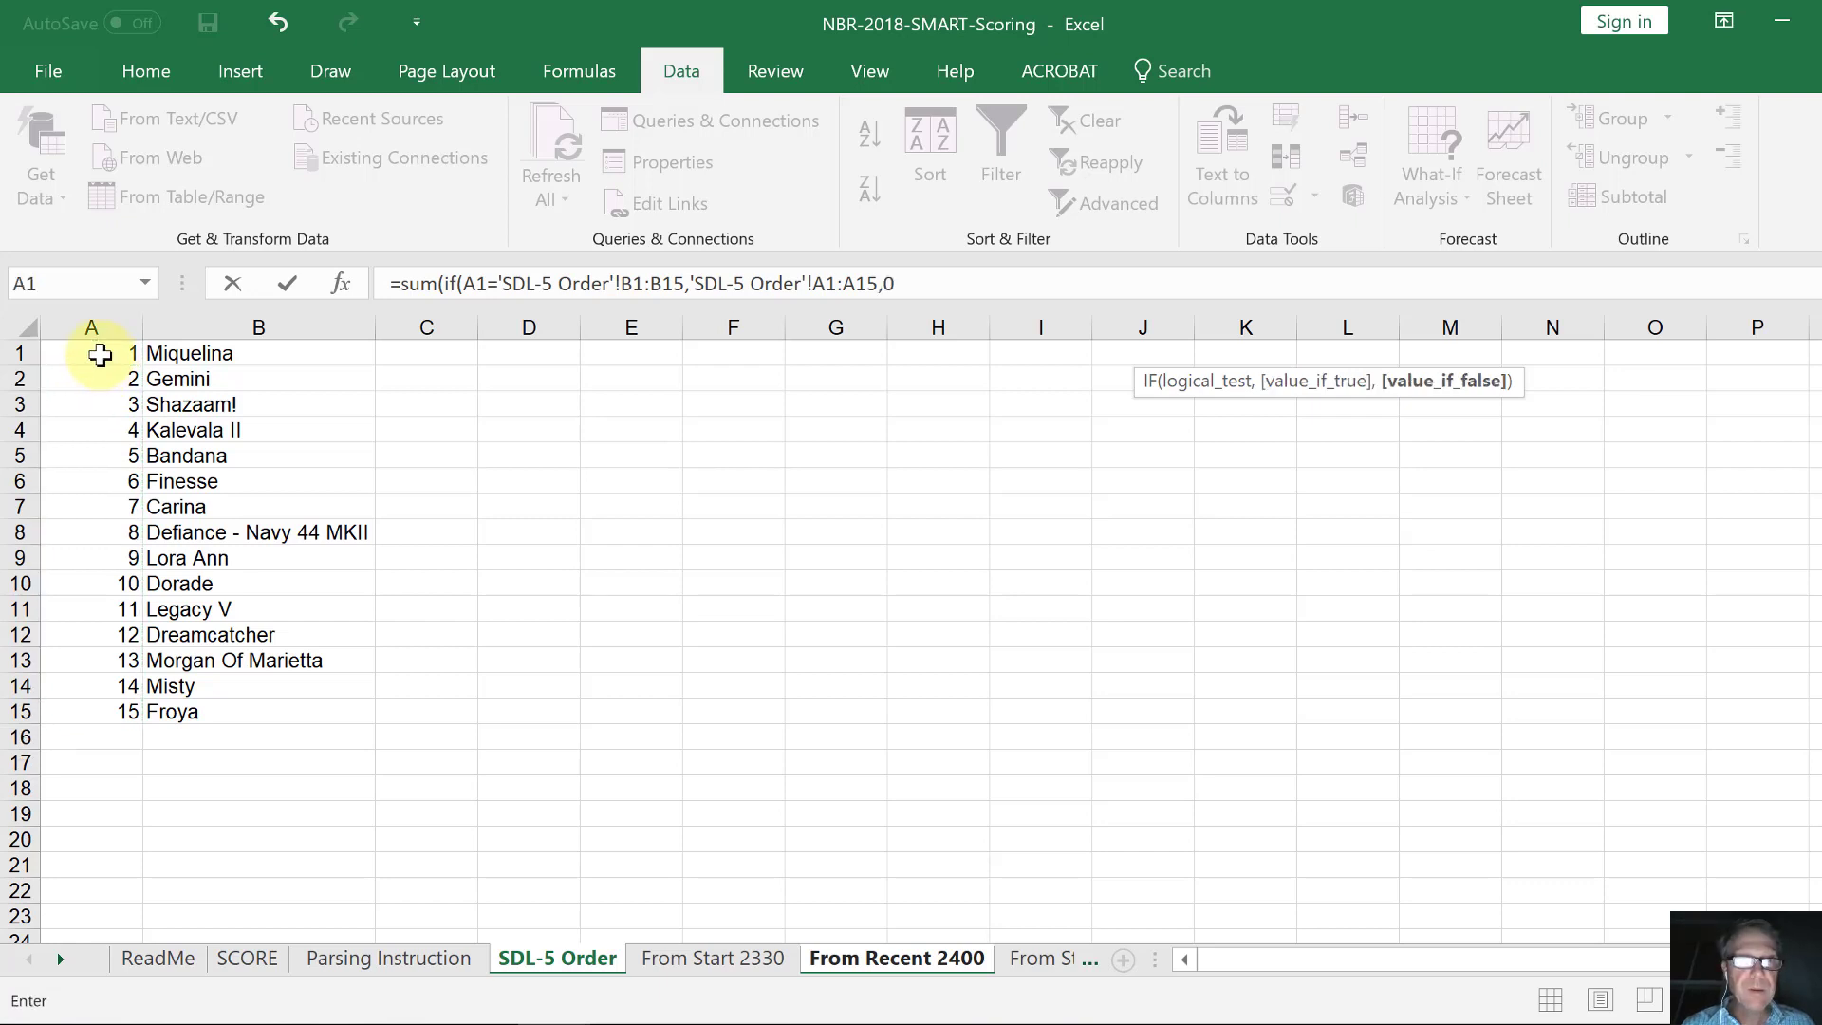
{"action": "type", "text": "))"}
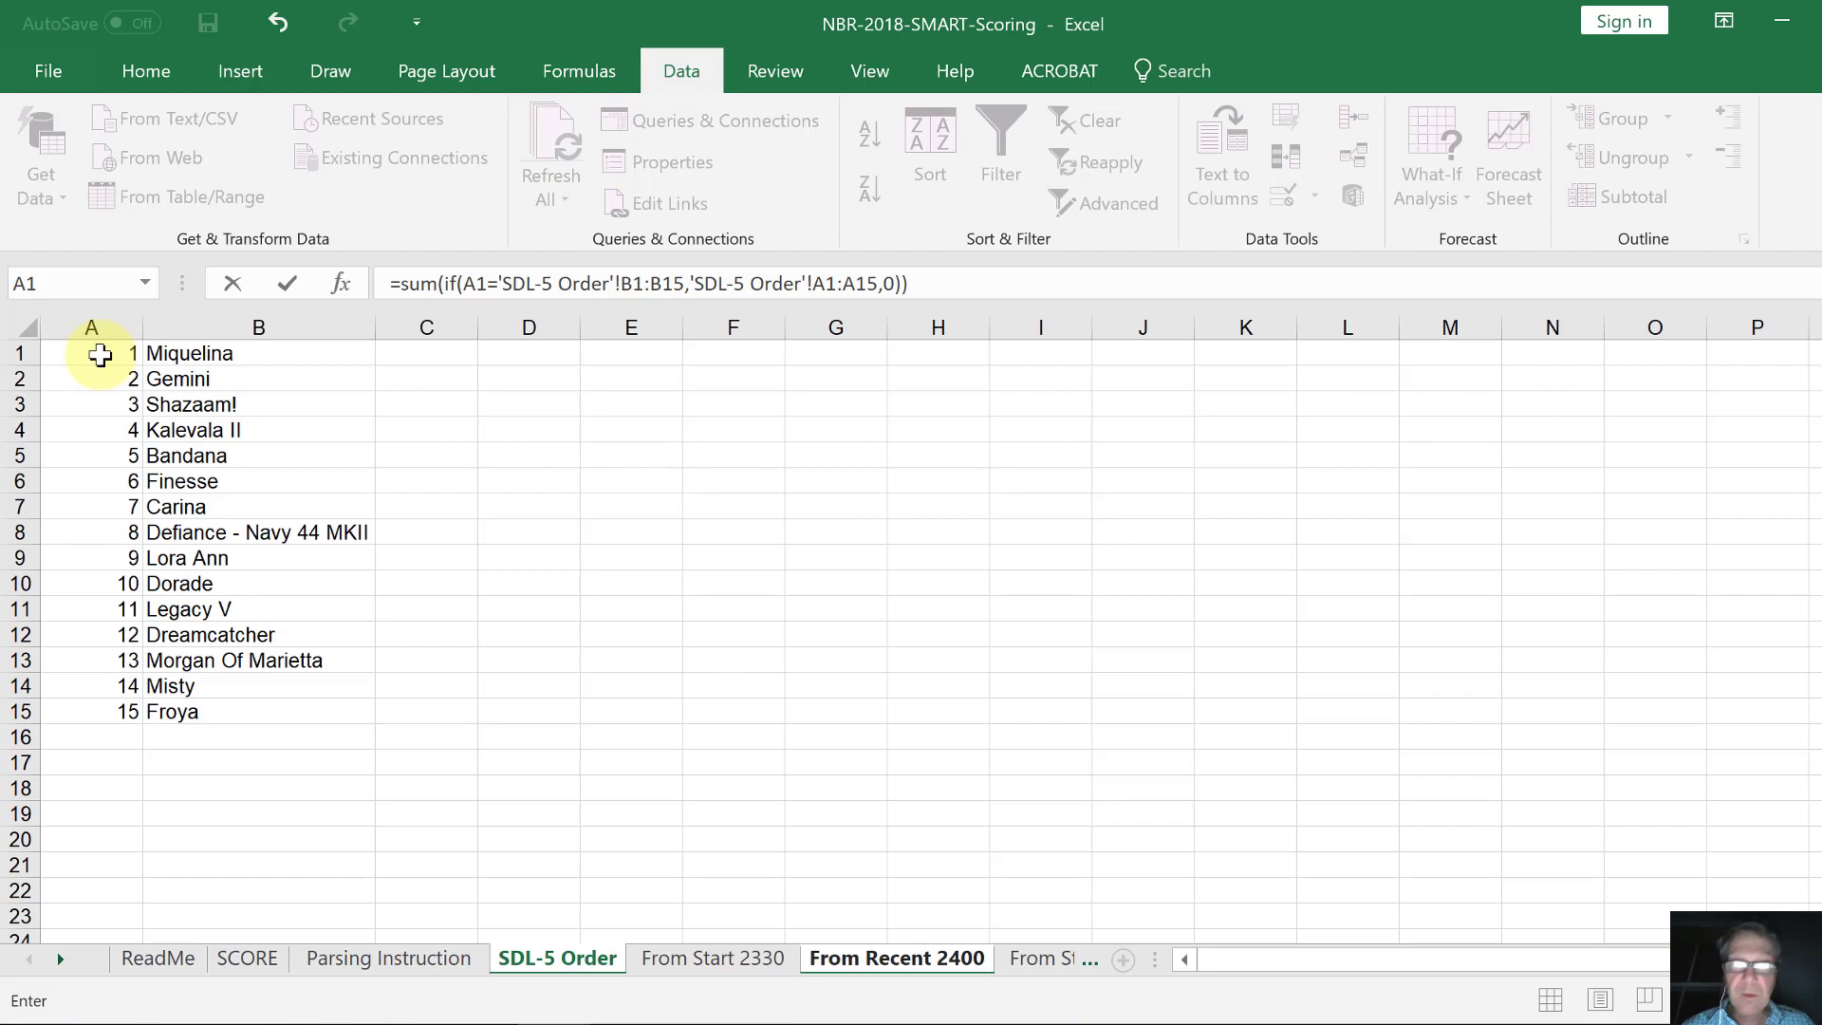
{"action": "key", "text": "ctrl+shift+Return"}
{"action": "key", "text": "Up"}
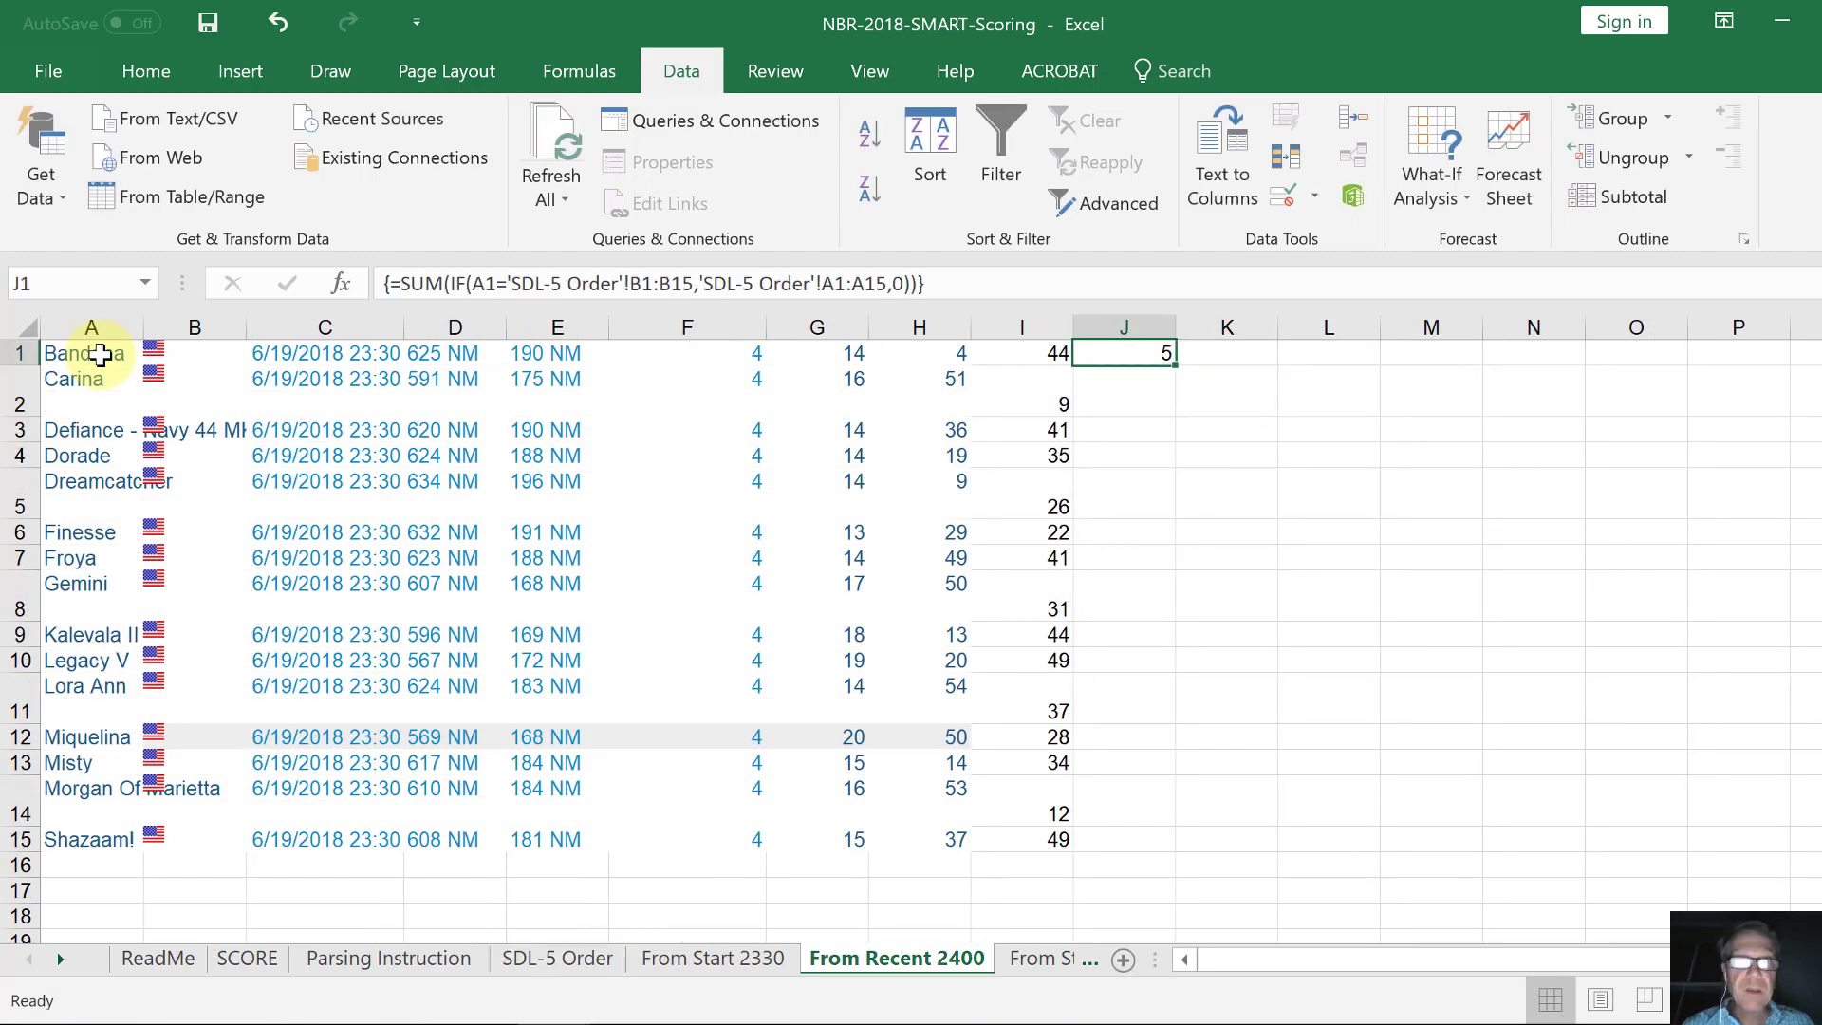
Make the J1 array formula's SDL-5 Order ranges absolute and its lookup reference $A1, keeping it an array formula.
{"action": "left_click_drag", "start_coordinate": [988, 292], "coordinate": [254, 226]}
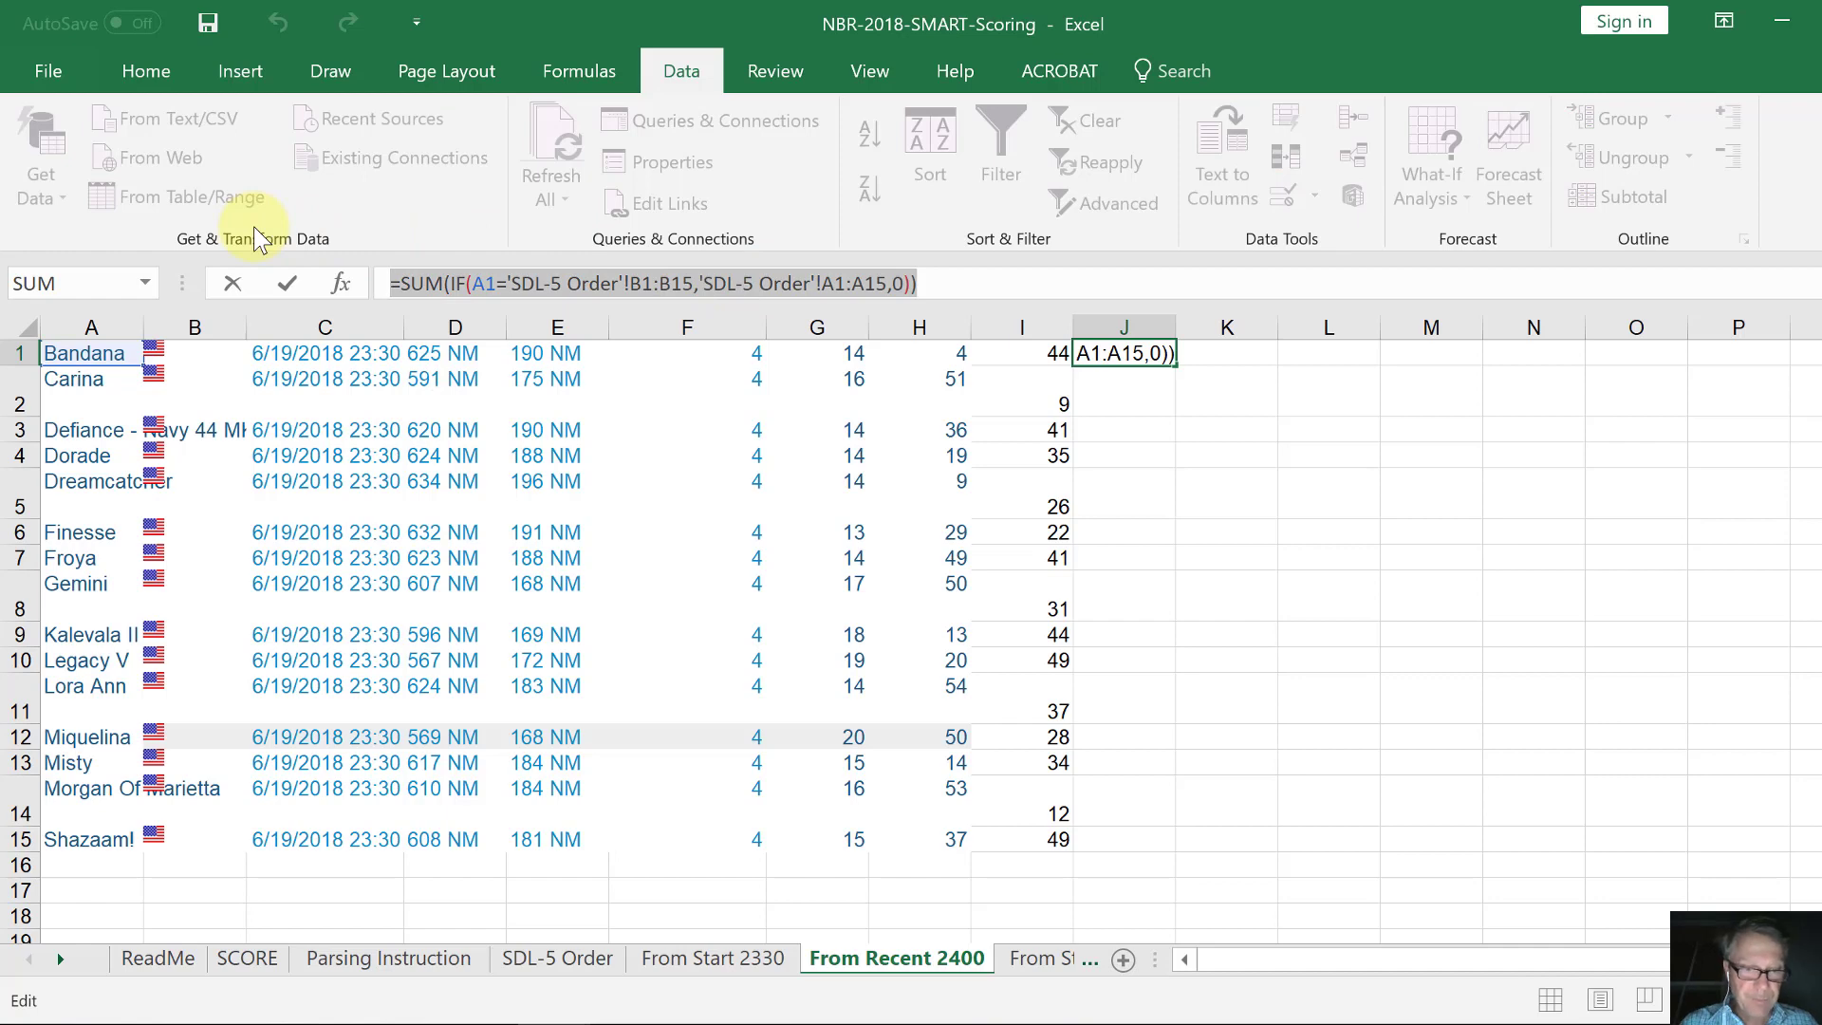
{"action": "key", "text": "F4"}
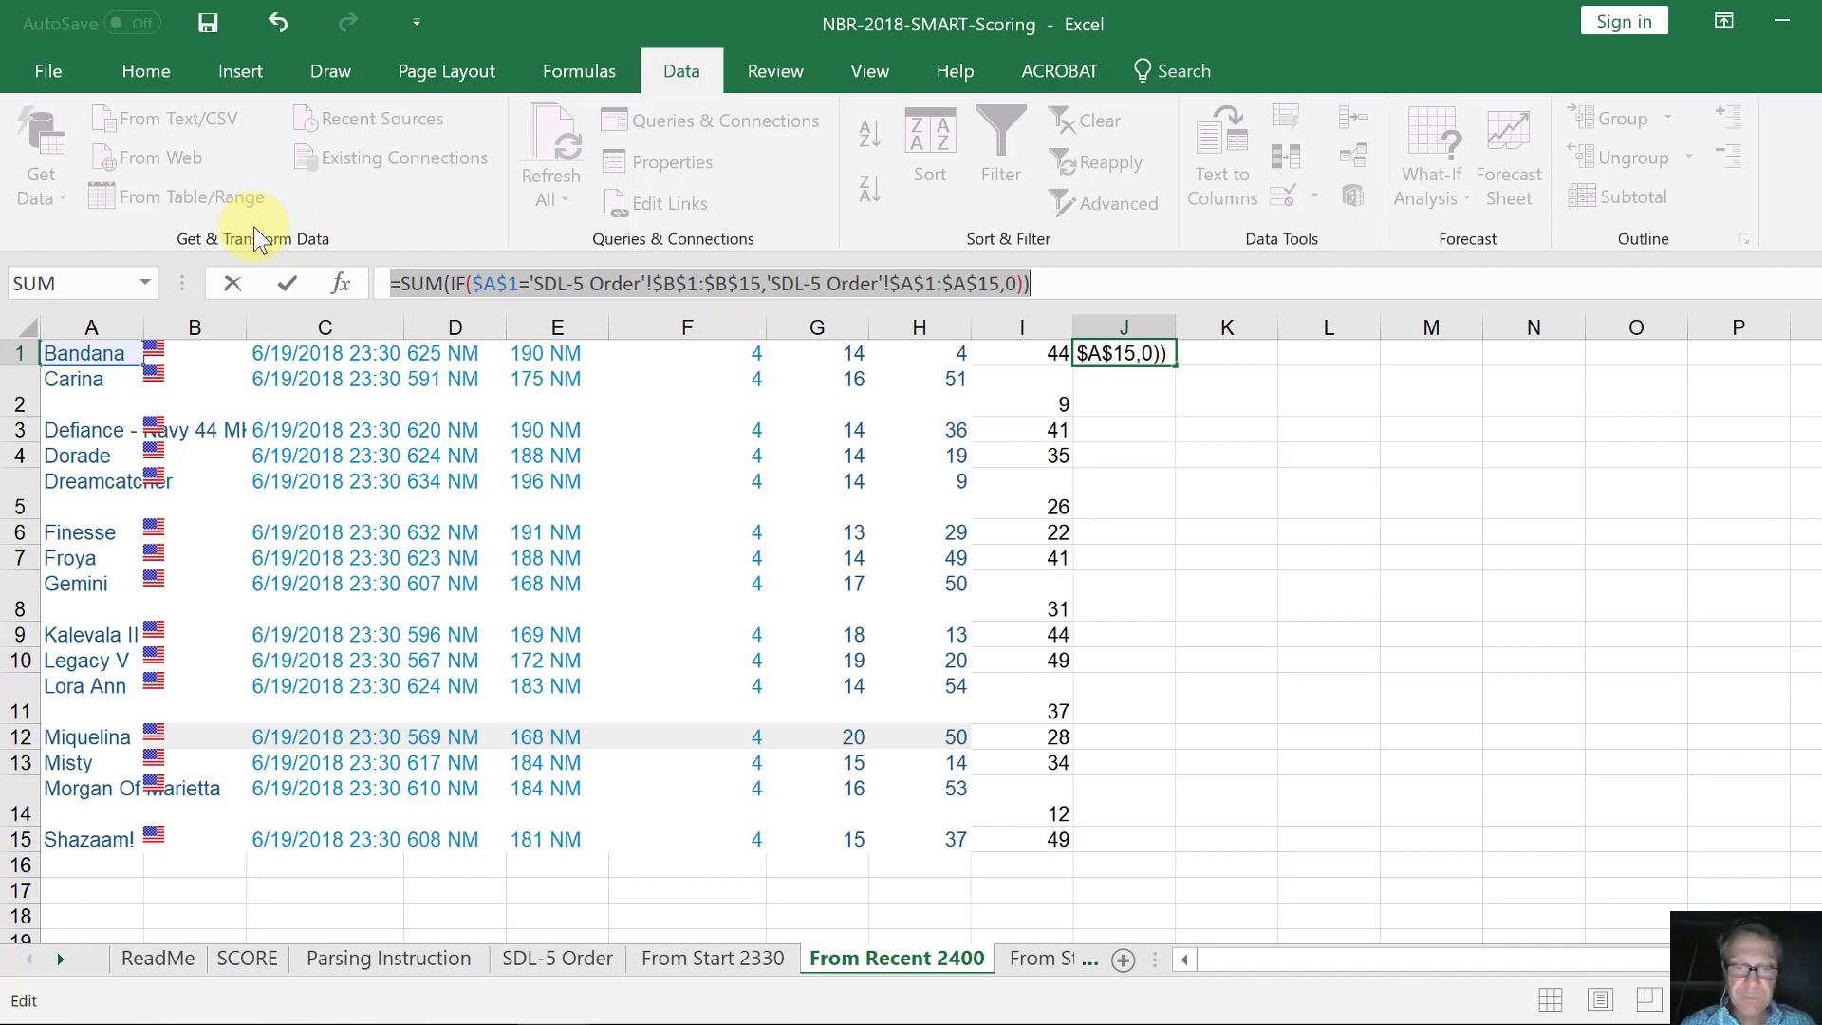
{"action": "left_click", "coordinate": [512, 284]}
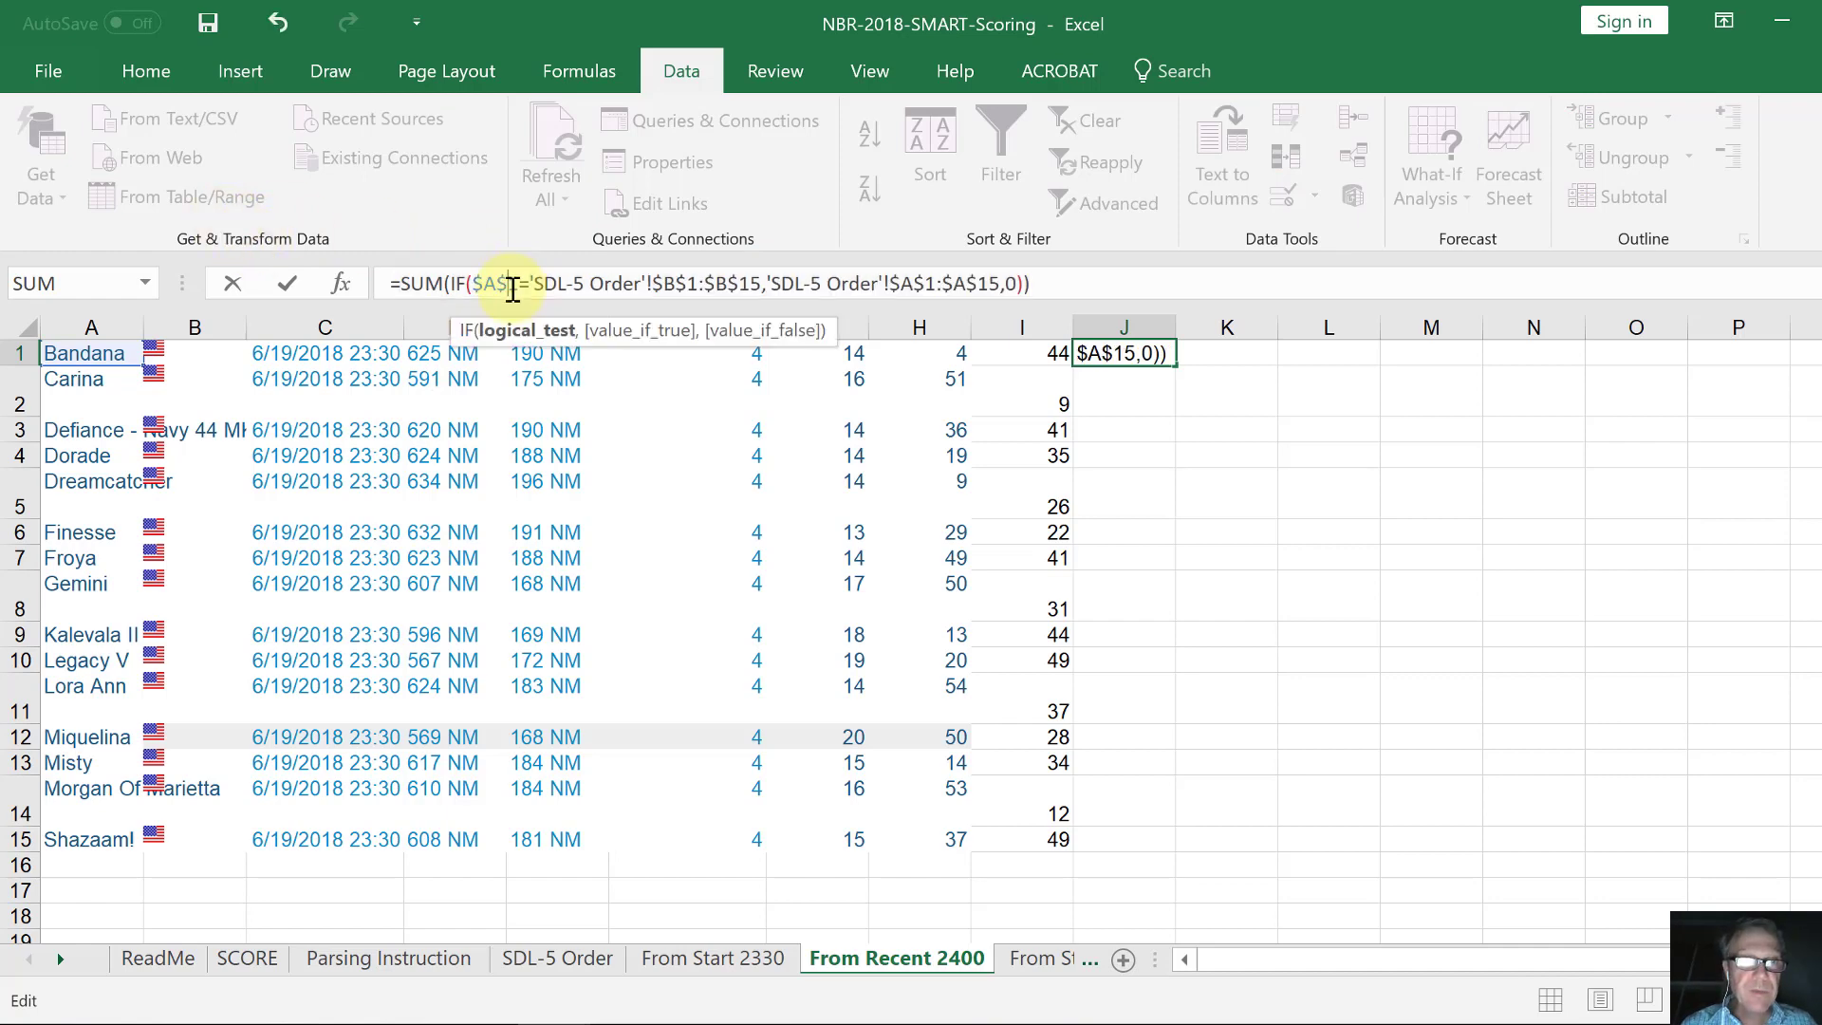
{"action": "key", "text": "BackSpace"}
{"action": "key", "text": "ctrl+shift+Return"}
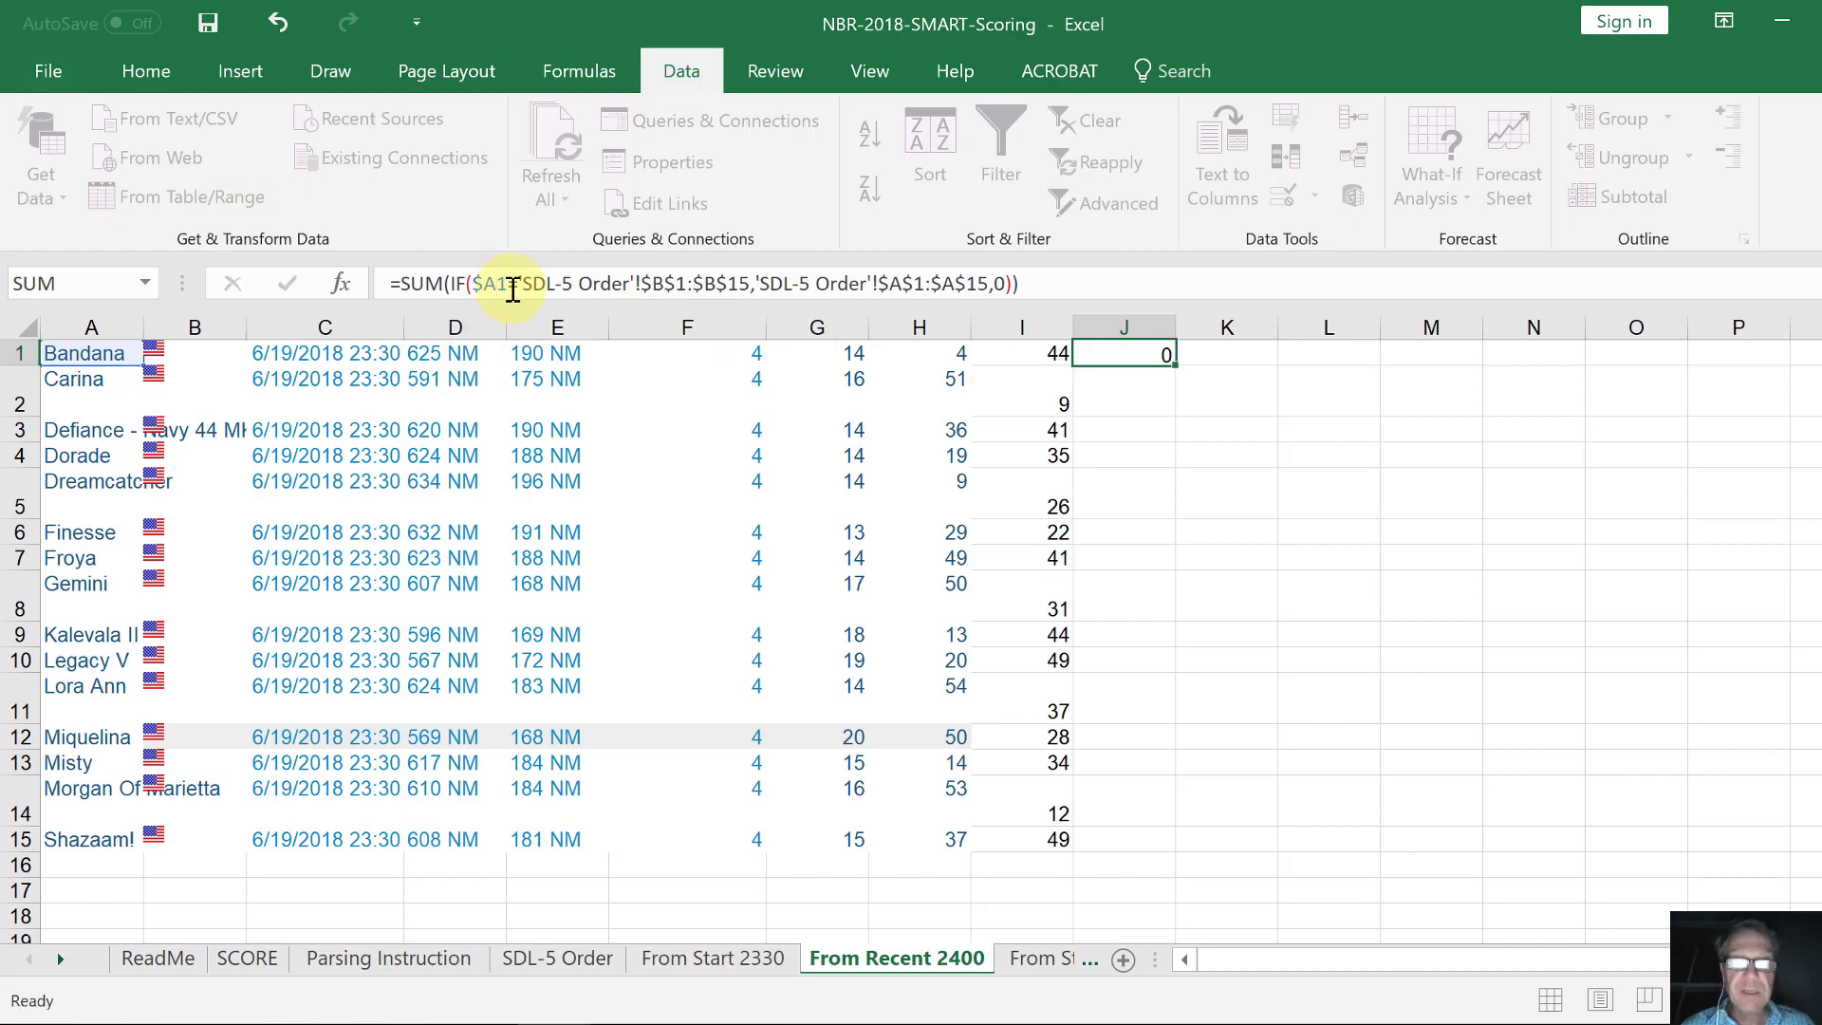
Fill the J1 array formula down through J15.
{"action": "key", "text": "shift+Down"}
{"action": "key", "text": "shift+Down"}
{"action": "key", "text": "shift+Down"}
{"action": "key", "text": "shift+Down"}
{"action": "key", "text": "shift+Down"}
{"action": "key", "text": "shift+Down"}
{"action": "key", "text": "shift+Down"}
{"action": "key", "text": "shift+Down"}
{"action": "key", "text": "shift+Down"}
{"action": "key", "text": "shift+Down"}
{"action": "key", "text": "shift+Down"}
{"action": "key", "text": "shift+Down"}
{"action": "key", "text": "shift+Down"}
{"action": "key", "text": "shift+Down"}
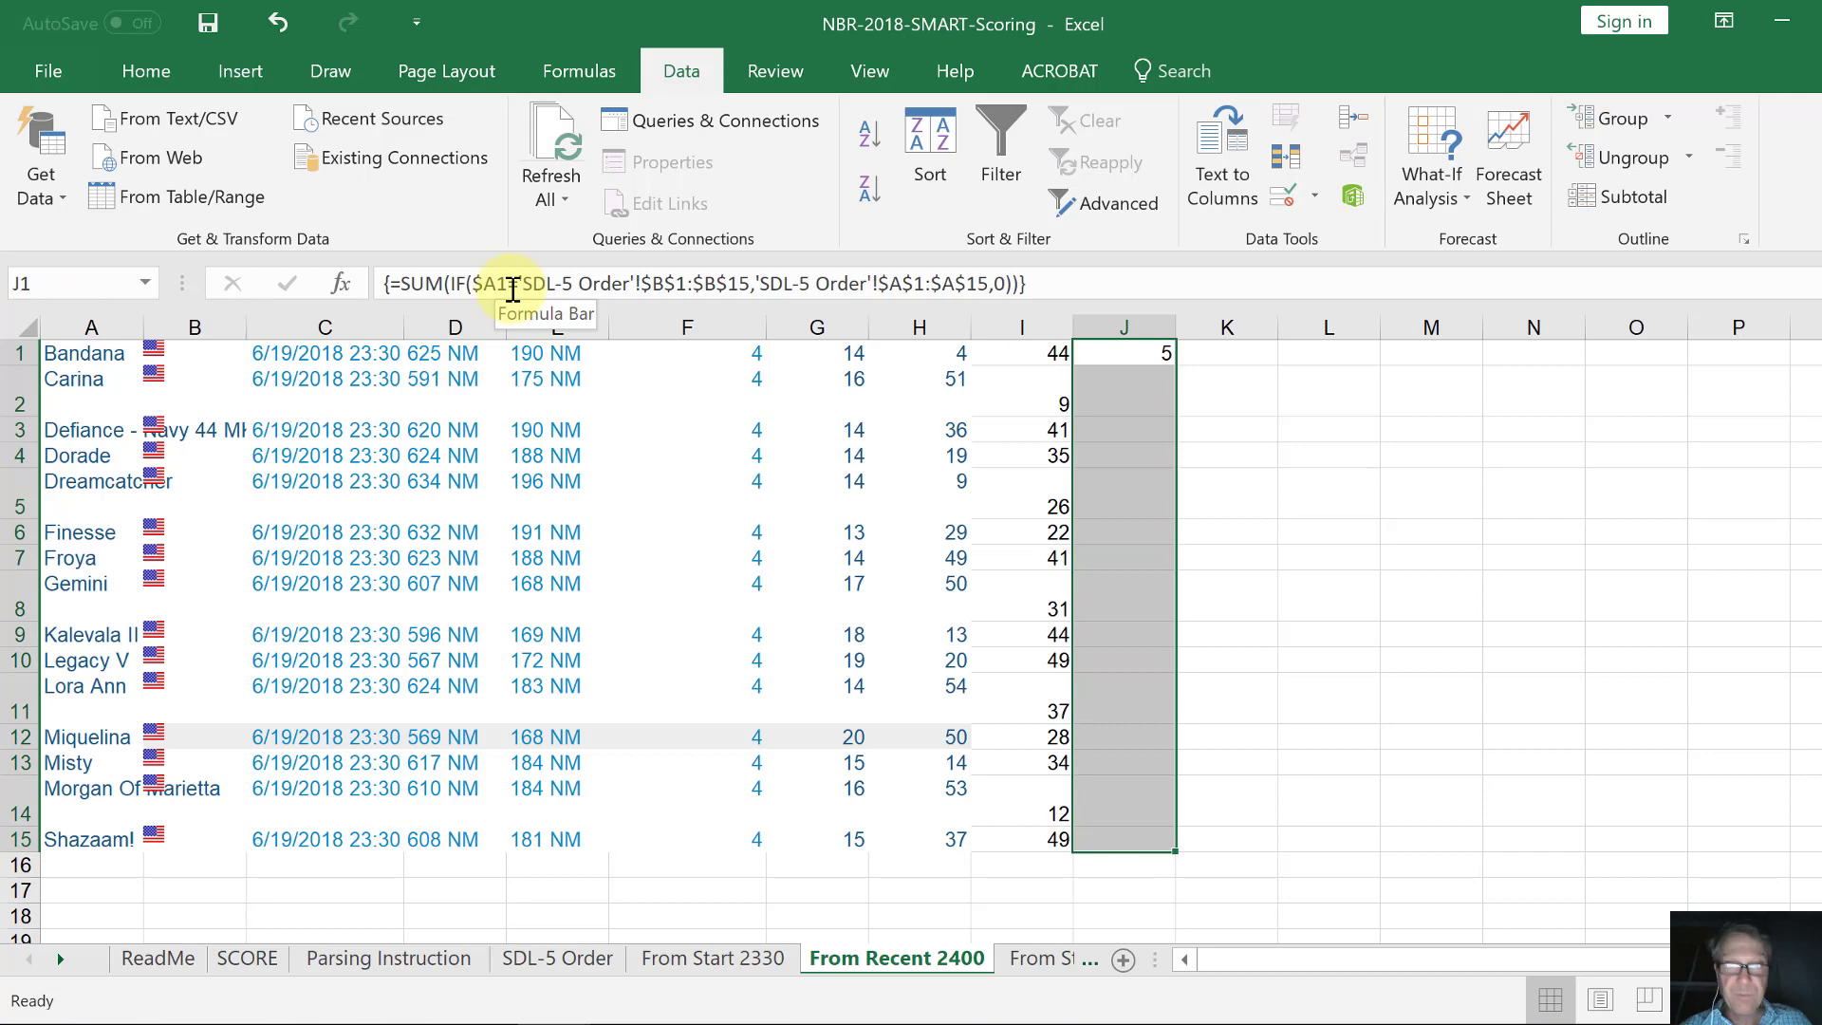
{"action": "key", "text": "ctrl+d"}
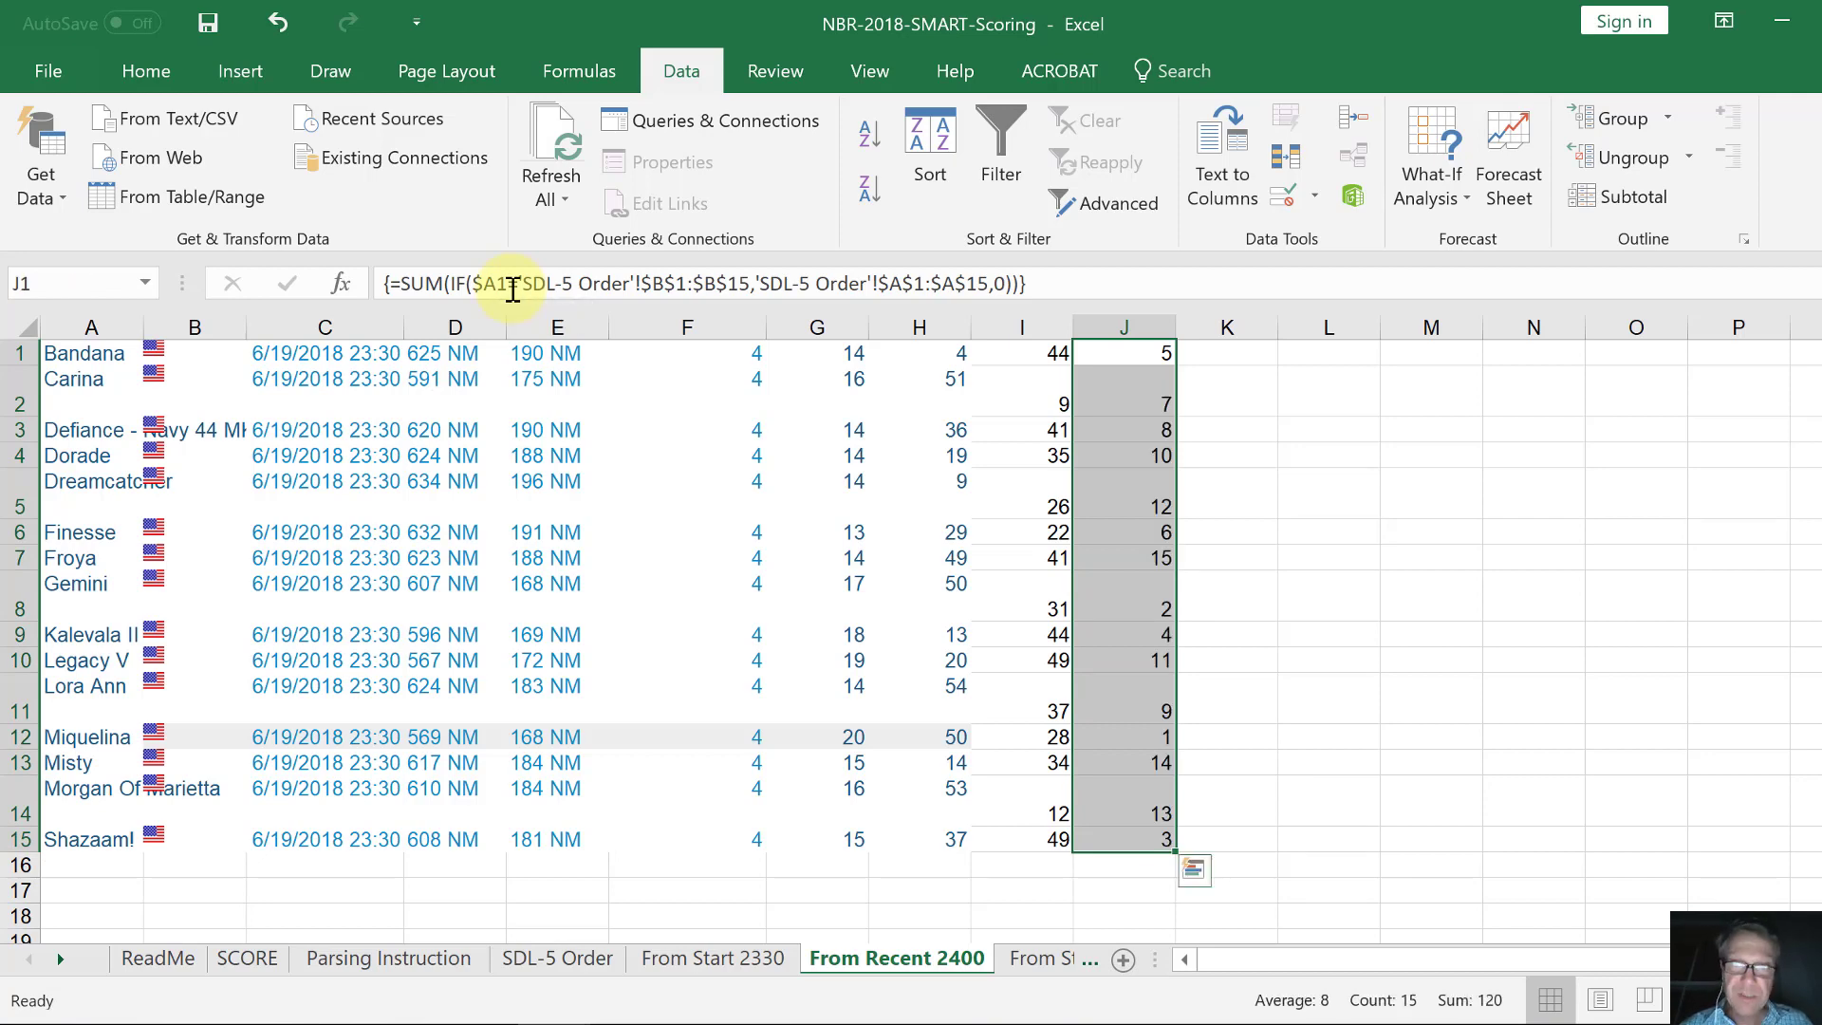
Replace the formulas in J1:J15 with their values and move to cell I2.
{"action": "key", "text": "ctrl+c"}
{"action": "key", "text": "alt+h"}
{"action": "key", "text": "v"}
{"action": "key", "text": "v"}
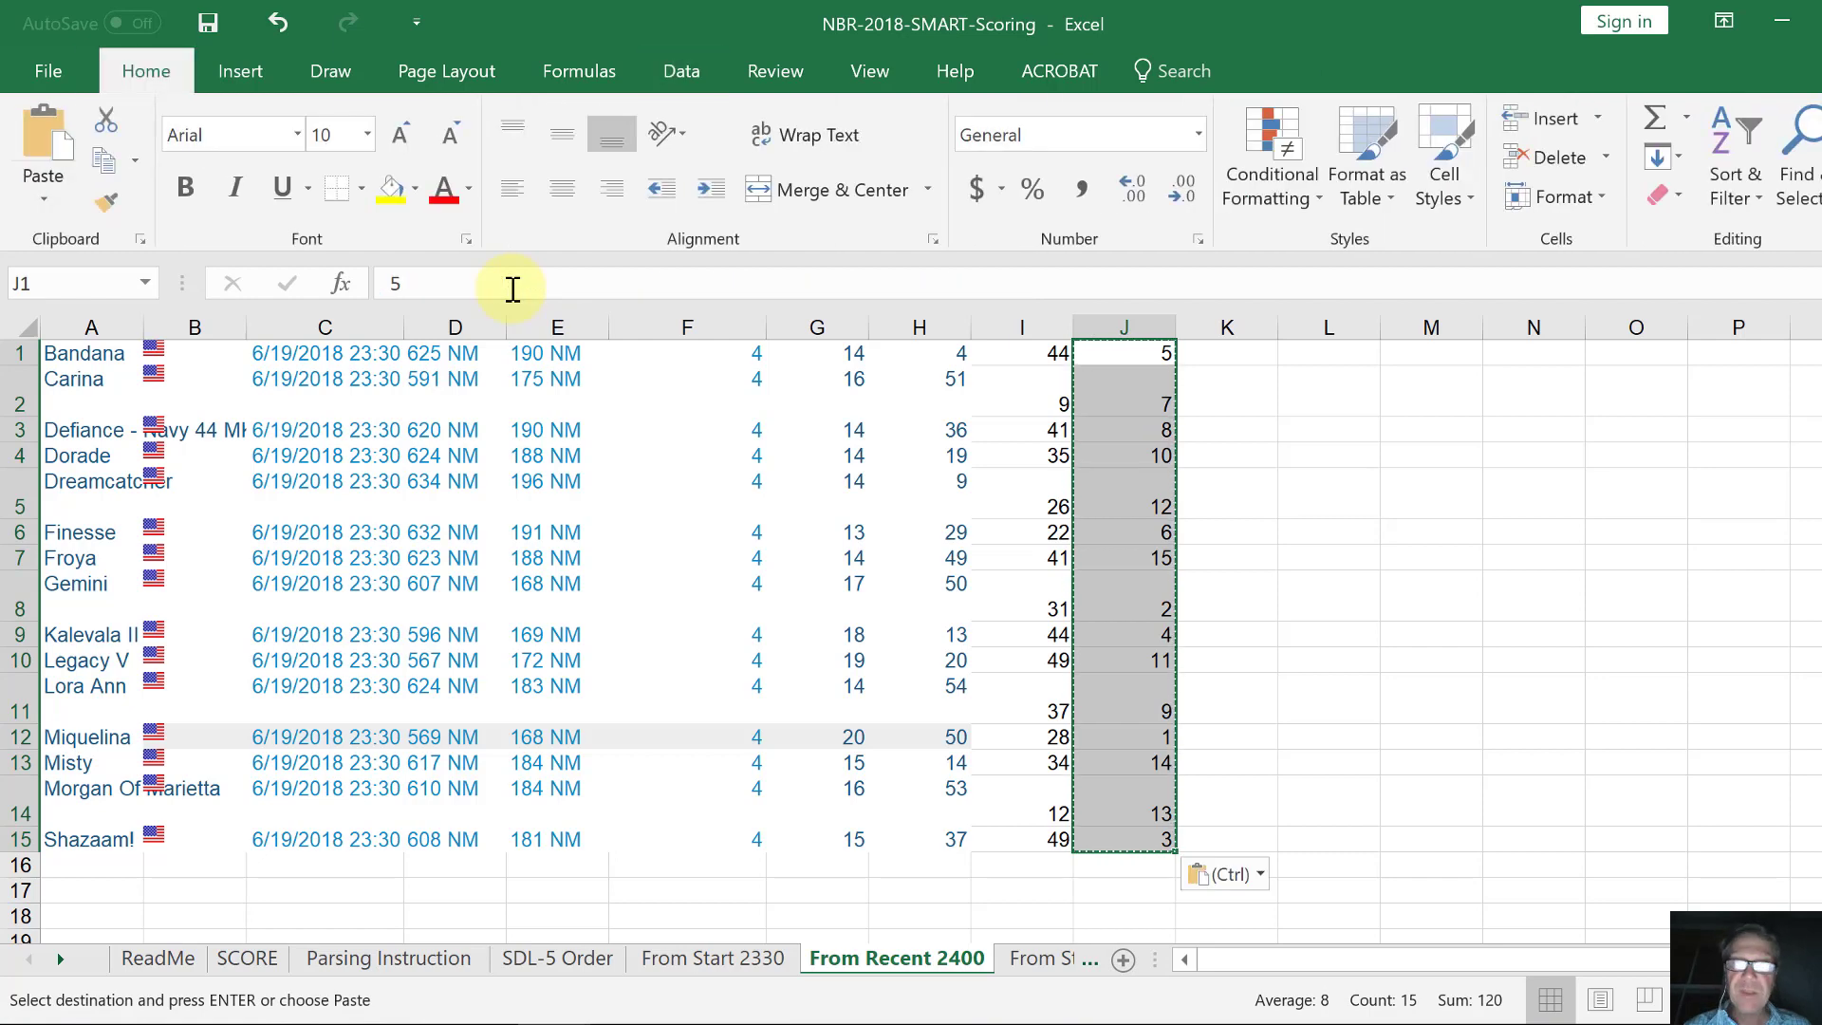
{"action": "key", "text": "Left"}
{"action": "key", "text": "Down"}
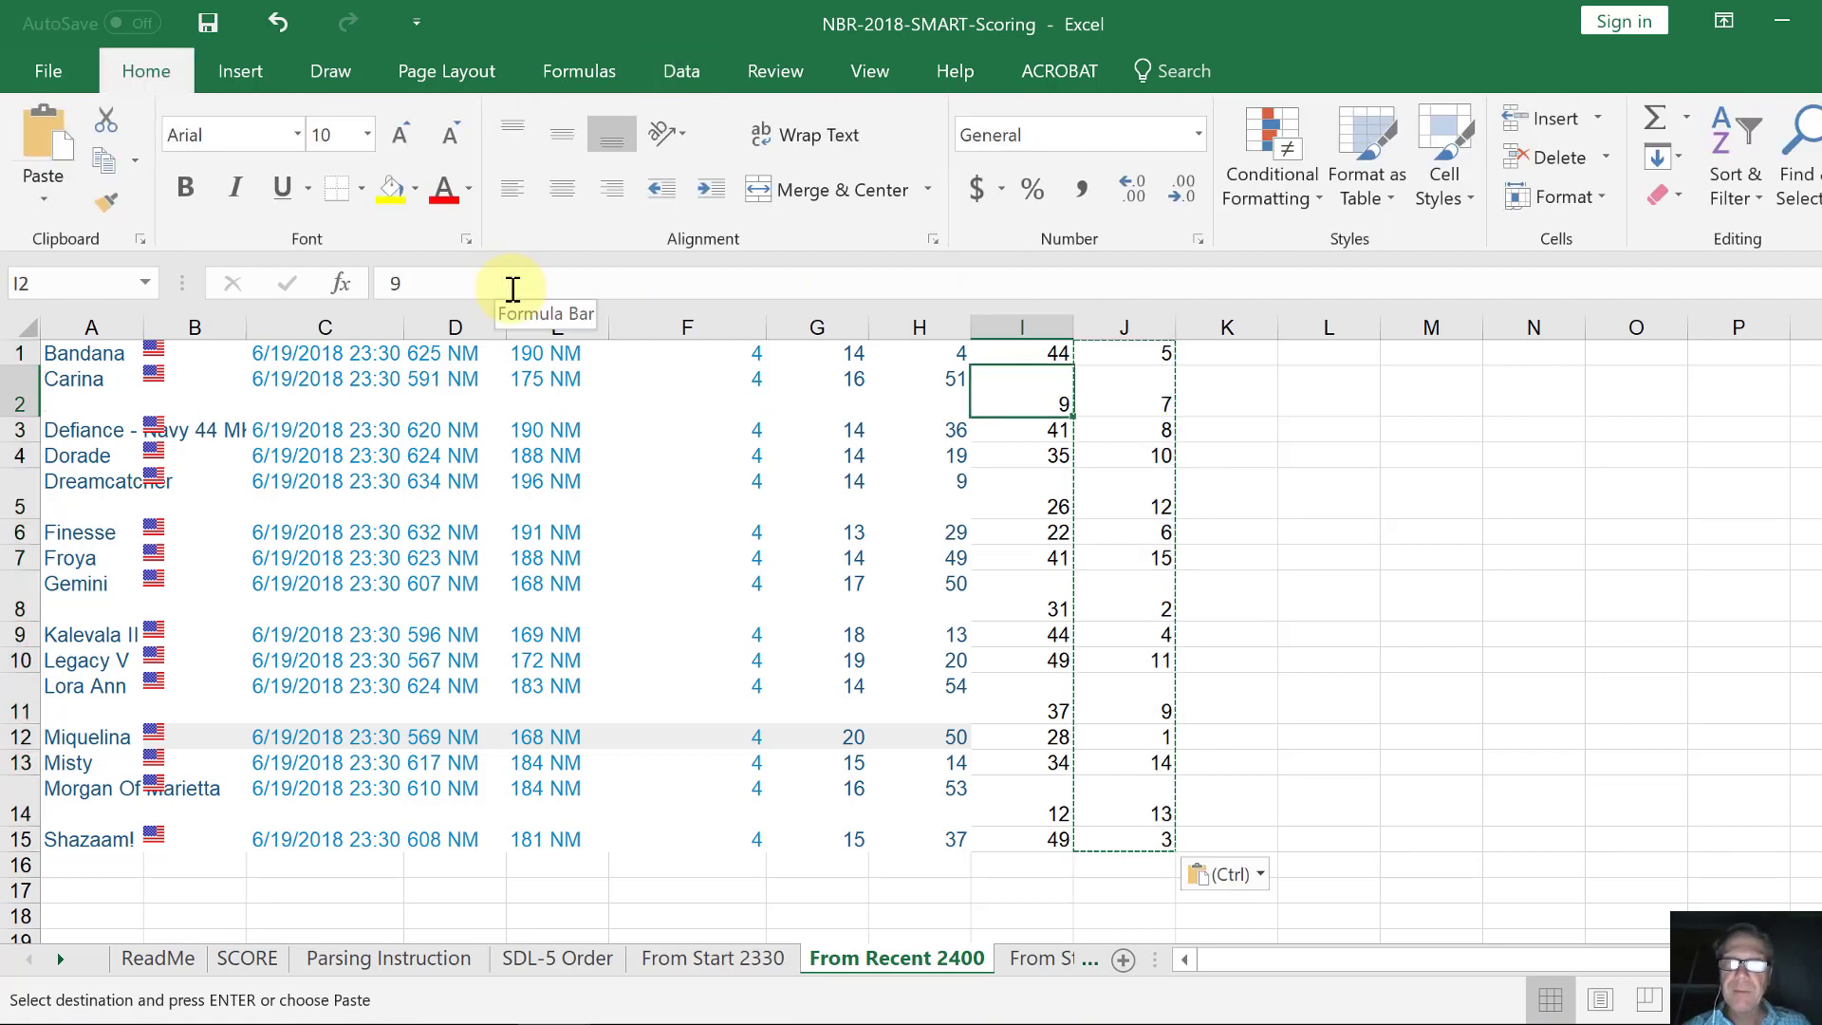
Sort rows 1 to 15 of the From Recent 2400 sheet by Column J, smallest to largest.
{"action": "key", "text": "Up"}
{"action": "key", "text": "shift+space"}
{"action": "key", "text": "ctrl+shift+Down"}
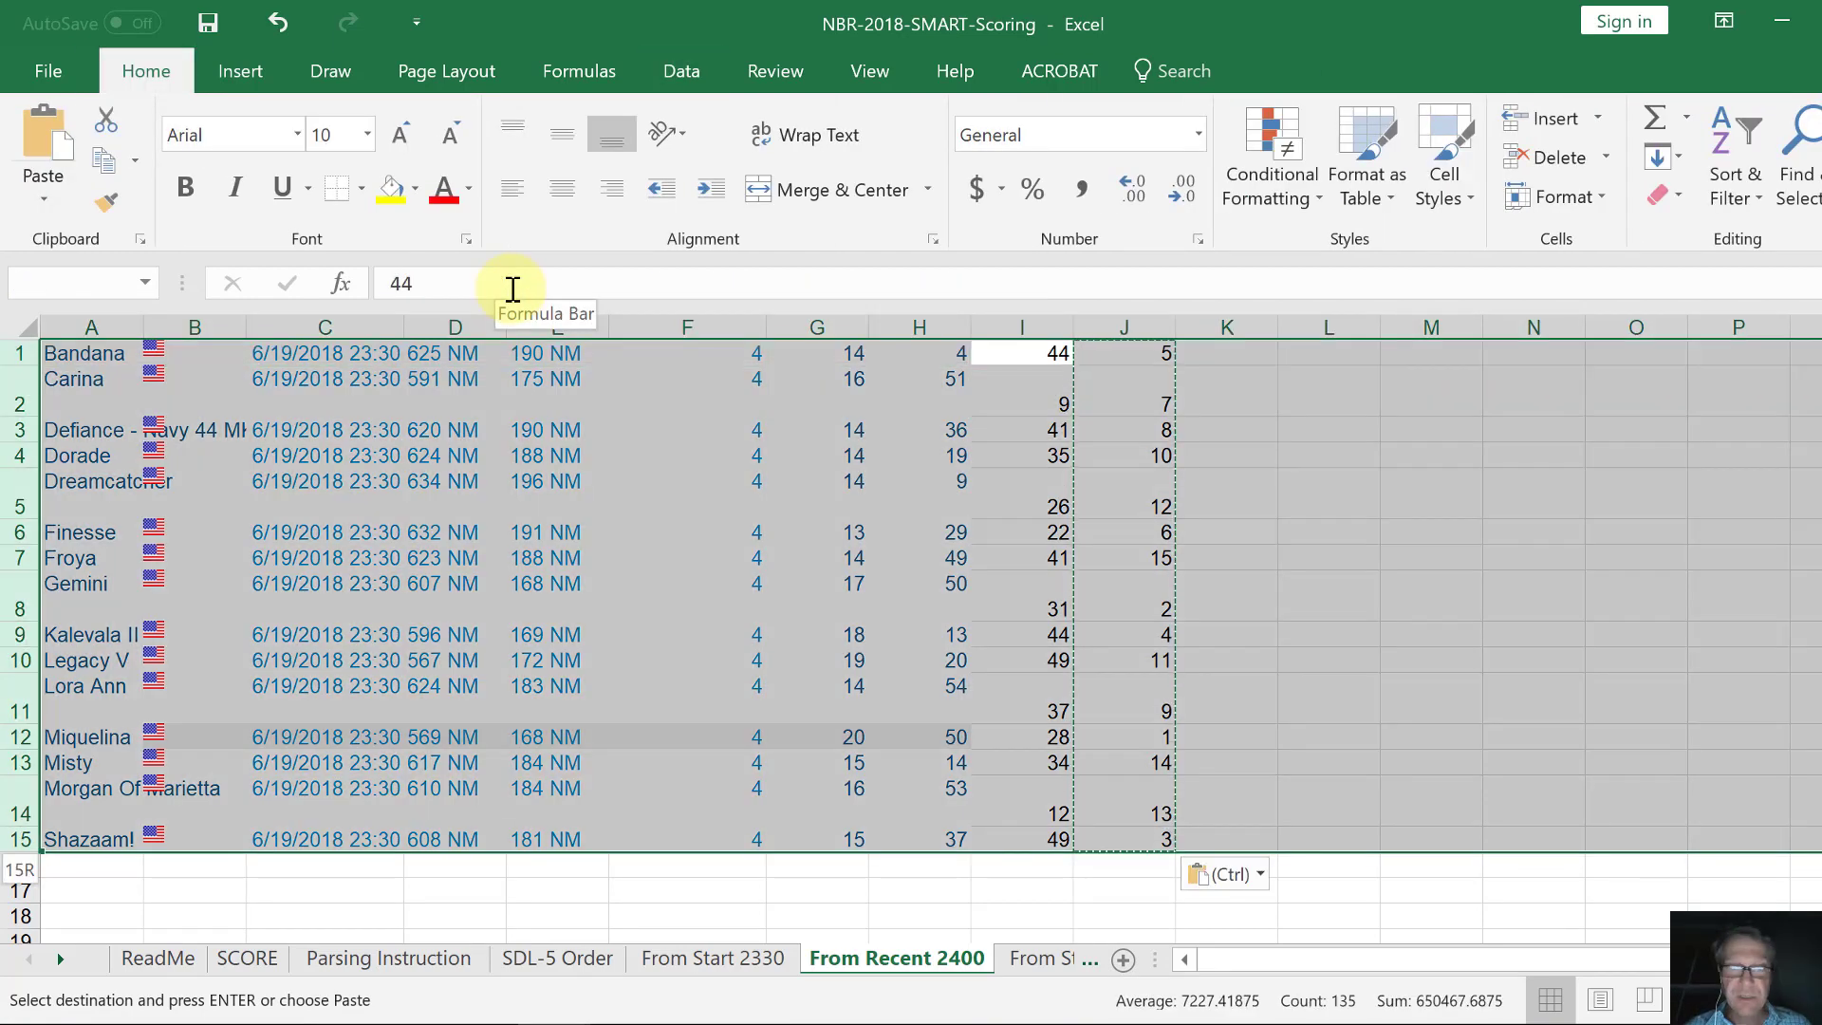
{"action": "key", "text": "alt+a"}
{"action": "key", "text": "s"}
{"action": "key", "text": "s"}
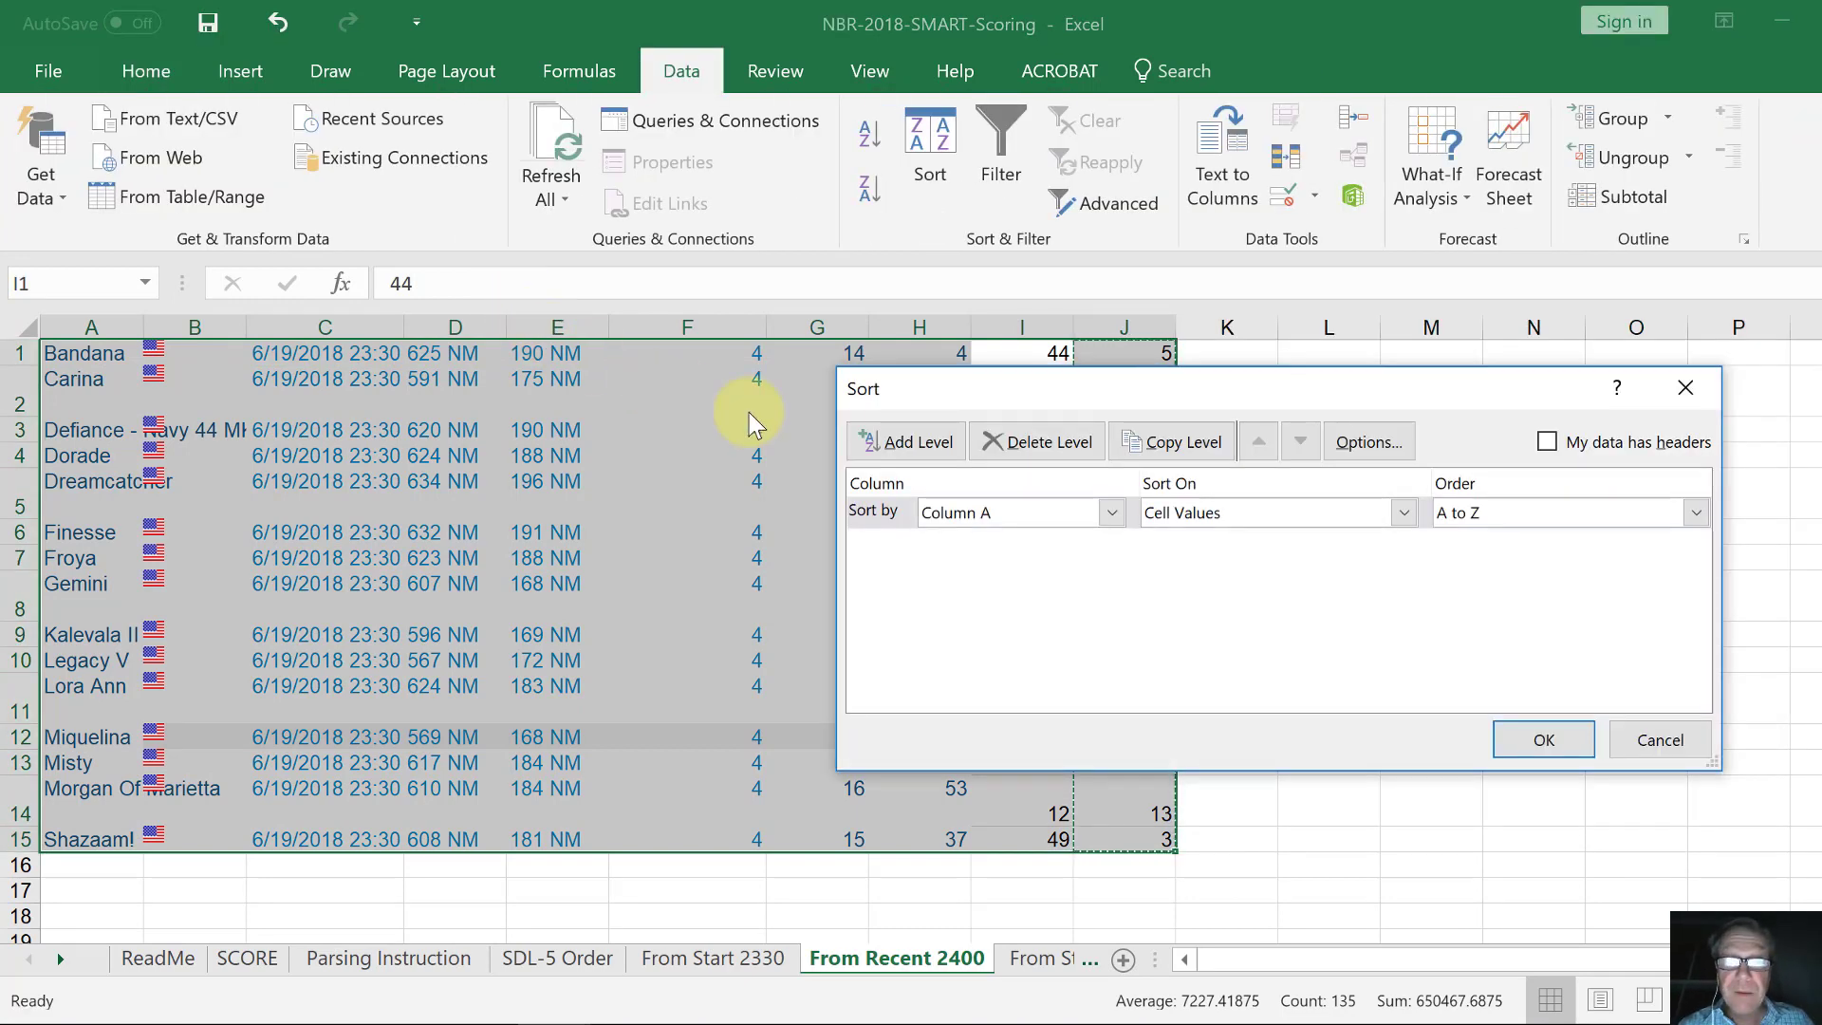
{"action": "left_click", "coordinate": [1112, 513]}
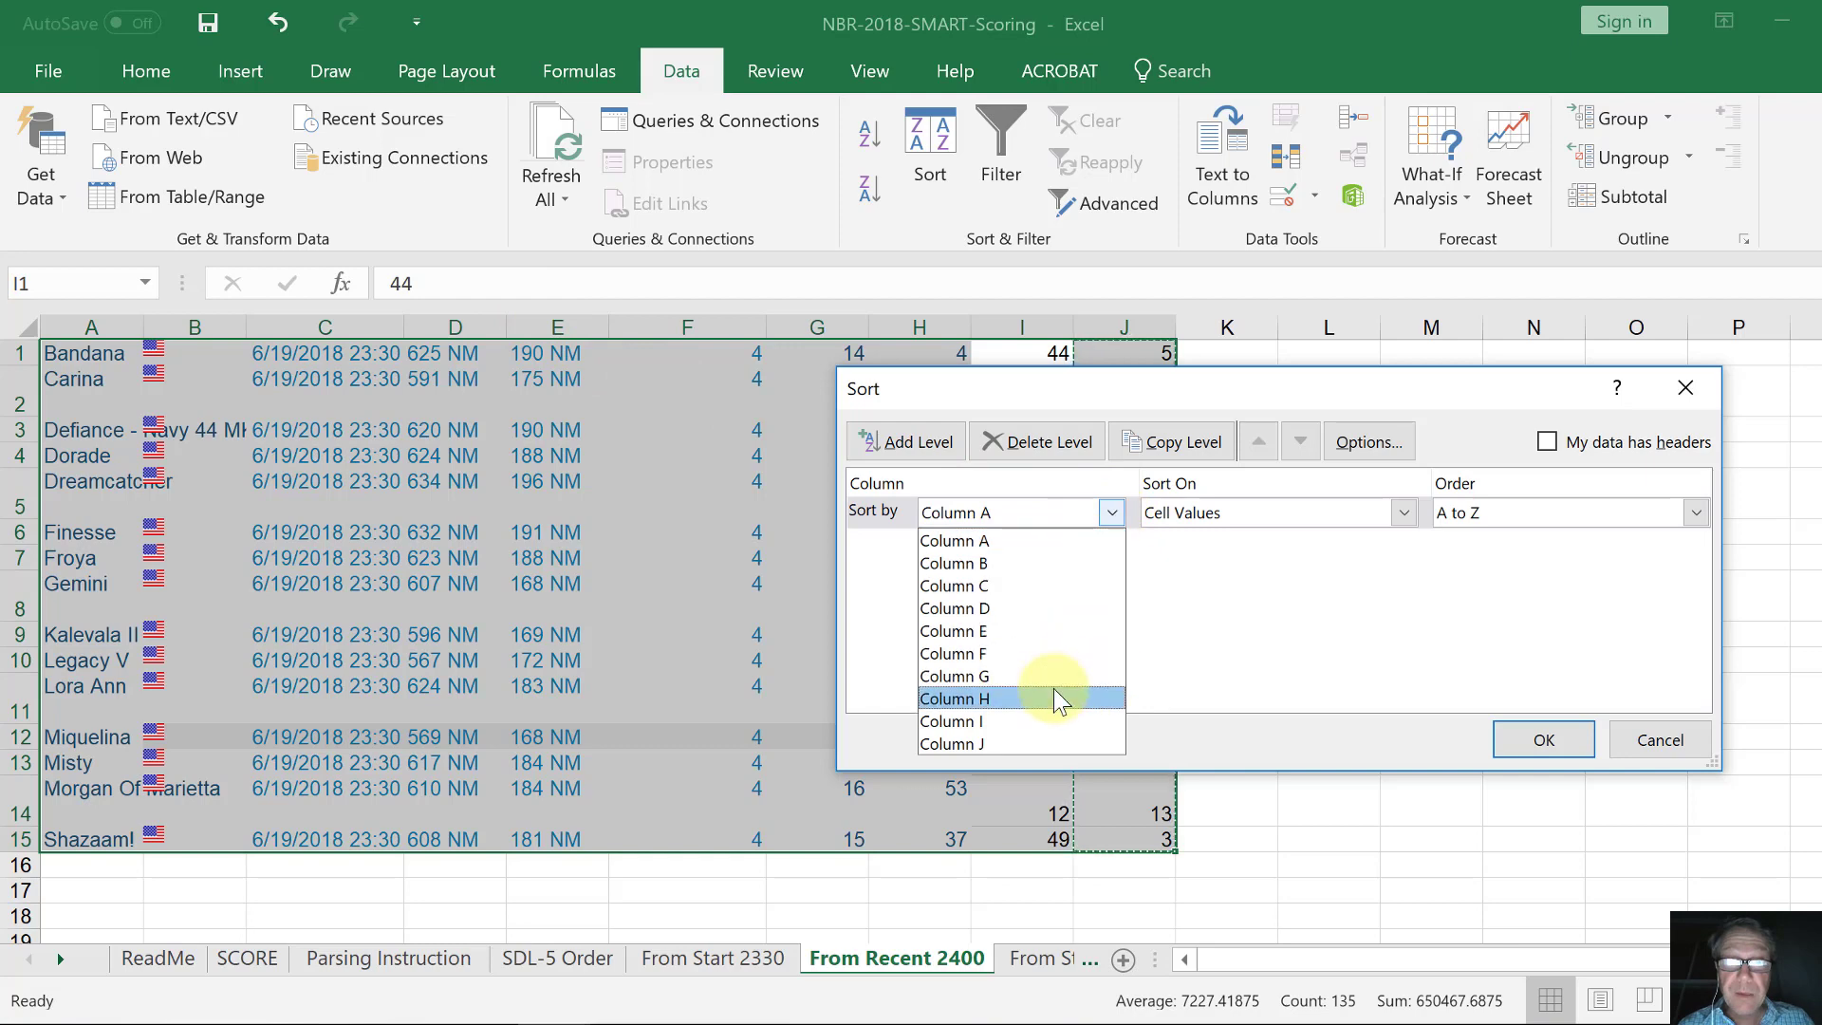
{"action": "left_click", "coordinate": [1053, 741]}
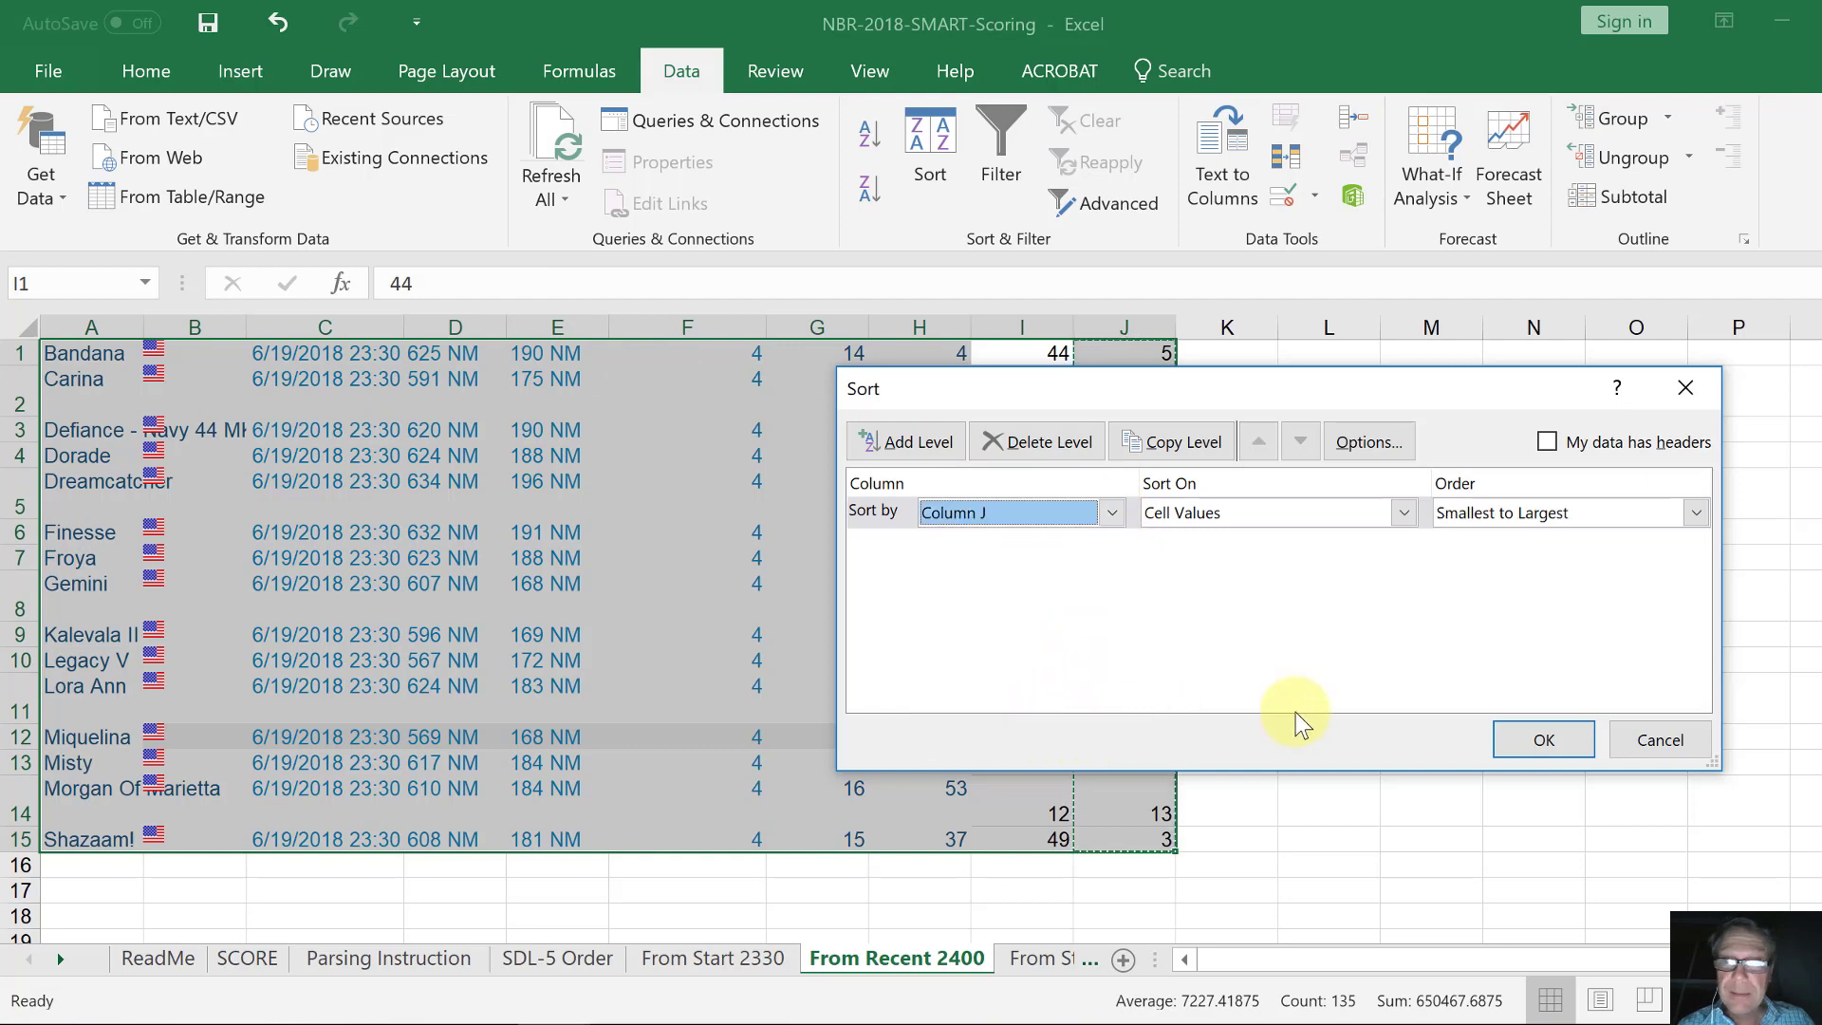
{"action": "left_click", "coordinate": [1544, 740]}
Copy the days, hours, minutes and seconds in F1:I15 of the sorted From Recent 2400 sheet.
{"action": "left_click", "coordinate": [757, 362]}
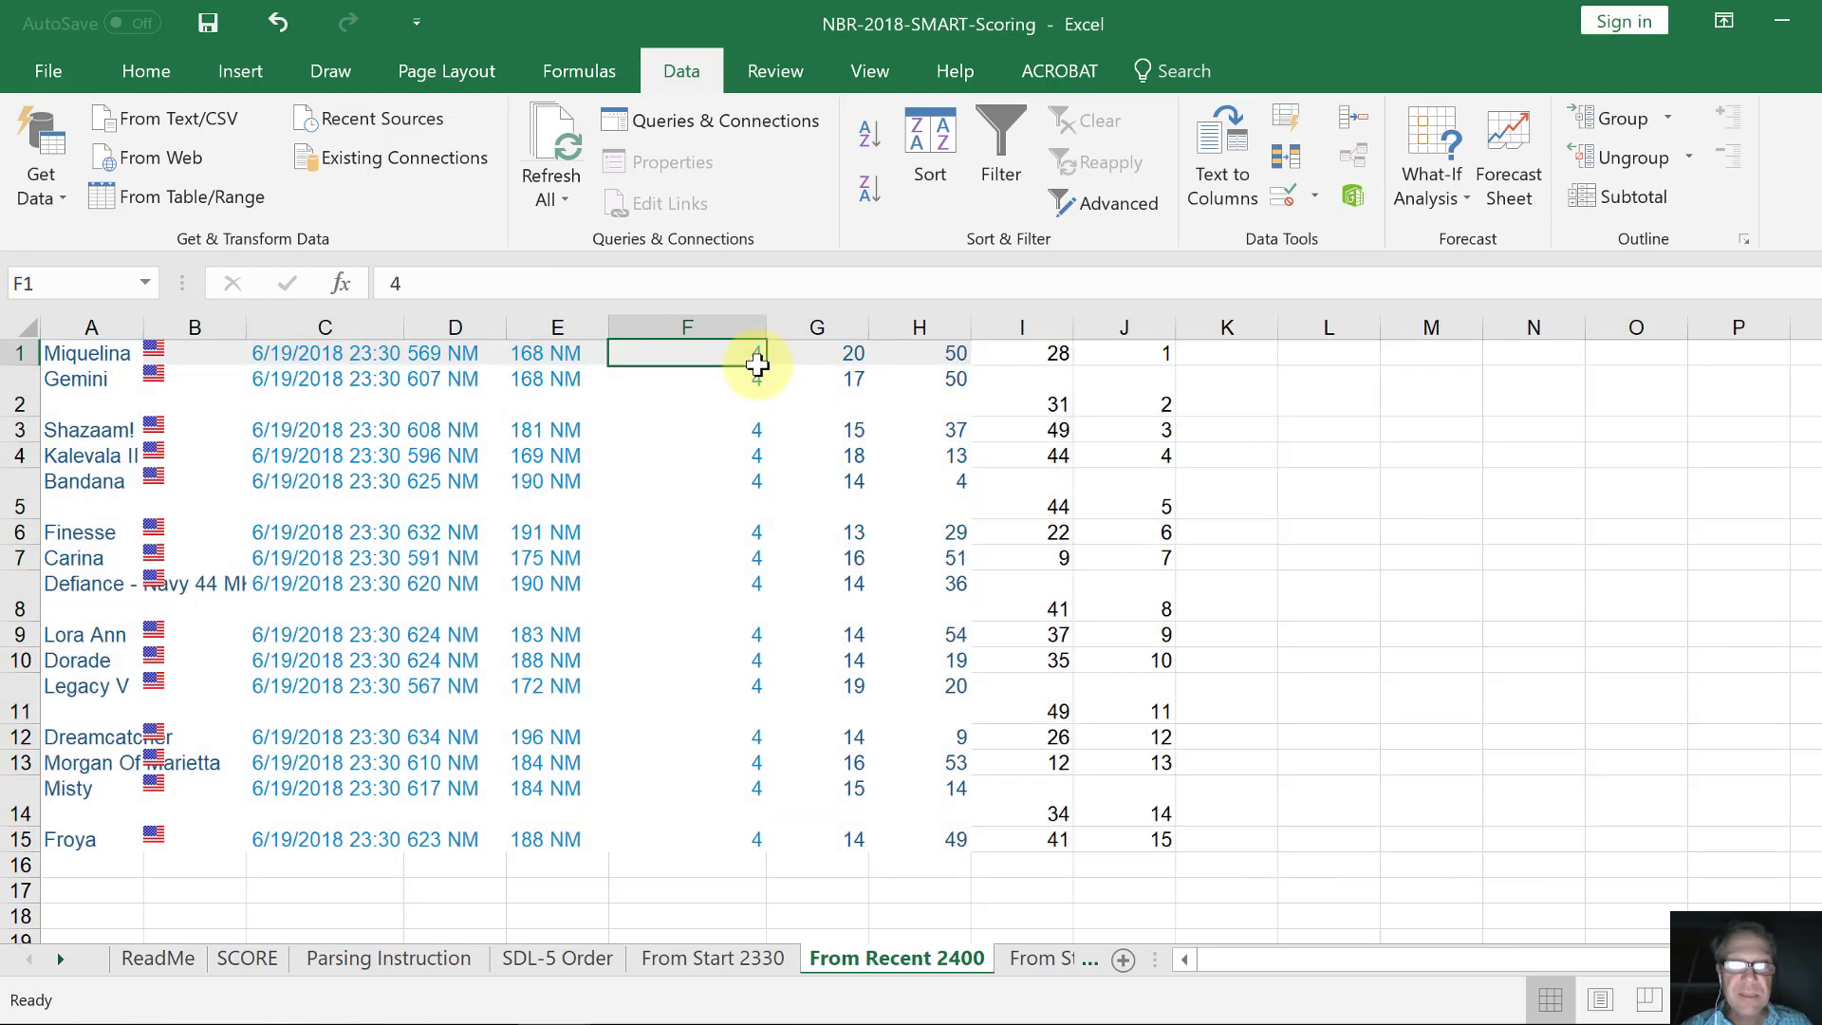
{"action": "key", "text": "shift+Right"}
{"action": "key", "text": "shift+Right"}
{"action": "key", "text": "shift+Right"}
{"action": "key", "text": "shift+Down"}
{"action": "key", "text": "shift+Down"}
{"action": "key", "text": "shift+Down"}
{"action": "key", "text": "shift+Down"}
{"action": "key", "text": "shift+Down"}
{"action": "key", "text": "shift+Down"}
{"action": "key", "text": "shift+Down"}
{"action": "key", "text": "shift+Down"}
{"action": "key", "text": "shift+Down"}
{"action": "key", "text": "shift+Down"}
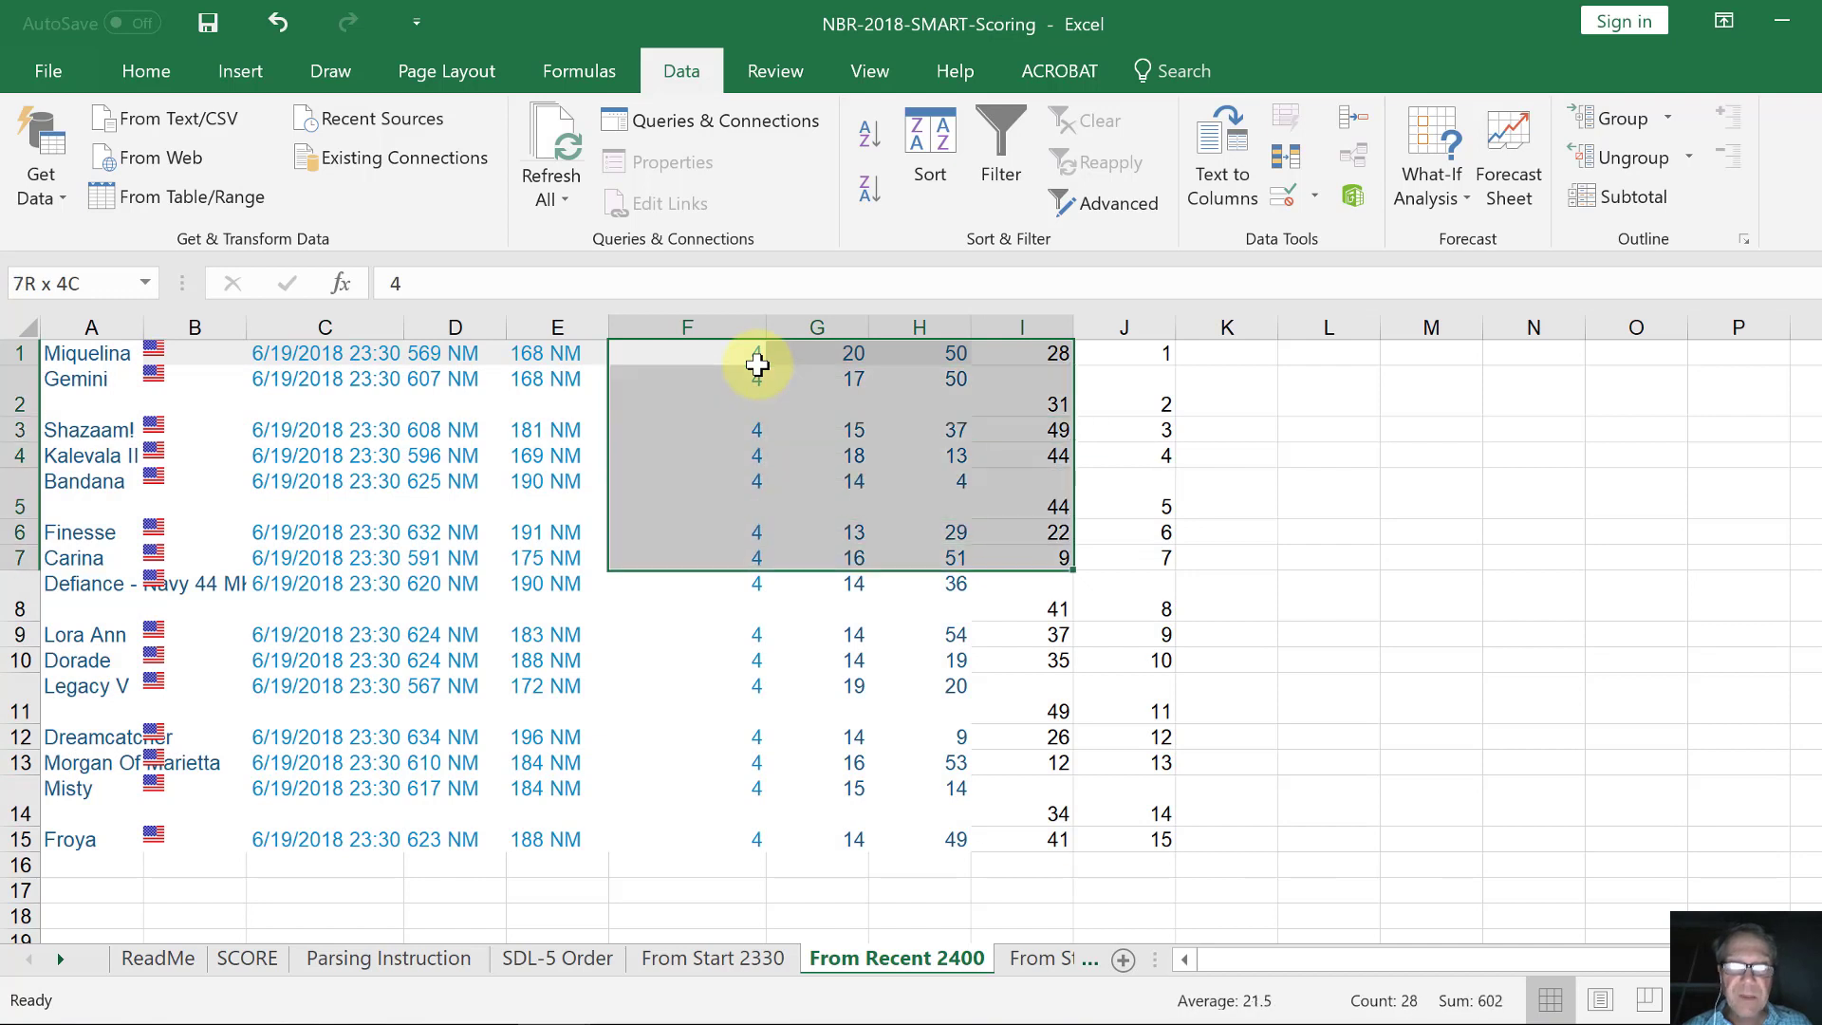
{"action": "key", "text": "shift+Down"}
{"action": "key", "text": "shift+Down"}
{"action": "key", "text": "shift+Down"}
{"action": "key", "text": "shift+Down"}
{"action": "key", "text": "ctrl+c"}
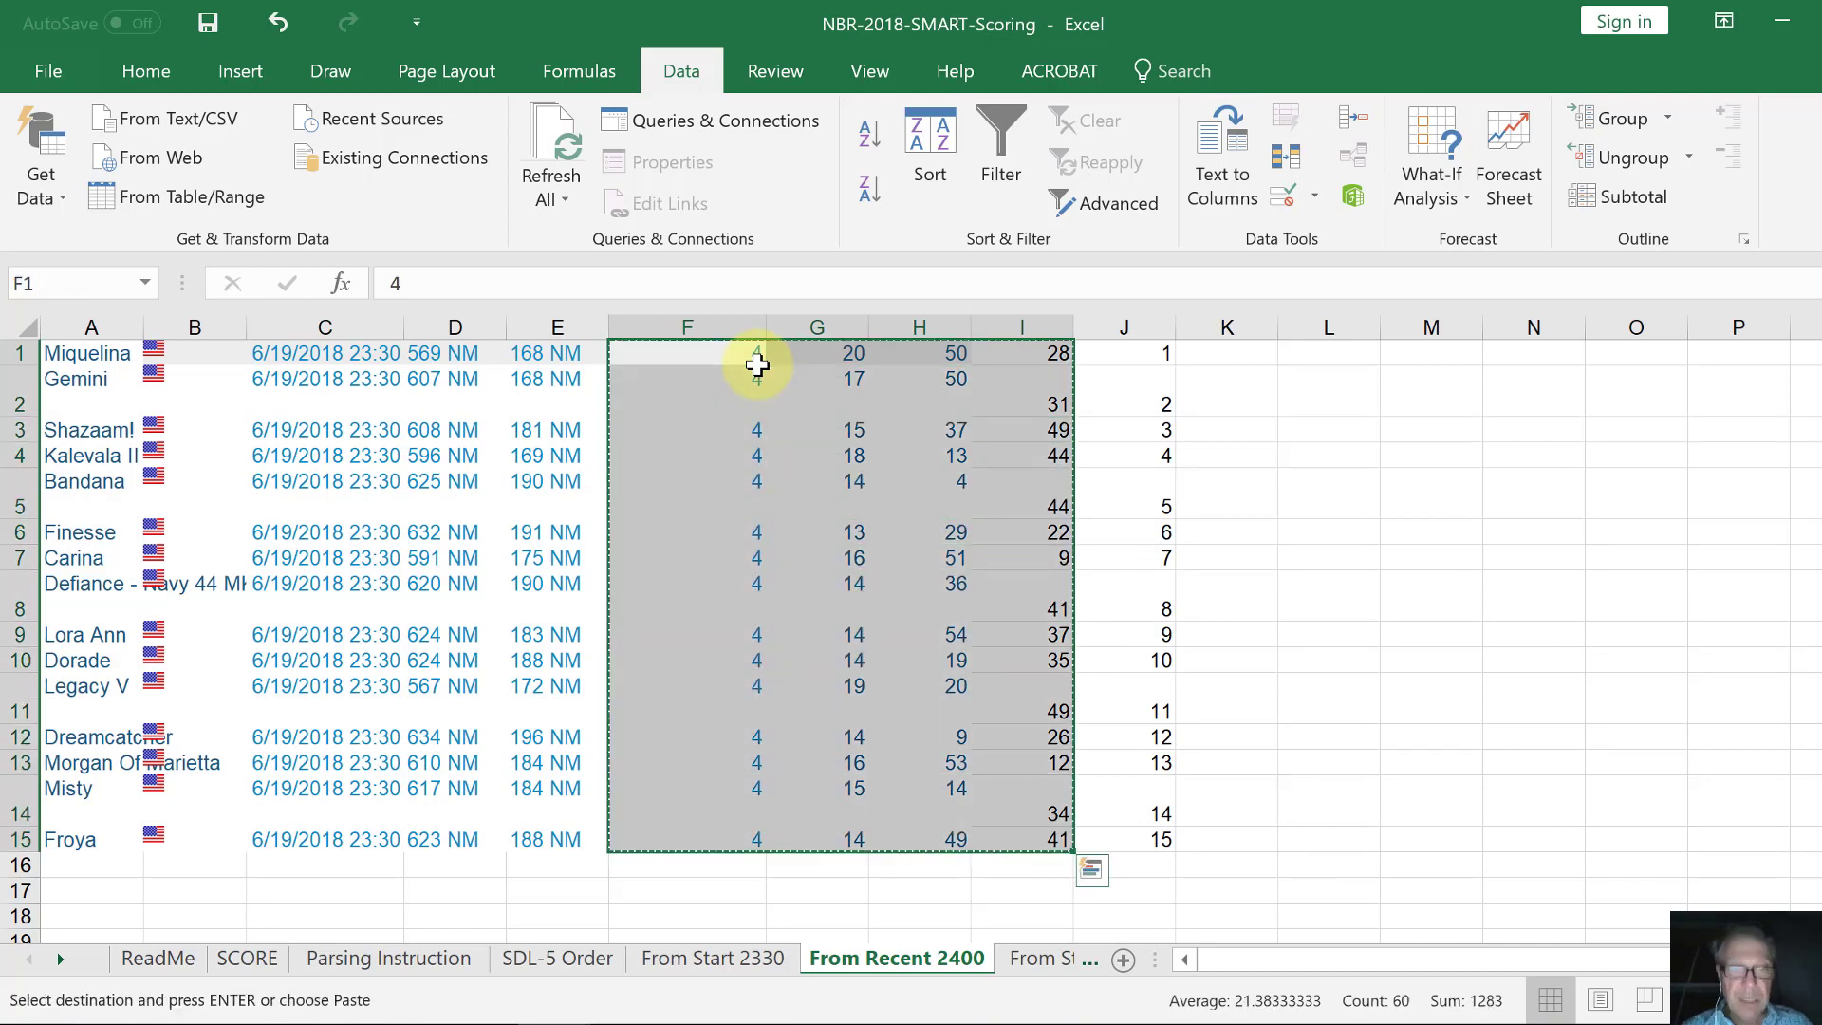
Paste the copied times as values into the class 5 Finish Time block on the SCORE sheet, starting at AA46.
{"action": "left_click", "coordinate": [253, 960]}
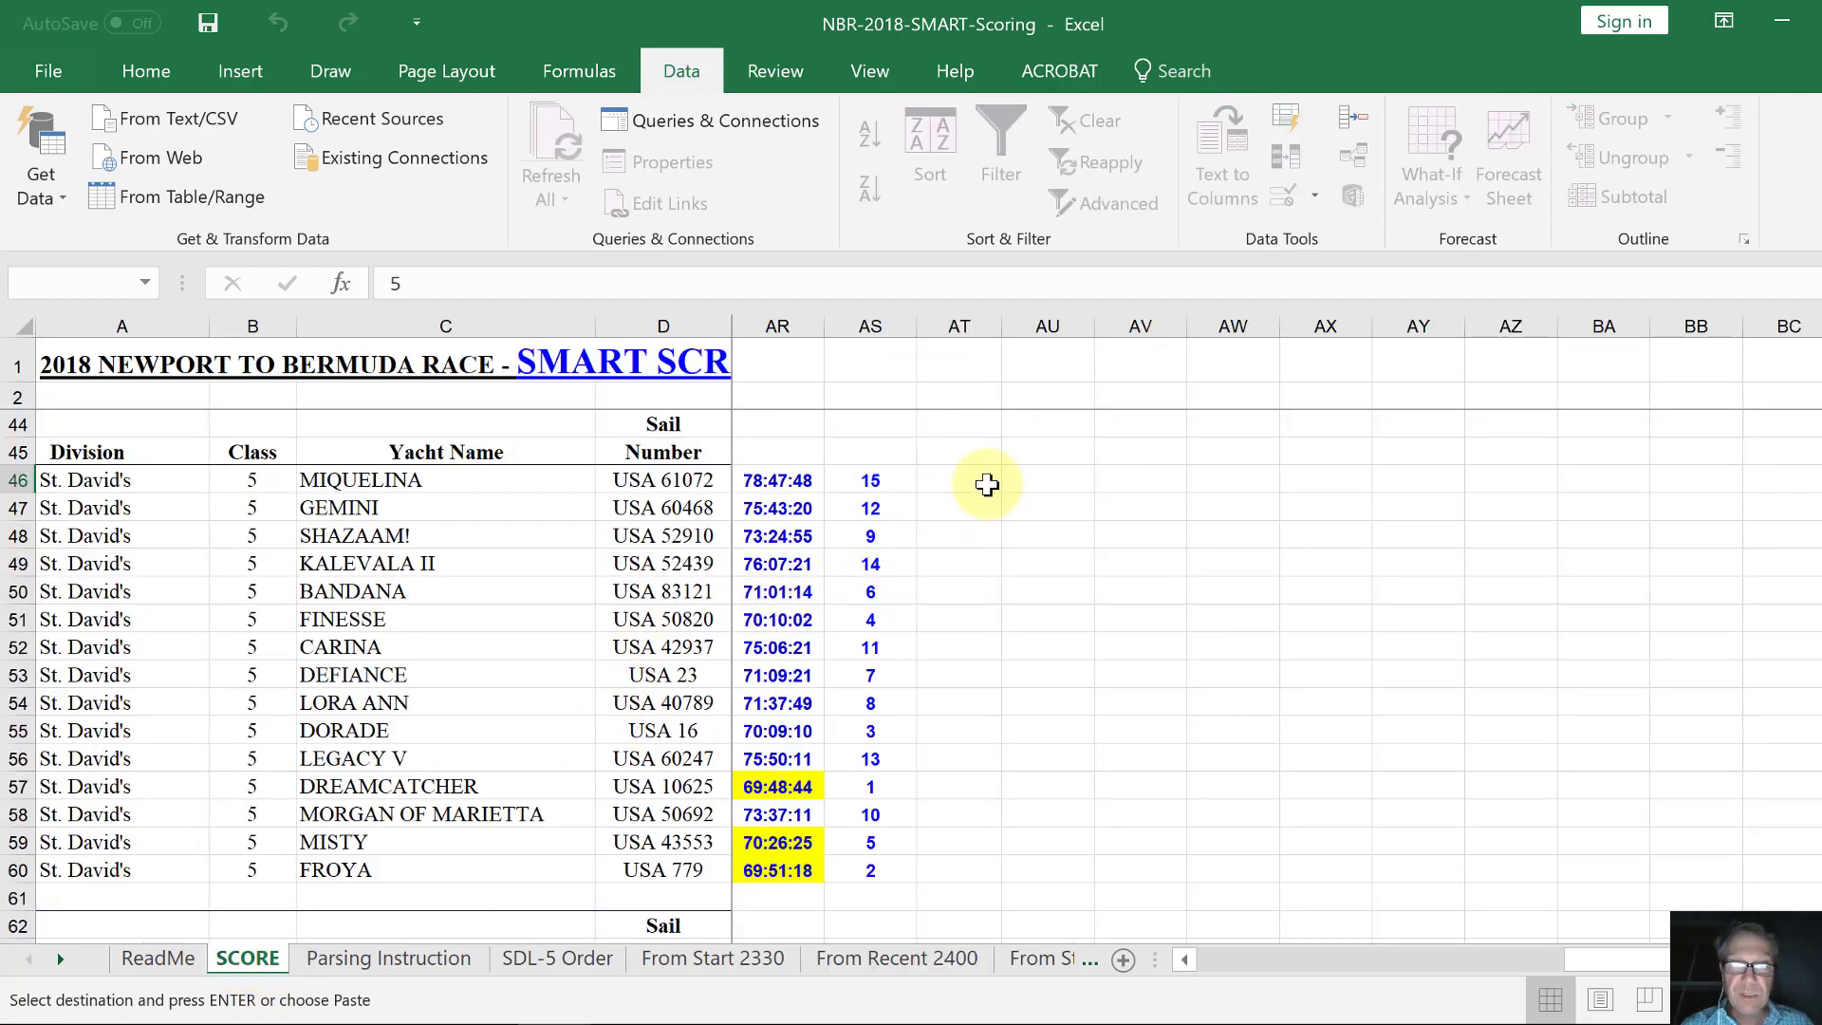
{"action": "left_click", "coordinate": [987, 484]}
{"action": "key", "text": "Left"}
{"action": "key", "text": "Left"}
{"action": "key", "text": "Left"}
{"action": "key", "text": "Left"}
{"action": "key", "text": "Left"}
{"action": "key", "text": "Left"}
{"action": "key", "text": "Left"}
{"action": "key", "text": "Left"}
{"action": "key", "text": "Left"}
{"action": "key", "text": "Left"}
{"action": "key", "text": "Left"}
{"action": "key", "text": "Left"}
{"action": "key", "text": "Left"}
{"action": "key", "text": "Left"}
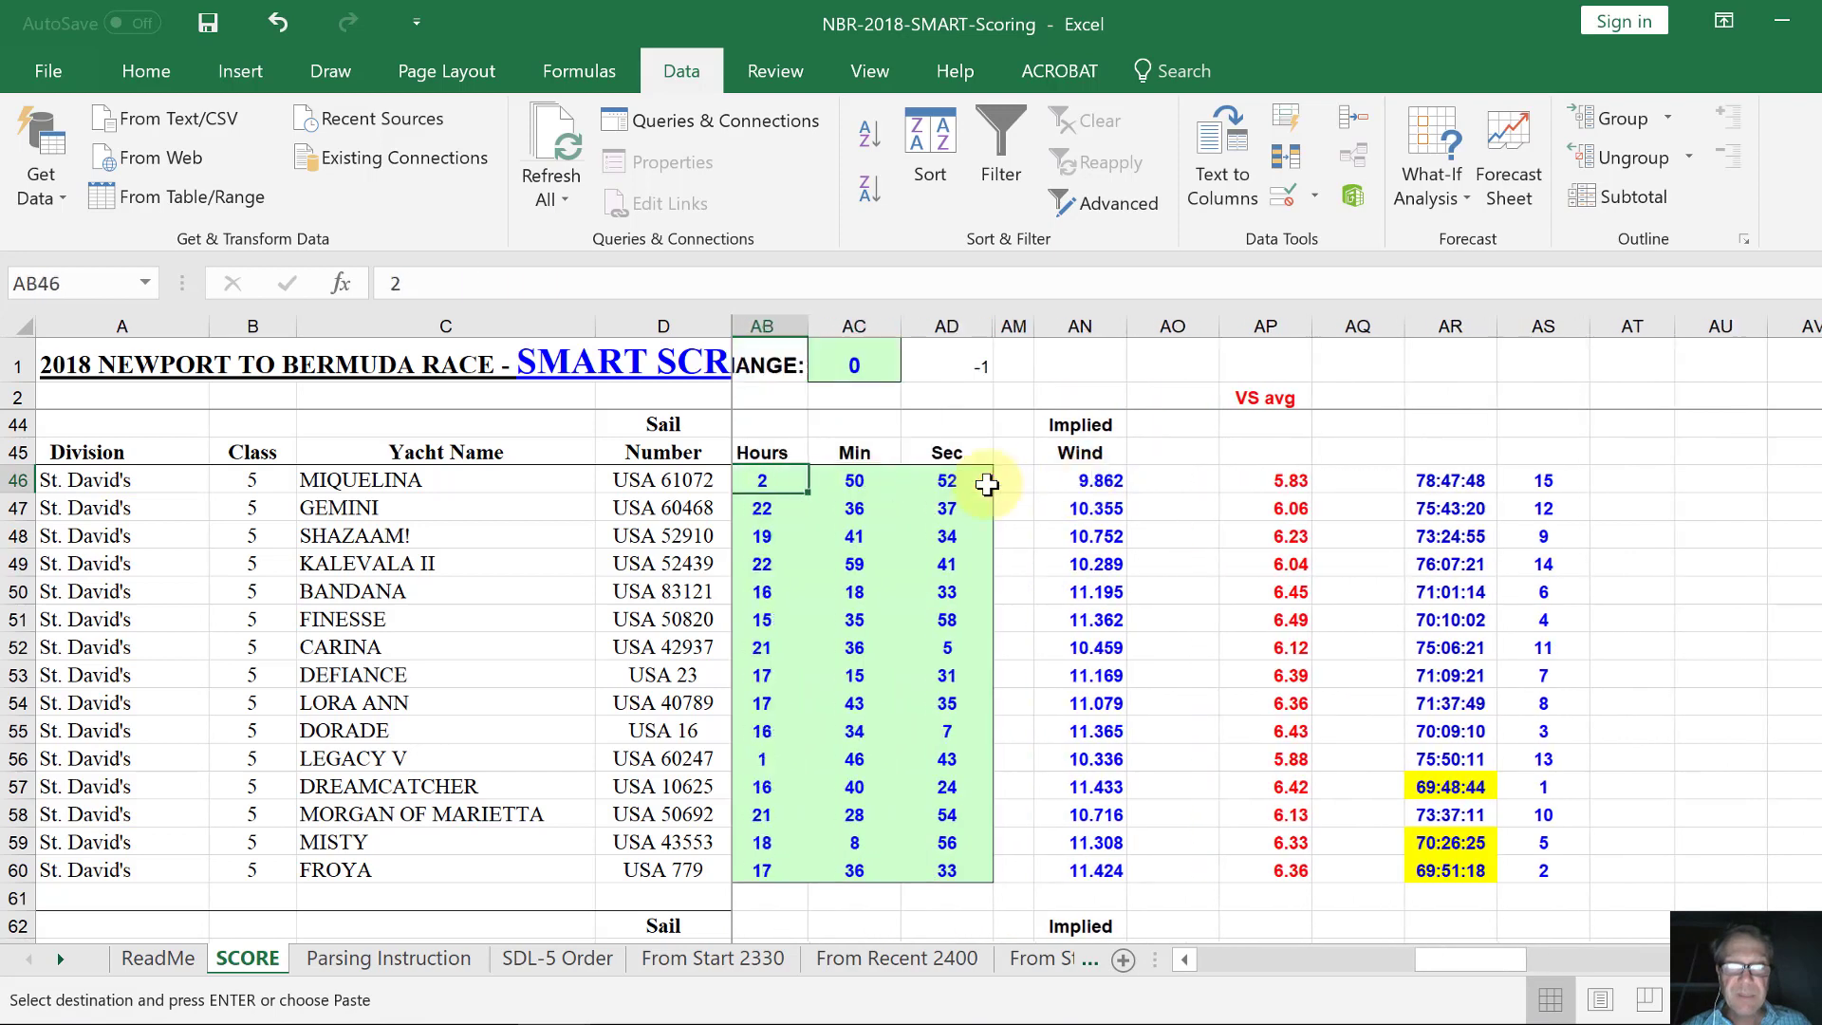
{"action": "key", "text": "Left"}
{"action": "key", "text": "Right"}
{"action": "key", "text": "Right"}
{"action": "key", "text": "Right"}
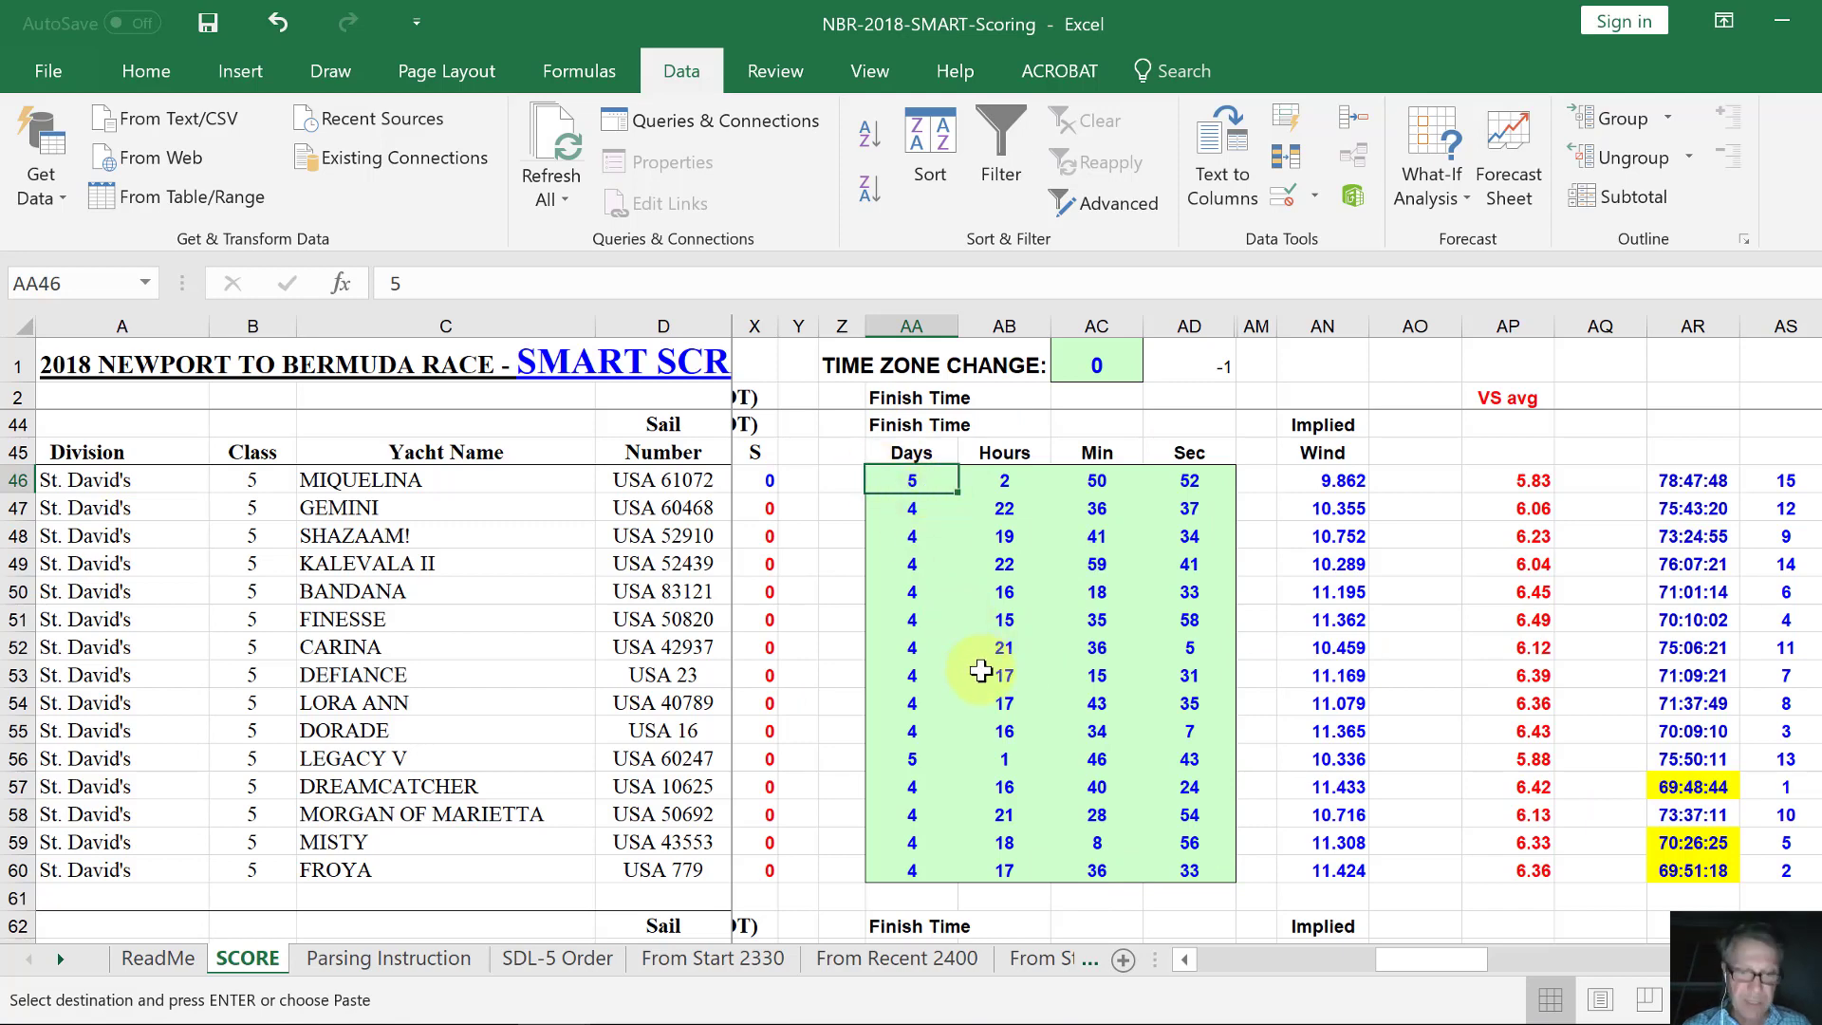
{"action": "key", "text": "alt+h"}
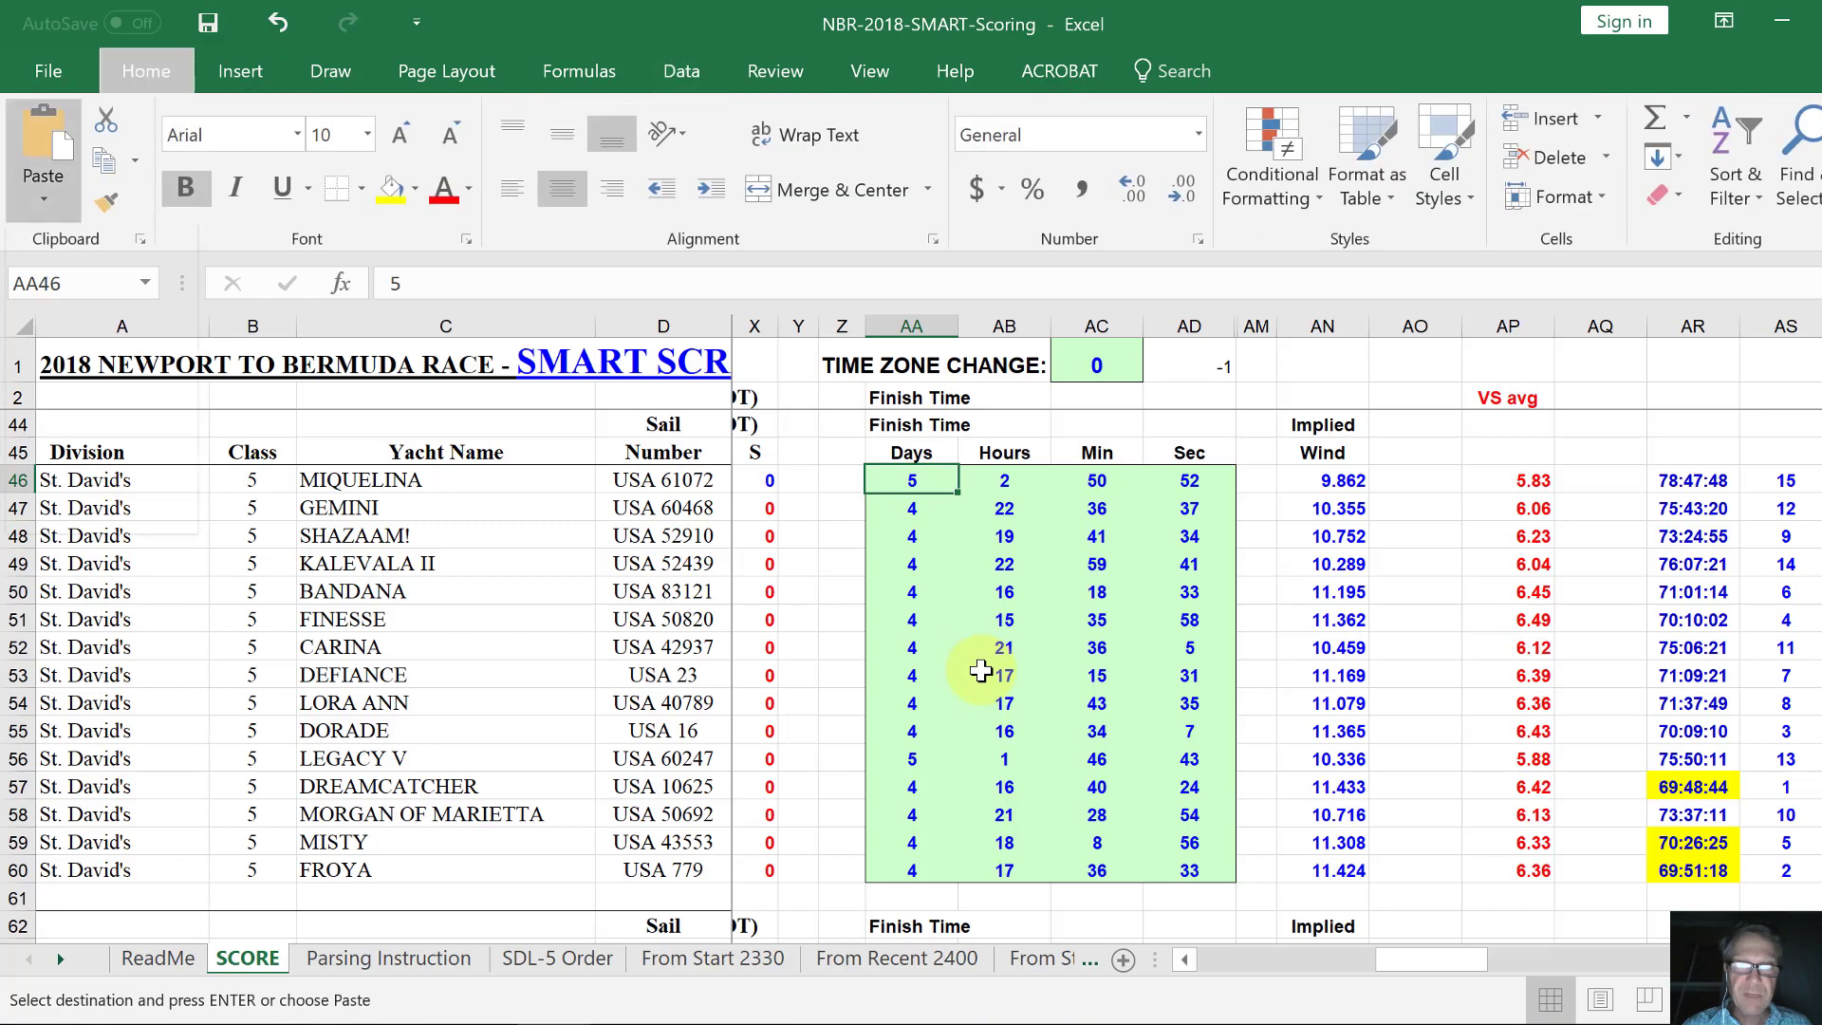
{"action": "key", "text": "v"}
{"action": "key", "text": "v"}
{"action": "key", "text": "Left"}
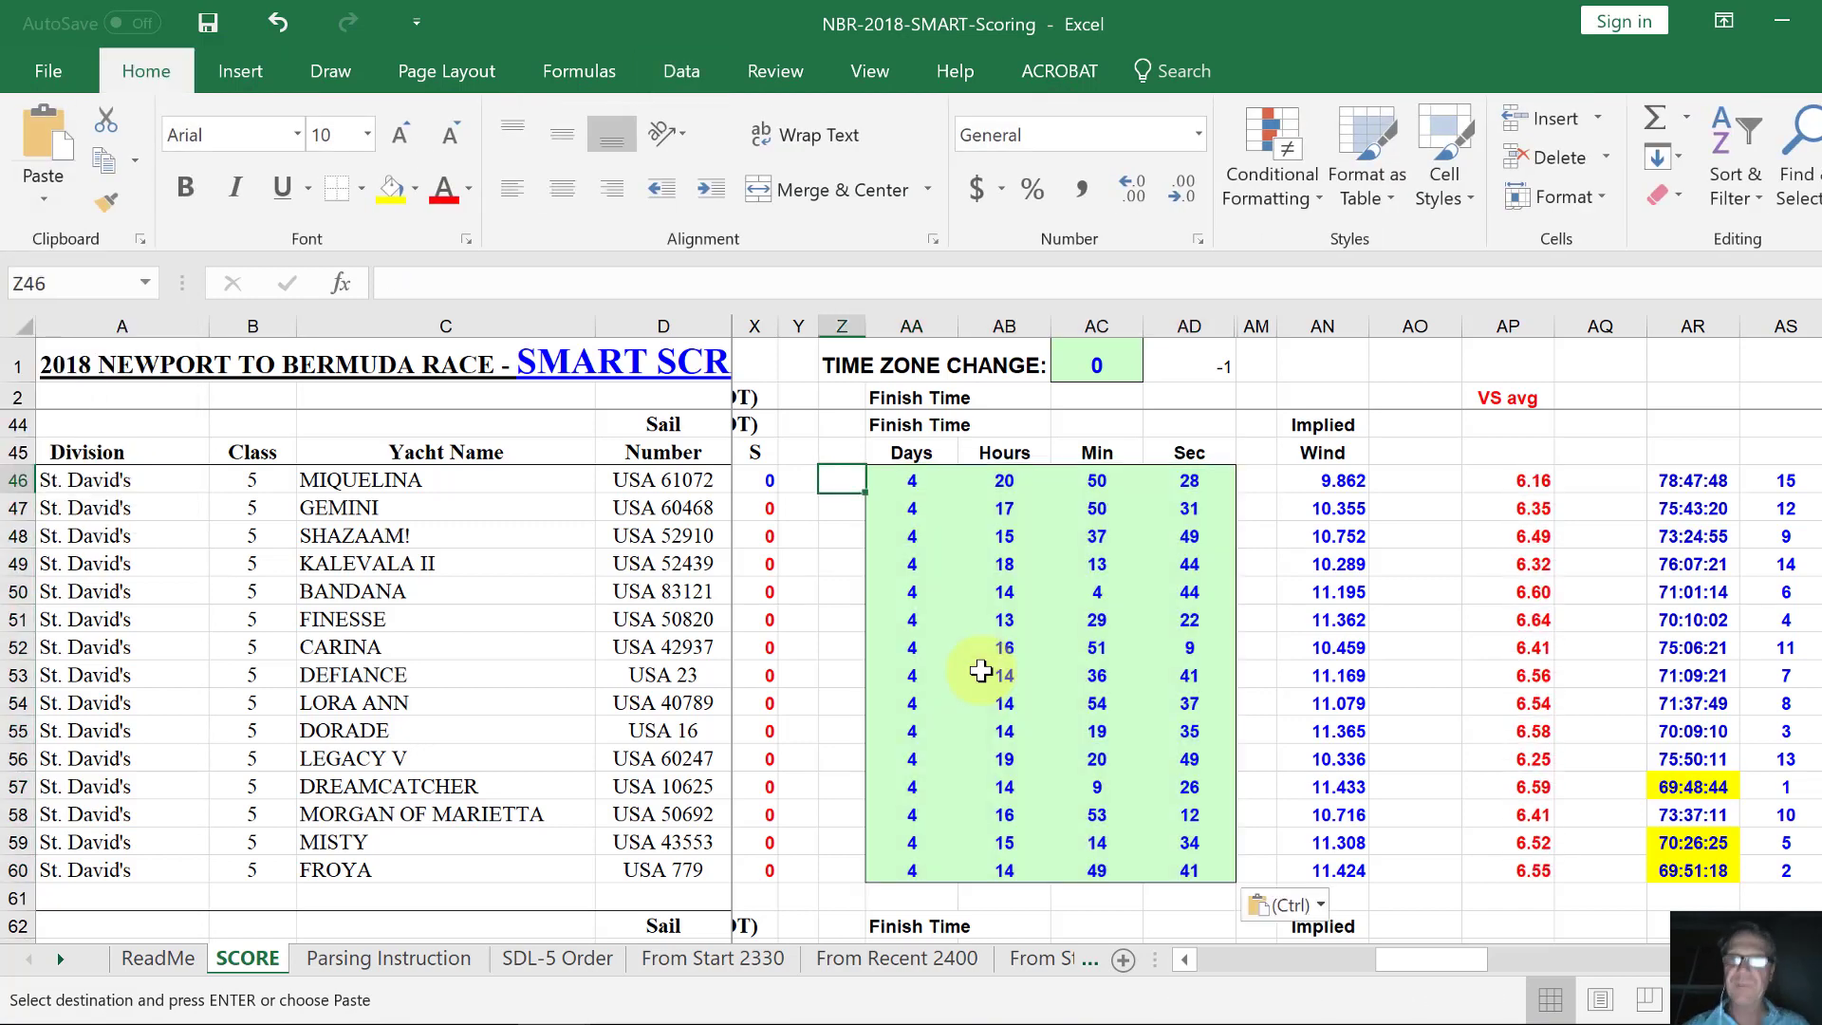
{"action": "key", "text": "Right"}
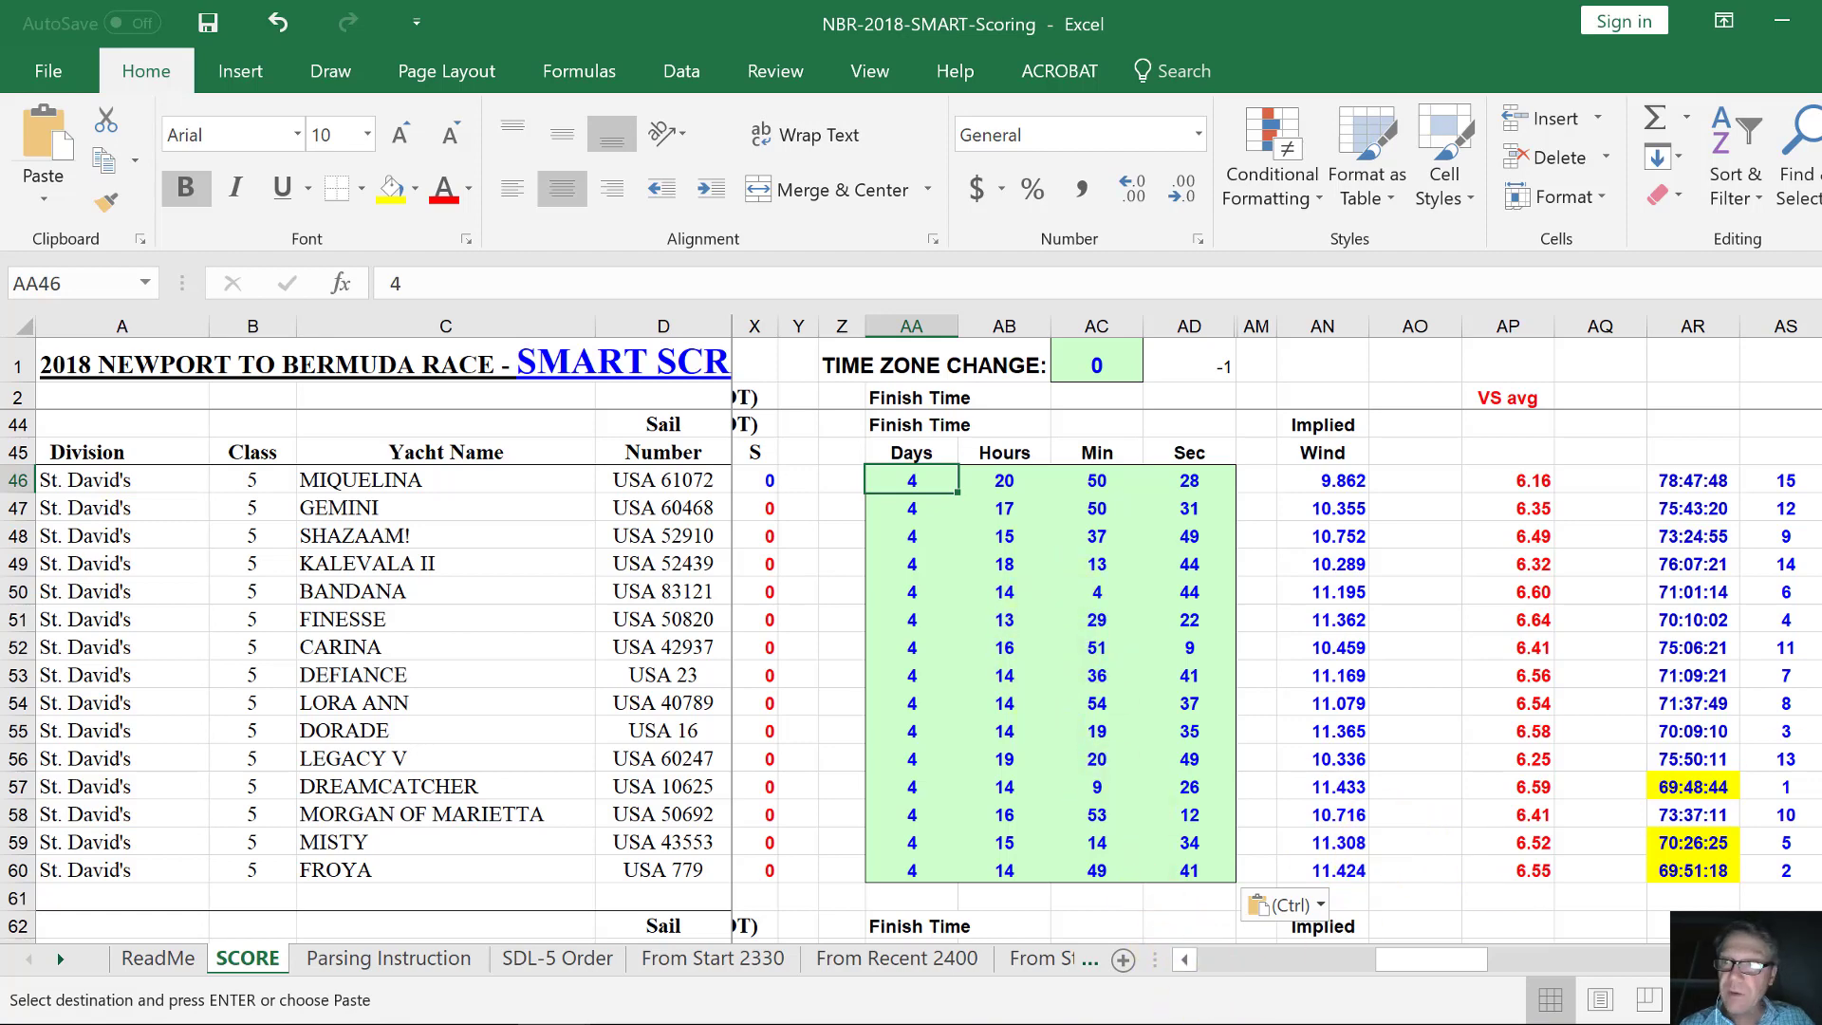
Run Perf Curve Scoring on the SCORE sheet with the pasted finish times.
{"action": "scroll", "coordinate": [911, 674], "scroll_direction": "up", "scroll_amount": 1}
{"action": "scroll", "coordinate": [1440, 801], "scroll_direction": "up", "scroll_amount": 2}
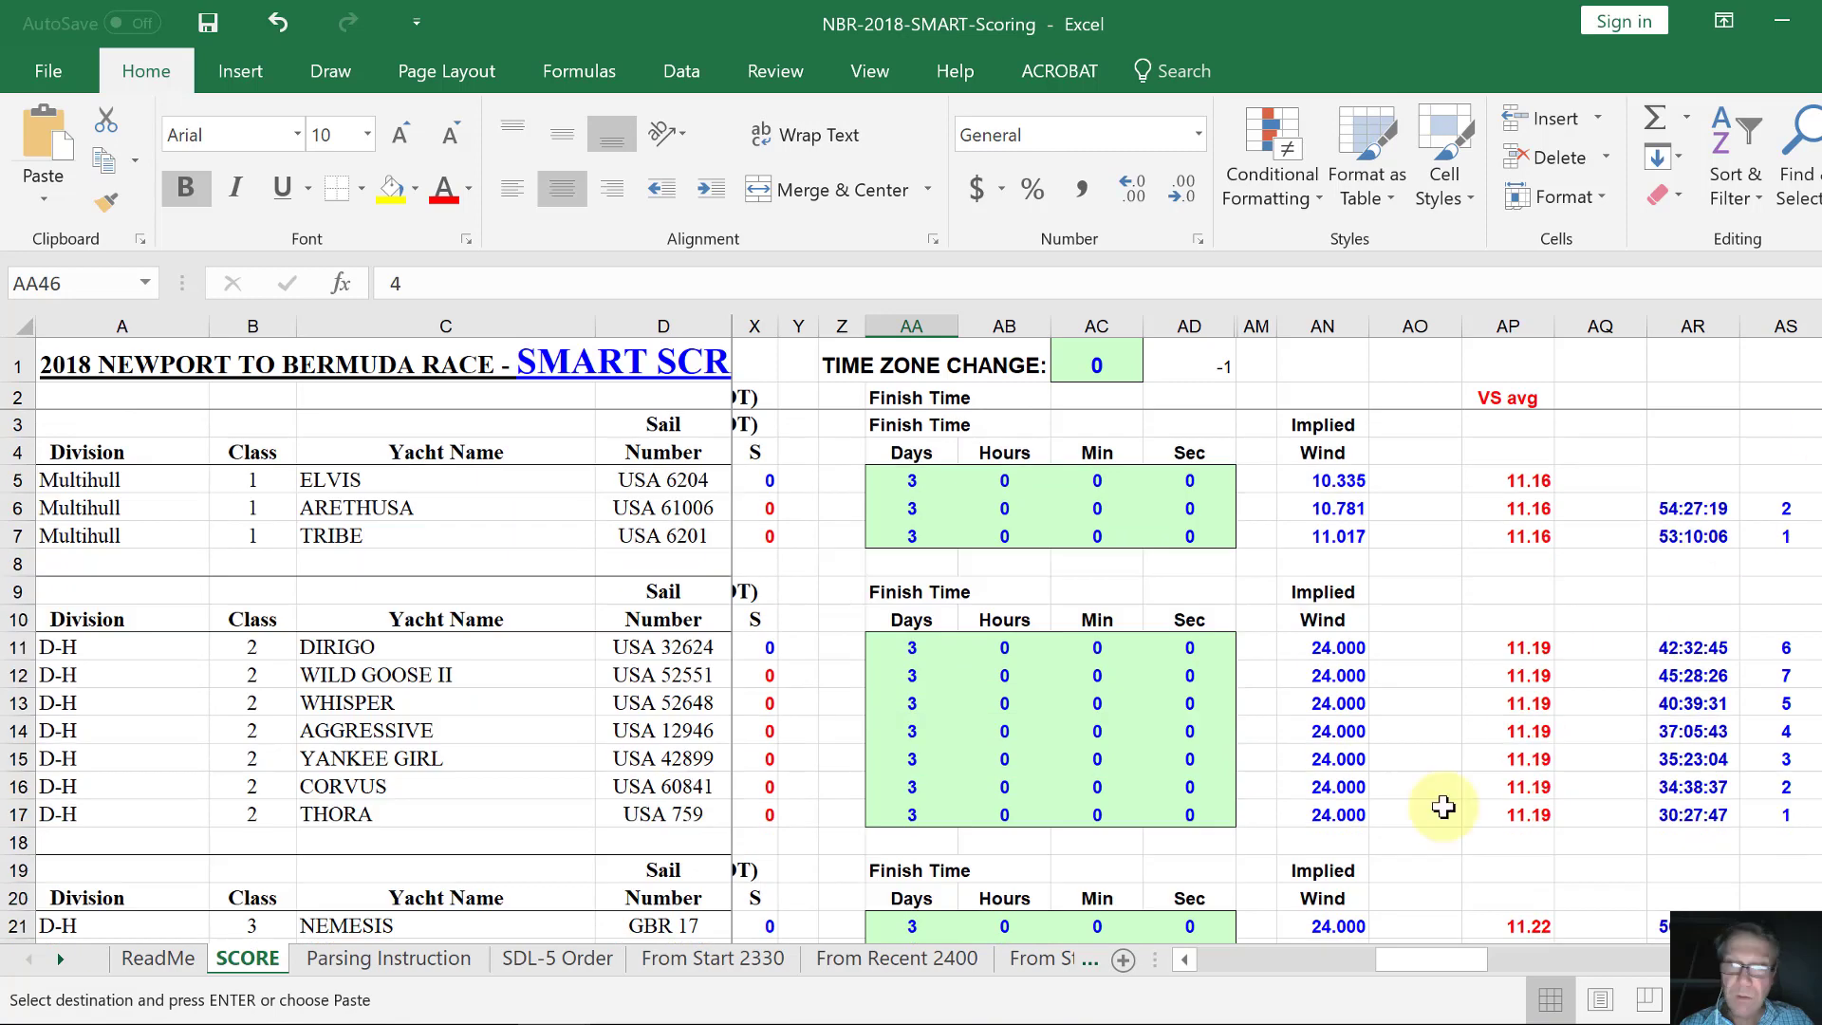
{"action": "left_click", "coordinate": [1232, 960]}
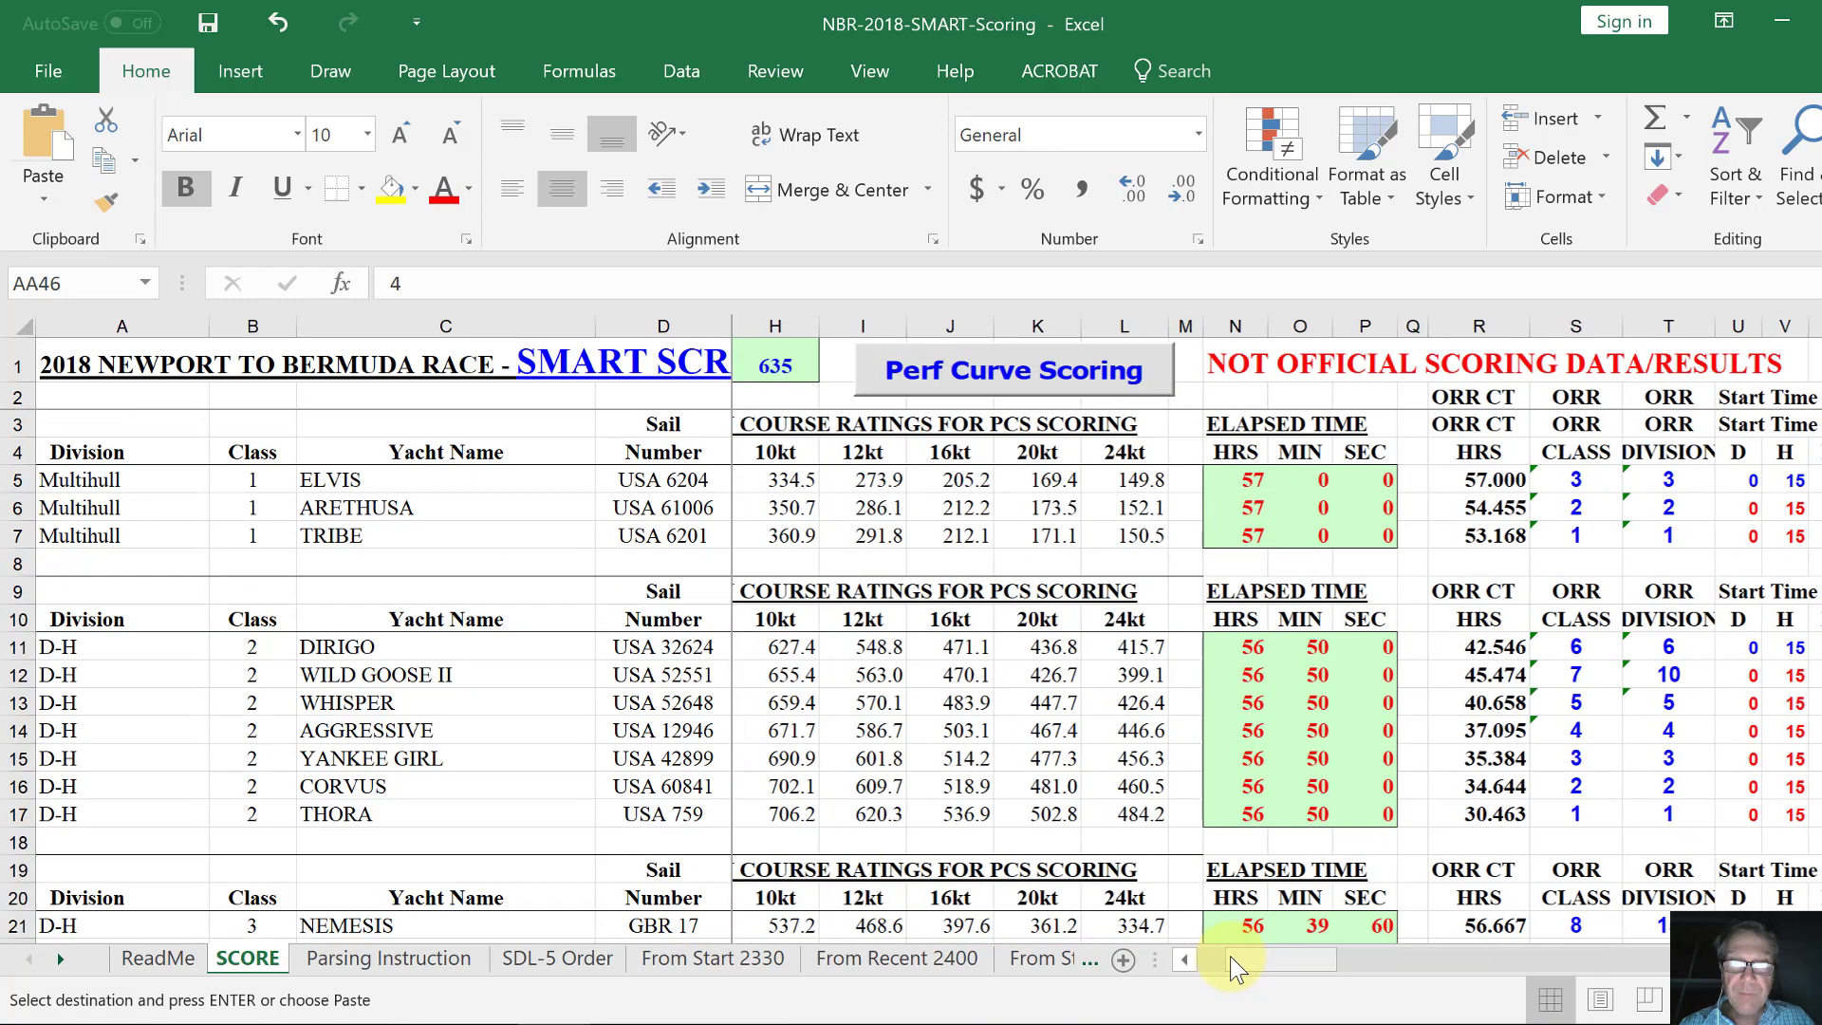
{"action": "left_click", "coordinate": [1032, 377]}
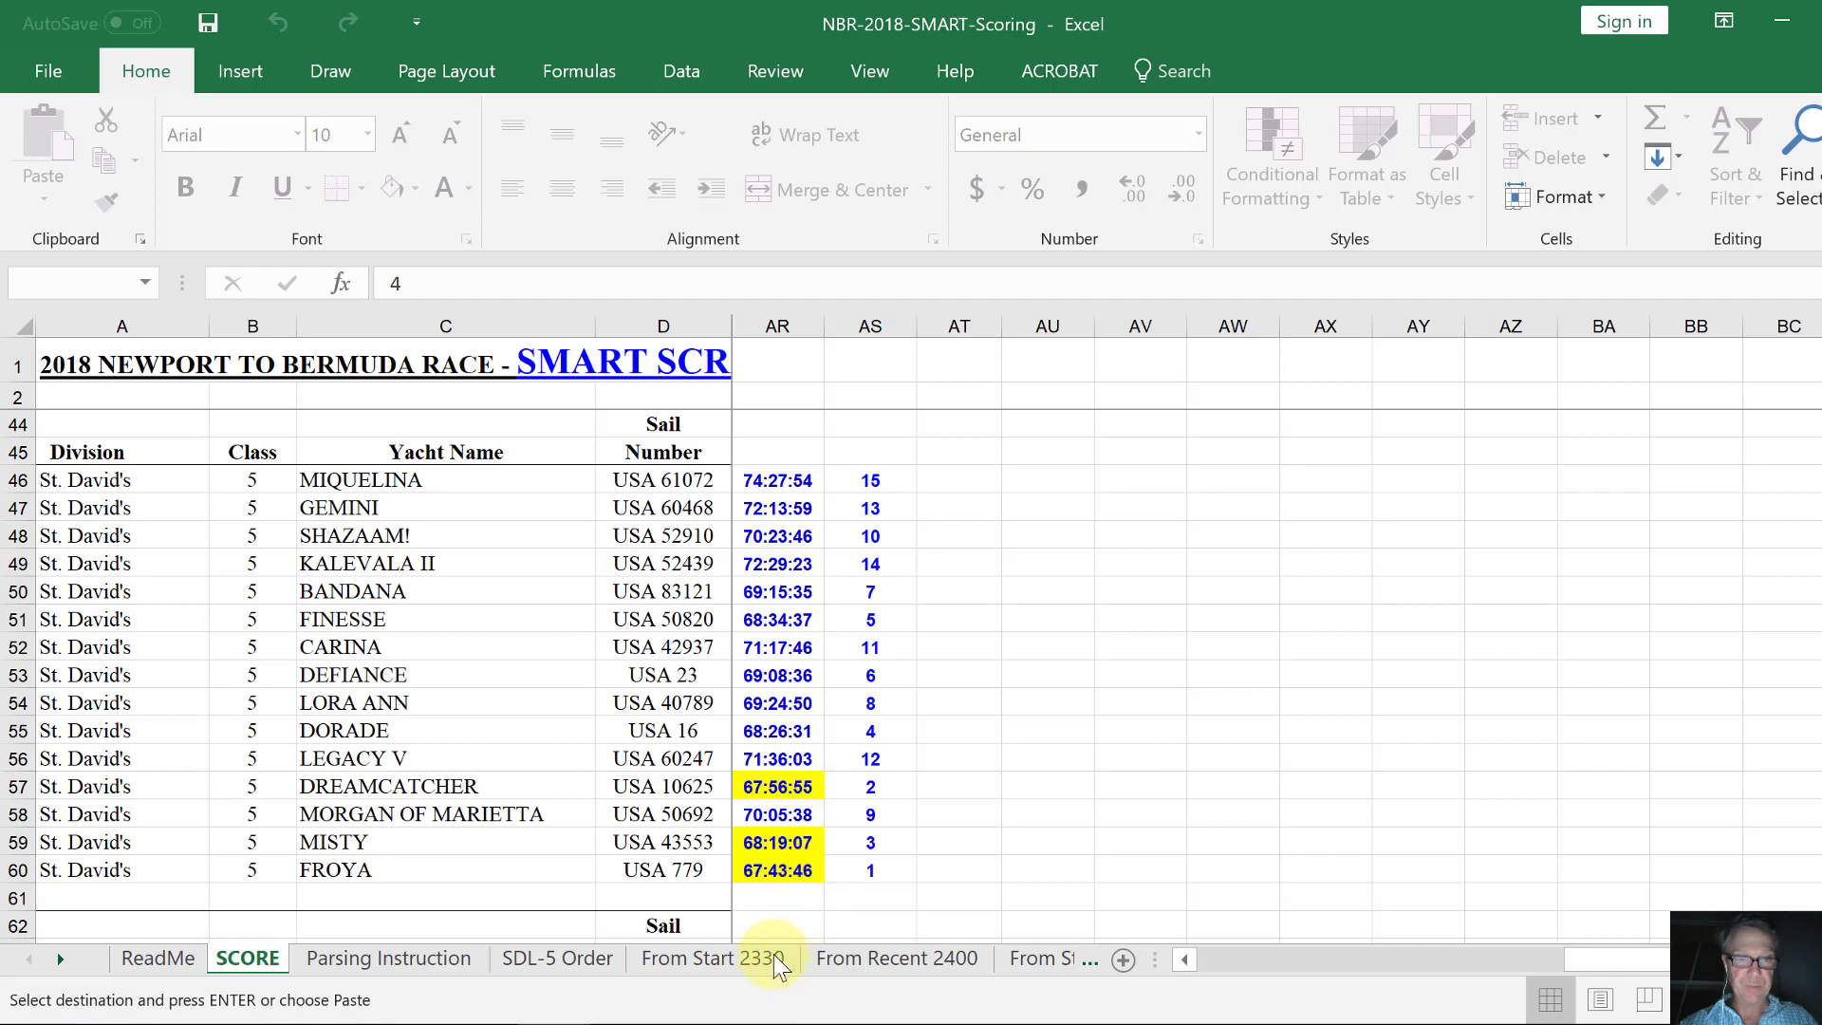
Switch to Screen Commenter, grab a new capture of the class 5 results table and copy it to the clipboard.
{"action": "left_click", "coordinate": [1123, 1013]}
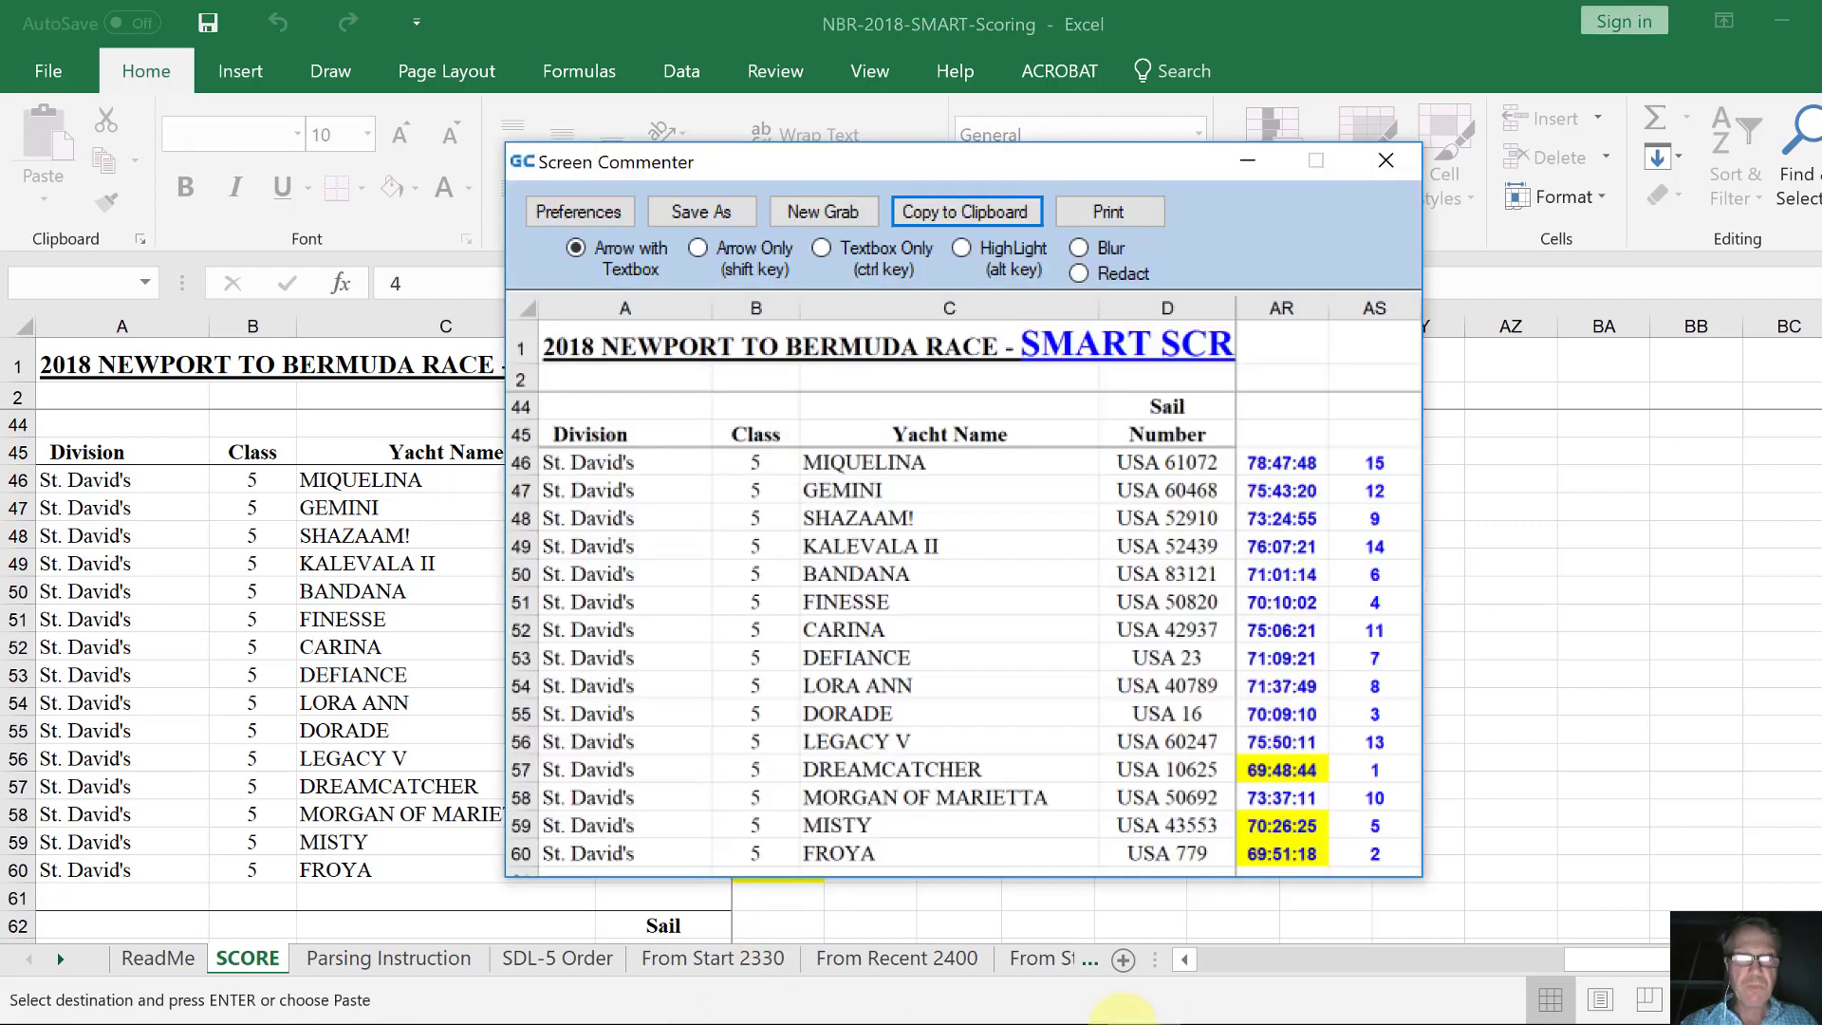
{"action": "left_click", "coordinate": [823, 210]}
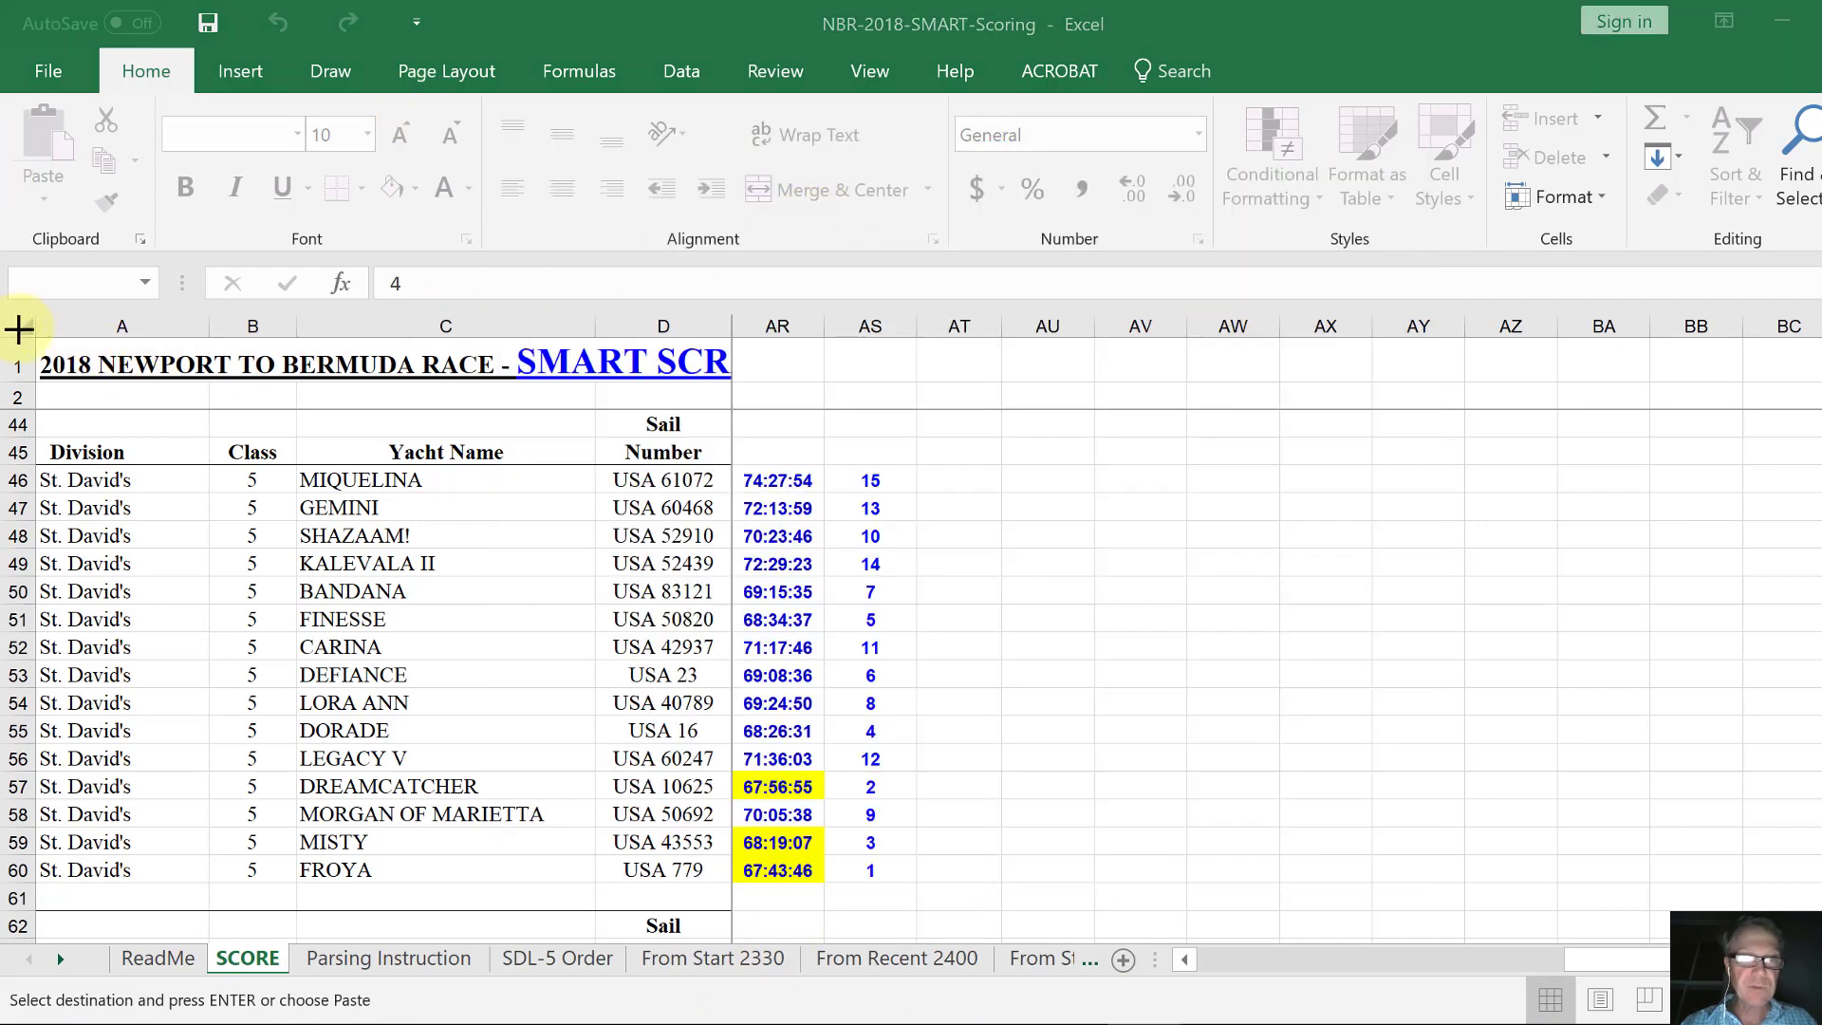
{"action": "left_click_drag", "start_coordinate": [19, 330], "coordinate": [928, 900]}
{"action": "left_click", "coordinate": [1006, 217]}
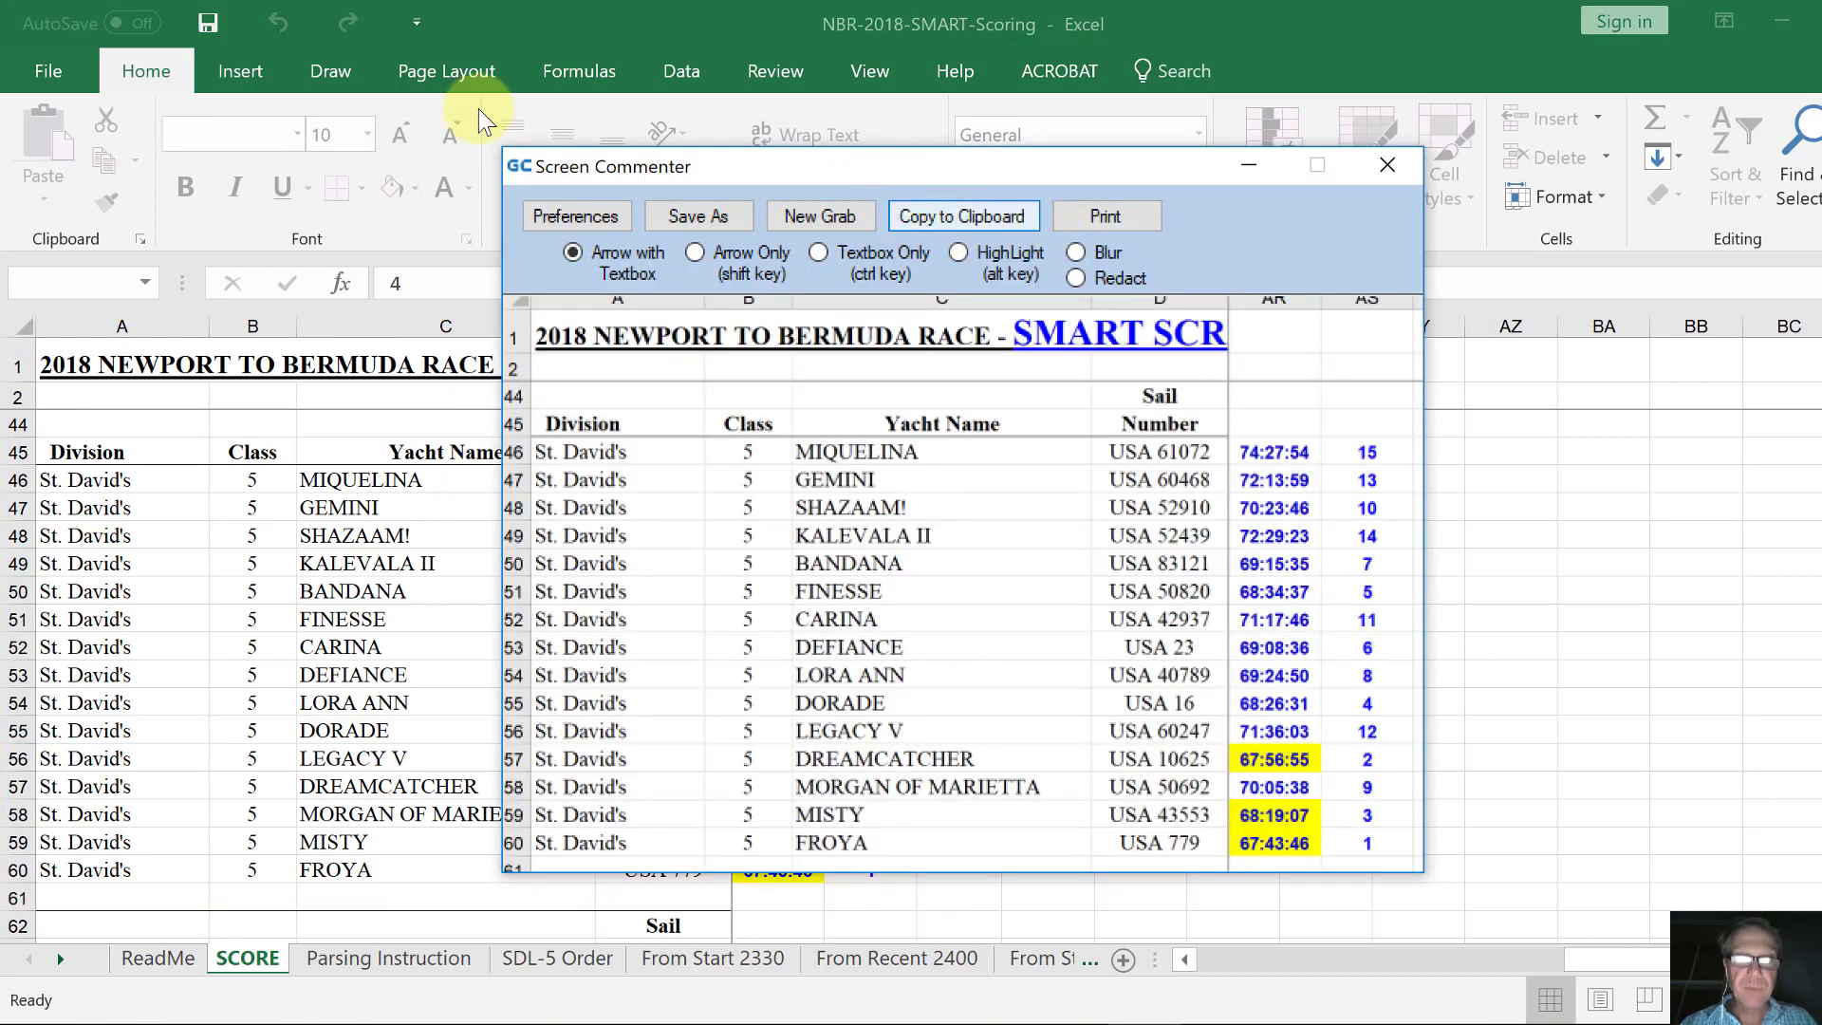
Switch to Chrome and show the sent "Re: Smart" Gmail message.
{"action": "key", "text": "alt+Tab"}
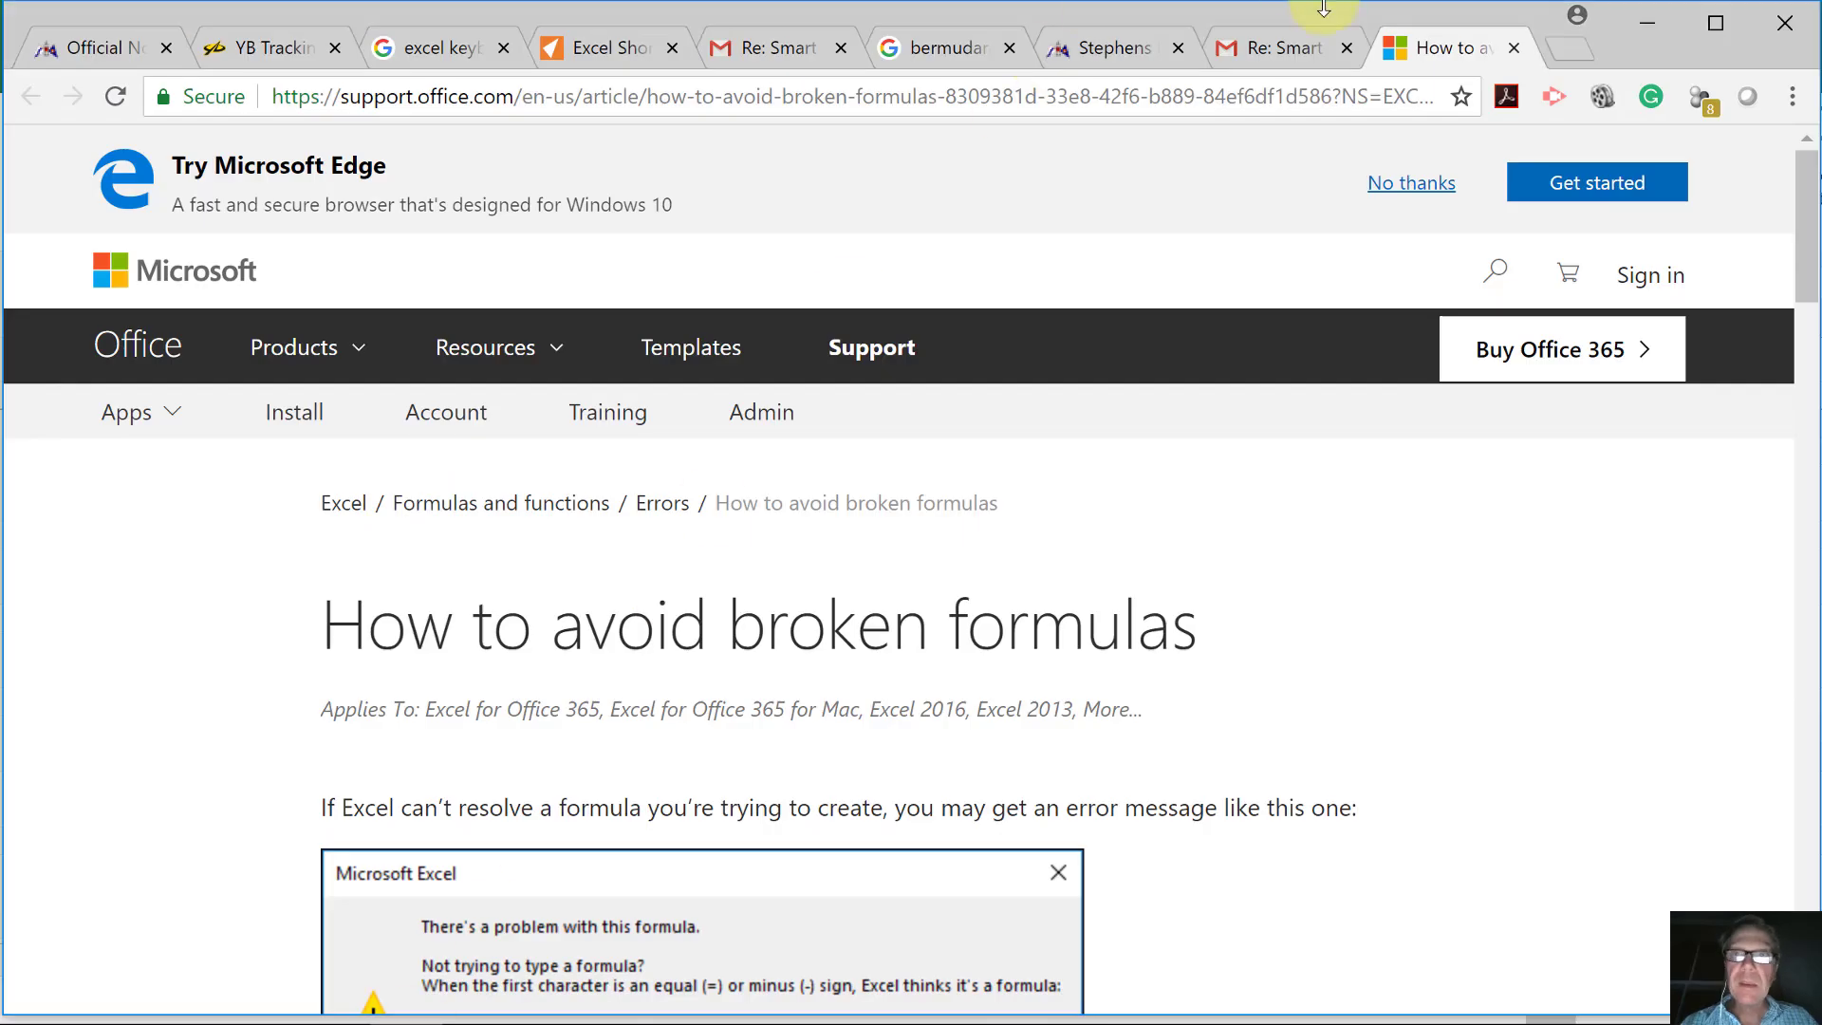
{"action": "left_click", "coordinate": [1309, 48]}
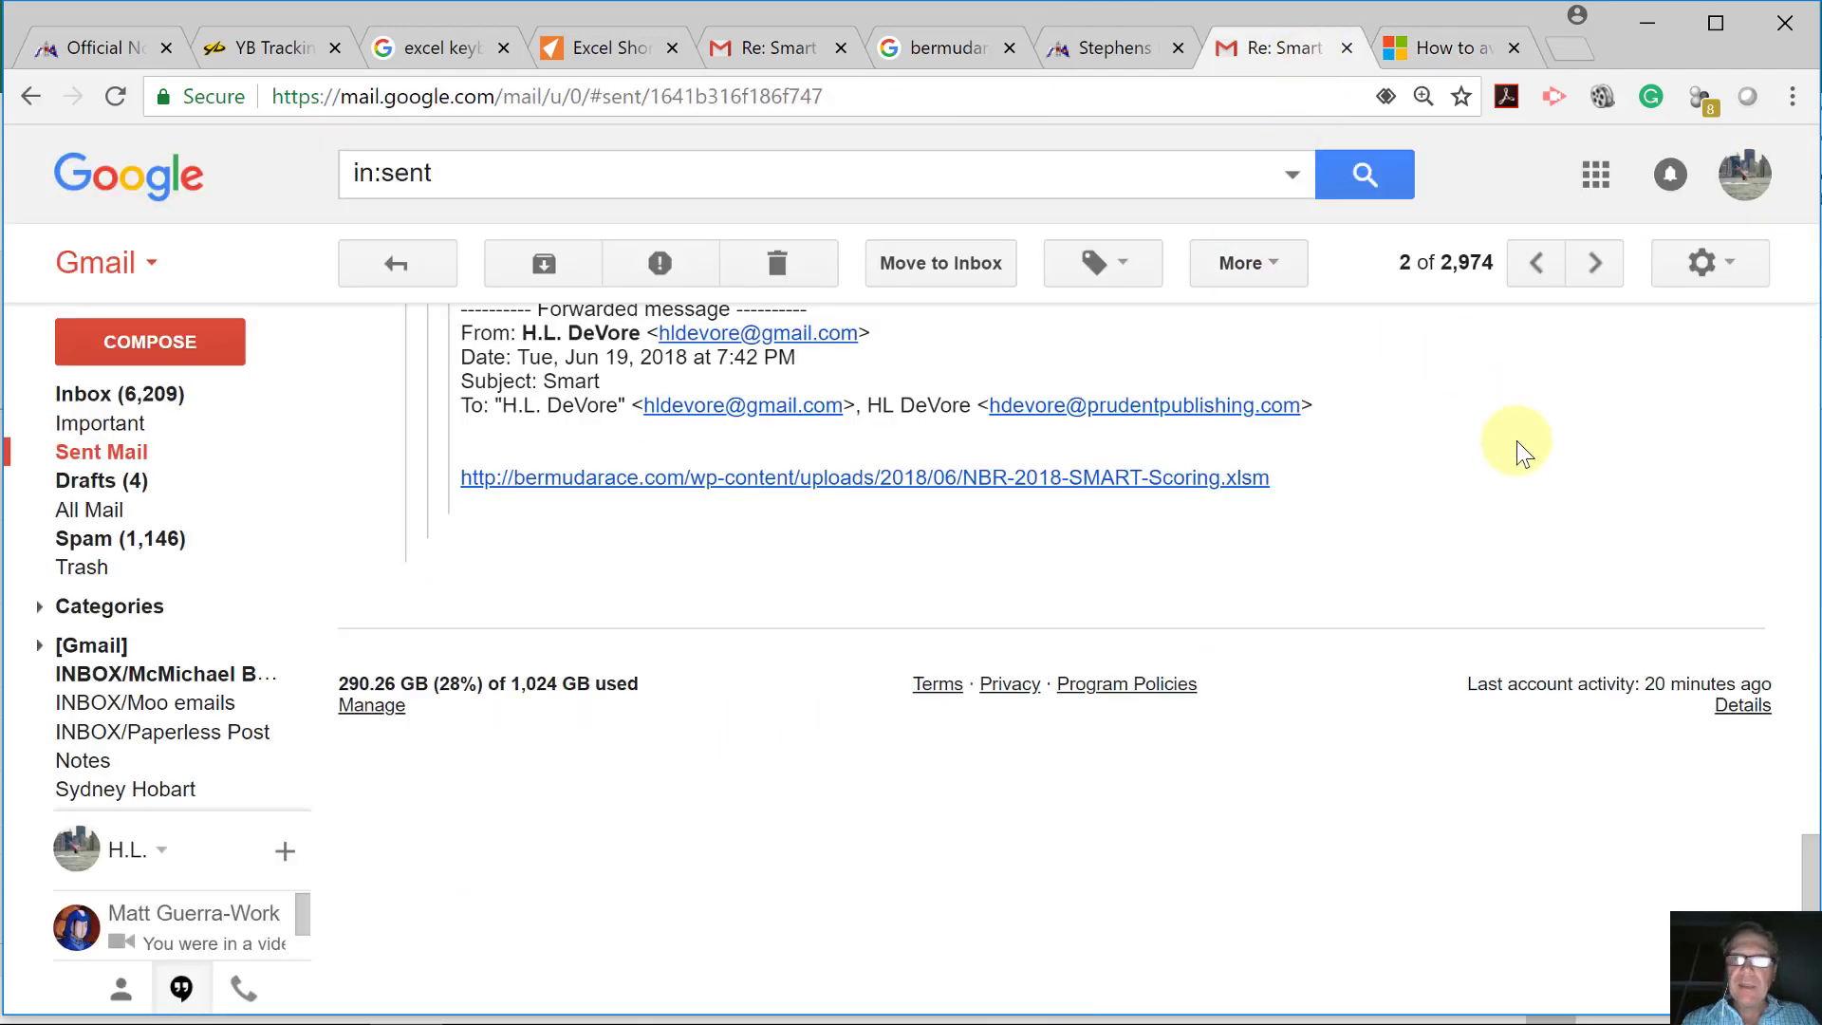
{"action": "scroll", "coordinate": [1518, 438], "scroll_direction": "up", "scroll_amount": 10}
{"action": "scroll", "coordinate": [1517, 439], "scroll_direction": "up", "scroll_amount": 2}
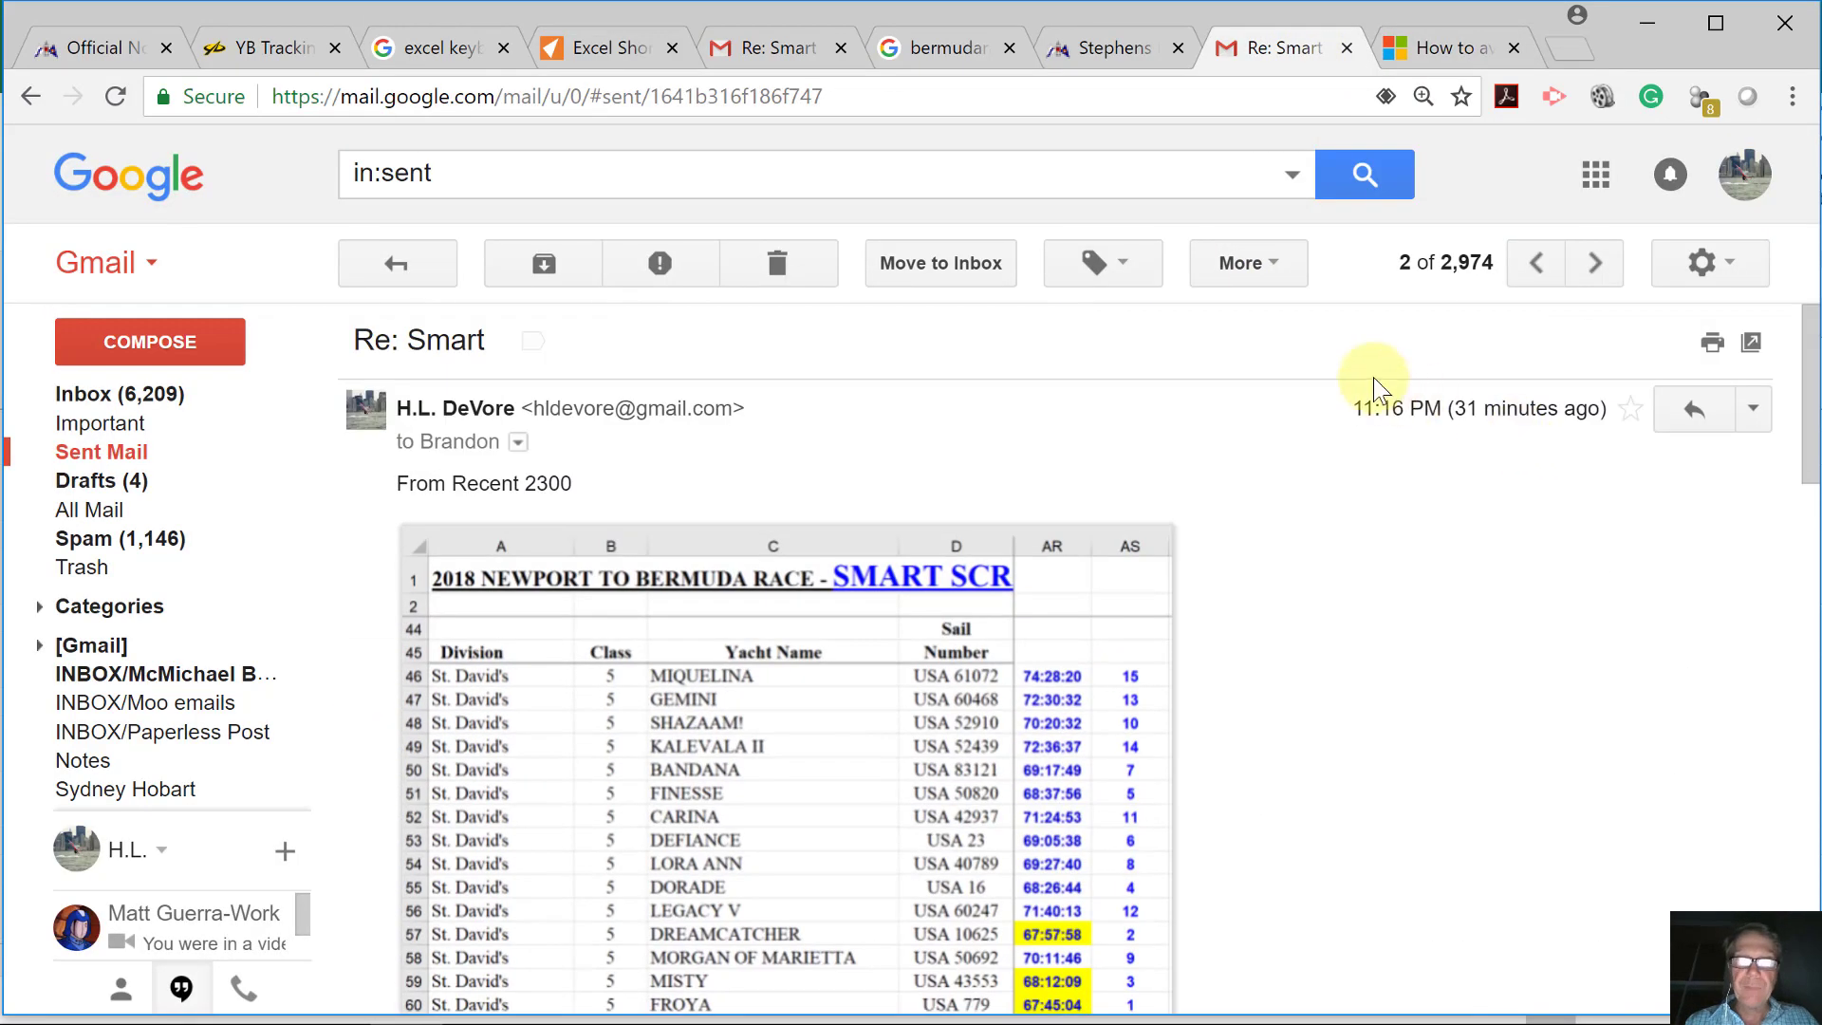
{"action": "left_click", "coordinate": [1687, 410]}
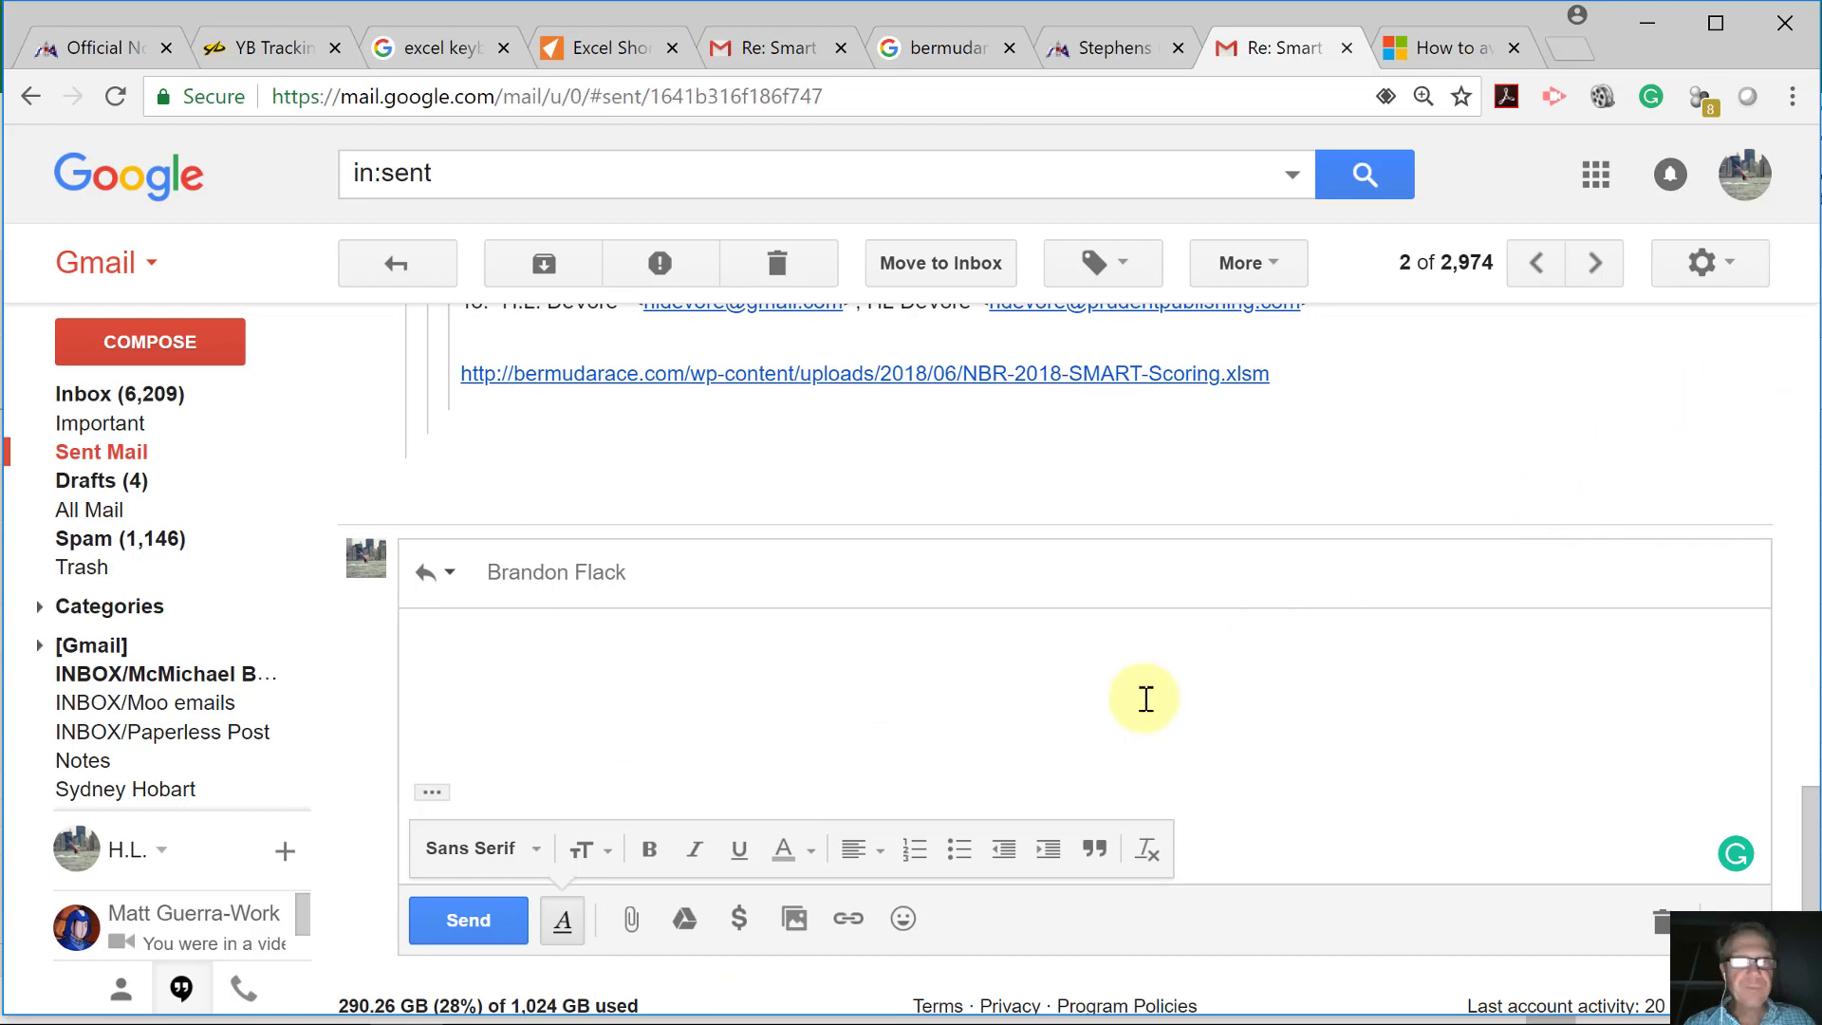
Open the newest "Re: Smart" message in Sent Mail and paste the results capture into a reply.
{"action": "left_click", "coordinate": [114, 452]}
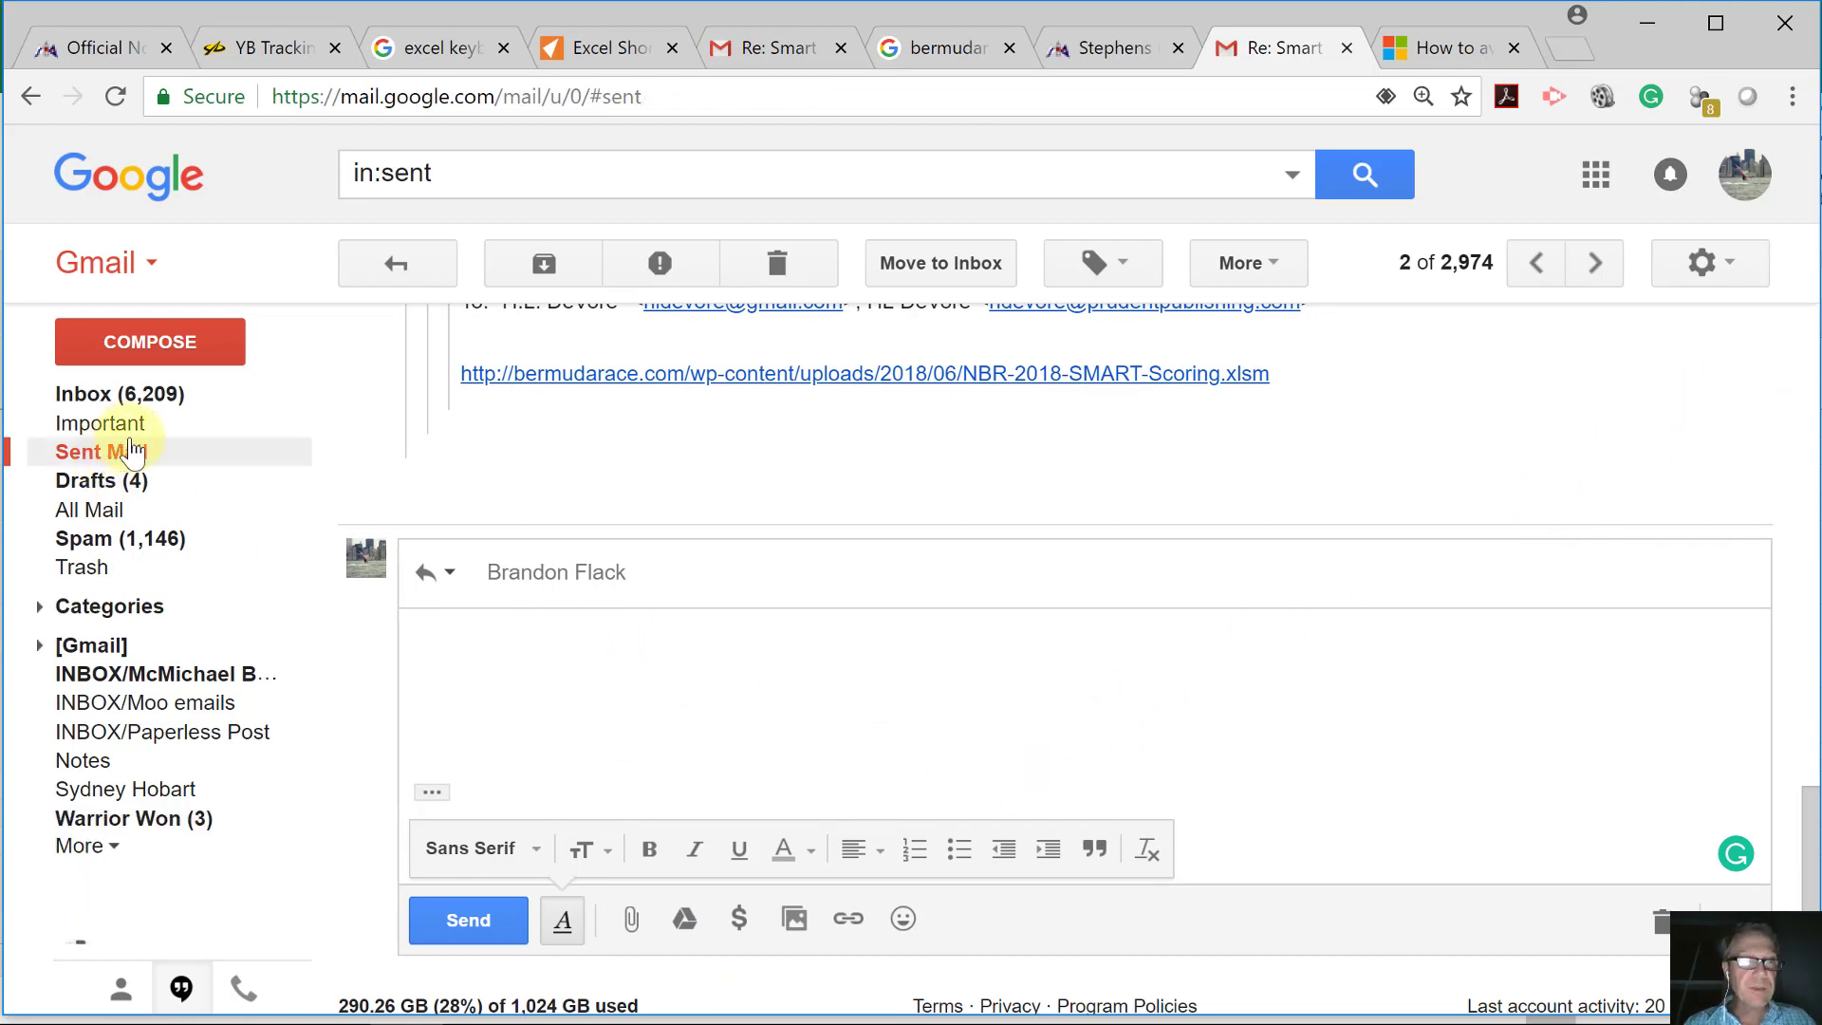
{"action": "left_click", "coordinate": [1151, 334]}
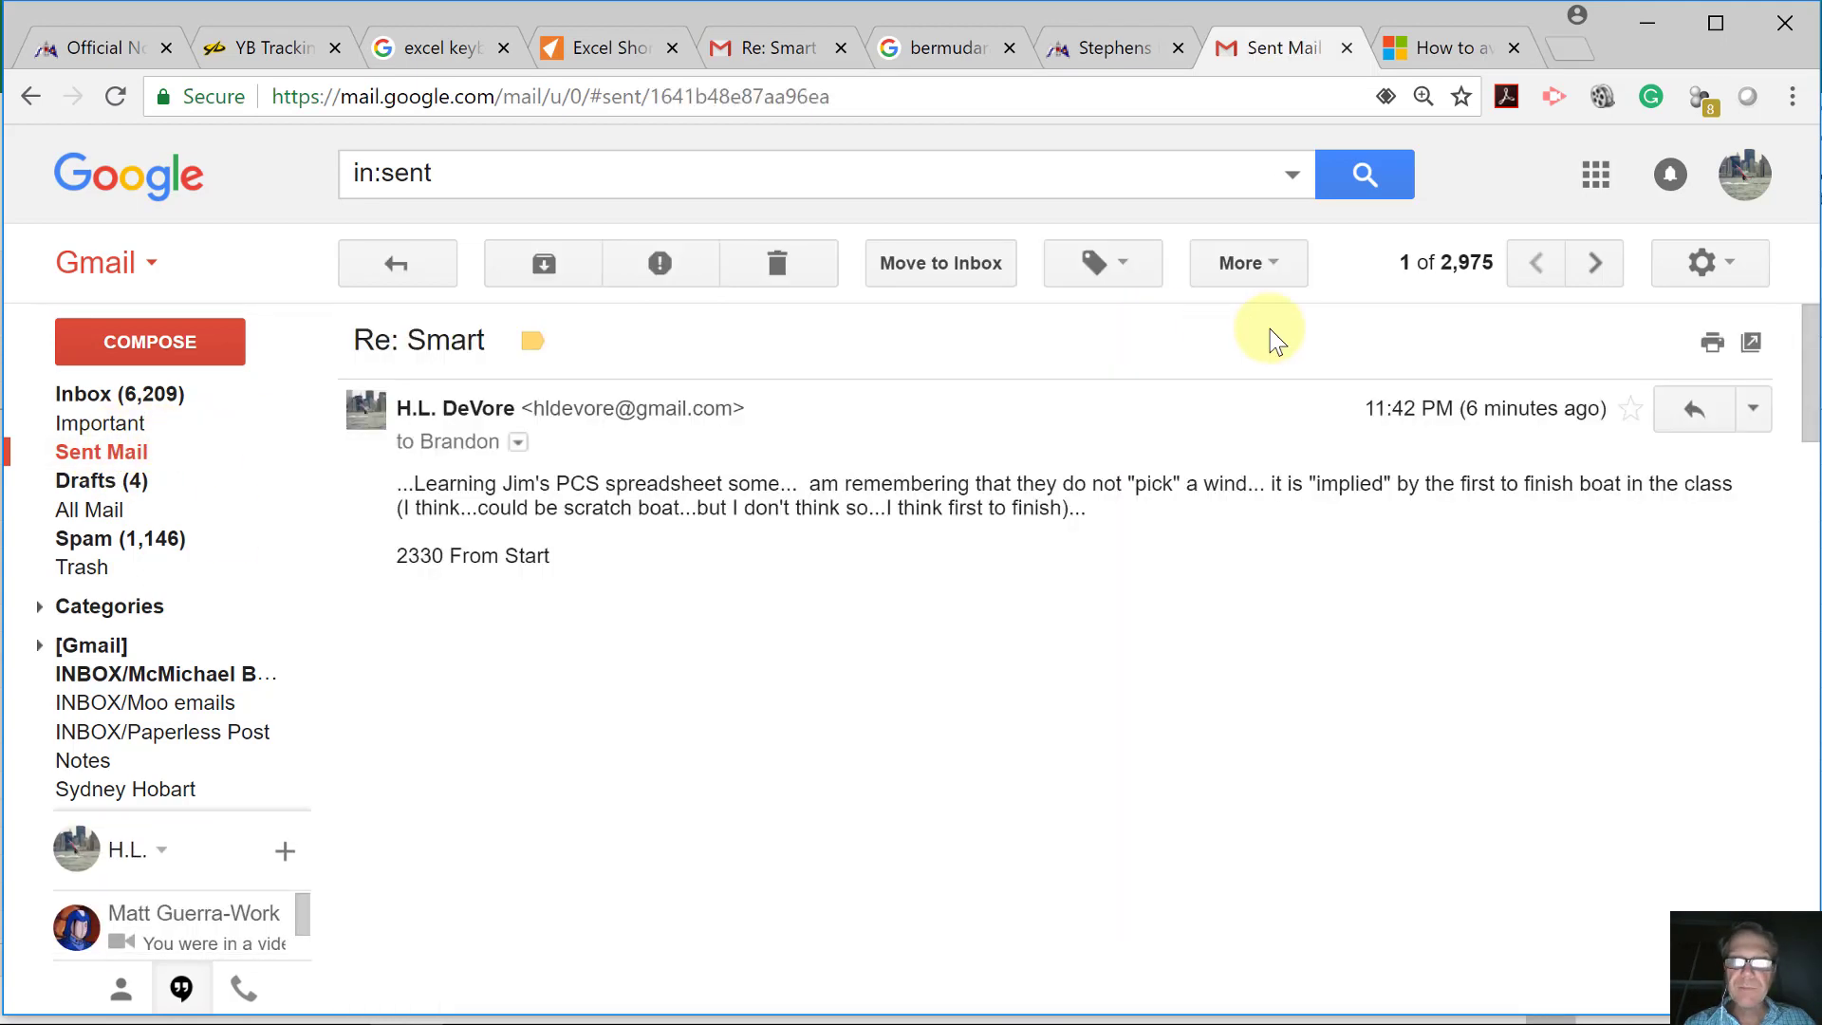
{"action": "left_click", "coordinate": [1699, 404]}
{"action": "key", "text": "ctrl+v"}
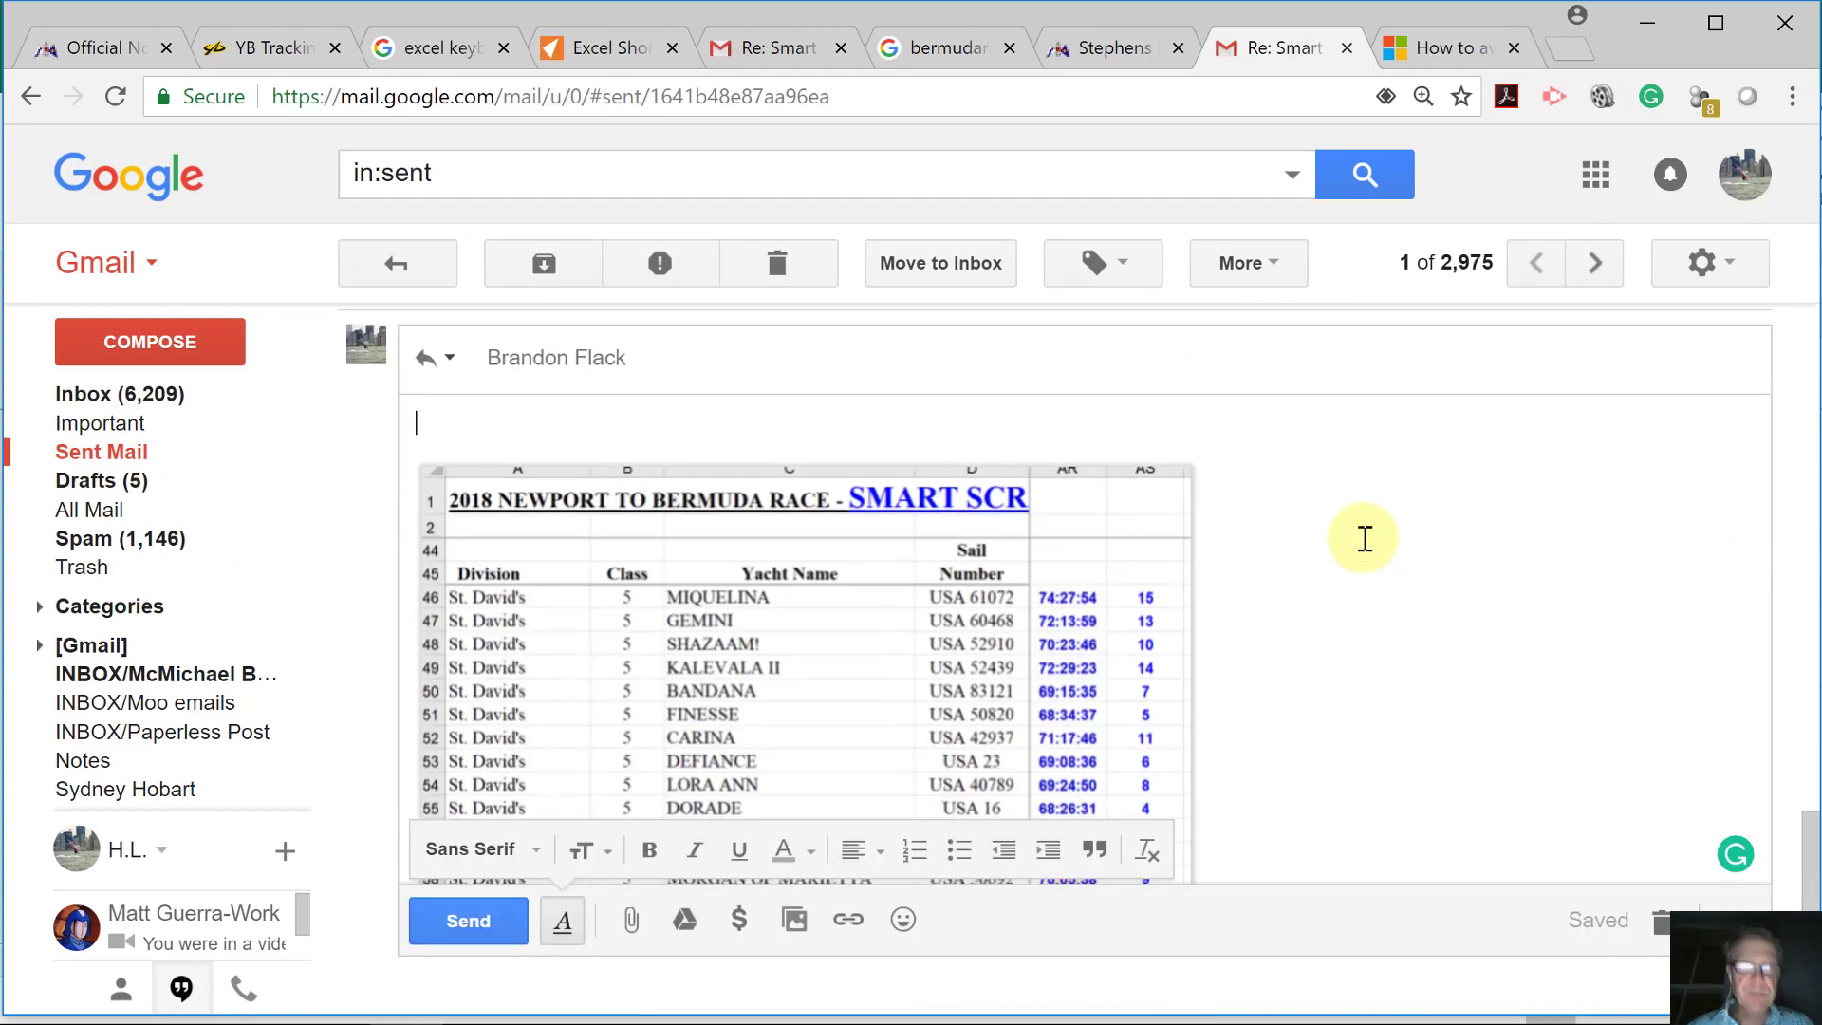
Add the caption "From Recent 2330" above the pasted results capture and send the reply.
{"action": "type", "text": "From"}
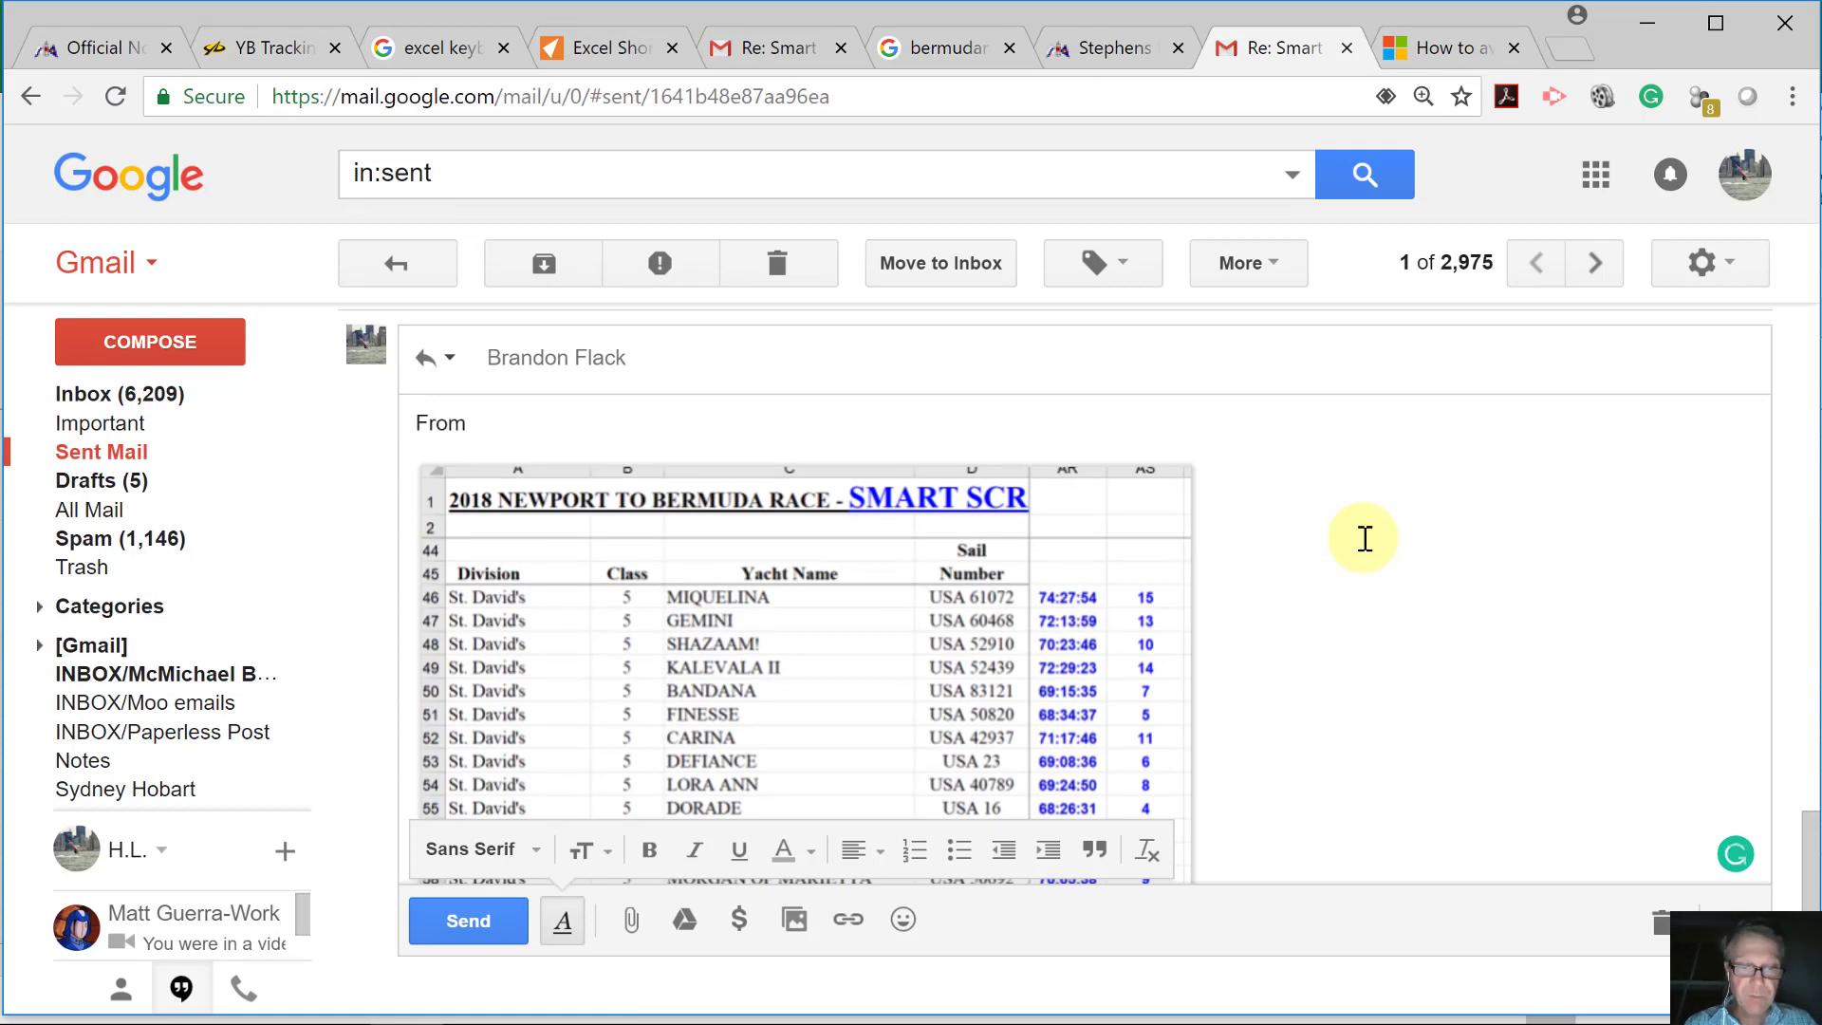
{"action": "type", "text": " Reent"}
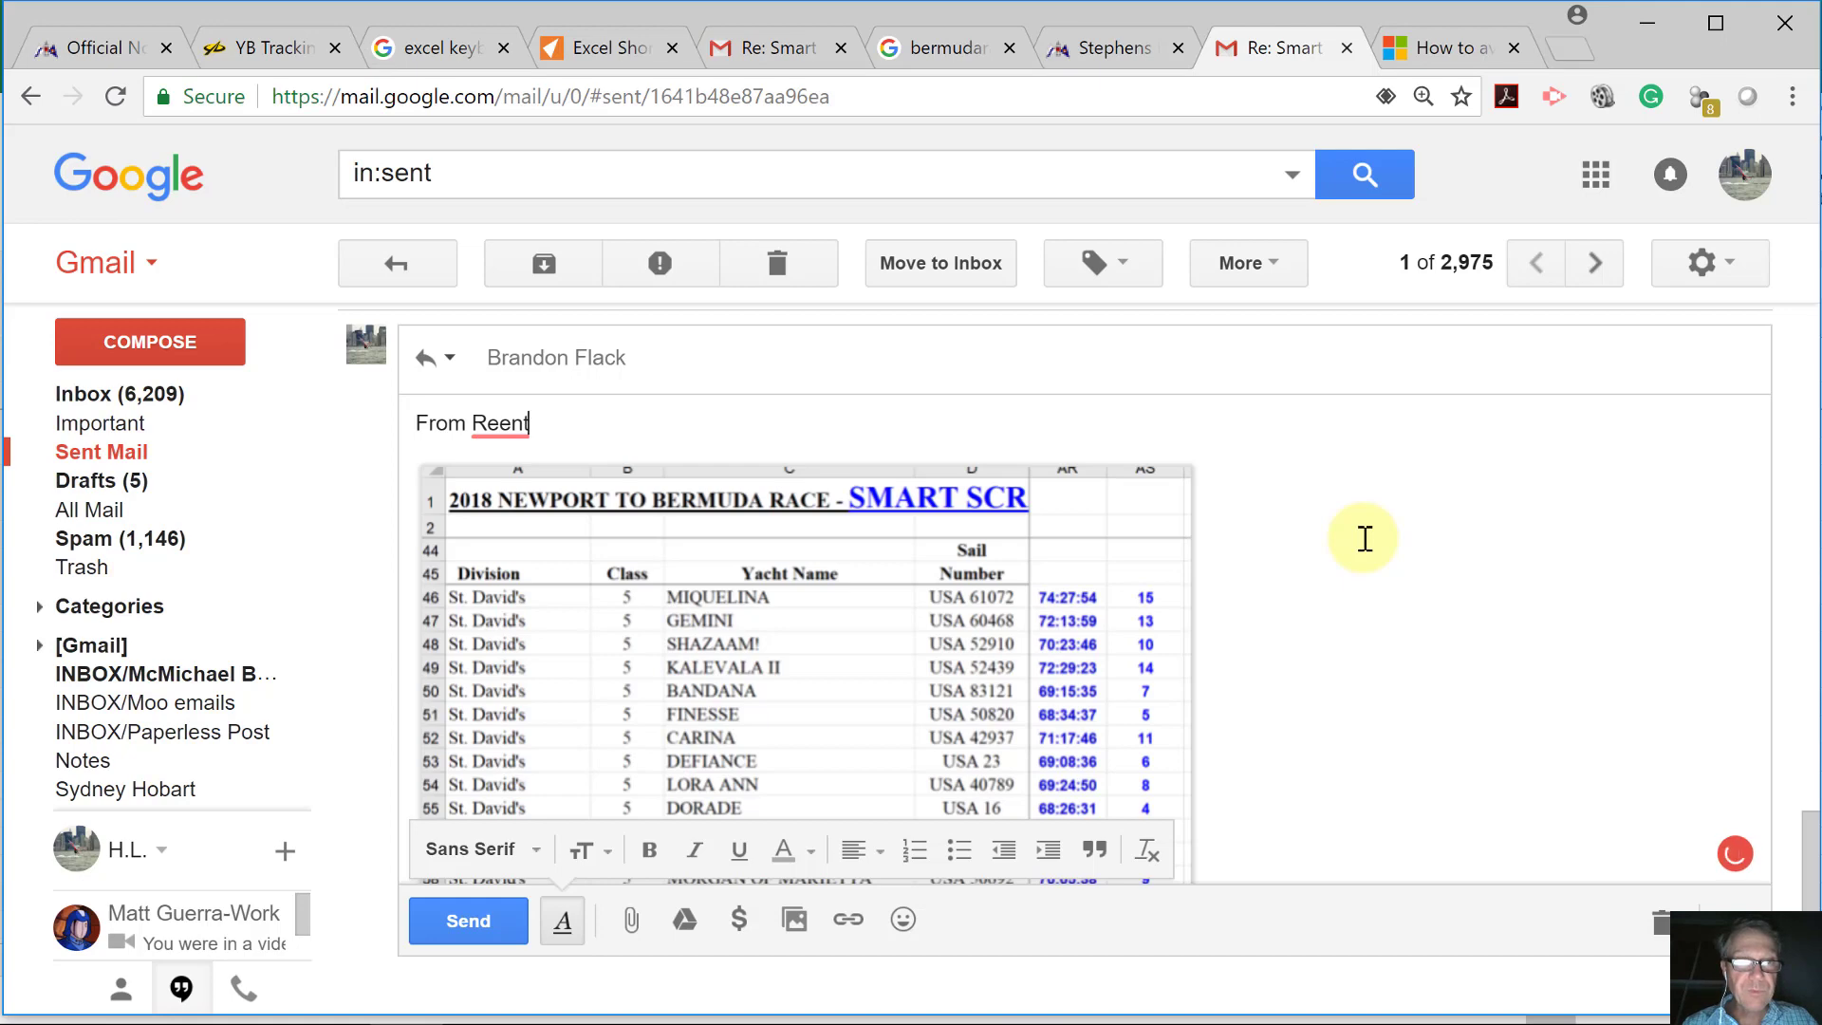
{"action": "key", "text": "BackSpace"}
{"action": "key", "text": "BackSpace"}
{"action": "key", "text": "BackSpace"}
{"action": "key", "text": "BackSpace"}
{"action": "type", "text": "ce"}
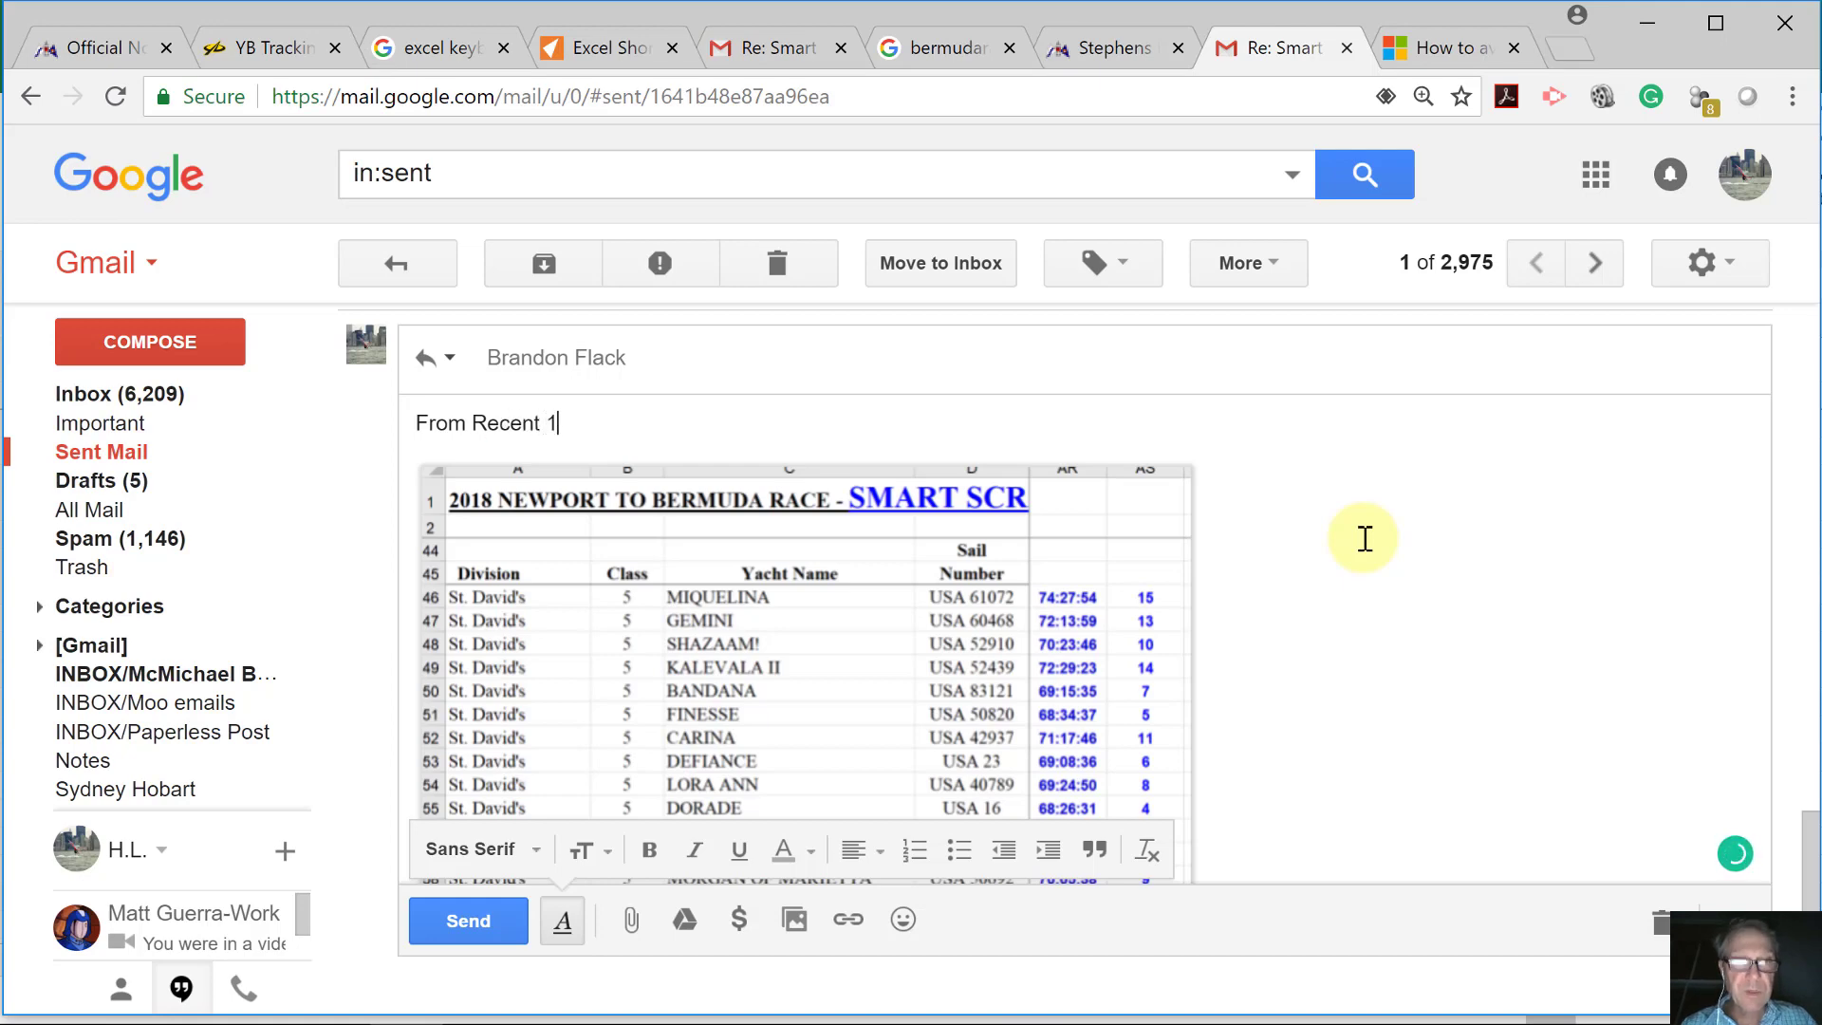
{"action": "type", "text": "nt 12"}
{"action": "key", "text": "BackSpace"}
{"action": "key", "text": "BackSpace"}
{"action": "type", "text": "233"}
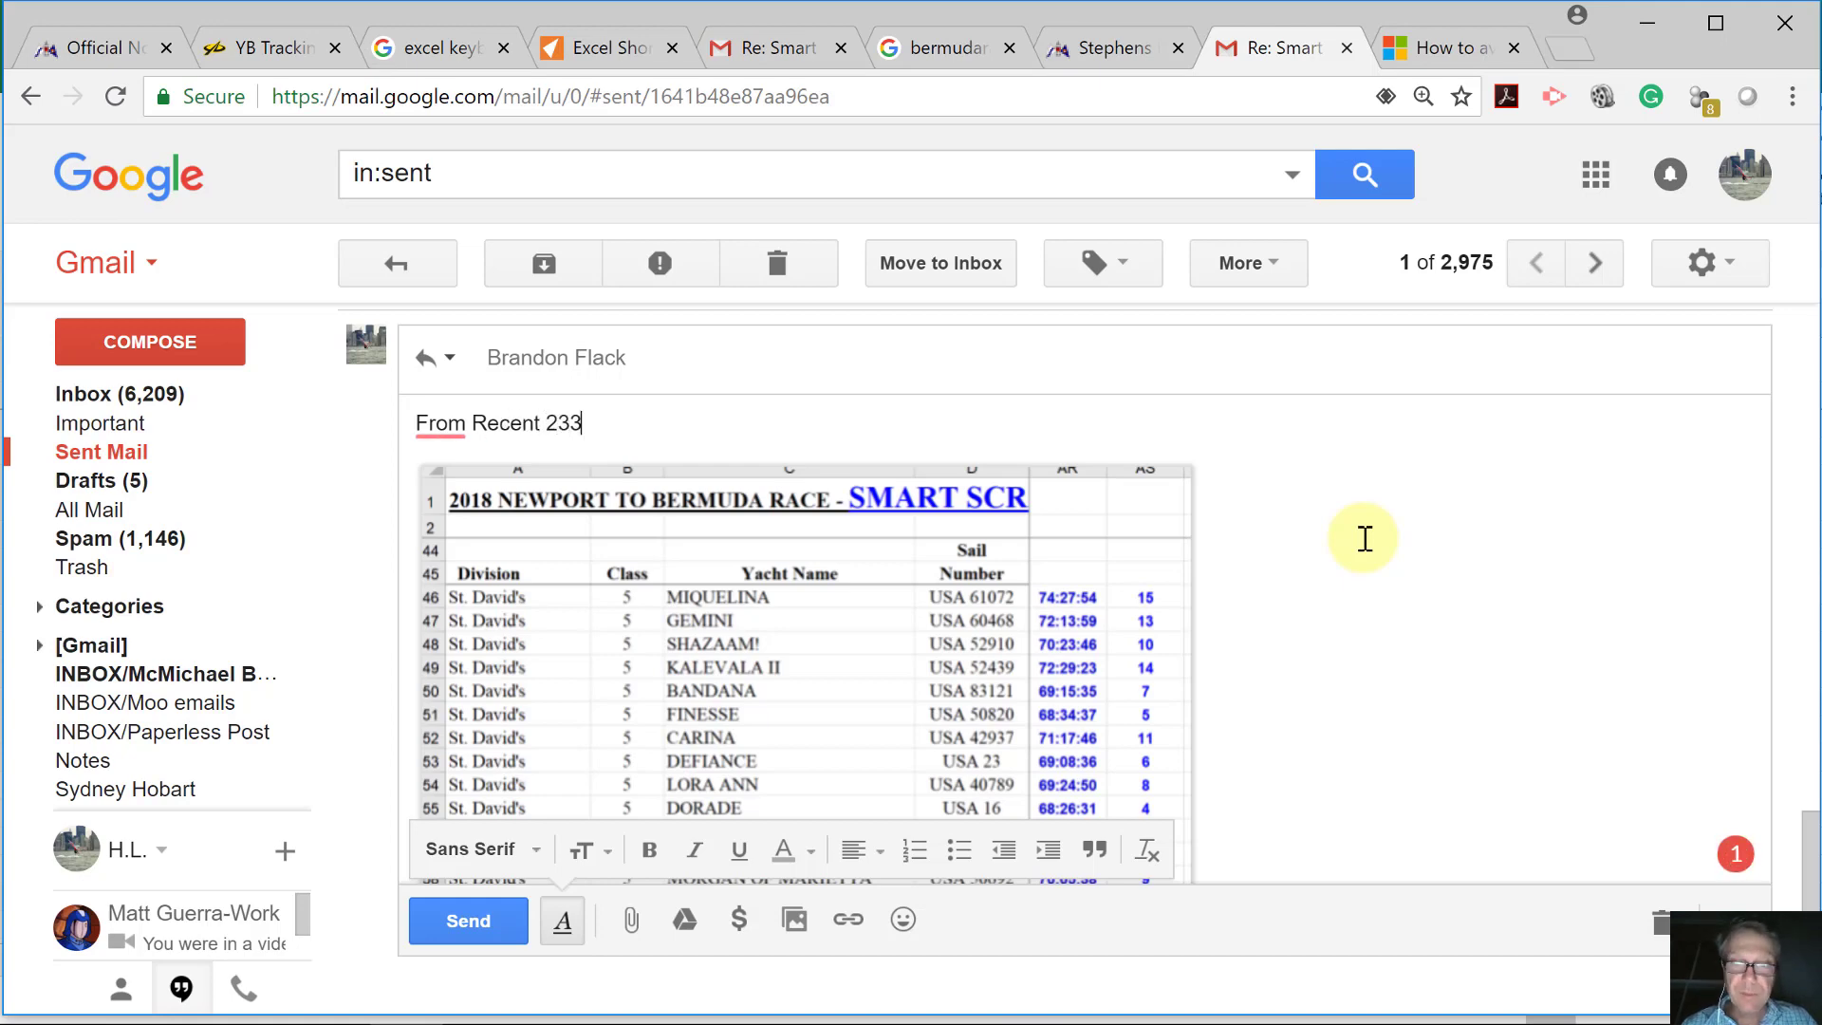
{"action": "type", "text": "0"}
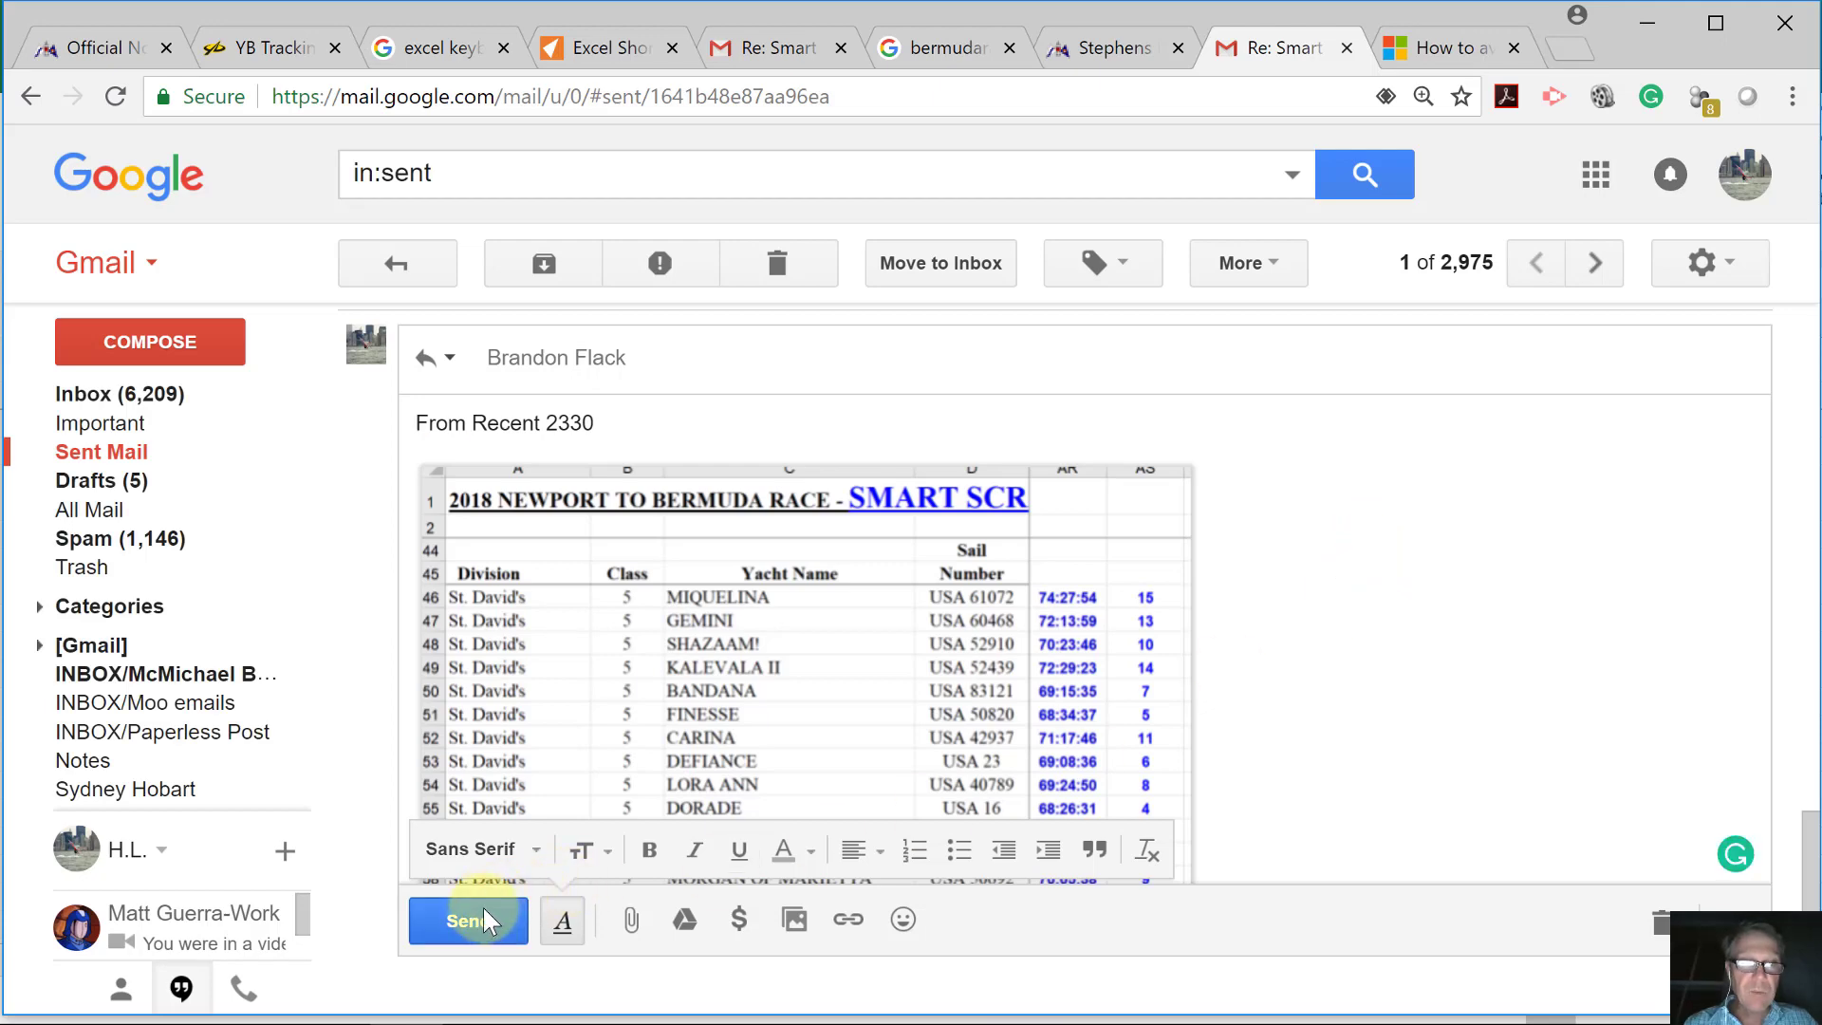
{"action": "left_click", "coordinate": [483, 911]}
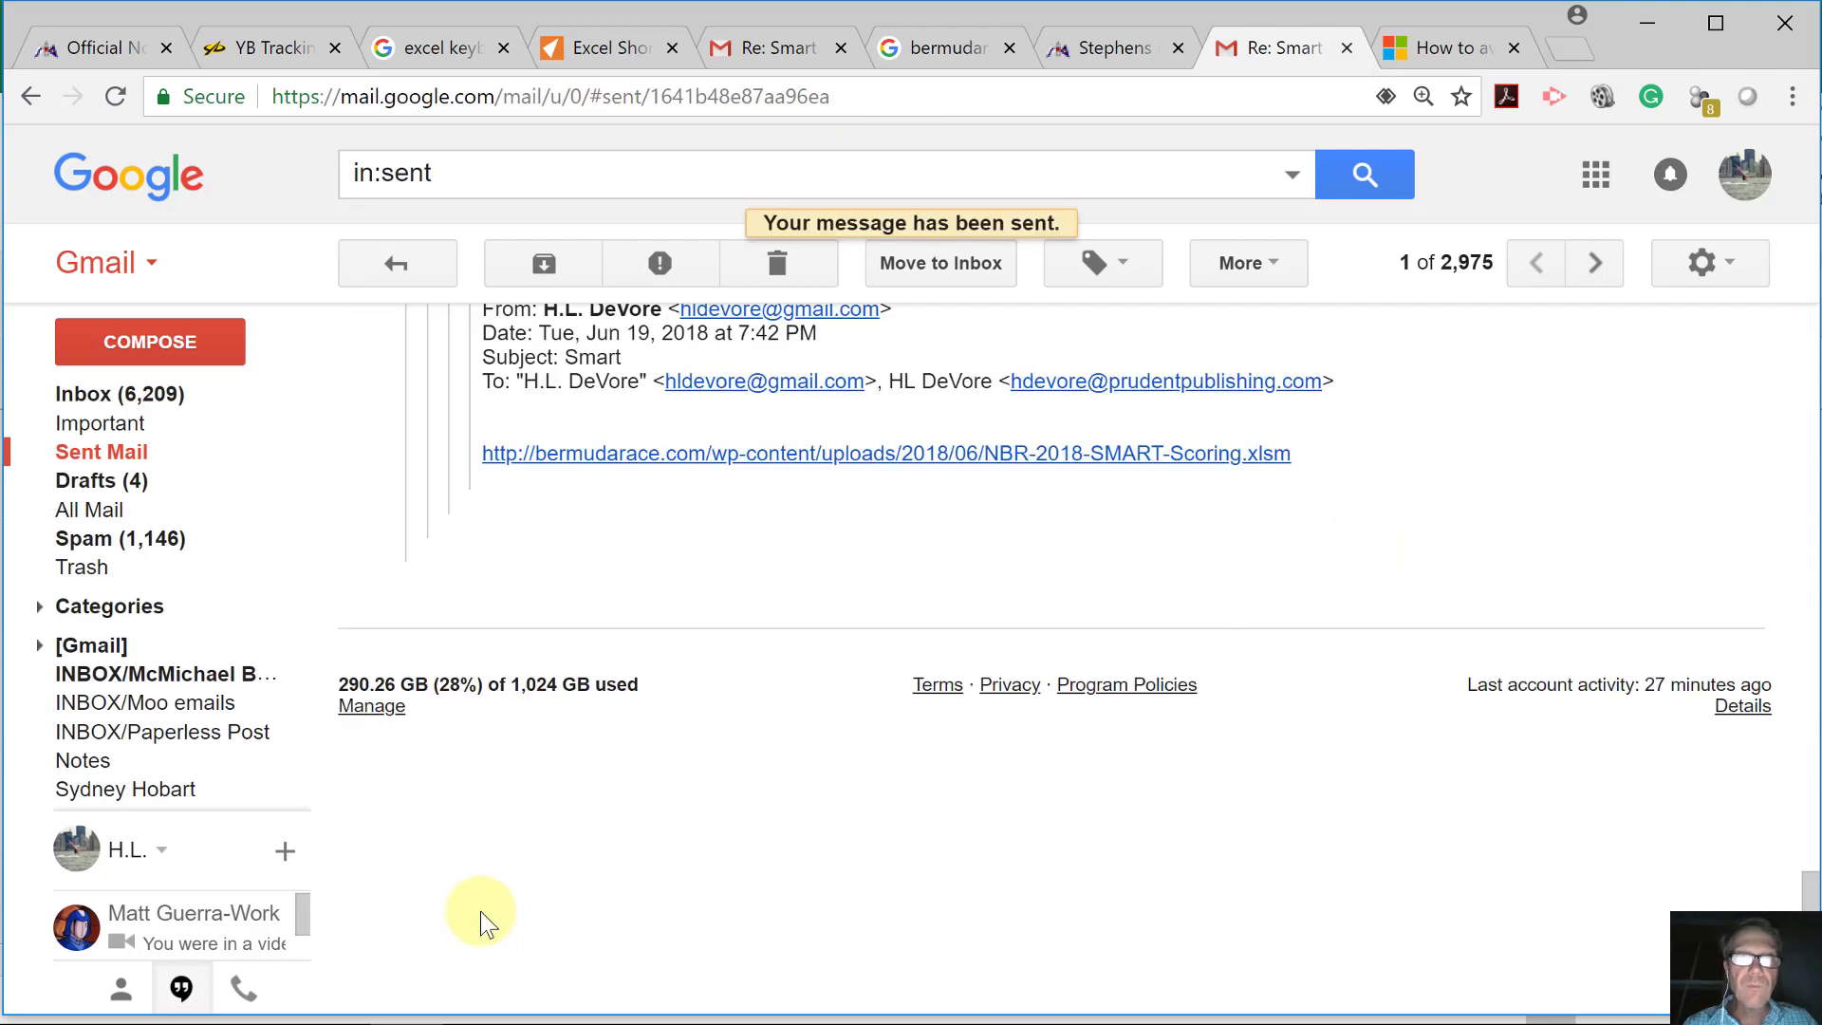
Switch back to Excel and examine the class 5 finish times on the SCORE sheet against those on From Start 2330.
{"action": "key", "text": "alt+Tab"}
{"action": "key", "text": "alt+Tab"}
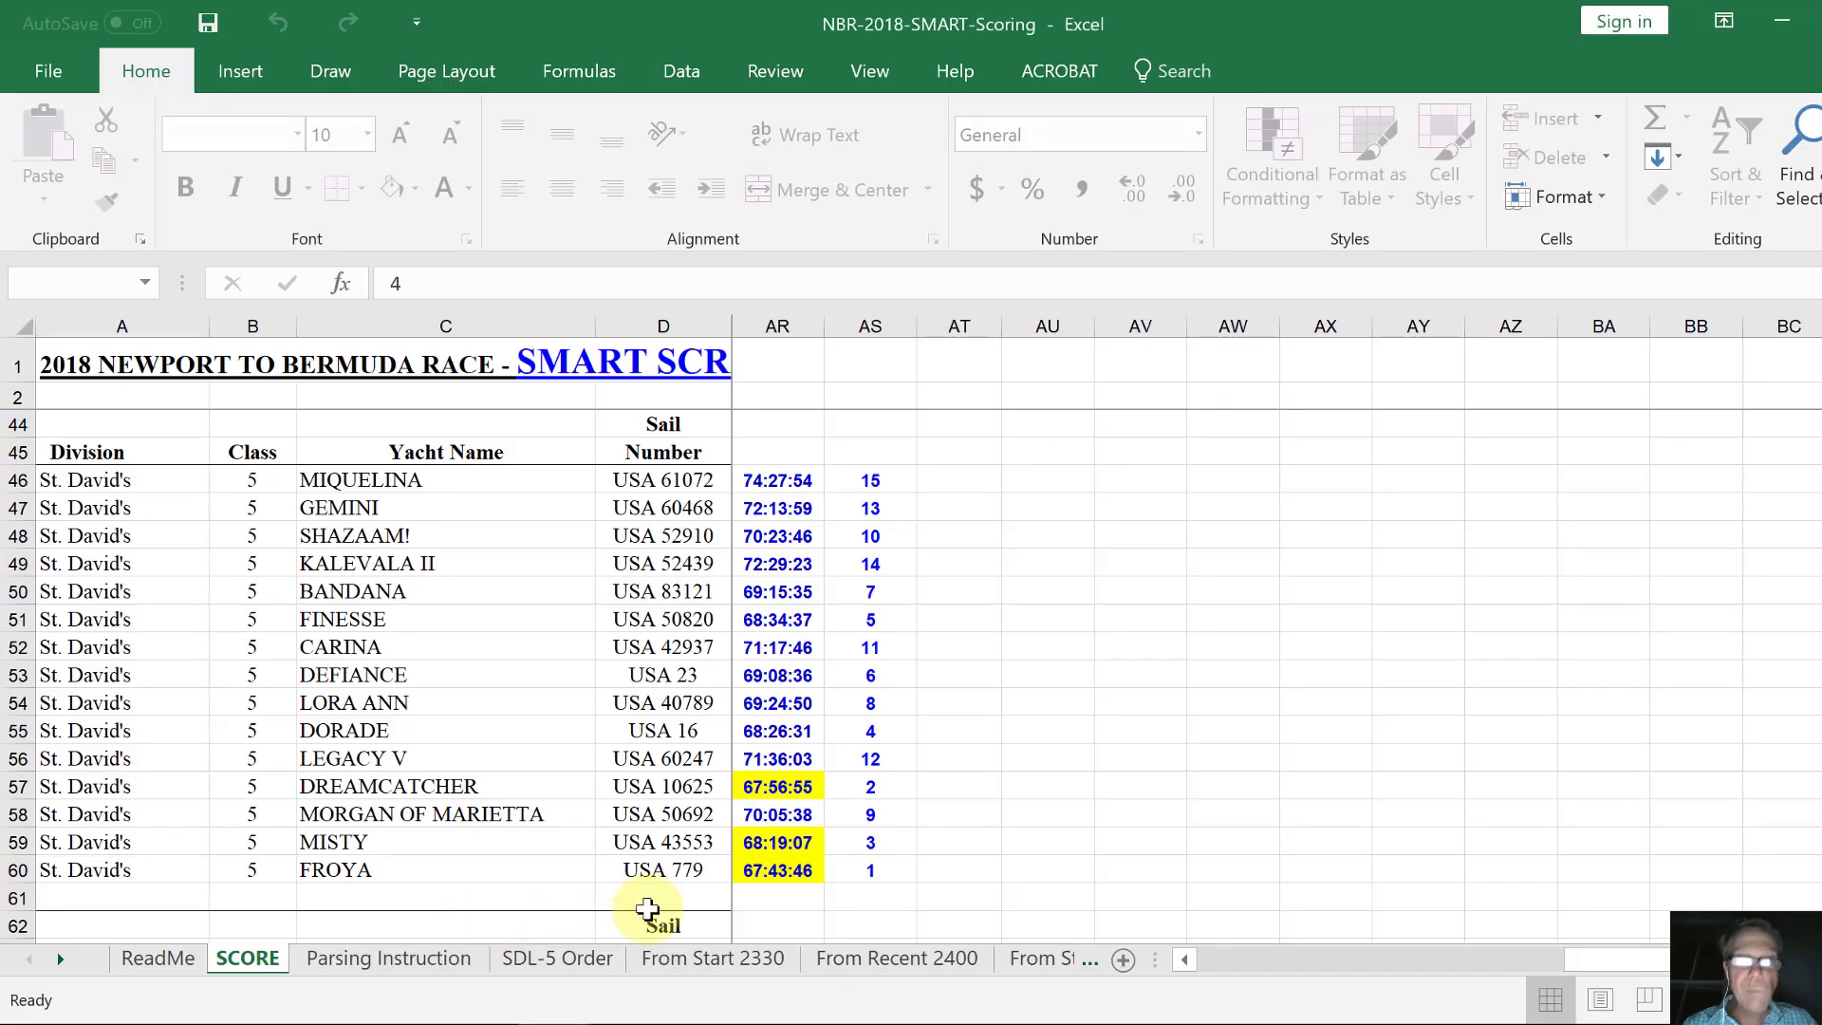
{"action": "left_click", "coordinate": [982, 671]}
{"action": "key", "text": "Left"}
{"action": "key", "text": "Left"}
{"action": "key", "text": "Left"}
{"action": "key", "text": "Left"}
{"action": "key", "text": "Left"}
{"action": "key", "text": "Left"}
{"action": "key", "text": "Left"}
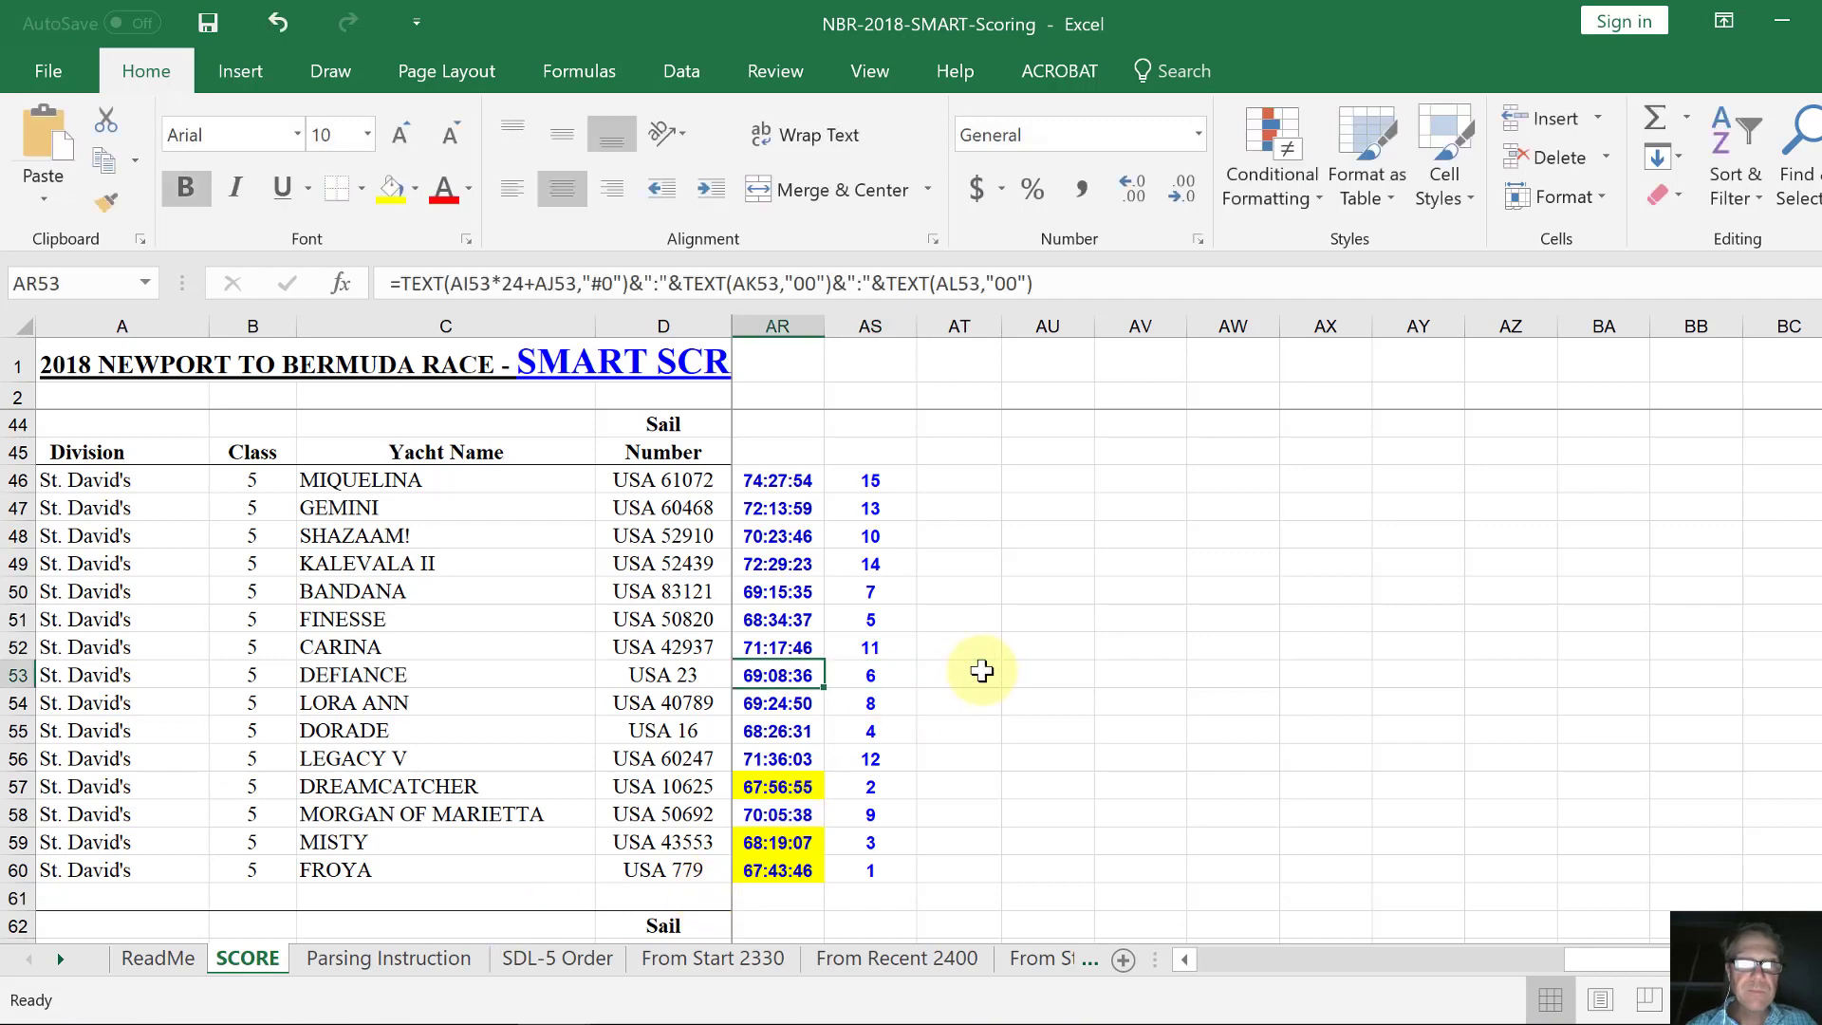
{"action": "key", "text": "Left"}
{"action": "key", "text": "Left"}
{"action": "key", "text": "Left"}
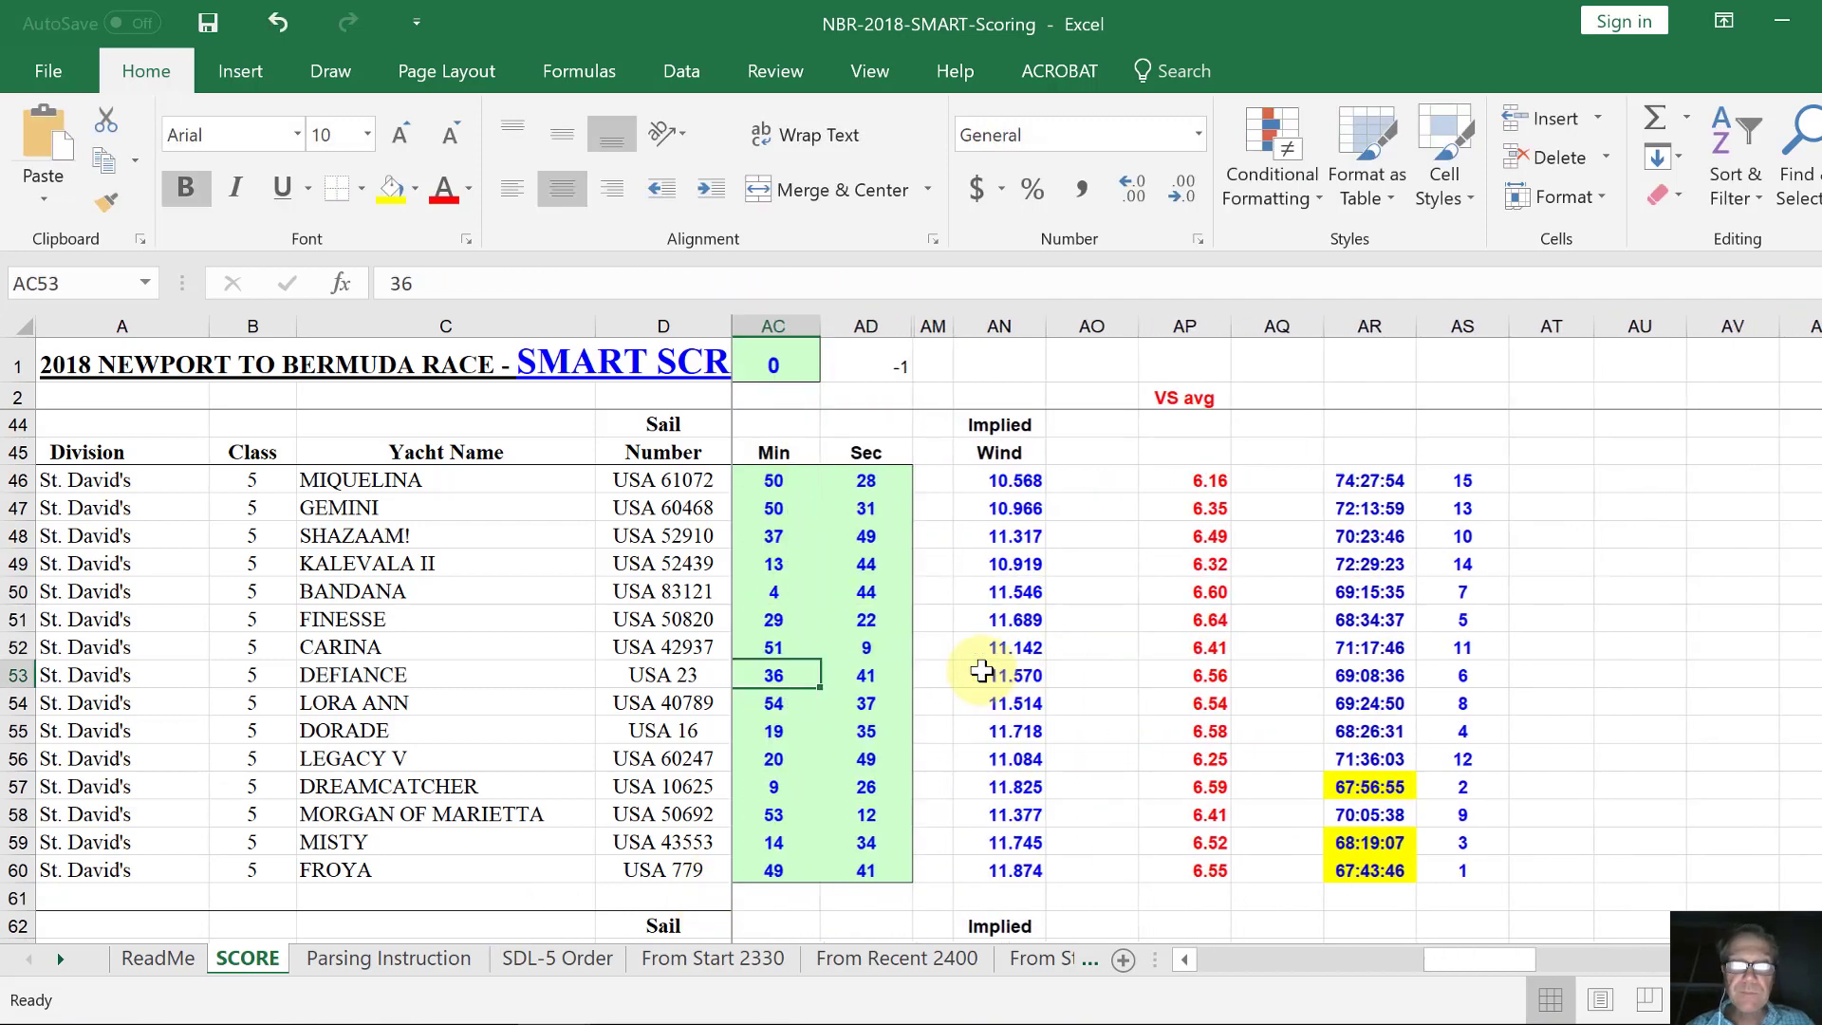
{"action": "key", "text": "Right"}
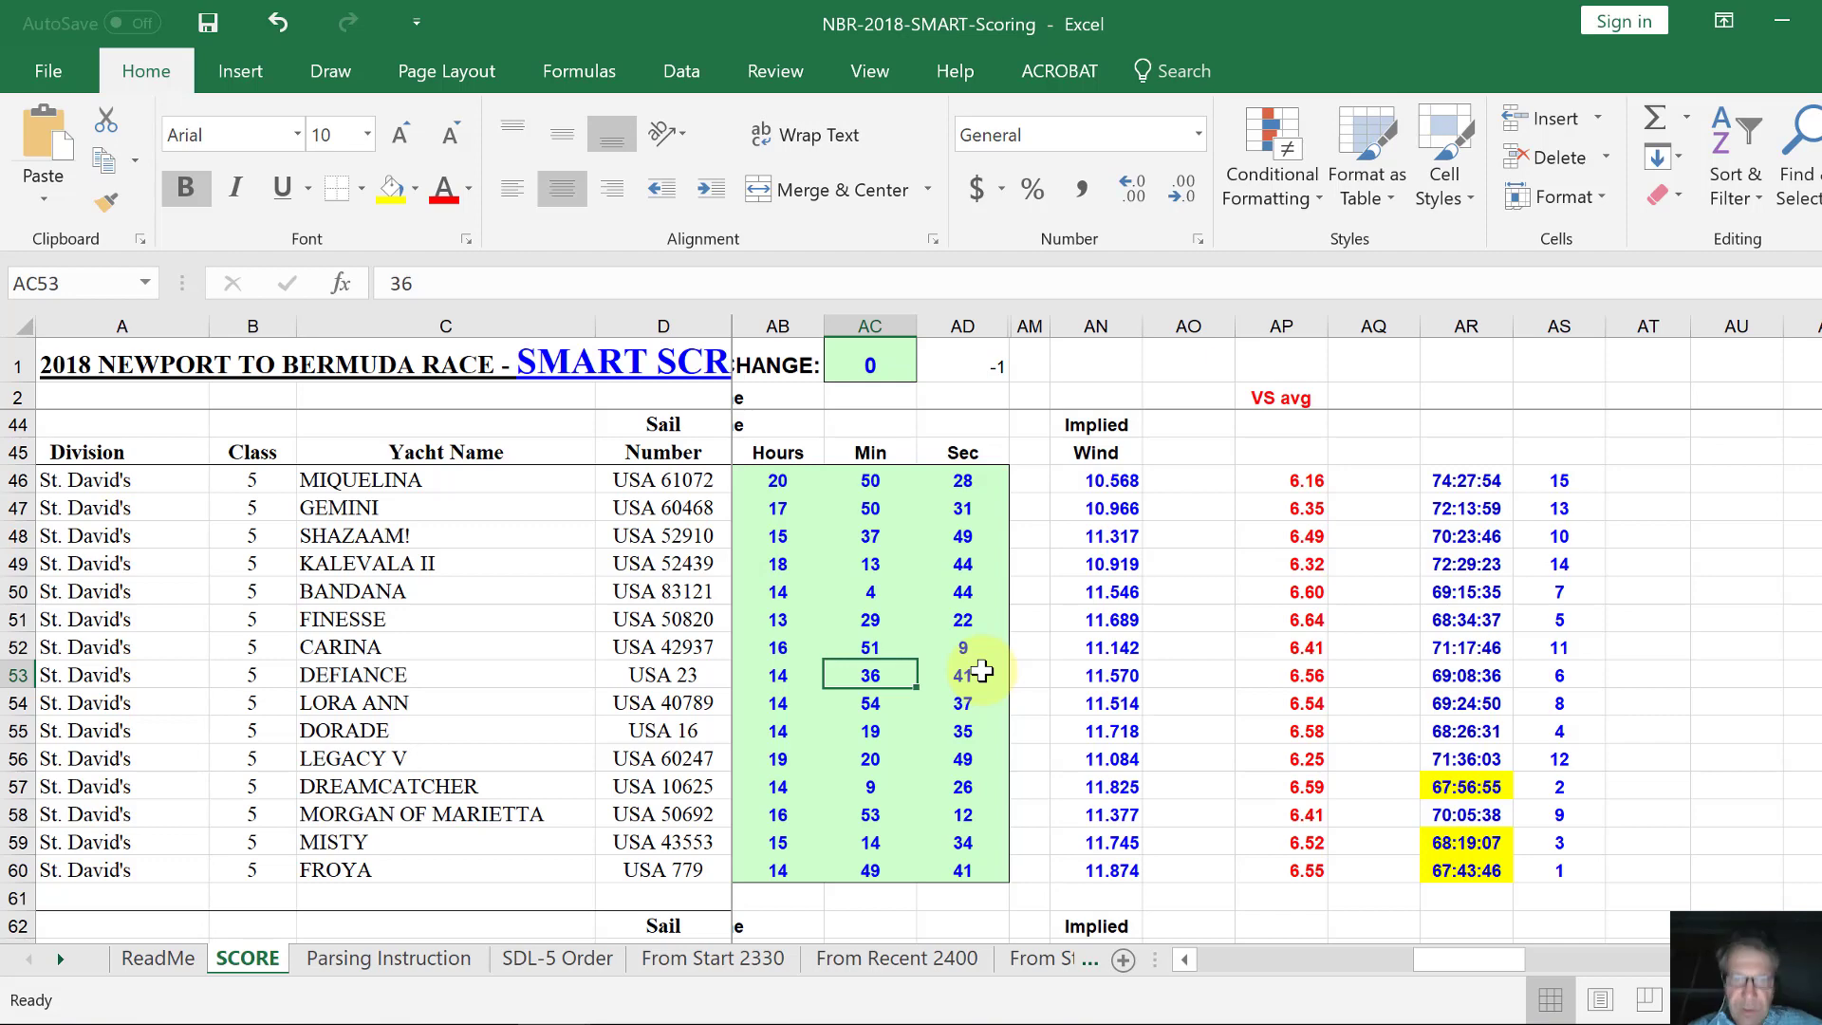
{"action": "key", "text": "Left"}
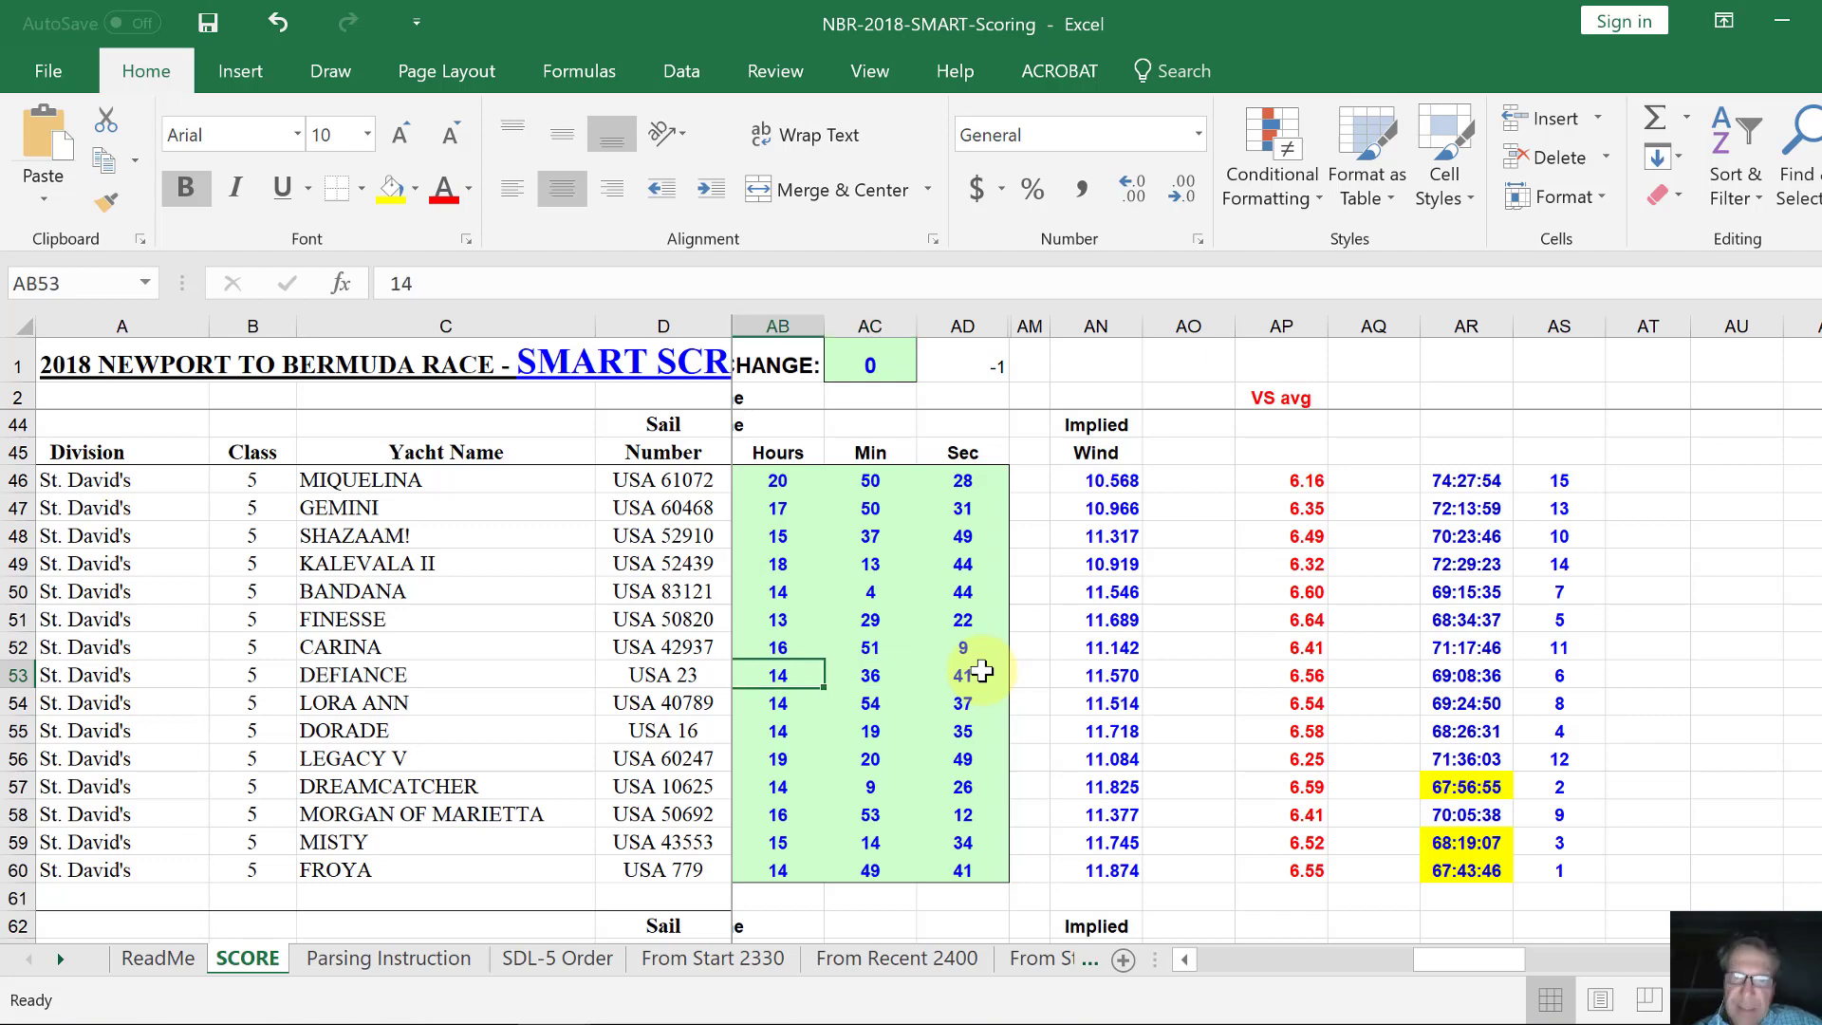
{"action": "key", "text": "Left"}
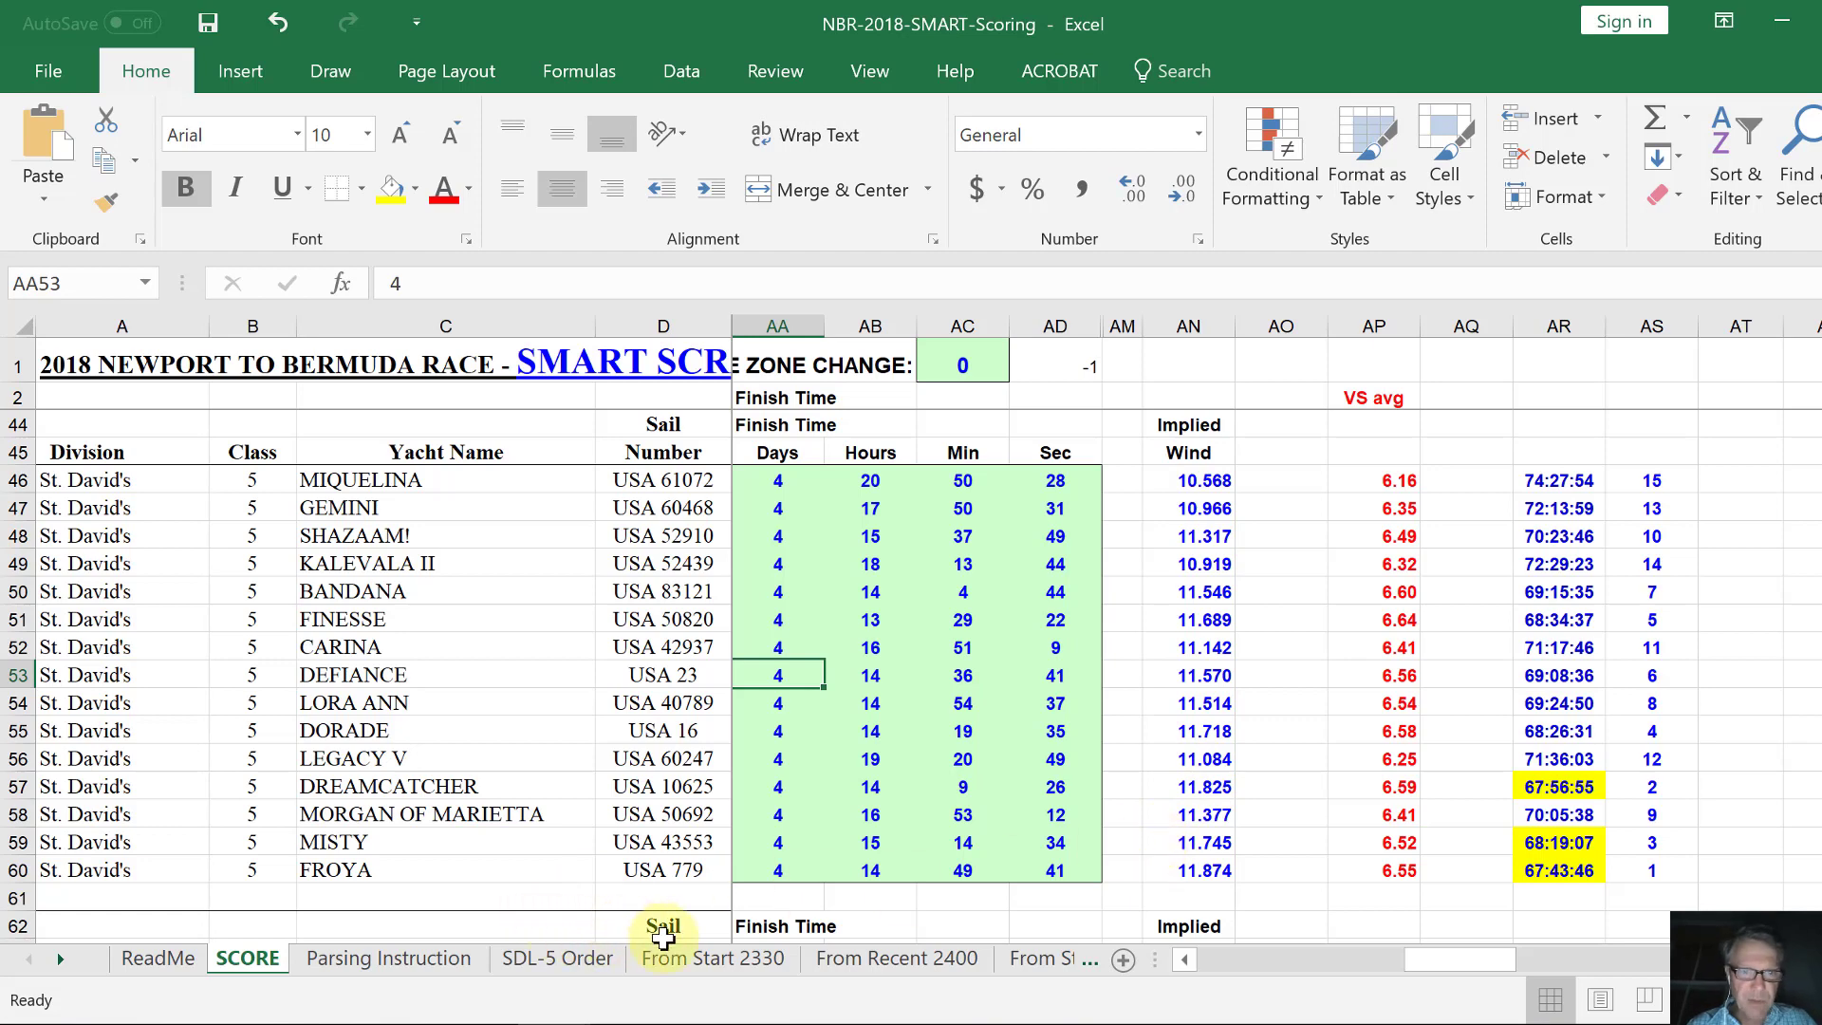
{"action": "left_click", "coordinate": [707, 959]}
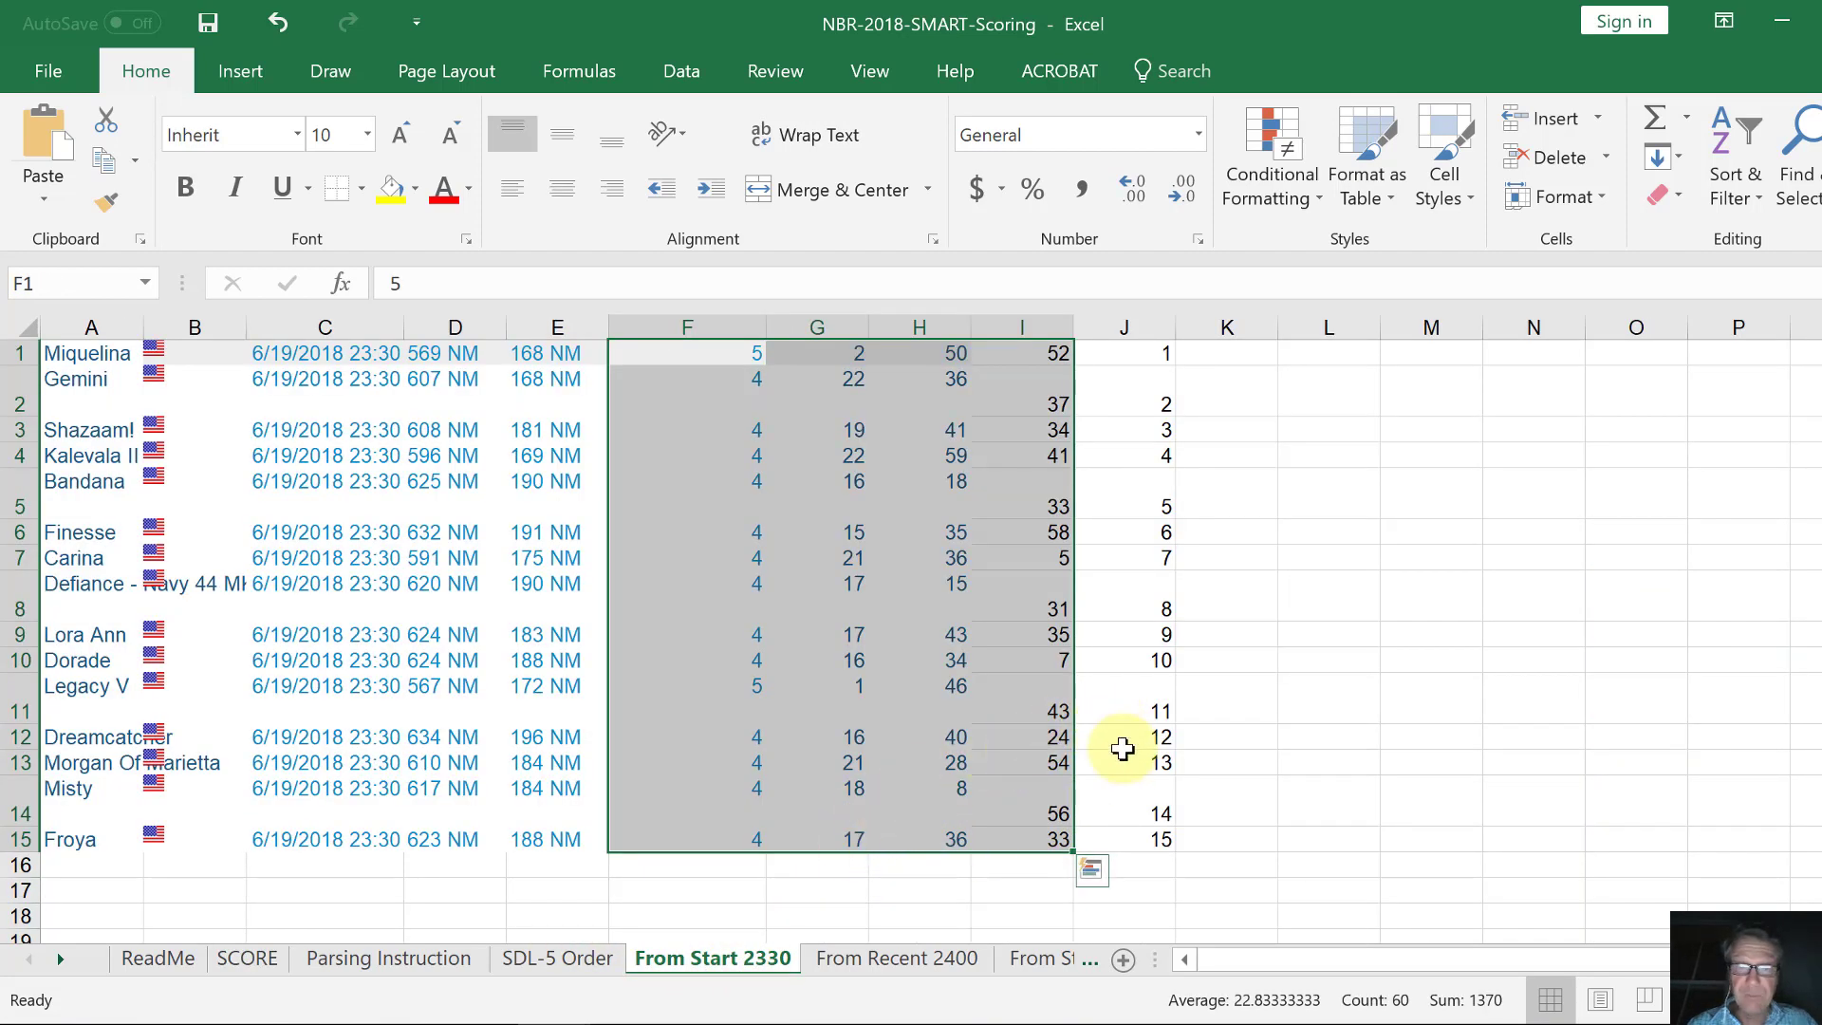
{"action": "left_click", "coordinate": [249, 961]}
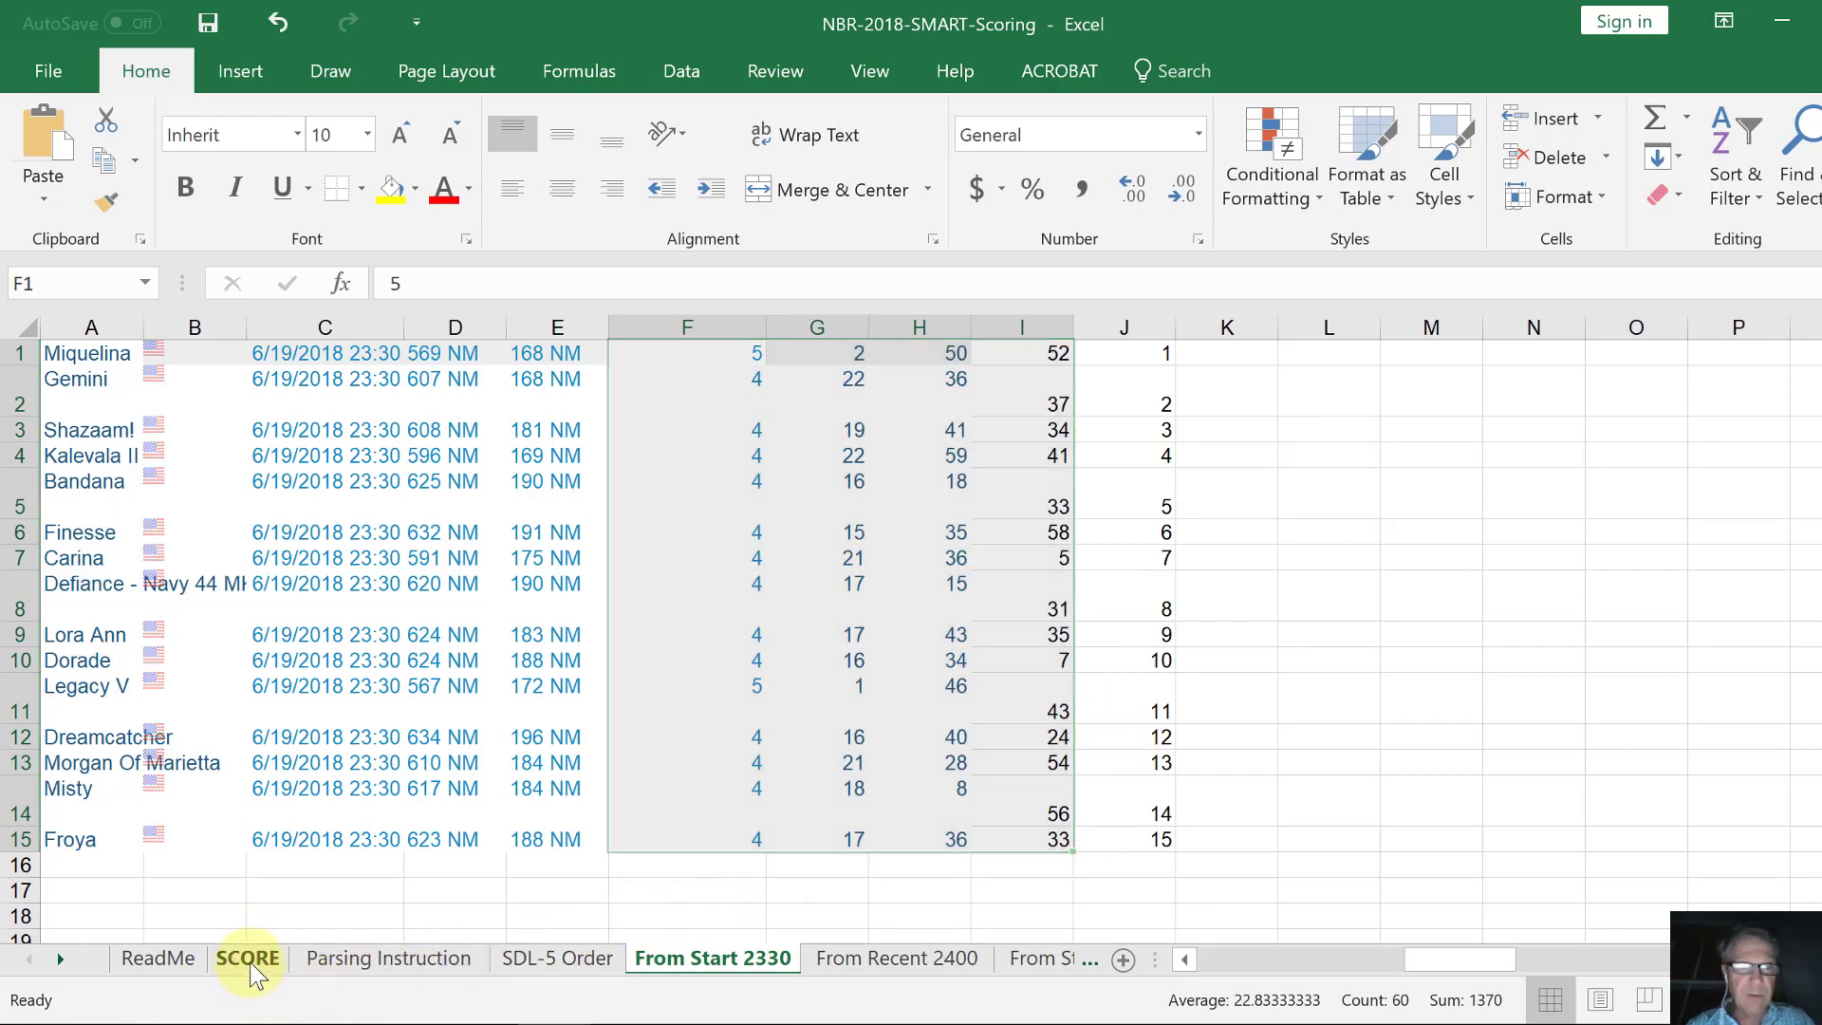